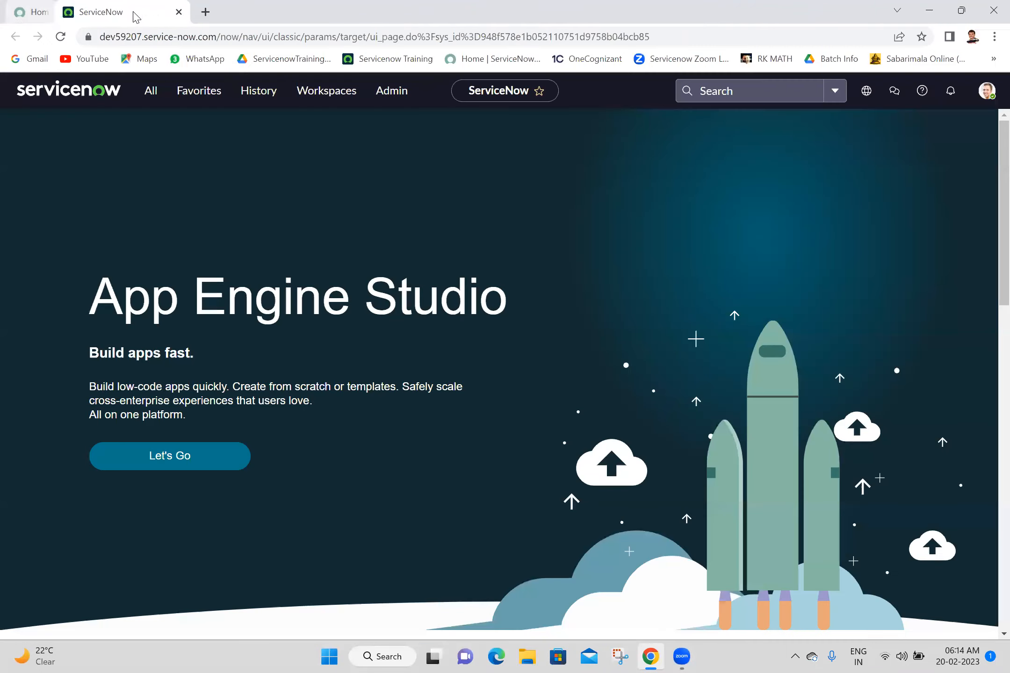
{"action": "left_click_drag", "start_coordinate": [988, 236], "coordinate": [988, 128]}
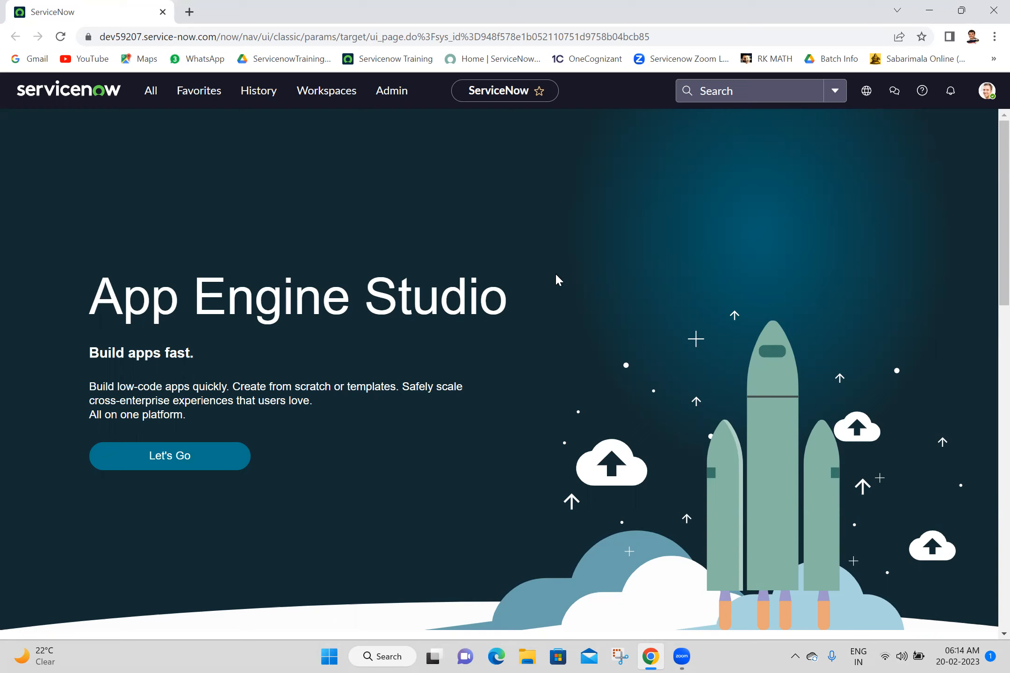
{"action": "triple_click", "coordinate": [448, 275]}
{"action": "left_click", "coordinate": [580, 207]}
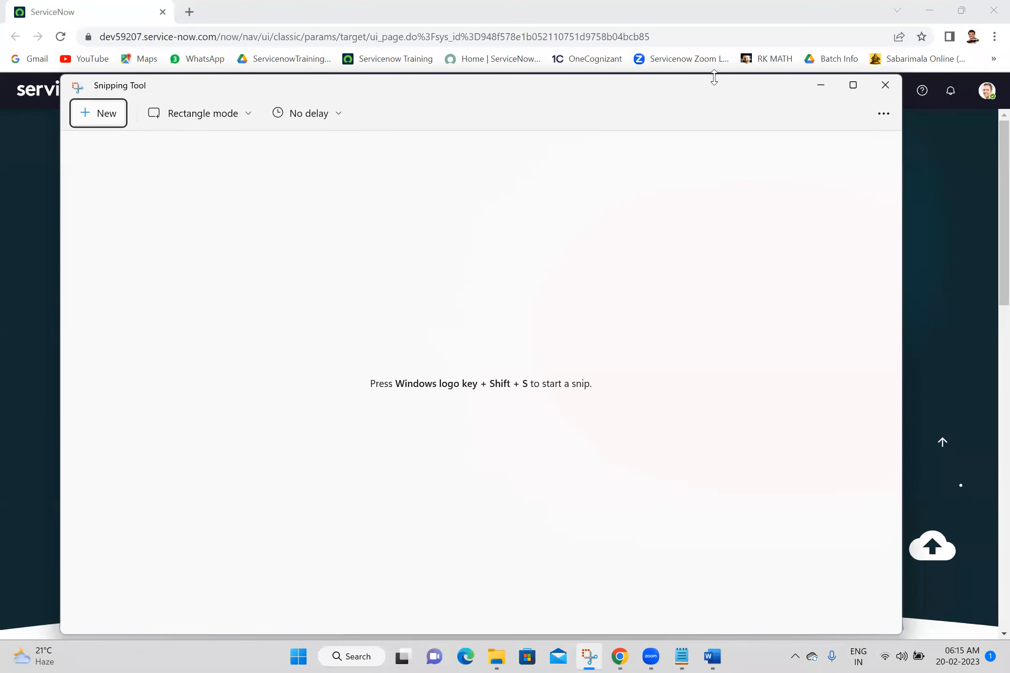
Shrink the Snipping Tool window and capture a rectangular snip of nearly the whole browser window showing the ServiceNow home page.
{"action": "left_click_drag", "start_coordinate": [714, 78], "coordinate": [713, 374]}
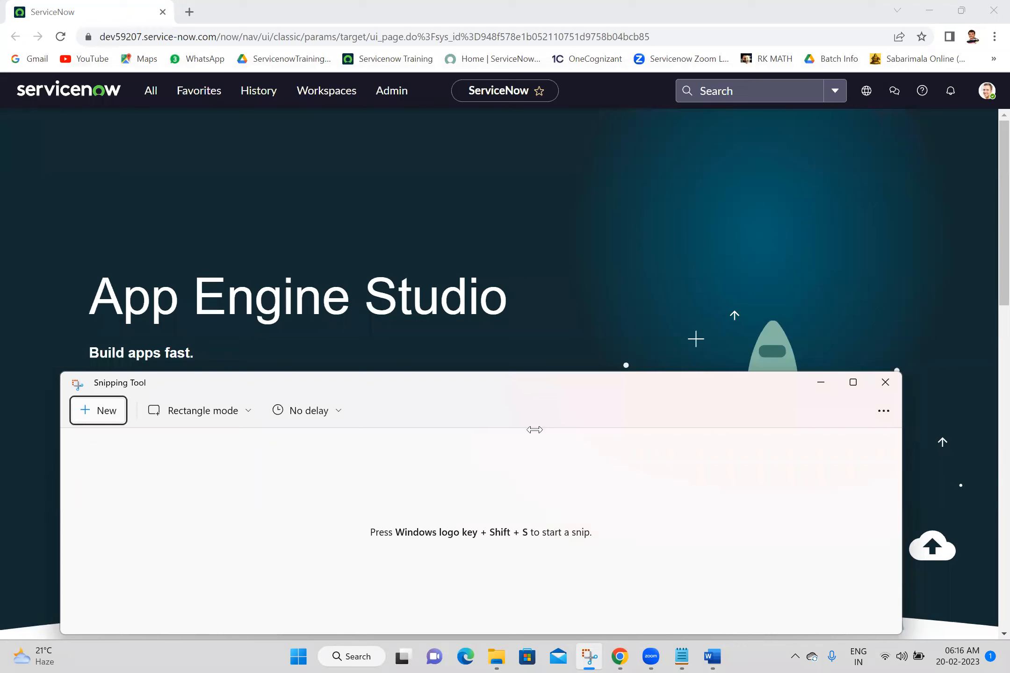
{"action": "left_click_drag", "start_coordinate": [535, 430], "coordinate": [410, 430]}
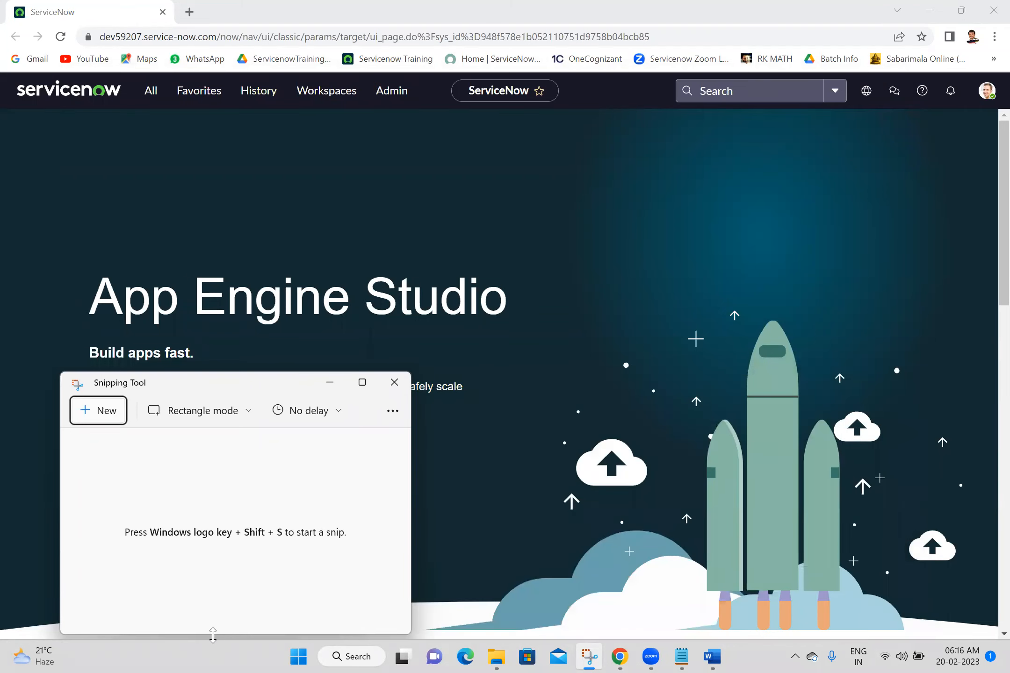
{"action": "left_click_drag", "start_coordinate": [213, 635], "coordinate": [213, 505]}
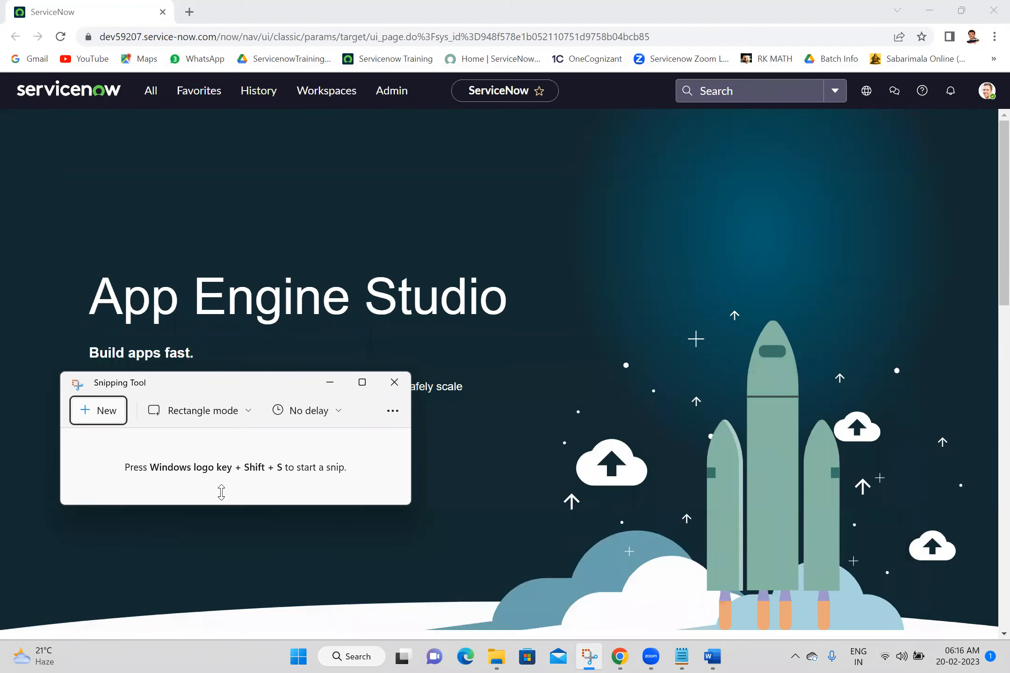
{"action": "left_click", "coordinate": [101, 412]}
{"action": "left_click_drag", "start_coordinate": [11, 10], "coordinate": [997, 620]}
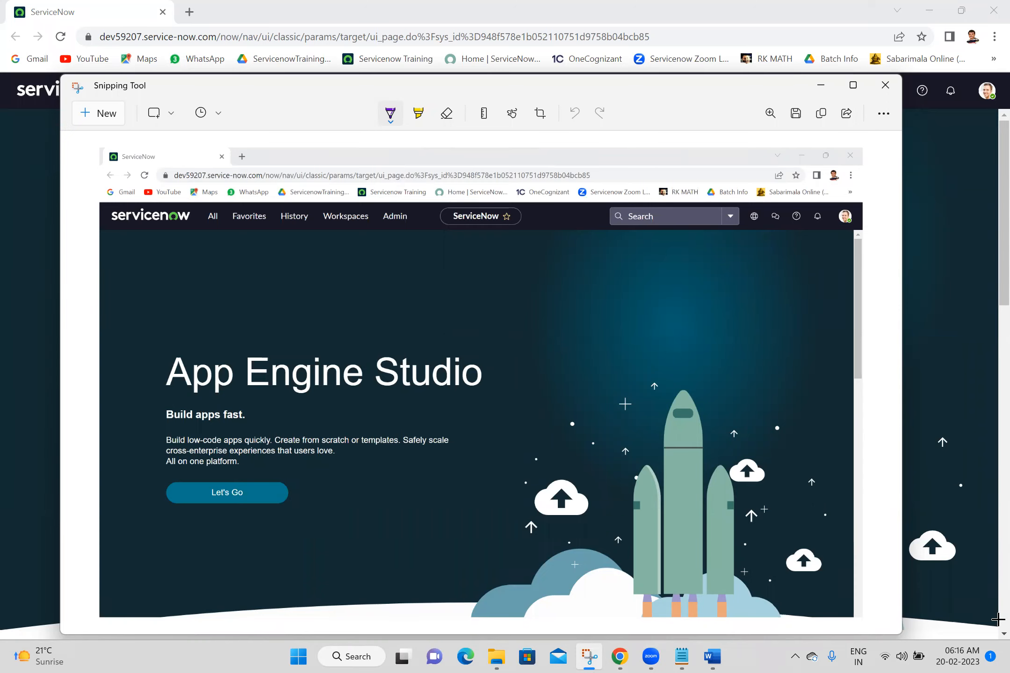
Snip the full ServiceNow header bar and paste it into the Word document in place of the old picture under the Banner heading.
{"action": "left_click", "coordinate": [103, 112]}
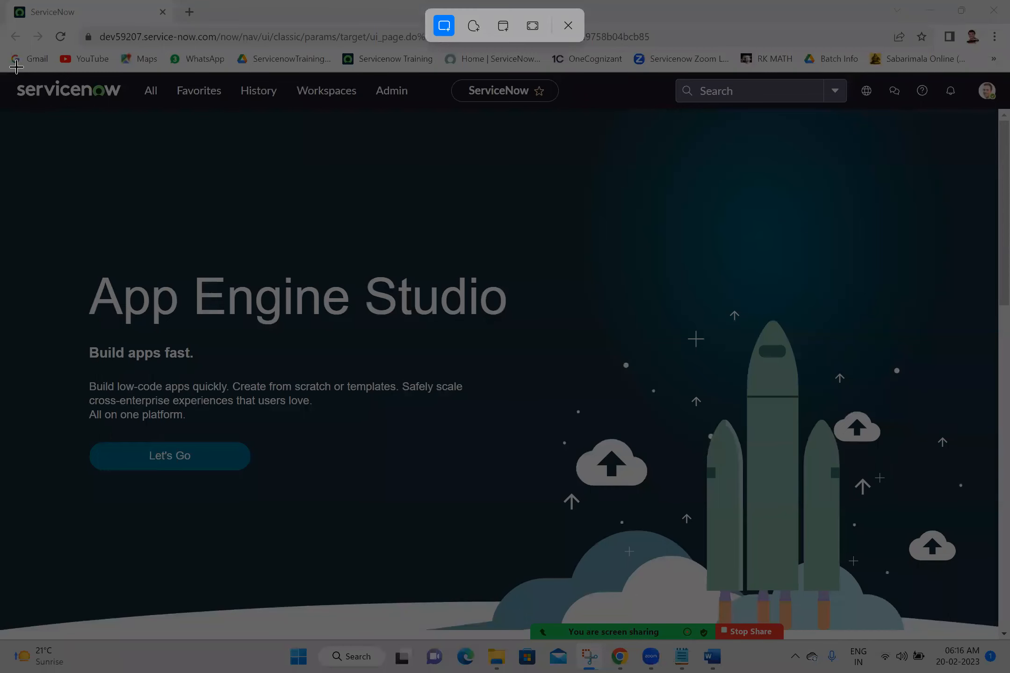
{"action": "left_click_drag", "start_coordinate": [2, 72], "coordinate": [998, 110]}
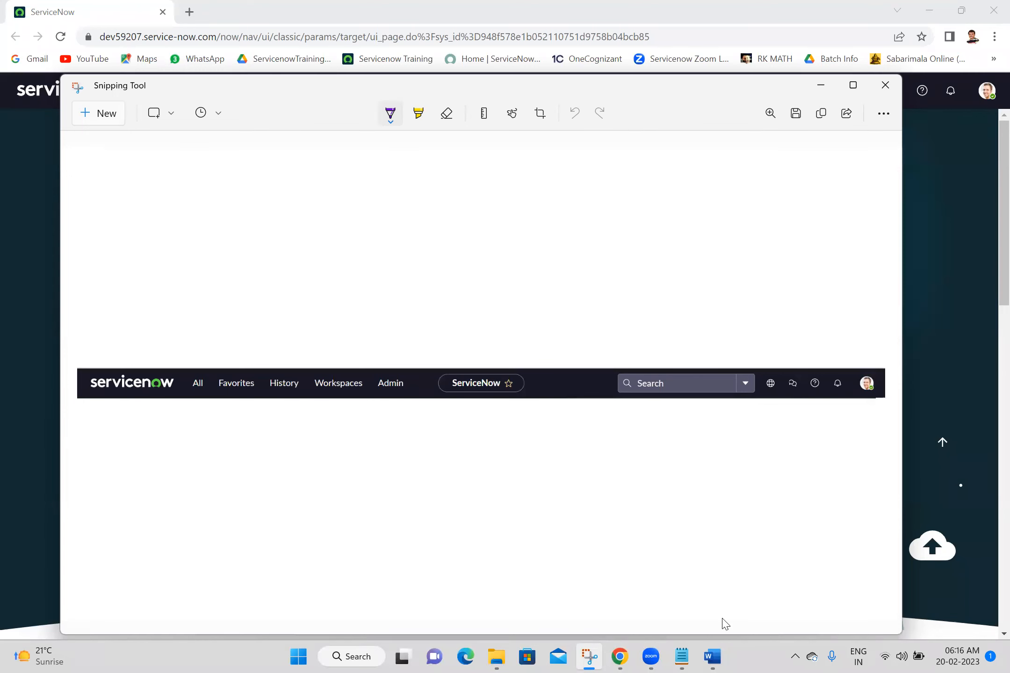
{"action": "left_click", "coordinate": [712, 656]}
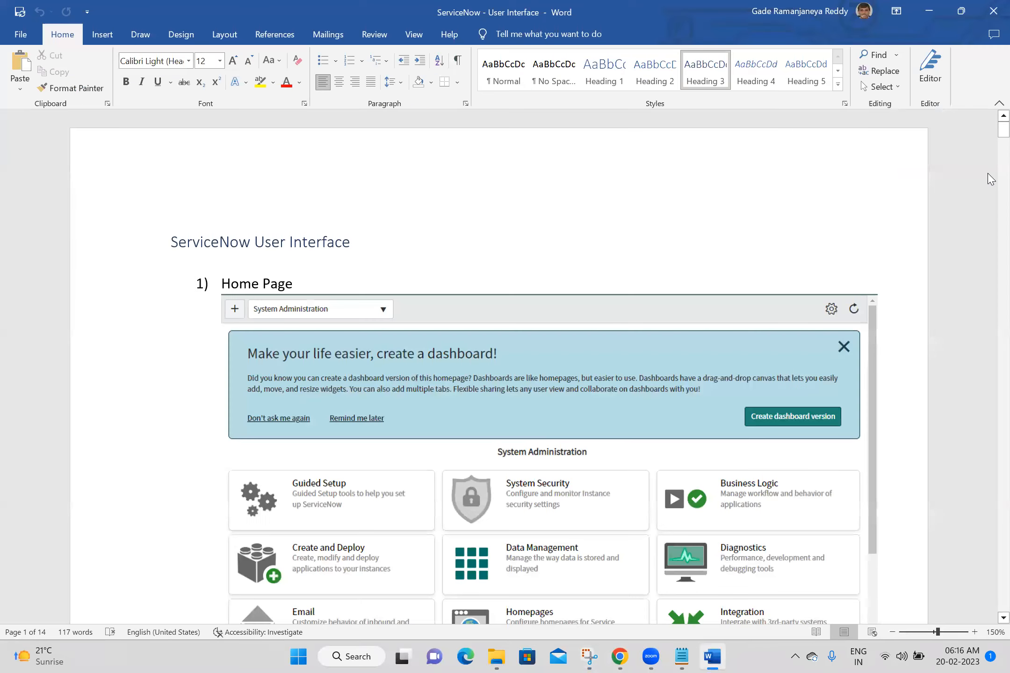
{"action": "left_click_drag", "start_coordinate": [1001, 132], "coordinate": [990, 148]}
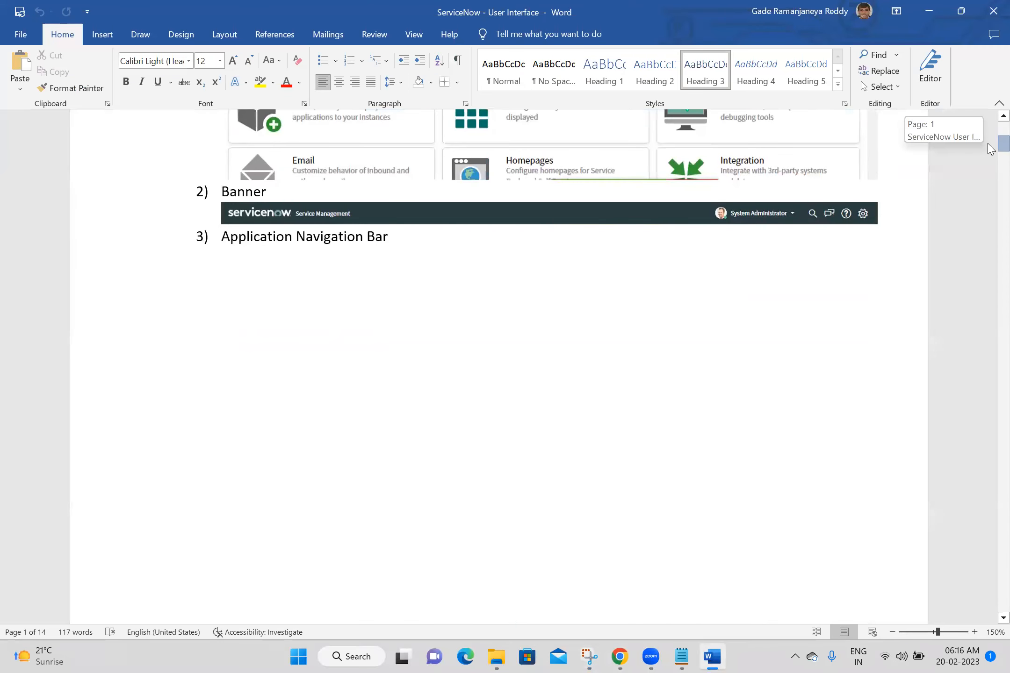
{"action": "left_click", "coordinate": [812, 214]}
{"action": "key", "text": "Delete"}
{"action": "key", "text": "ctrl+v"}
{"action": "left_click", "coordinate": [710, 310]}
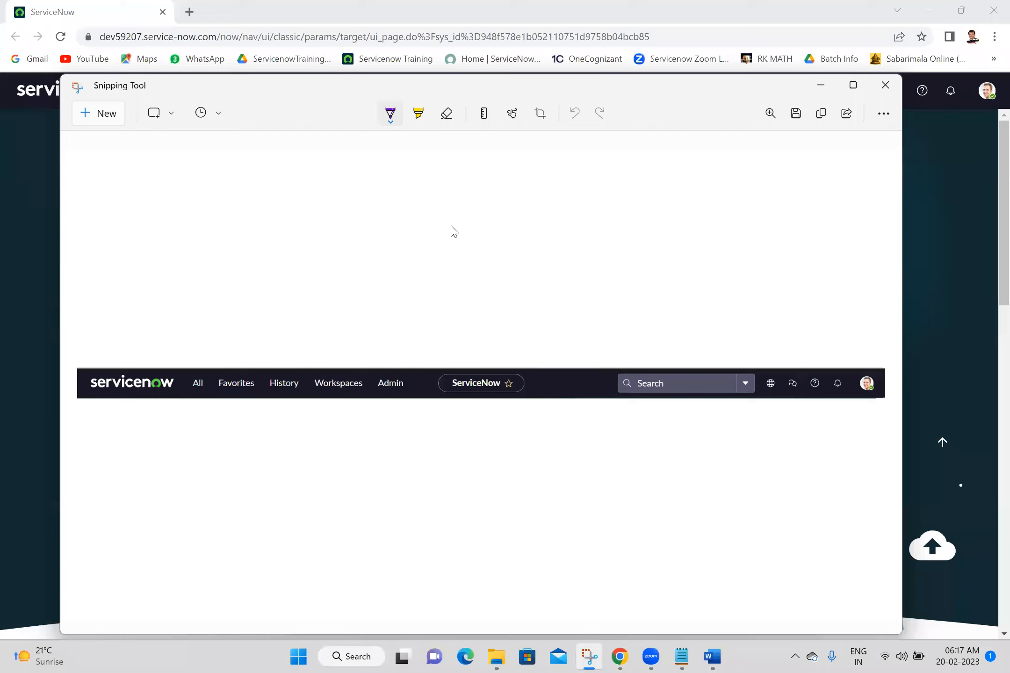
Capture a rectangular snip of just the servicenow logo in the header bar and switch to the Word document.
{"action": "left_click", "coordinate": [105, 121]}
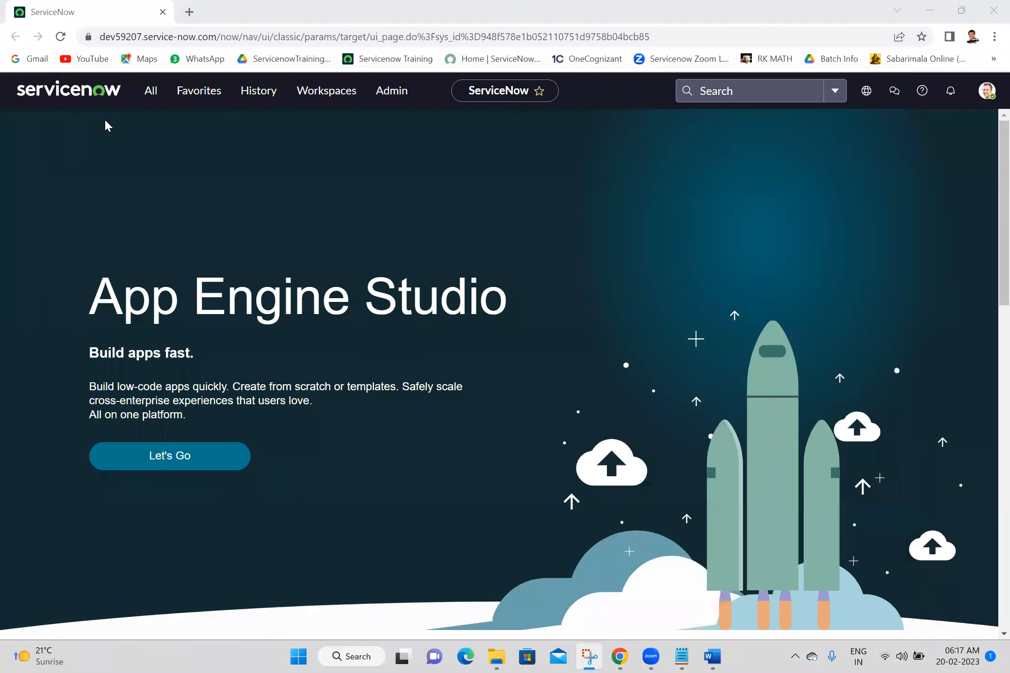
{"action": "left_click_drag", "start_coordinate": [2, 72], "coordinate": [128, 106]}
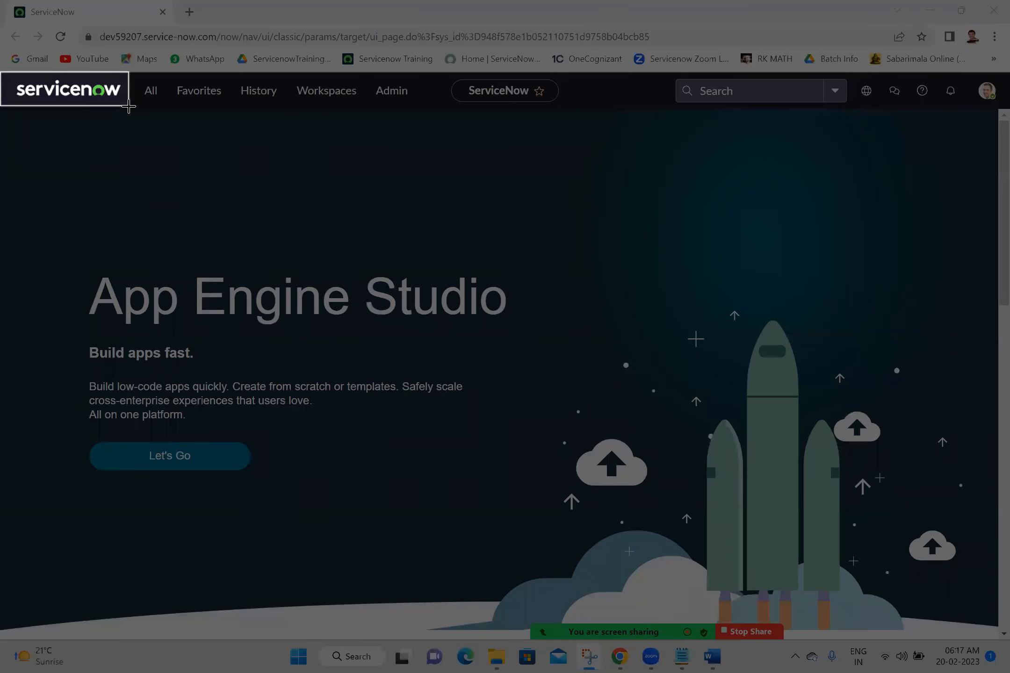
{"action": "left_click_drag", "start_coordinate": [128, 107], "coordinate": [128, 105]}
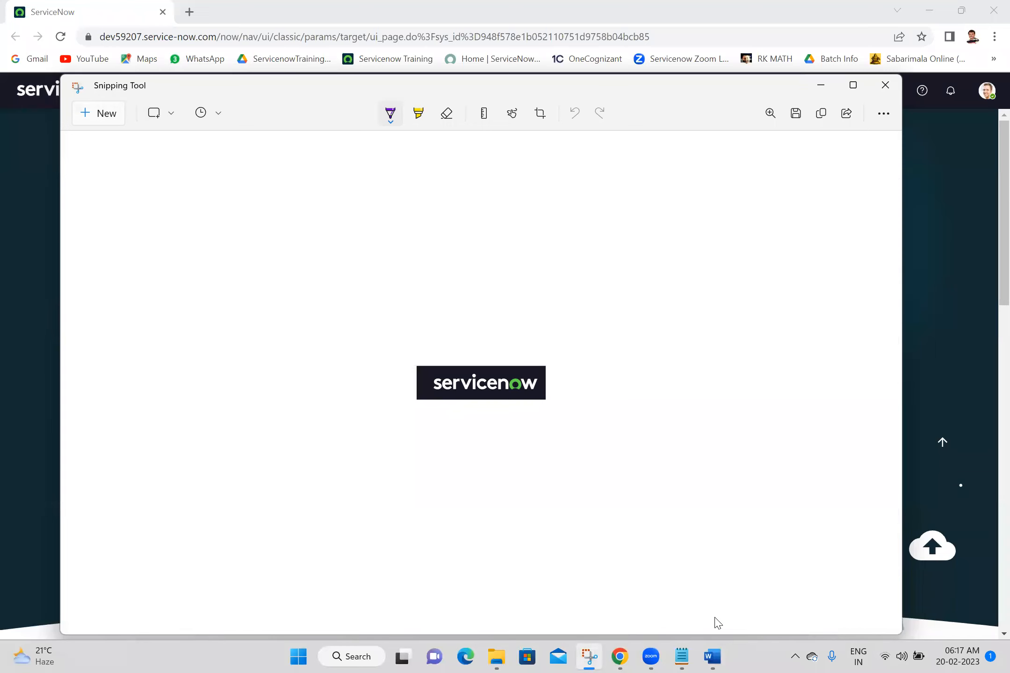
{"action": "left_click", "coordinate": [706, 657]}
{"action": "left_click", "coordinate": [707, 656]}
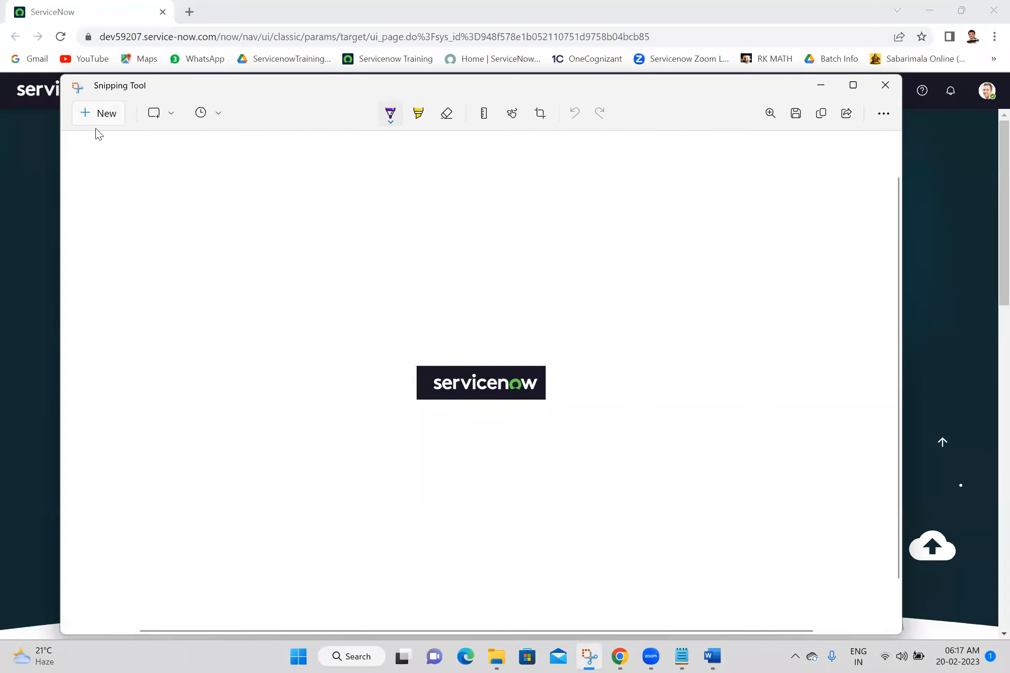
Capture a rectangular snip of the header's menu group from All to Admin.
{"action": "left_click", "coordinate": [102, 117]}
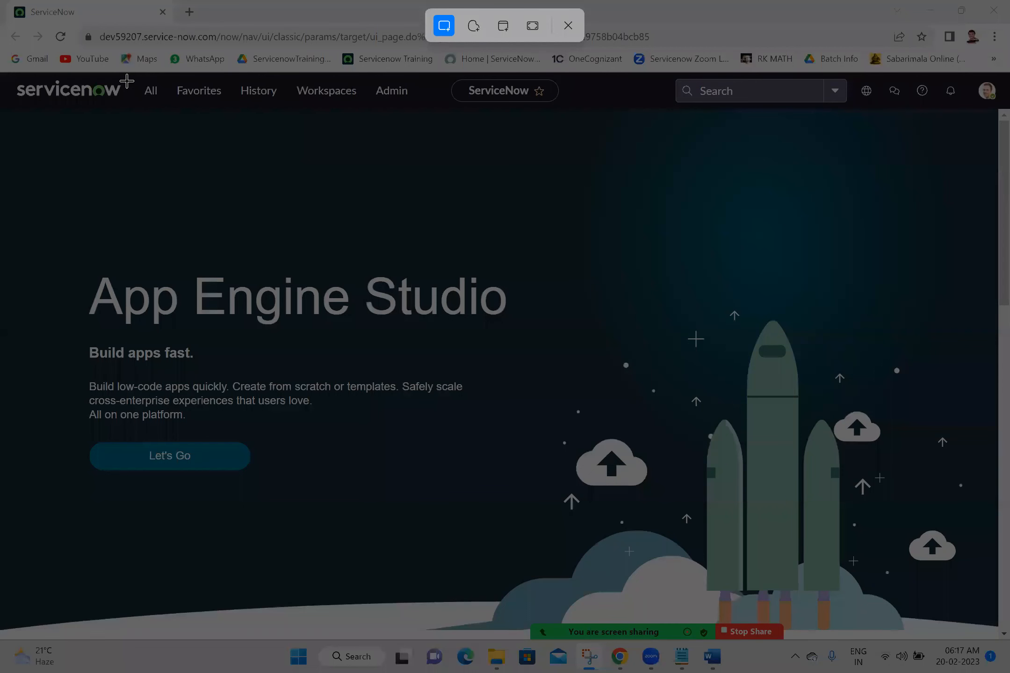
{"action": "left_click_drag", "start_coordinate": [134, 76], "coordinate": [431, 109]}
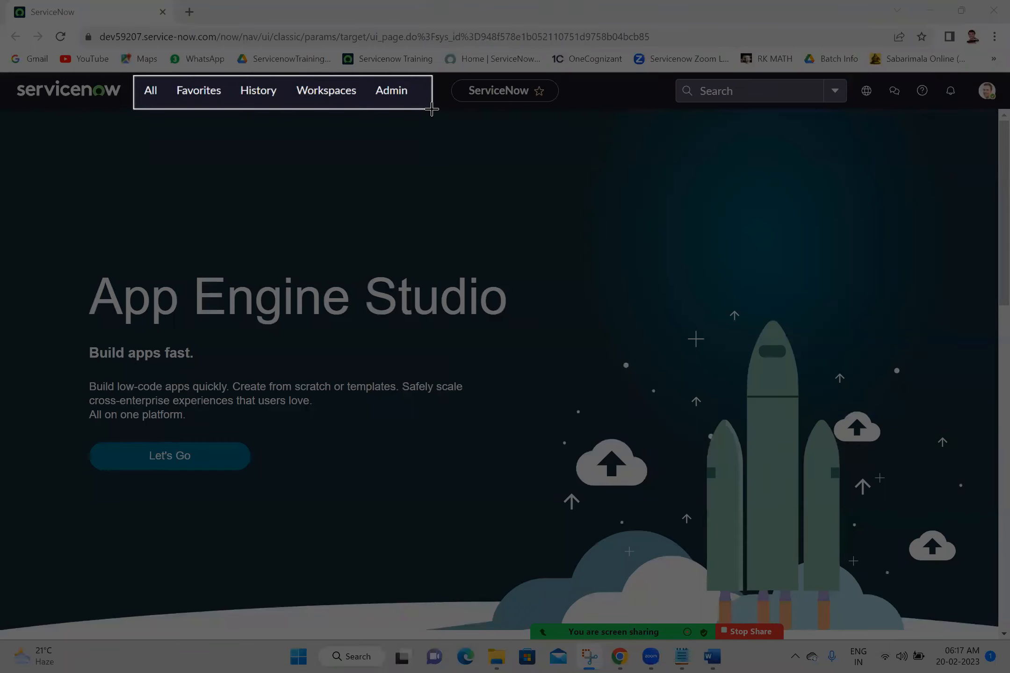
{"action": "left_click_drag", "start_coordinate": [431, 109], "coordinate": [432, 110]}
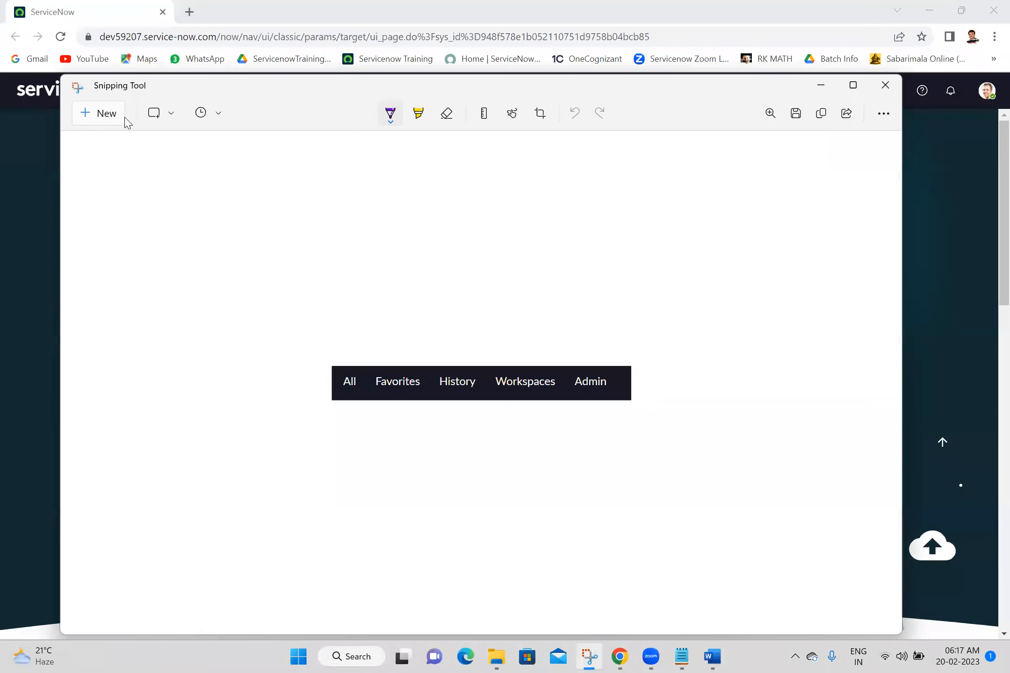
{"action": "left_click", "coordinate": [119, 115]}
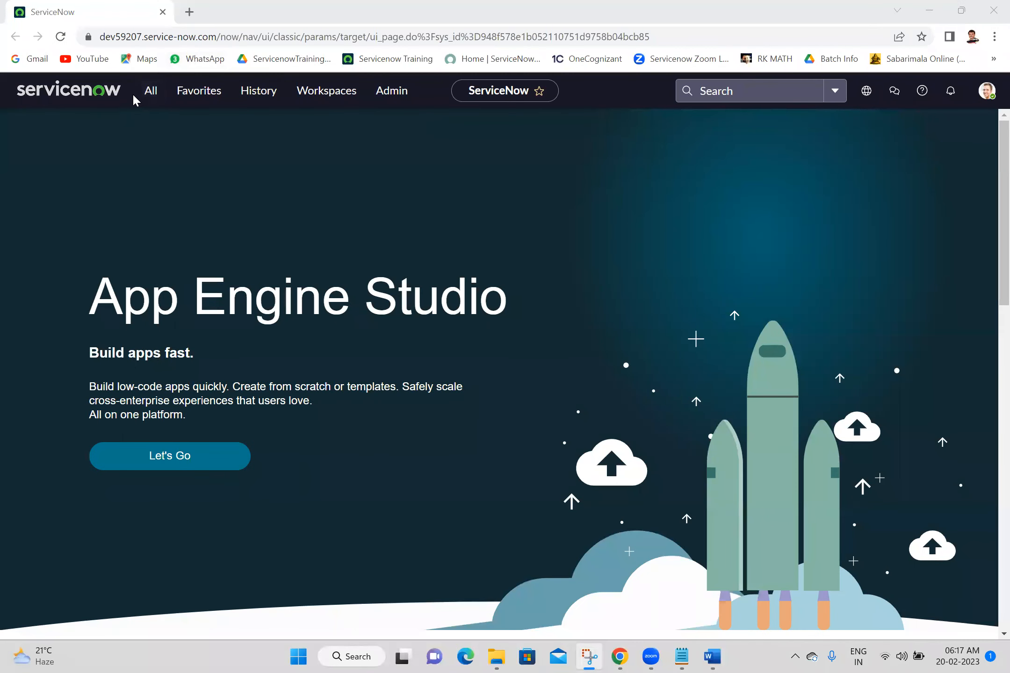
Examine the ServiceNow All menu, pinning it beside the page, unpinning it again and closing it.
{"action": "left_click", "coordinate": [150, 93]}
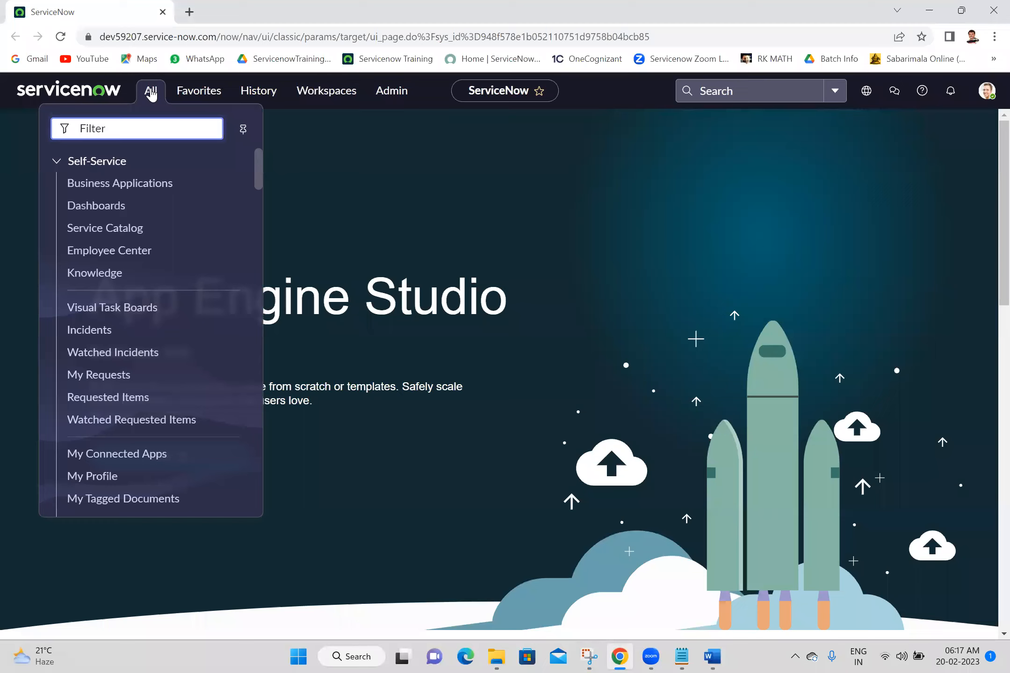
{"action": "left_click", "coordinate": [243, 129]}
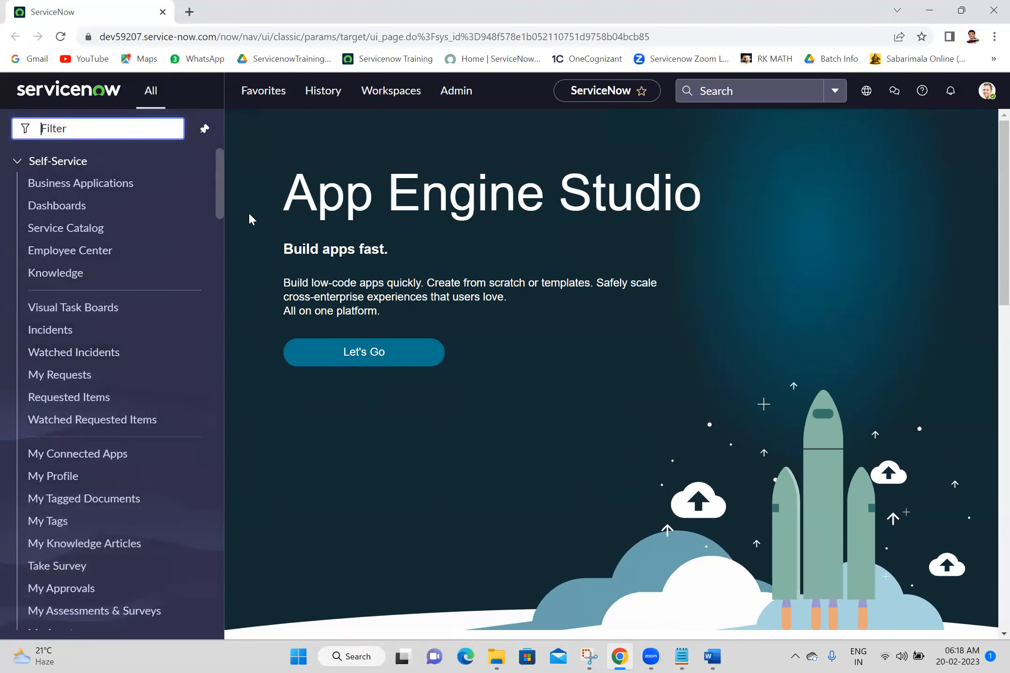
{"action": "left_click", "coordinate": [205, 129]}
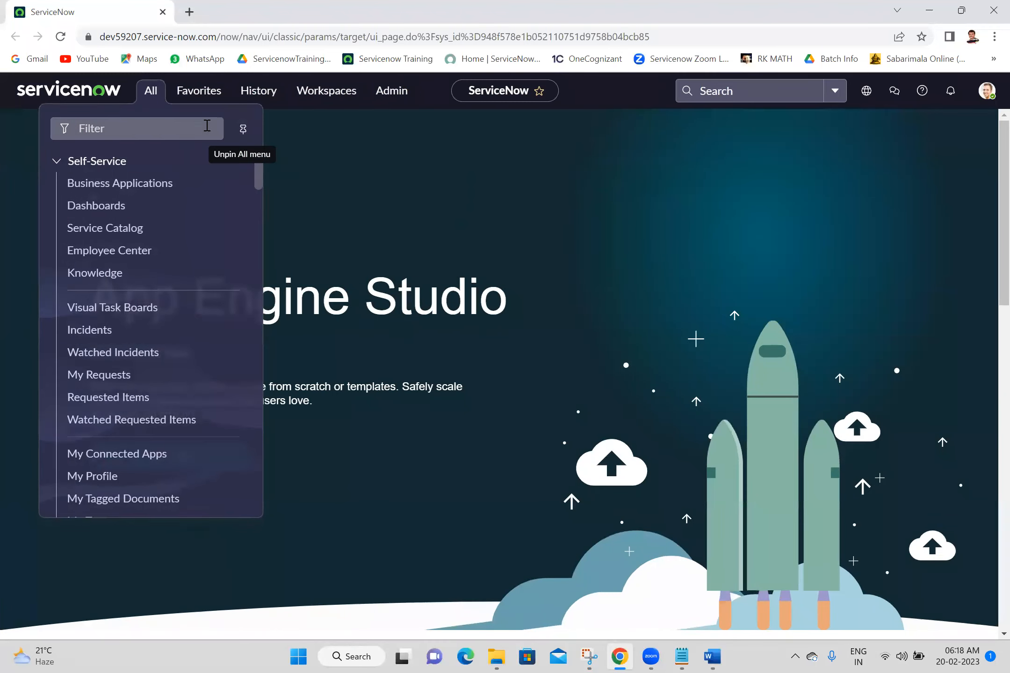
{"action": "left_click", "coordinate": [387, 190]}
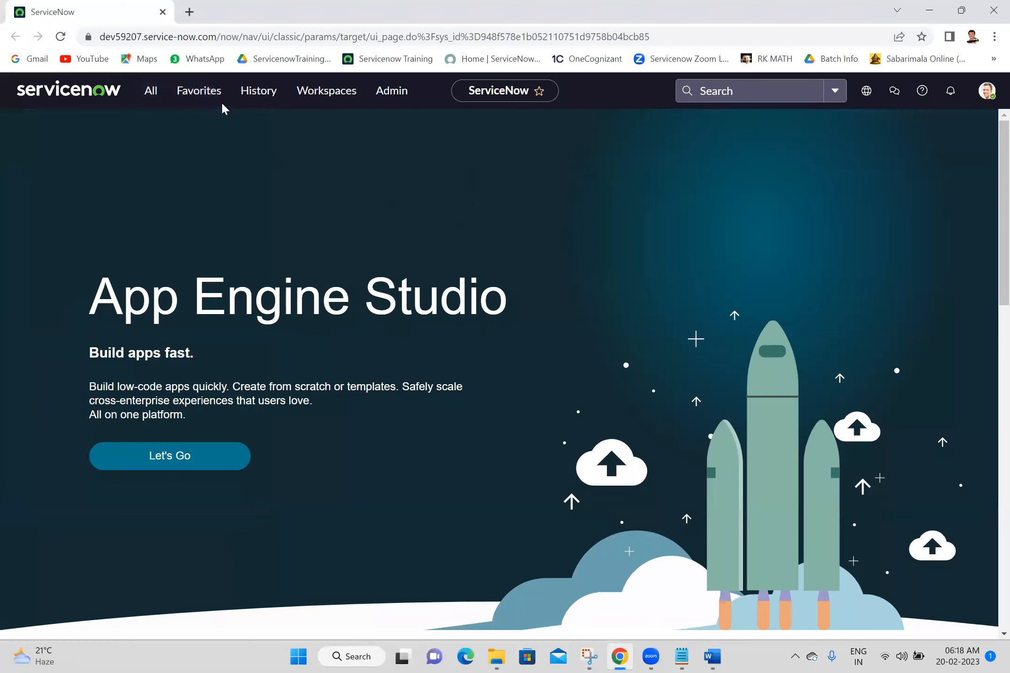
Examine the entries of the Favorites, History, Workspaces and Admin menus in the ServiceNow header.
{"action": "left_click", "coordinate": [202, 98]}
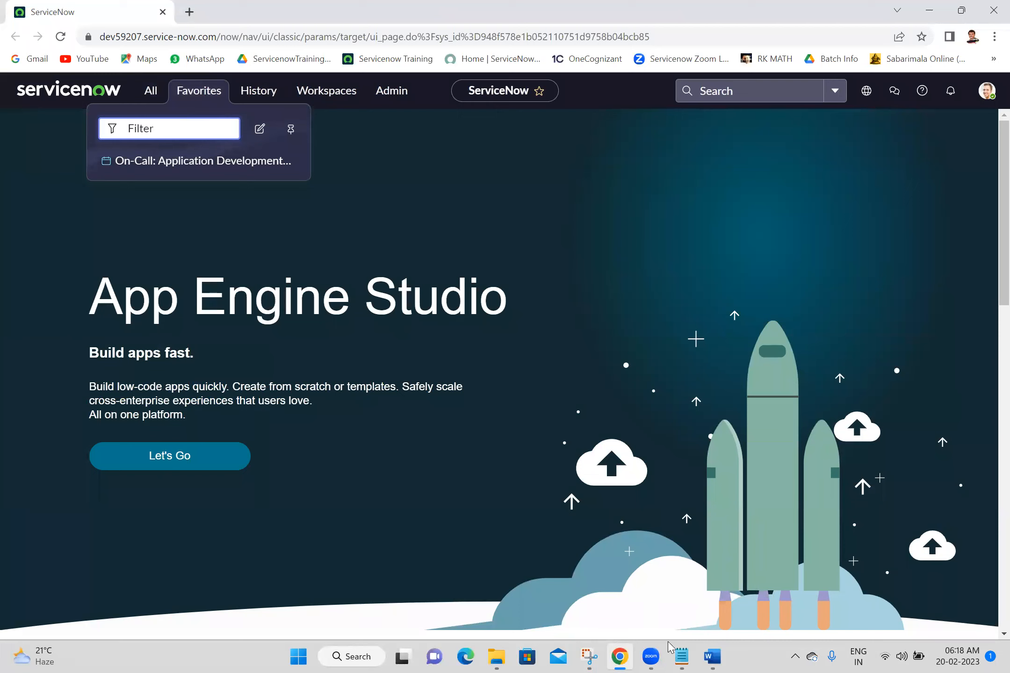
{"action": "left_click", "coordinate": [651, 657]}
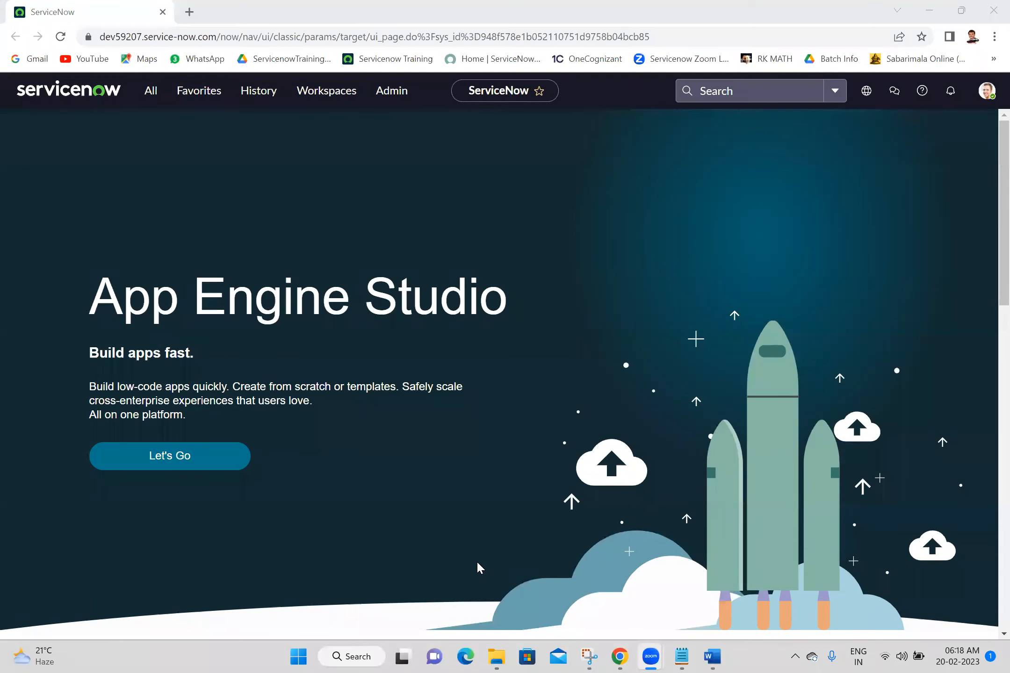
{"action": "left_click", "coordinate": [175, 177]}
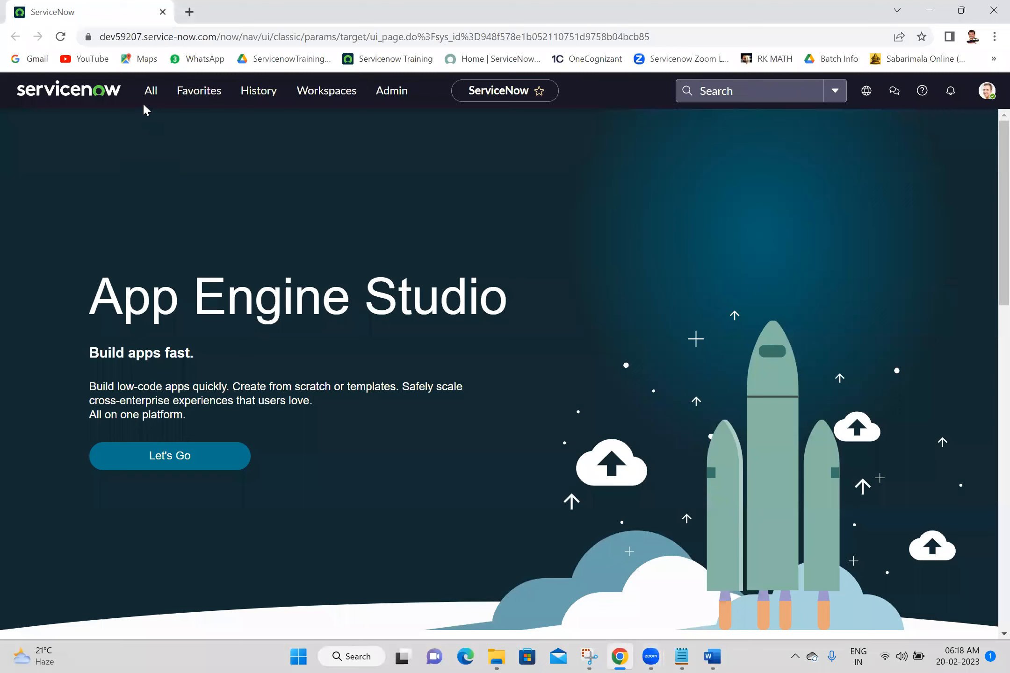
{"action": "left_click", "coordinate": [202, 96]}
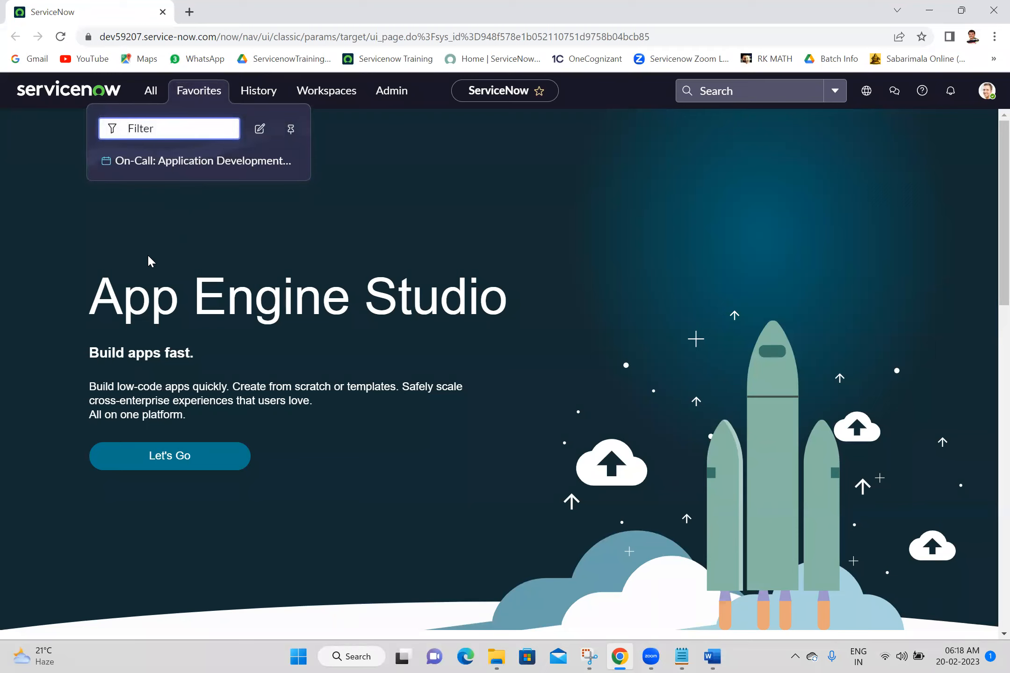
{"action": "left_click", "coordinate": [259, 91]}
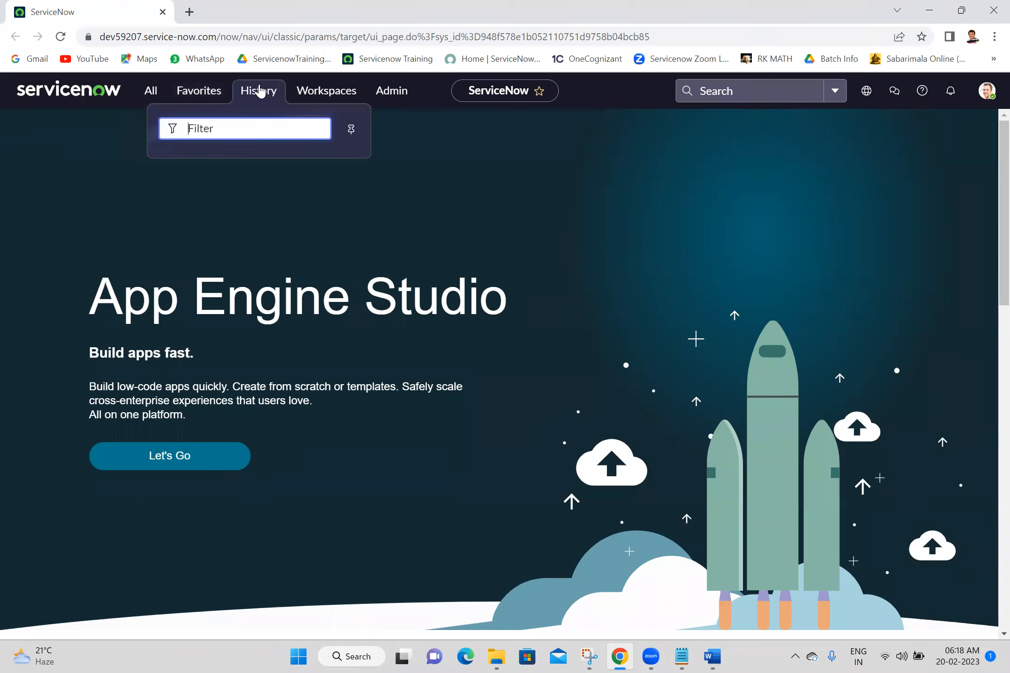
{"action": "left_click", "coordinate": [318, 94]}
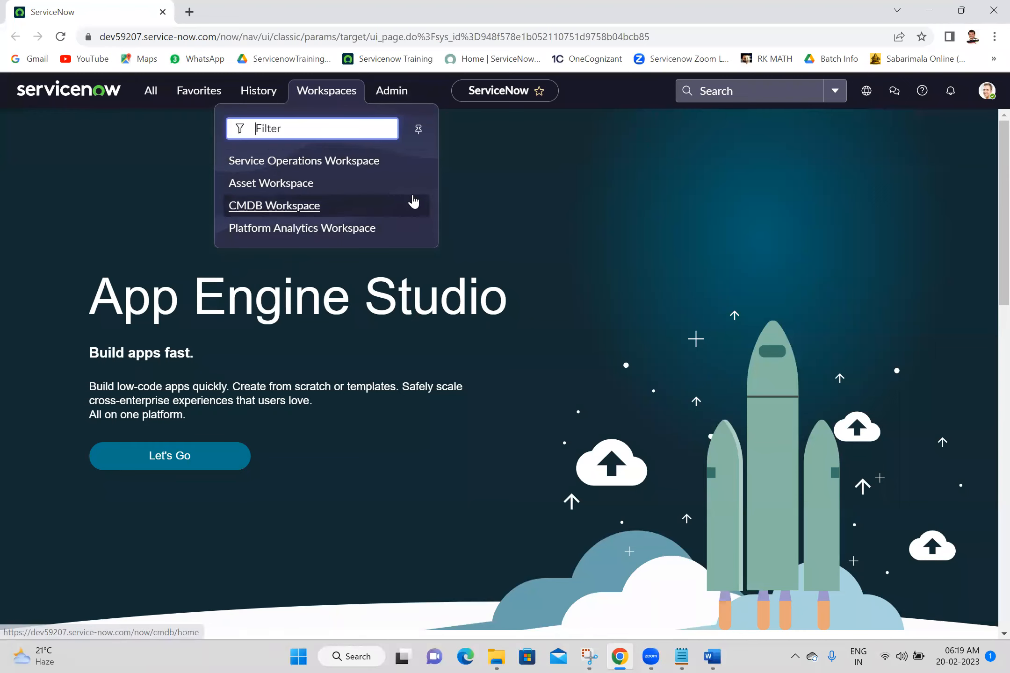
{"action": "left_click", "coordinate": [505, 193]}
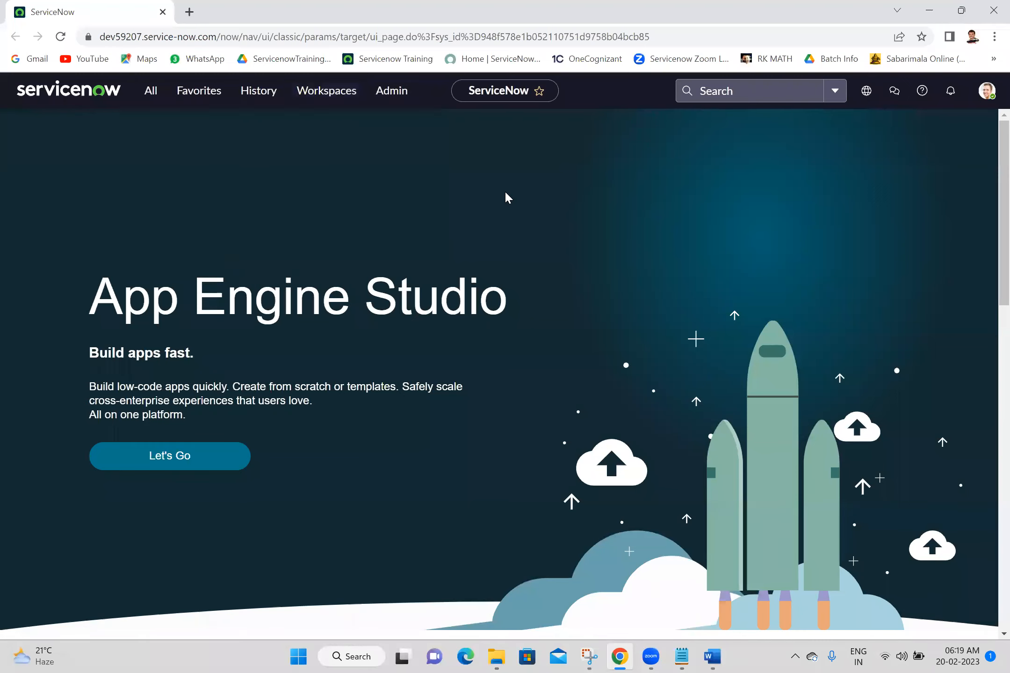
{"action": "left_click", "coordinate": [399, 94]}
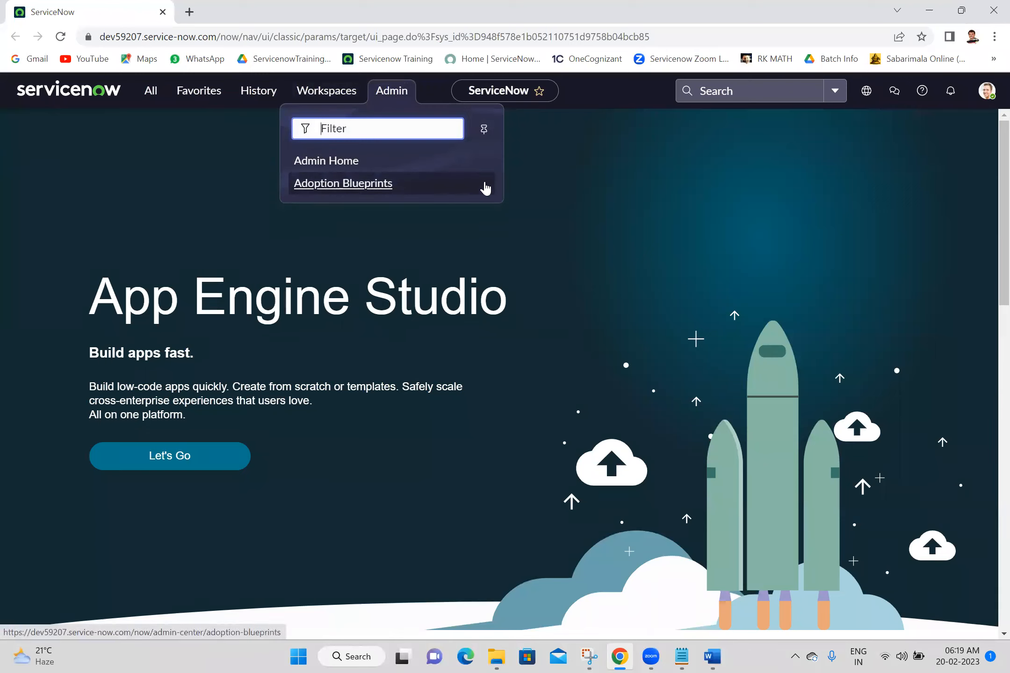
{"action": "left_click", "coordinate": [530, 181]}
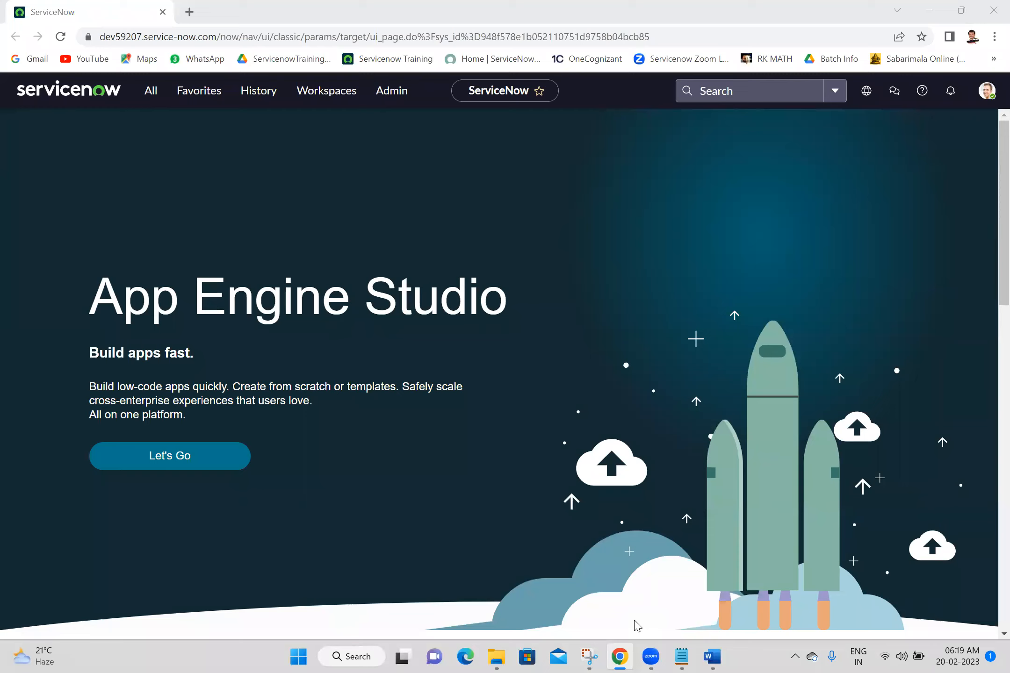
Capture a rectangular snip of the global search box with its dropdown arrow in the ServiceNow header.
{"action": "left_click", "coordinate": [559, 233]}
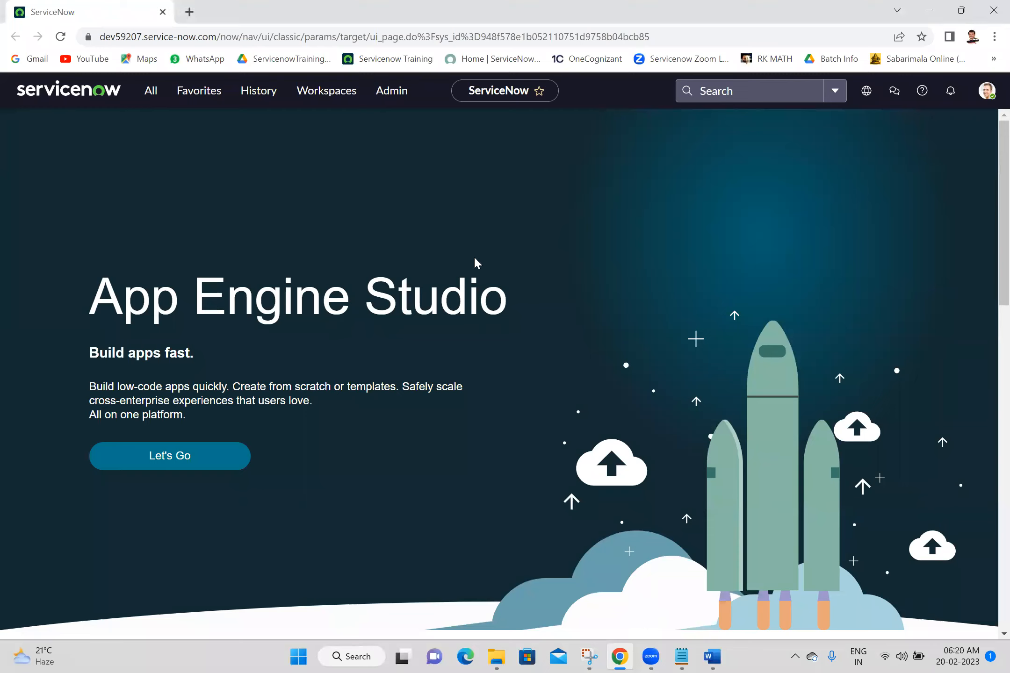
{"action": "key", "text": "super+shift+s"}
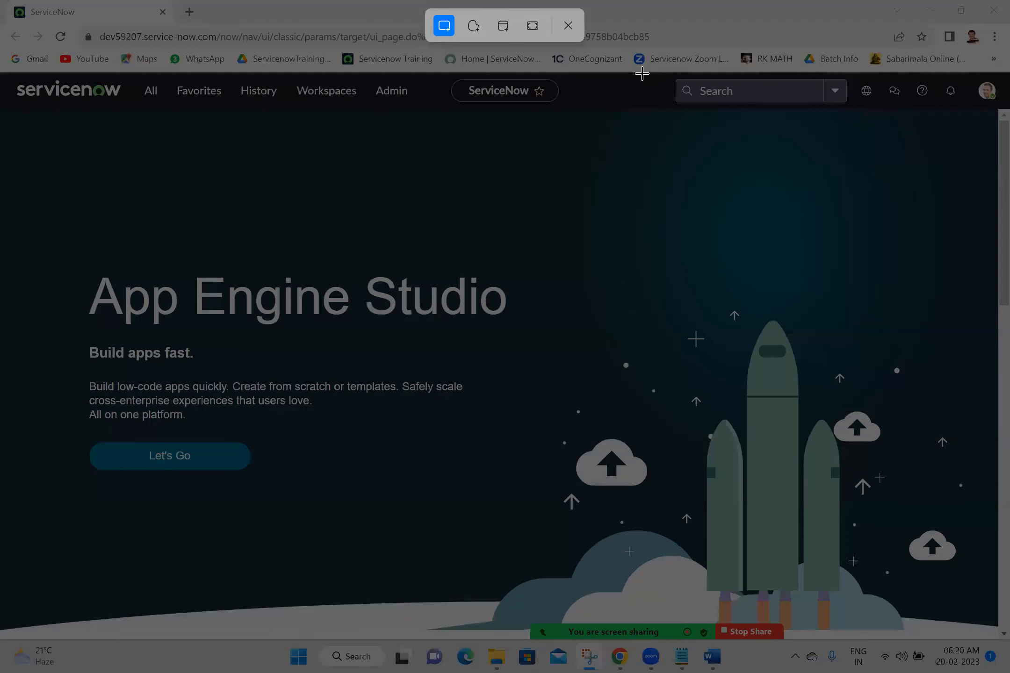
{"action": "left_click_drag", "start_coordinate": [656, 73], "coordinate": [851, 109]}
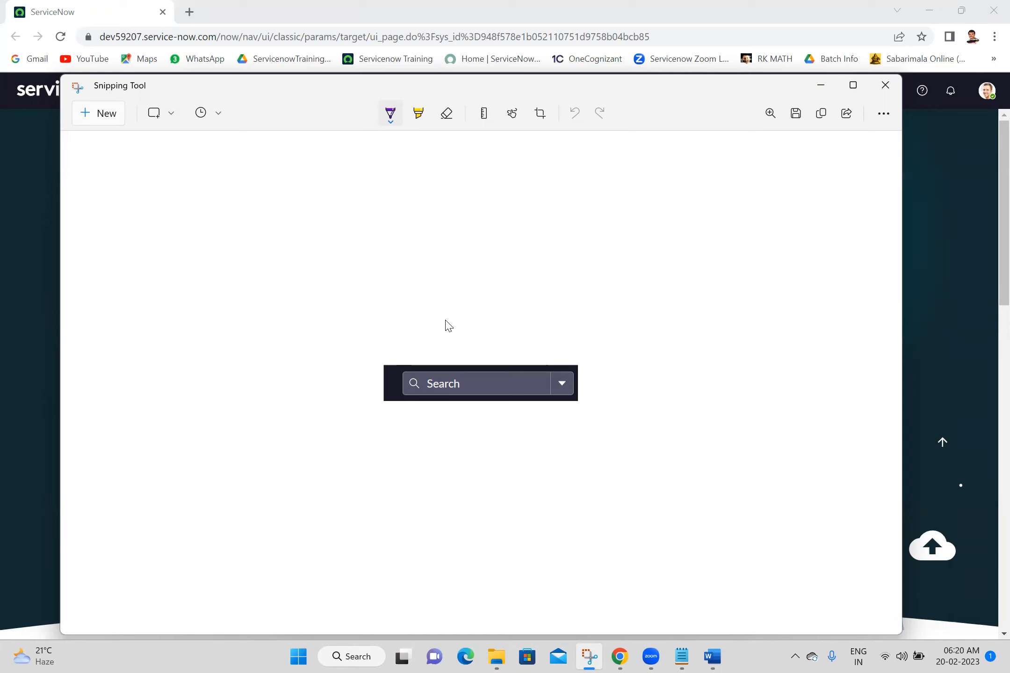
Capture a rectangular snip of the globe icon beside the search box in the ServiceNow header.
{"action": "left_click", "coordinate": [85, 111]}
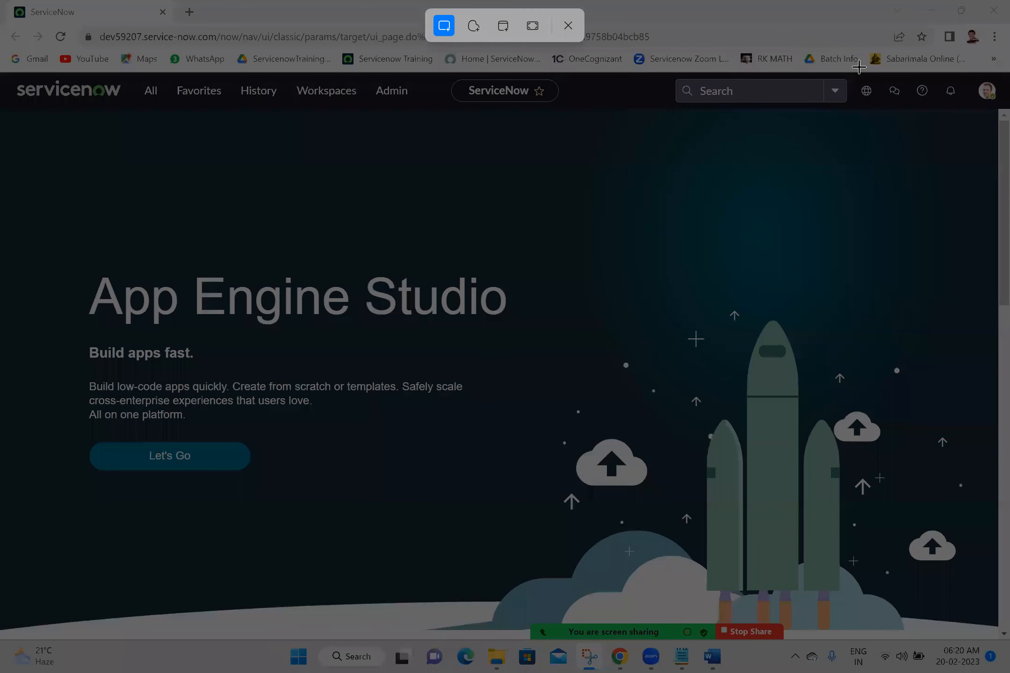
{"action": "left_click_drag", "start_coordinate": [848, 75], "coordinate": [884, 103]}
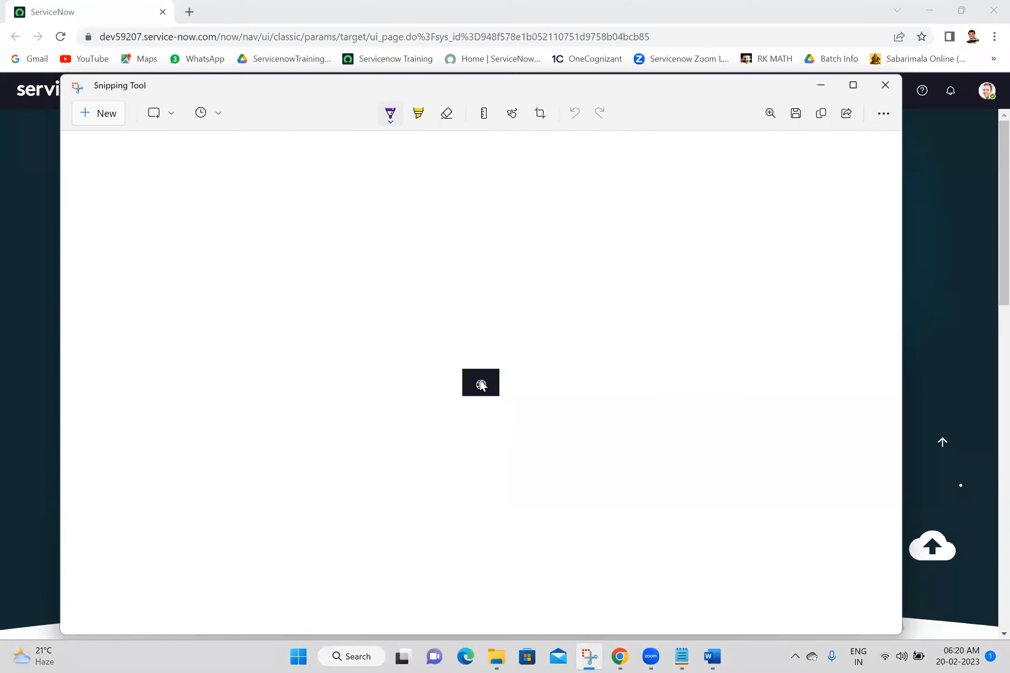
{"action": "left_click", "coordinate": [946, 230]}
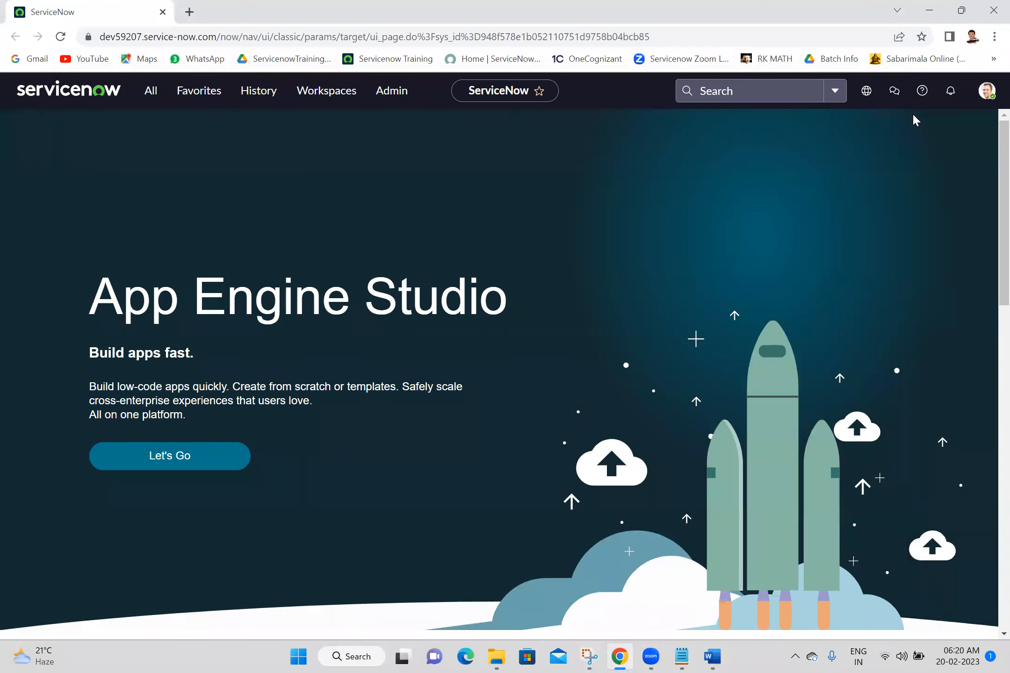
Examine the header's application scope and update set, sidebar discussions (All and Unread), help and notifications panels.
{"action": "left_click", "coordinate": [864, 91]}
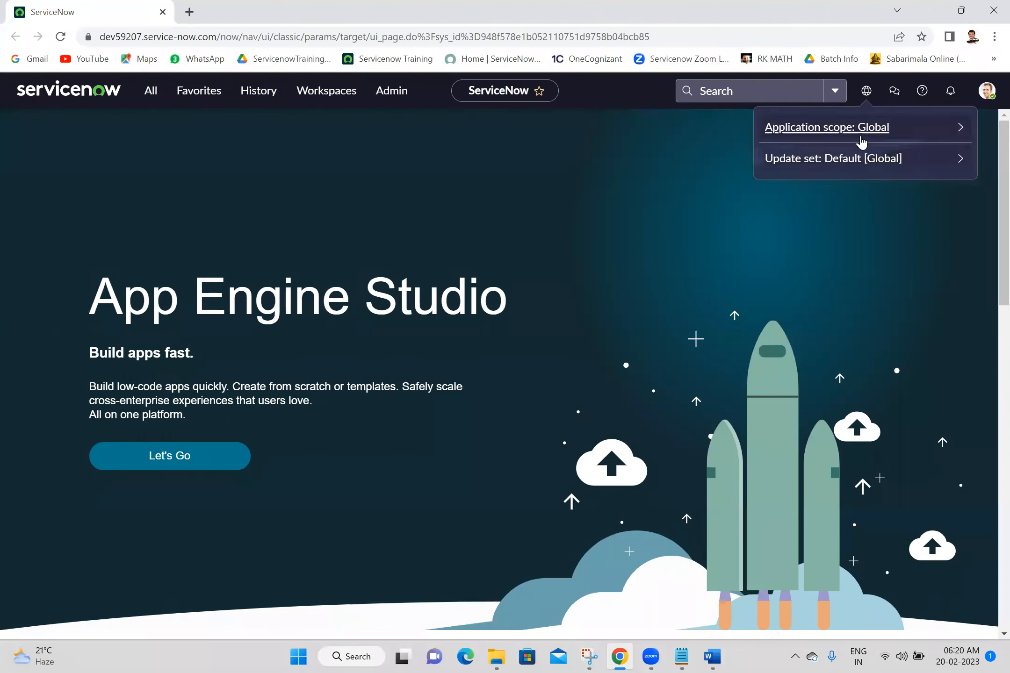
{"action": "left_click", "coordinate": [895, 91]}
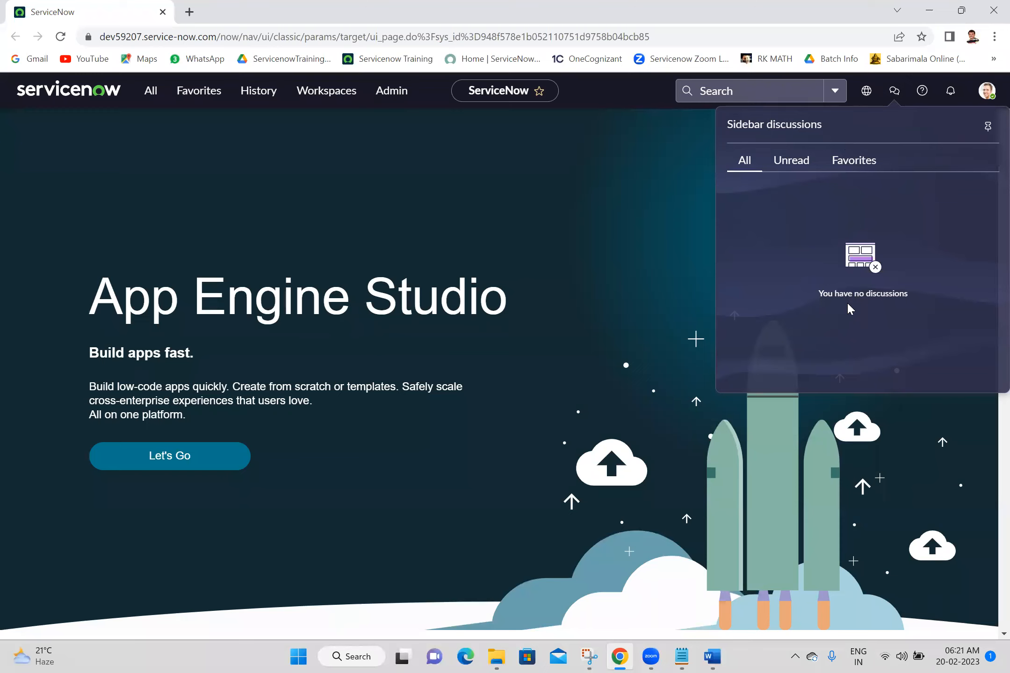
{"action": "left_click", "coordinate": [790, 162]}
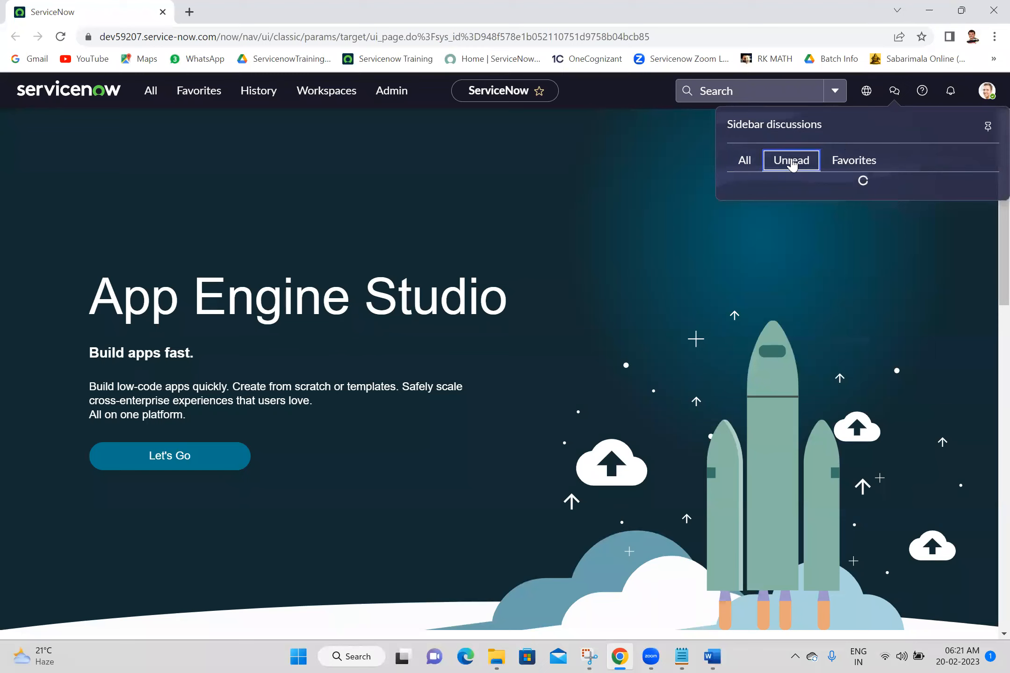
{"action": "left_click", "coordinate": [747, 163]}
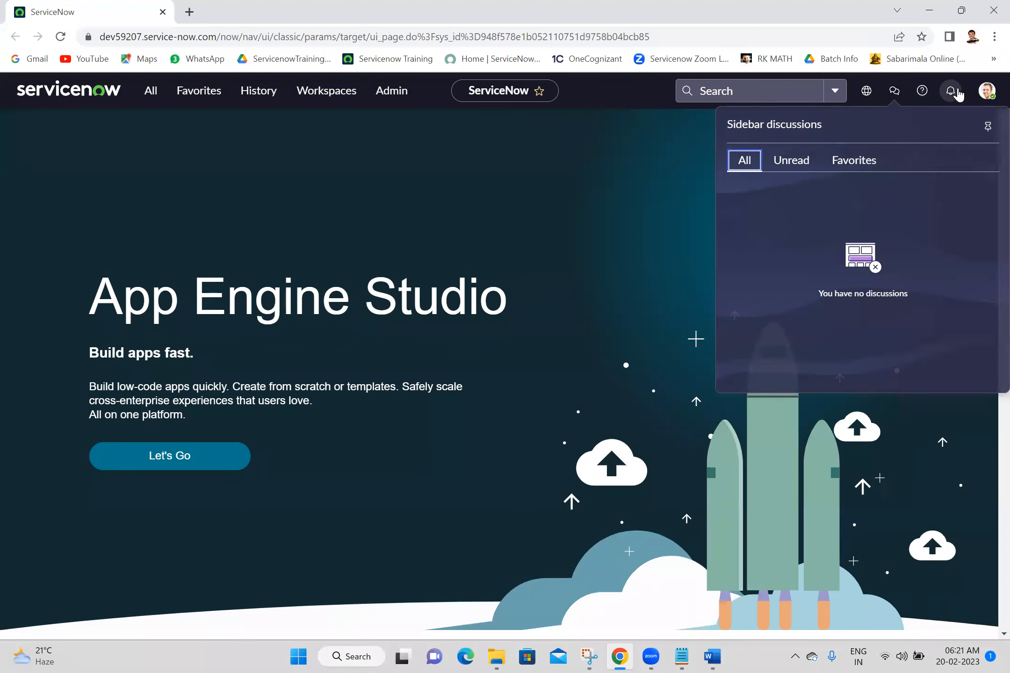
{"action": "left_click", "coordinate": [923, 93]}
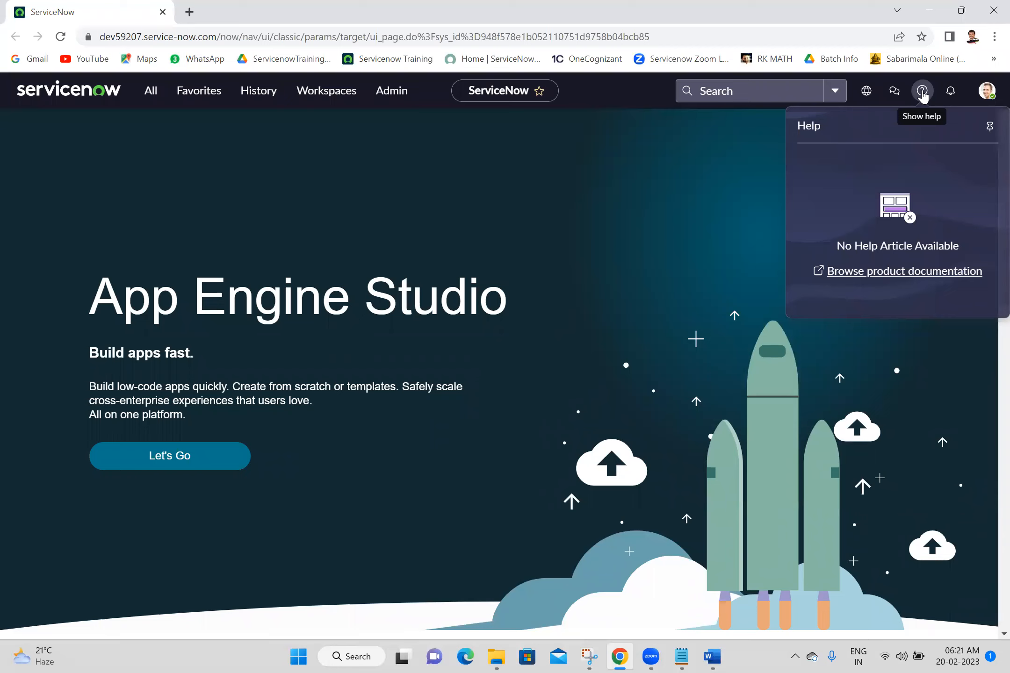
{"action": "left_click", "coordinate": [922, 94]}
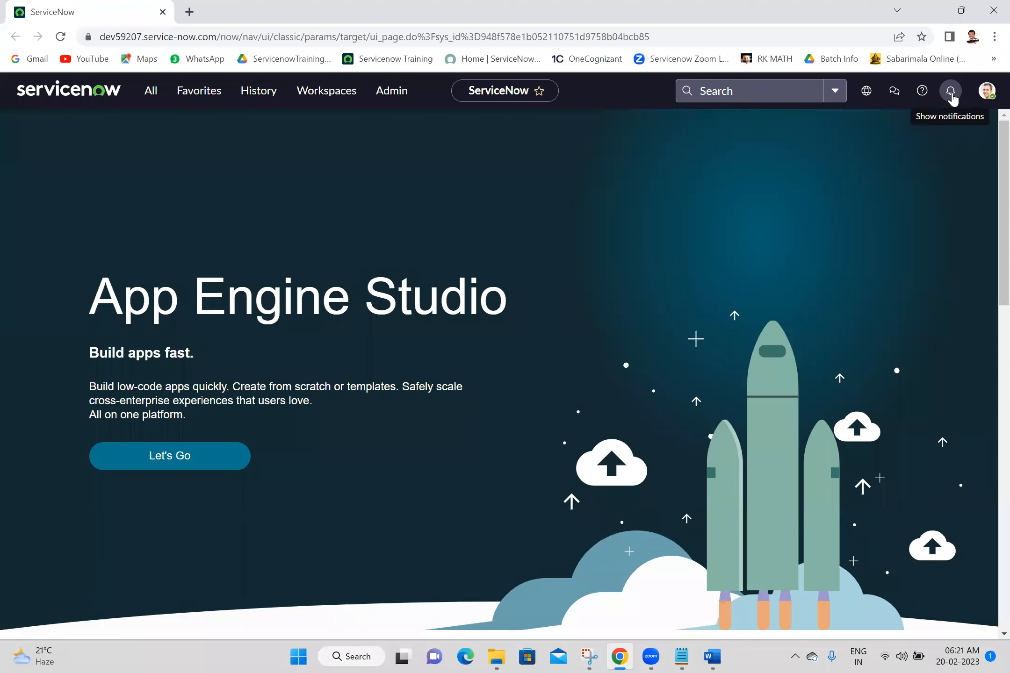
{"action": "left_click", "coordinate": [951, 93]}
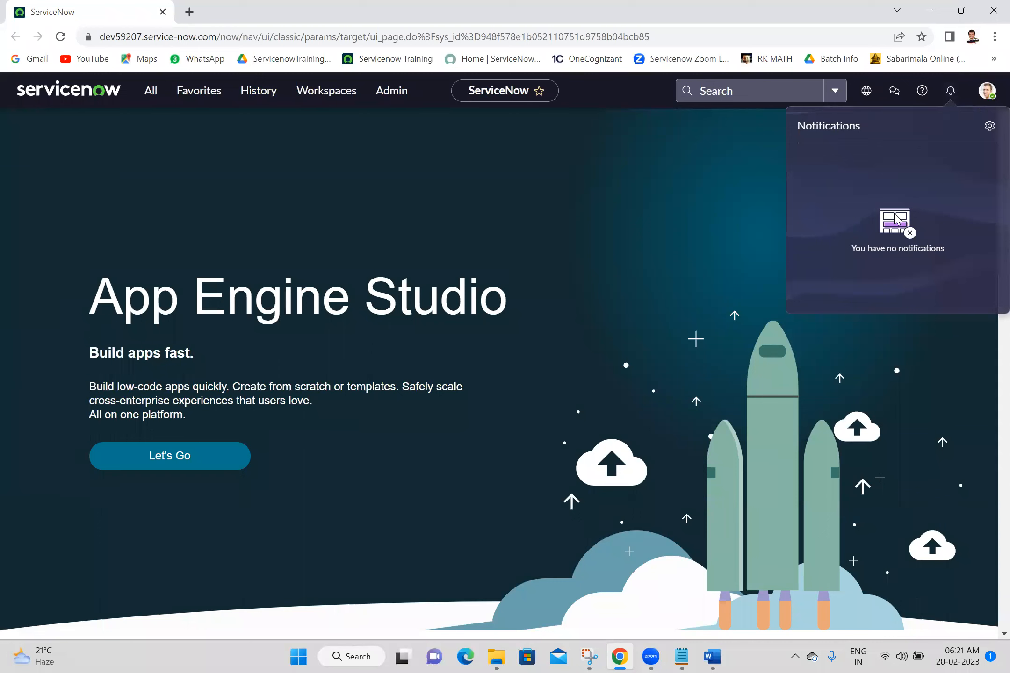
{"action": "left_click", "coordinate": [631, 191]}
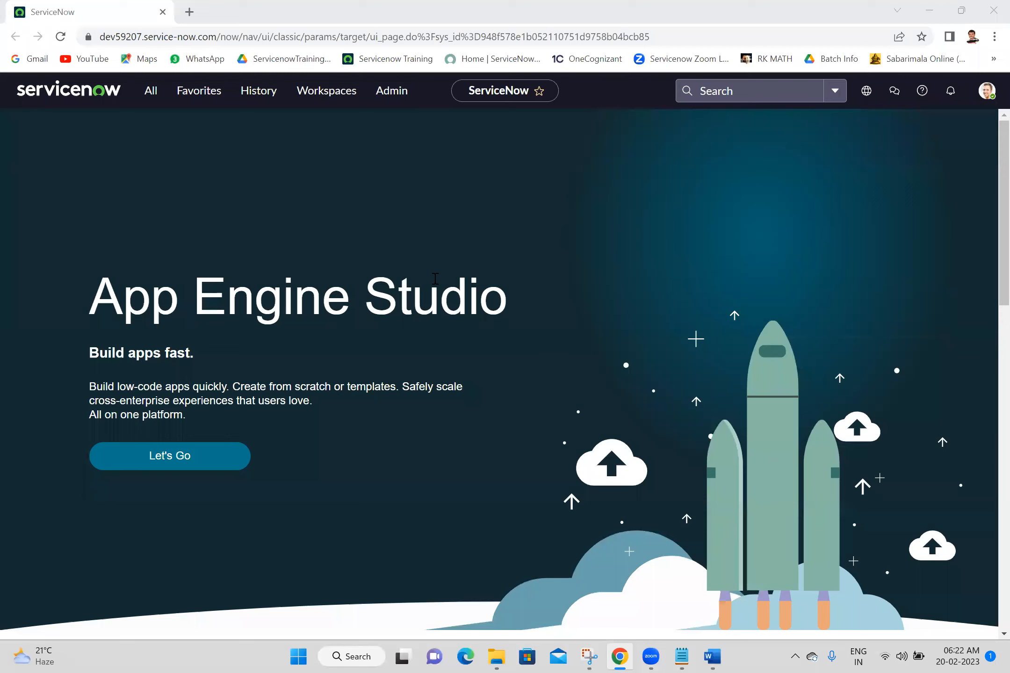
{"action": "triple_click", "coordinate": [232, 300]}
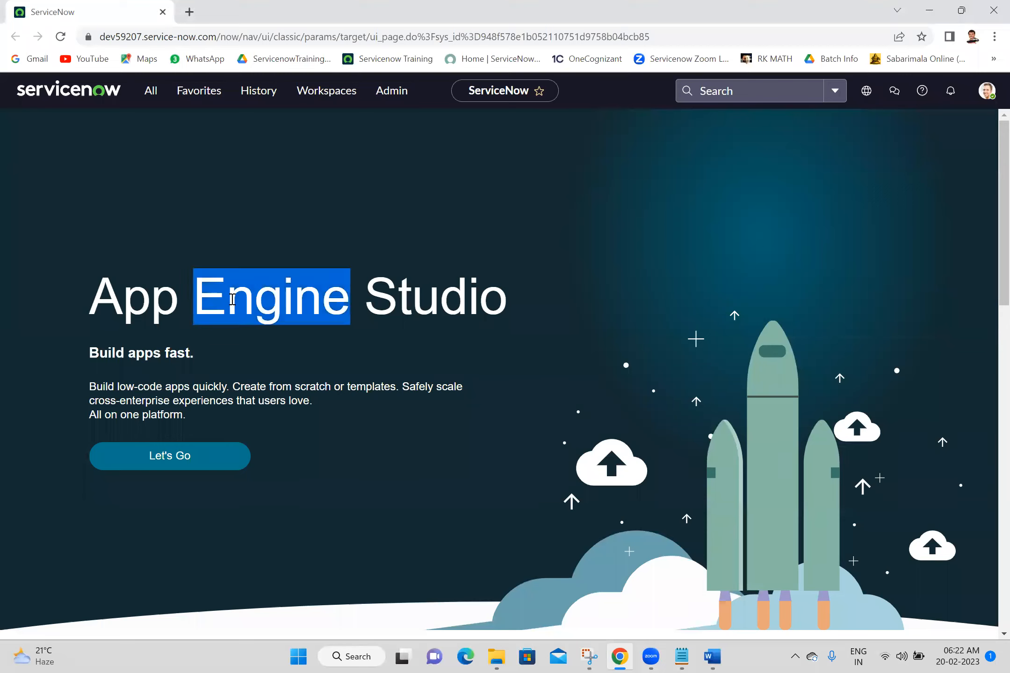
{"action": "left_click", "coordinate": [464, 211]}
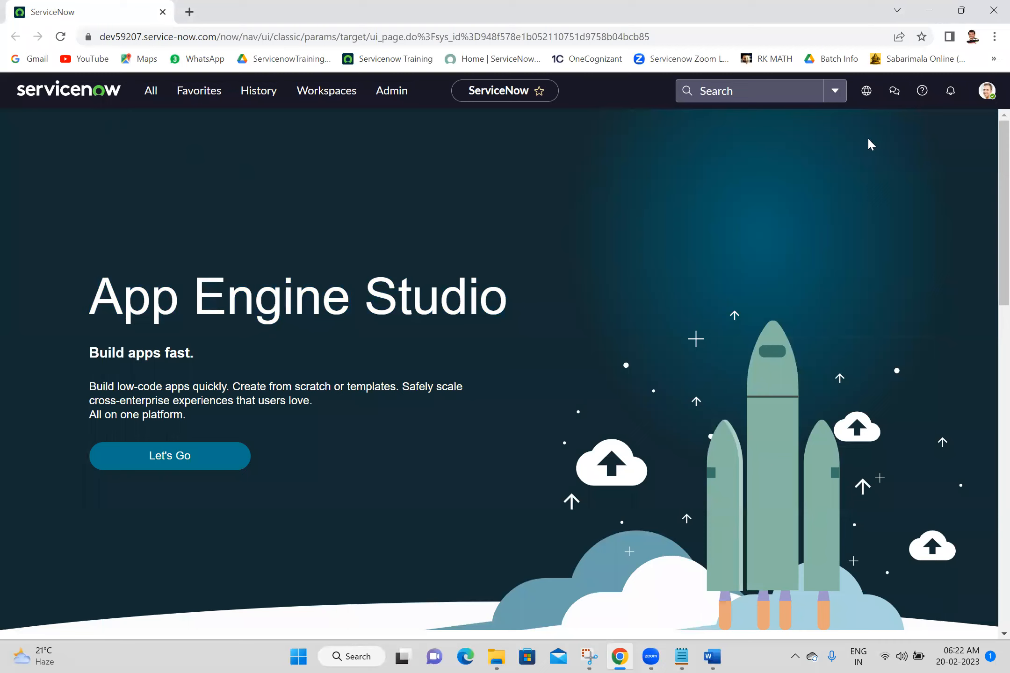
{"action": "left_click_drag", "start_coordinate": [151, 295], "coordinate": [89, 294]}
{"action": "left_click", "coordinate": [210, 241]}
{"action": "left_click", "coordinate": [786, 96]}
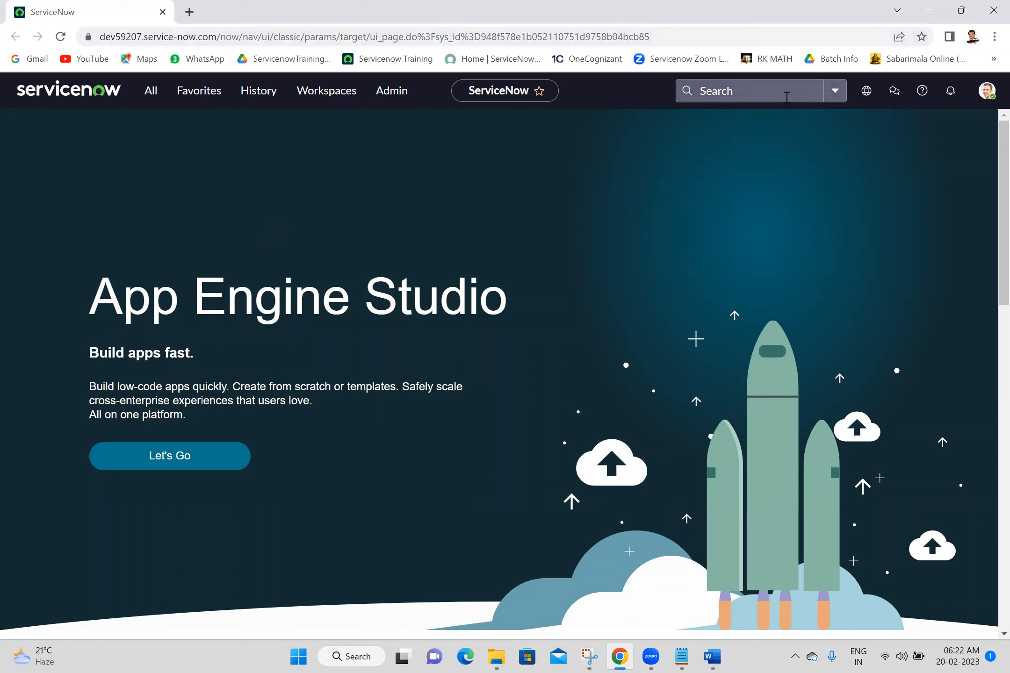
{"action": "left_click", "coordinate": [588, 291]}
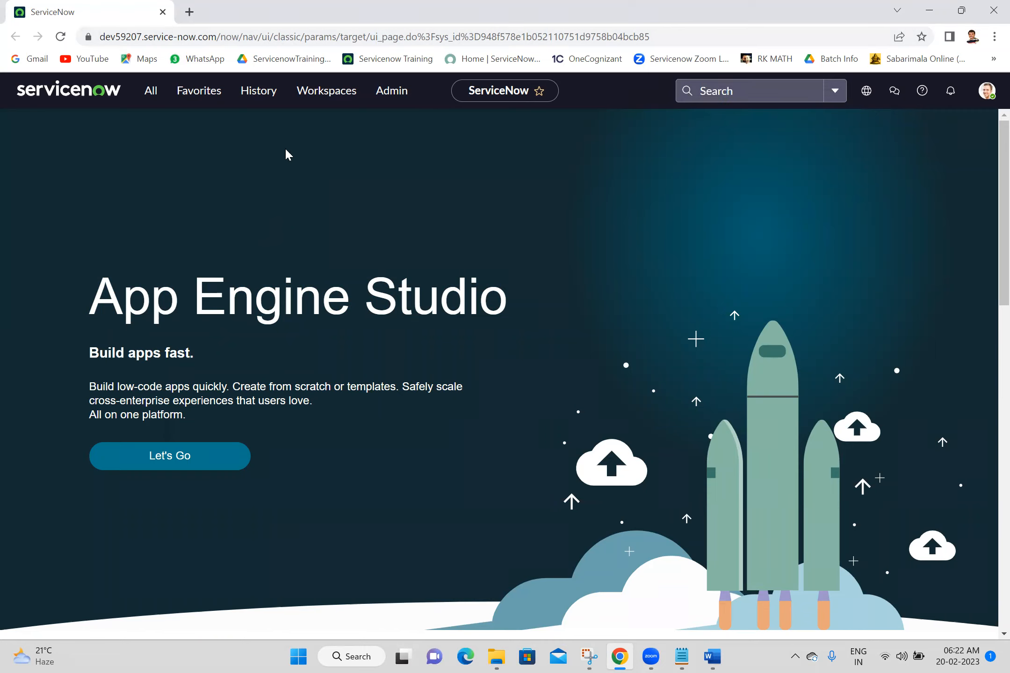
{"action": "left_click", "coordinate": [146, 93]}
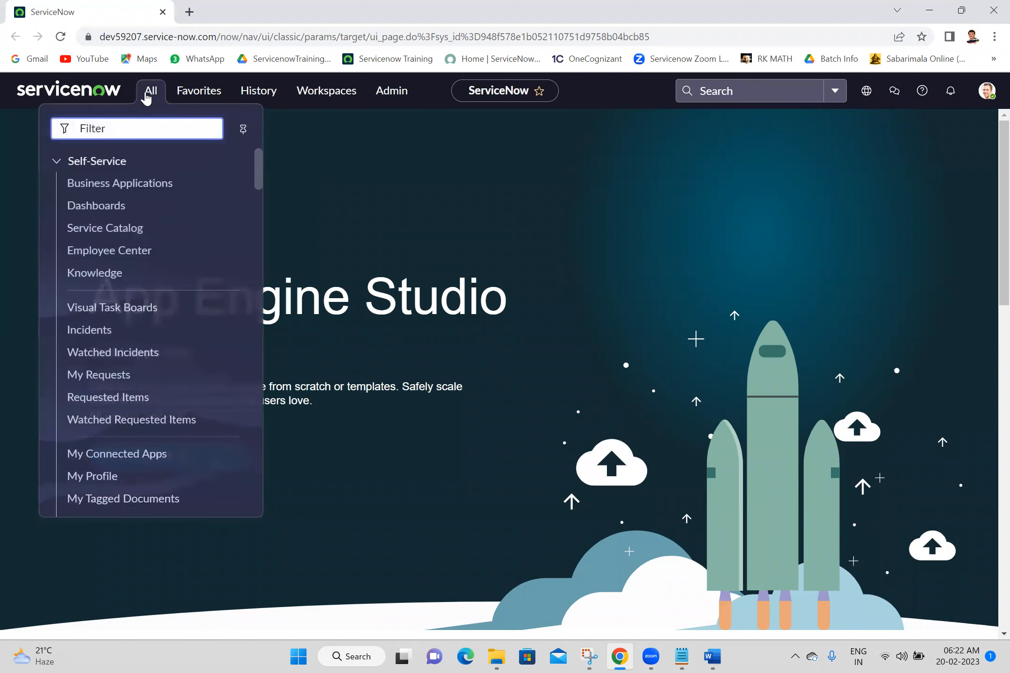
{"action": "left_click", "coordinate": [439, 166]}
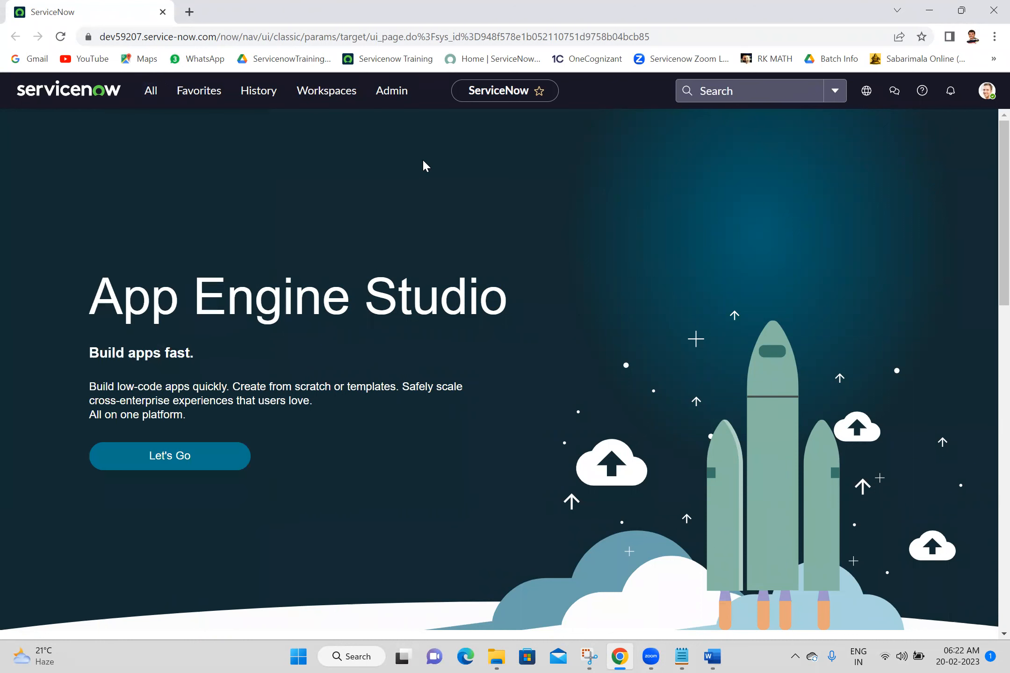
{"action": "left_click", "coordinate": [147, 96]}
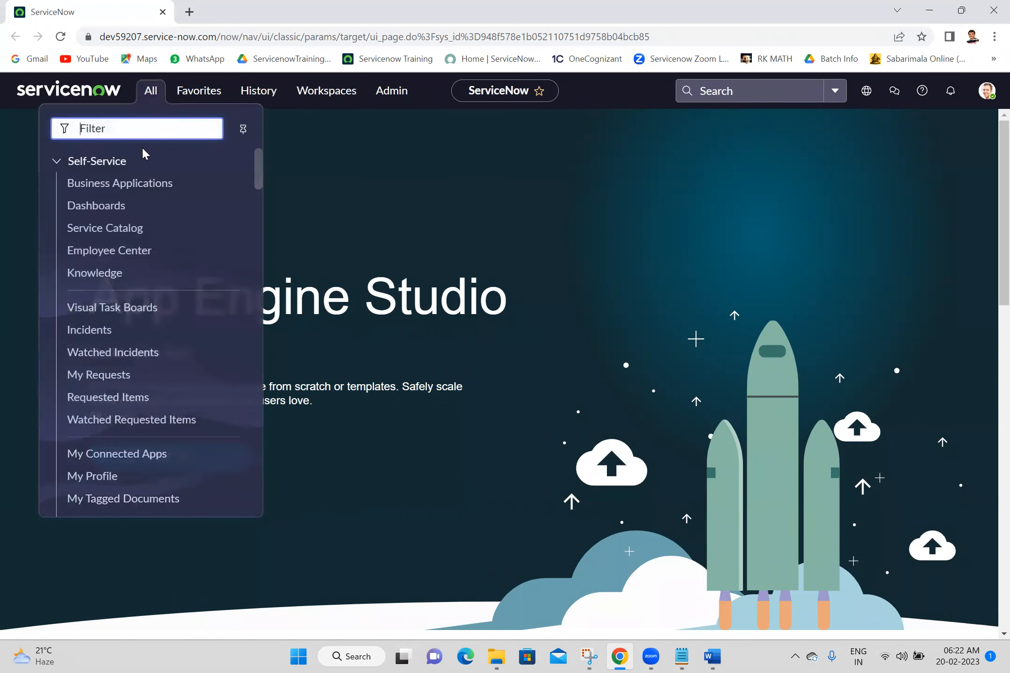
{"action": "left_click", "coordinate": [352, 189]}
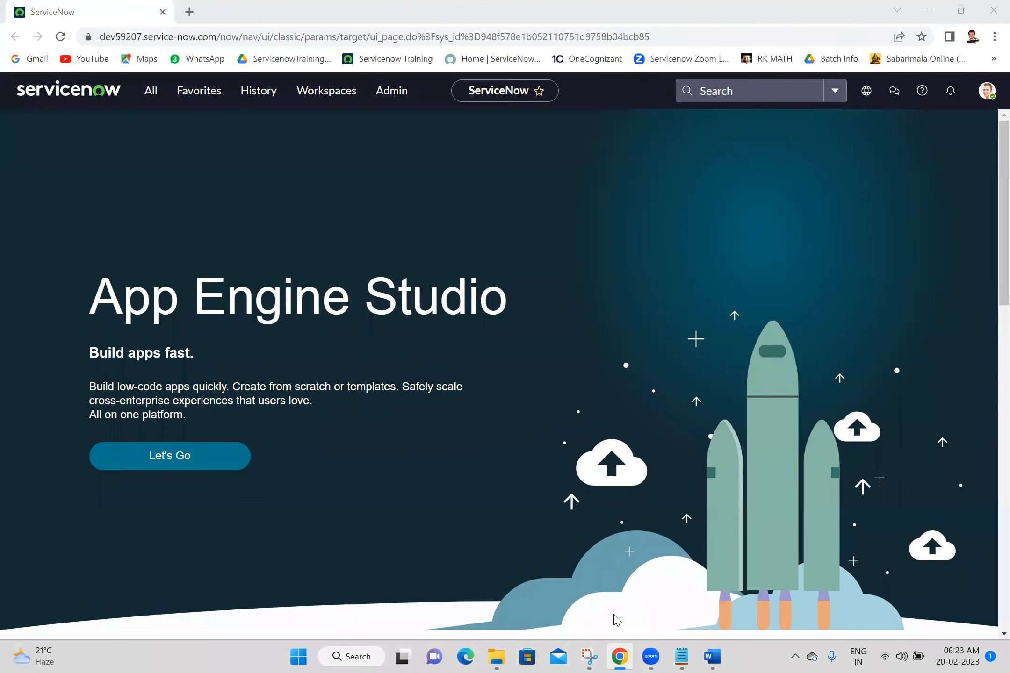
{"action": "left_click", "coordinate": [552, 346]}
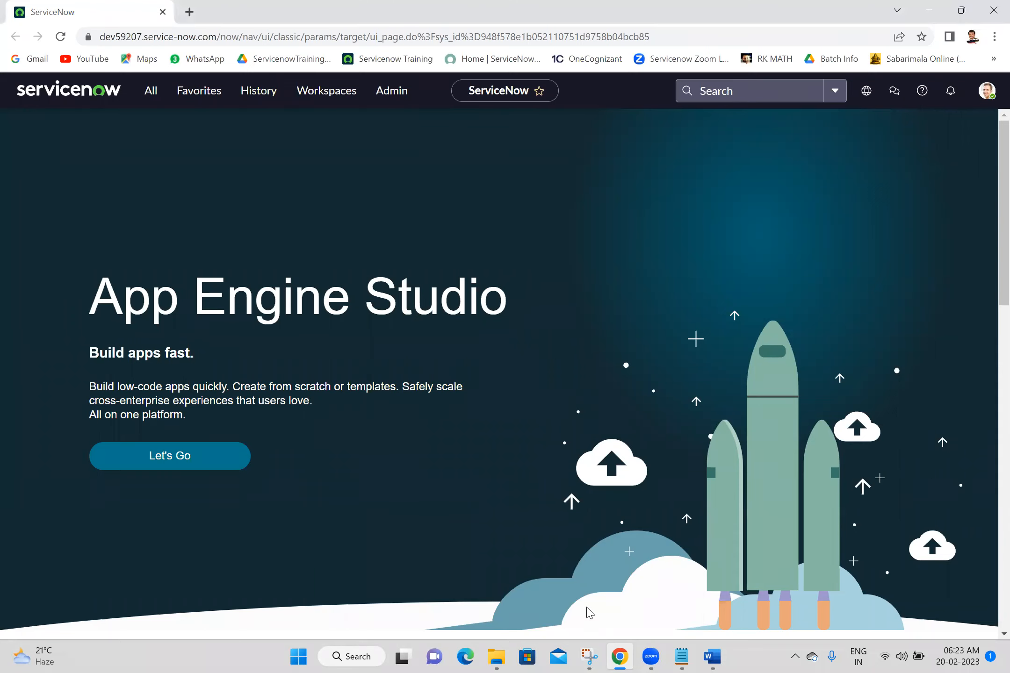
{"action": "left_click", "coordinate": [590, 656]}
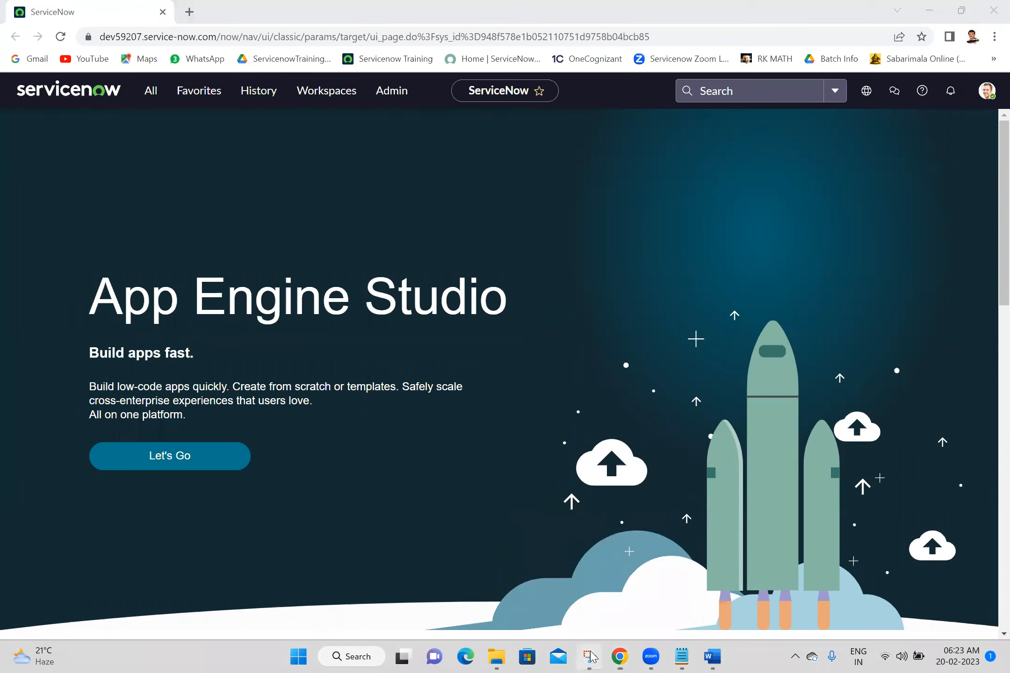
{"action": "left_click", "coordinate": [589, 656]}
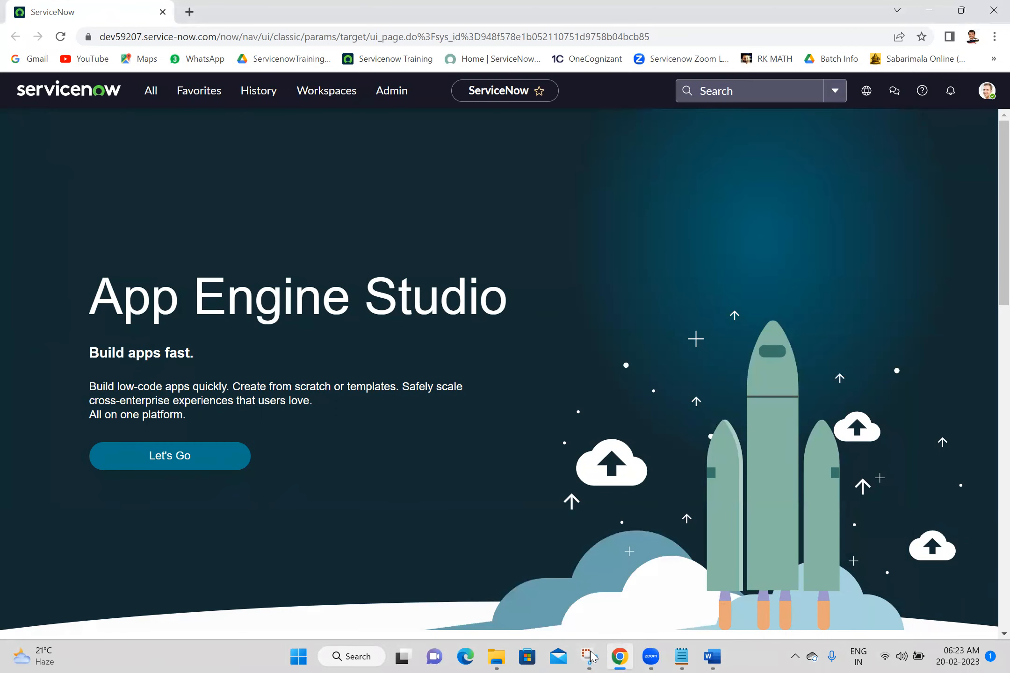
Pin the ServiceNow All menu beside the page and capture a rectangular snip of its Filter box with the pin.
{"action": "left_click", "coordinate": [156, 95]}
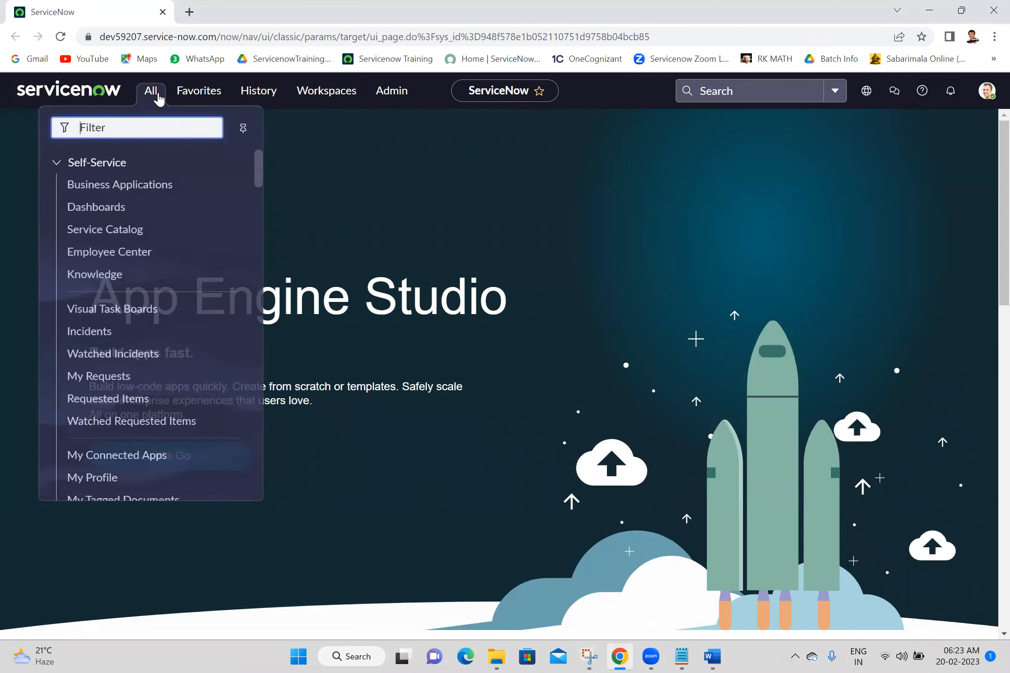
{"action": "left_click", "coordinate": [241, 133]}
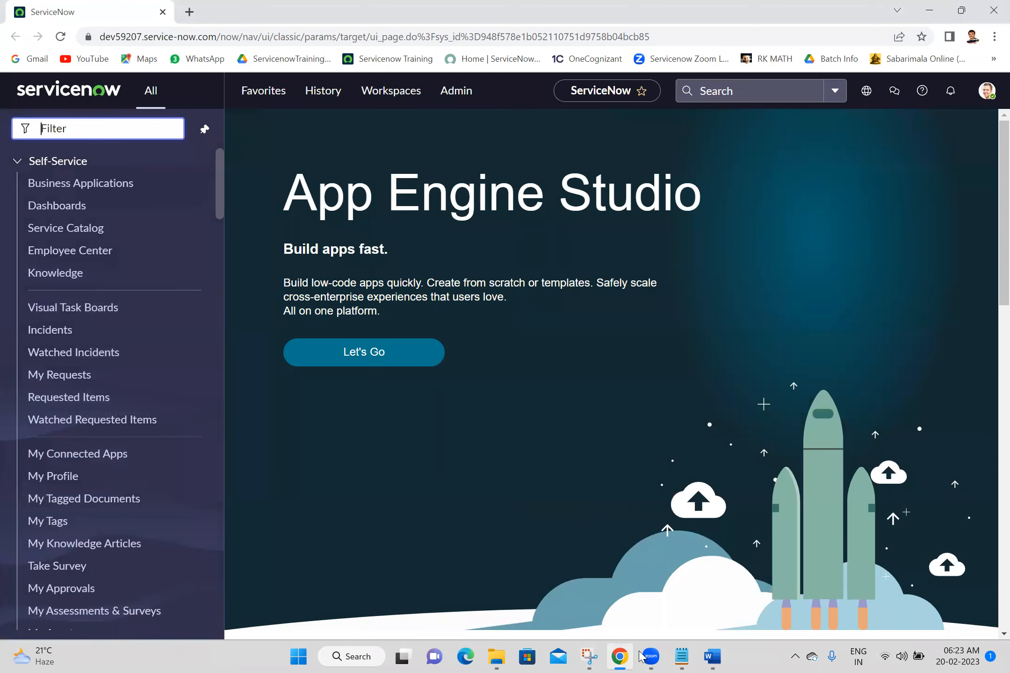
{"action": "left_click", "coordinate": [590, 656]}
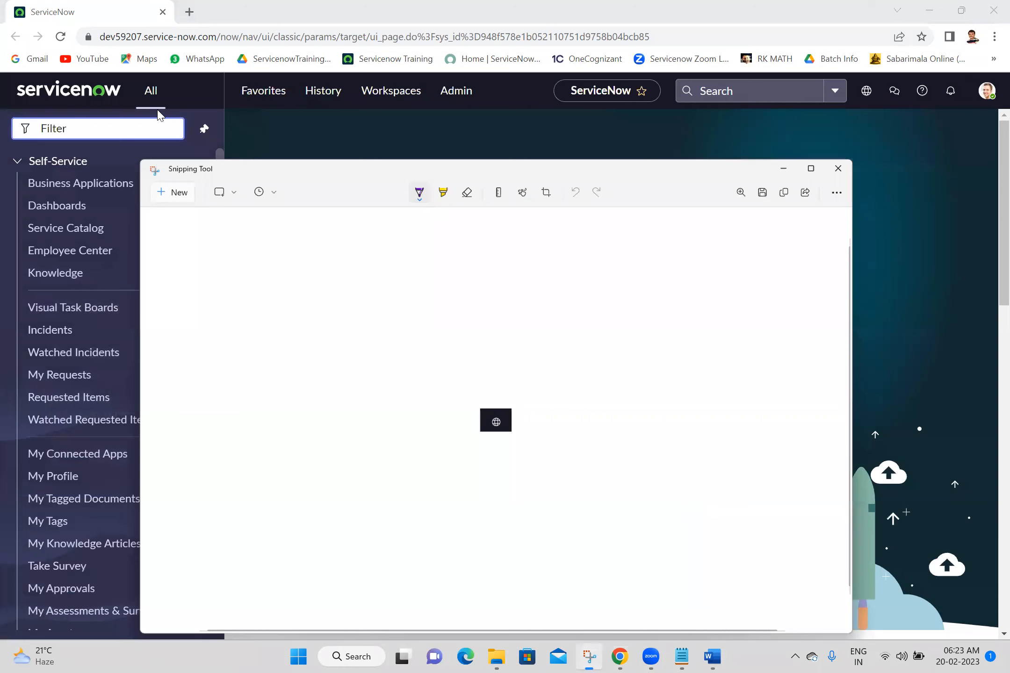
{"action": "left_click", "coordinate": [103, 117]}
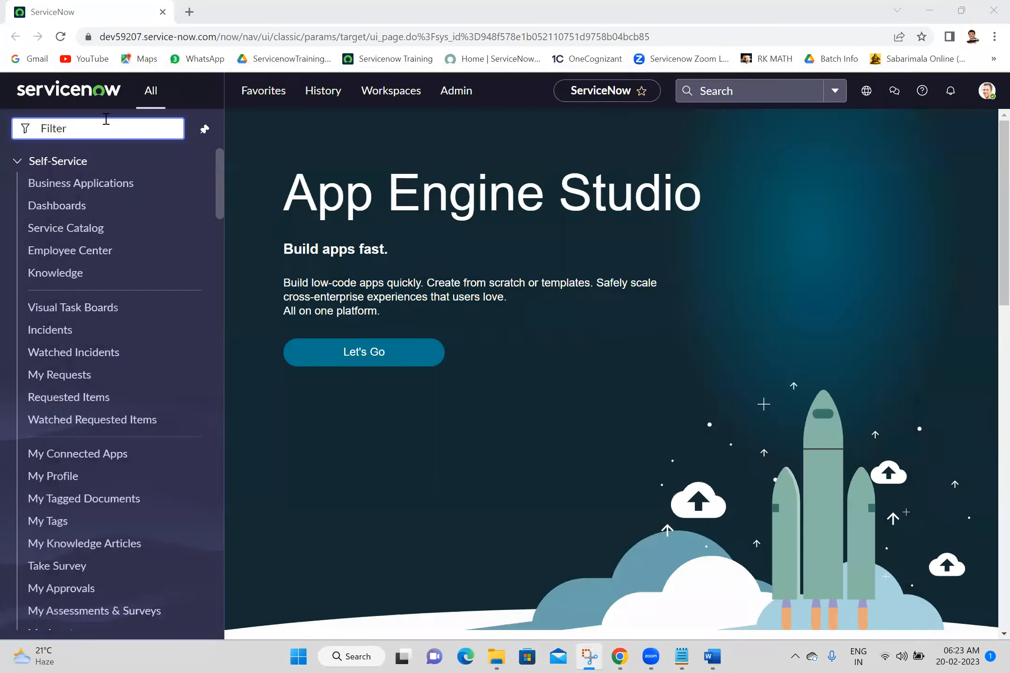
{"action": "left_click_drag", "start_coordinate": [1, 109], "coordinate": [222, 145]}
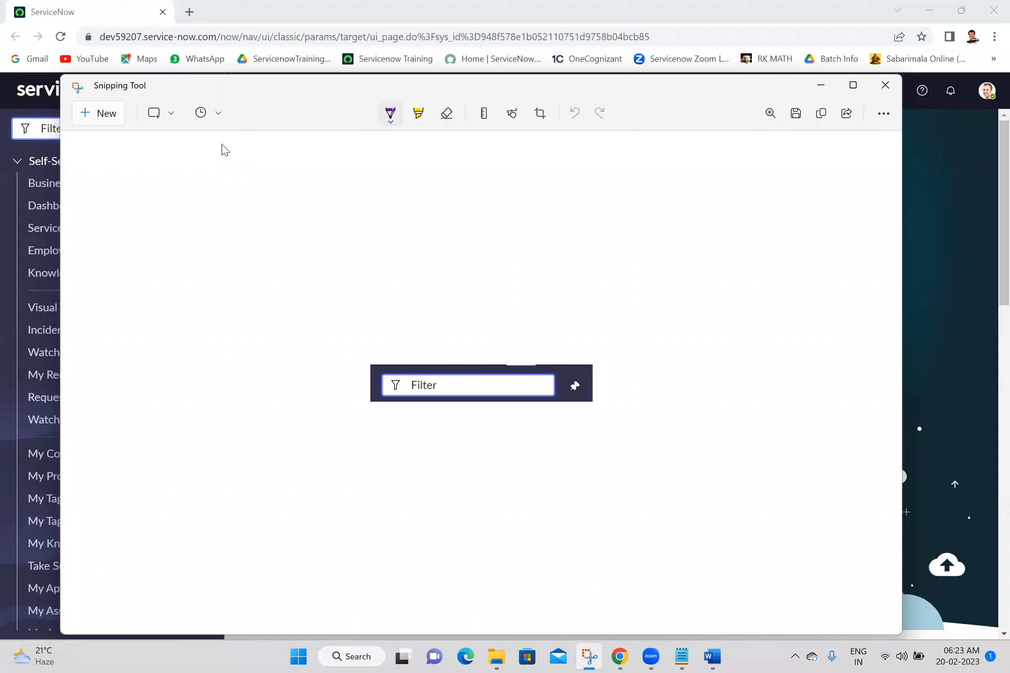
{"action": "left_click", "coordinate": [814, 91]}
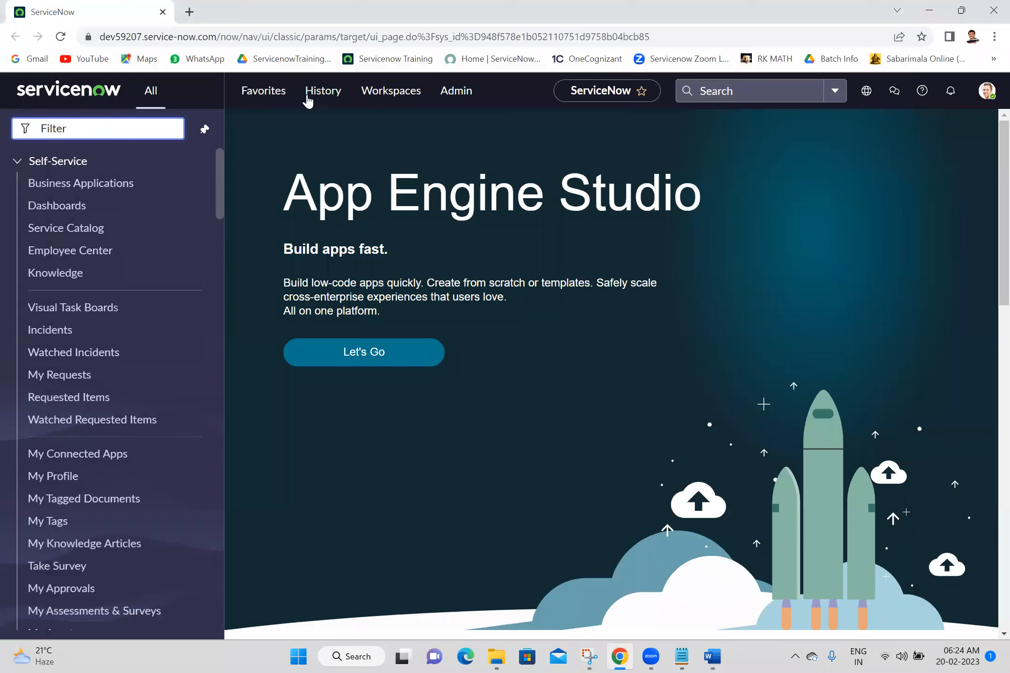
Run a ServiceNow global search for "workflow".
{"action": "left_click", "coordinate": [743, 97]}
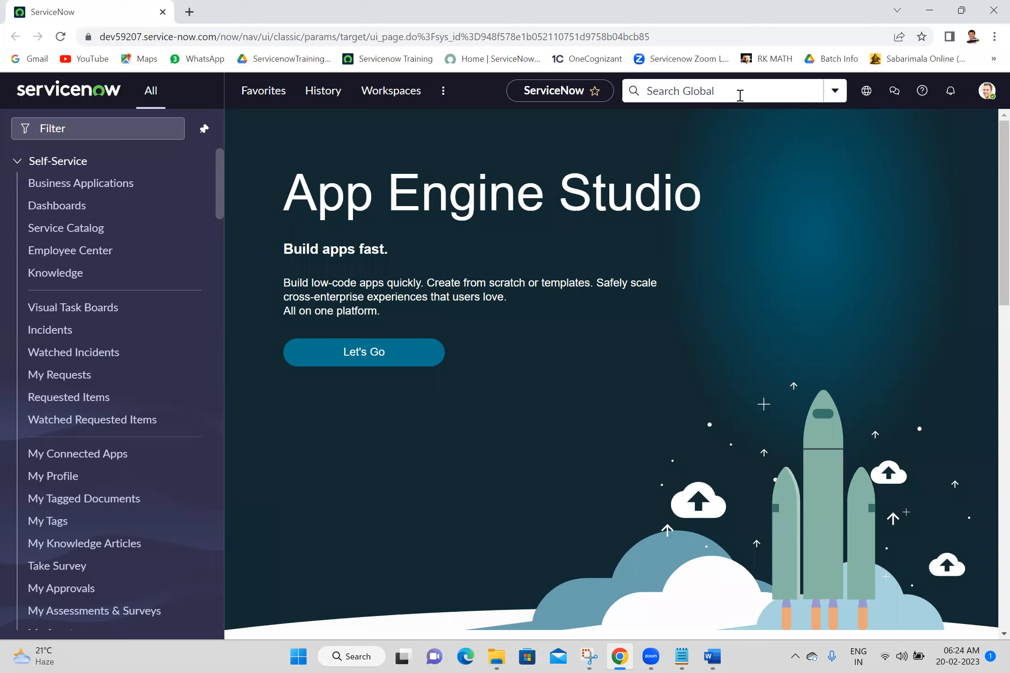
{"action": "left_click", "coordinate": [739, 95]}
{"action": "type", "text": "workflow"}
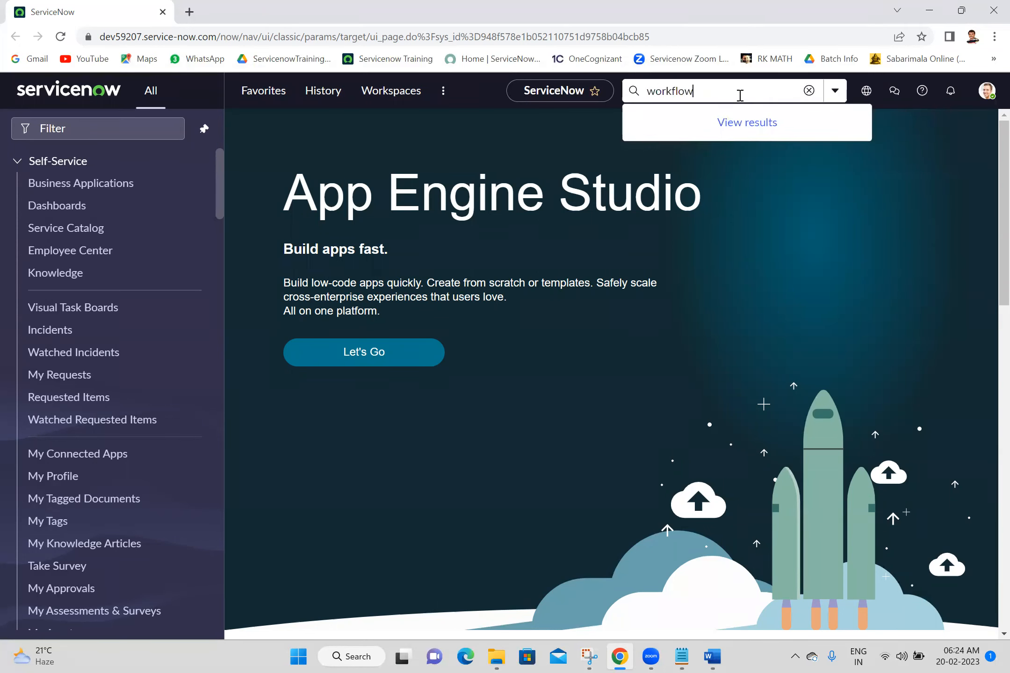
{"action": "key", "text": "Return"}
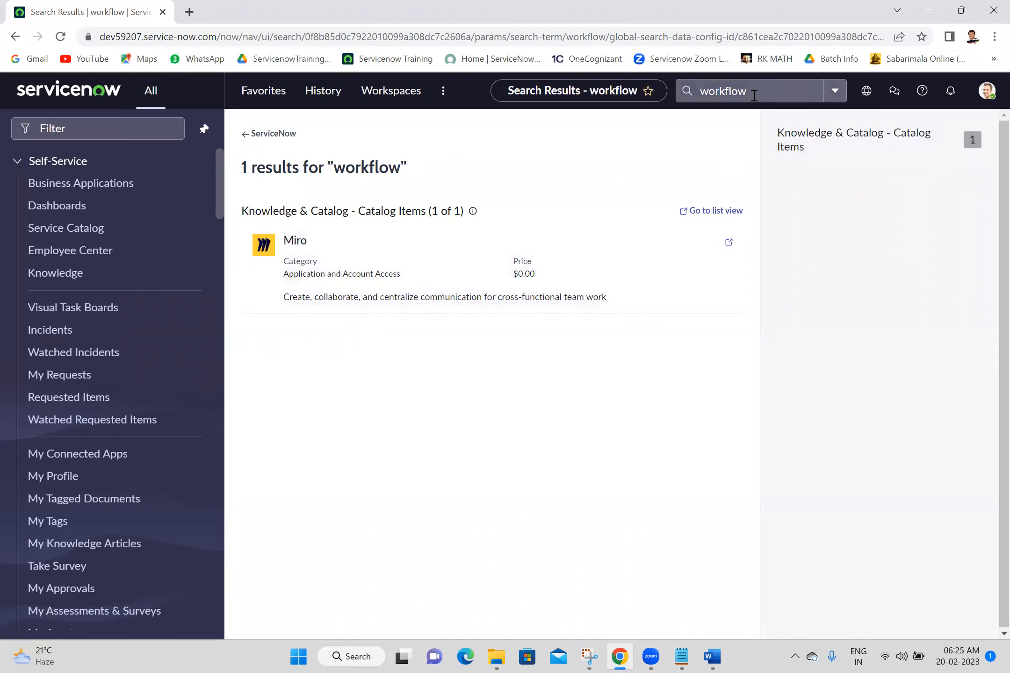
Replace the global search term with "abc" and run the search.
{"action": "left_click", "coordinate": [778, 92]}
{"action": "key", "text": "ctrl+a"}
{"action": "type", "text": "a"}
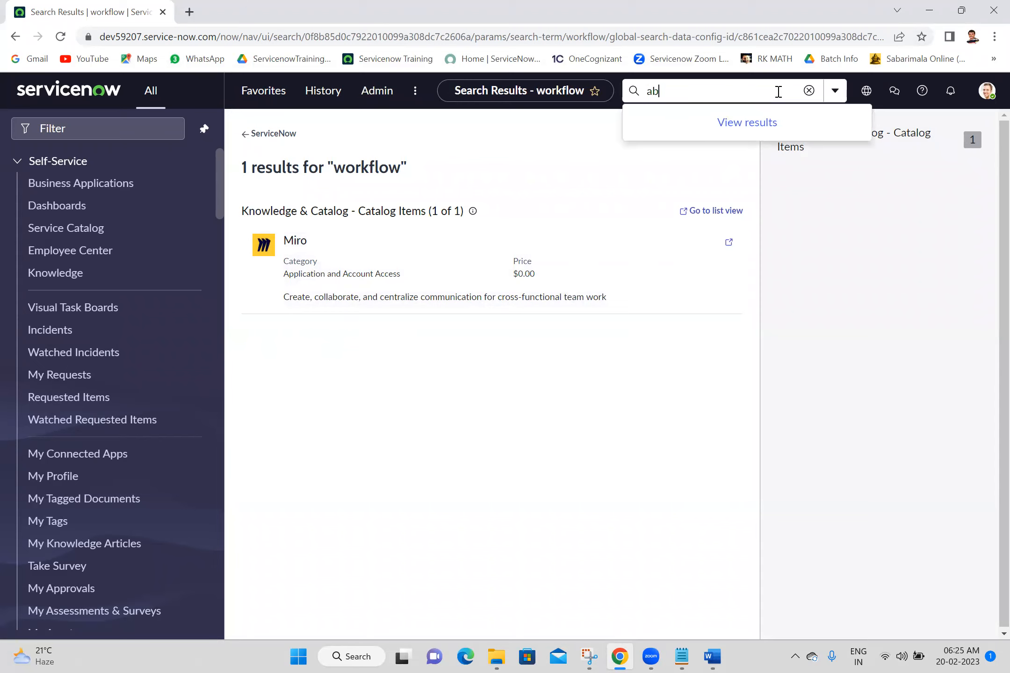
{"action": "key", "text": "Return"}
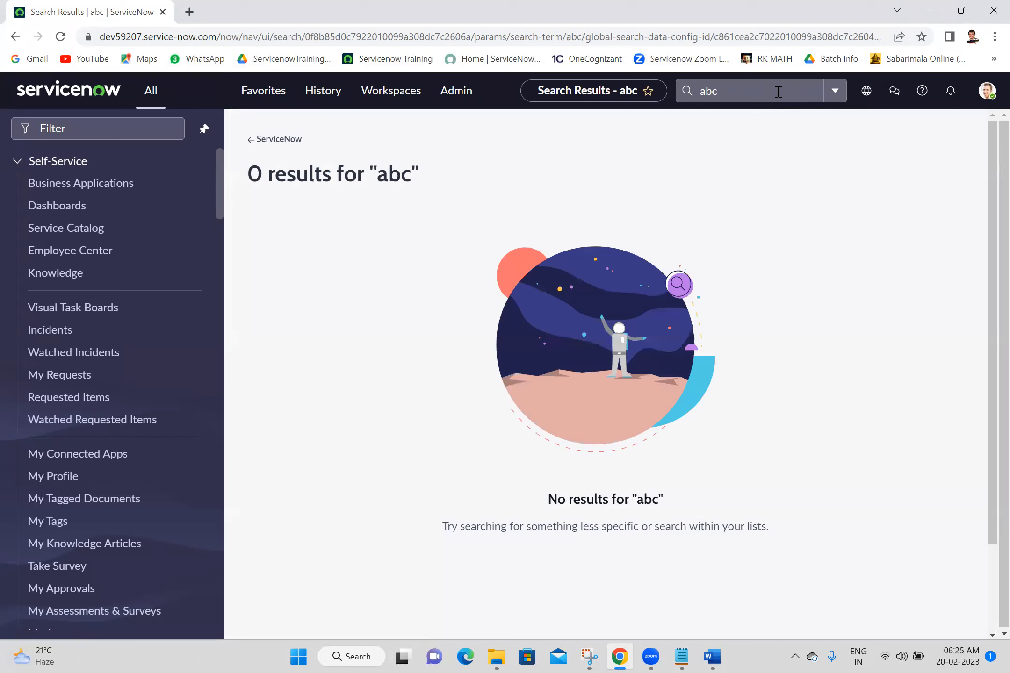
{"action": "left_click", "coordinate": [778, 91]}
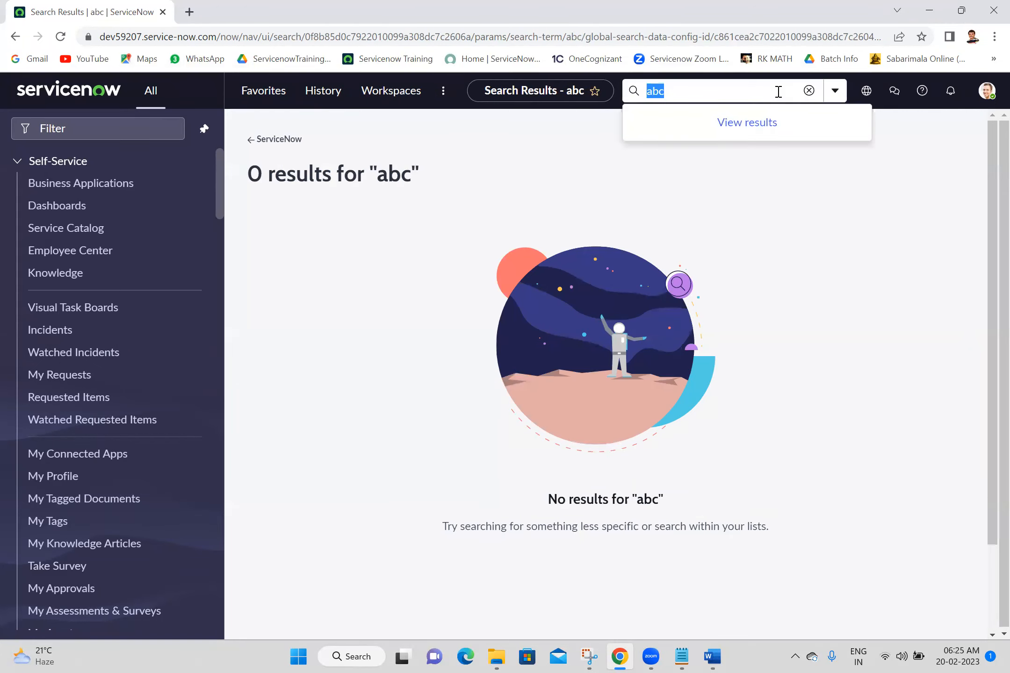
{"action": "left_click", "coordinate": [465, 205]}
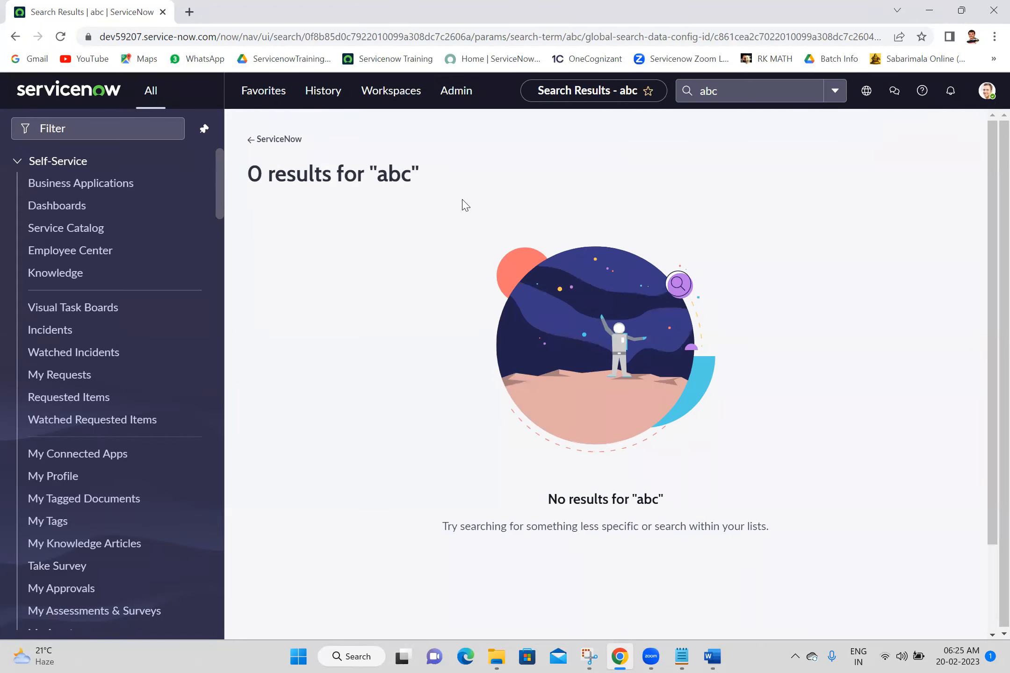
Explore the navigator's application list by collapsing Self-Service, expanding and collapsing App Engine, and expanding Docker.
{"action": "left_click", "coordinate": [716, 93]}
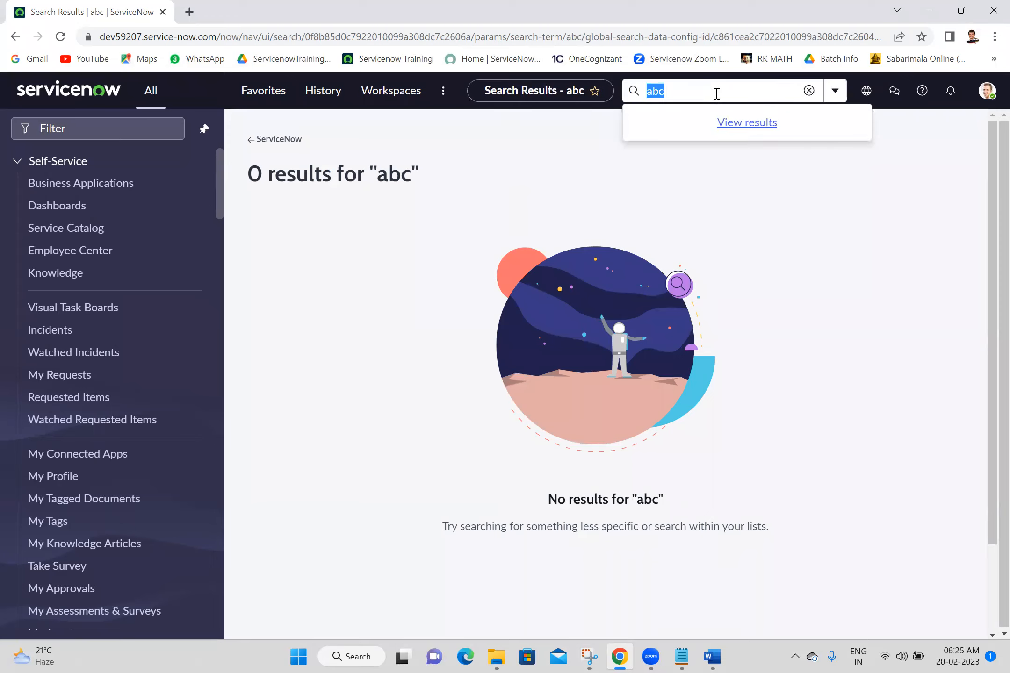
{"action": "left_click", "coordinate": [450, 230]}
{"action": "left_click", "coordinate": [63, 128]}
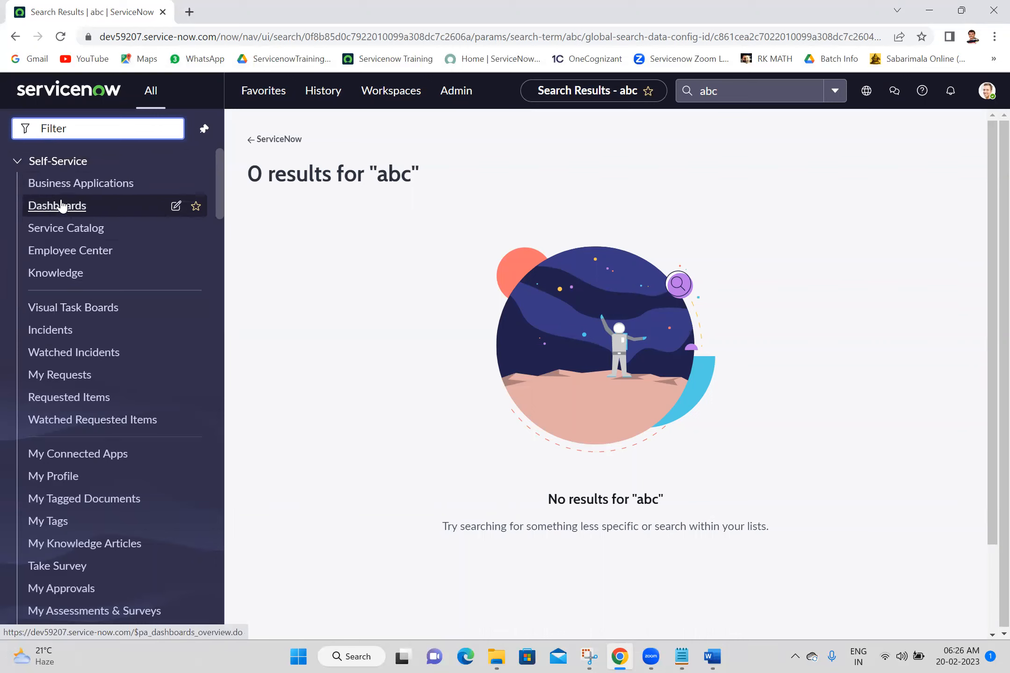
{"action": "left_click", "coordinate": [18, 168]}
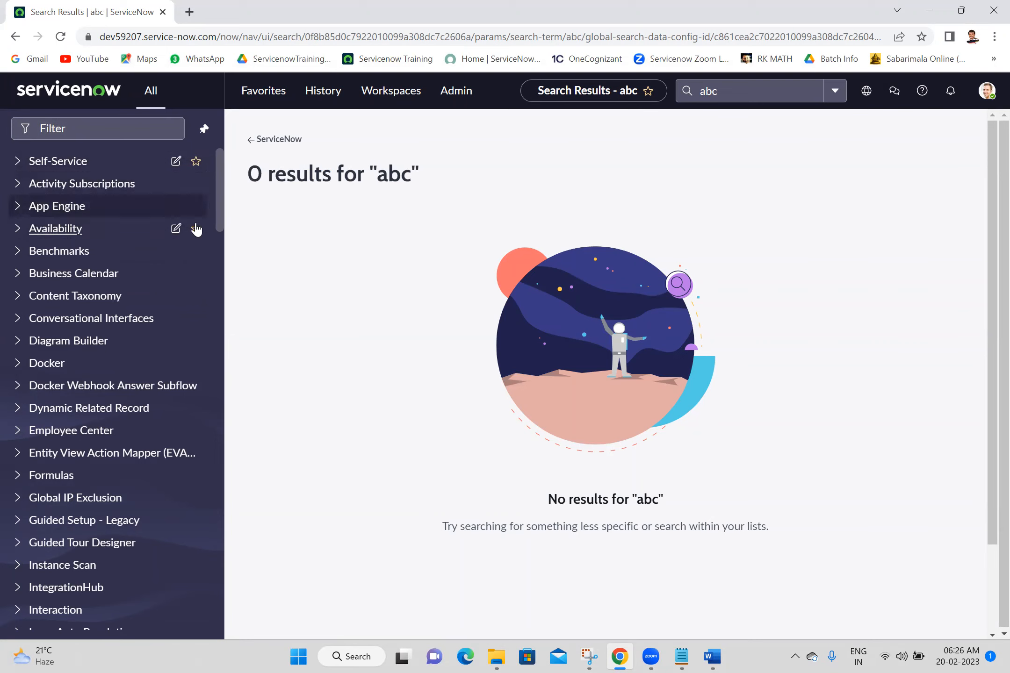
{"action": "left_click", "coordinate": [17, 211]}
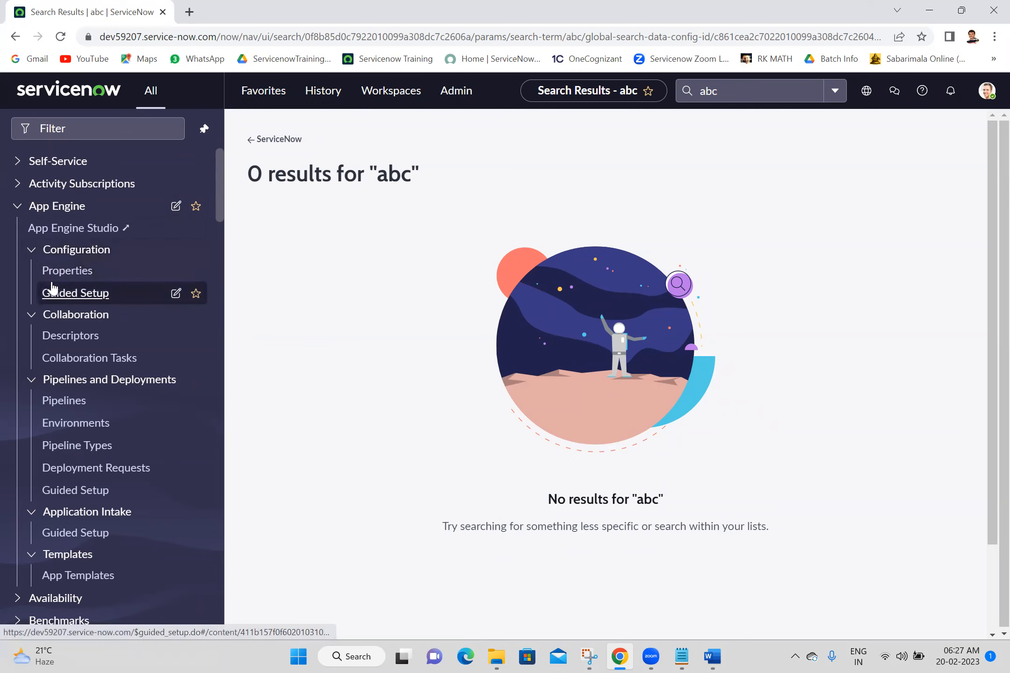
{"action": "left_click", "coordinate": [17, 162]}
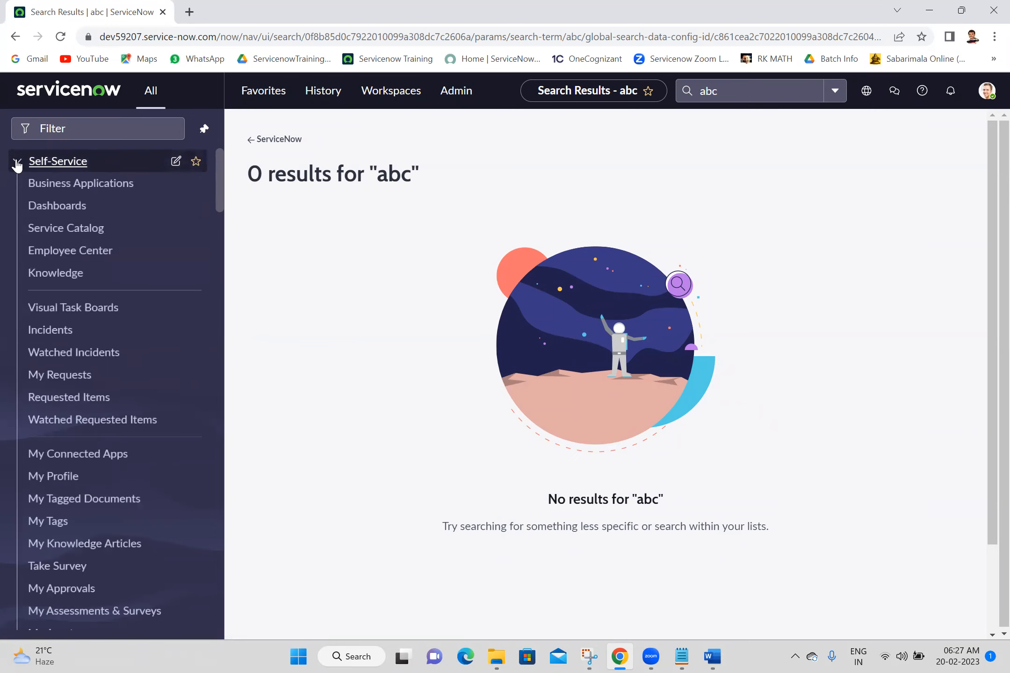
{"action": "left_click", "coordinate": [18, 162]}
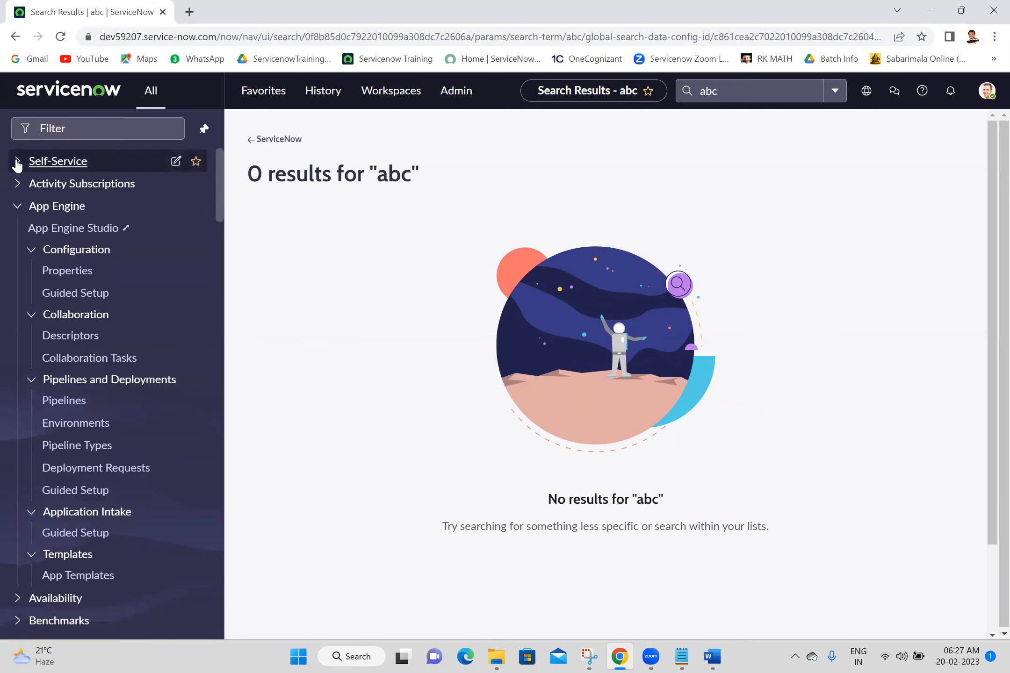
{"action": "left_click", "coordinate": [20, 206]}
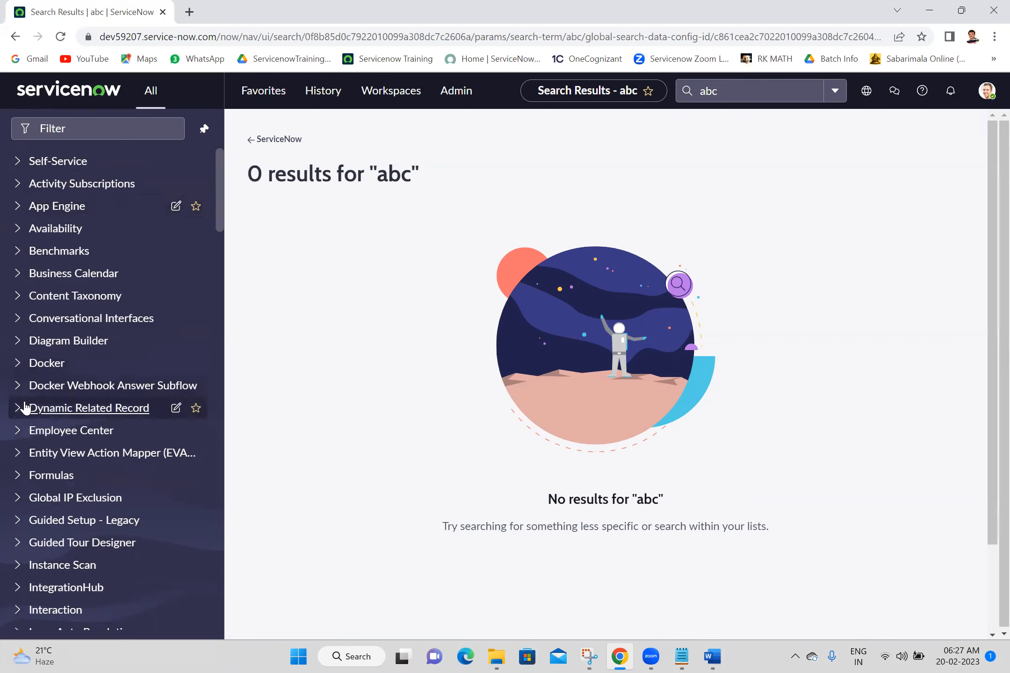
{"action": "left_click", "coordinate": [19, 364]}
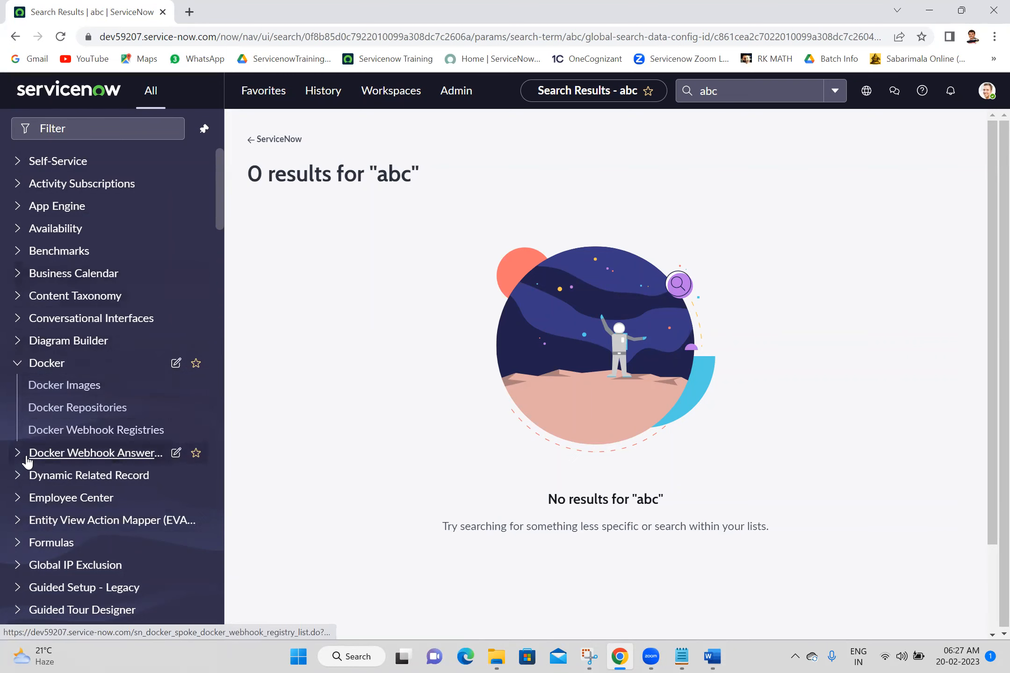
Filter the navigator by "incident" and open the module record of Incident's Create New for editing.
{"action": "left_click", "coordinate": [143, 133]}
{"action": "type", "text": "inciden"}
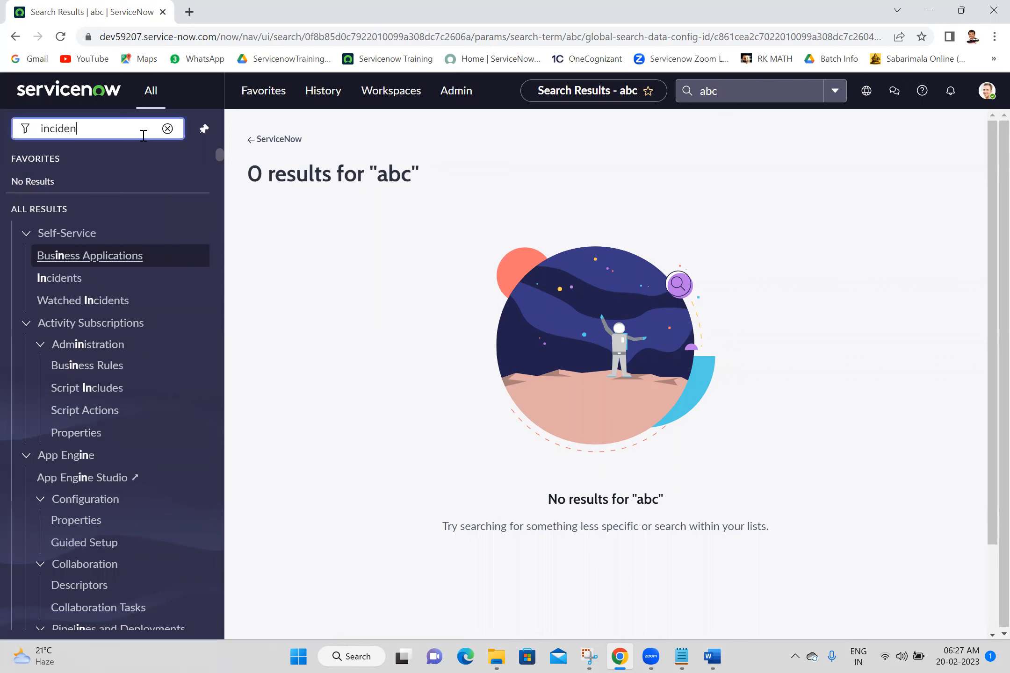
{"action": "type", "text": "t"}
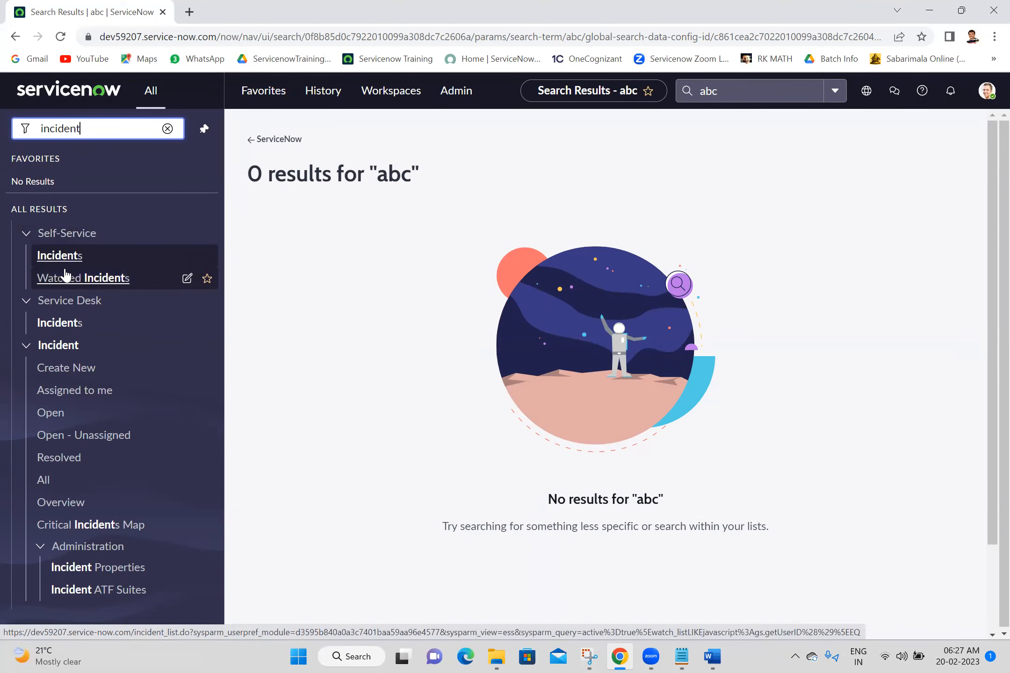
{"action": "left_click", "coordinate": [21, 236]}
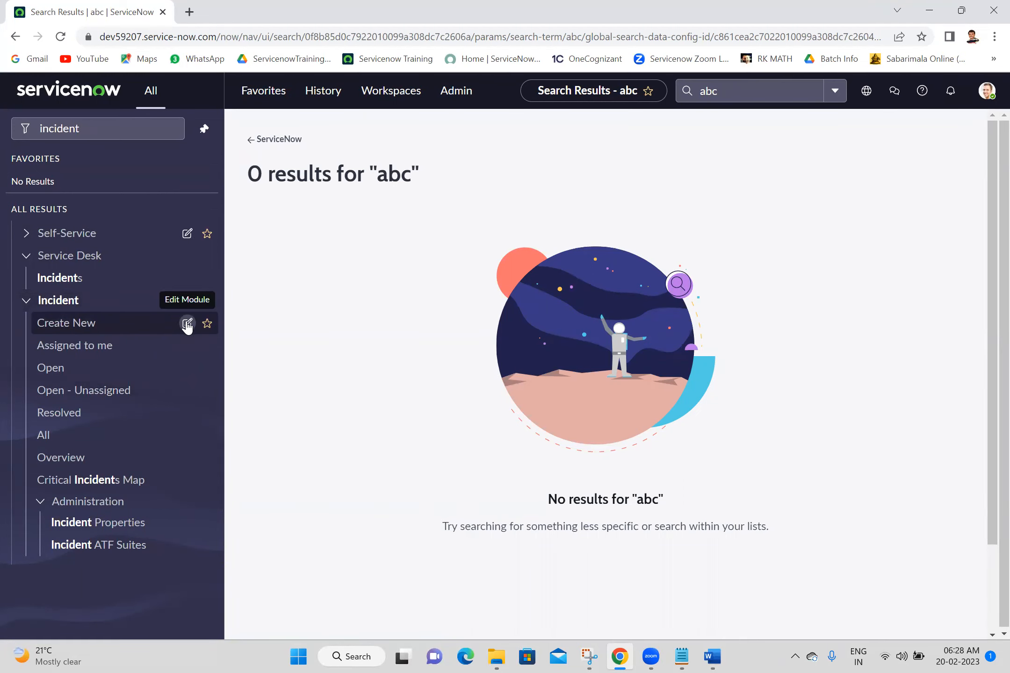
{"action": "left_click", "coordinate": [187, 325]}
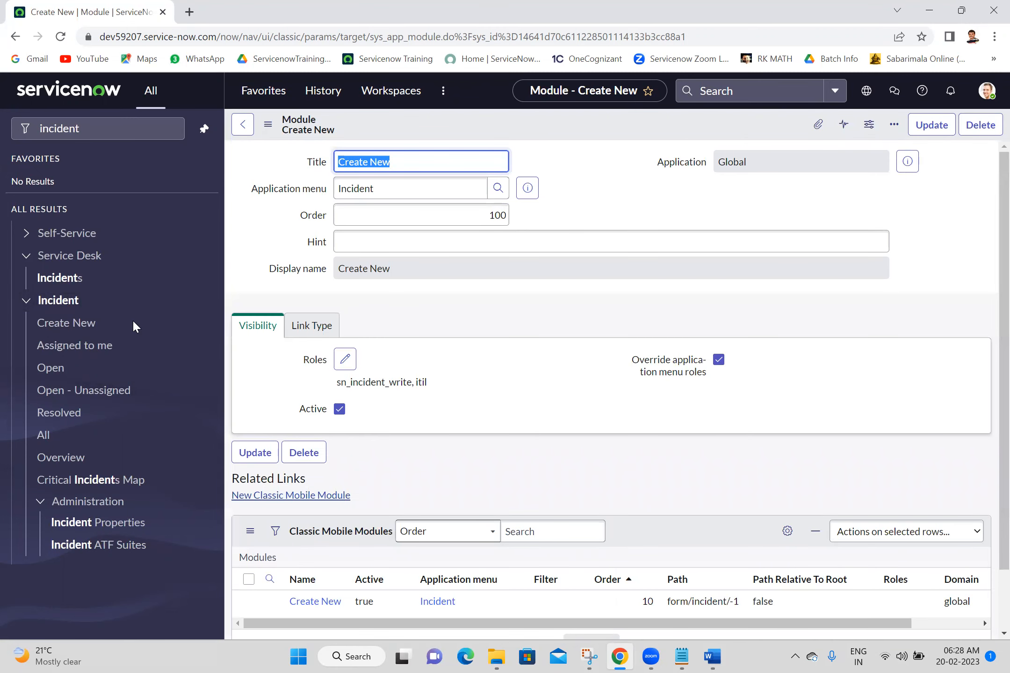
Add Incident's Create New module to the favorites as "Incident - Create New" at the Top level (default) location.
{"action": "mouse_move", "coordinate": [208, 326]}
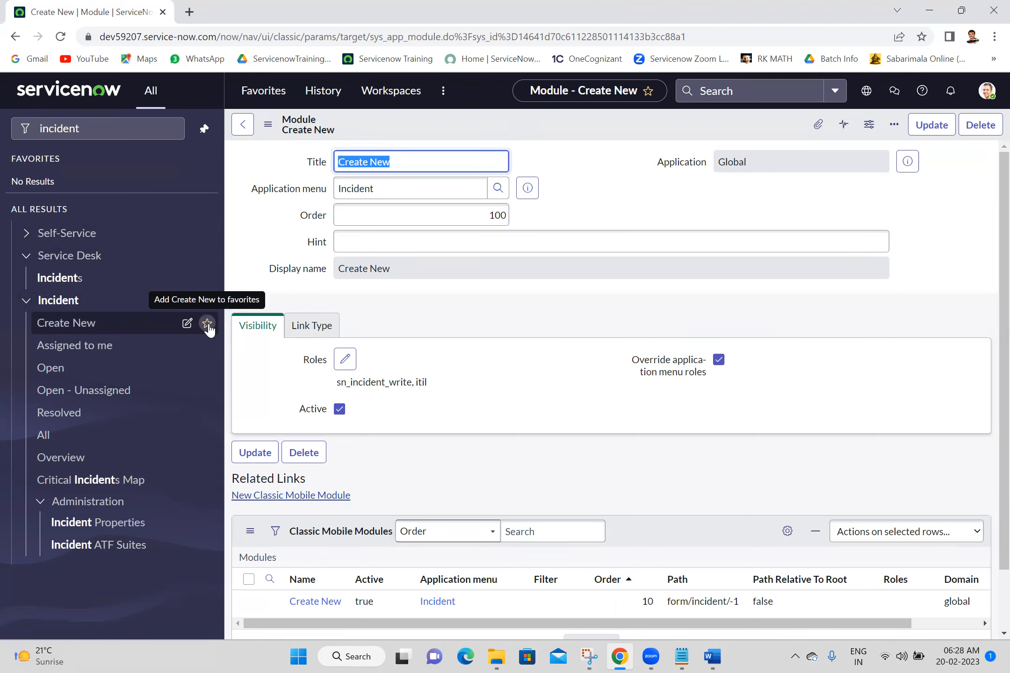
{"action": "left_click", "coordinate": [207, 324]}
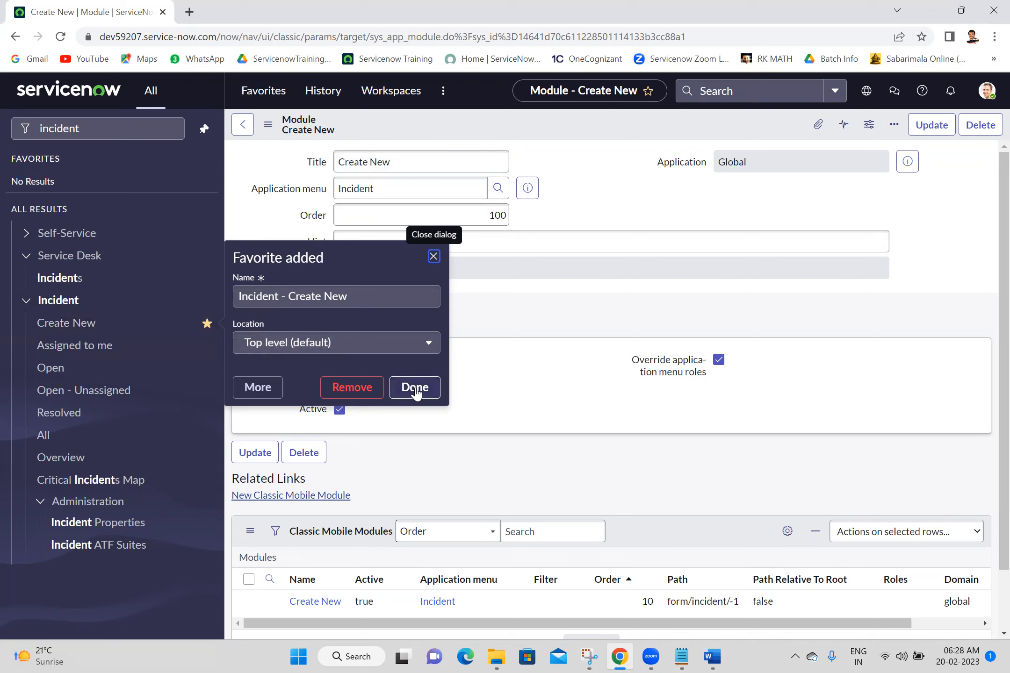
{"action": "left_click", "coordinate": [294, 351]}
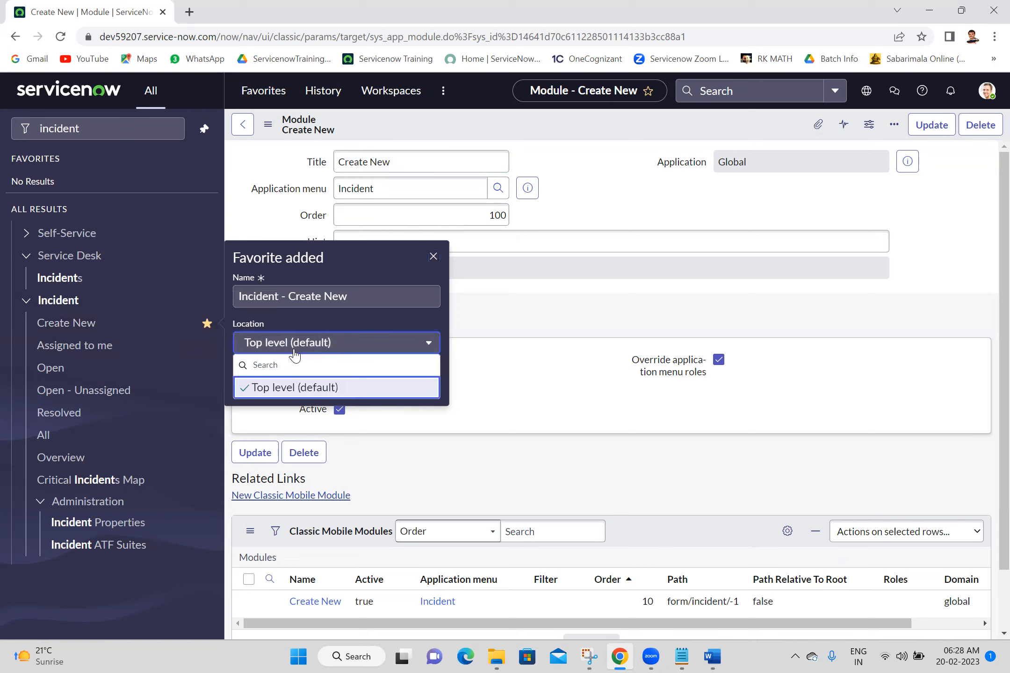
{"action": "left_click", "coordinate": [294, 354]}
{"action": "left_click", "coordinate": [410, 392]}
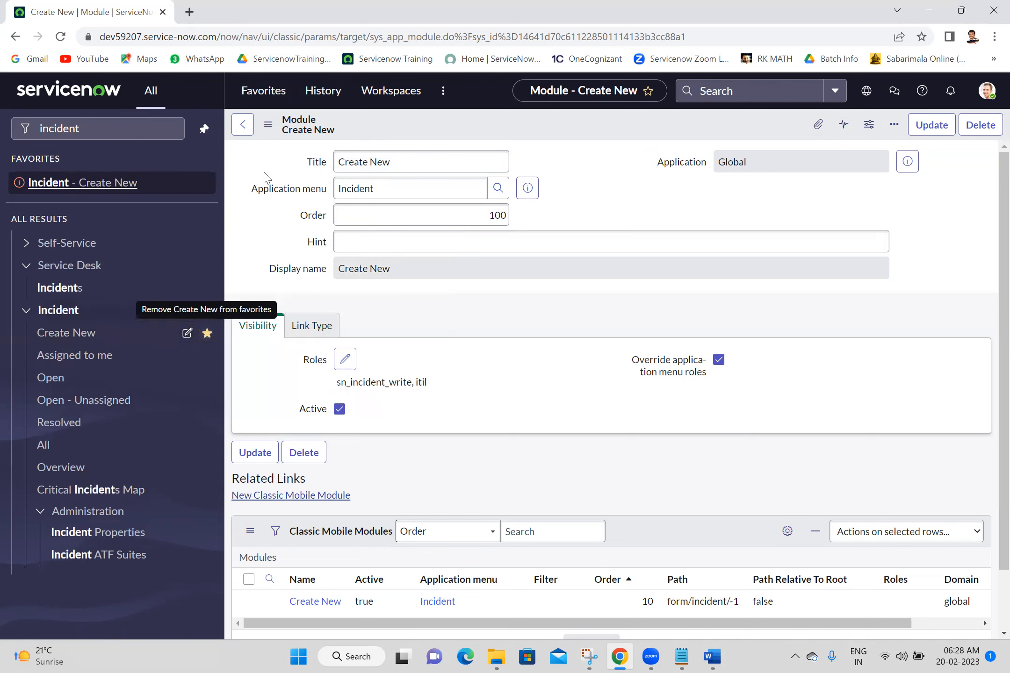
Check the Favorites list and the History list in the header.
{"action": "left_click", "coordinate": [274, 92]}
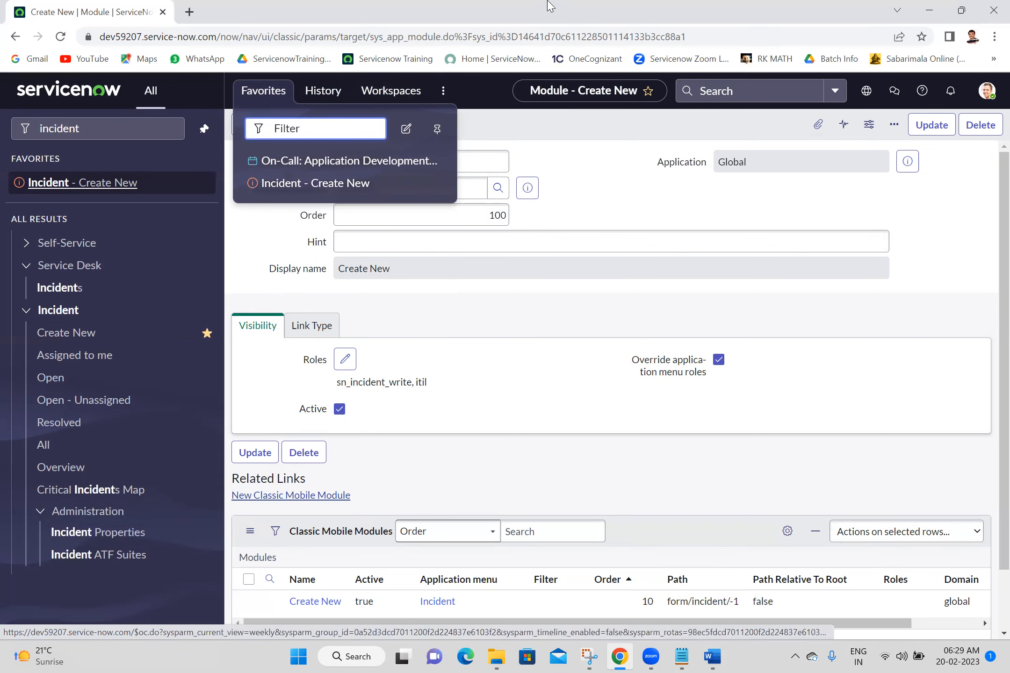
{"action": "left_click", "coordinate": [309, 89]}
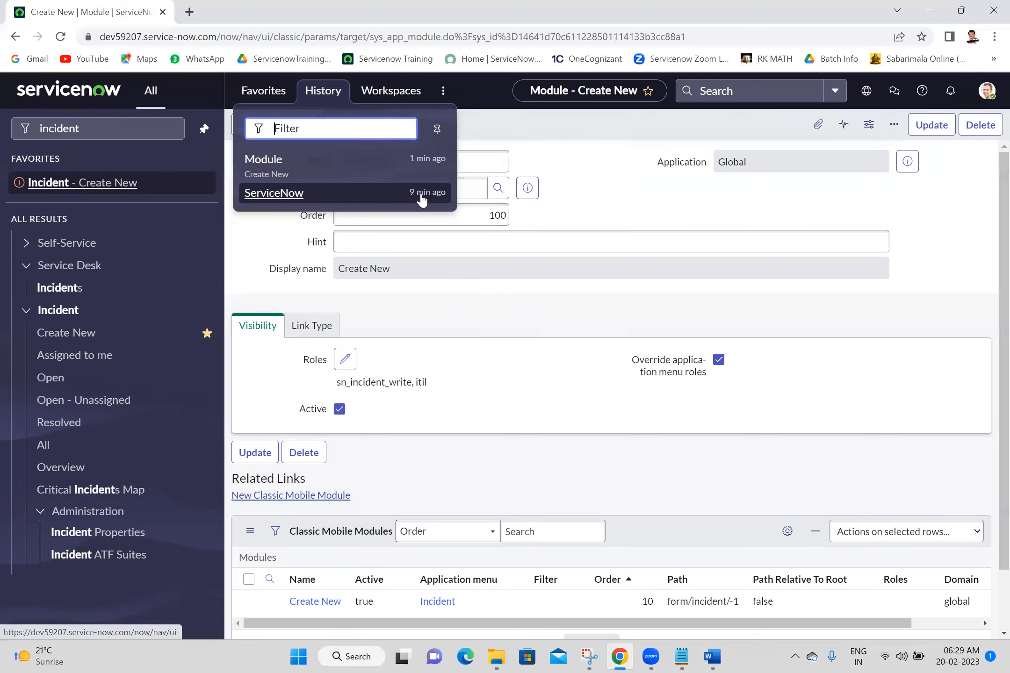
{"action": "left_click", "coordinate": [556, 175]}
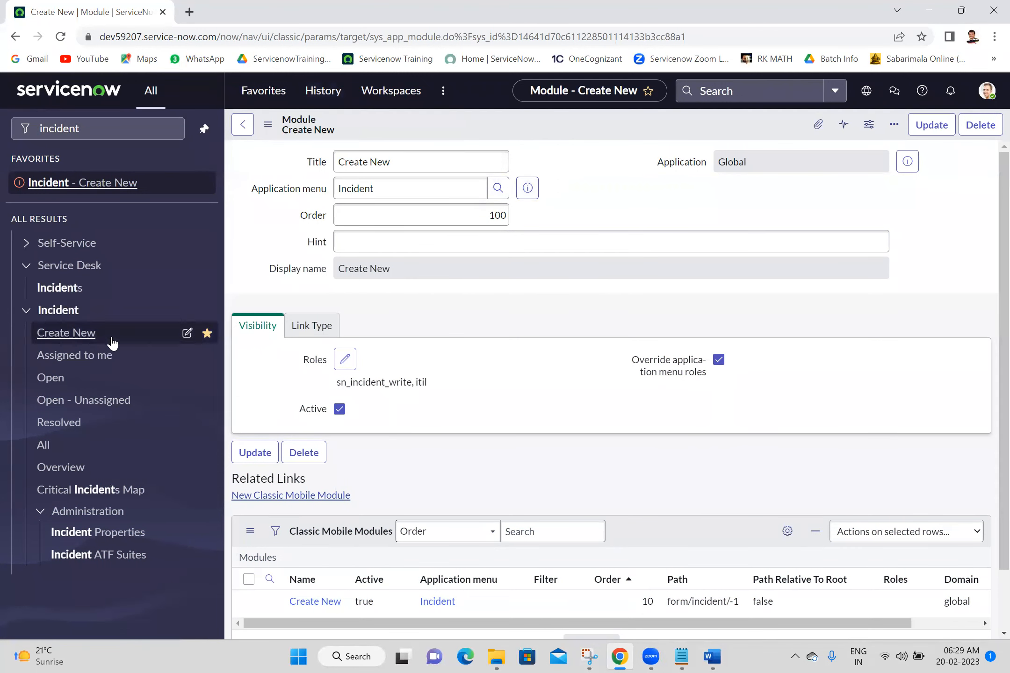
Remove Incident's Create New module from the favorites.
{"action": "left_click", "coordinate": [207, 333]}
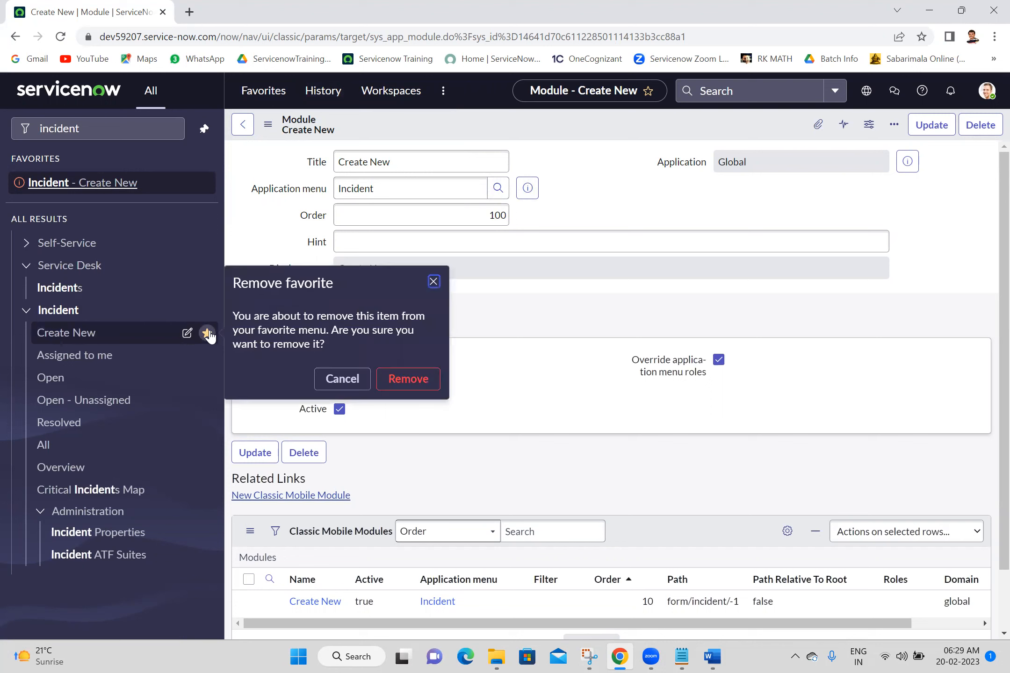
{"action": "left_click", "coordinate": [421, 380]}
{"action": "left_click_drag", "start_coordinate": [422, 382], "coordinate": [292, 194]}
{"action": "left_click", "coordinate": [260, 164]}
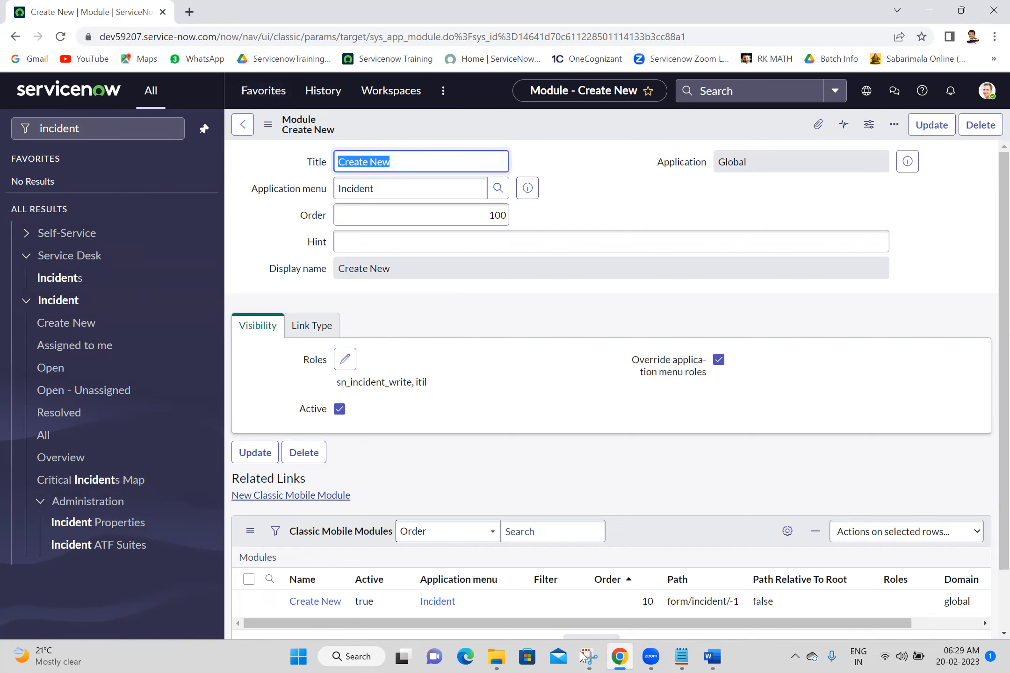
Return to the ServiceNow home page and capture a rectangular snip of its App Engine Studio content area.
{"action": "left_click", "coordinate": [83, 91]}
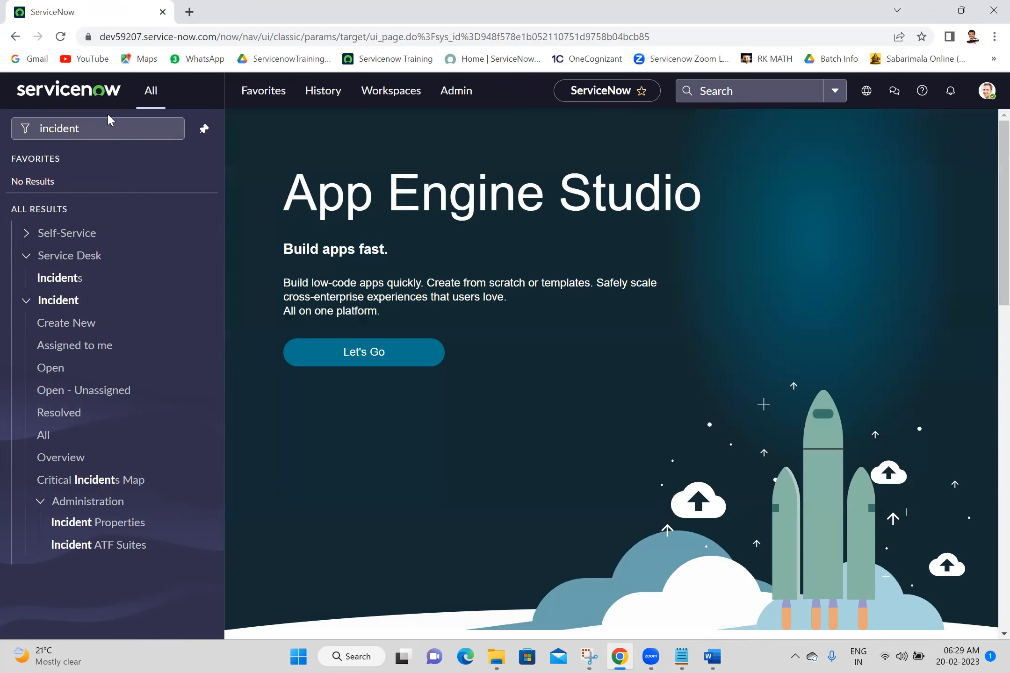
{"action": "key", "text": "super+shift+s"}
{"action": "left_click_drag", "start_coordinate": [223, 107], "coordinate": [999, 625]}
{"action": "left_click_drag", "start_coordinate": [992, 584], "coordinate": [997, 617]}
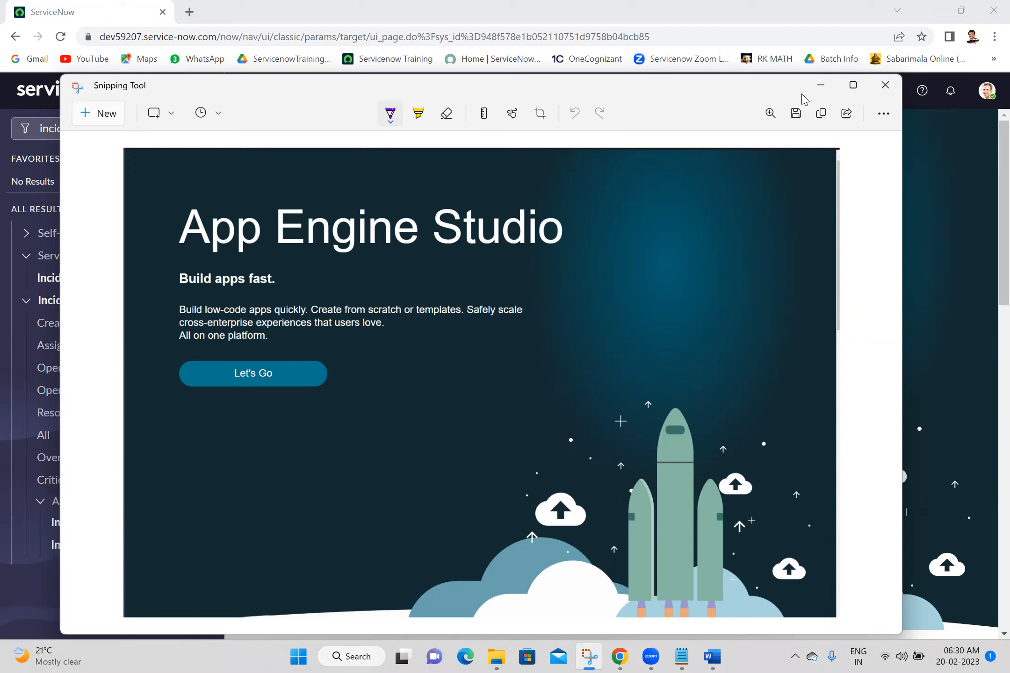
{"action": "left_click", "coordinate": [821, 85]}
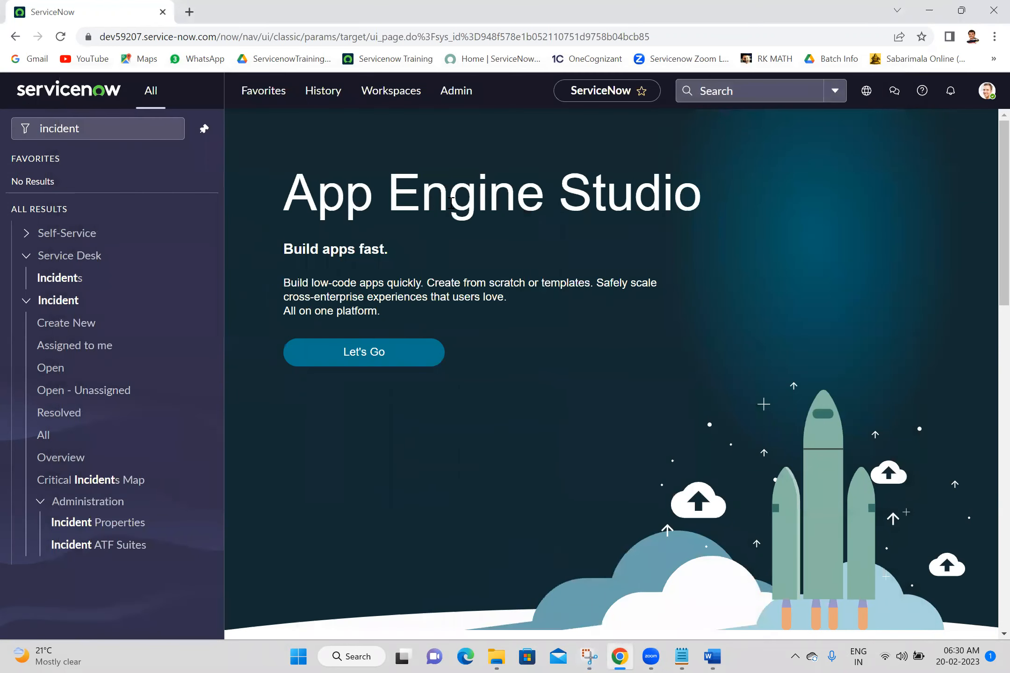
{"action": "left_click_drag", "start_coordinate": [986, 205], "coordinate": [966, 83]}
Open the Incident application's Create New form in a separate browser tab and show it.
{"action": "double_click", "coordinate": [98, 119]}
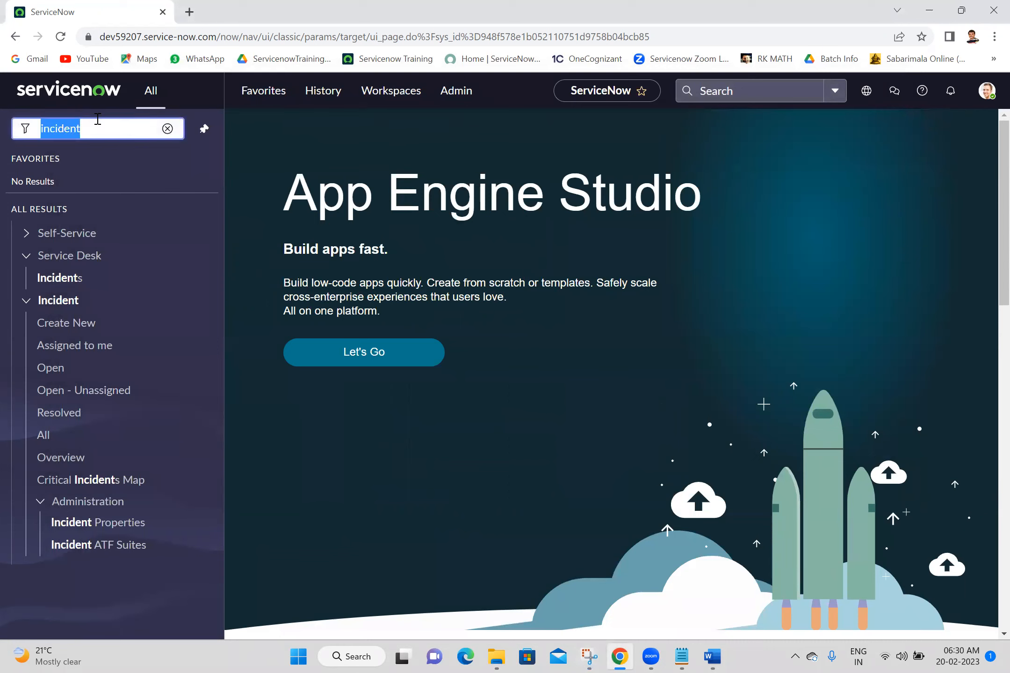
{"action": "middle_click", "coordinate": [77, 335]}
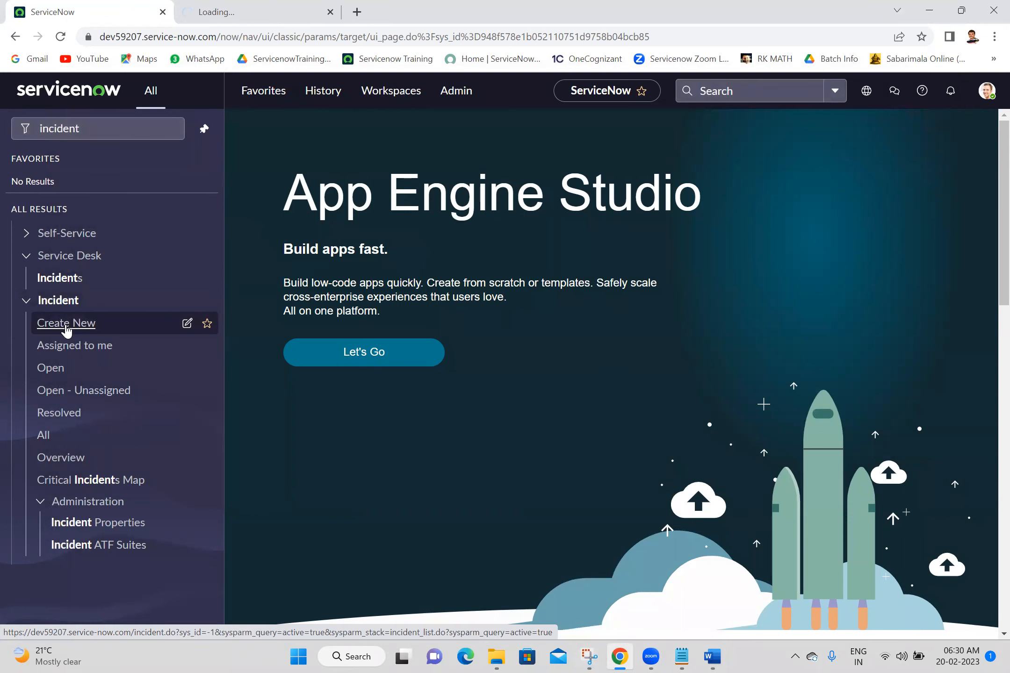
{"action": "left_click", "coordinate": [214, 7]}
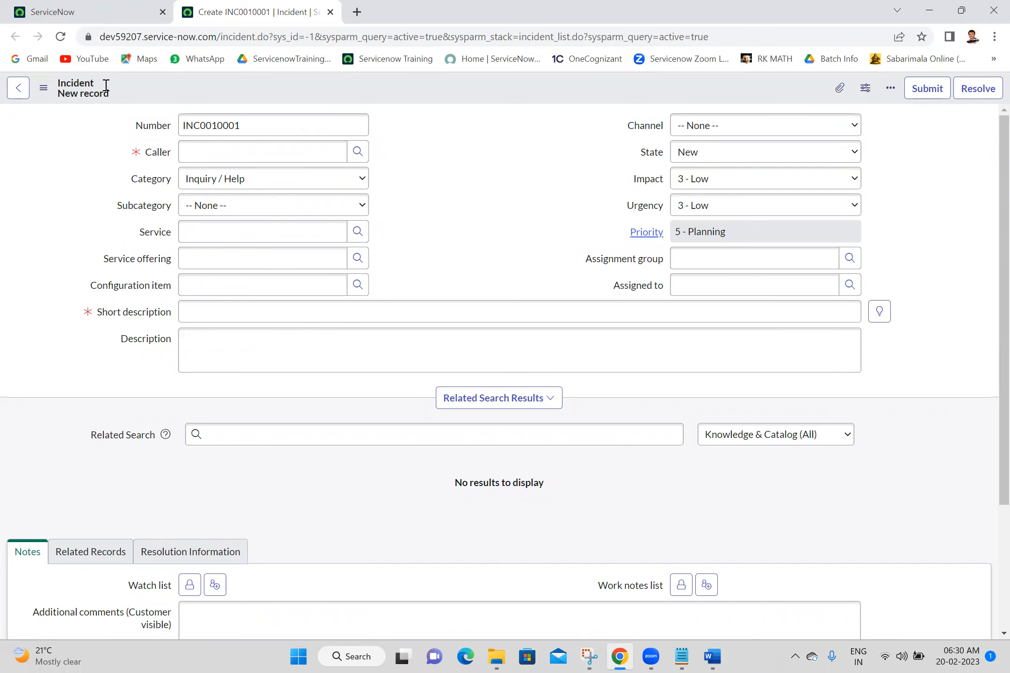
Capture a rectangular snip of the new incident form's header bar and circle its Submit and Resolve area with the pen.
{"action": "left_click", "coordinate": [596, 656]}
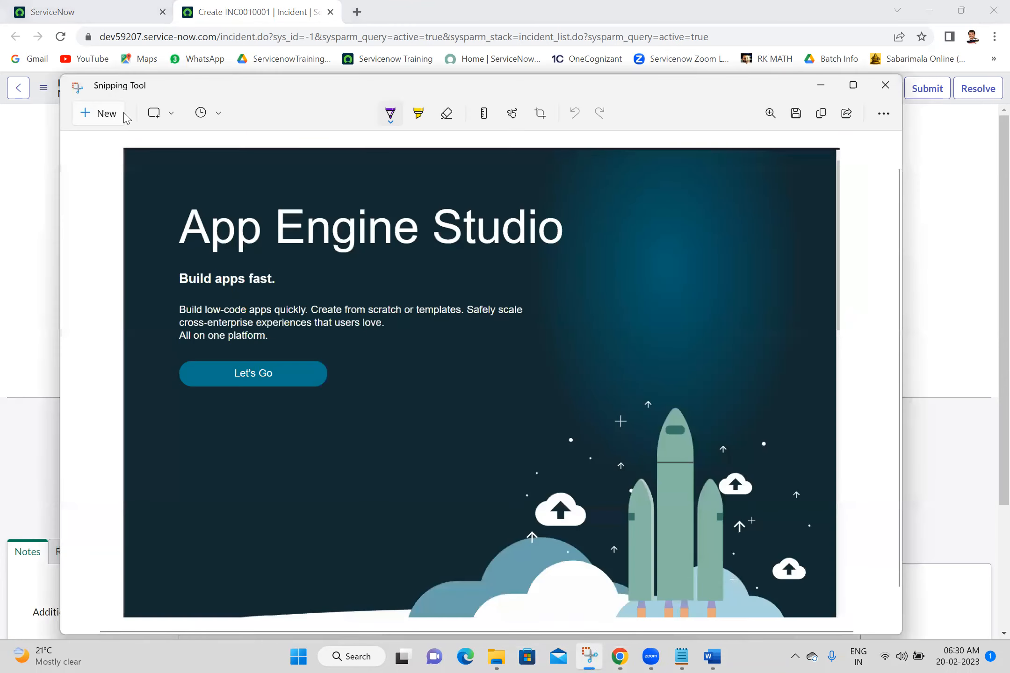
{"action": "left_click", "coordinate": [106, 113]}
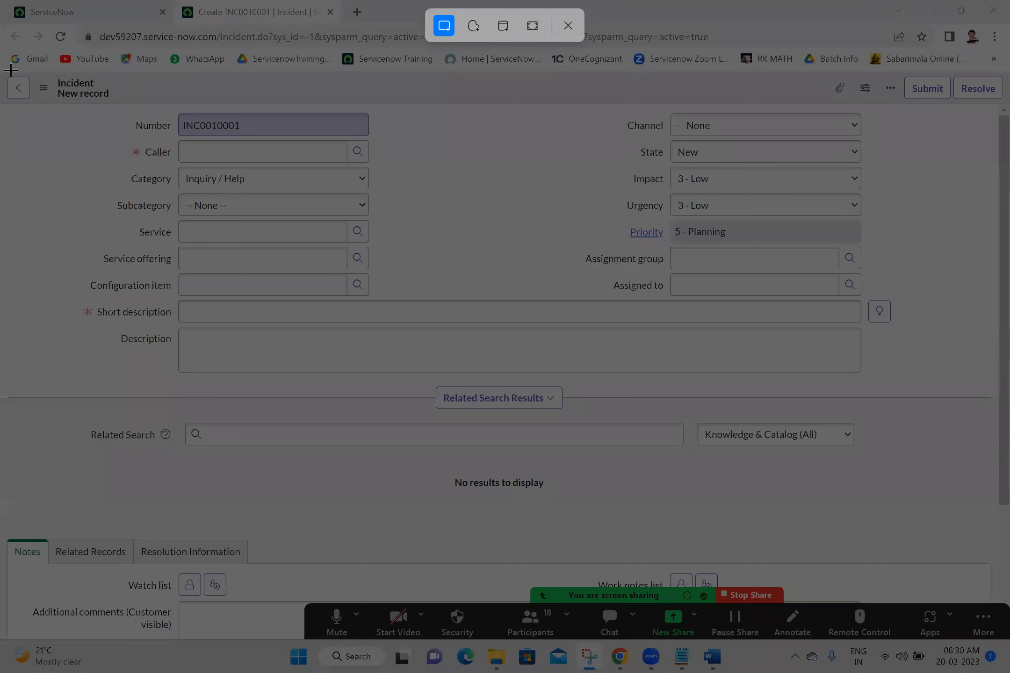
{"action": "left_click_drag", "start_coordinate": [11, 70], "coordinate": [998, 103]}
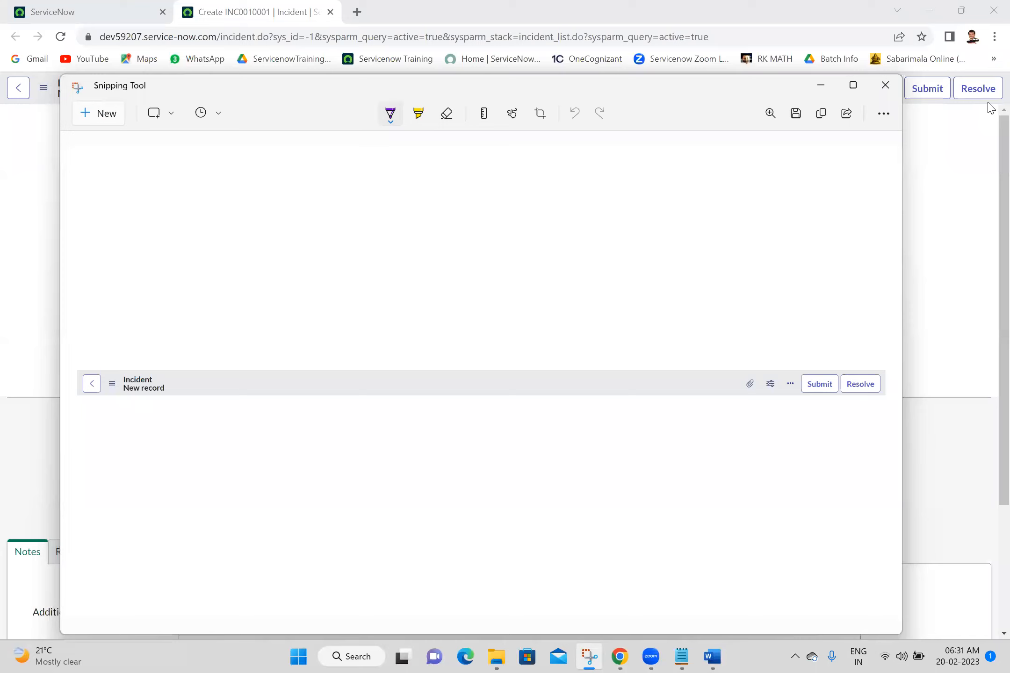
{"action": "mouse_move", "coordinate": [784, 365]}
{"action": "left_mouse_down"}
{"action": "mouse_move", "coordinate": [901, 381]}
{"action": "mouse_move", "coordinate": [759, 390]}
{"action": "mouse_move", "coordinate": [786, 353]}
{"action": "mouse_move", "coordinate": [800, 357]}
{"action": "left_mouse_up"}
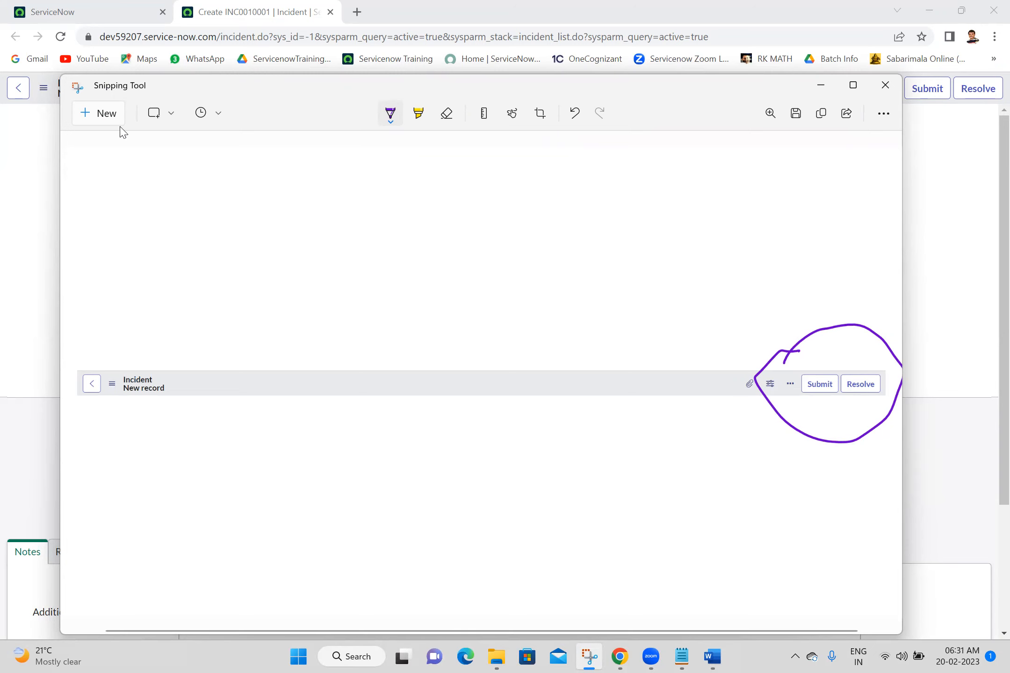
Snip the incident form's fields from Number to Description and mark the Number and Caller labels and boxes with pen strokes.
{"action": "left_click", "coordinate": [106, 115]}
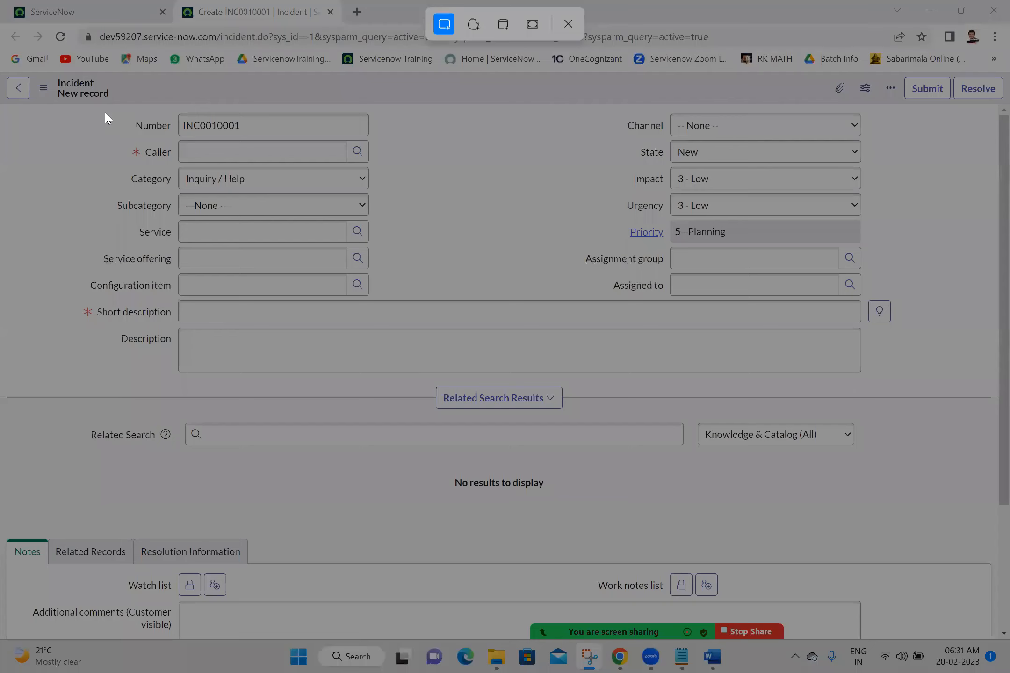
{"action": "left_click_drag", "start_coordinate": [119, 111], "coordinate": [381, 397]}
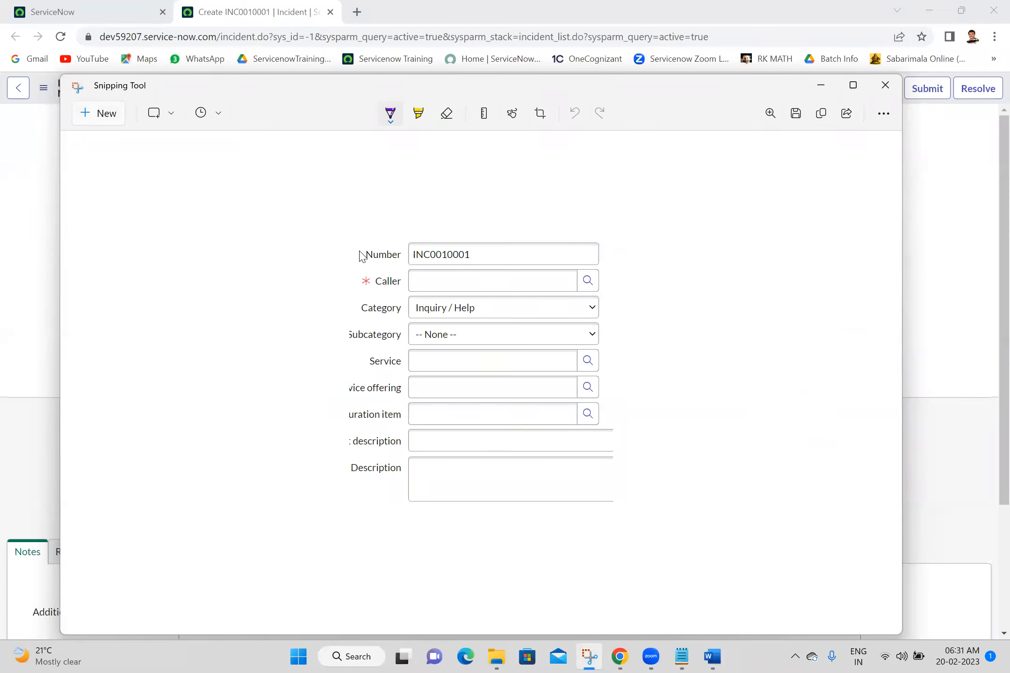
{"action": "right_click", "coordinate": [399, 255]}
{"action": "left_click", "coordinate": [354, 258]}
{"action": "left_click_drag", "start_coordinate": [351, 252], "coordinate": [484, 250]}
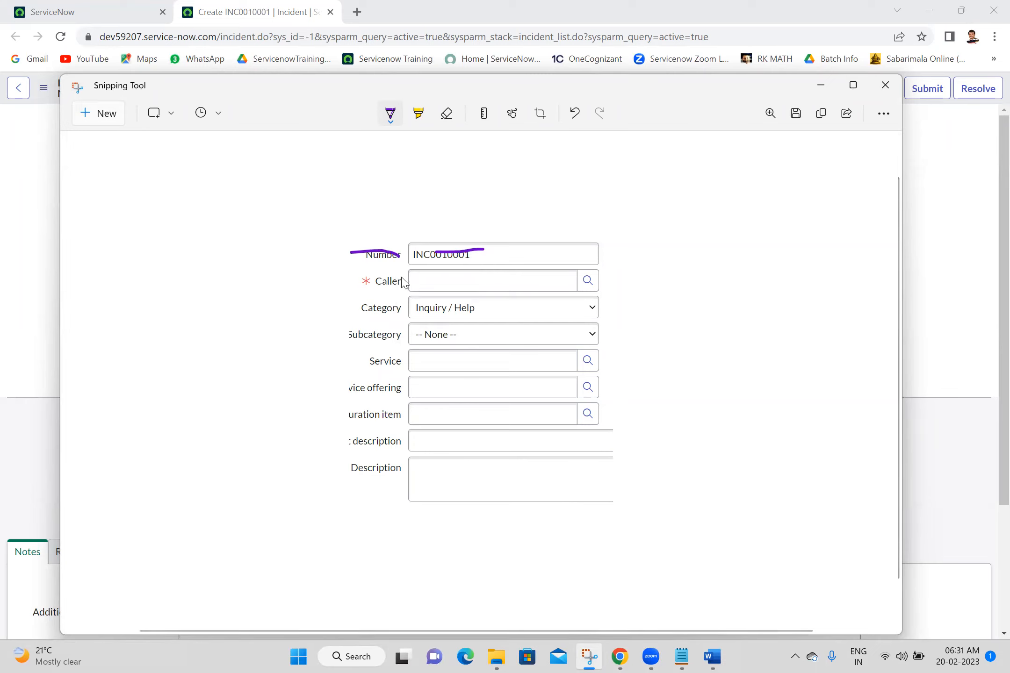
{"action": "mouse_move", "coordinate": [354, 283]}
{"action": "left_mouse_down"}
{"action": "mouse_move", "coordinate": [405, 290]}
{"action": "mouse_move", "coordinate": [459, 277]}
{"action": "left_mouse_up"}
{"action": "right_click", "coordinate": [527, 290]}
{"action": "left_click", "coordinate": [460, 273]}
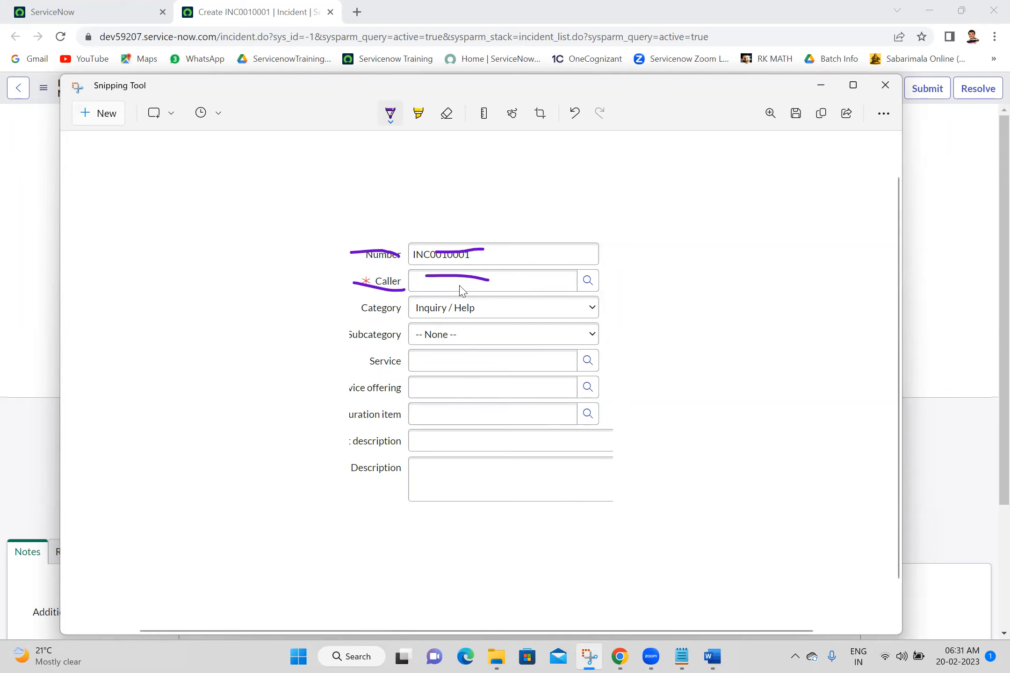
Erase the purple pen strokes from the Number and Caller labels and boxes in the snip.
{"action": "right_click", "coordinate": [378, 308]}
{"action": "left_click", "coordinate": [381, 310]}
{"action": "left_click", "coordinate": [446, 114]}
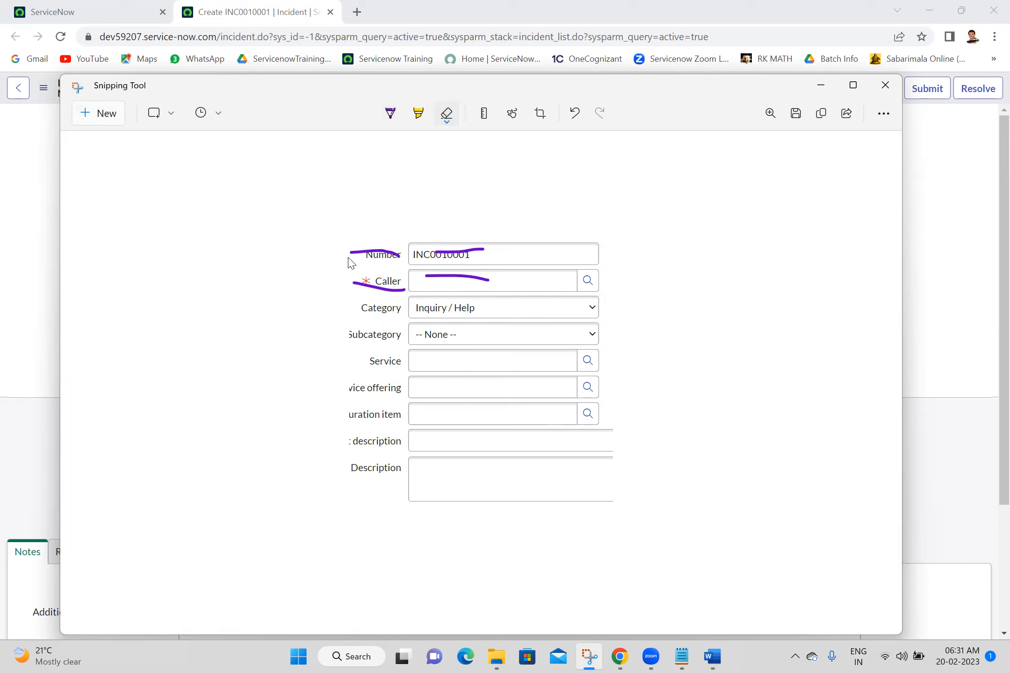
{"action": "mouse_move", "coordinate": [351, 252]}
{"action": "left_mouse_down"}
{"action": "mouse_move", "coordinate": [418, 265]}
{"action": "mouse_move", "coordinate": [464, 252]}
{"action": "mouse_move", "coordinate": [357, 295]}
{"action": "mouse_move", "coordinate": [404, 292]}
{"action": "left_mouse_up"}
{"action": "right_click", "coordinate": [407, 282]}
{"action": "left_click", "coordinate": [440, 158]}
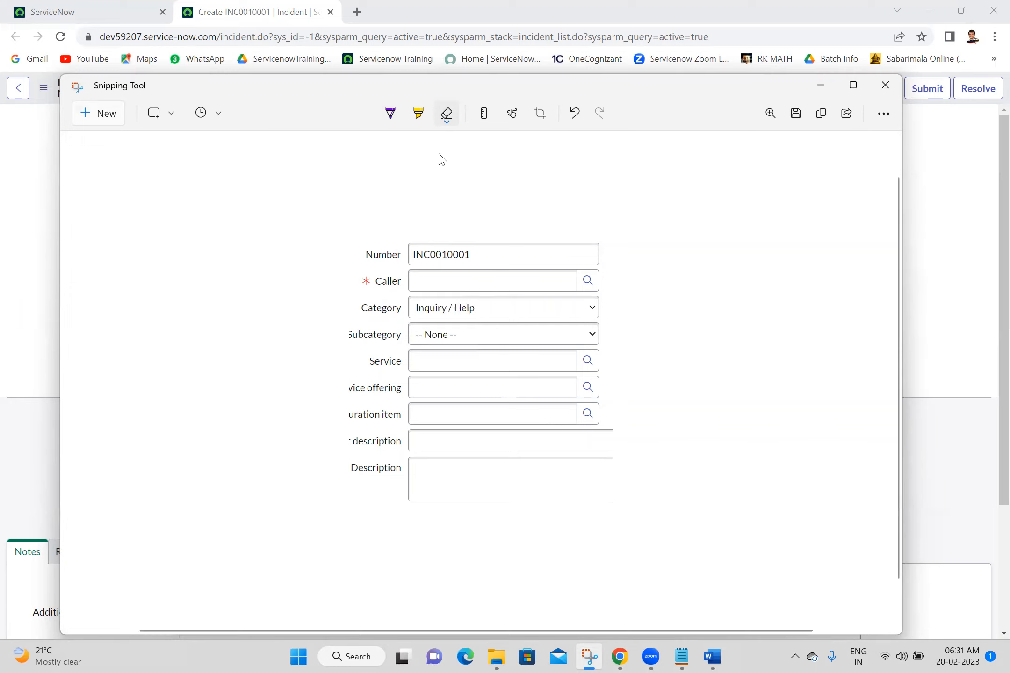
Switch the pen colour to red, circle the Number field in the snip, and mark its label and value box.
{"action": "right_click", "coordinate": [532, 244]}
{"action": "left_click", "coordinate": [340, 240]}
{"action": "right_click", "coordinate": [530, 232]}
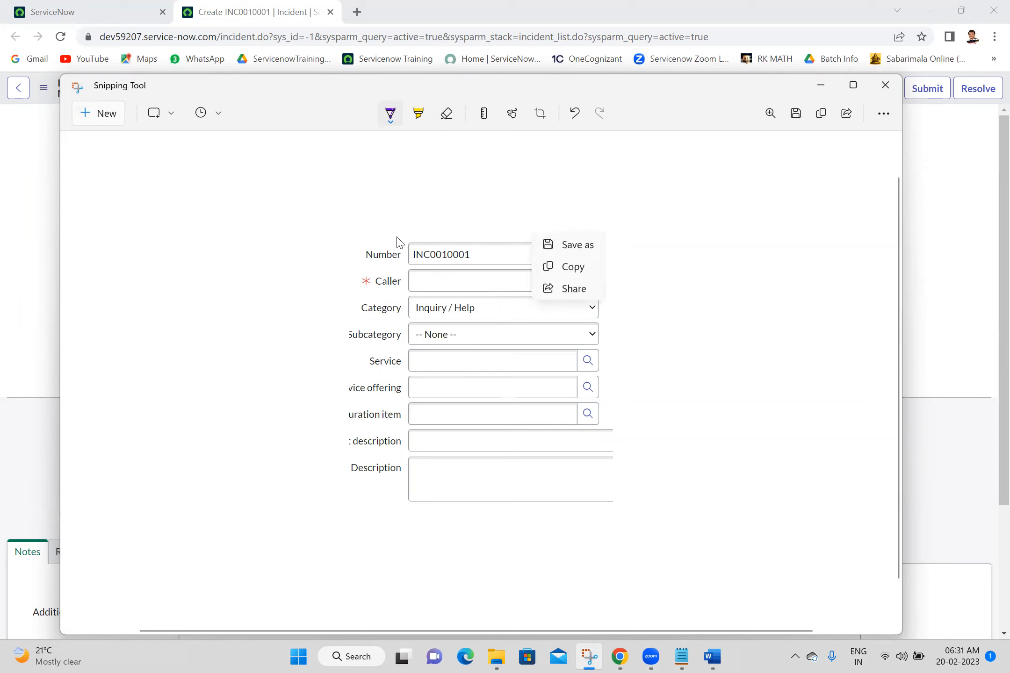
{"action": "left_click", "coordinate": [368, 234]}
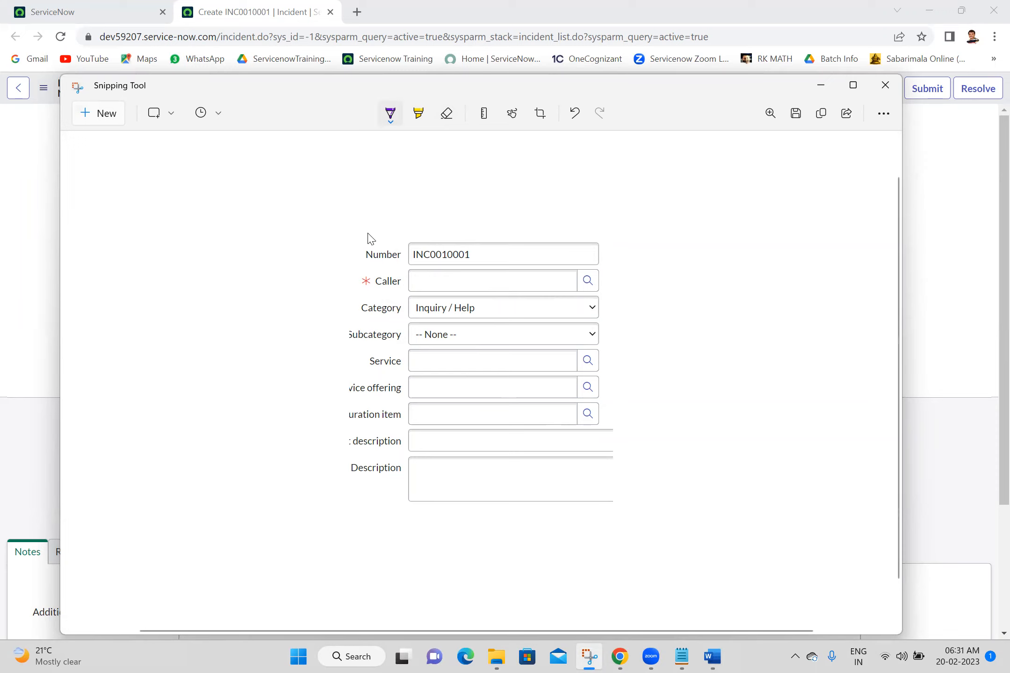
{"action": "left_click", "coordinate": [390, 114]}
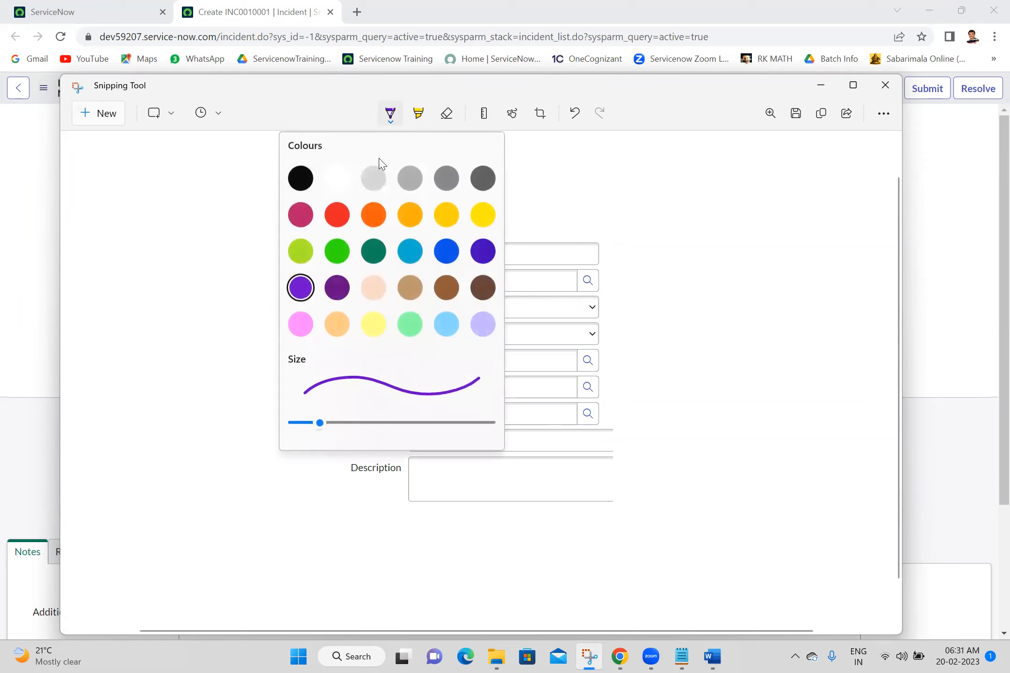
{"action": "left_click", "coordinate": [333, 211]}
{"action": "mouse_move", "coordinate": [353, 231]}
{"action": "left_mouse_down"}
{"action": "mouse_move", "coordinate": [616, 244]}
{"action": "mouse_move", "coordinate": [532, 280]}
{"action": "mouse_move", "coordinate": [357, 262]}
{"action": "mouse_move", "coordinate": [347, 248]}
{"action": "mouse_move", "coordinate": [357, 234]}
{"action": "left_mouse_up"}
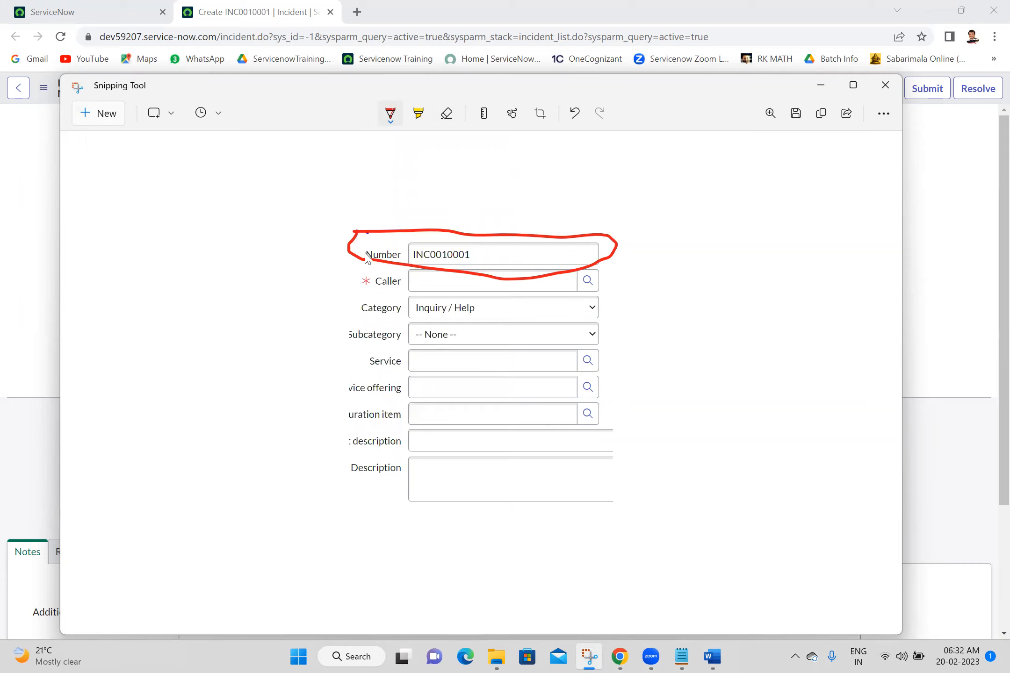
{"action": "left_click_drag", "start_coordinate": [381, 244], "coordinate": [386, 257]}
{"action": "right_click", "coordinate": [503, 259]}
{"action": "left_click", "coordinate": [481, 255]}
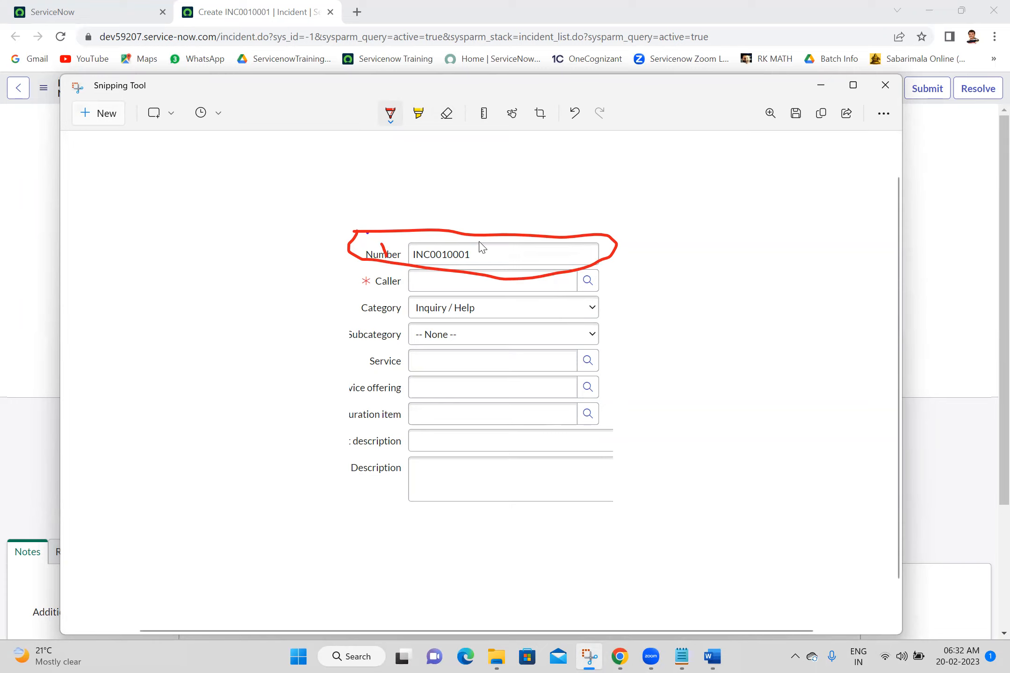
{"action": "right_click", "coordinate": [487, 259]}
{"action": "left_click", "coordinate": [488, 258]}
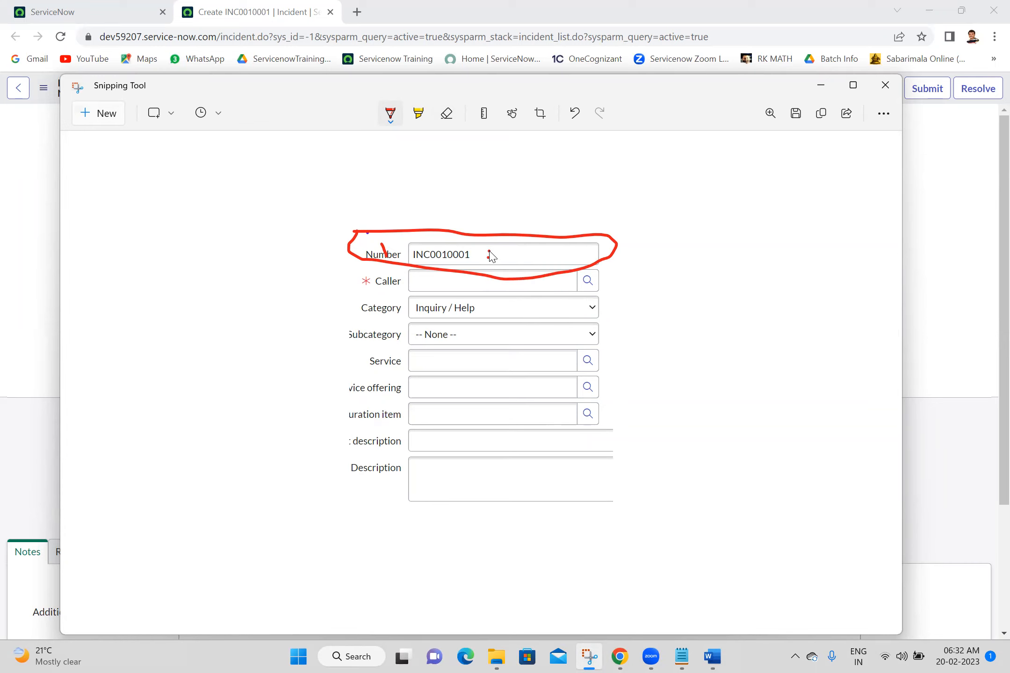
Return to the new incident form and open its header context menu with the Configure submenu expanded.
{"action": "left_click", "coordinate": [96, 112]}
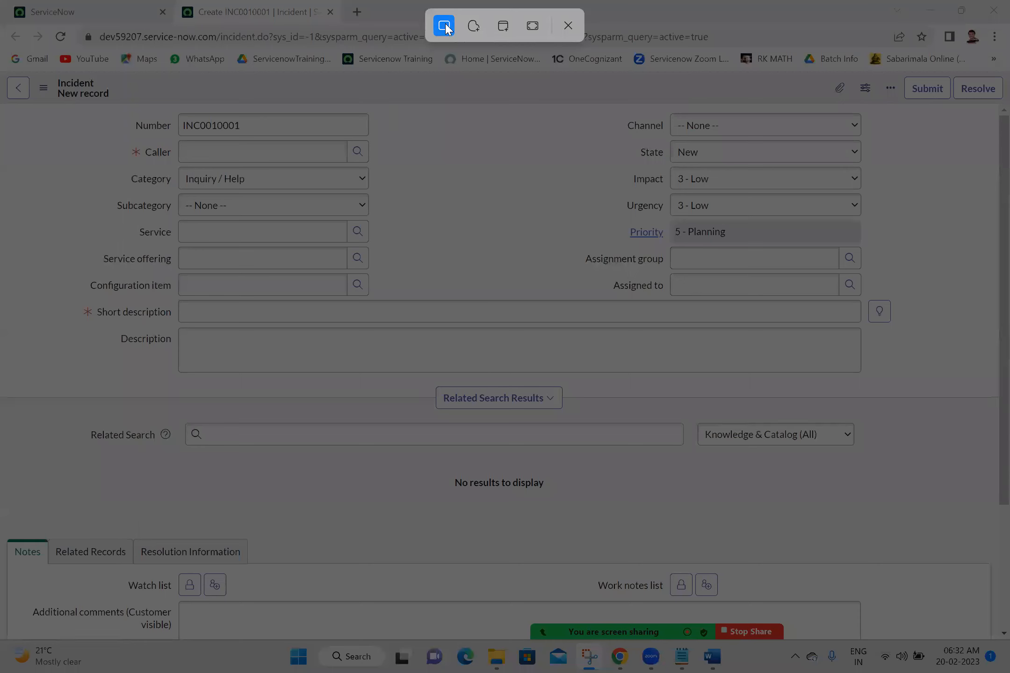
{"action": "left_click", "coordinate": [568, 26]}
{"action": "left_click", "coordinate": [4, 261]}
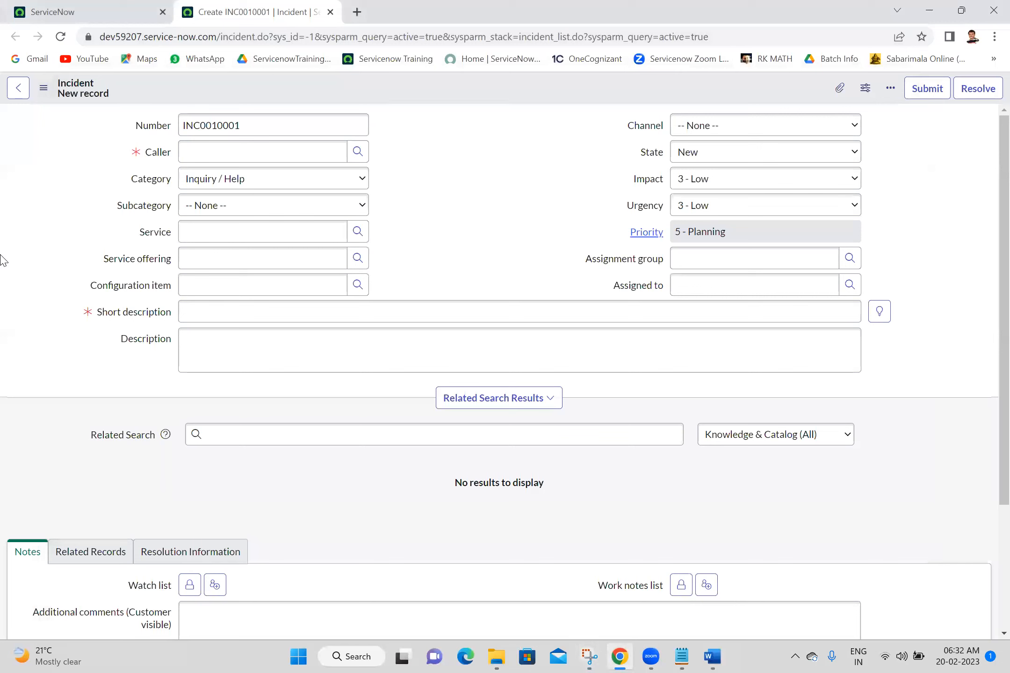
{"action": "right_click", "coordinate": [195, 89]}
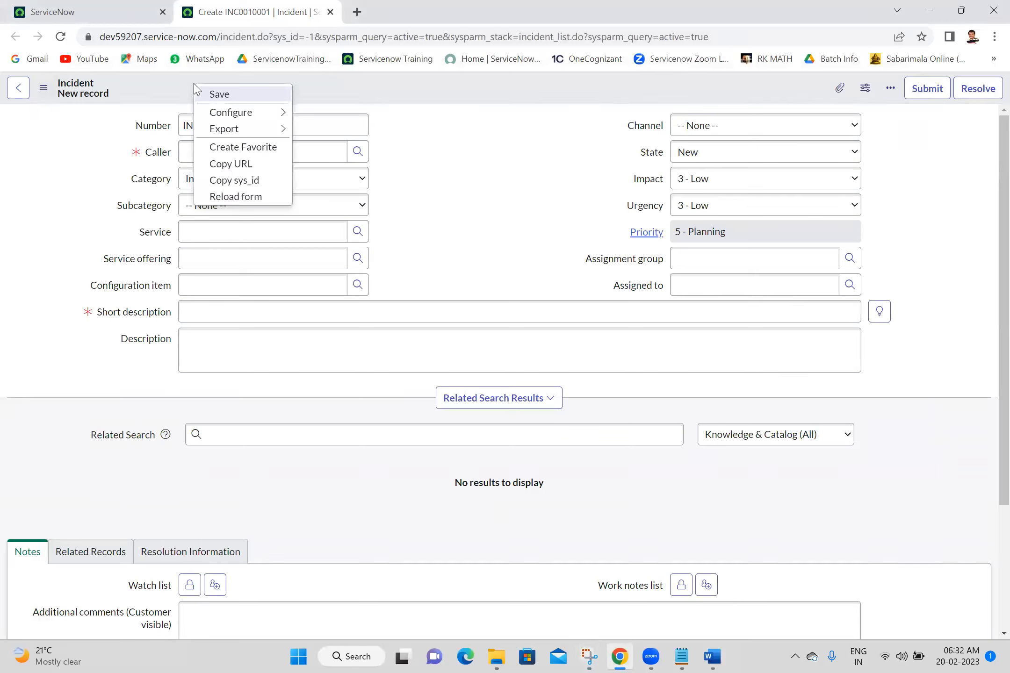
{"action": "mouse_move", "coordinate": [262, 117]}
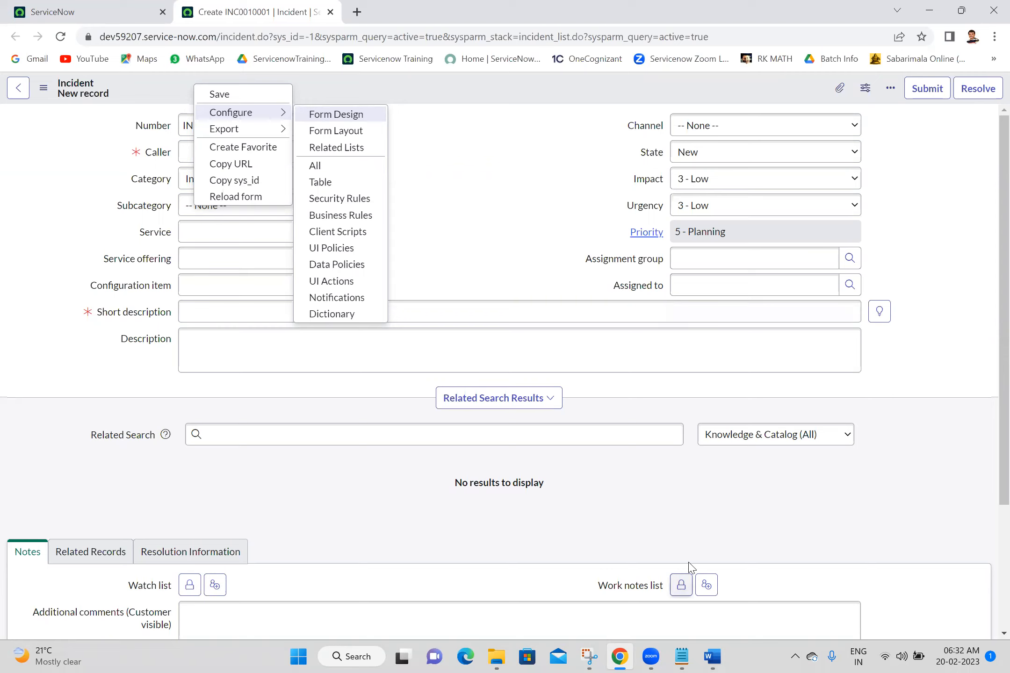
Capture a rectangular snip of the incident form's header context menu and its Configure submenu.
{"action": "left_click", "coordinate": [597, 655]}
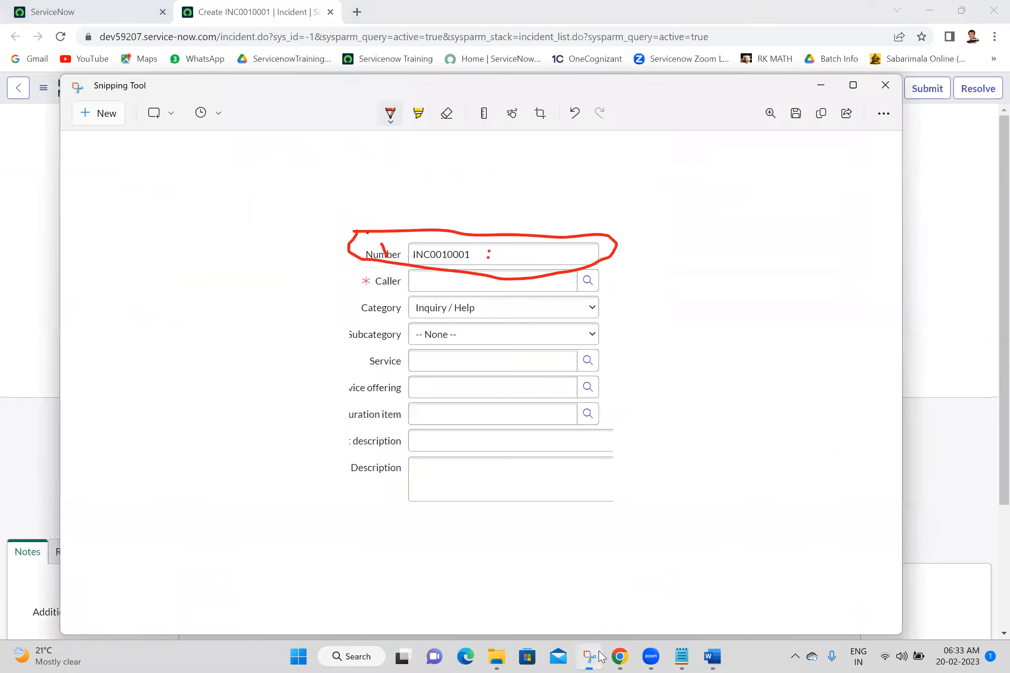
{"action": "left_click", "coordinate": [102, 115]}
{"action": "left_click_drag", "start_coordinate": [122, 72], "coordinate": [442, 356]}
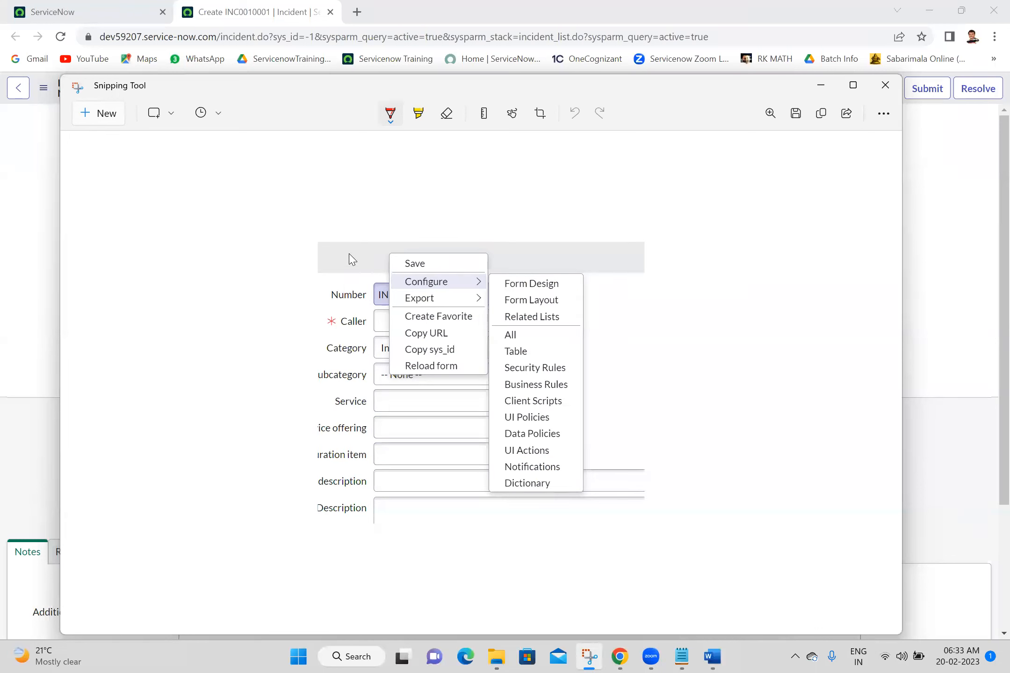
Close the form's context menu and capture a rectangular snip of the Additional actions icon in the header.
{"action": "left_click", "coordinate": [112, 115]}
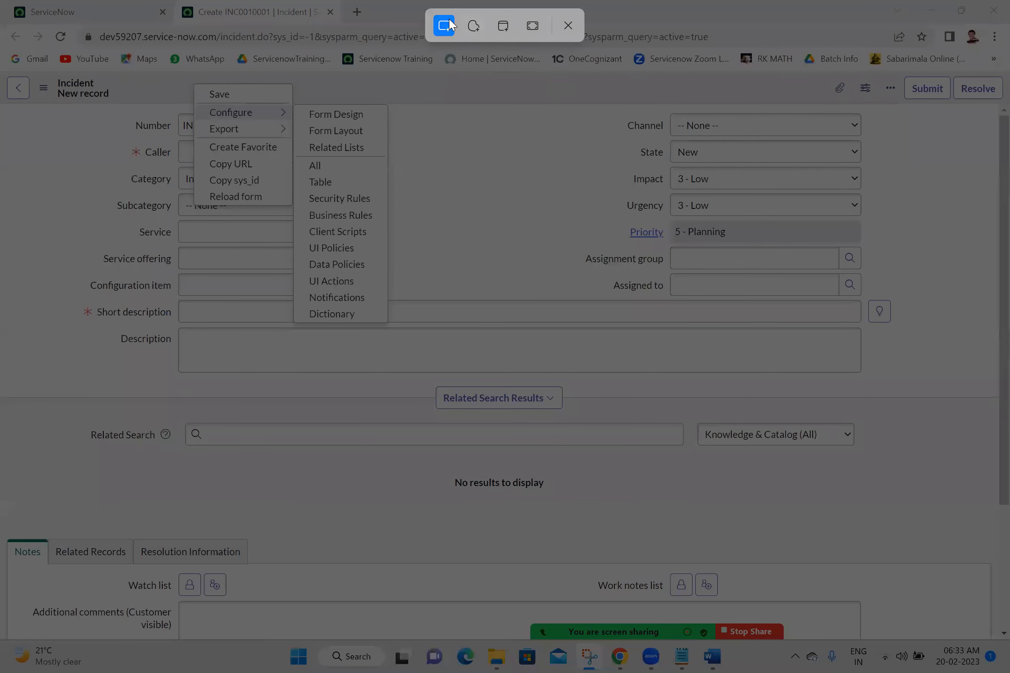
{"action": "left_click", "coordinate": [567, 26]}
{"action": "left_click", "coordinate": [28, 166]}
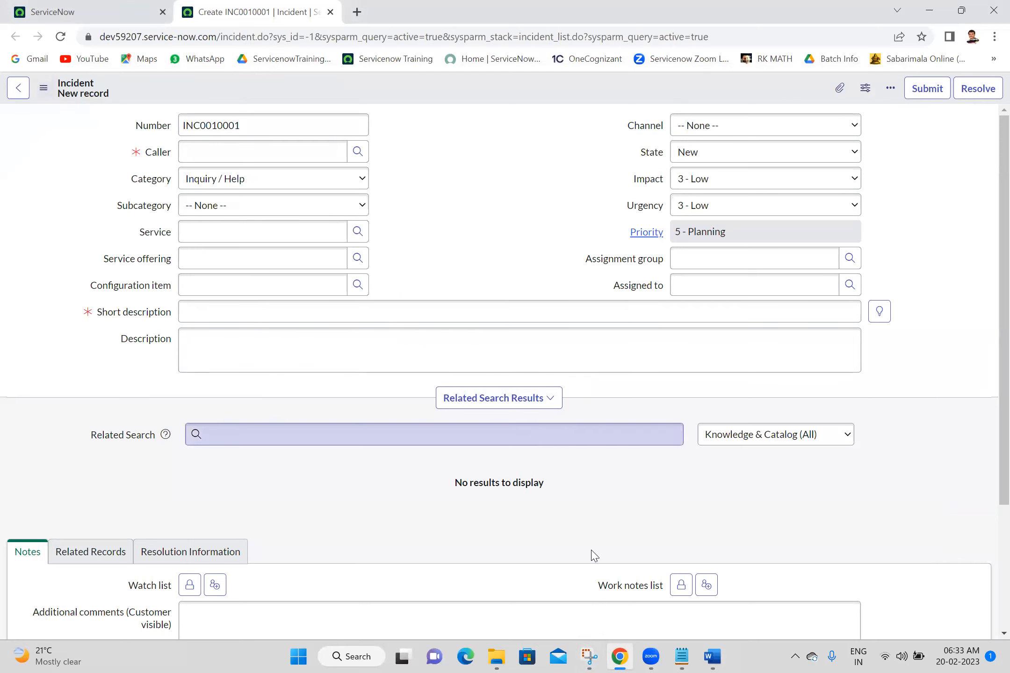
{"action": "left_click", "coordinate": [588, 657]}
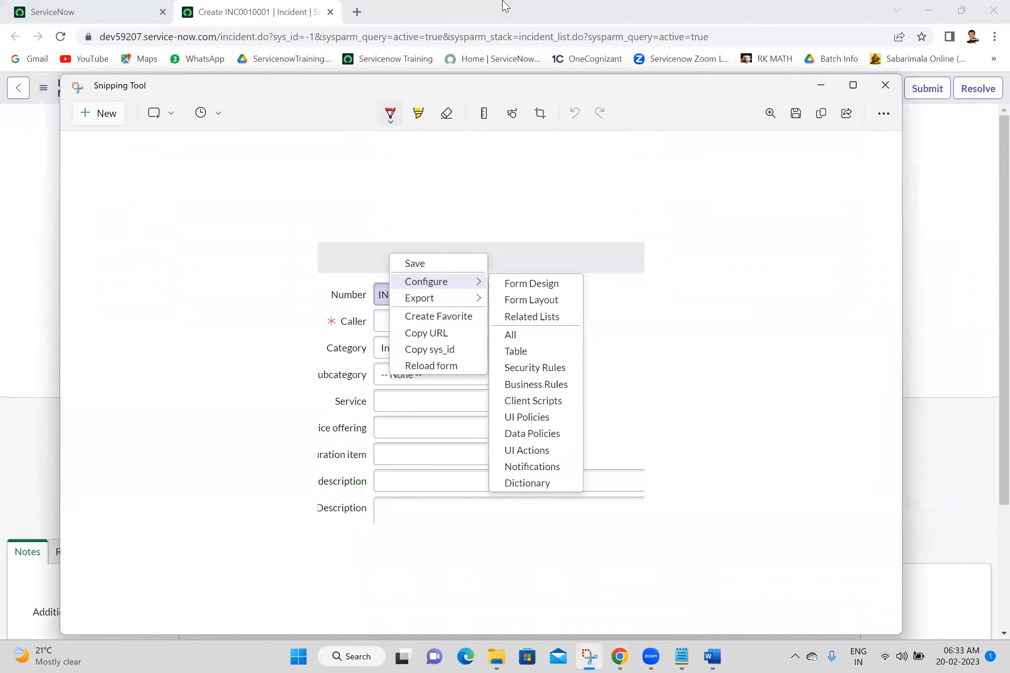
{"action": "left_click", "coordinate": [118, 115]}
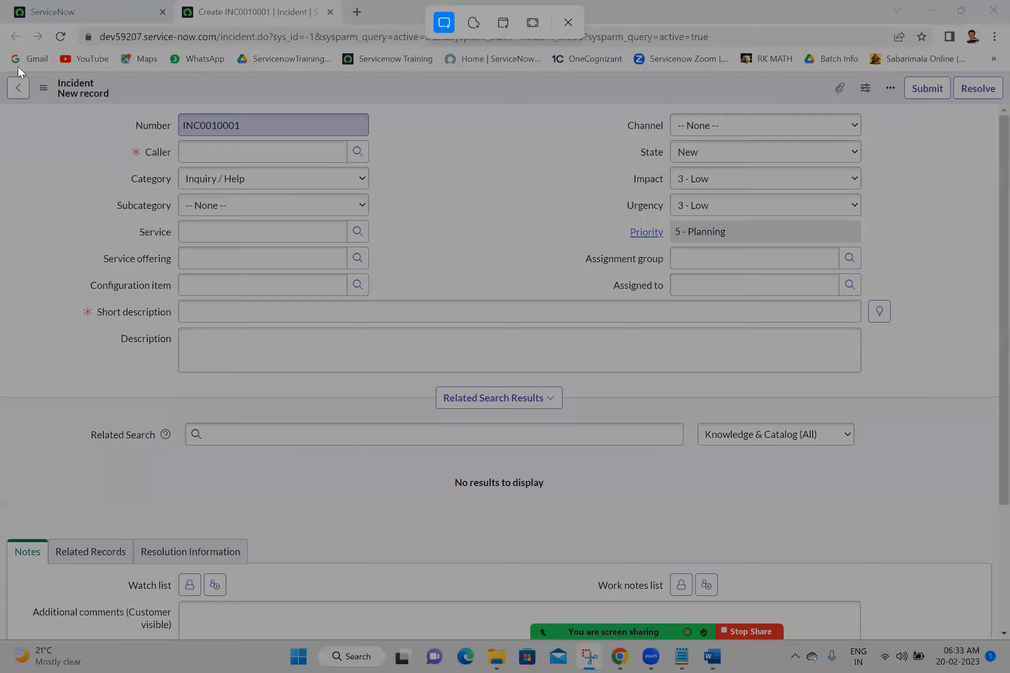
{"action": "left_click_drag", "start_coordinate": [46, 89], "coordinate": [66, 113]}
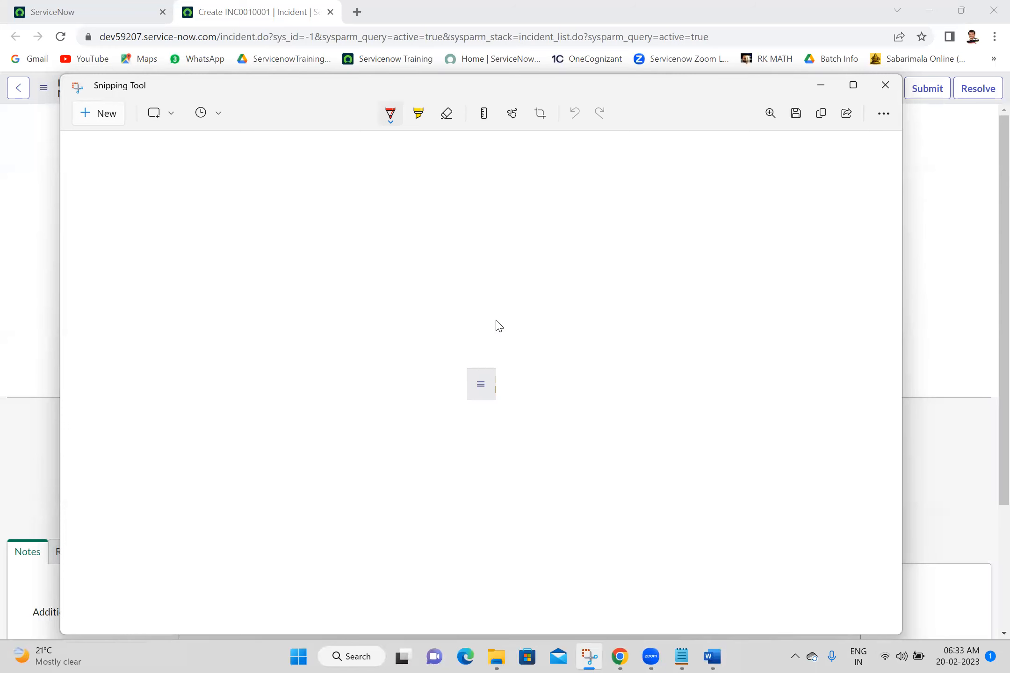
Review the Configure options in the incident form's Additional actions menu, from Form Design to Dictionary, and close the menu.
{"action": "left_click", "coordinate": [18, 217]}
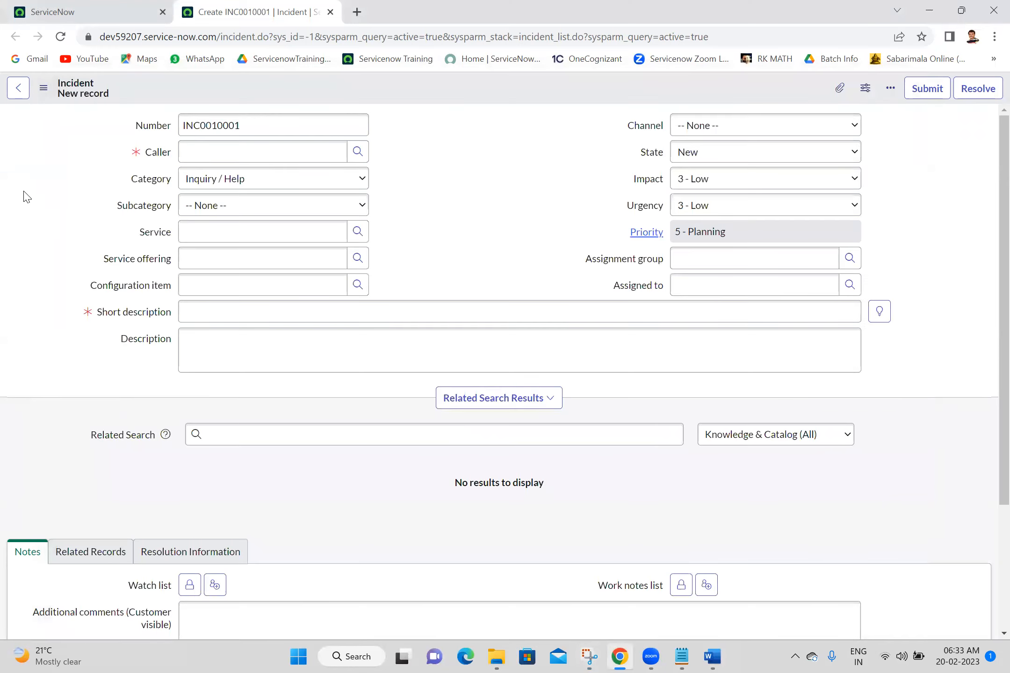
{"action": "left_click", "coordinate": [44, 88]}
{"action": "mouse_move", "coordinate": [86, 120]}
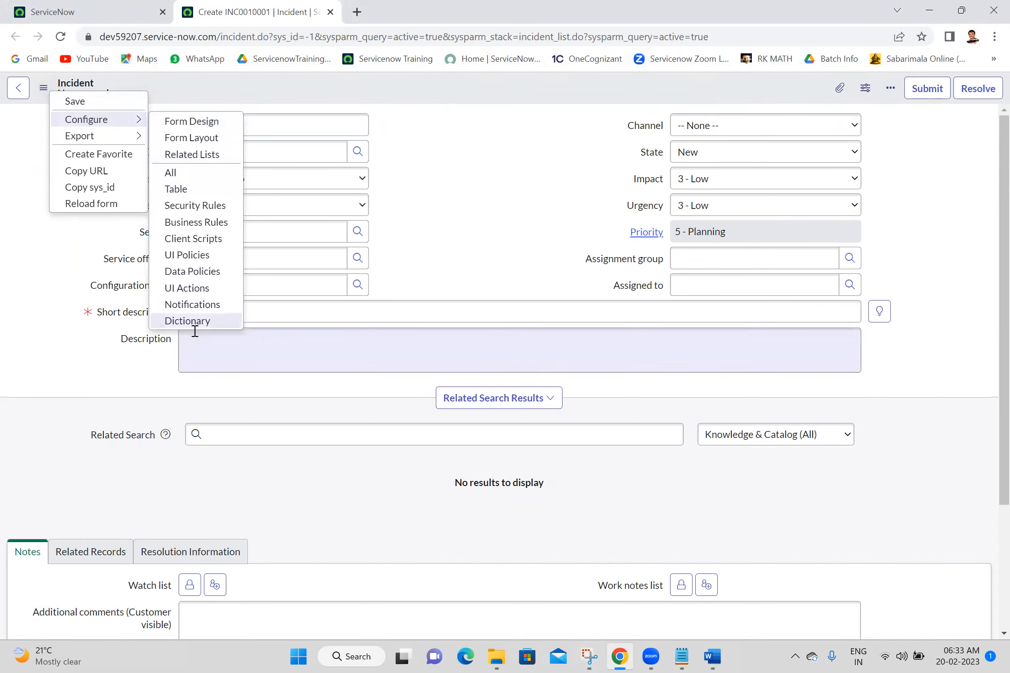
{"action": "left_click", "coordinate": [21, 388]}
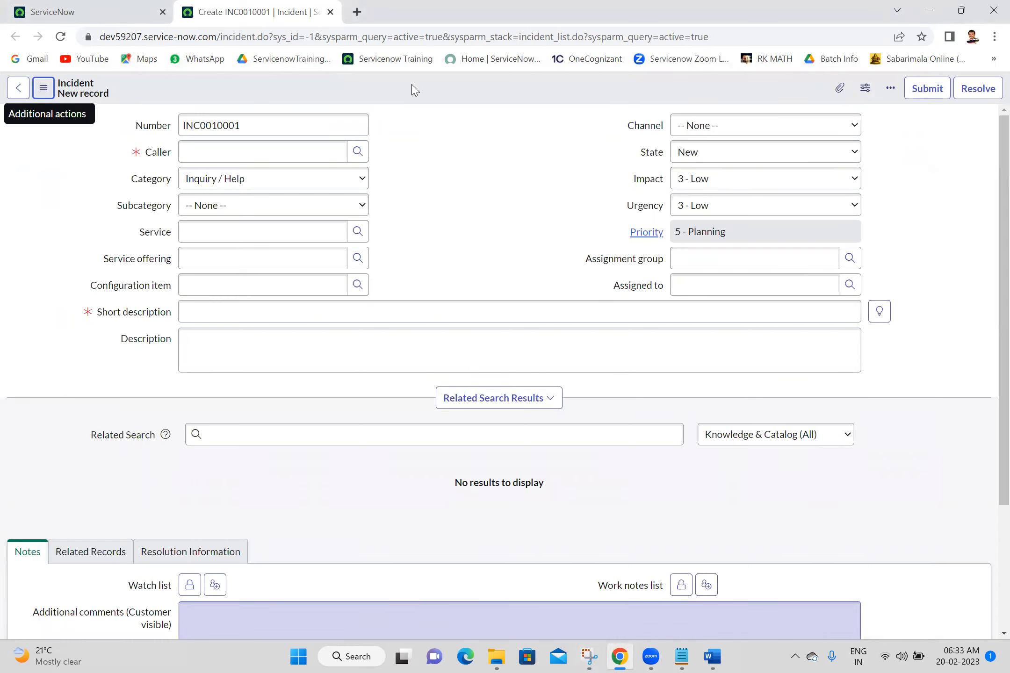
Capture rectangular snips of the Related Search Results section and of the Notes, Related Records and Resolution Information tabs.
{"action": "left_click", "coordinate": [99, 113]}
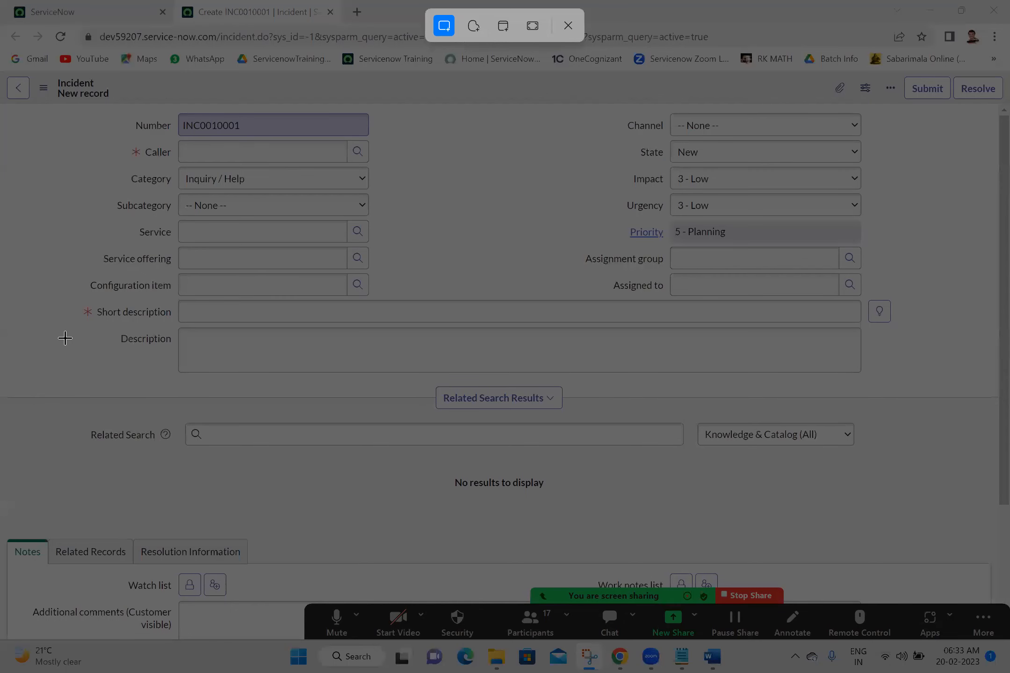
{"action": "left_click_drag", "start_coordinate": [55, 387], "coordinate": [937, 546]}
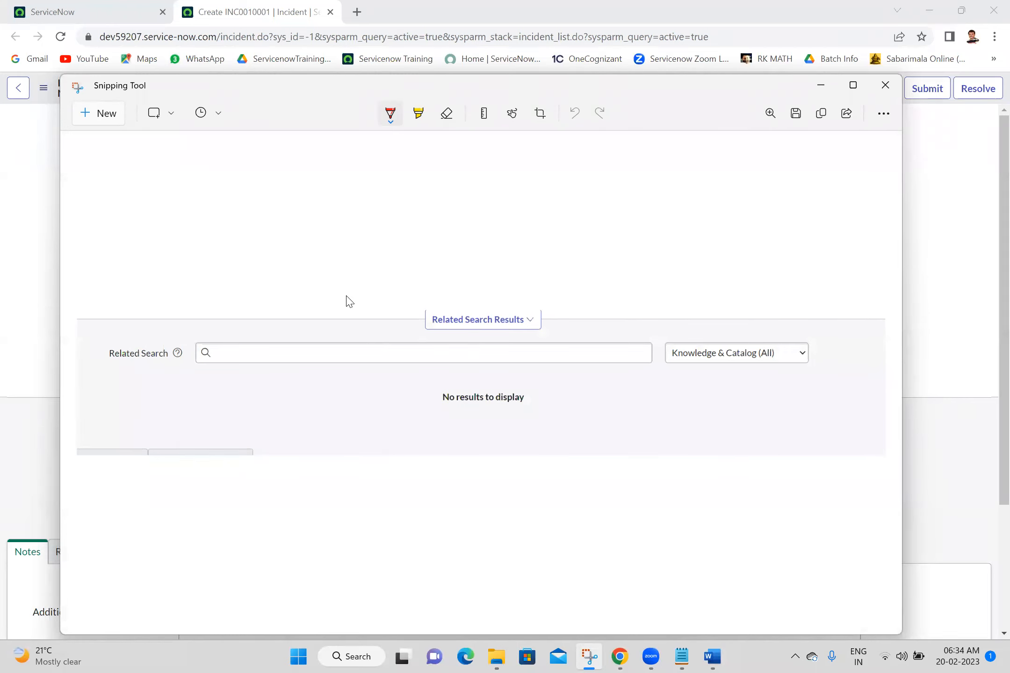
{"action": "left_click", "coordinate": [108, 116]}
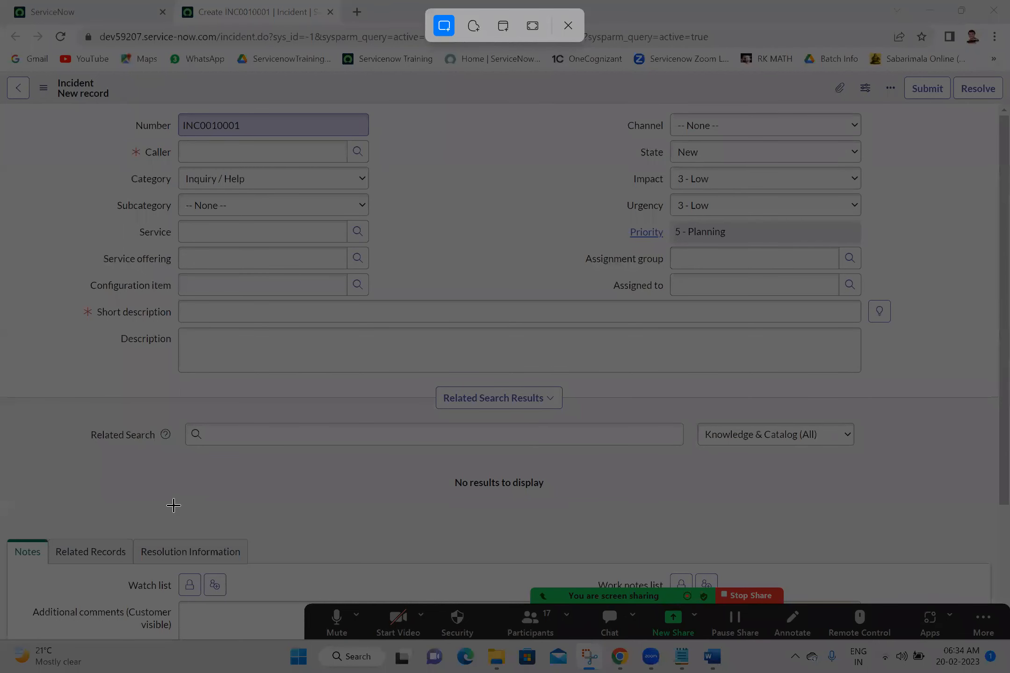
{"action": "left_click_drag", "start_coordinate": [4, 506], "coordinate": [396, 645]}
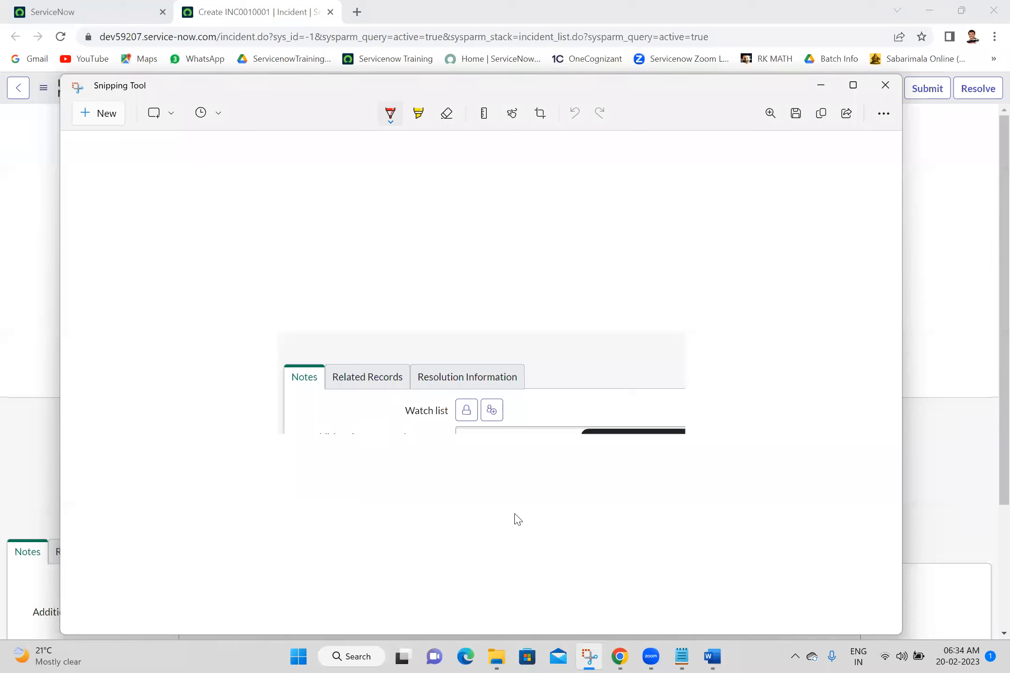
Switch to the Word document "ServiceNow - User Interface", look through its screenshots, and minimize it.
{"action": "key", "text": "alt+Tab"}
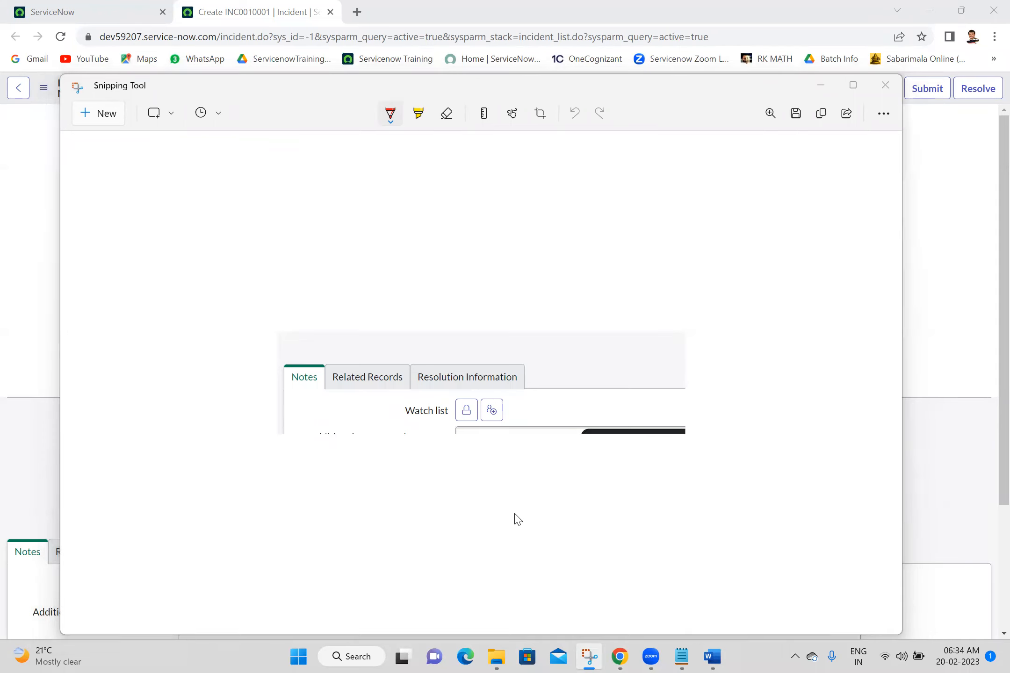
{"action": "left_click", "coordinate": [712, 658]}
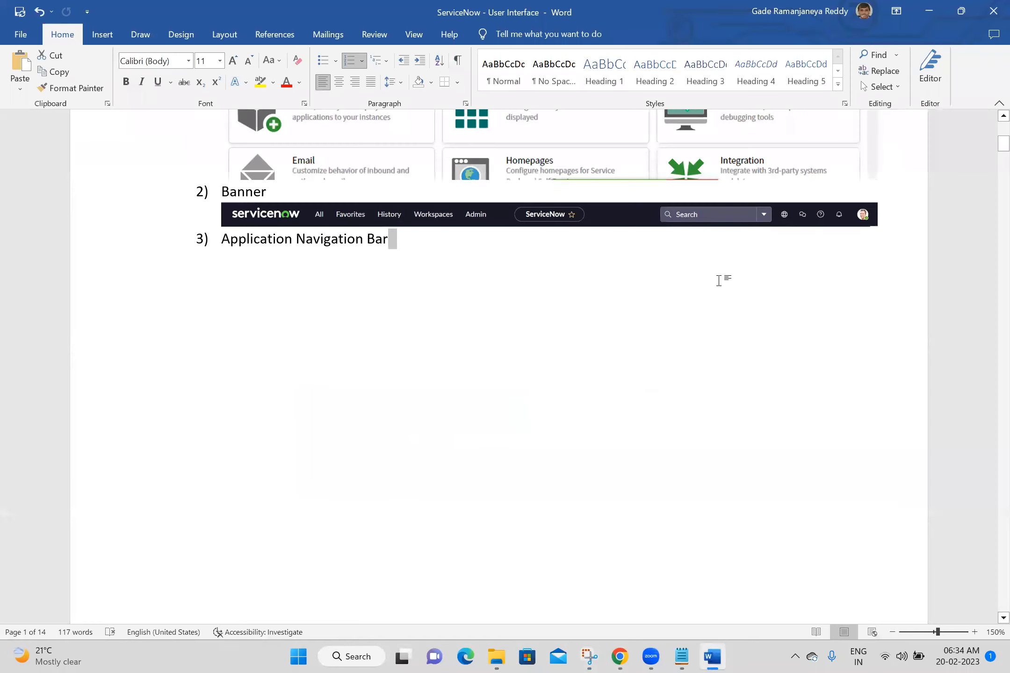
{"action": "scroll", "coordinate": [987, 309], "scroll_direction": "down", "scroll_amount": 20}
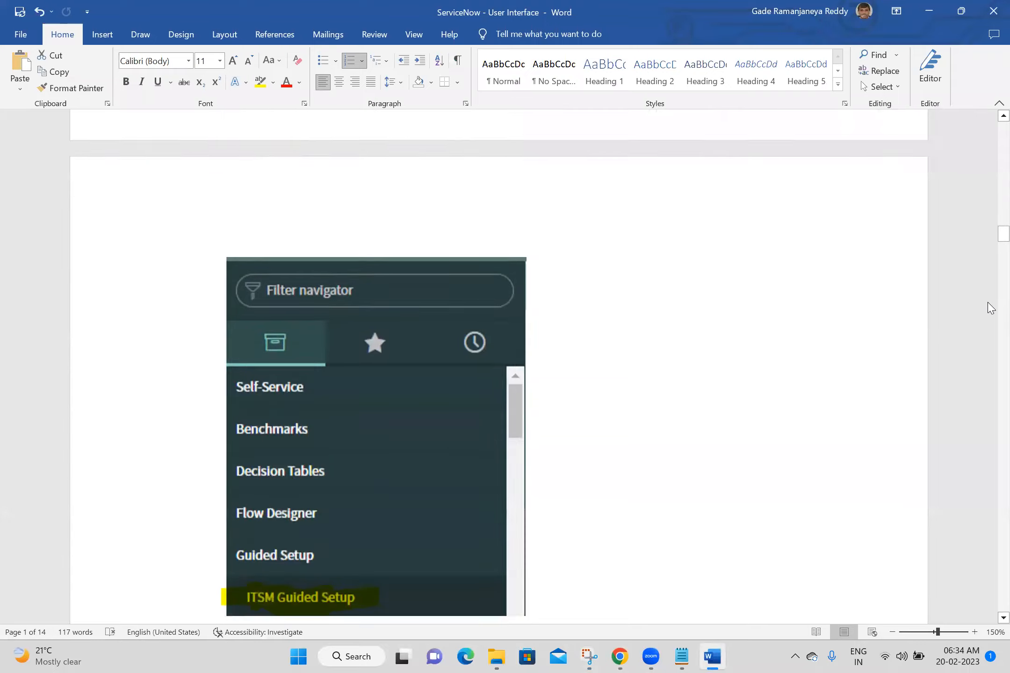
{"action": "scroll", "coordinate": [990, 328], "scroll_direction": "down", "scroll_amount": 10}
{"action": "scroll", "coordinate": [990, 390], "scroll_direction": "down", "scroll_amount": 1}
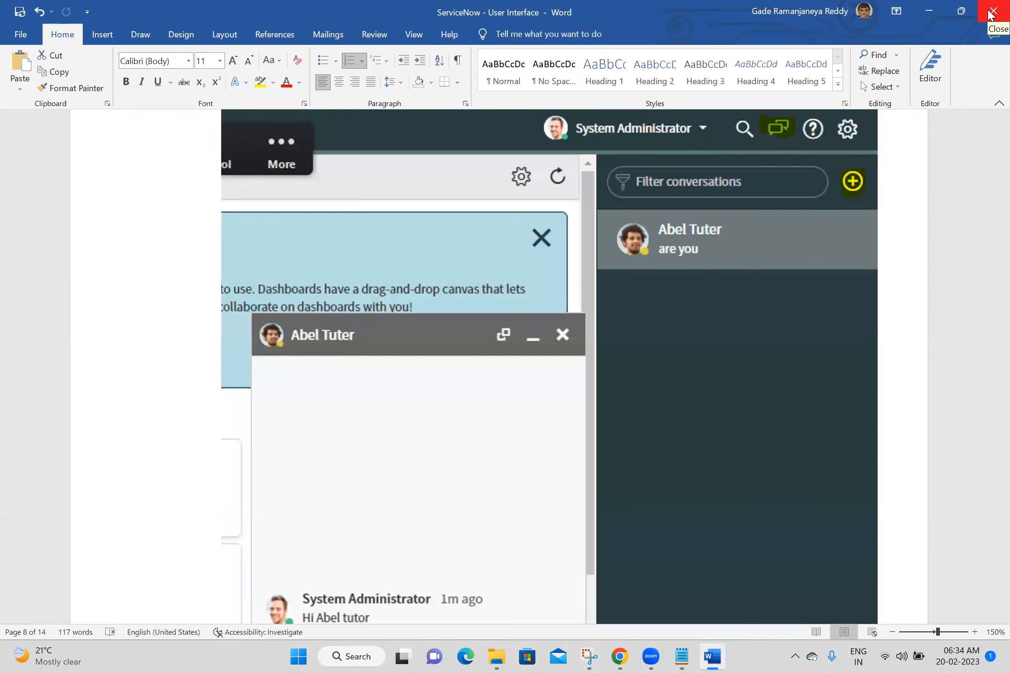
{"action": "left_click", "coordinate": [929, 11]}
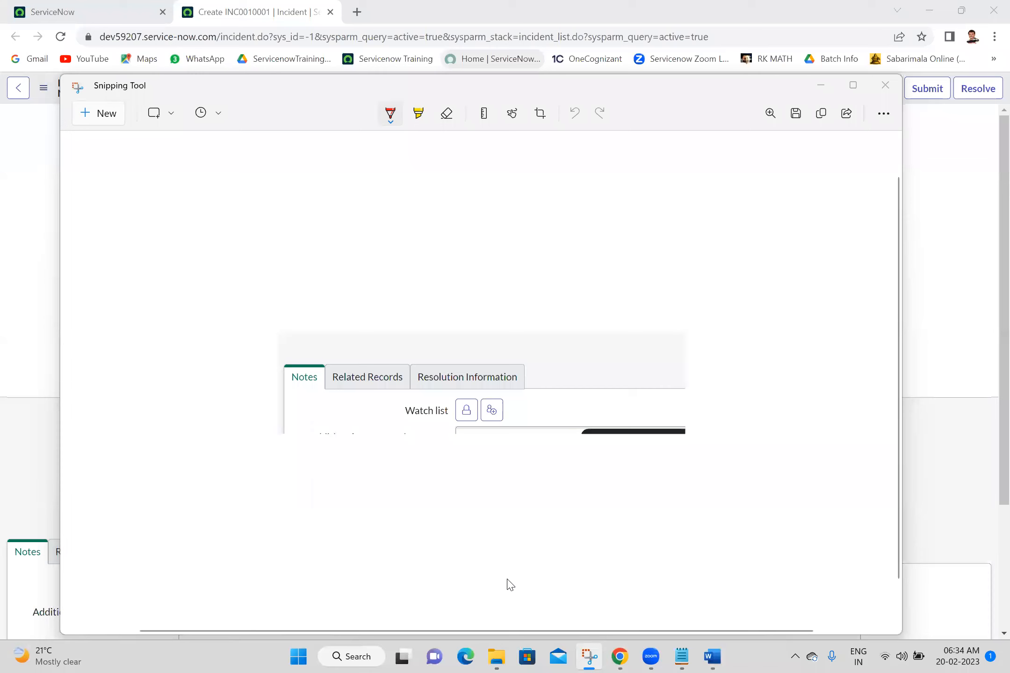
Return to the incident form in the browser and run a Related Search for "incident".
{"action": "left_click", "coordinate": [586, 656]}
{"action": "left_click", "coordinate": [586, 656]}
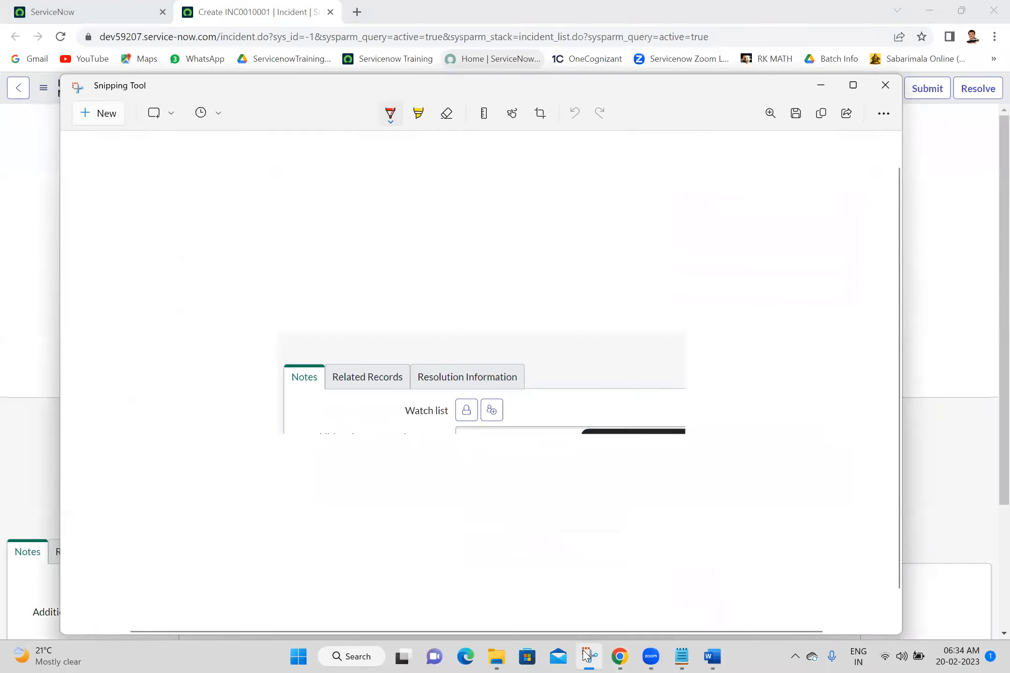
{"action": "left_click", "coordinate": [587, 656]}
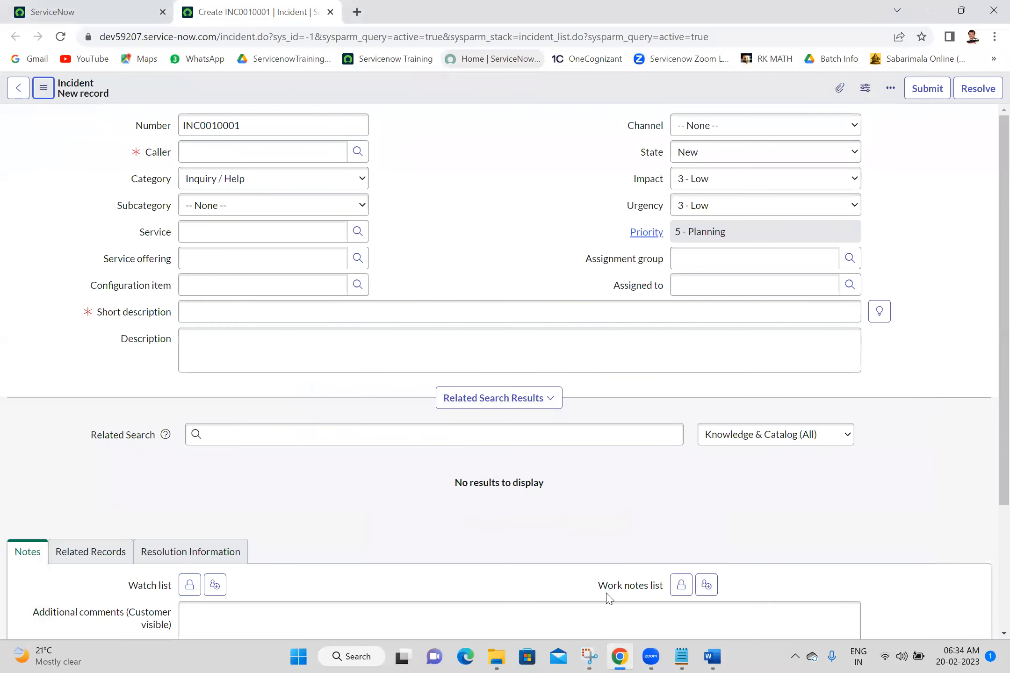
{"action": "left_click", "coordinate": [598, 441]}
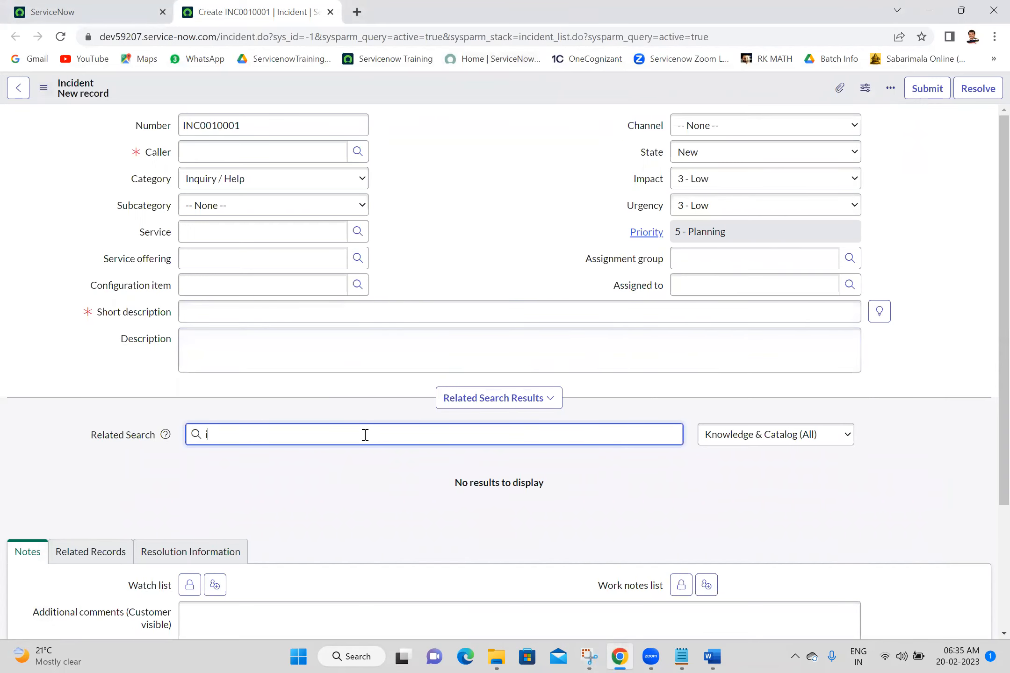
{"action": "key", "text": "Return"}
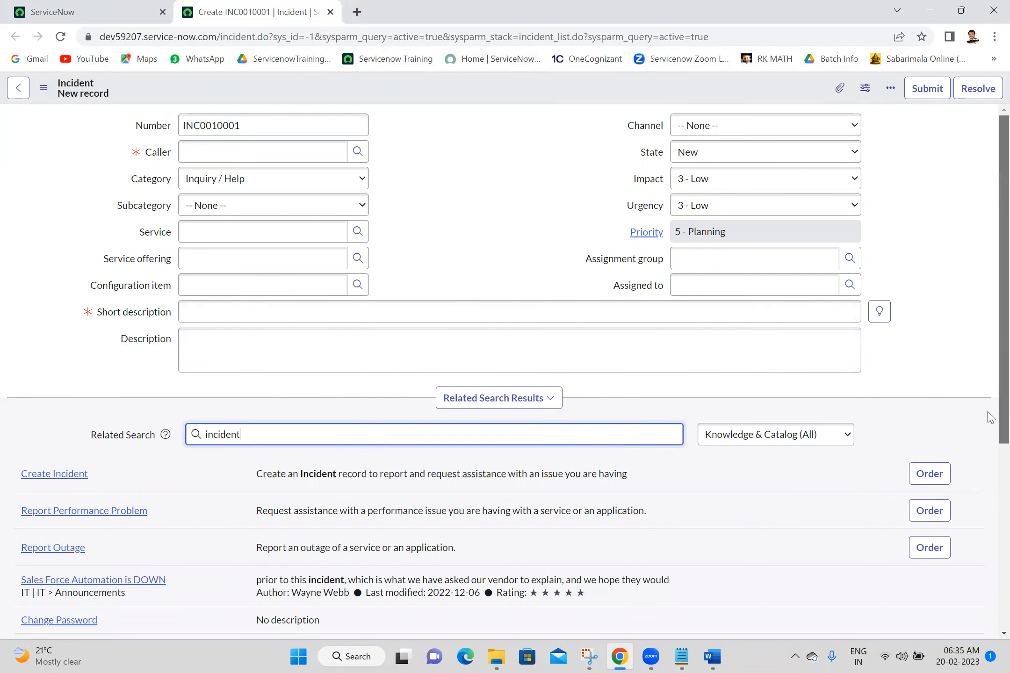
Review the Related Search source options on the incident form, from Knowledge & Catalog to Closed Changes, keeping the current selection.
{"action": "scroll", "coordinate": [987, 413], "scroll_direction": "down", "scroll_amount": 2}
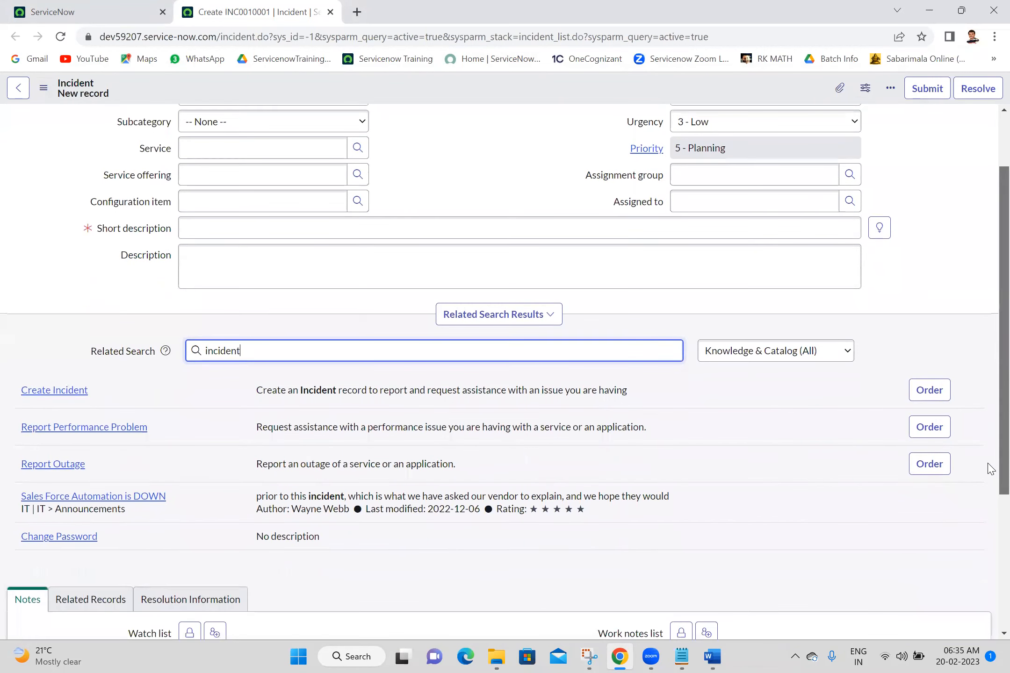
{"action": "left_click", "coordinate": [781, 350]}
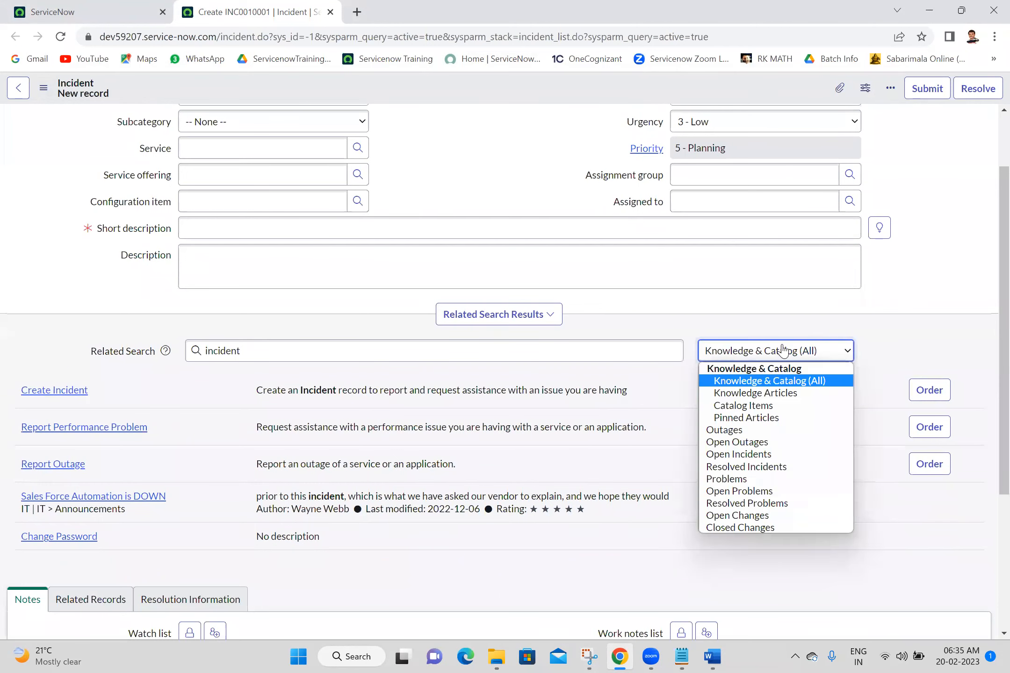
{"action": "left_click", "coordinate": [783, 350]}
{"action": "left_click", "coordinate": [783, 350]}
{"action": "left_click", "coordinate": [783, 350]}
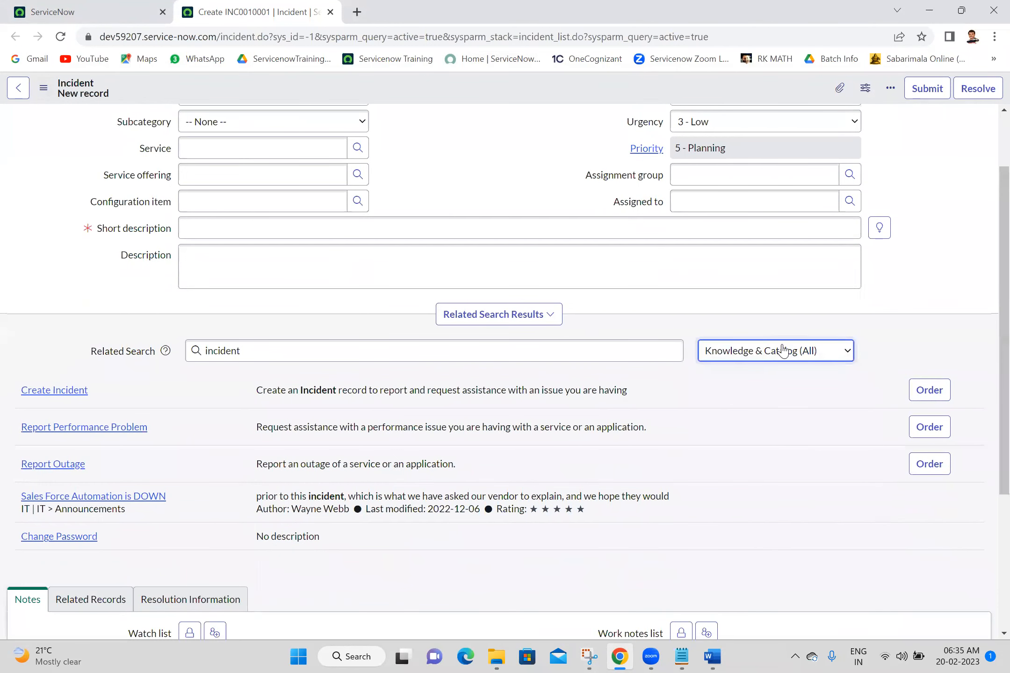
{"action": "left_click", "coordinate": [783, 350]}
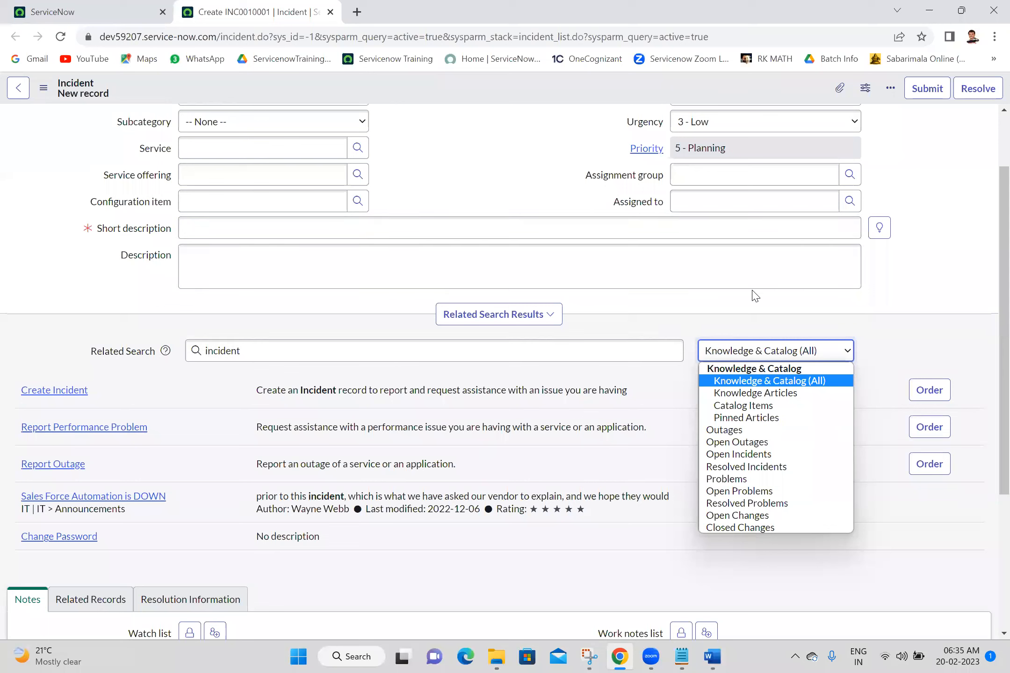
{"action": "left_click", "coordinate": [738, 323]}
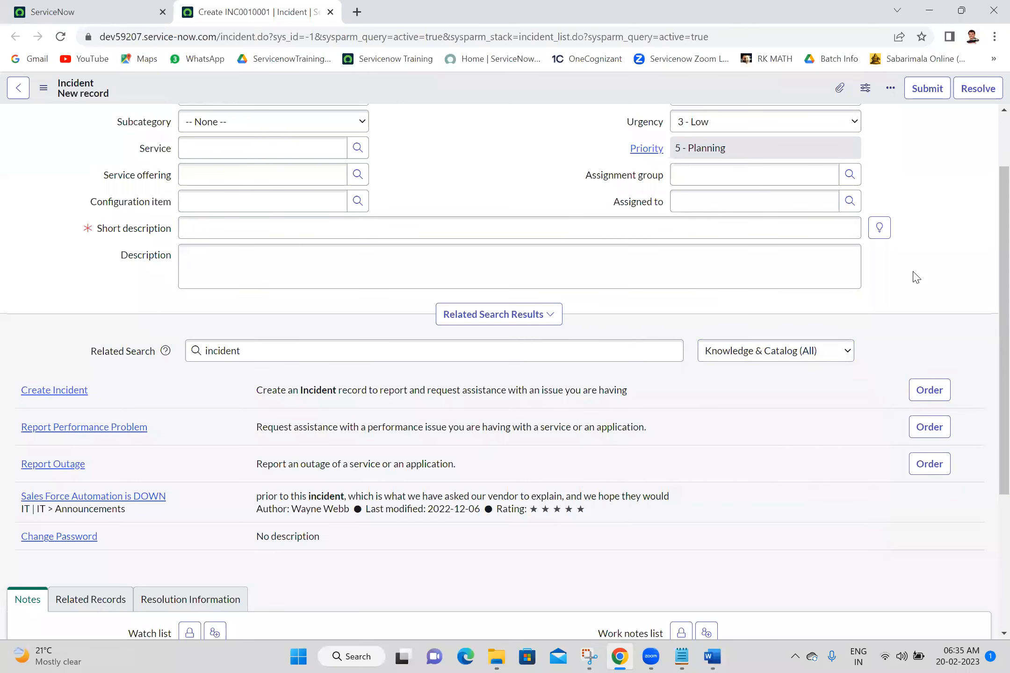
{"action": "left_click", "coordinate": [757, 364]}
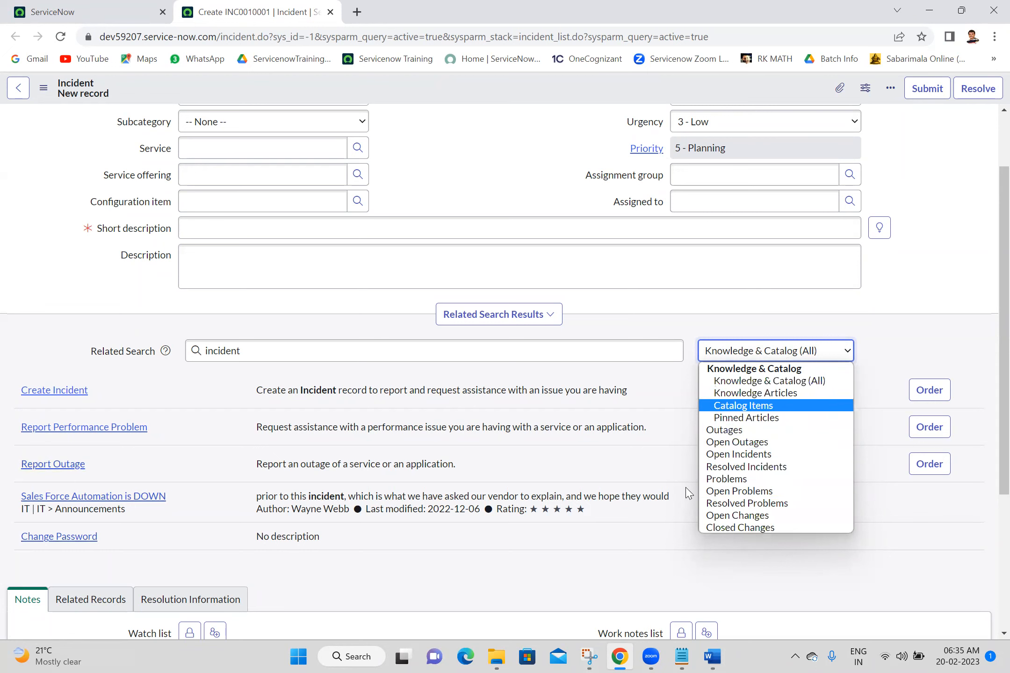
{"action": "left_click", "coordinate": [782, 290]}
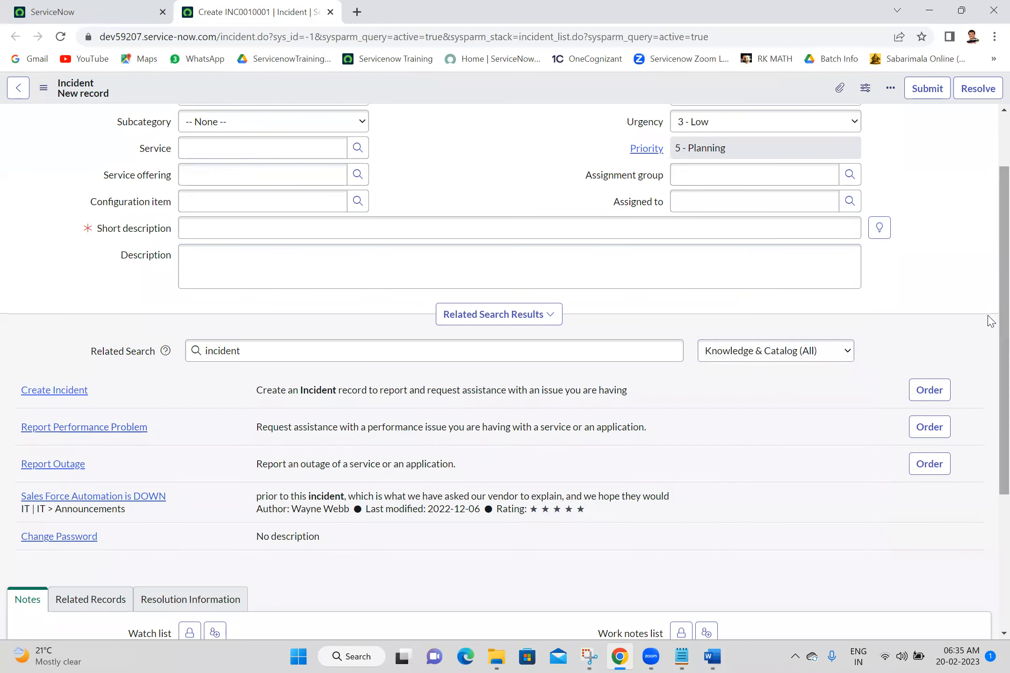
Capture a rectangular snip of the Notes section with the watch list, work notes list, additional comments and work notes fields.
{"action": "scroll", "coordinate": [989, 337], "scroll_direction": "down", "scroll_amount": 4}
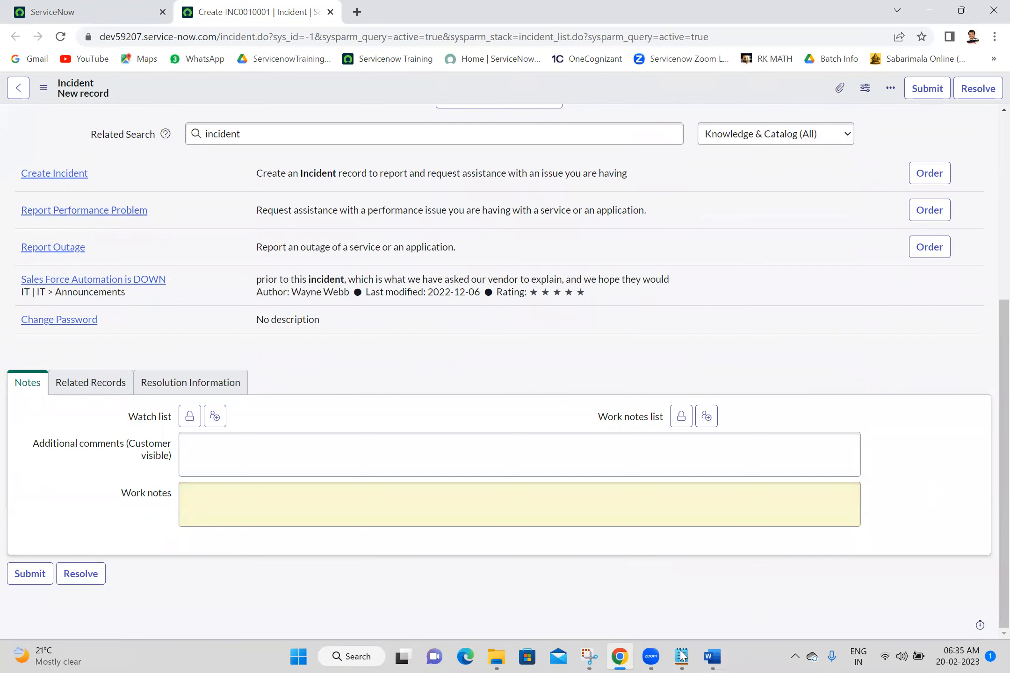
{"action": "left_click", "coordinate": [585, 657]}
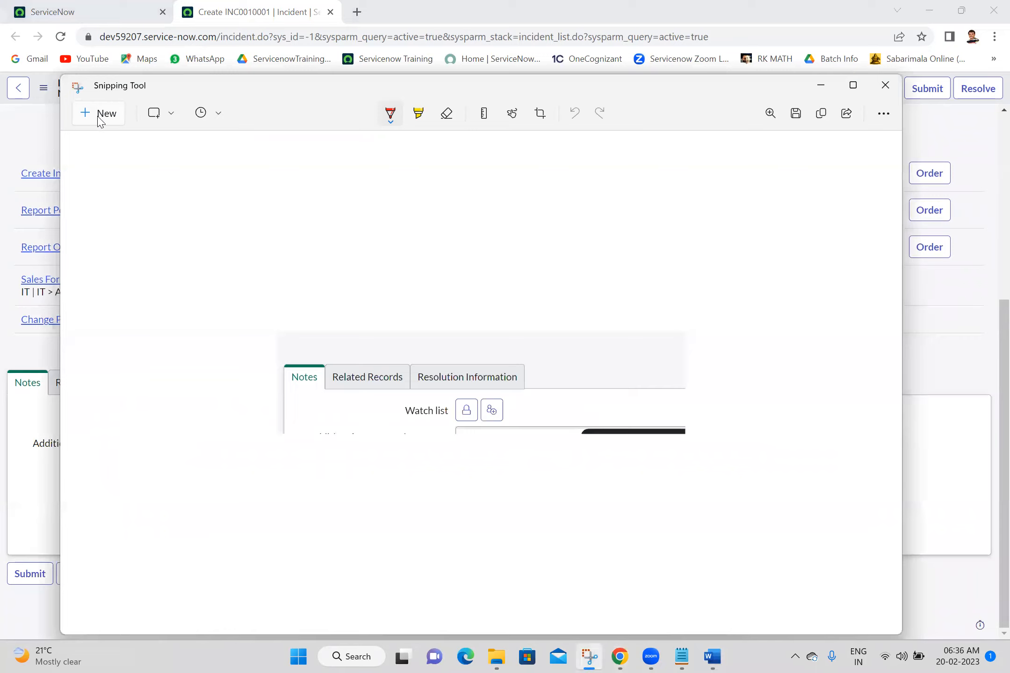
{"action": "left_click", "coordinate": [99, 114]}
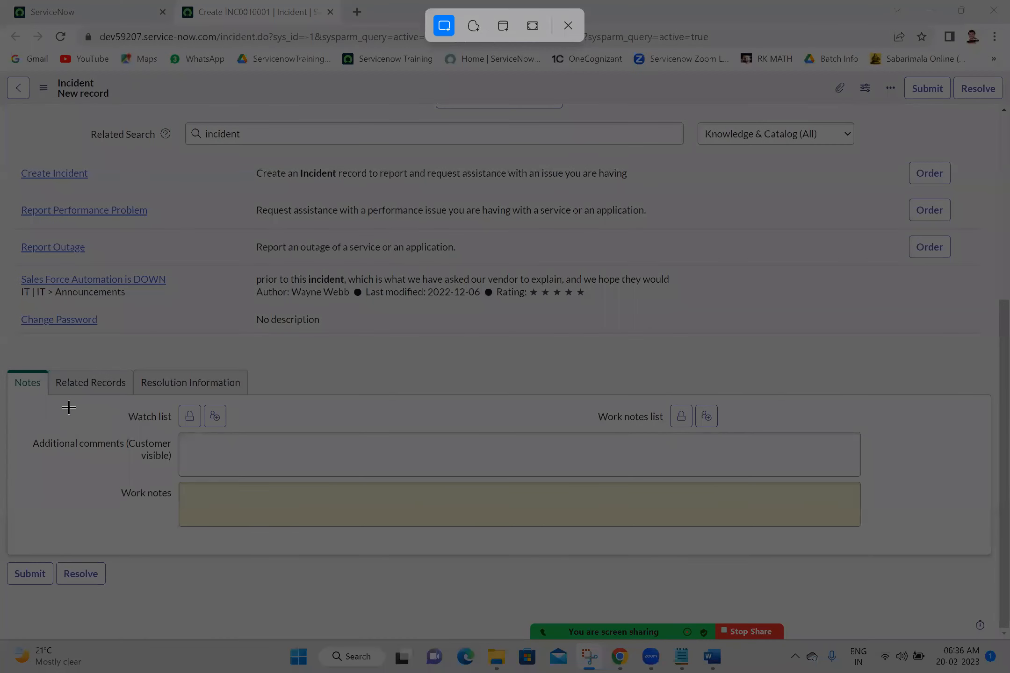
{"action": "left_click_drag", "start_coordinate": [61, 402], "coordinate": [977, 580]}
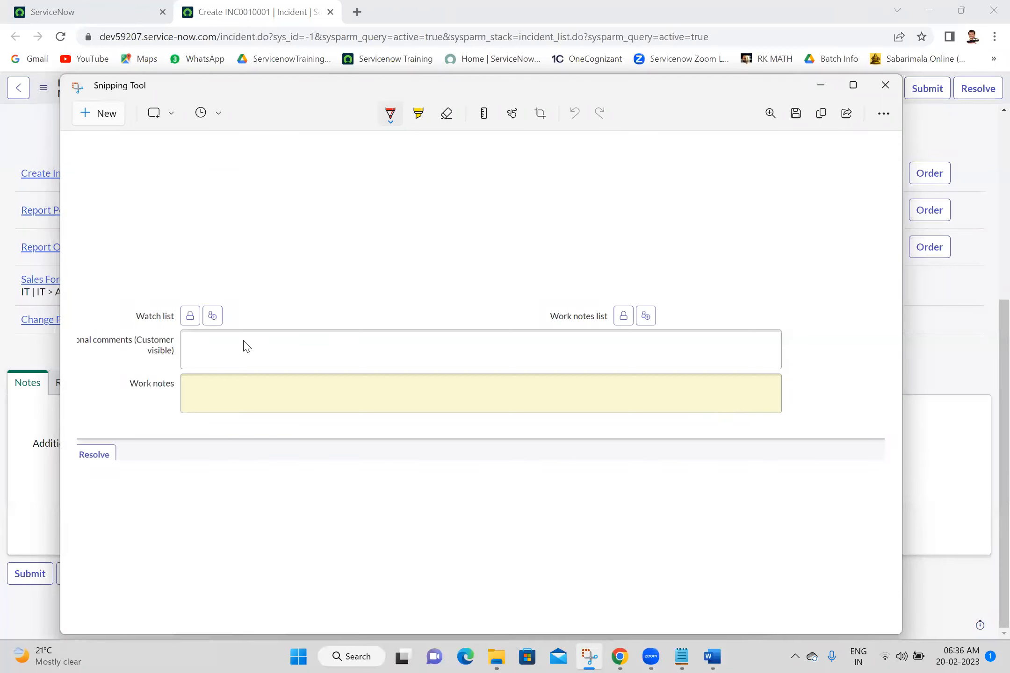
Mark Additional comments and Work notes with red strokes, circle Watch list and Work notes list on the snip, and minimize Snipping Tool.
{"action": "left_click_drag", "start_coordinate": [244, 346], "coordinate": [437, 351]}
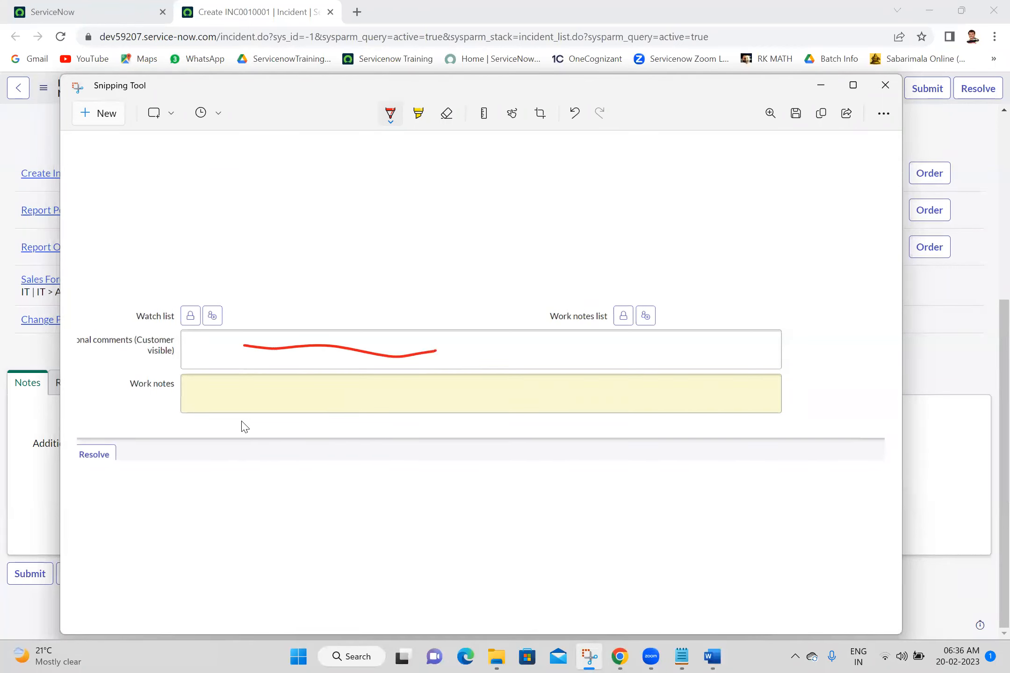
{"action": "left_click_drag", "start_coordinate": [210, 389], "coordinate": [420, 381]}
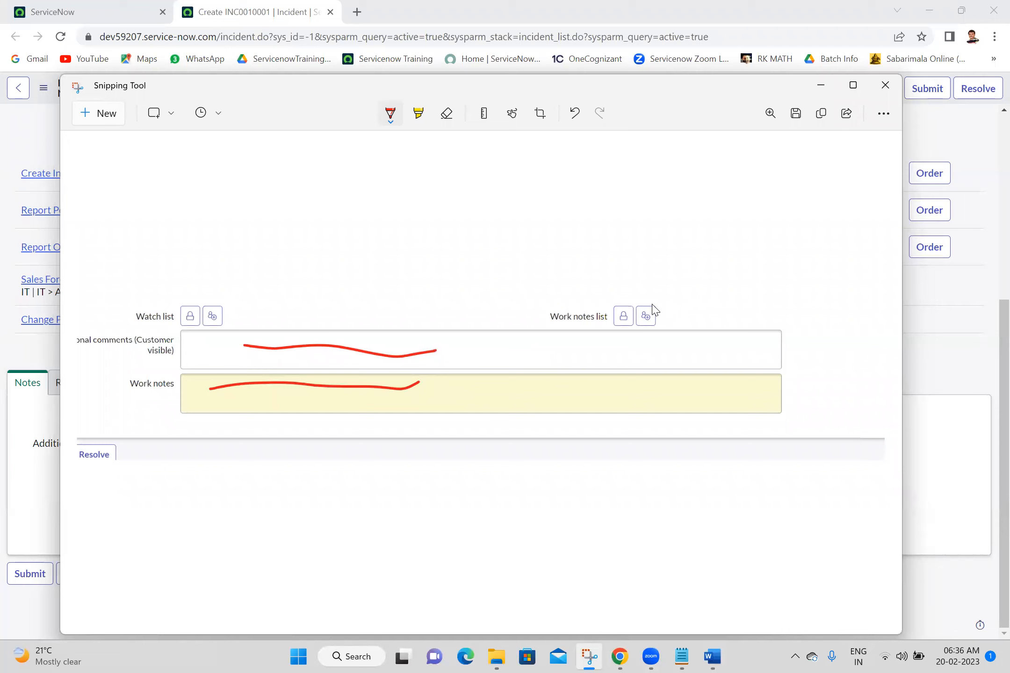
{"action": "mouse_move", "coordinate": [112, 307]}
{"action": "left_mouse_down"}
{"action": "mouse_move", "coordinate": [214, 286]}
{"action": "mouse_move", "coordinate": [220, 354]}
{"action": "mouse_move", "coordinate": [97, 326]}
{"action": "mouse_move", "coordinate": [128, 304]}
{"action": "left_mouse_up"}
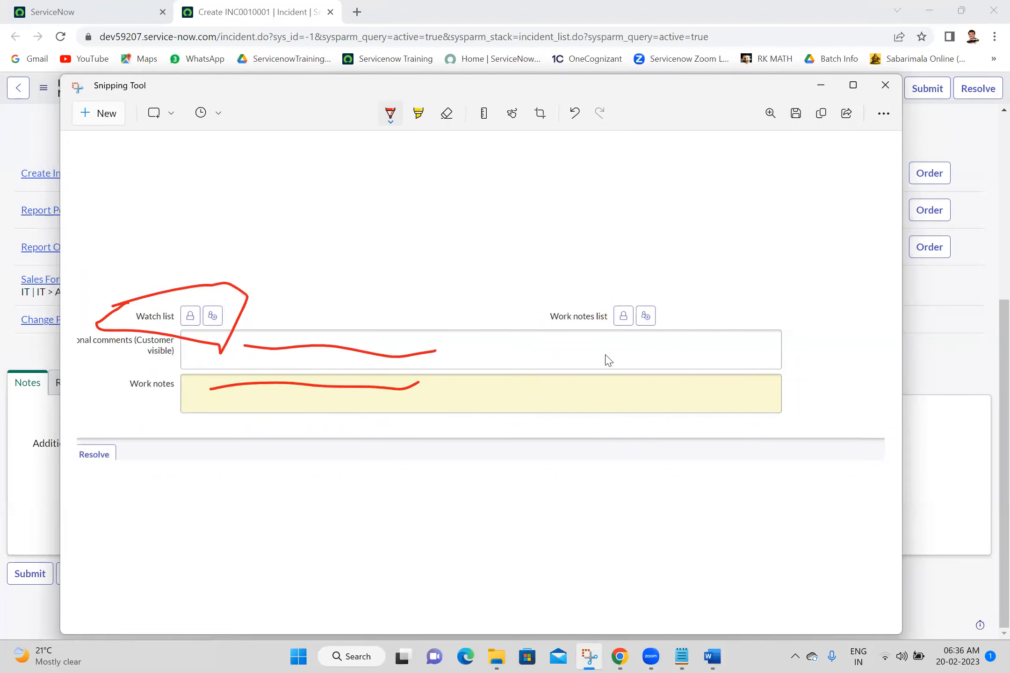
{"action": "mouse_move", "coordinate": [509, 292]}
{"action": "left_mouse_down"}
{"action": "mouse_move", "coordinate": [682, 301]}
{"action": "mouse_move", "coordinate": [545, 330]}
{"action": "mouse_move", "coordinate": [524, 291]}
{"action": "left_mouse_up"}
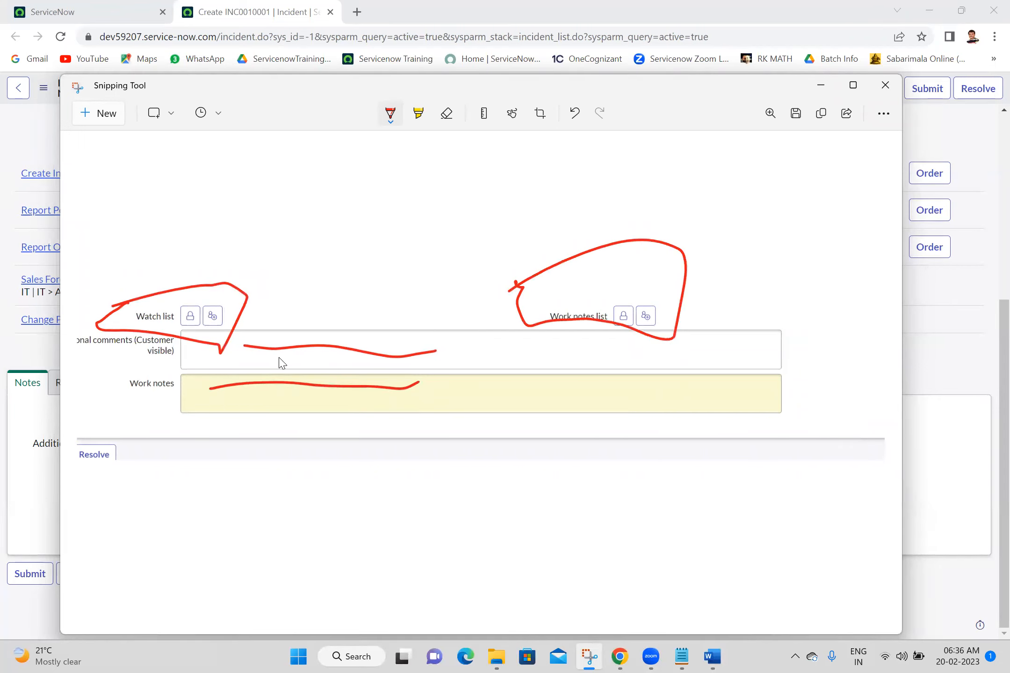
{"action": "left_click", "coordinate": [299, 375]}
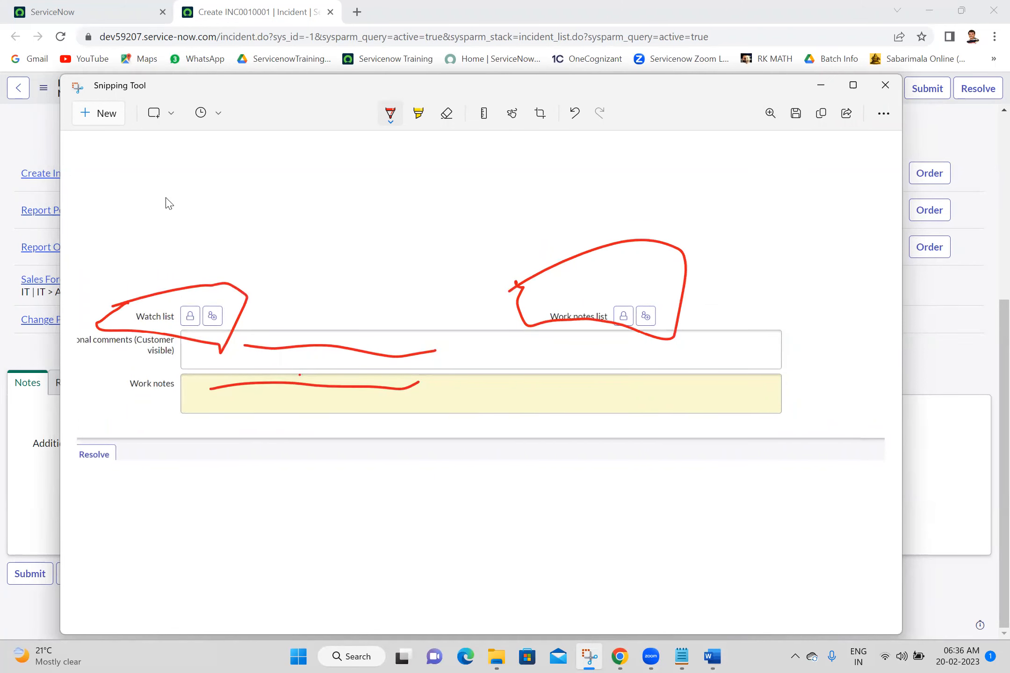
{"action": "left_click", "coordinate": [820, 86]}
From the ServiceNow home page, open the Incident module's Open list in a new browser tab and open record INC0009009.
{"action": "left_click", "coordinate": [126, 6]}
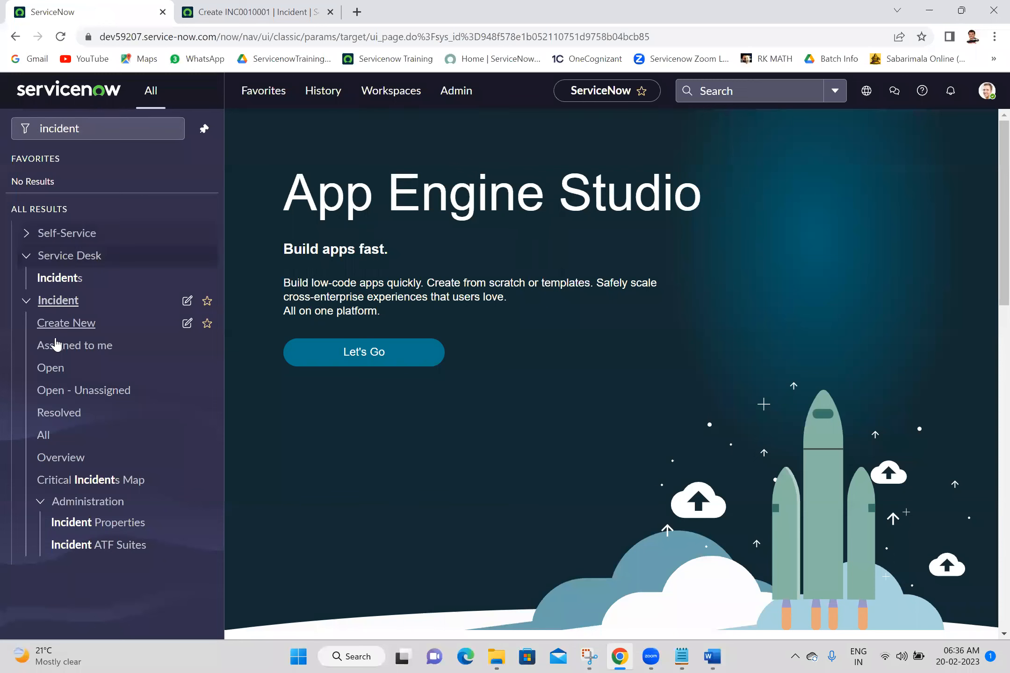
{"action": "middle_click", "coordinate": [51, 374]}
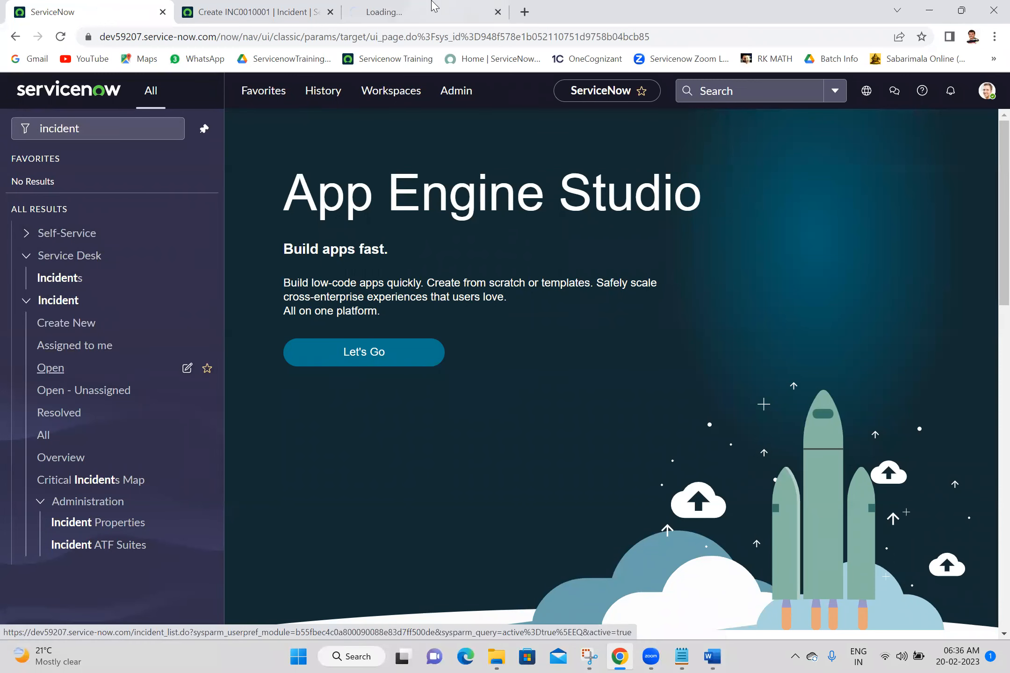
{"action": "left_click", "coordinate": [435, 6]}
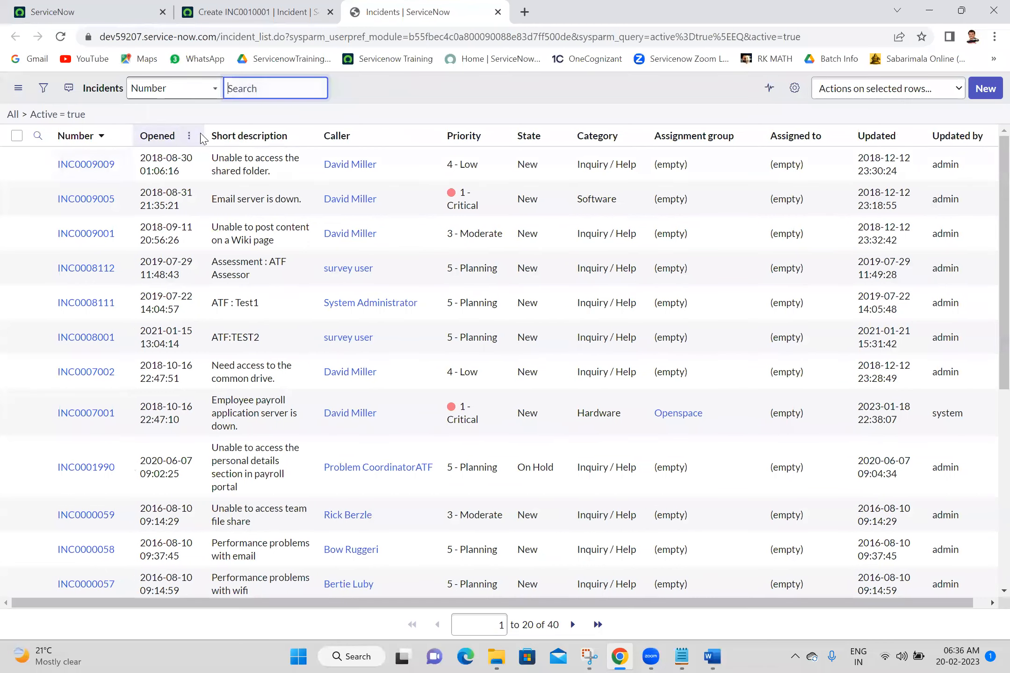
{"action": "left_click", "coordinate": [105, 171]}
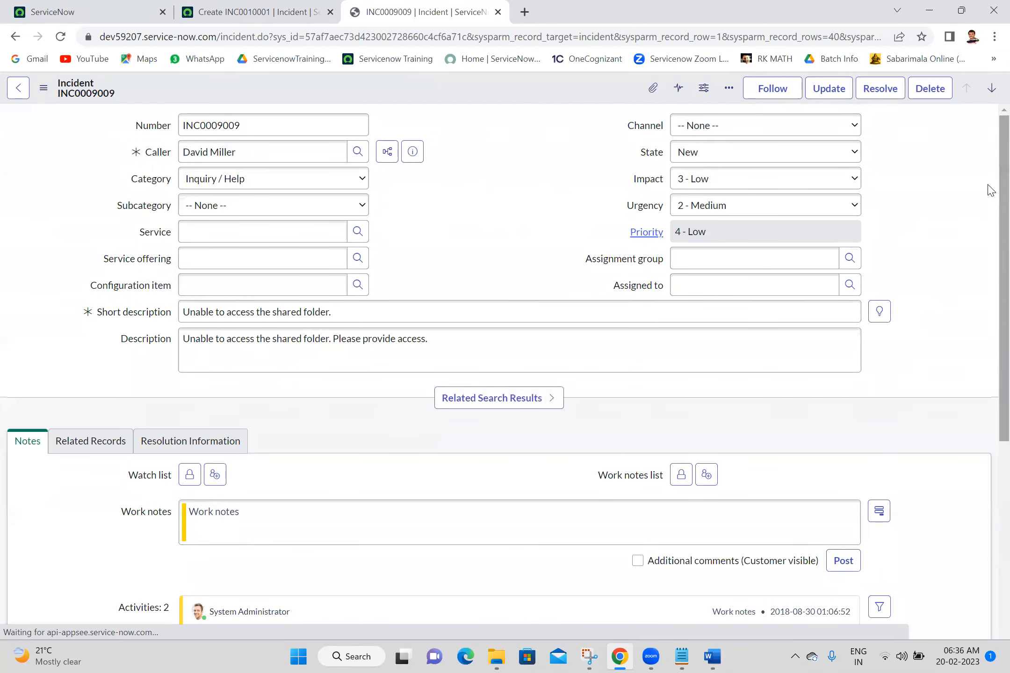
Capture a rectangular snip of the Activities section below the incident's work notes.
{"action": "scroll", "coordinate": [991, 189], "scroll_direction": "down", "scroll_amount": 6}
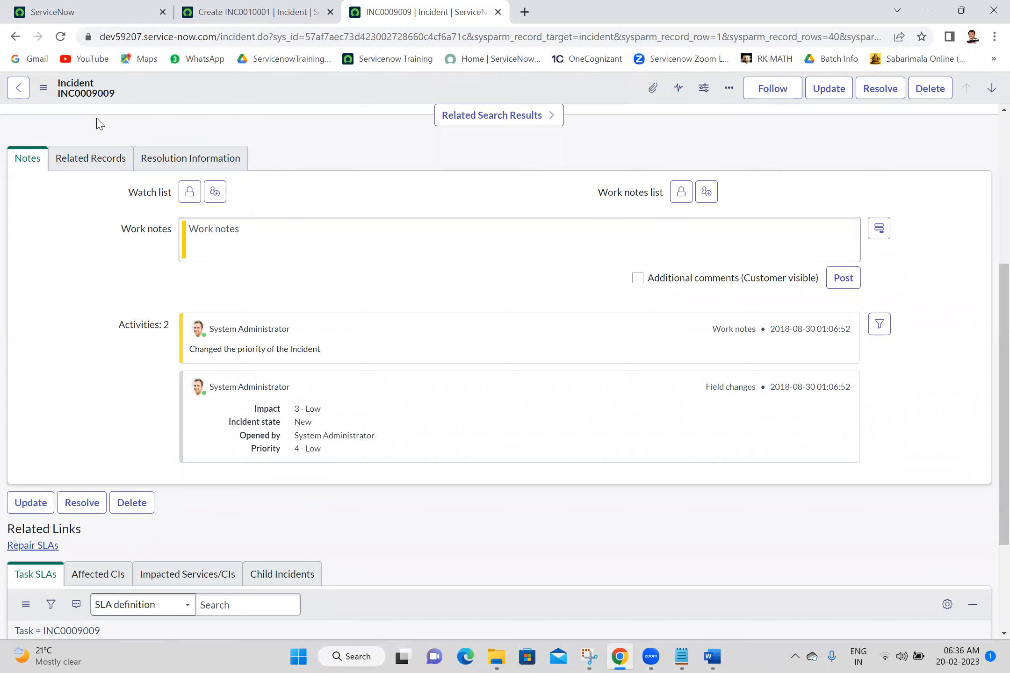
{"action": "key", "text": "super+shift+s"}
{"action": "left_click_drag", "start_coordinate": [92, 290], "coordinate": [914, 508]}
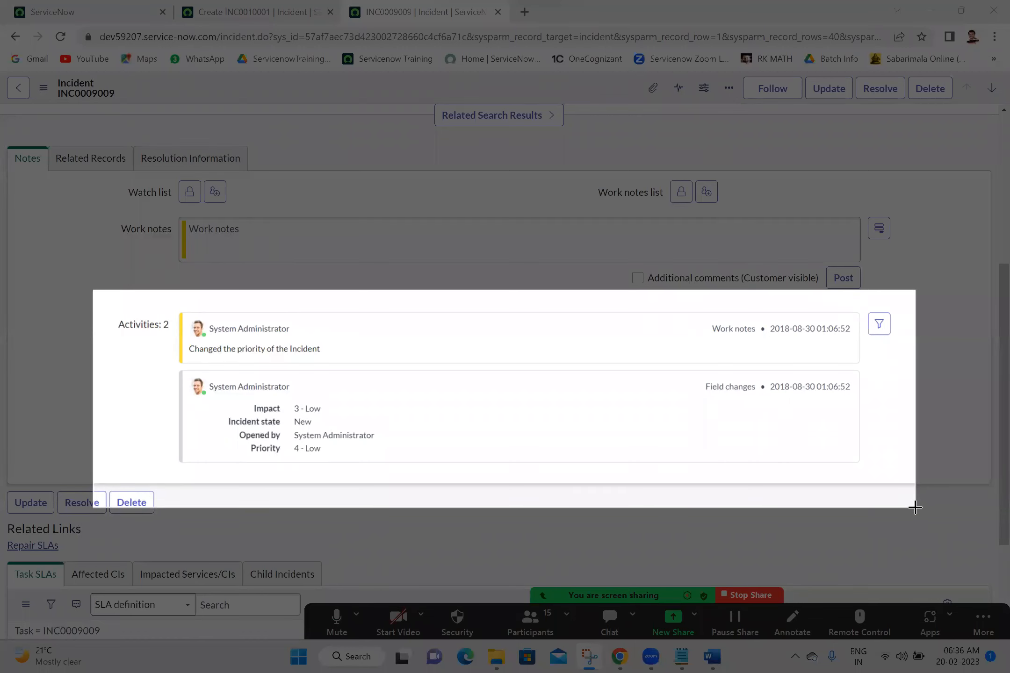
{"action": "left_click_drag", "start_coordinate": [915, 508], "coordinate": [915, 507]}
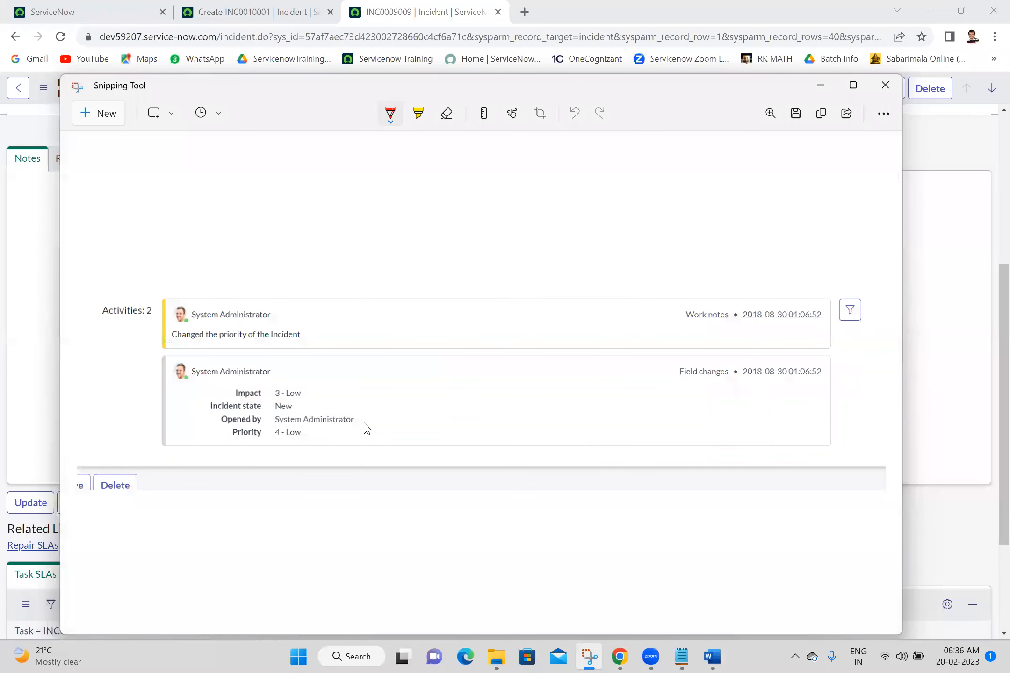
Capture a rectangular snip of the Update, Resolve and Delete buttons below the incident's Notes section.
{"action": "left_click", "coordinate": [100, 114]}
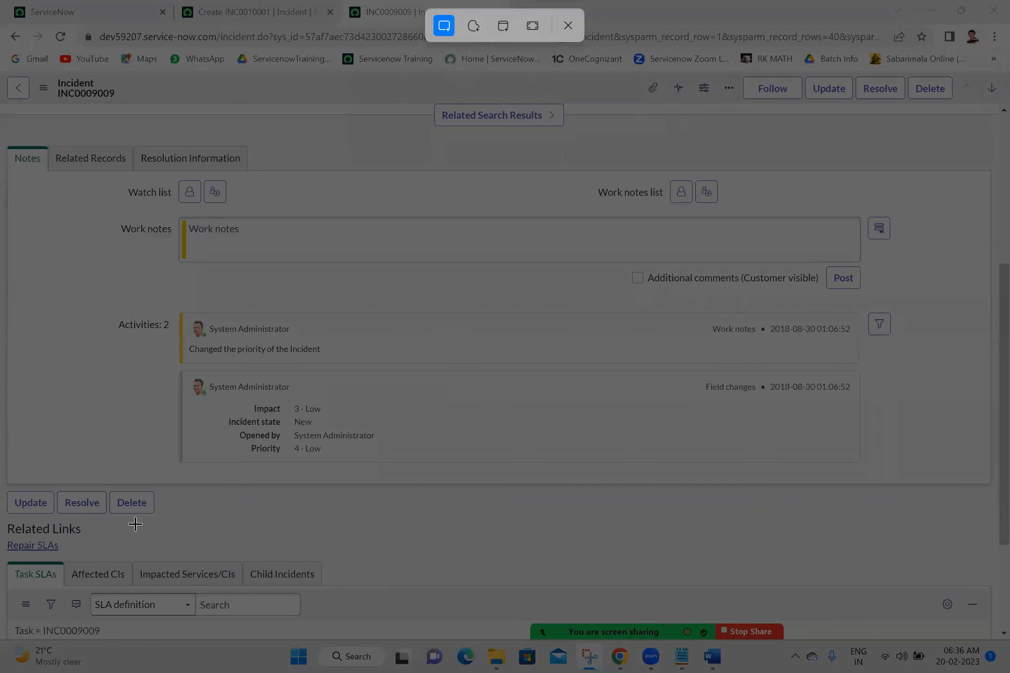
{"action": "key", "text": "Escape"}
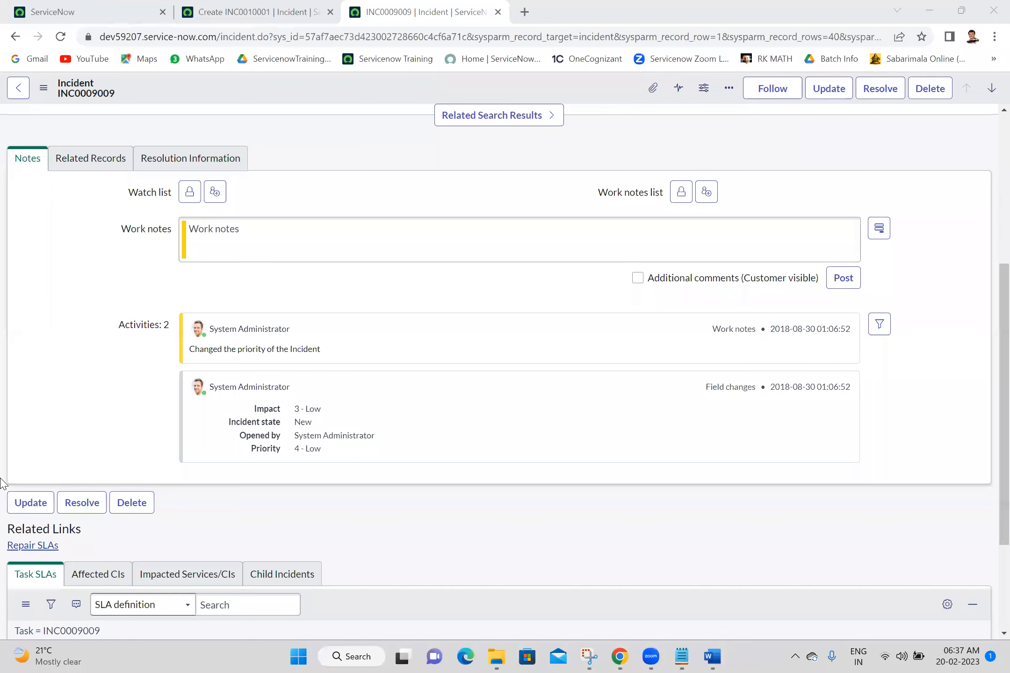
{"action": "left_click", "coordinate": [581, 657]}
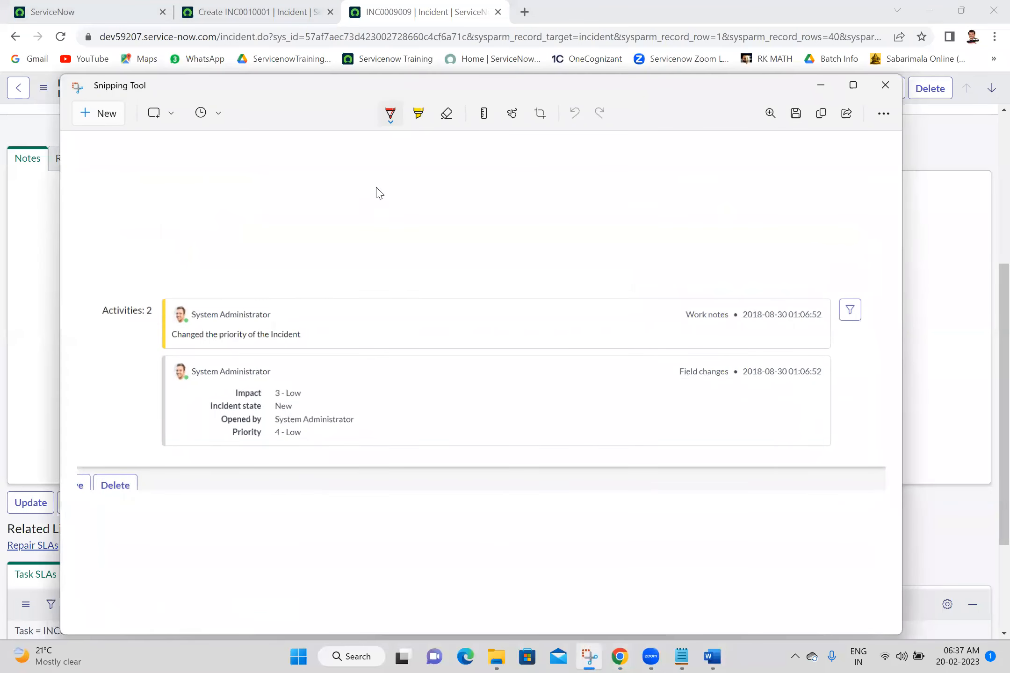
{"action": "left_click", "coordinate": [107, 113]}
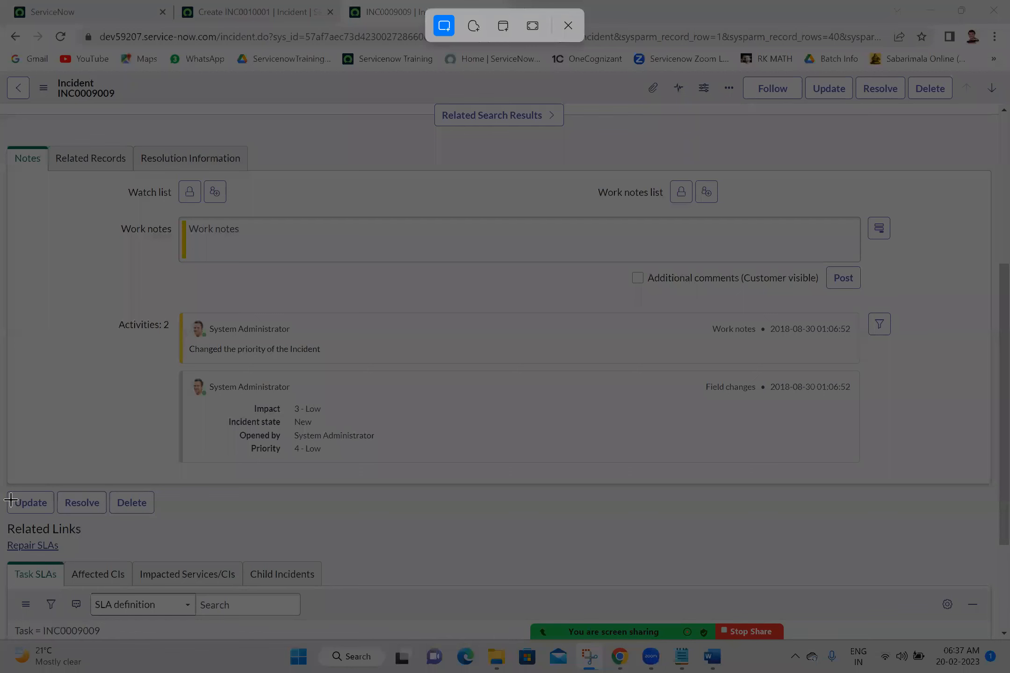
{"action": "left_click_drag", "start_coordinate": [1, 479], "coordinate": [215, 519]}
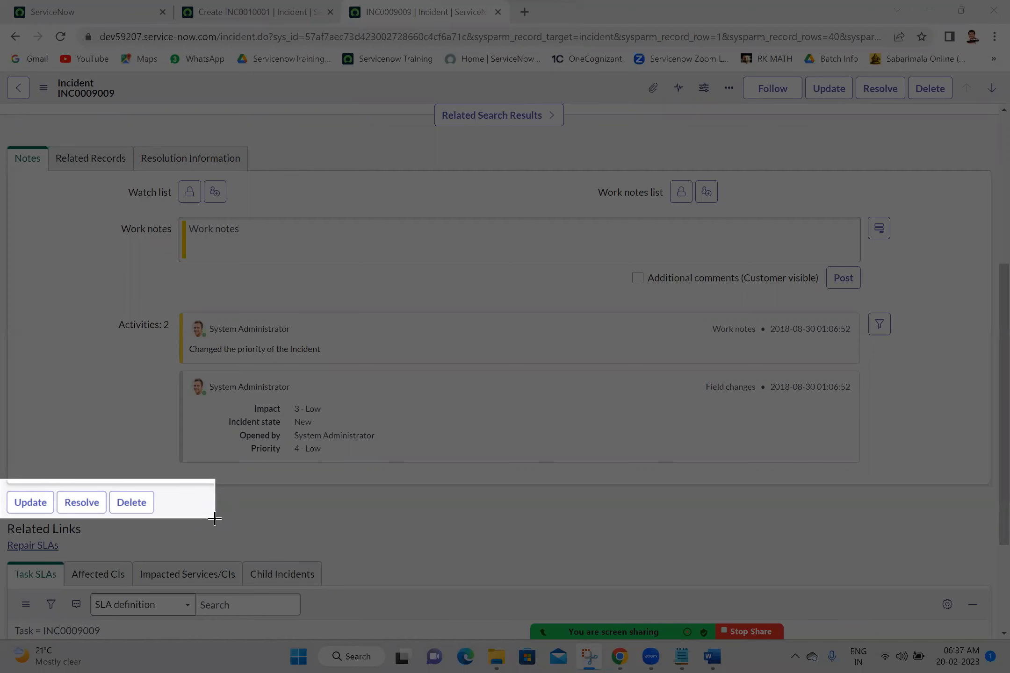
{"action": "left_click_drag", "start_coordinate": [215, 518], "coordinate": [214, 519]}
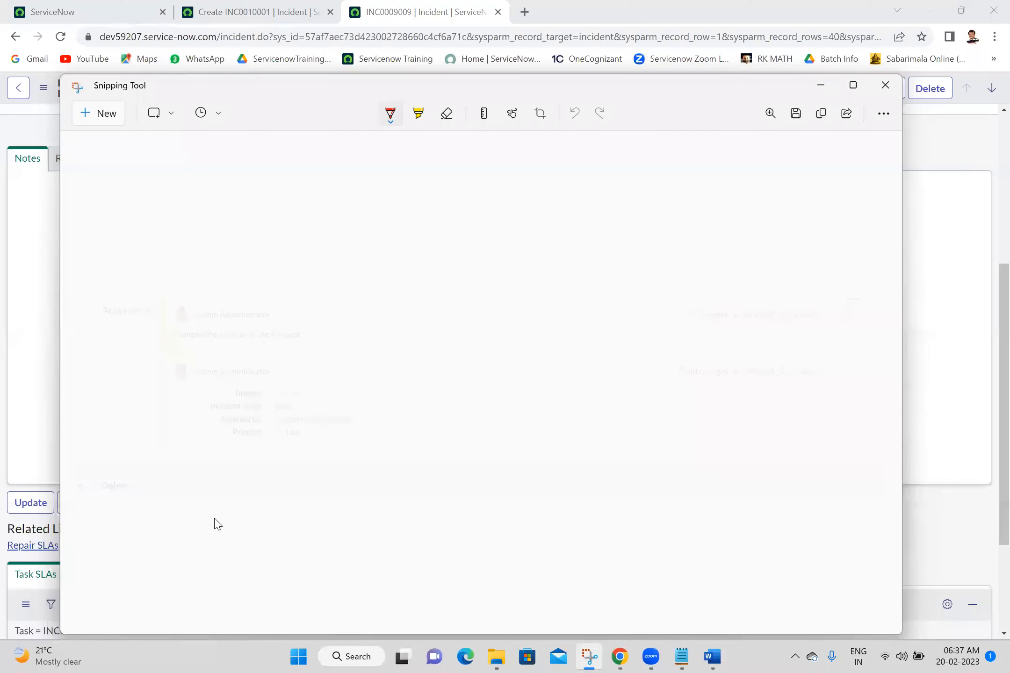
Capture a rectangular snip of the Related Links section with the Repair SLAs link.
{"action": "left_click", "coordinate": [99, 112]}
{"action": "left_click_drag", "start_coordinate": [1, 513], "coordinate": [133, 553]}
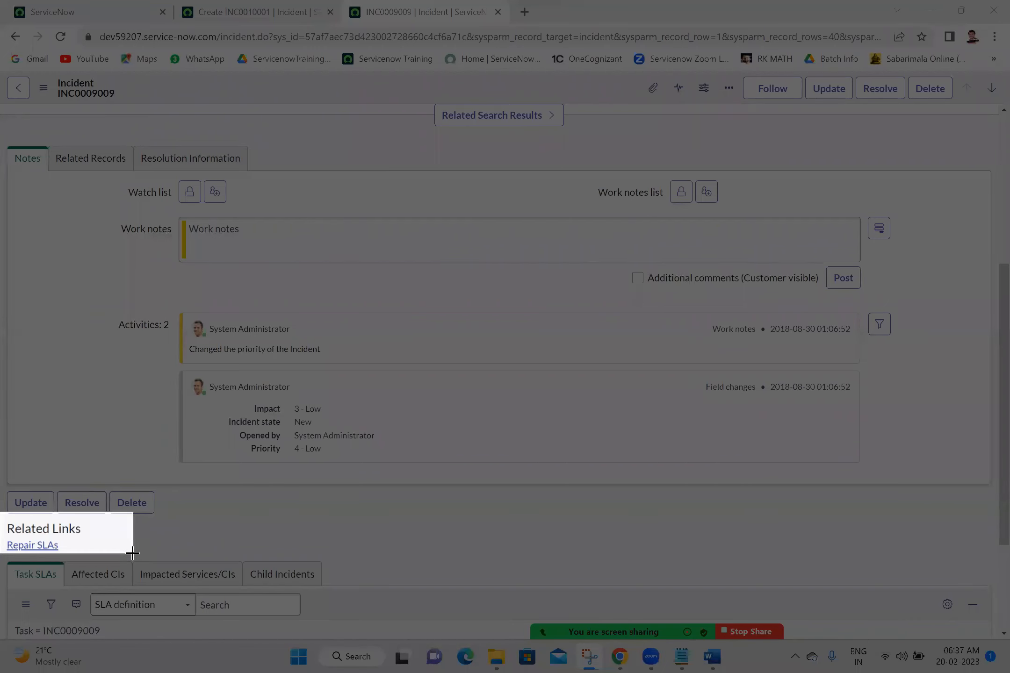
{"action": "left_click_drag", "start_coordinate": [132, 553], "coordinate": [132, 553]}
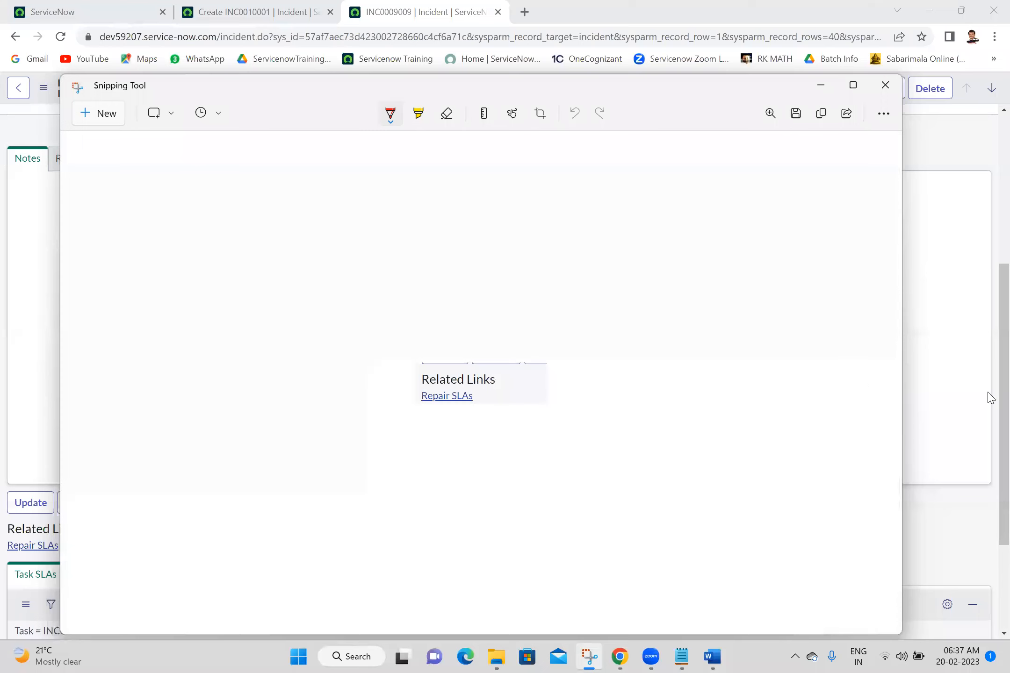
Return to the incident form and snip the related lists area showing Task SLAs, Affected CIs, Impacted Services/CIs and Child Incidents.
{"action": "left_click", "coordinate": [988, 415]}
{"action": "right_click", "coordinate": [989, 569]}
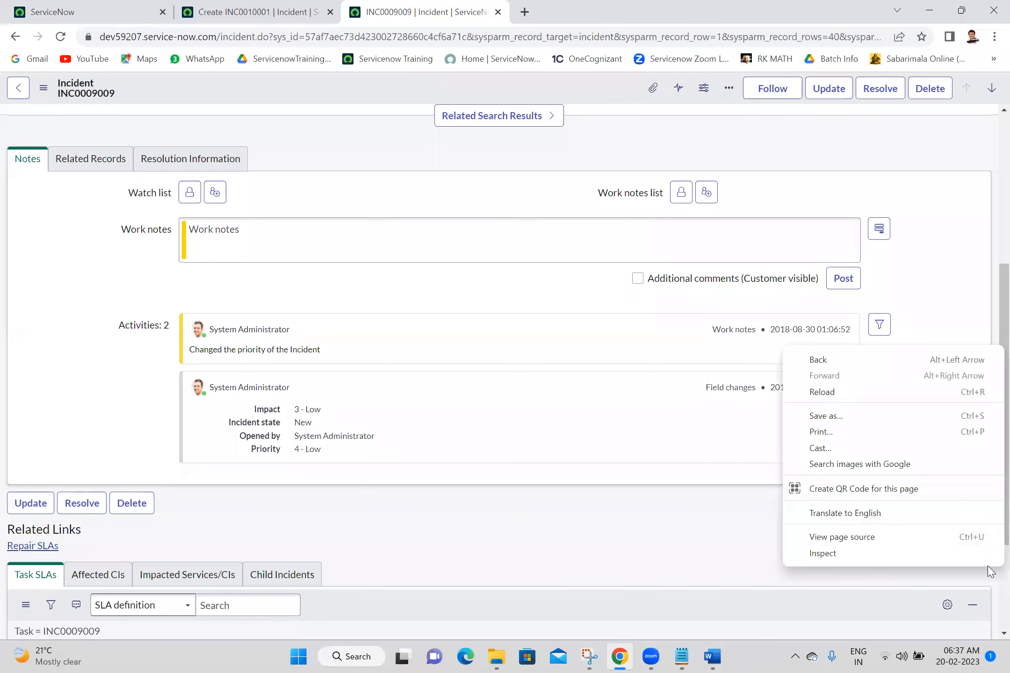
{"action": "left_click", "coordinate": [642, 533]}
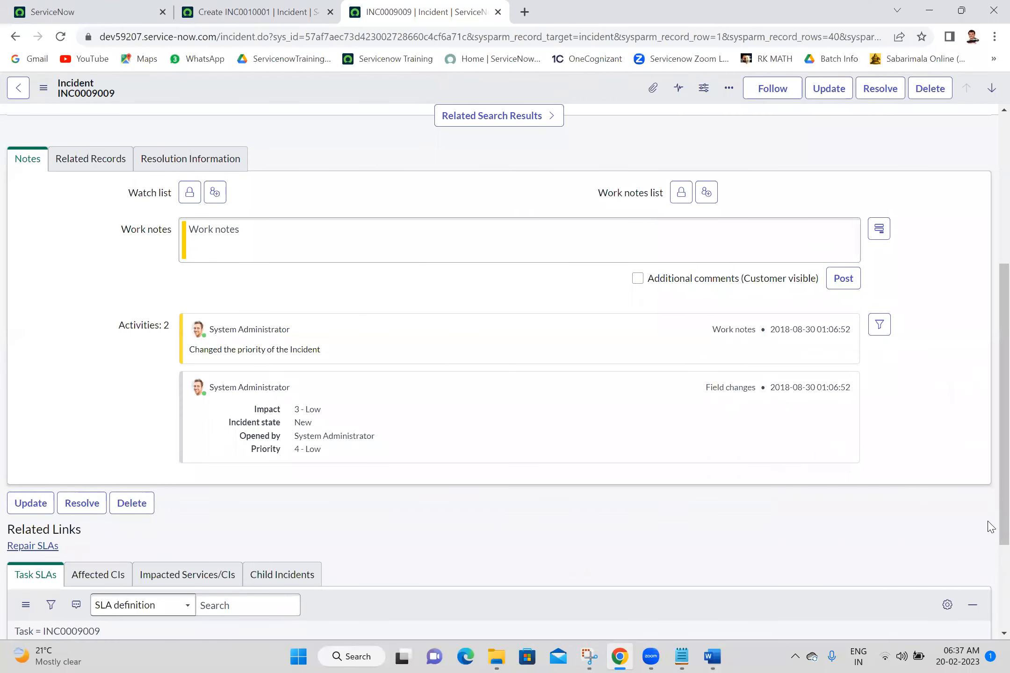
{"action": "scroll", "coordinate": [989, 570], "scroll_direction": "down", "scroll_amount": 3}
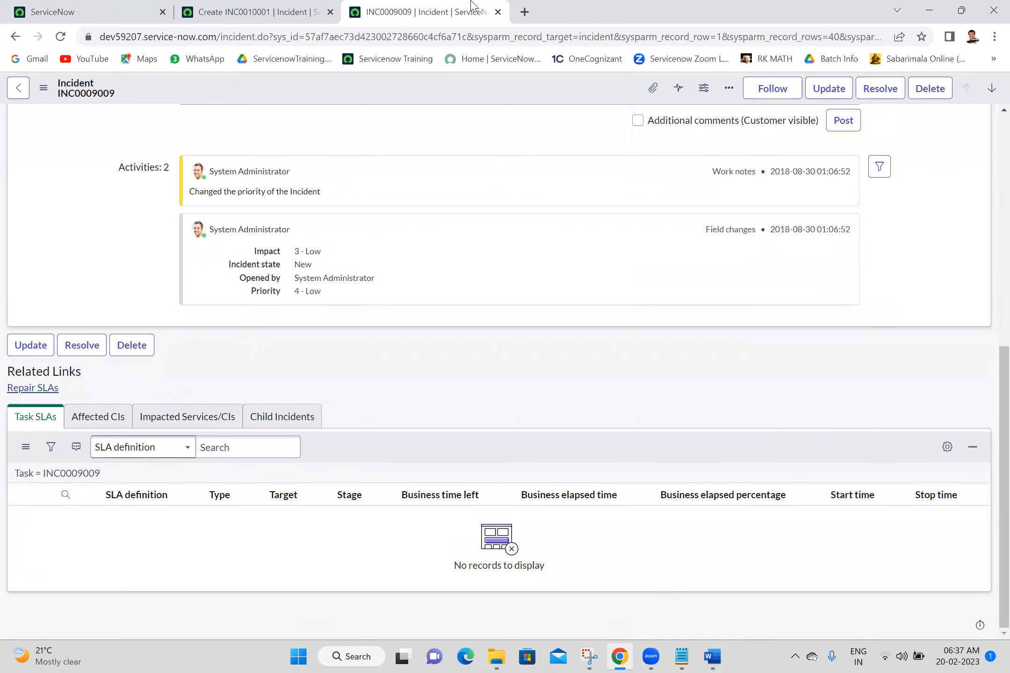
{"action": "key", "text": "shift+super+s"}
{"action": "left_click_drag", "start_coordinate": [10, 394], "coordinate": [657, 619]}
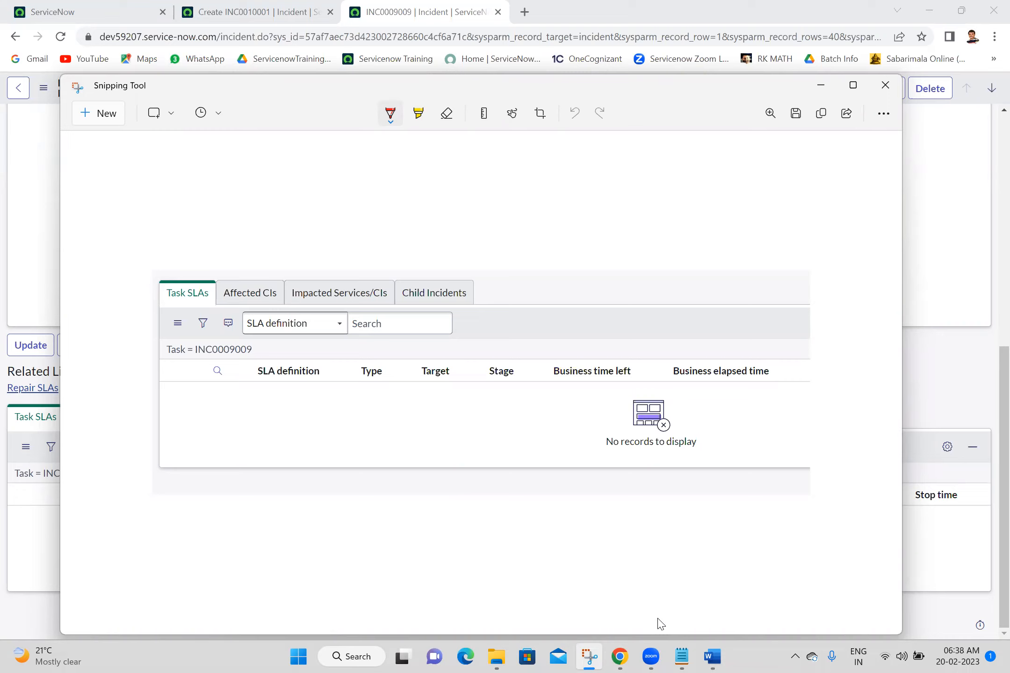
Return to the INC0009009 incident form and open its Form Layout configuration.
{"action": "left_click", "coordinate": [819, 92]}
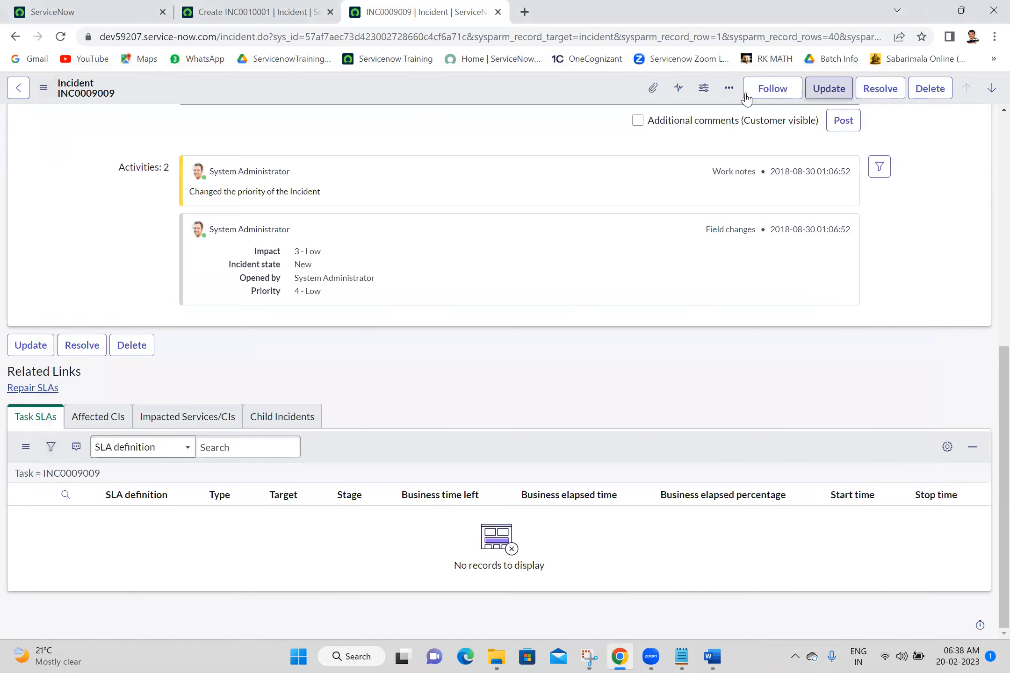
{"action": "right_click", "coordinate": [326, 91]}
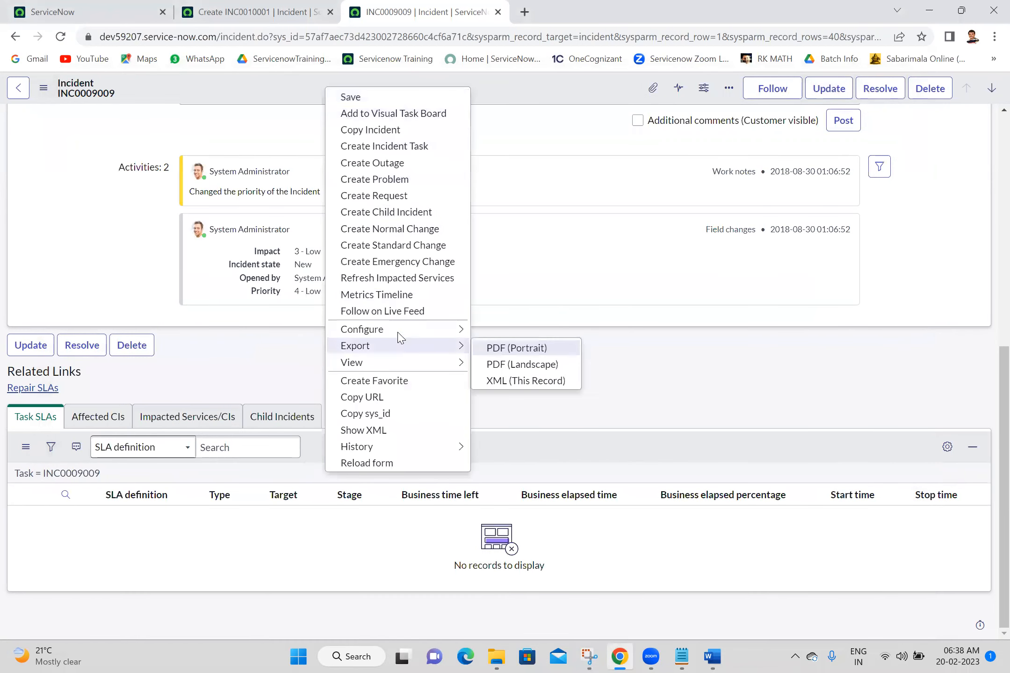
{"action": "mouse_move", "coordinate": [403, 331]}
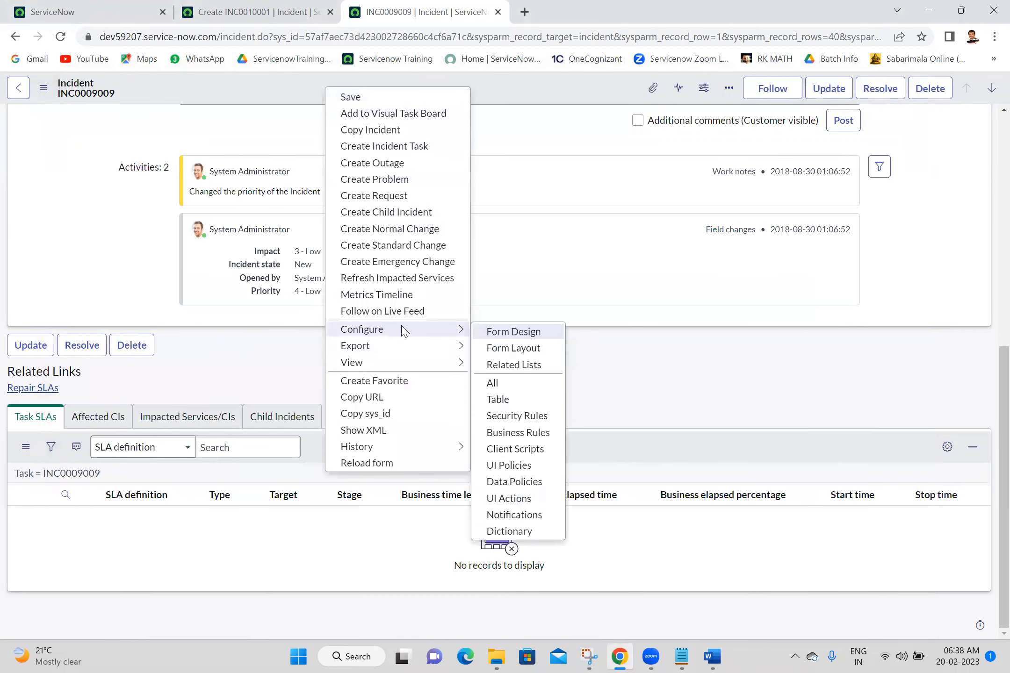
{"action": "left_click", "coordinate": [515, 348]}
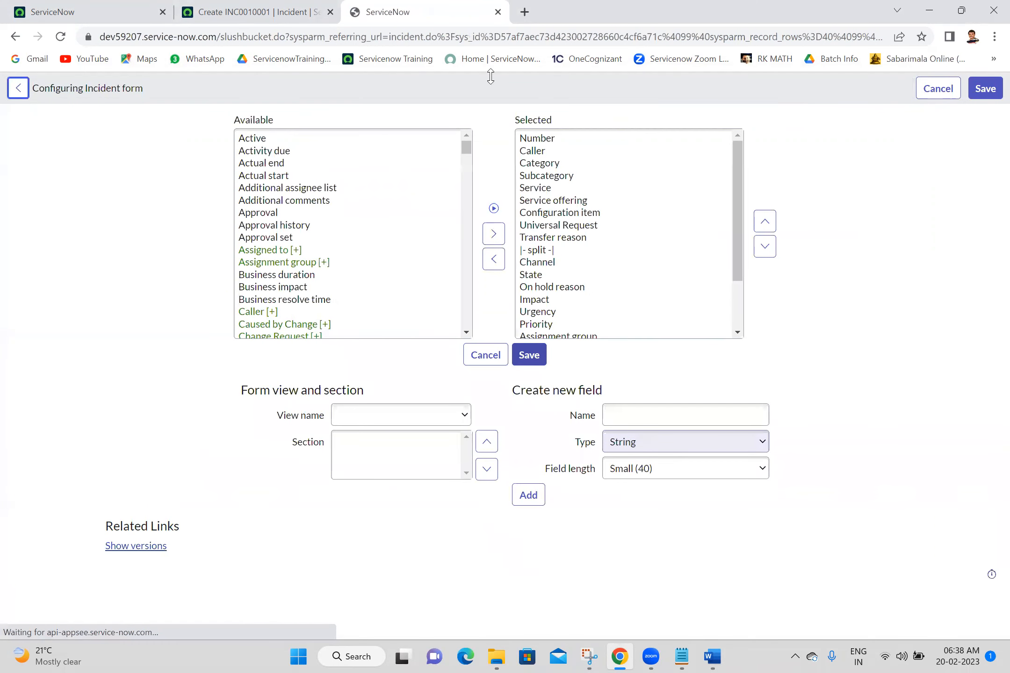
Capture a rectangular snip of the form layout's Available and Selected field lists with their arrows and Save and Cancel buttons.
{"action": "key", "text": "alt+Tab"}
{"action": "left_click", "coordinate": [102, 110]}
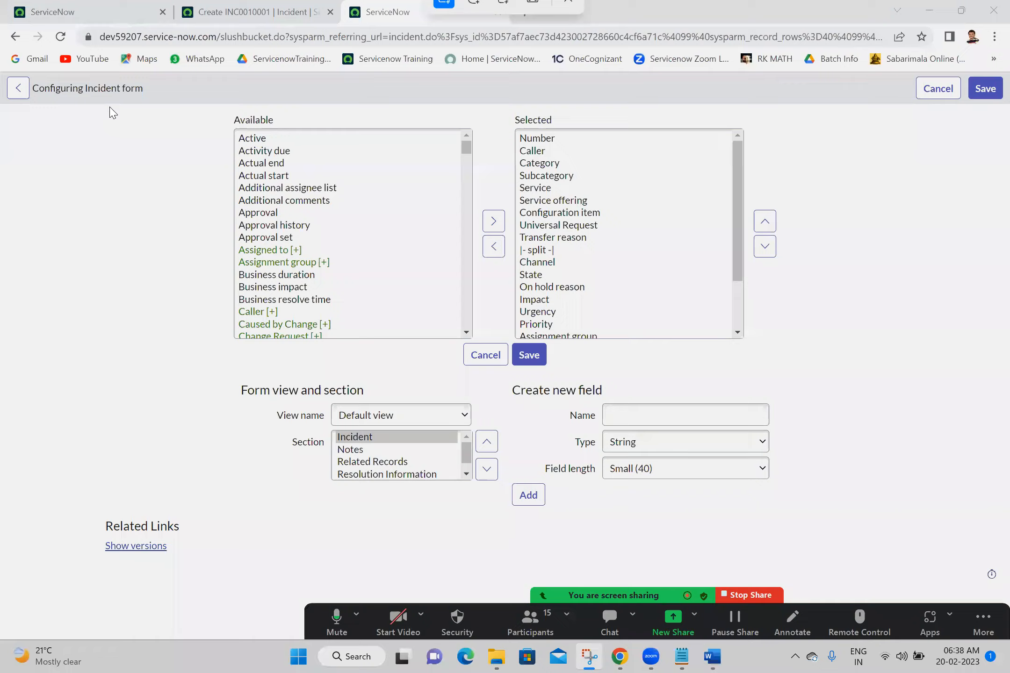
{"action": "left_click_drag", "start_coordinate": [182, 92], "coordinate": [827, 392]}
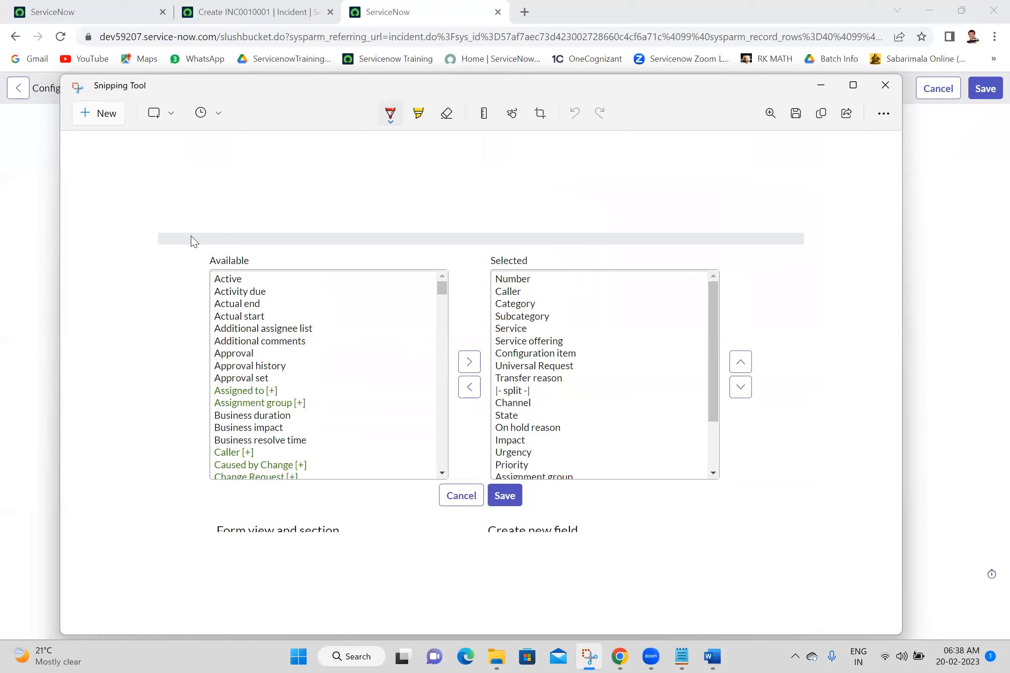
Circle the Available heading and the Selected field list in red pen on the snip.
{"action": "mouse_move", "coordinate": [190, 235]}
{"action": "left_mouse_down"}
{"action": "mouse_move", "coordinate": [212, 295]}
{"action": "mouse_move", "coordinate": [201, 227]}
{"action": "mouse_move", "coordinate": [218, 229]}
{"action": "left_mouse_up"}
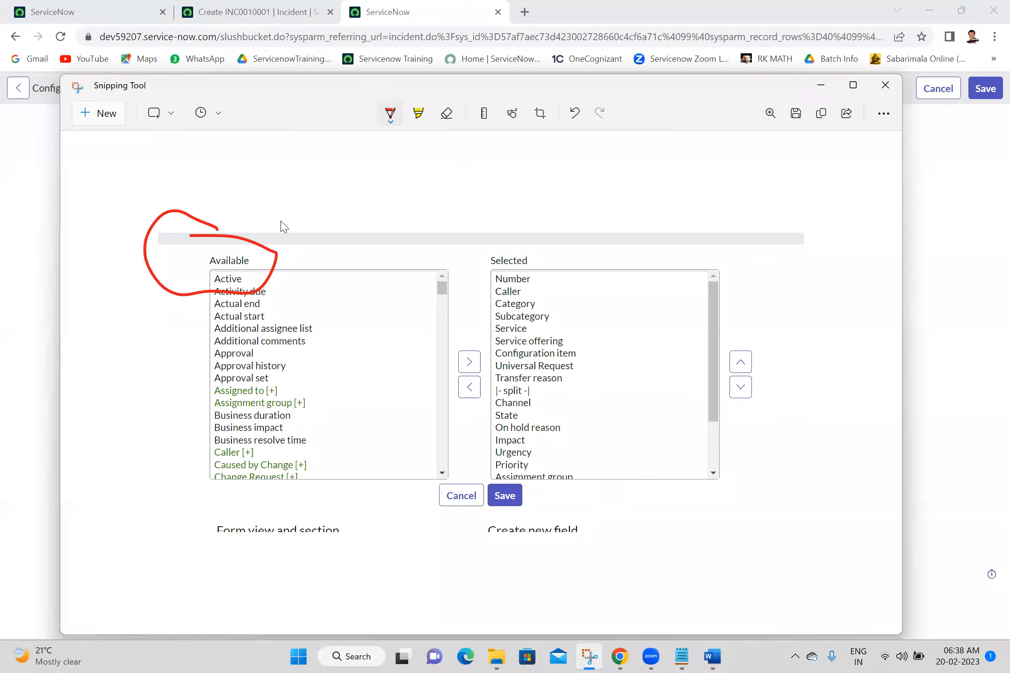
{"action": "mouse_move", "coordinate": [456, 220]}
{"action": "left_mouse_down"}
{"action": "mouse_move", "coordinate": [847, 431]}
{"action": "mouse_move", "coordinate": [512, 381]}
{"action": "mouse_move", "coordinate": [474, 213]}
{"action": "left_mouse_up"}
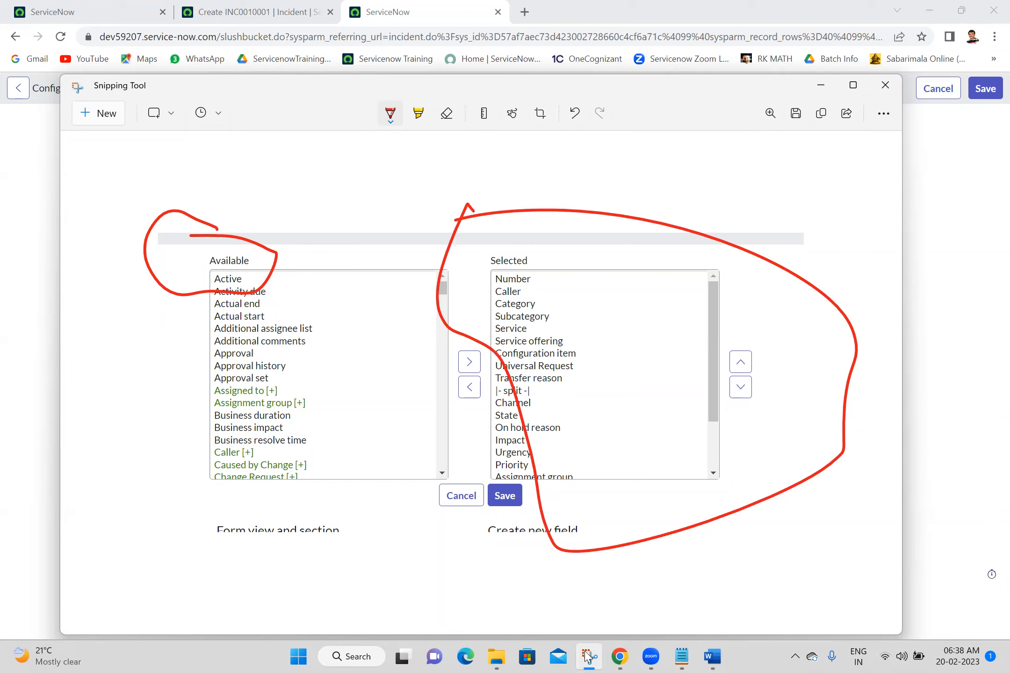
{"action": "left_click", "coordinate": [379, 544]}
{"action": "left_click", "coordinate": [102, 120]}
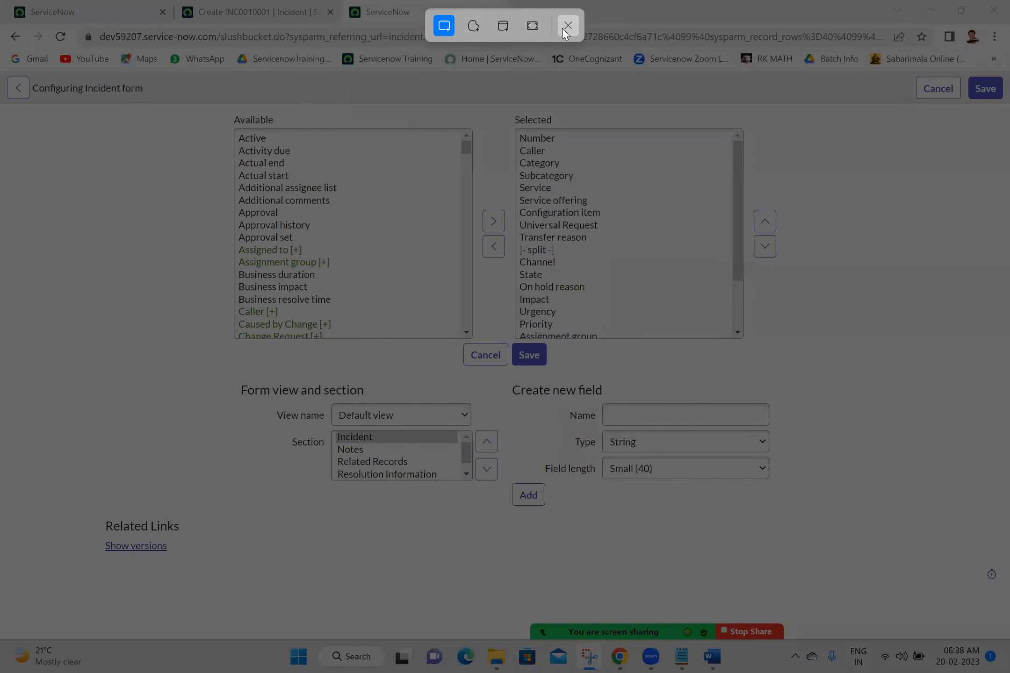
{"action": "left_click", "coordinate": [567, 22]}
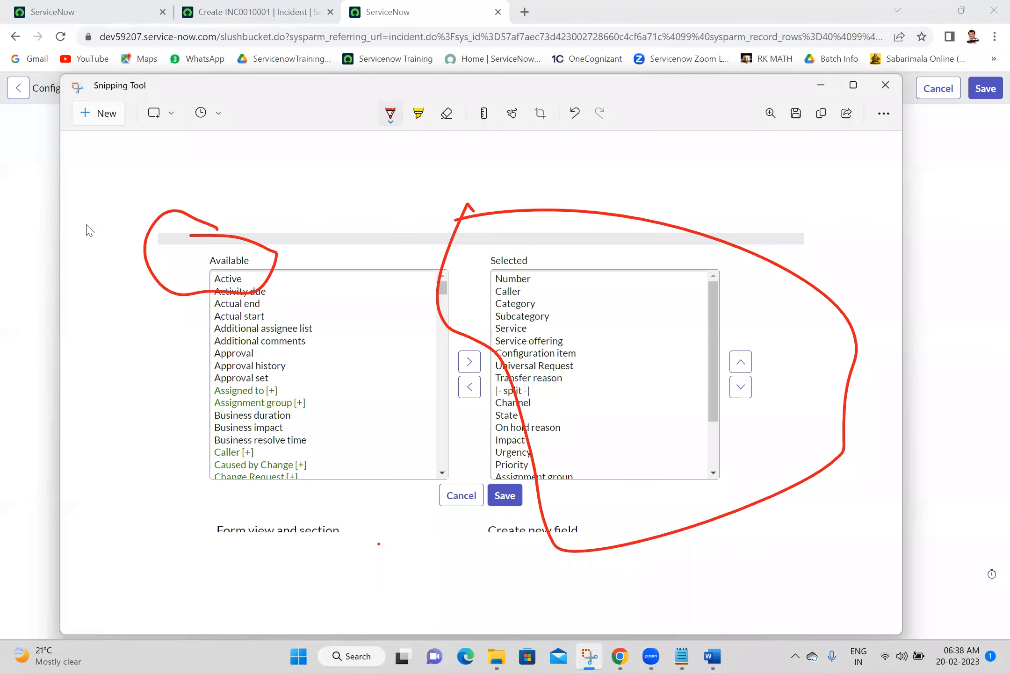
Go back to the incident form without saving the layout and show its Child Incidents related list.
{"action": "left_click", "coordinate": [26, 208]}
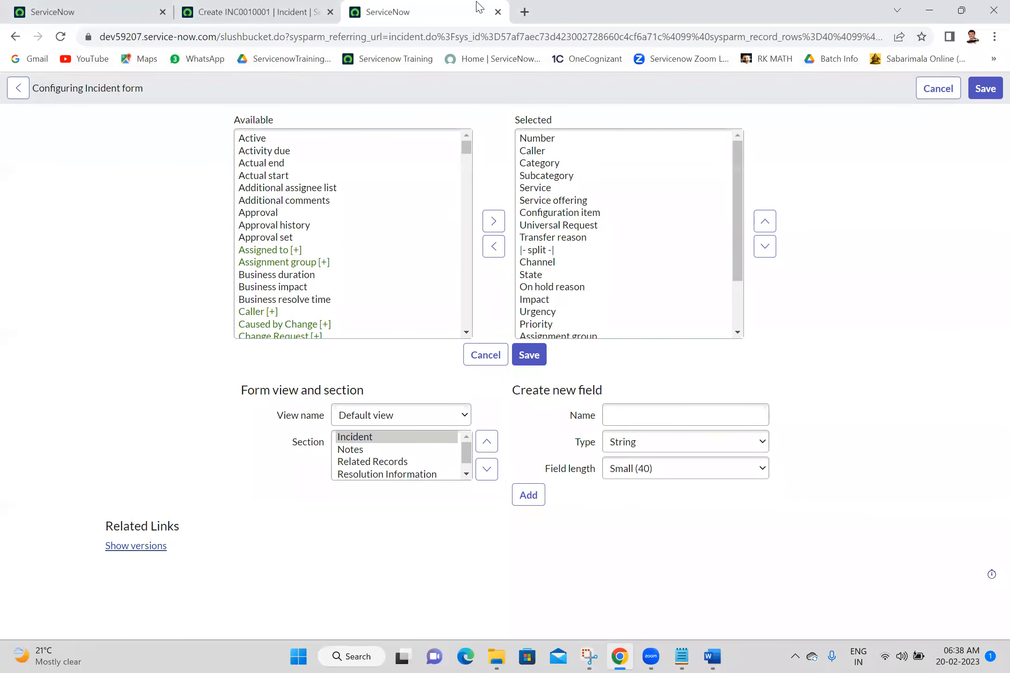
{"action": "left_click", "coordinate": [15, 37]}
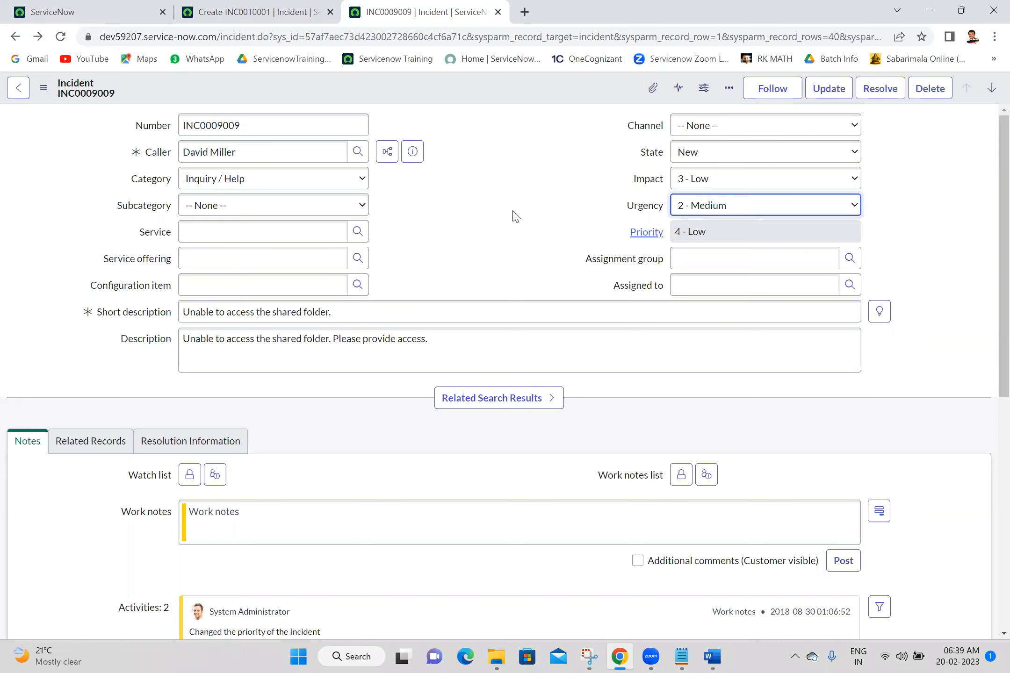
{"action": "scroll", "coordinate": [988, 463], "scroll_direction": "down", "scroll_amount": 6}
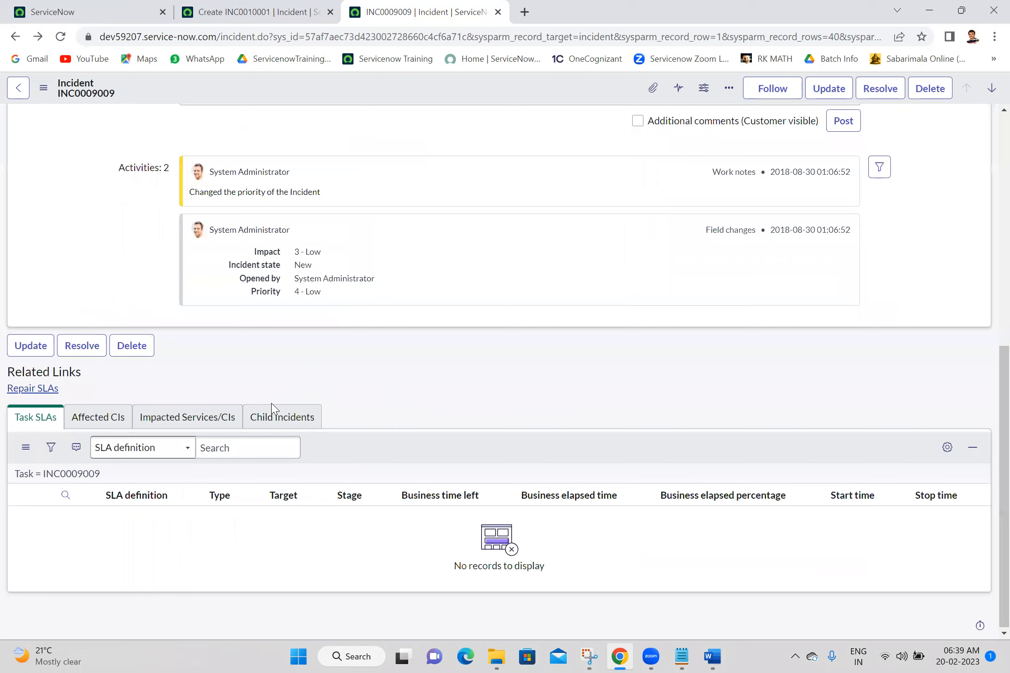
{"action": "left_click", "coordinate": [277, 417]}
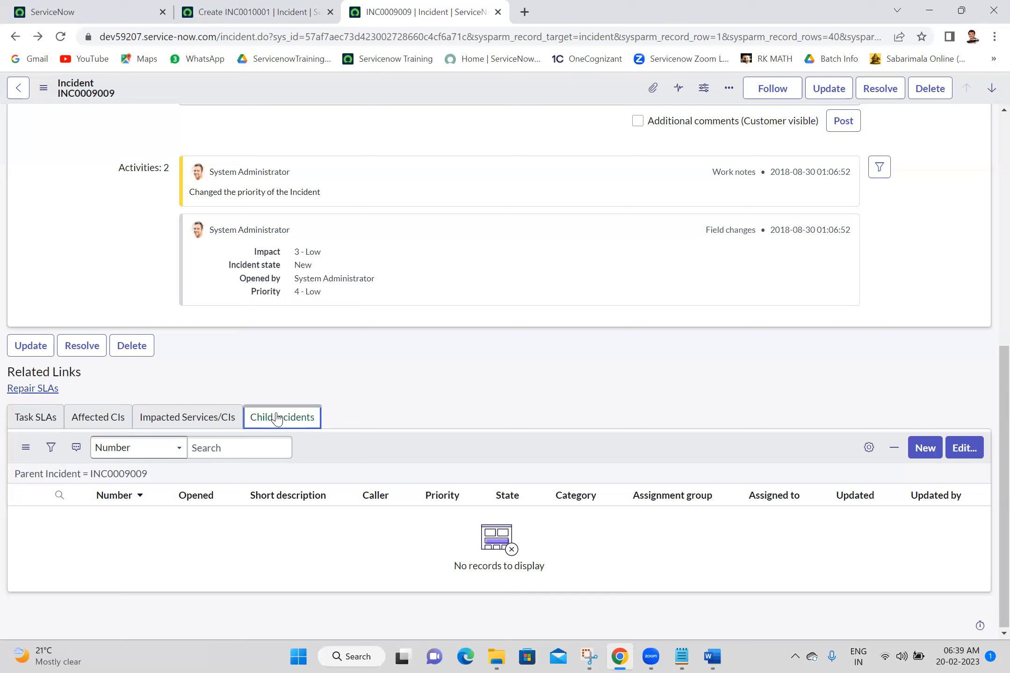
Close all browser tabs except the main ServiceNow one and open the list of all incidents in a new tab.
{"action": "left_click", "coordinate": [252, 11]}
{"action": "left_click", "coordinate": [96, 10]}
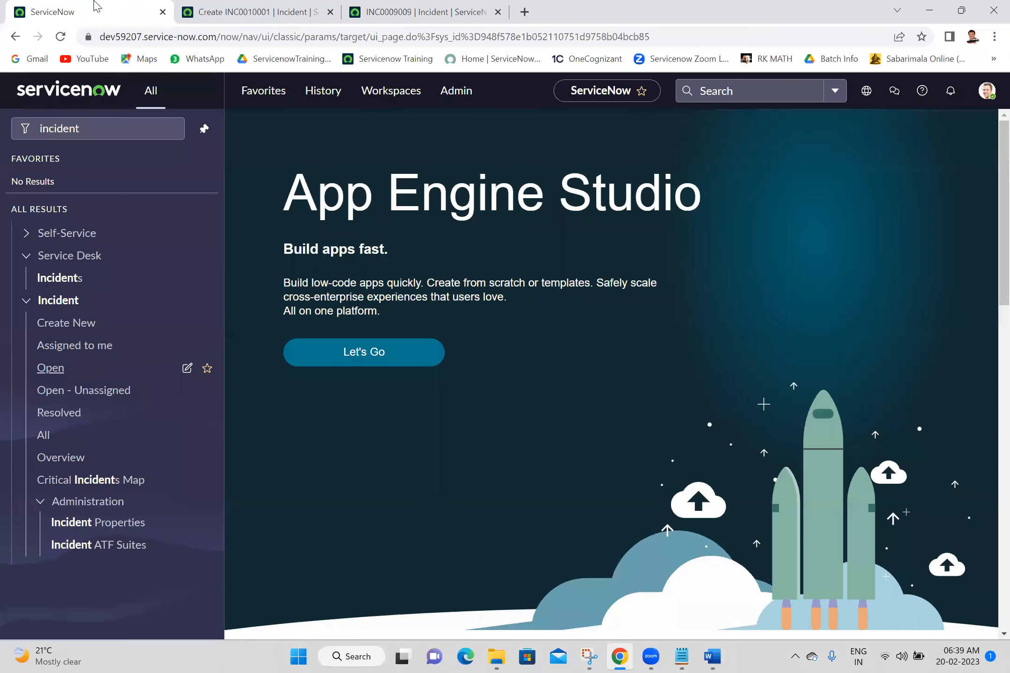
{"action": "right_click", "coordinate": [96, 10]}
{"action": "left_click", "coordinate": [141, 200]}
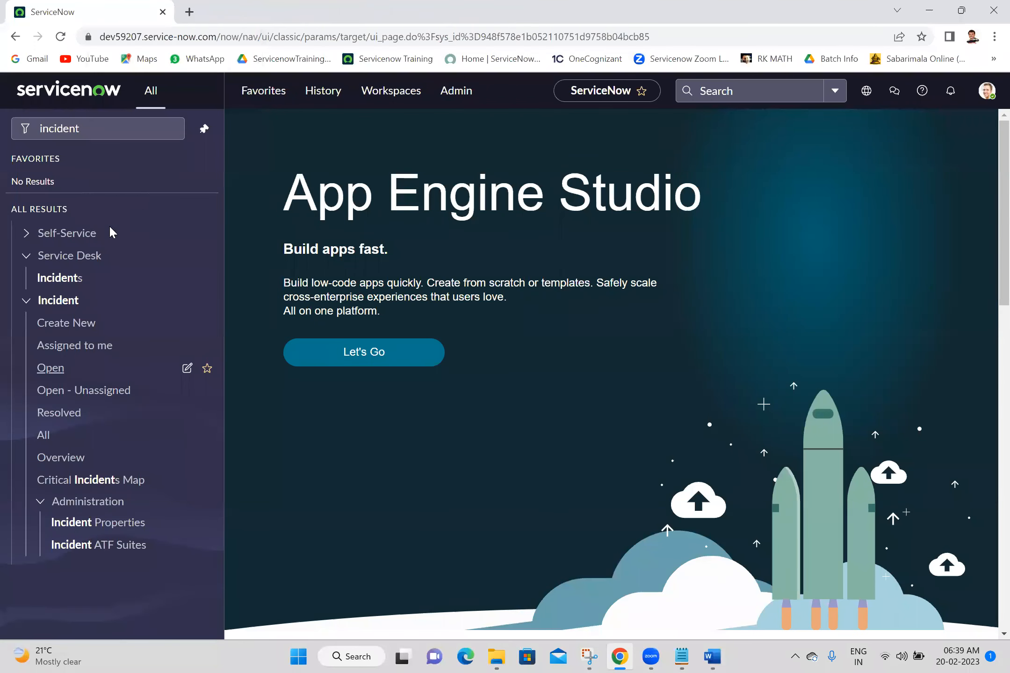
{"action": "left_click", "coordinate": [43, 436], "text": "ctrl"}
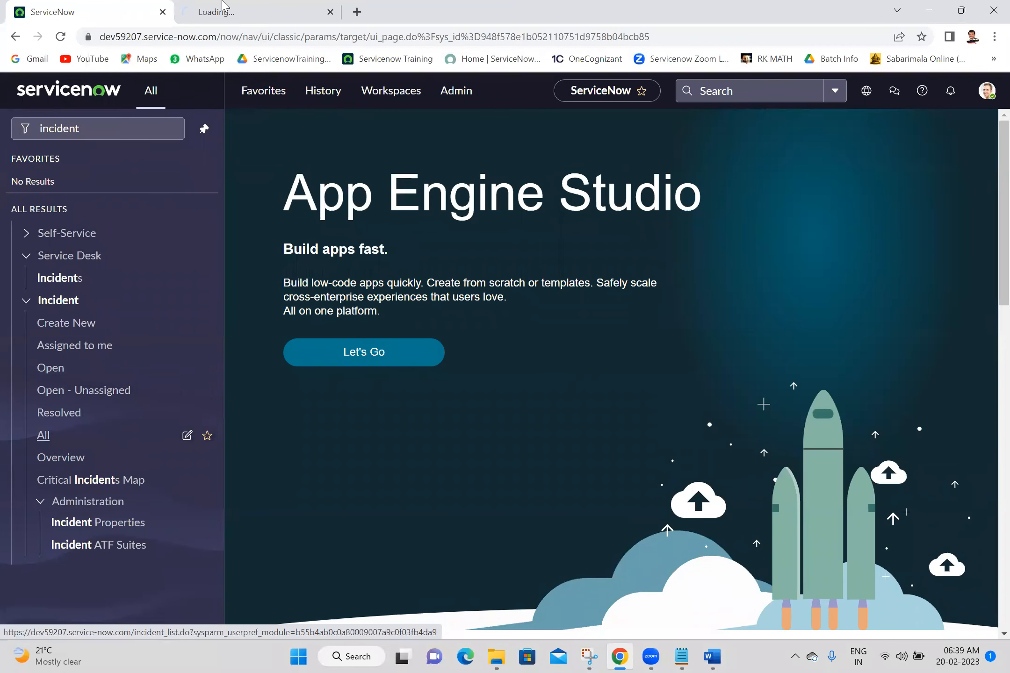
{"action": "left_click", "coordinate": [221, 9]}
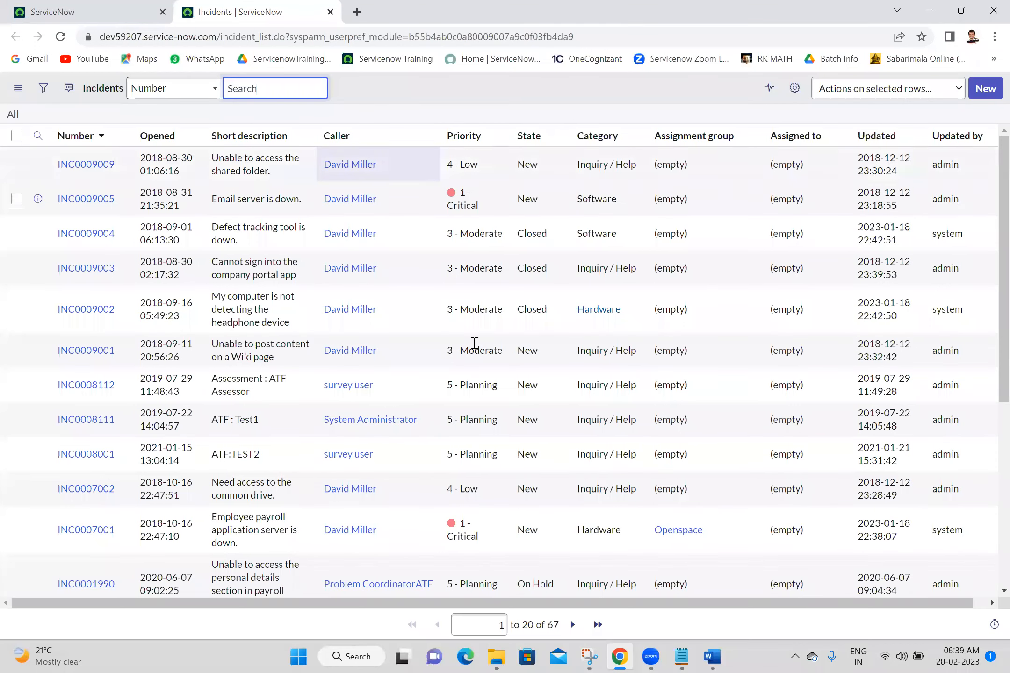
Capture a rectangular snip of the whole Incidents list page, including the browser header.
{"action": "left_click", "coordinate": [587, 656]}
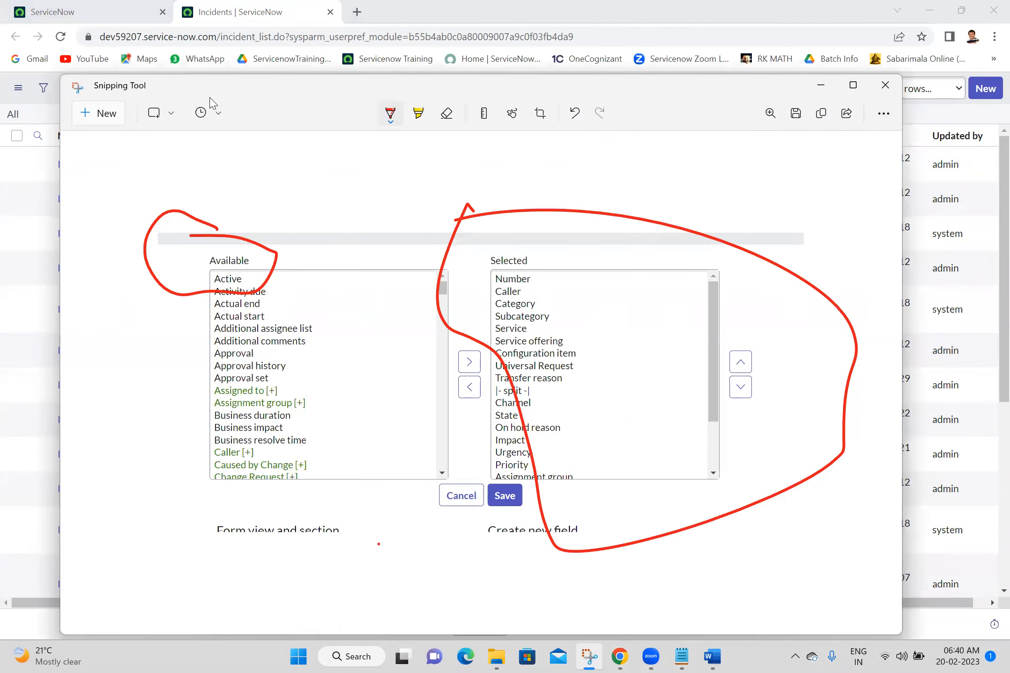
{"action": "left_click", "coordinate": [101, 113]}
{"action": "left_click_drag", "start_coordinate": [11, 11], "coordinate": [998, 631]}
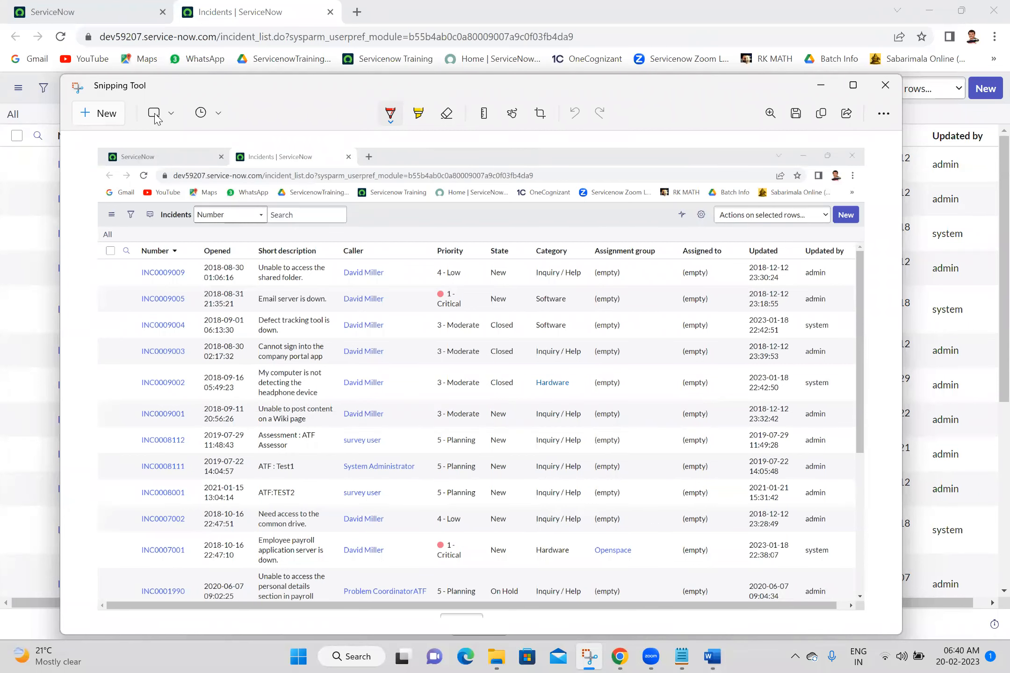
Capture one snip of the full Incidents list header bar and another of only its list menu icon.
{"action": "left_click", "coordinate": [101, 113]}
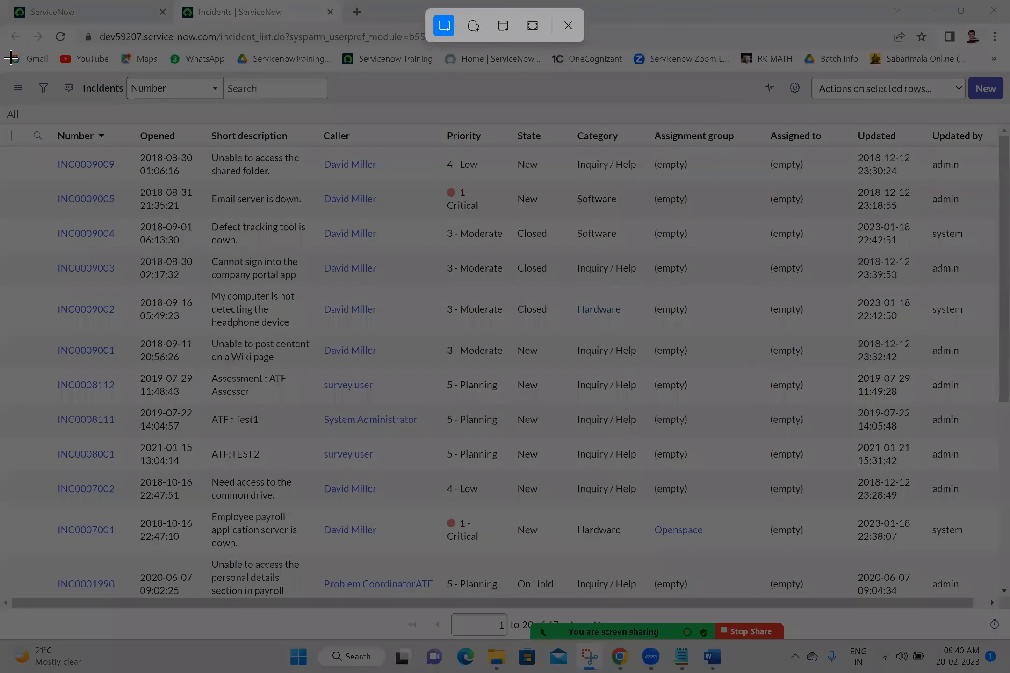
{"action": "left_click_drag", "start_coordinate": [3, 70], "coordinate": [998, 107]}
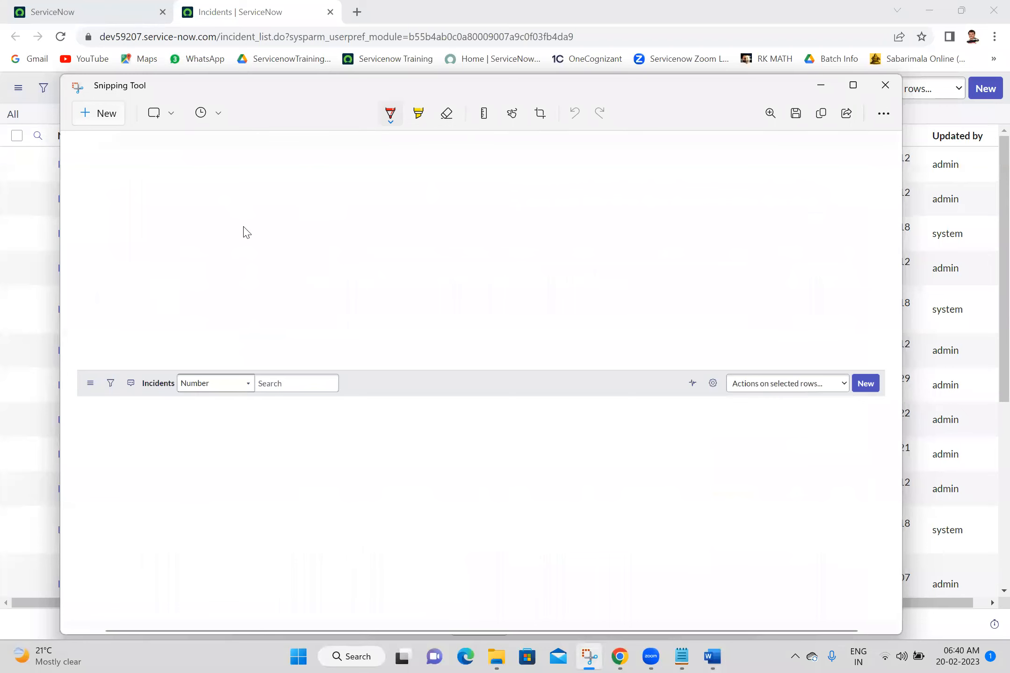
{"action": "left_click", "coordinate": [100, 113]}
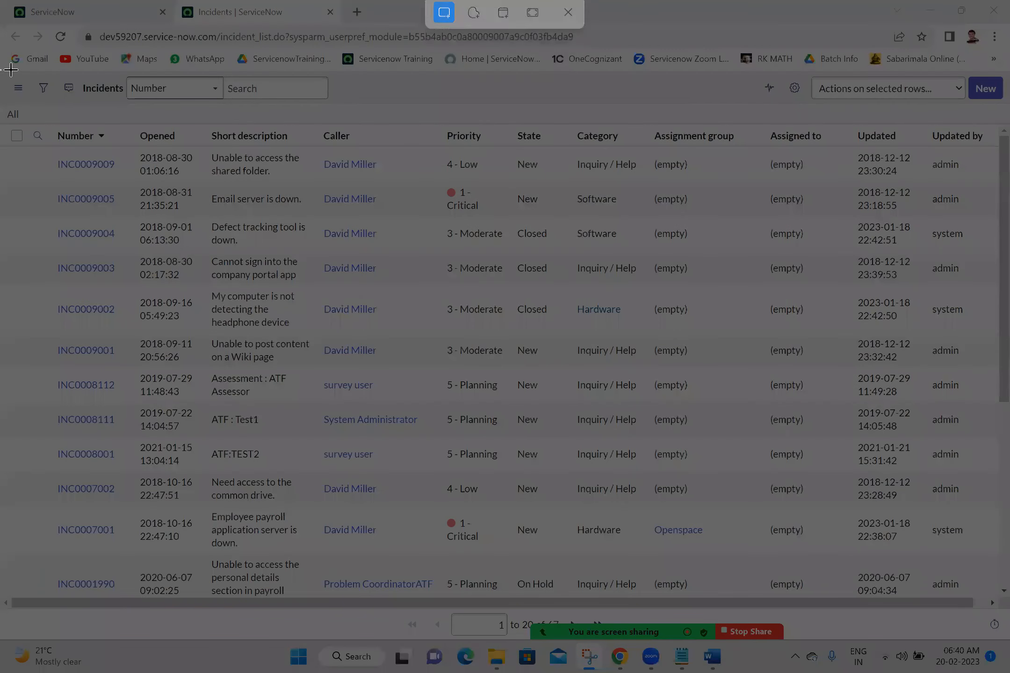
{"action": "left_click_drag", "start_coordinate": [1, 69], "coordinate": [29, 104]}
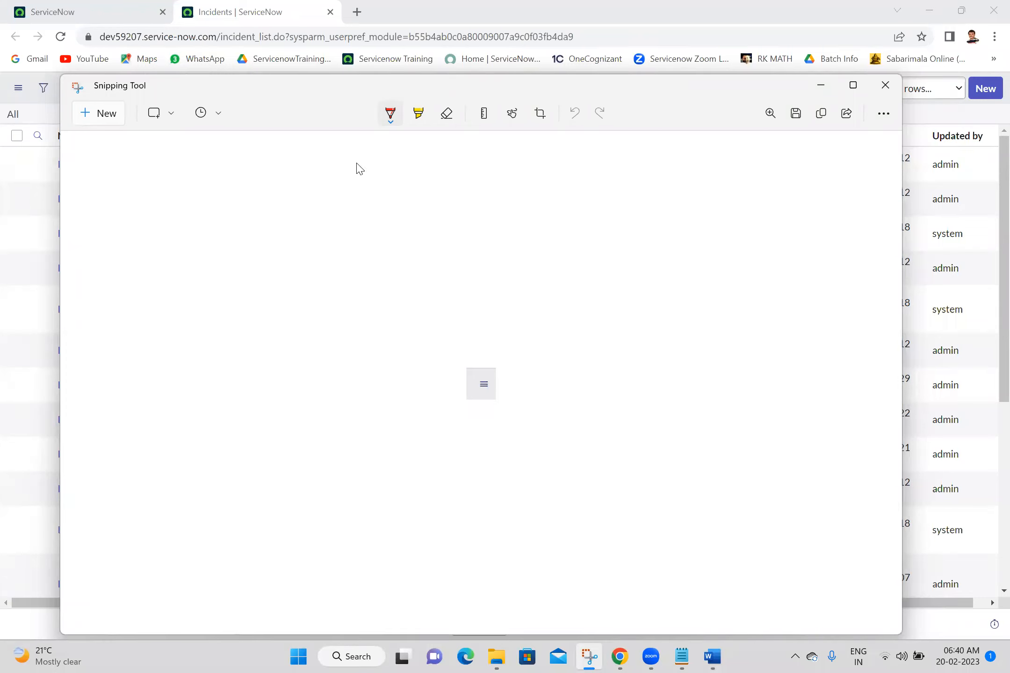
Capture a rectangular snip of the filter icon in the Incidents list header.
{"action": "left_click", "coordinate": [112, 119]}
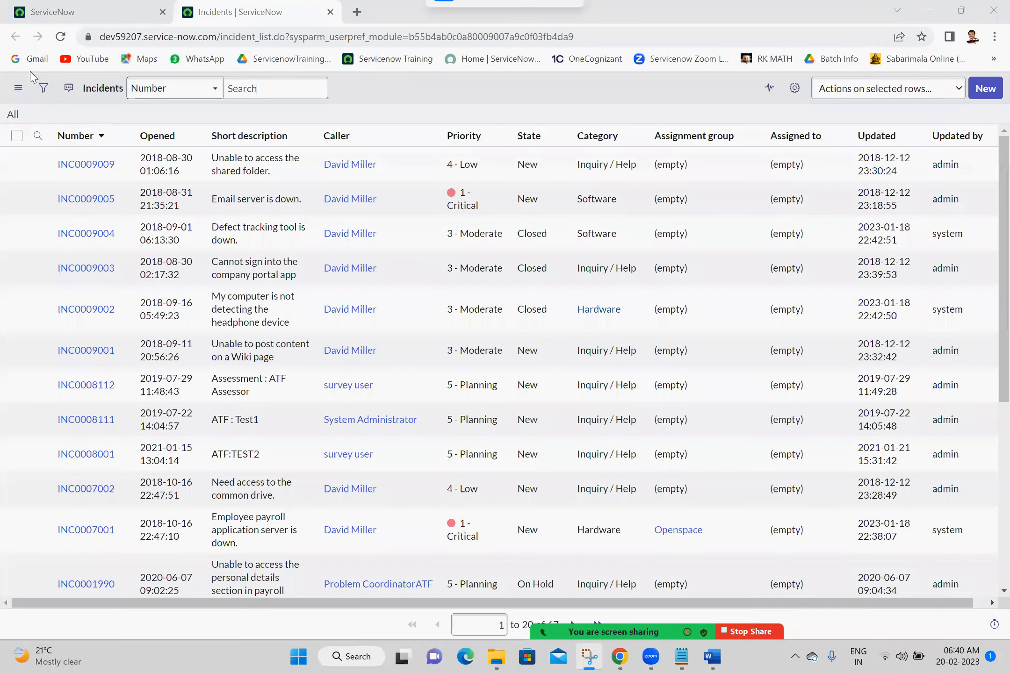
{"action": "left_click_drag", "start_coordinate": [30, 74], "coordinate": [55, 107]}
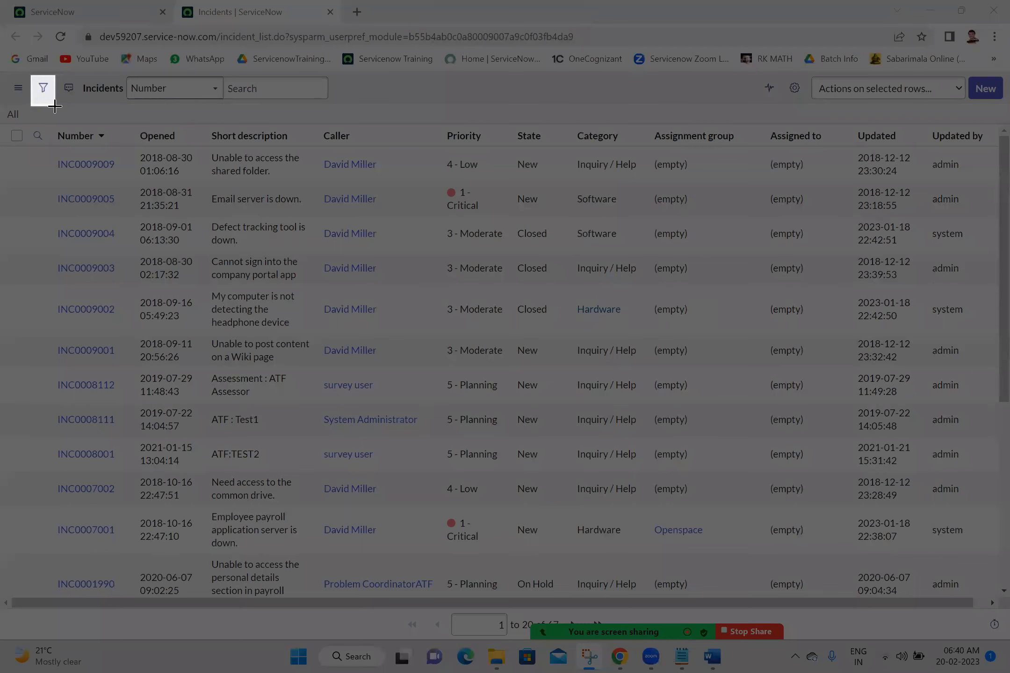
{"action": "left_click_drag", "start_coordinate": [55, 106], "coordinate": [56, 104]}
{"action": "left_click_drag", "start_coordinate": [56, 104], "coordinate": [55, 97]}
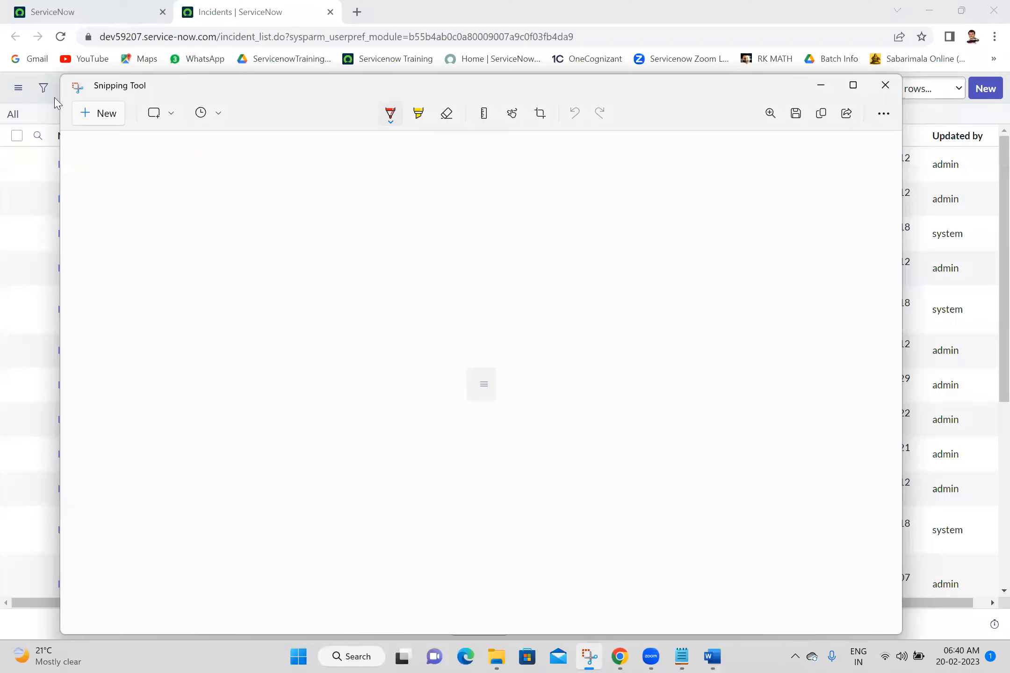
Show the Incidents list's condition filter and switch to the natural language filter.
{"action": "left_click", "coordinate": [40, 86]}
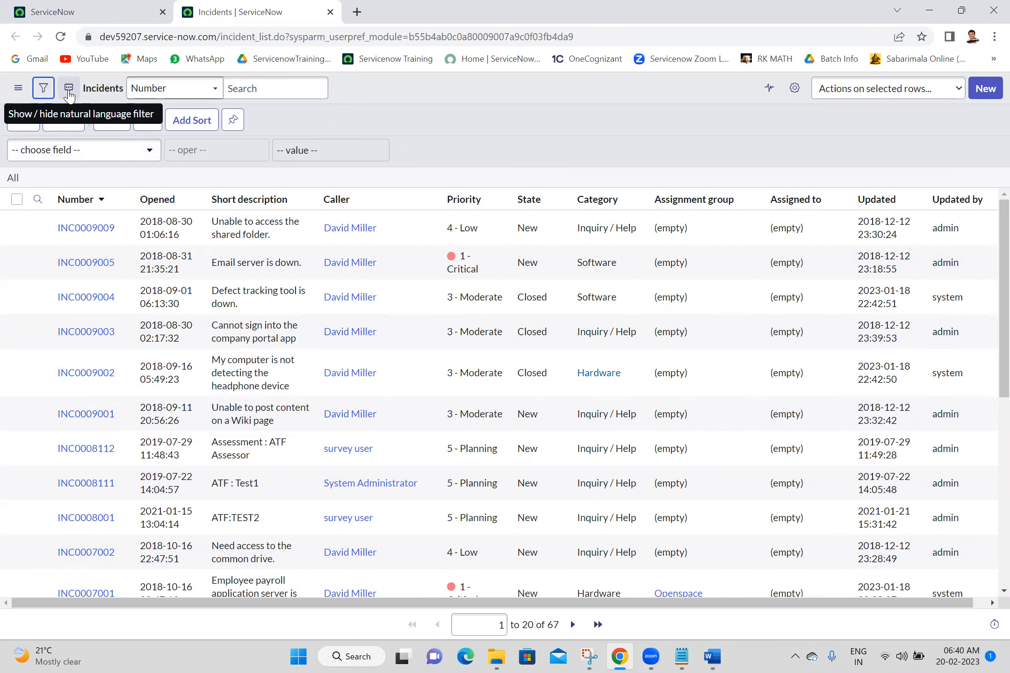
{"action": "left_click", "coordinate": [68, 91]}
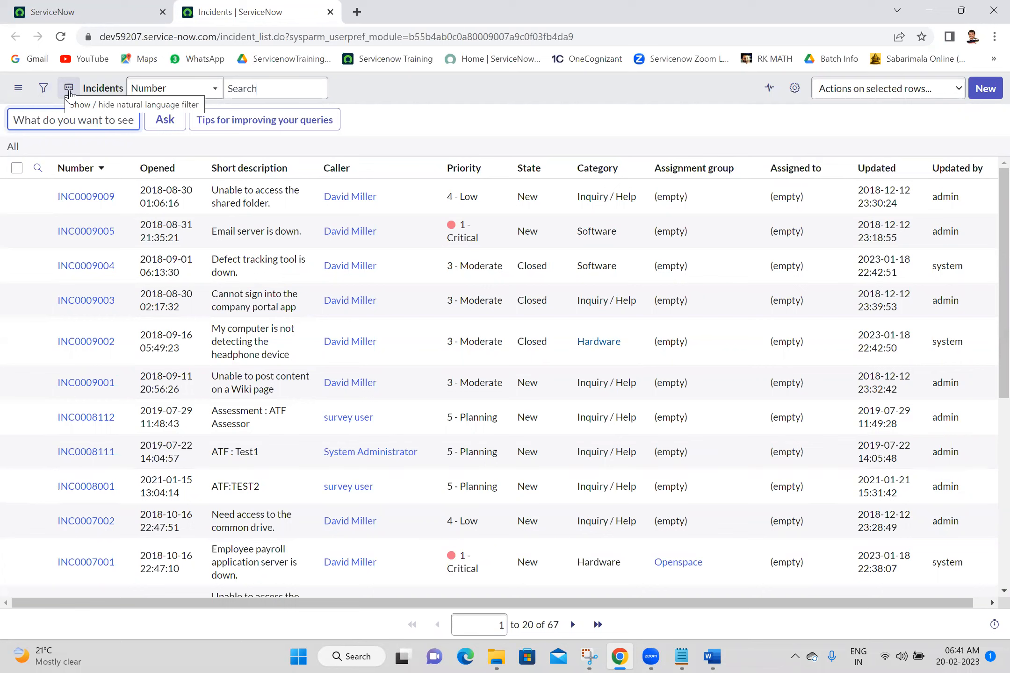
Capture a rectangular snip of the Number field selector and search box in the Incidents list header.
{"action": "left_click", "coordinate": [212, 88]}
{"action": "left_click", "coordinate": [261, 88]}
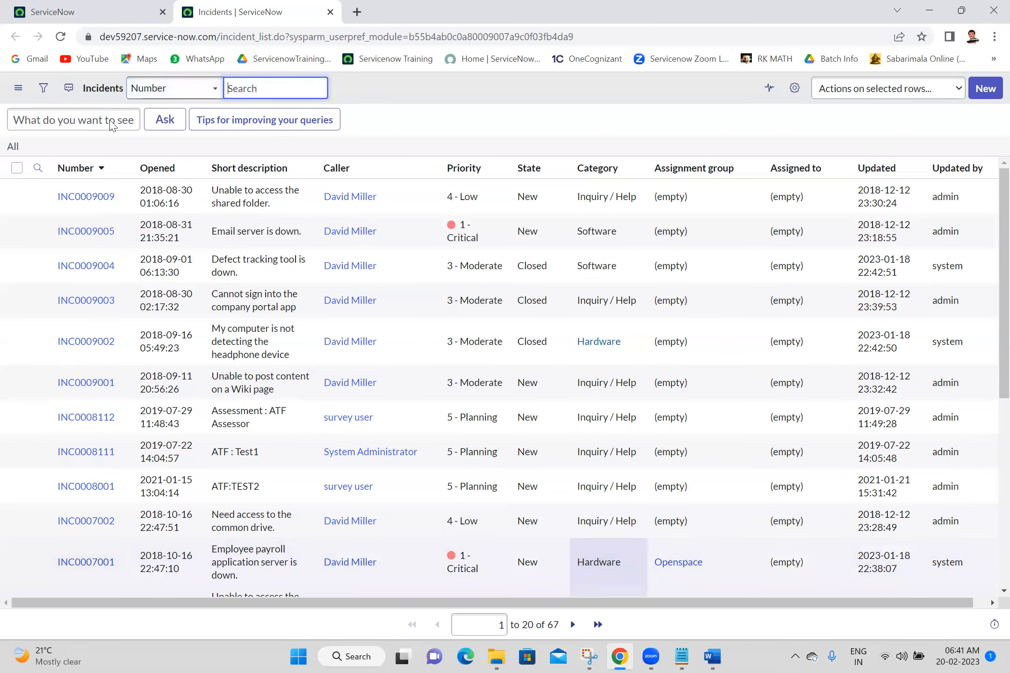
{"action": "key", "text": "super+shift+s"}
{"action": "left_click_drag", "start_coordinate": [119, 75], "coordinate": [340, 102]}
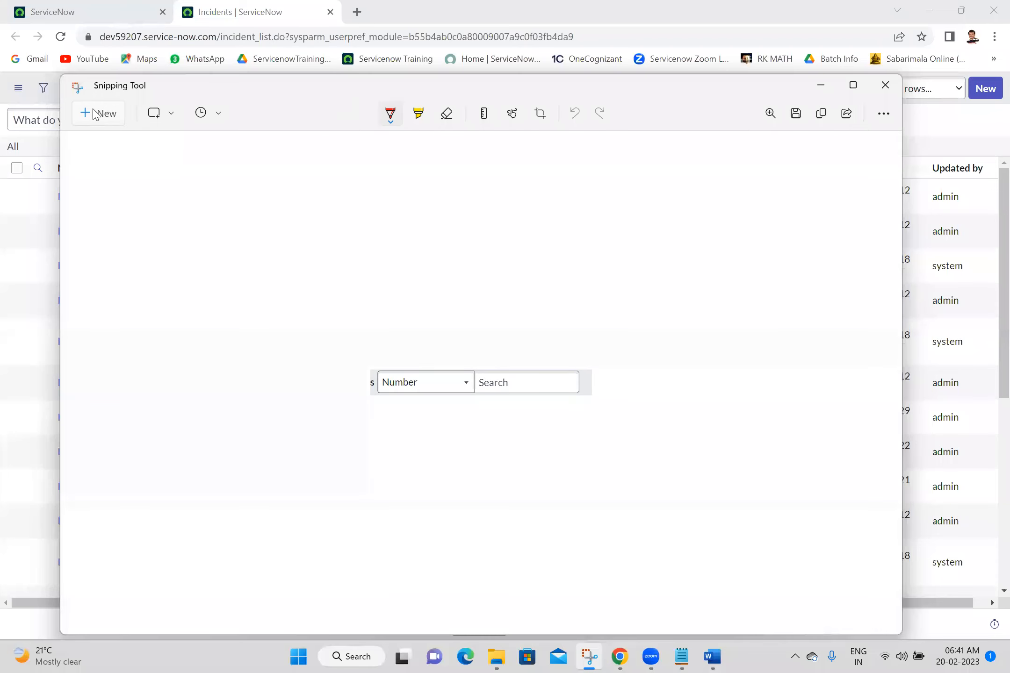
Capture a rectangular snip of the activity stream icon in the Incidents list header.
{"action": "left_click", "coordinate": [96, 111]}
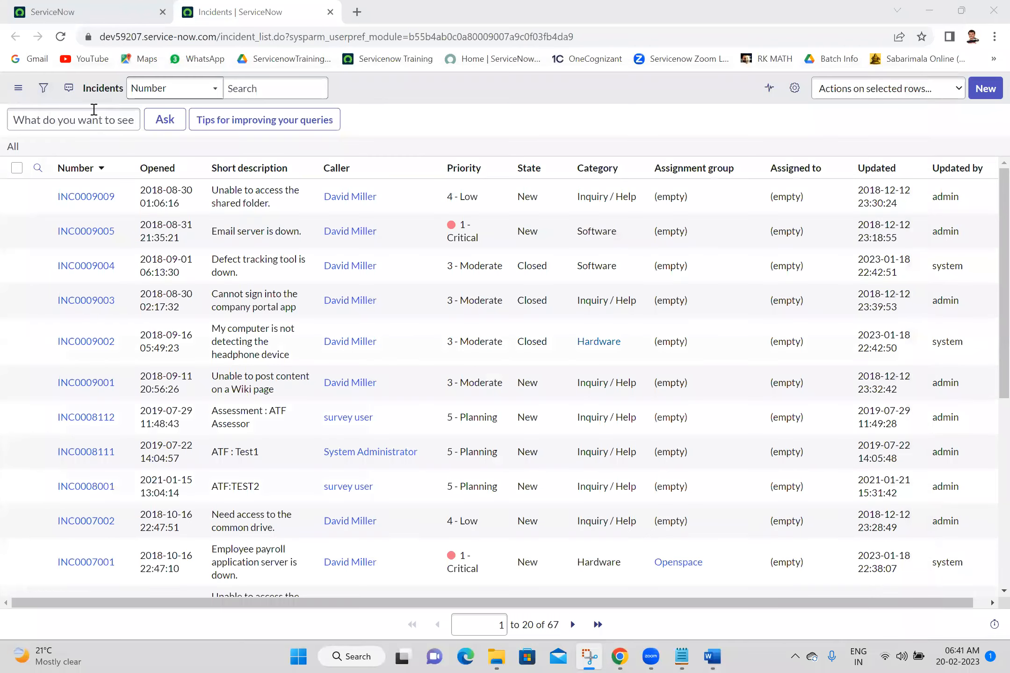
{"action": "key", "text": "super+shift+s"}
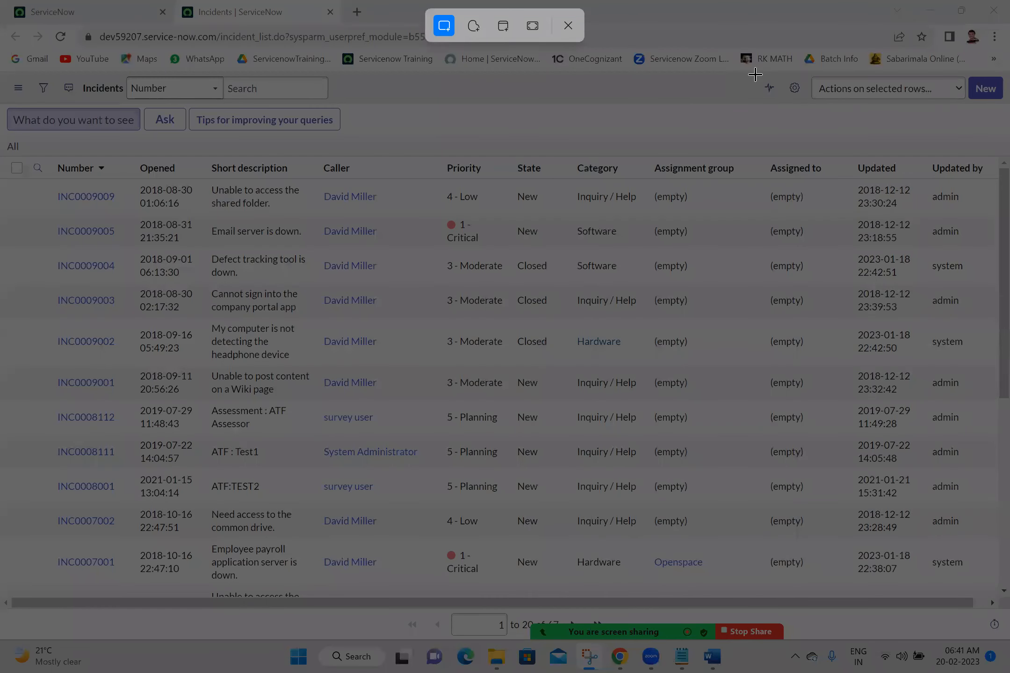
{"action": "left_click_drag", "start_coordinate": [752, 74], "coordinate": [780, 99]}
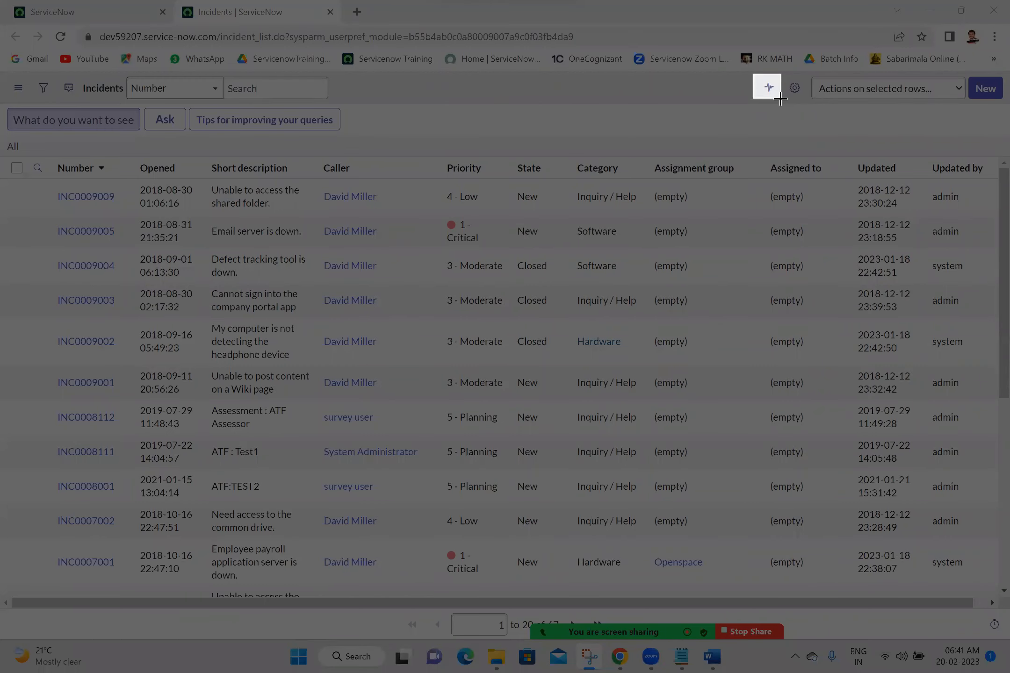
{"action": "left_click_drag", "start_coordinate": [780, 99], "coordinate": [780, 99]}
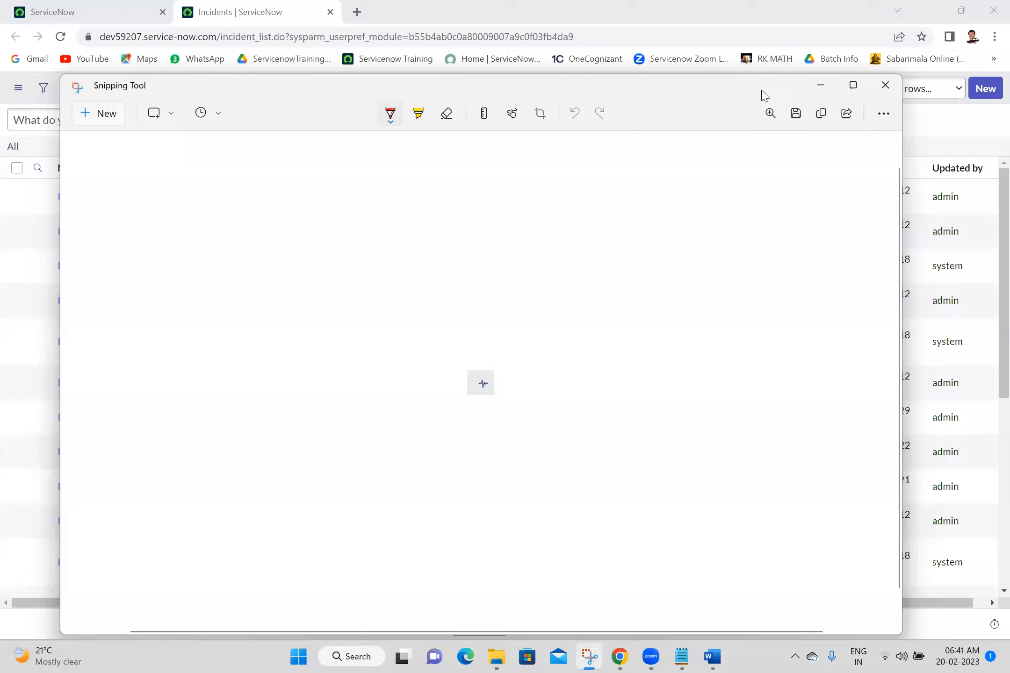
Capture a rectangular snip of the gear icon in the Incidents list header and return to the list.
{"action": "left_click", "coordinate": [113, 115]}
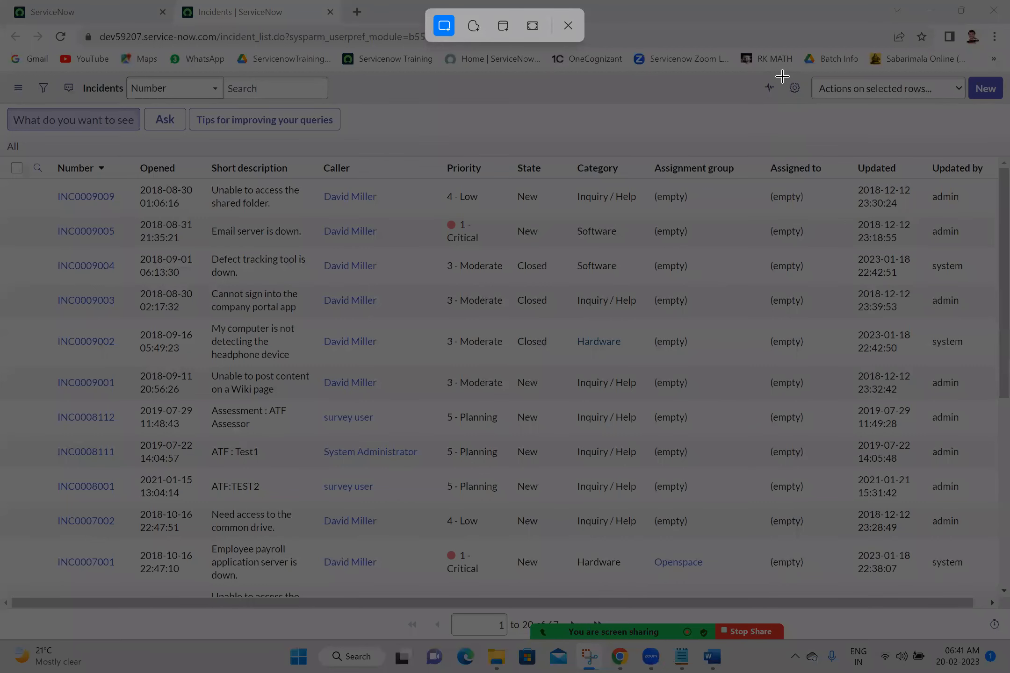
{"action": "left_click_drag", "start_coordinate": [782, 76], "coordinate": [804, 97]}
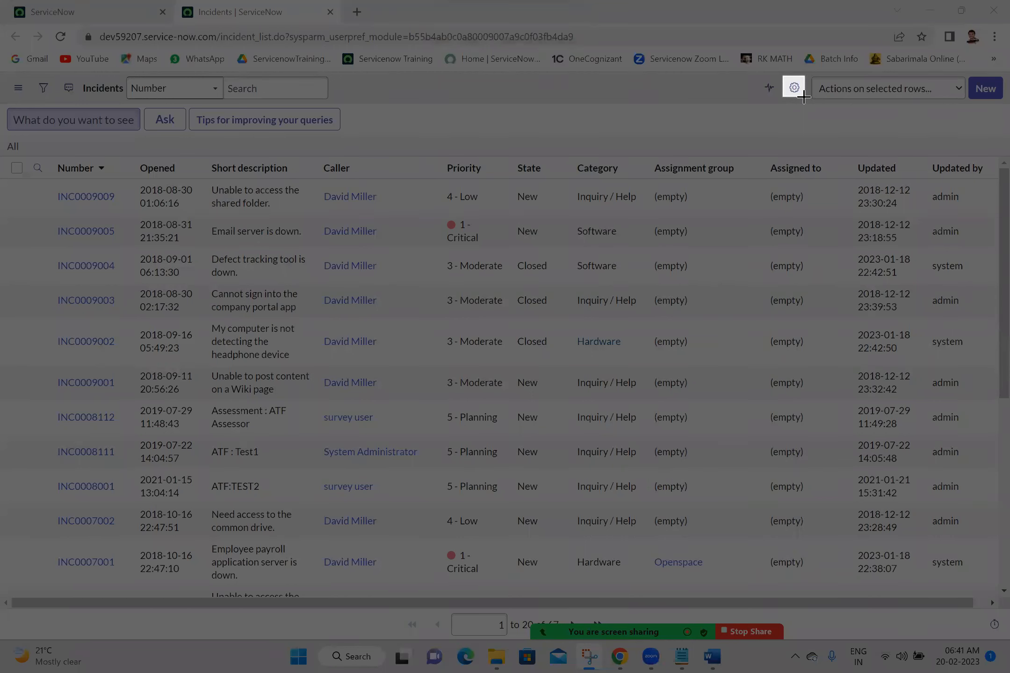
{"action": "left_click_drag", "start_coordinate": [803, 96], "coordinate": [804, 97]}
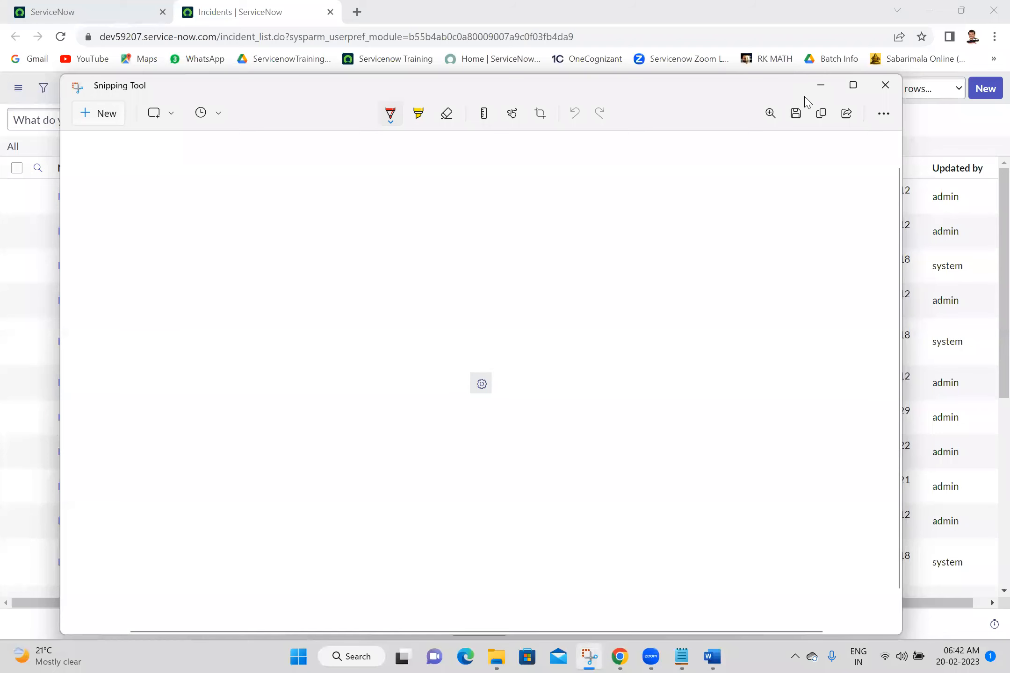
{"action": "left_click", "coordinate": [957, 125]}
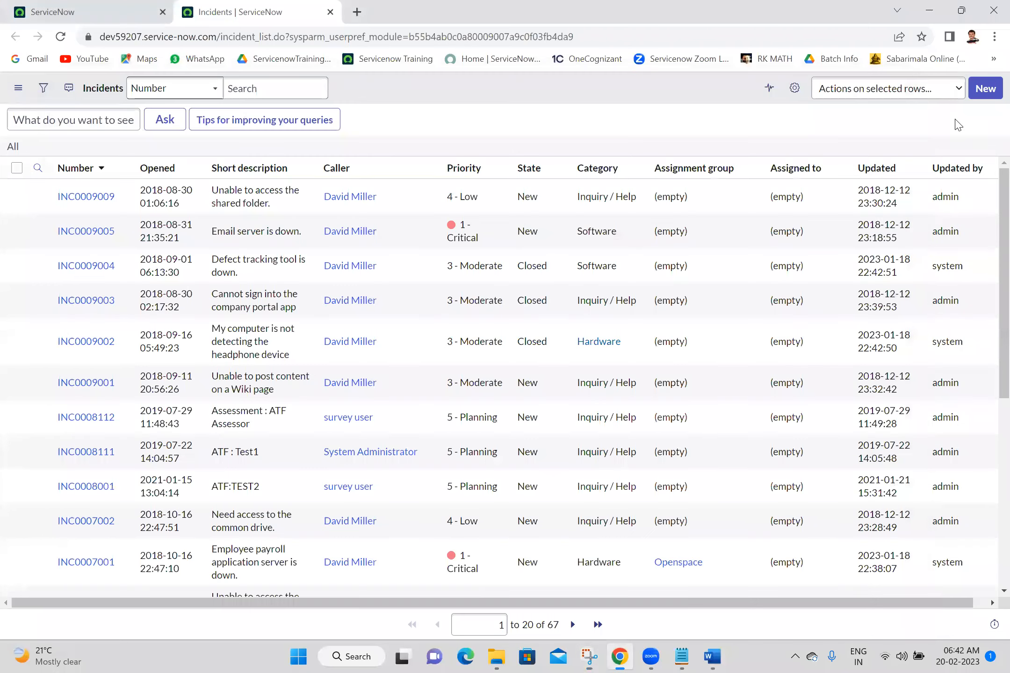
Show the Personalize List Columns dialog, highlight the Approval column among the available ones, and close it without saving.
{"action": "left_click", "coordinate": [795, 91]}
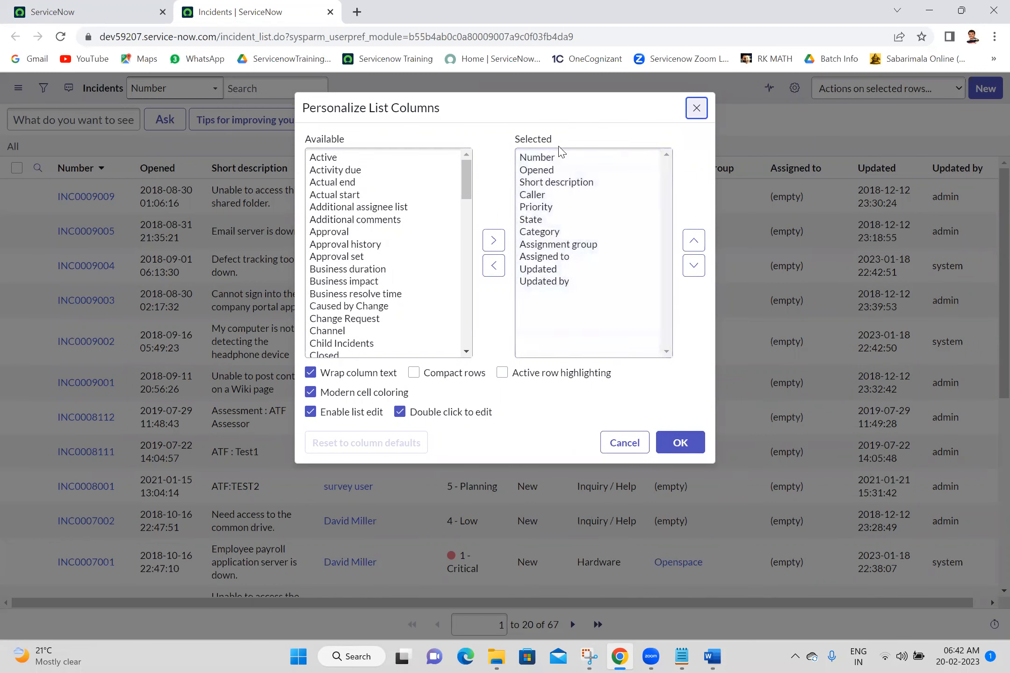
{"action": "left_click", "coordinate": [345, 233]}
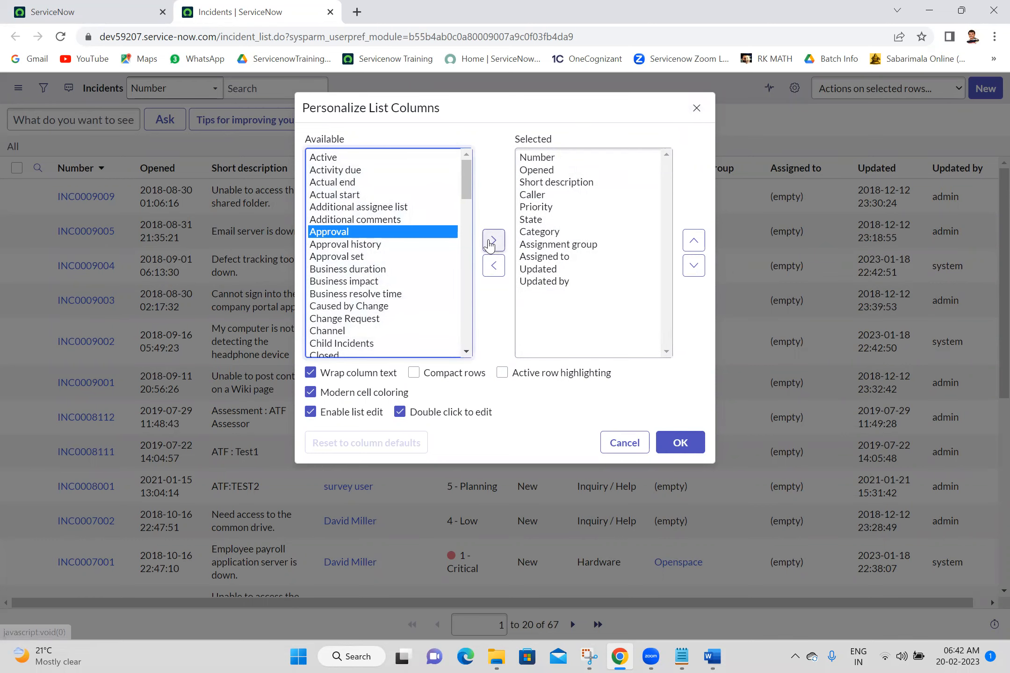
{"action": "left_click", "coordinate": [696, 108]}
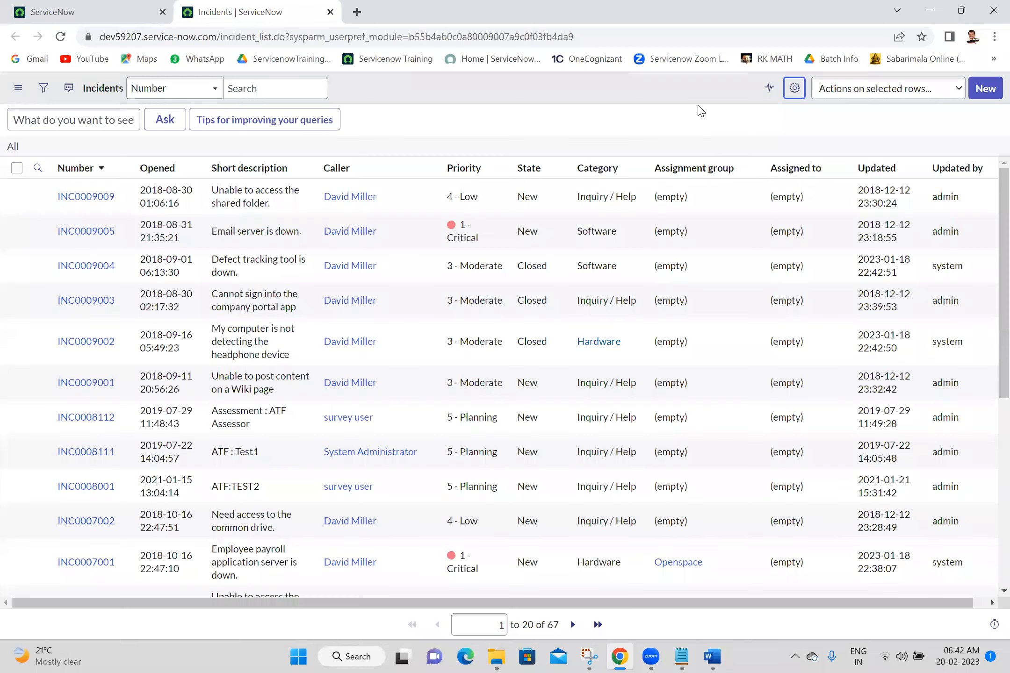
Show the choices for actions on selected rows and hide the natural language filter of the Incidents list.
{"action": "left_click", "coordinate": [894, 95]}
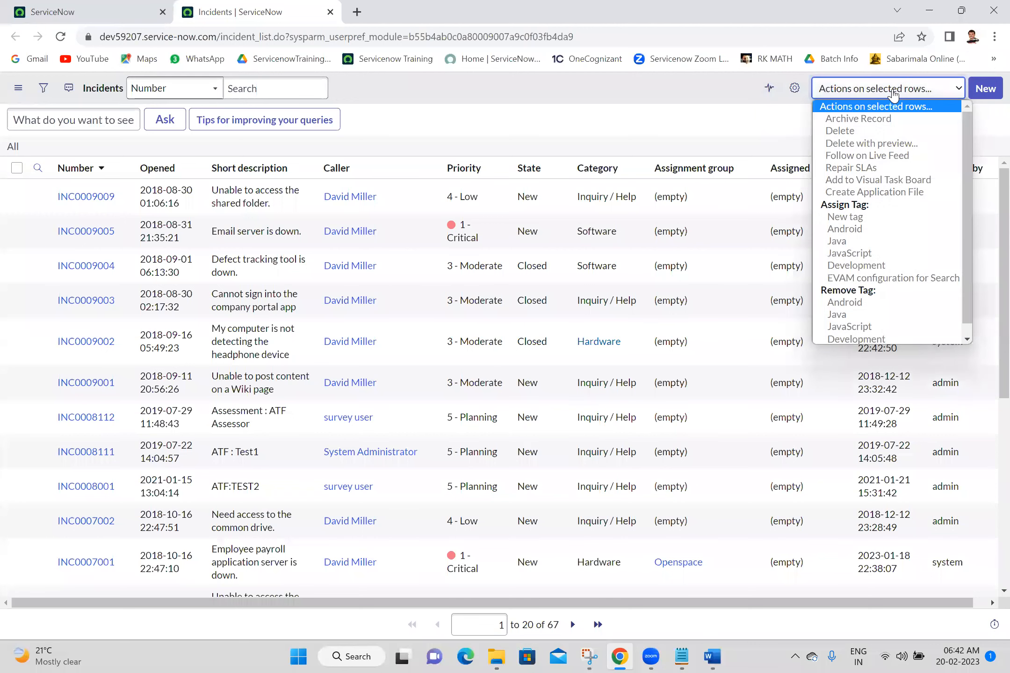
{"action": "left_click", "coordinate": [894, 95]}
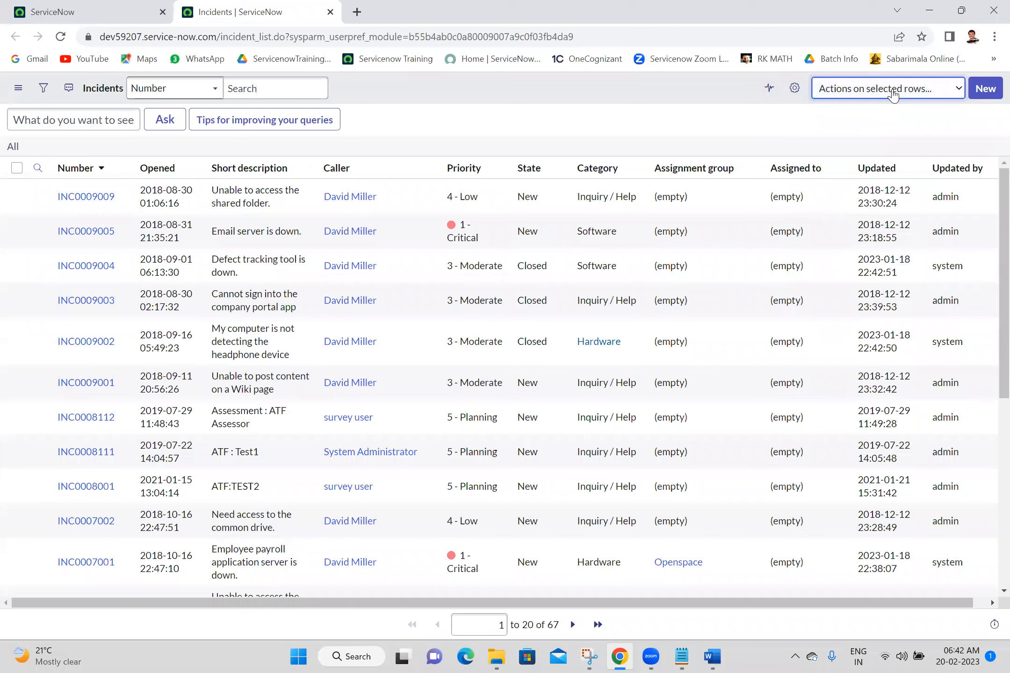
{"action": "left_click", "coordinate": [894, 95]}
{"action": "left_click", "coordinate": [893, 95]}
{"action": "left_click", "coordinate": [893, 95]}
{"action": "left_click", "coordinate": [894, 95]}
{"action": "left_click", "coordinate": [893, 95]}
{"action": "left_click", "coordinate": [893, 95]}
{"action": "left_click", "coordinate": [68, 95]}
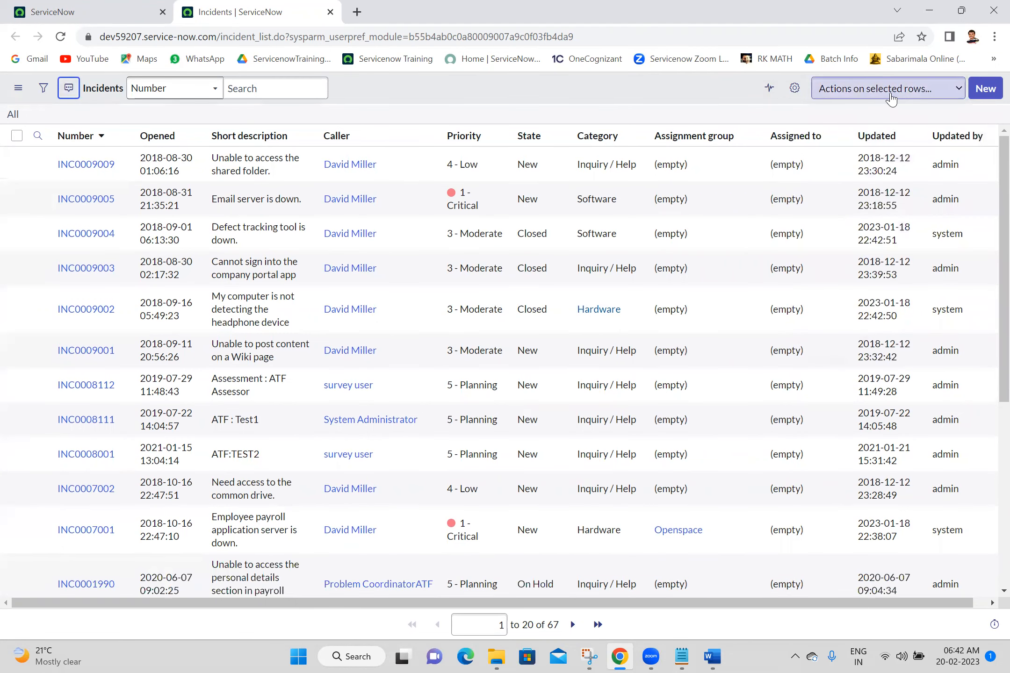
Examine the full set of actions on selected rows, from Archive Record through the Remove Tag entries.
{"action": "left_click", "coordinate": [891, 98]}
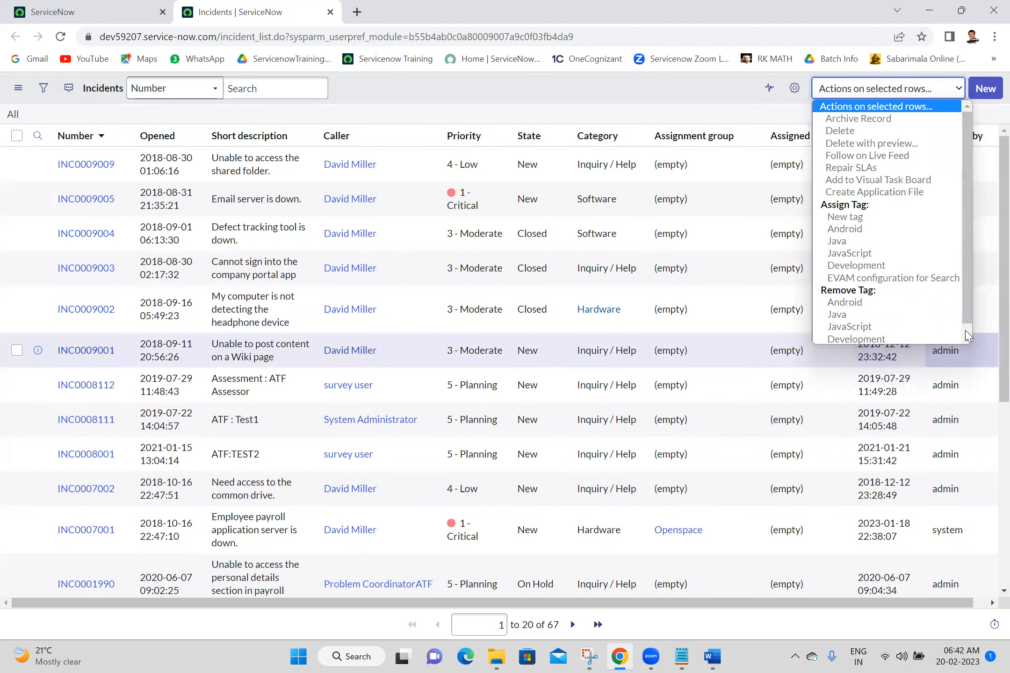
{"action": "left_click", "coordinate": [966, 338]}
{"action": "left_click", "coordinate": [967, 109]}
{"action": "left_click", "coordinate": [692, 102]}
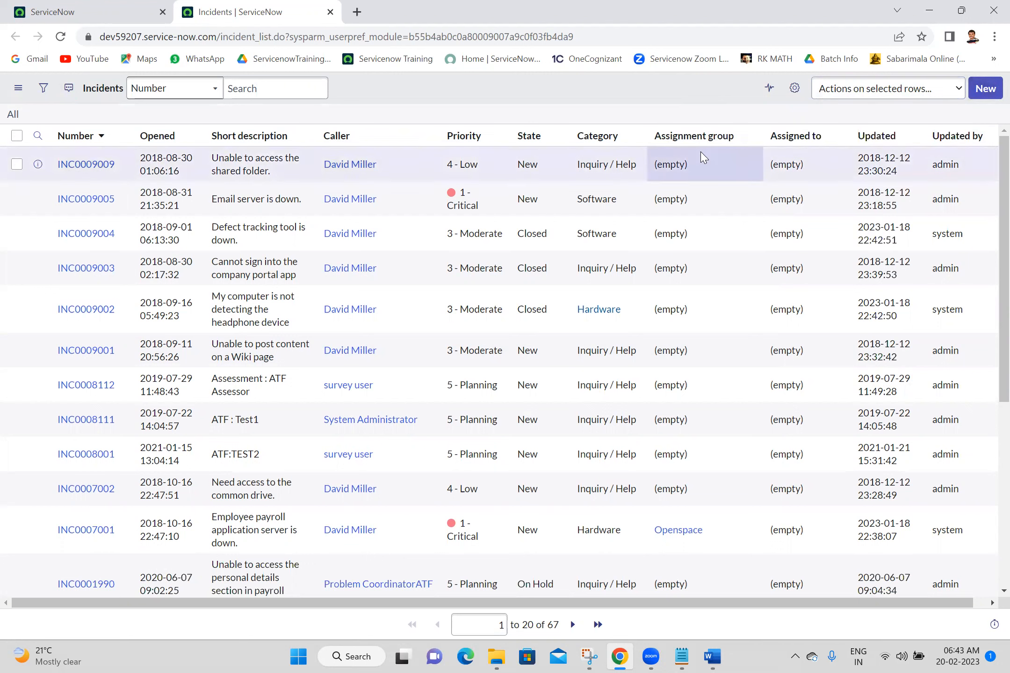
Sort the Incidents list by Short description, open the first incident's record, and return to the list.
{"action": "left_click", "coordinate": [258, 132]}
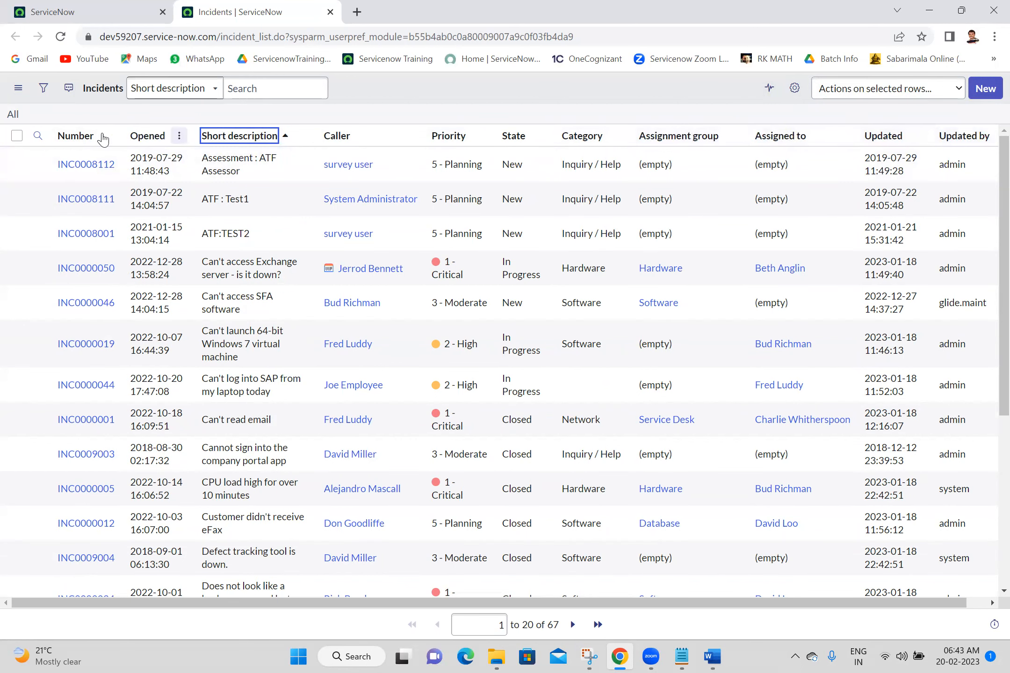
{"action": "left_click", "coordinate": [89, 164]}
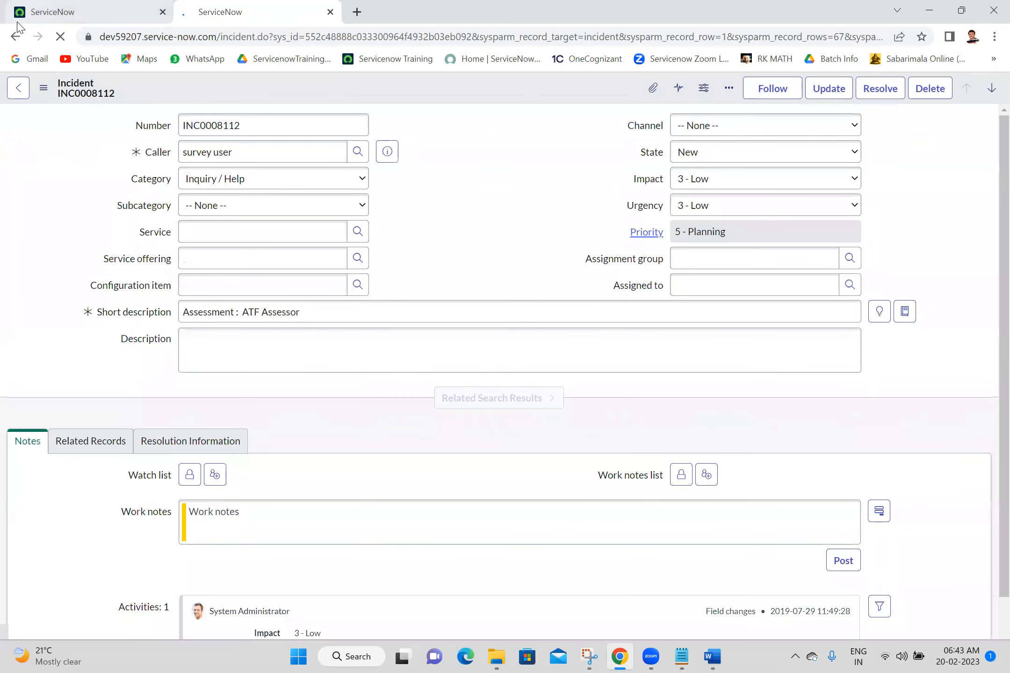
{"action": "left_click", "coordinate": [13, 40]}
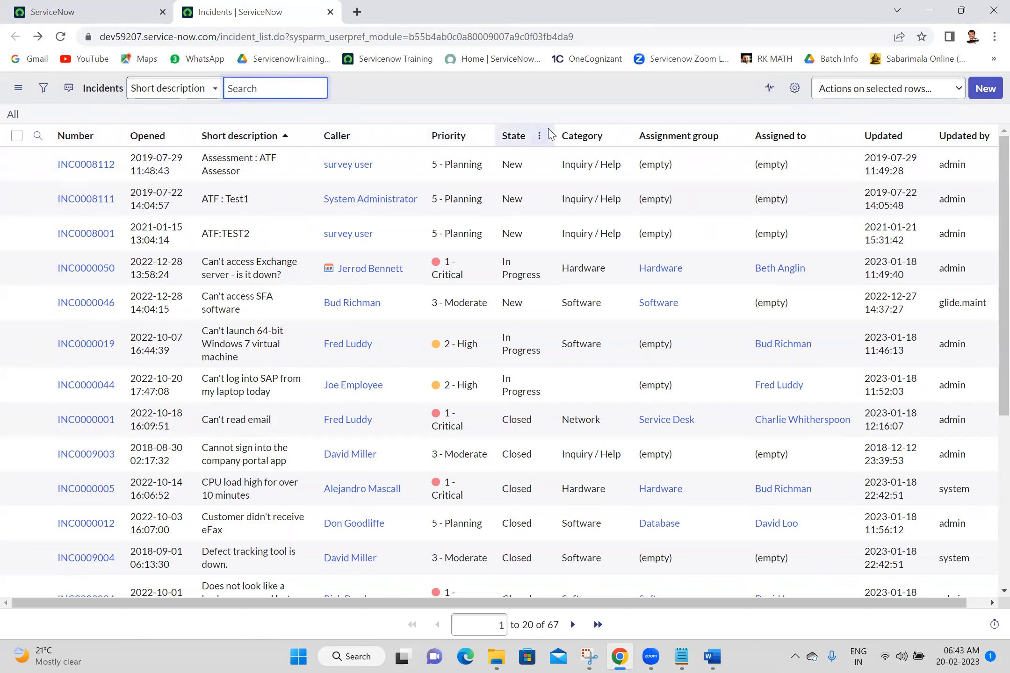
{"action": "left_click", "coordinate": [493, 99]}
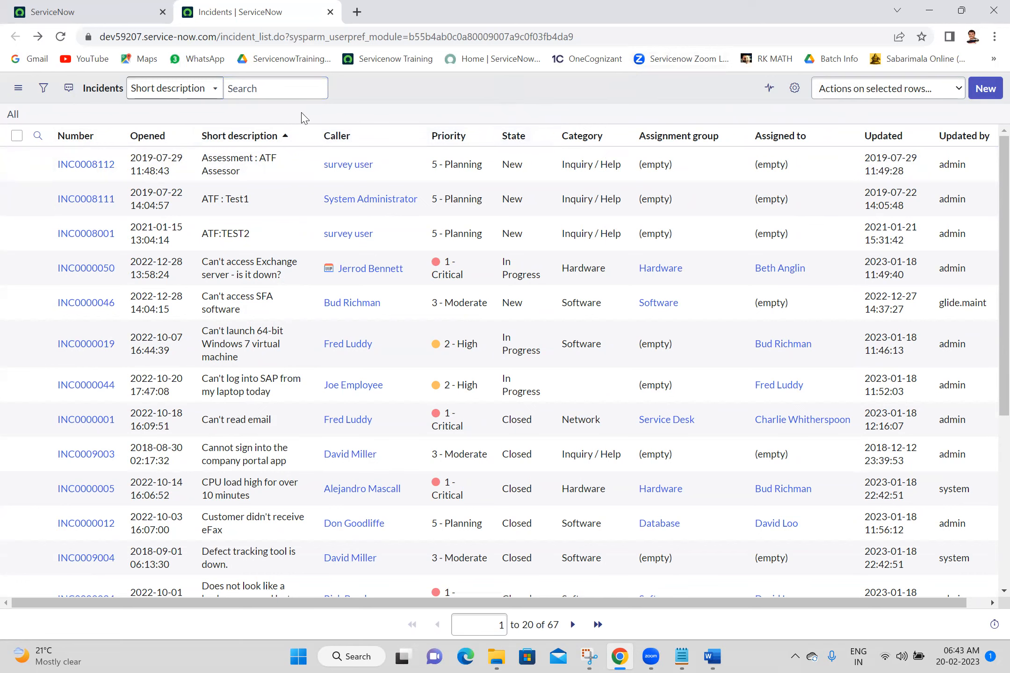
Select all incidents on the page with the header checkbox, and clear that selection again.
{"action": "left_click", "coordinate": [17, 136]}
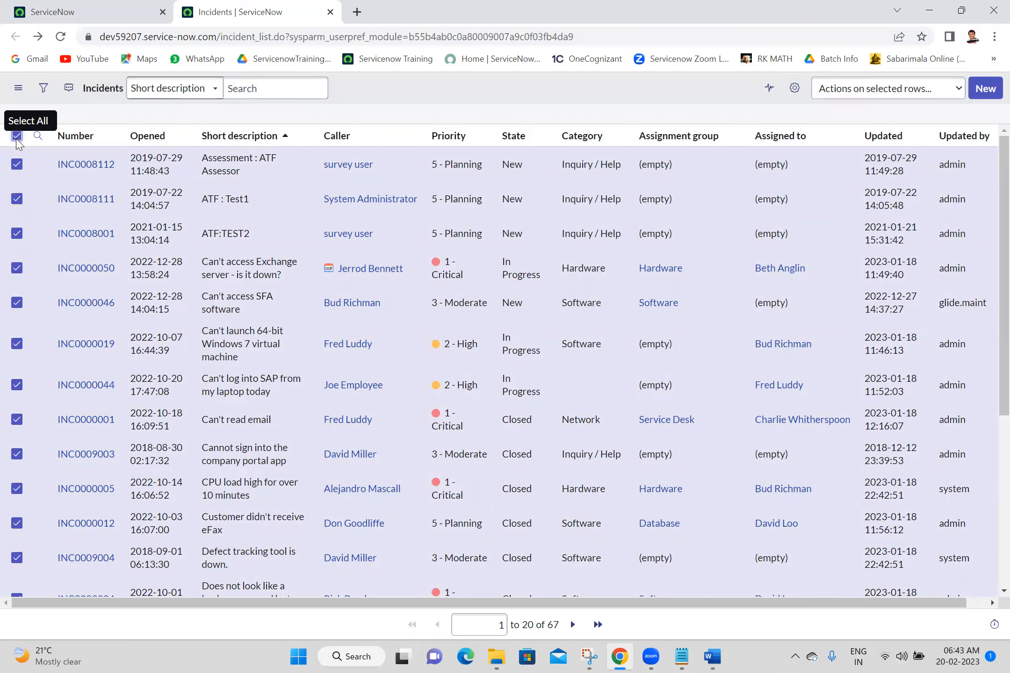
{"action": "left_click", "coordinate": [16, 138]}
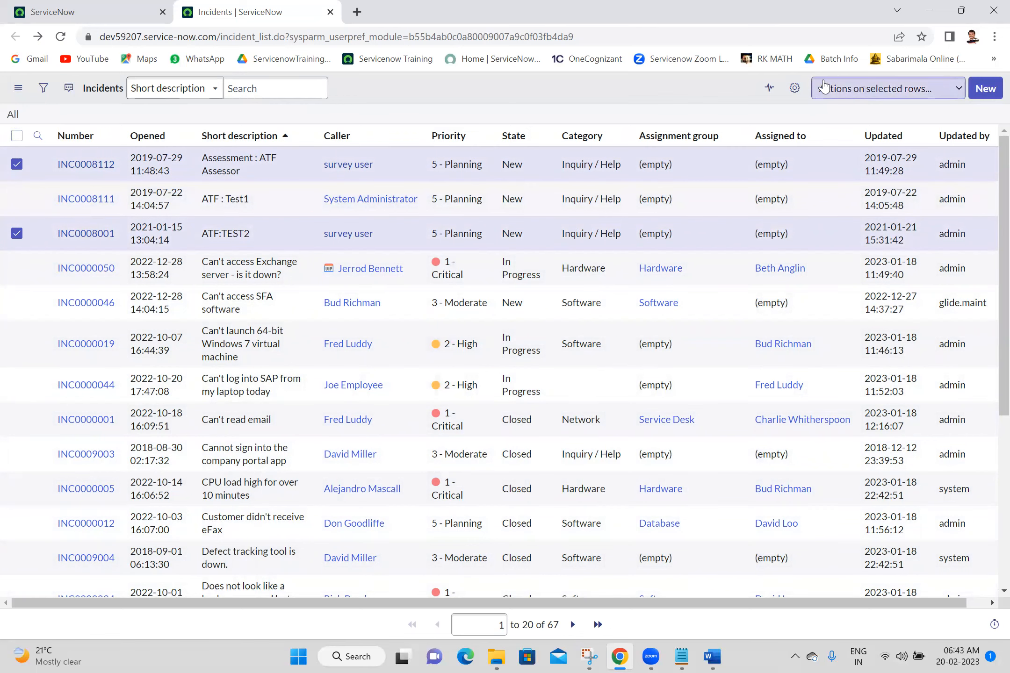
Sort the Incidents list by Priority and preview the first incident's record without opening it.
{"action": "left_click", "coordinate": [448, 136]}
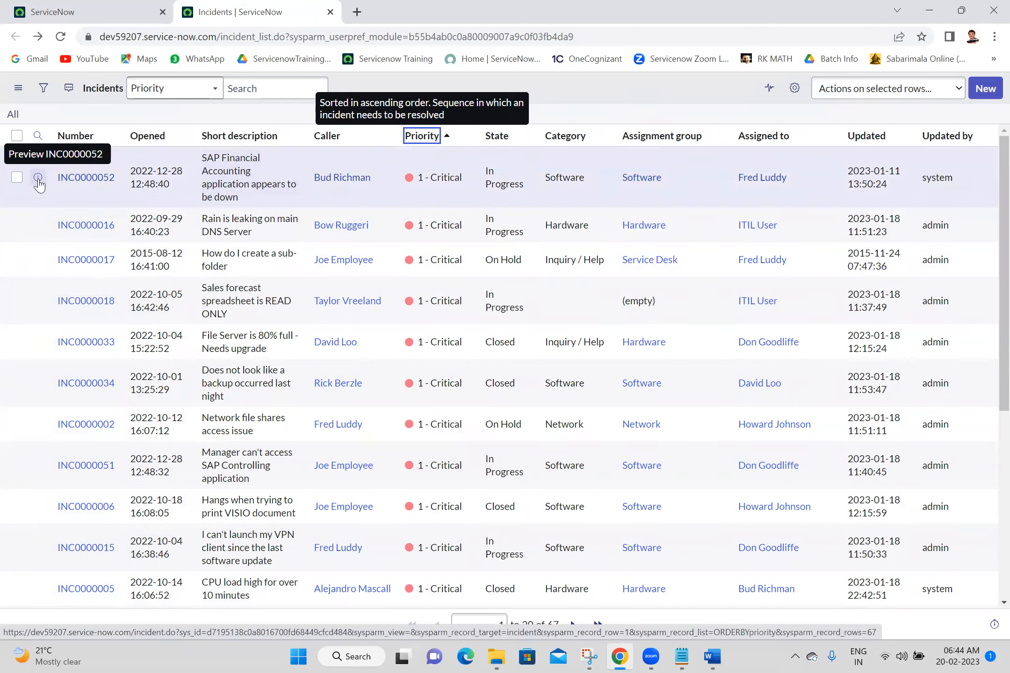
{"action": "left_click", "coordinate": [38, 178]}
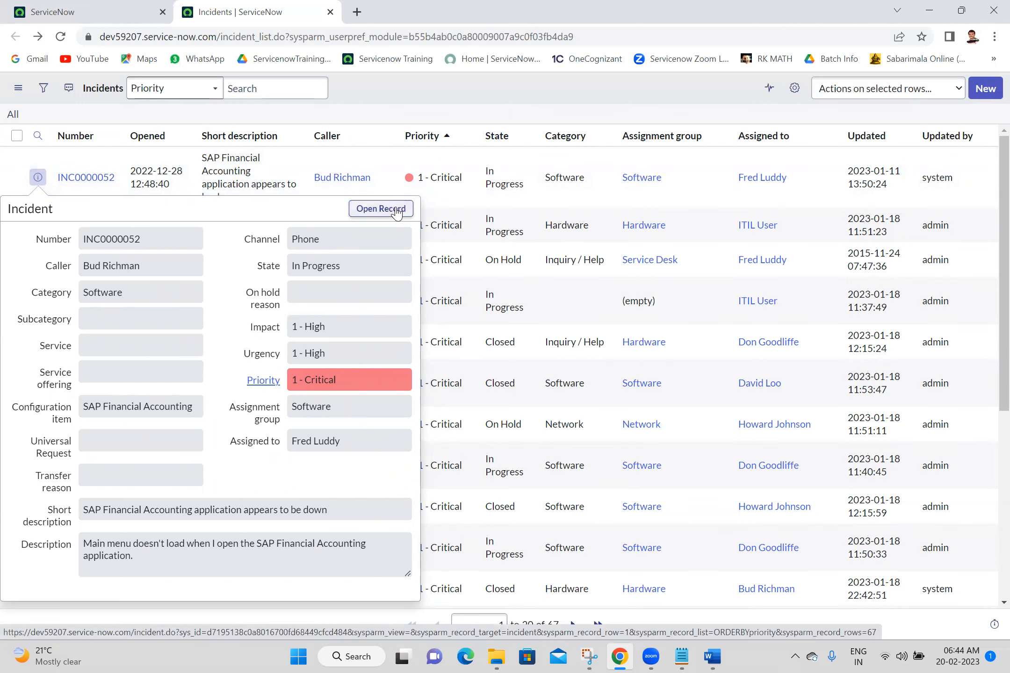
{"action": "left_click", "coordinate": [511, 86]}
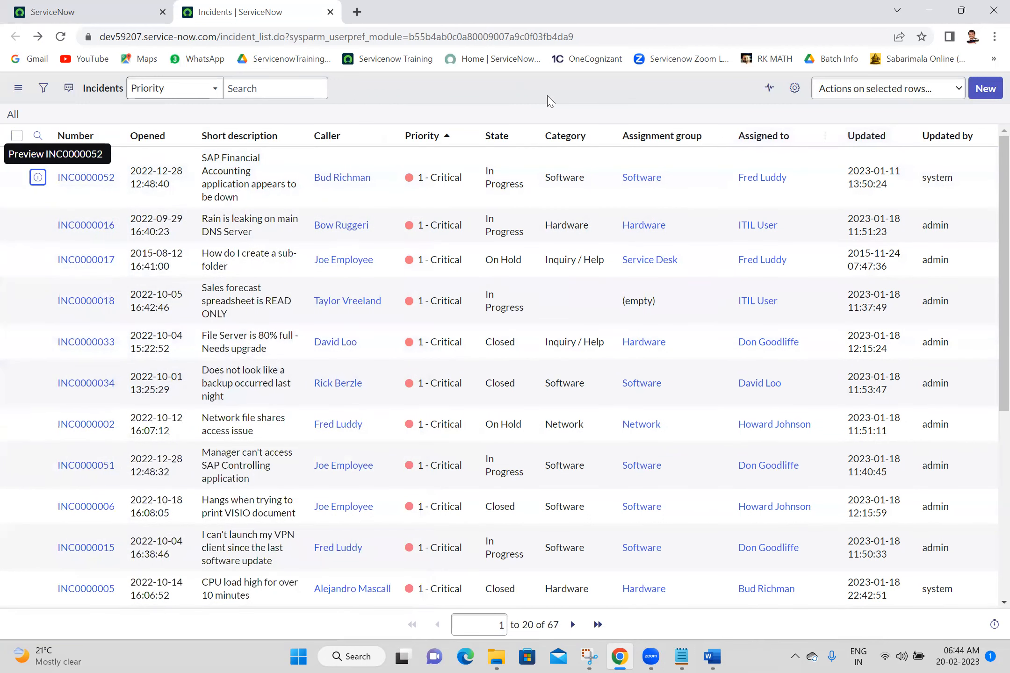
Sort the Incidents list by Opened and show that column's context options, including the Configure entries.
{"action": "left_click", "coordinate": [148, 136]}
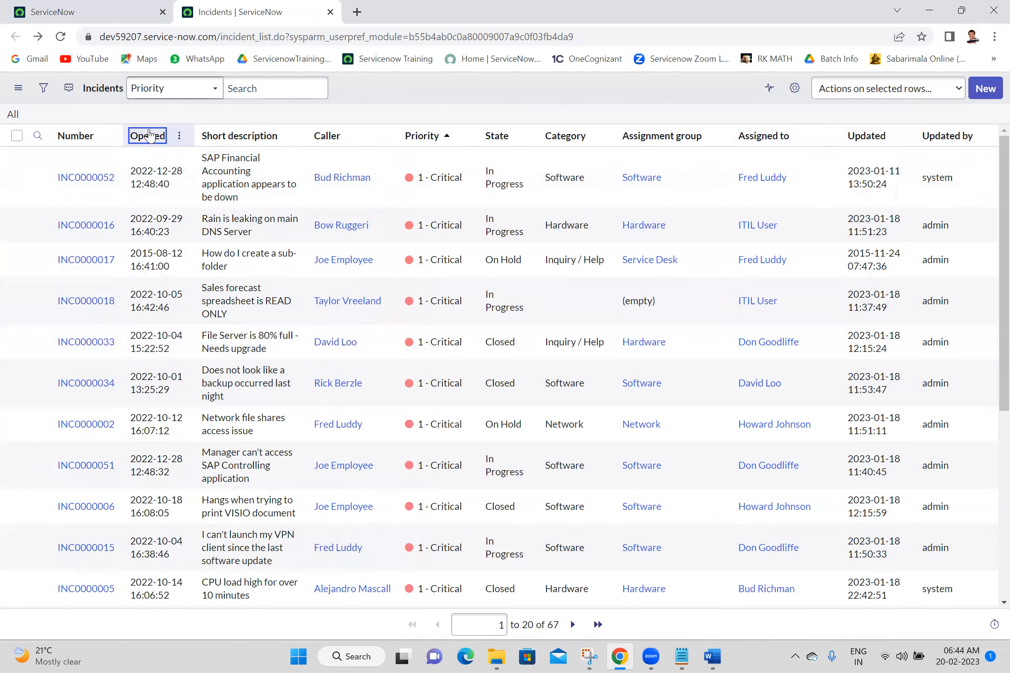
{"action": "right_click", "coordinate": [149, 135]}
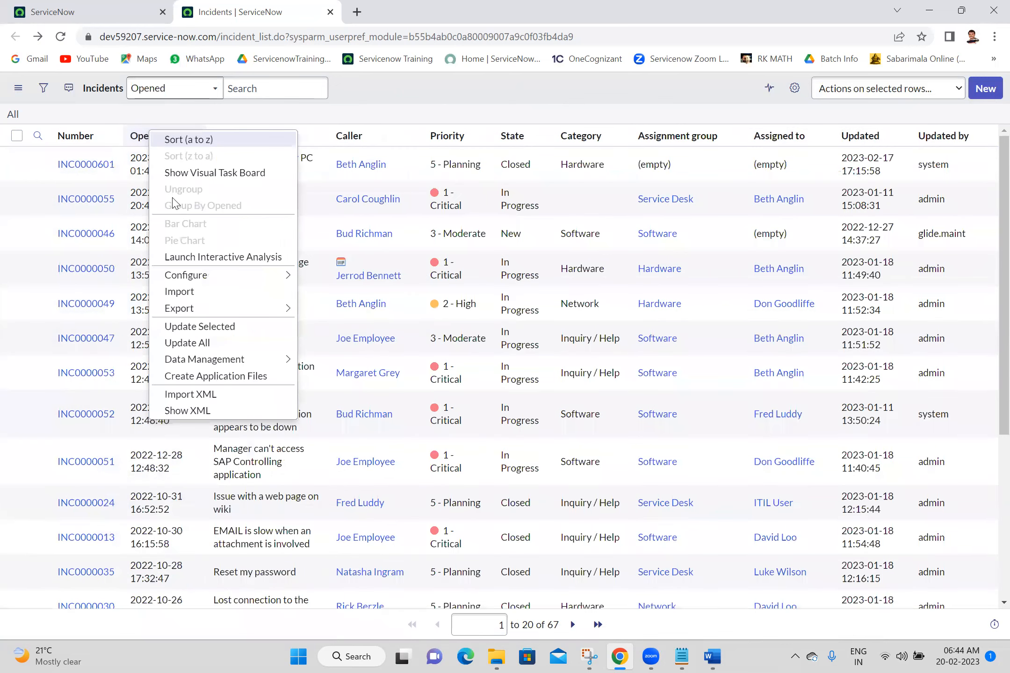
{"action": "mouse_move", "coordinate": [194, 281]}
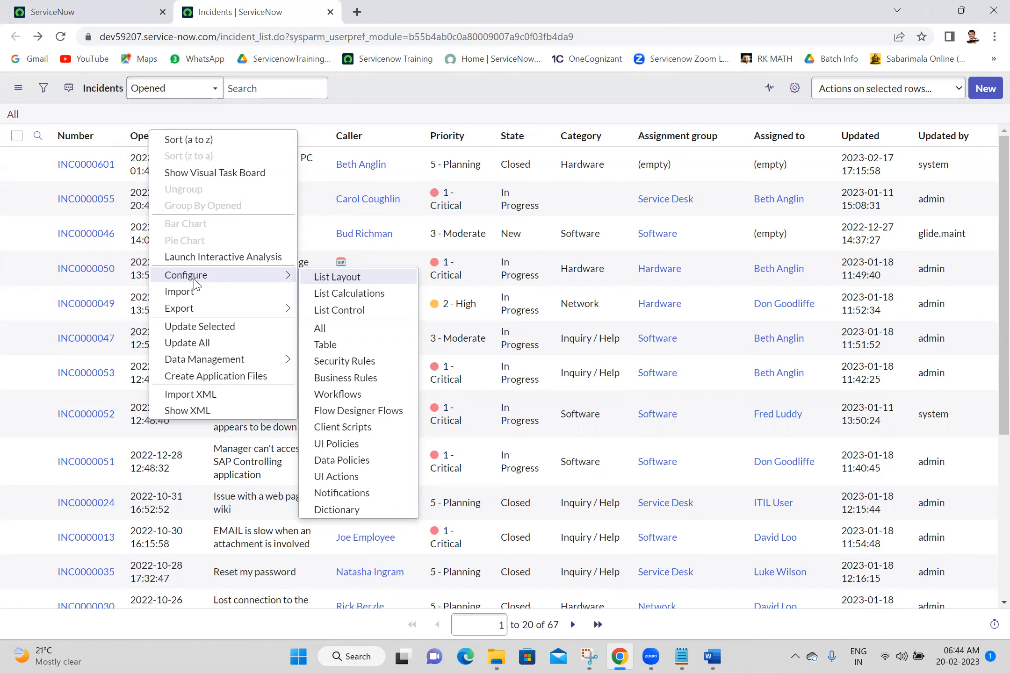
{"action": "left_click", "coordinate": [218, 77]}
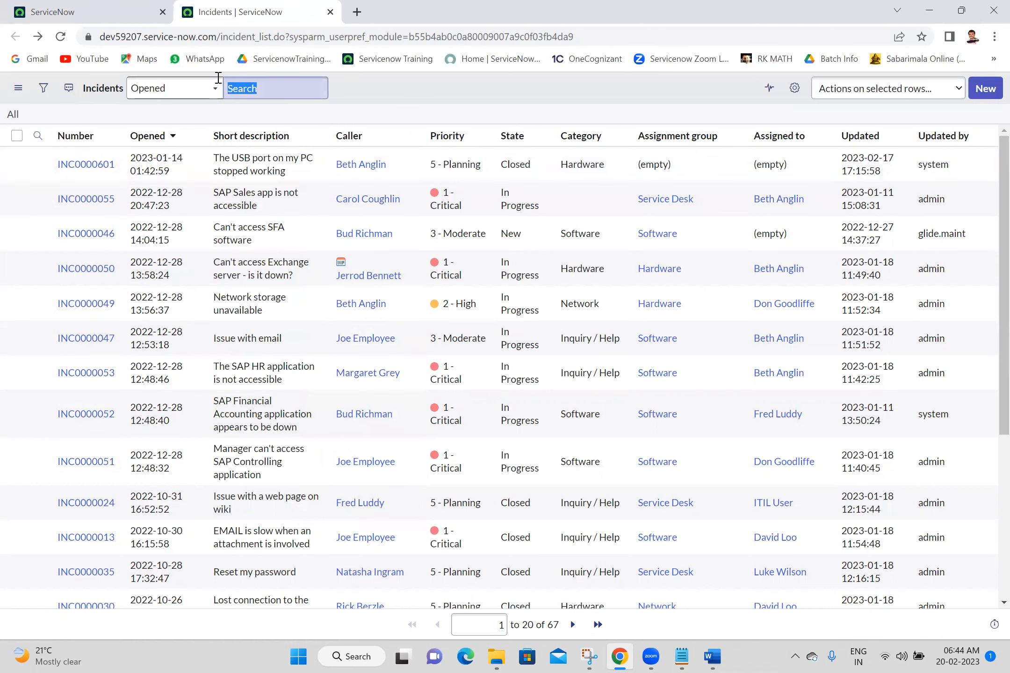
Show the Incidents list controls and the fields offered for Group By.
{"action": "left_click", "coordinate": [18, 88]}
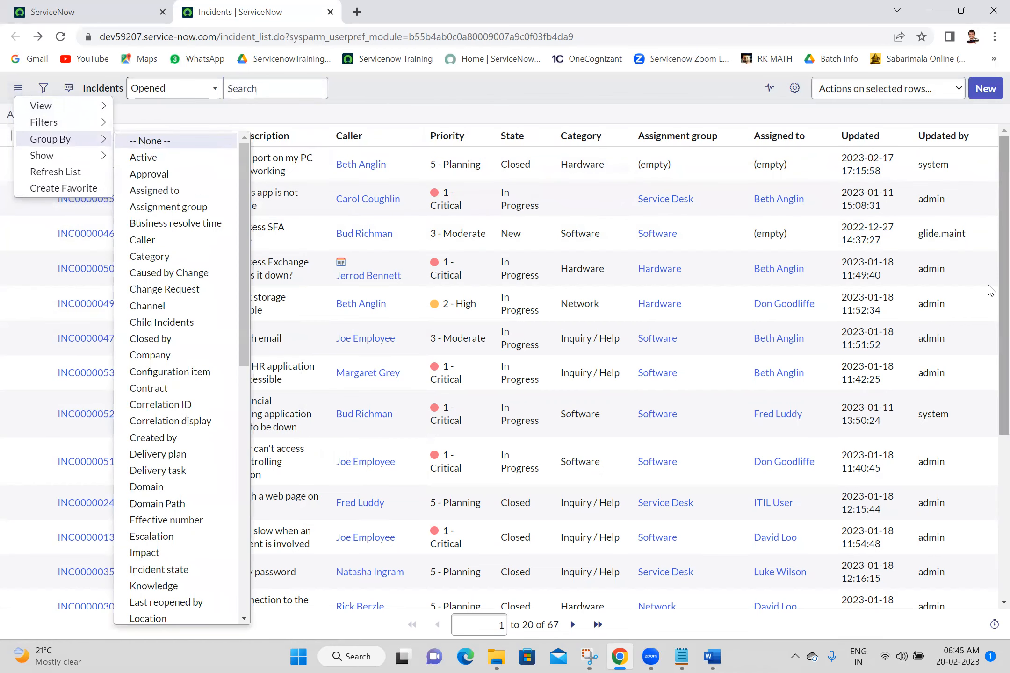
{"action": "scroll", "coordinate": [985, 514], "scroll_direction": "down", "scroll_amount": 5}
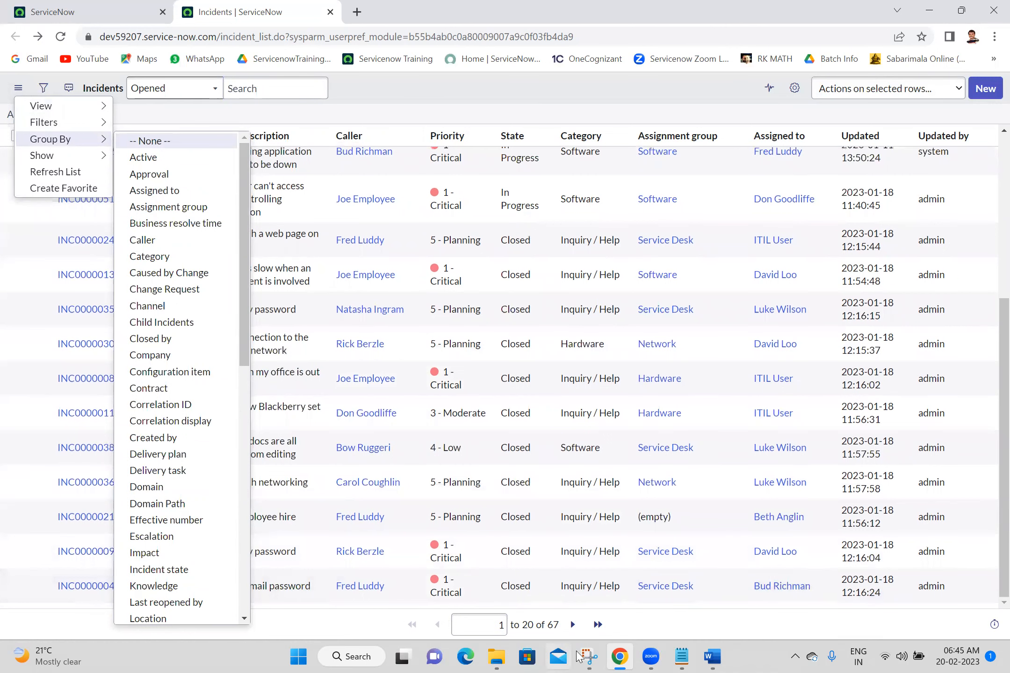
Capture a rectangular snip of the page navigation controls below the Incidents list.
{"action": "left_click", "coordinate": [588, 657]}
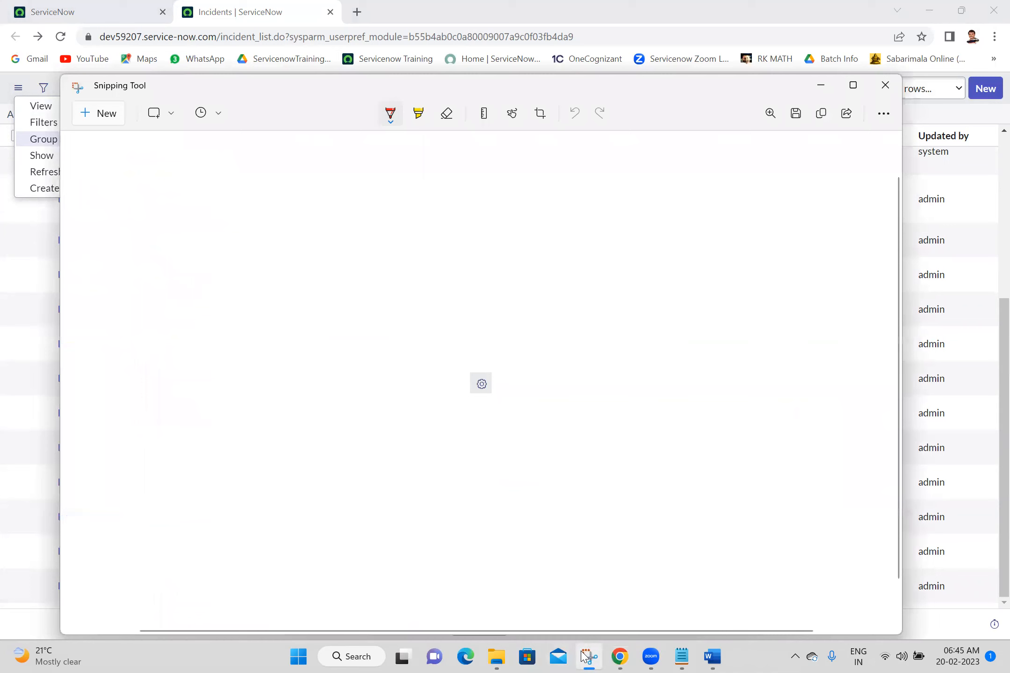
{"action": "key", "text": "ctrl+n"}
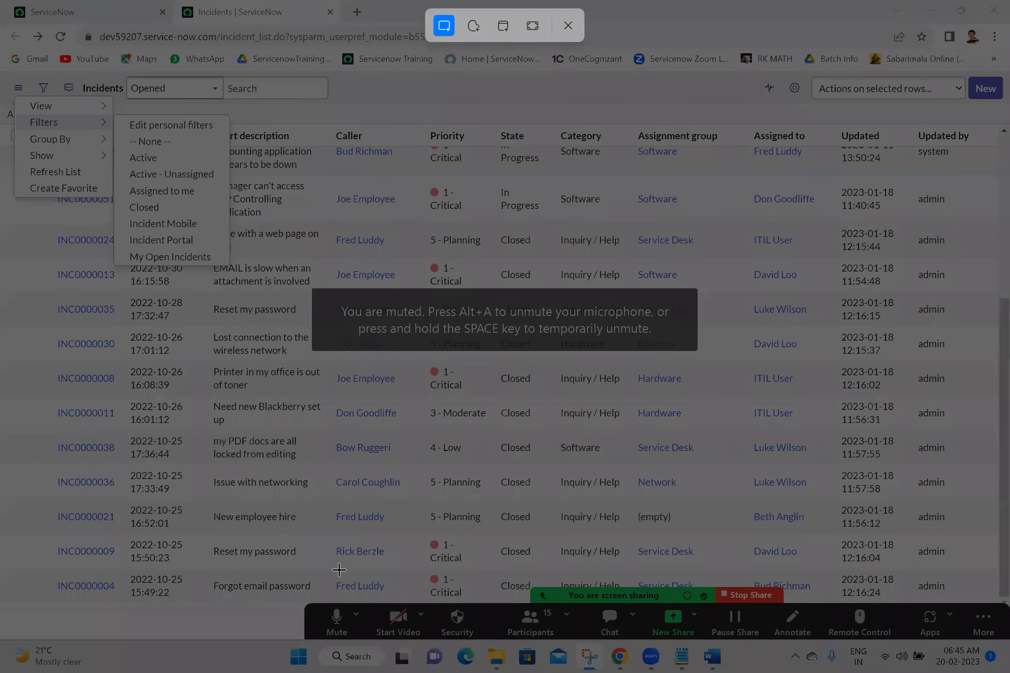
{"action": "left_click", "coordinate": [568, 26]}
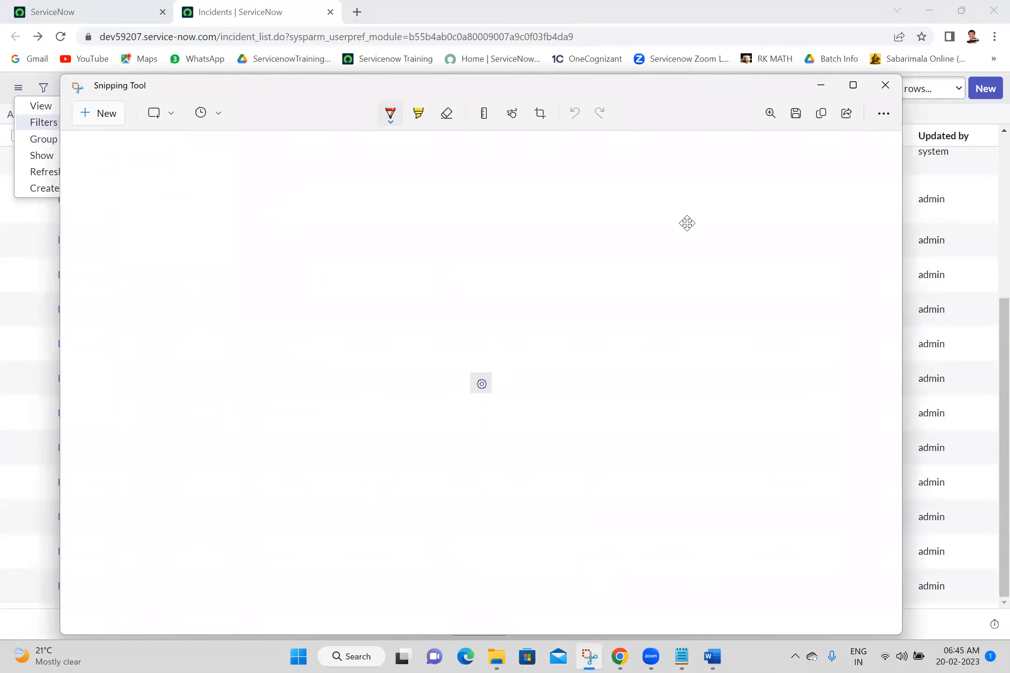
{"action": "left_click", "coordinate": [97, 114]}
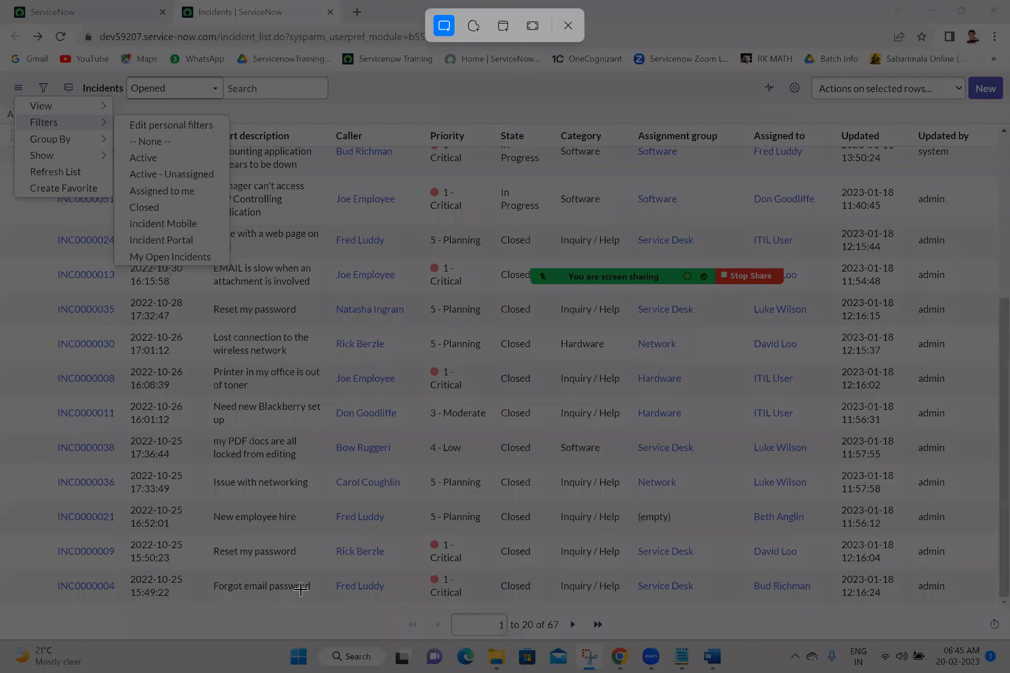
{"action": "left_click_drag", "start_coordinate": [313, 611], "coordinate": [768, 642]}
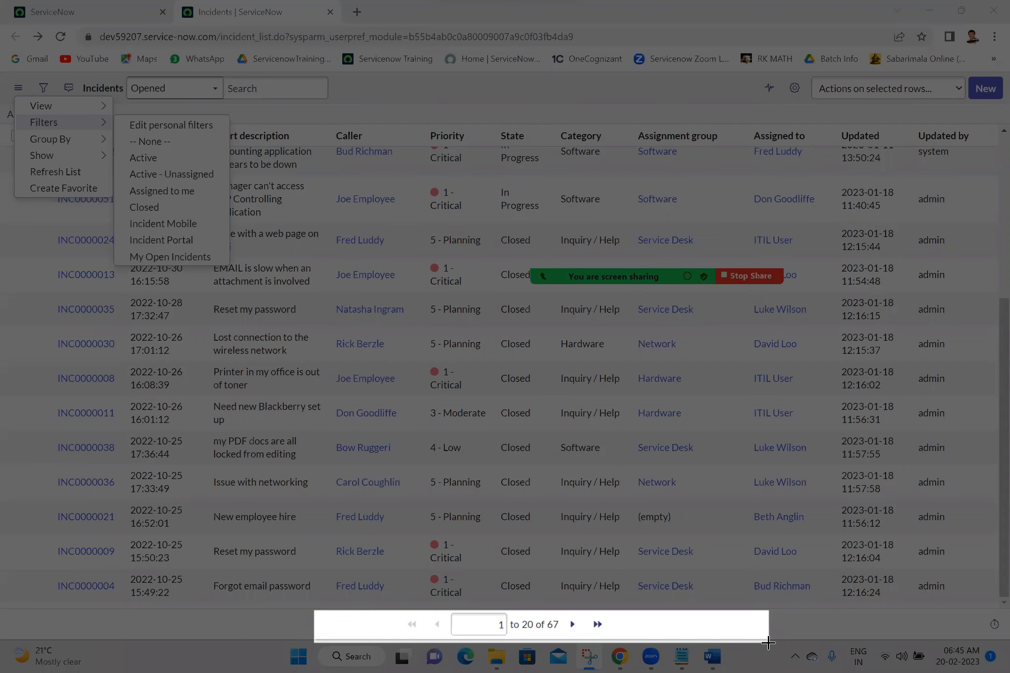
{"action": "left_click_drag", "start_coordinate": [767, 643], "coordinate": [769, 642]}
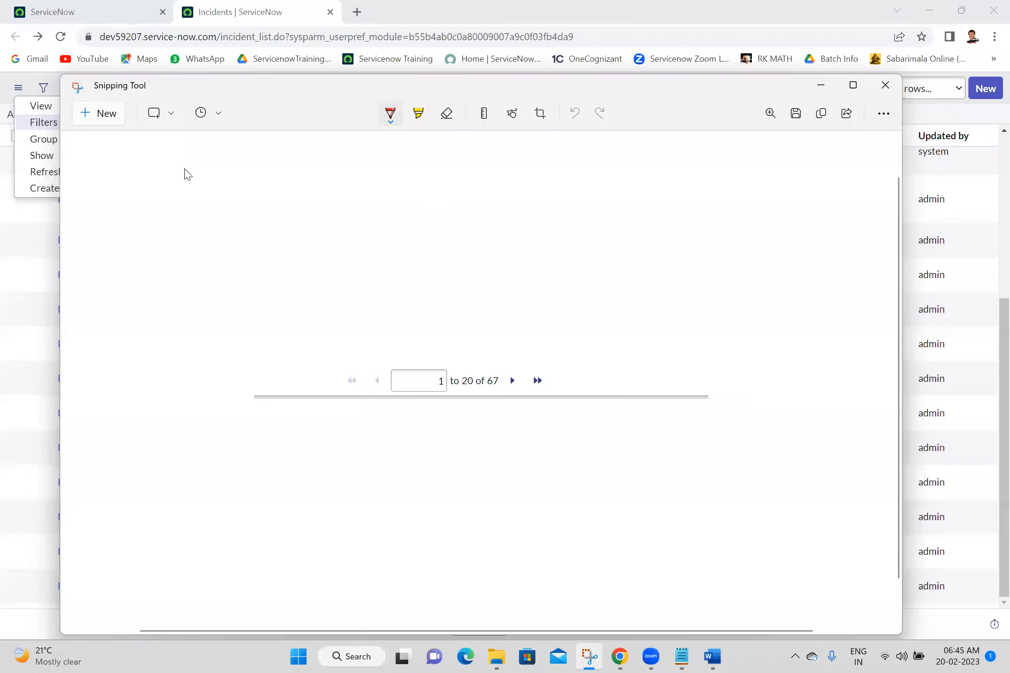
Return to the Incidents list and show its response time details.
{"action": "left_click", "coordinate": [975, 630]}
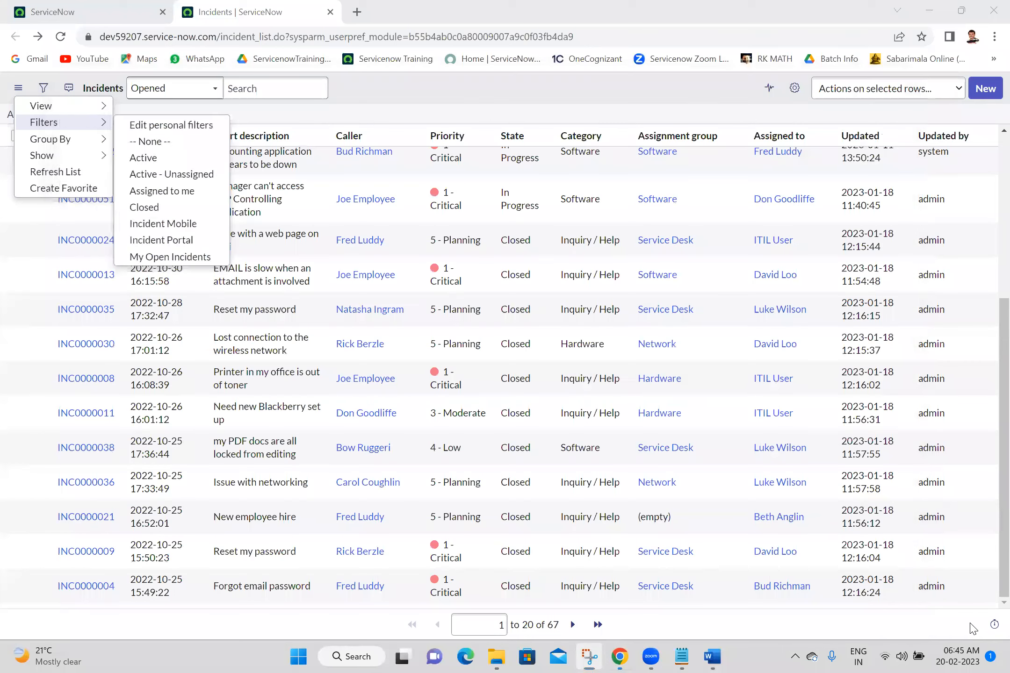
{"action": "mouse_move", "coordinate": [993, 630]}
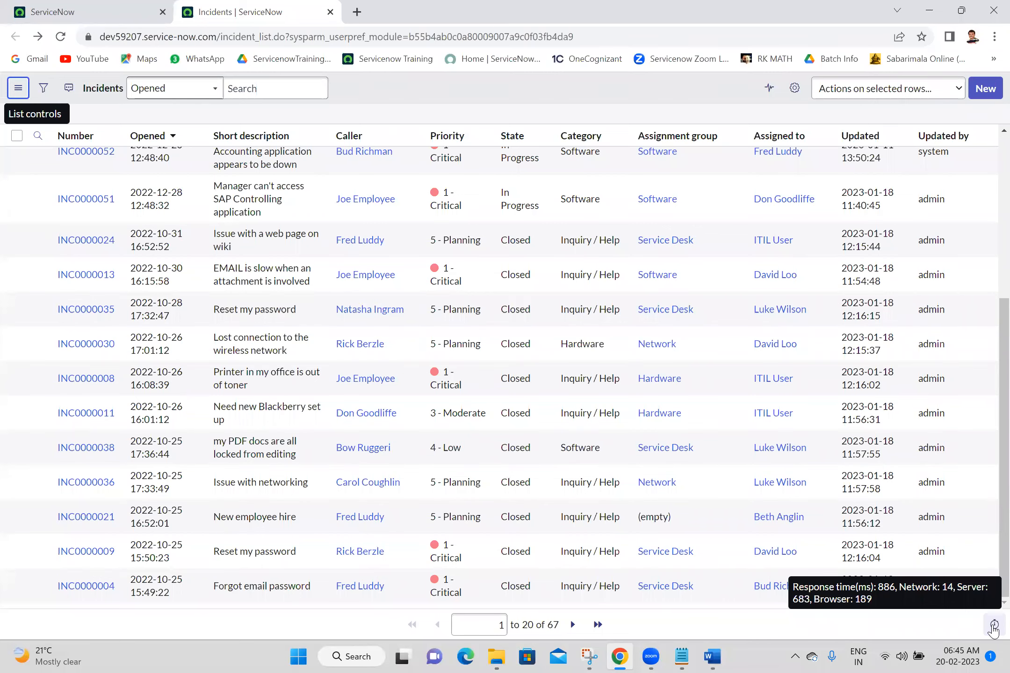
Examine the Incidents list's browser response time breakdown, including its timing types and browser timing details.
{"action": "left_click", "coordinate": [993, 630]}
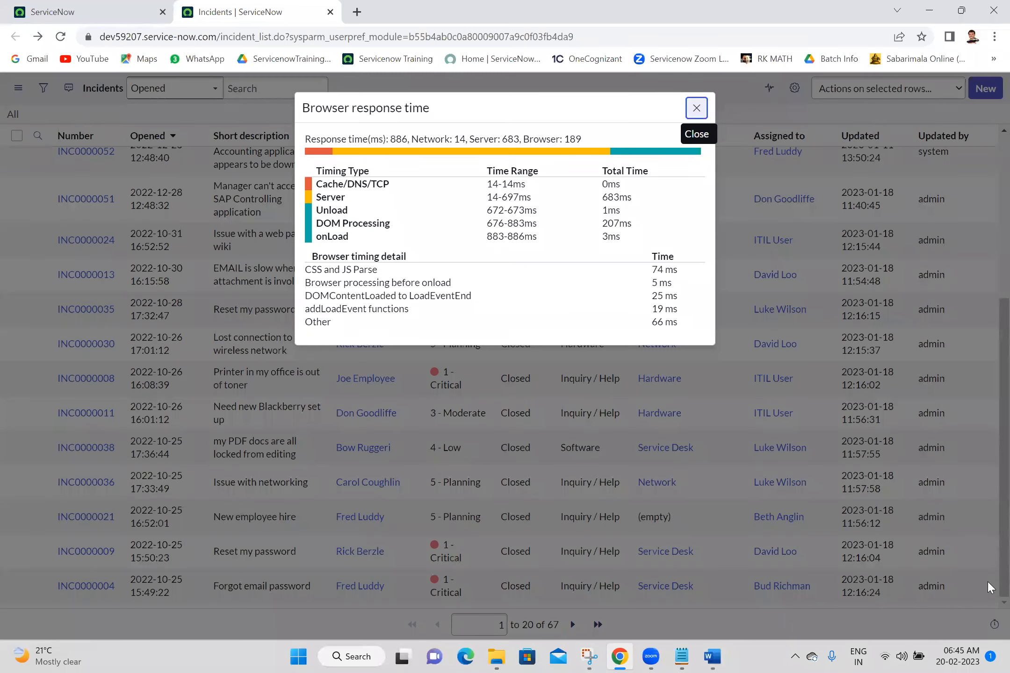
{"action": "left_click", "coordinate": [696, 108]}
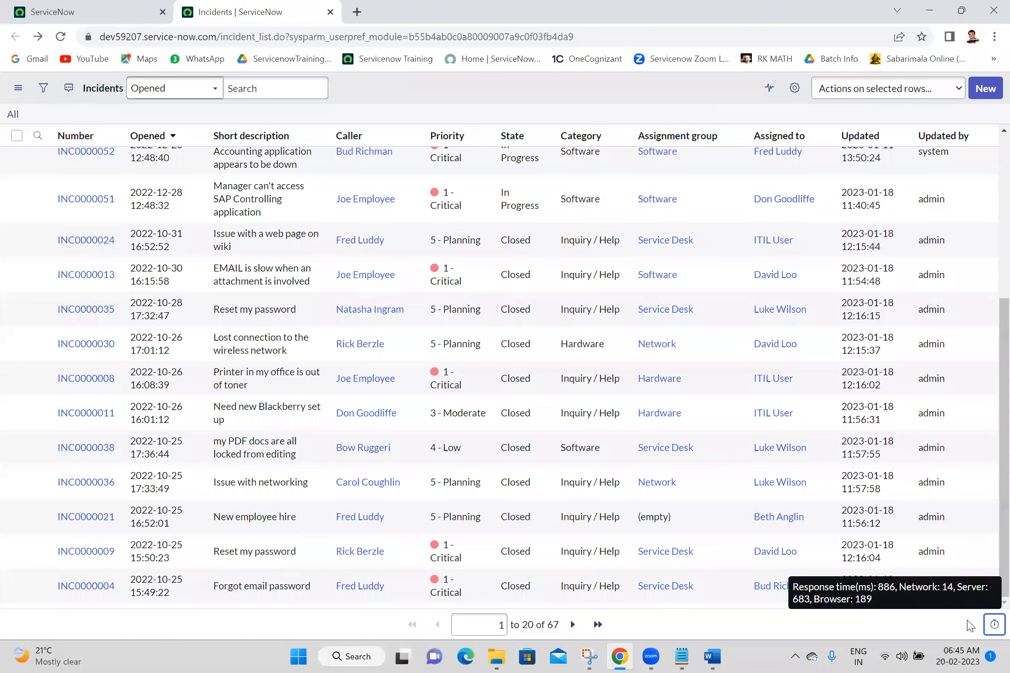
{"action": "left_click", "coordinate": [992, 626]}
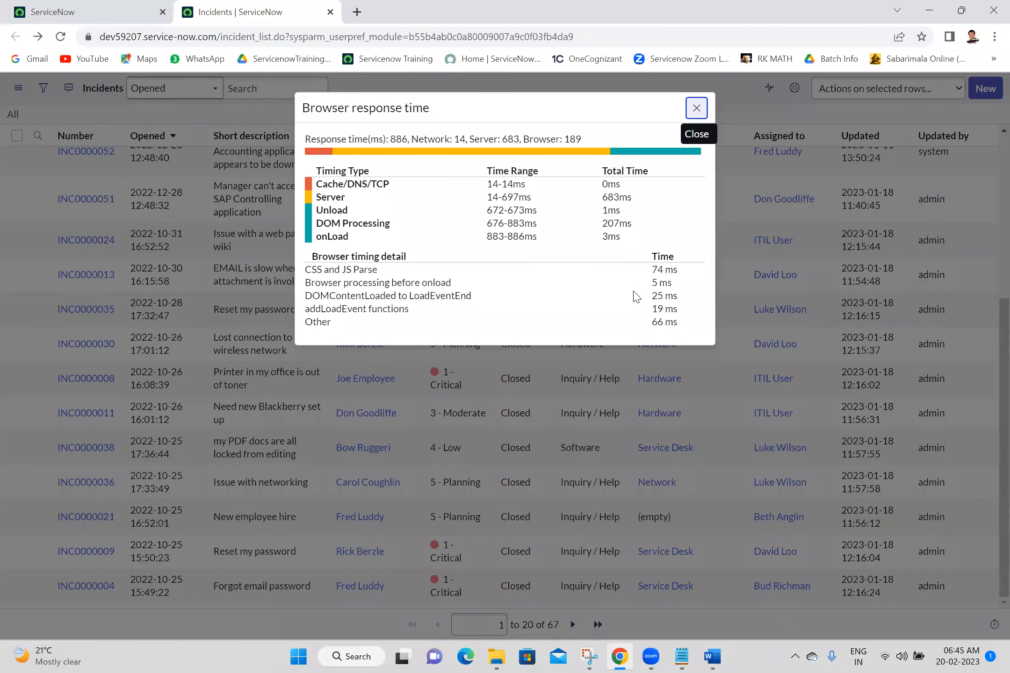
{"action": "left_click", "coordinate": [808, 659]}
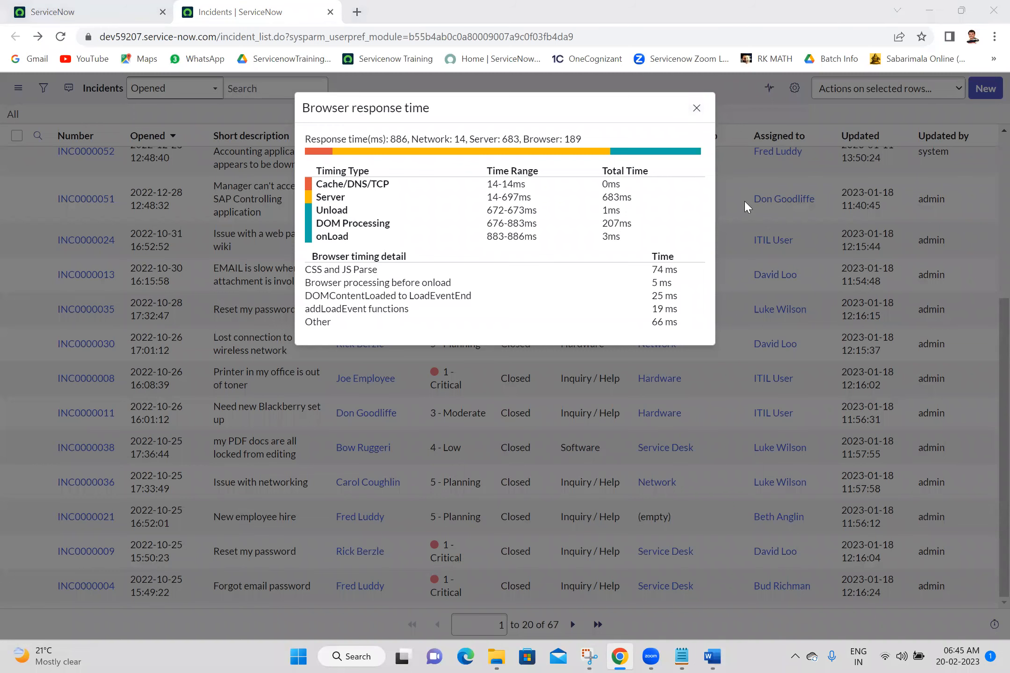
{"action": "left_click", "coordinate": [690, 109]}
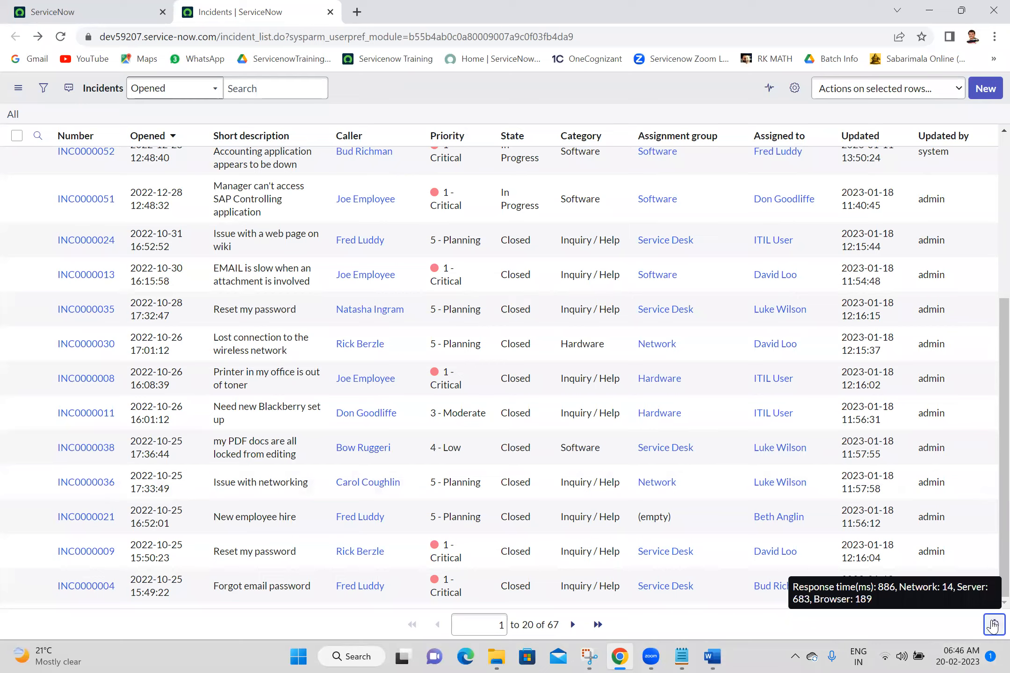
{"action": "left_click", "coordinate": [993, 625]}
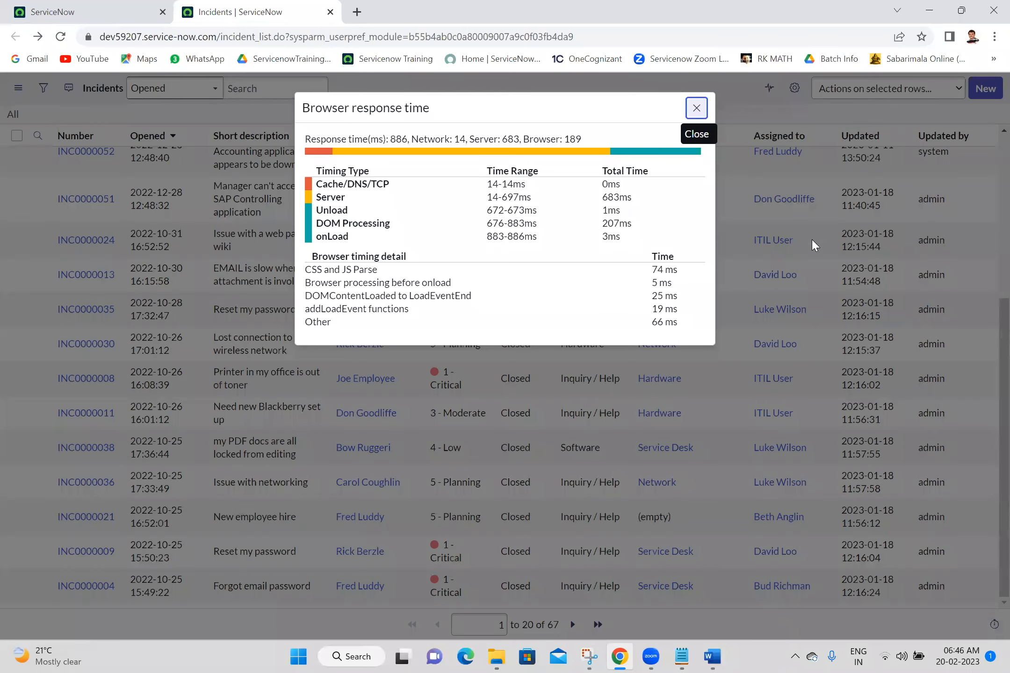
{"action": "left_click", "coordinate": [696, 108]}
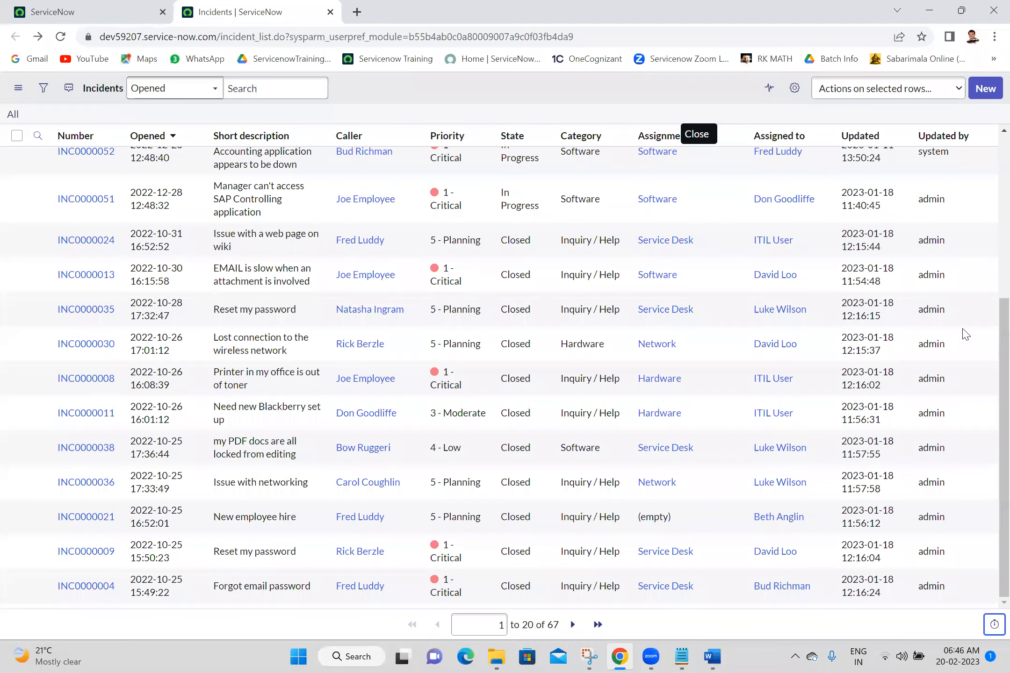
Return to the ServiceNow home page and open the Change Requests list by entering change_request.LIST in the navigator filter.
{"action": "left_click", "coordinate": [120, 2]}
{"action": "left_click", "coordinate": [122, 131]}
{"action": "type", "text": "c"}
{"action": "key", "text": "BackSpace"}
{"action": "type", "text": "change "}
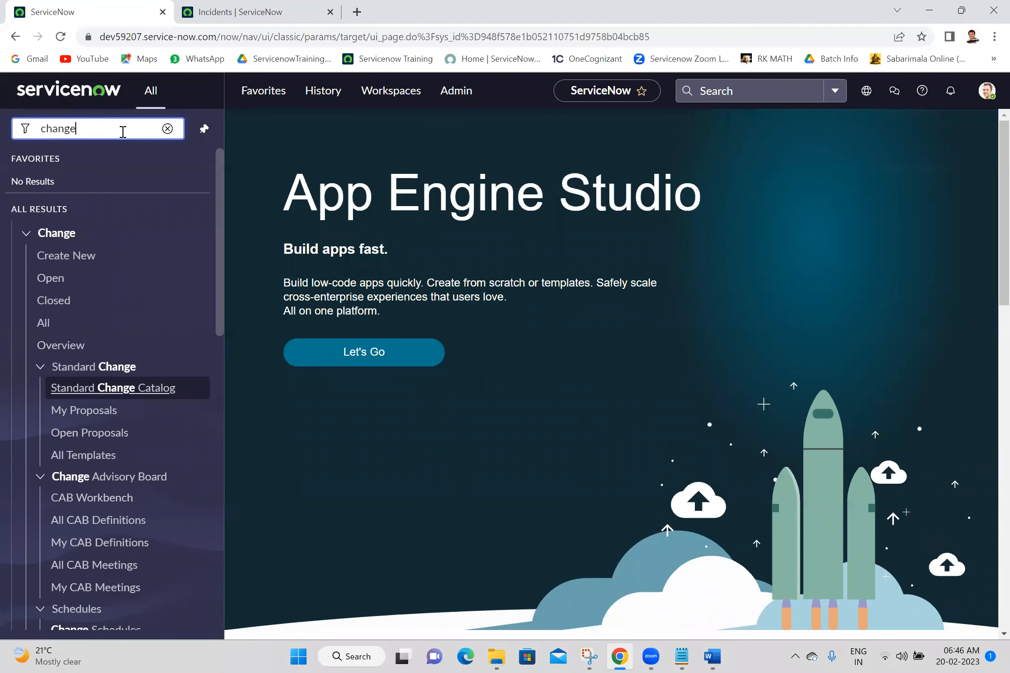
{"action": "type", "text": "_req"}
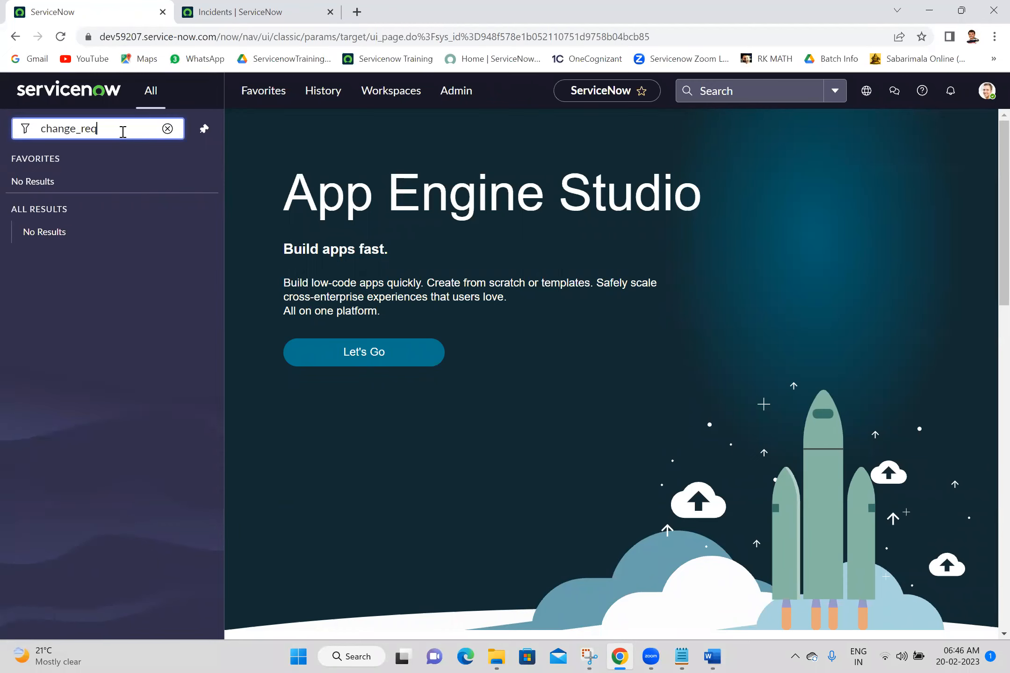
{"action": "type", "text": "uest.LIST"}
{"action": "key", "text": "Return"}
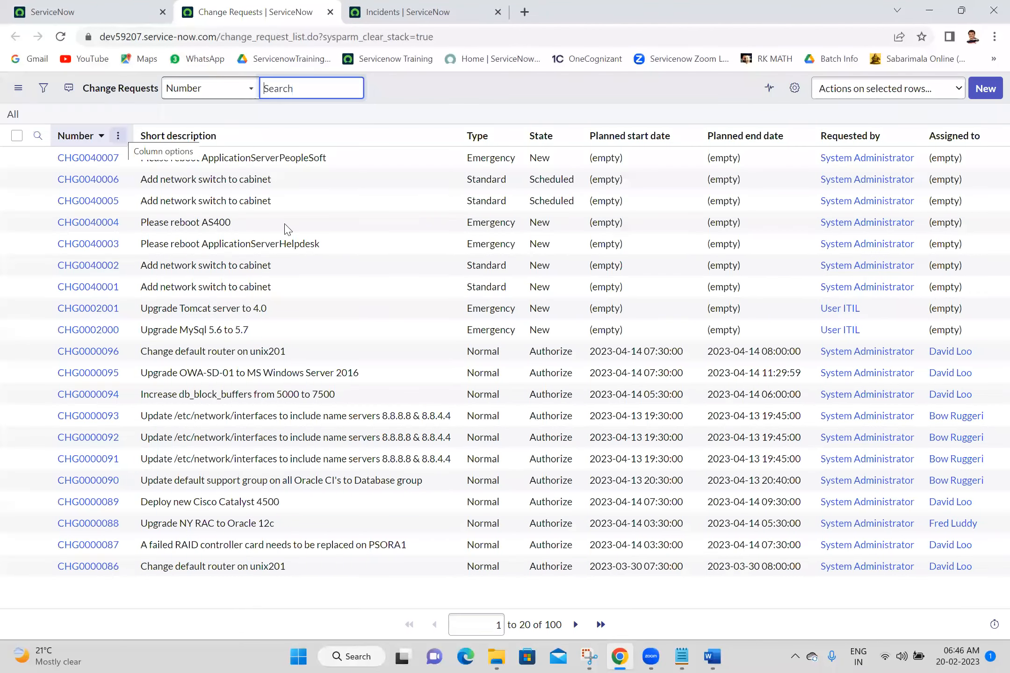
{"action": "left_click", "coordinate": [987, 364]}
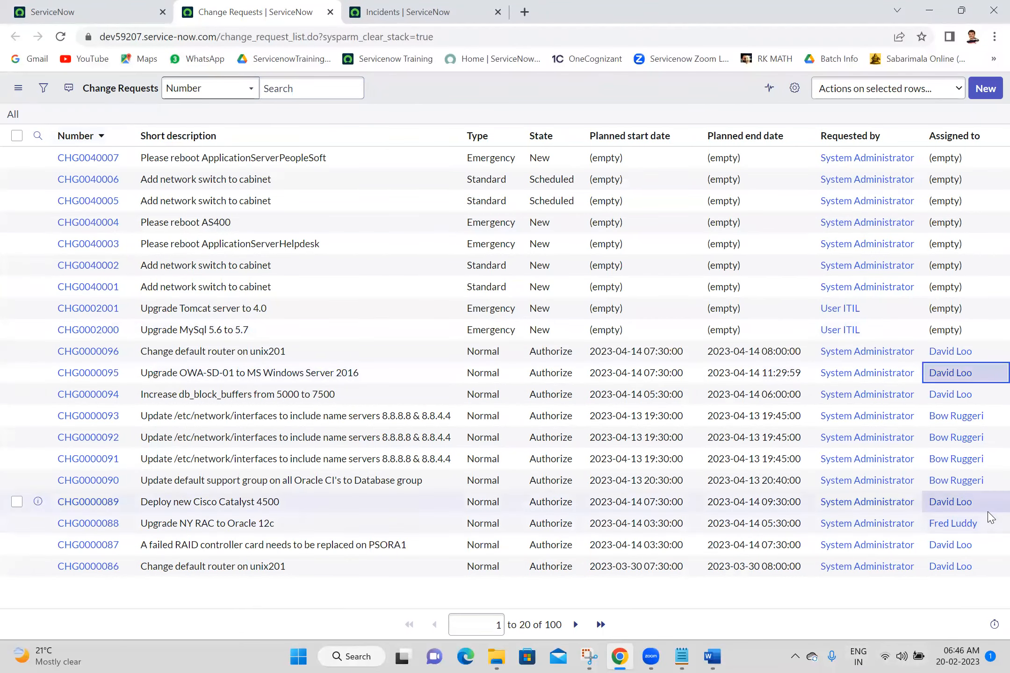
{"action": "left_click", "coordinate": [41, 600]}
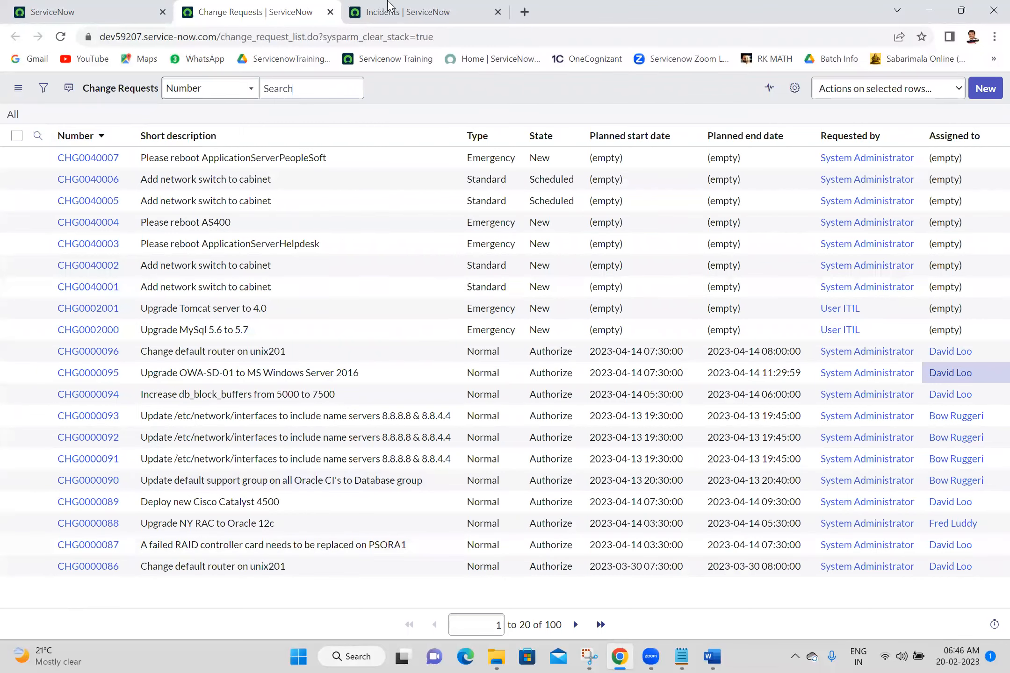
Keep only the ServiceNow home page open, closing the Change Requests and Incidents pages.
{"action": "left_click", "coordinate": [392, 8]}
{"action": "left_click", "coordinate": [54, 8]}
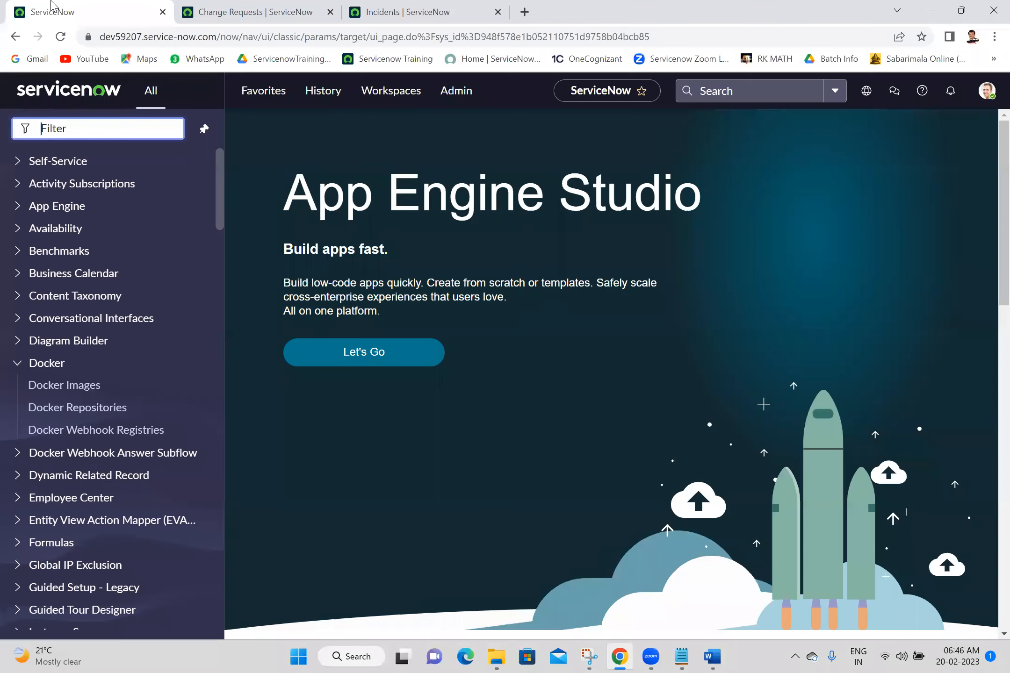
{"action": "right_click", "coordinate": [55, 7]}
{"action": "left_click", "coordinate": [145, 199]}
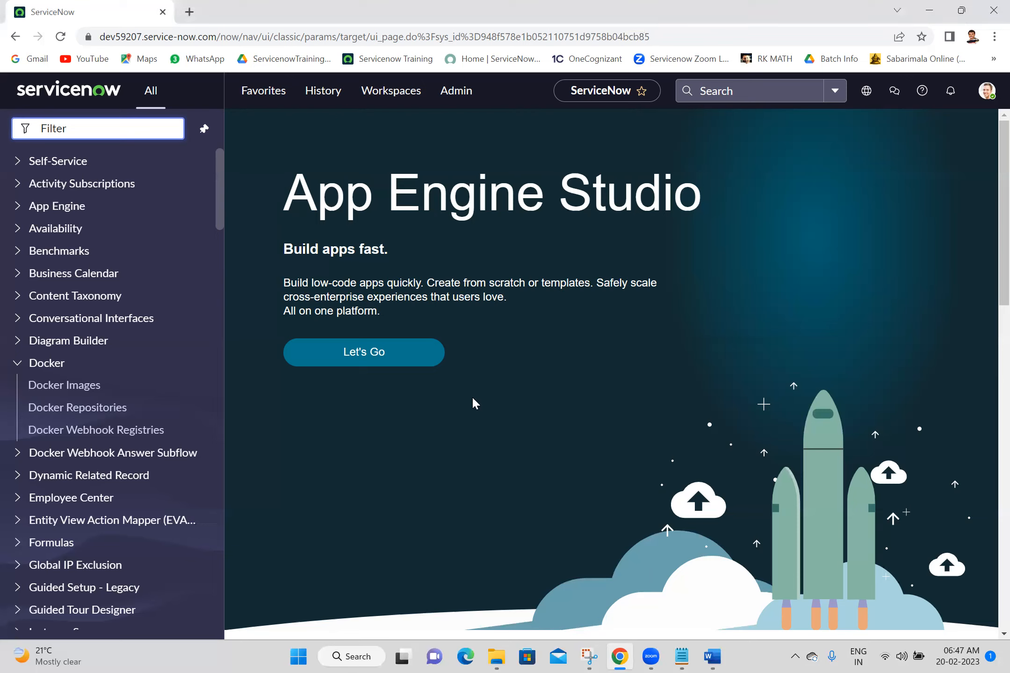
Switch to Word, go back to the start of the ServiceNow - User Interface document, and close it and the Batch 18 folder.
{"action": "left_click", "coordinate": [710, 657]}
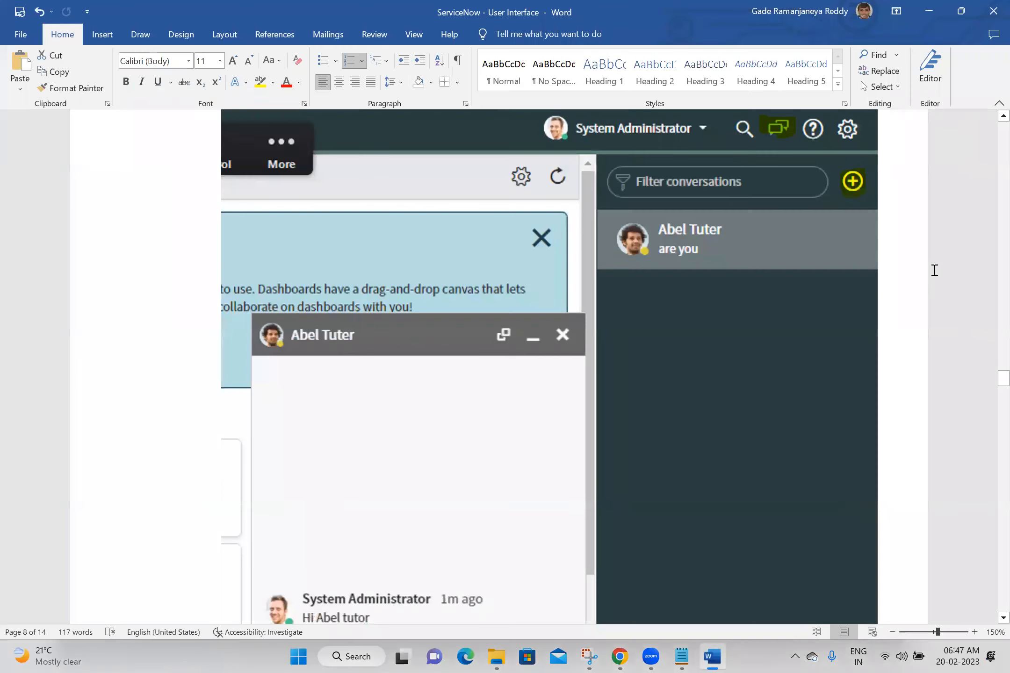
{"action": "left_click_drag", "start_coordinate": [1003, 377], "coordinate": [992, 127]}
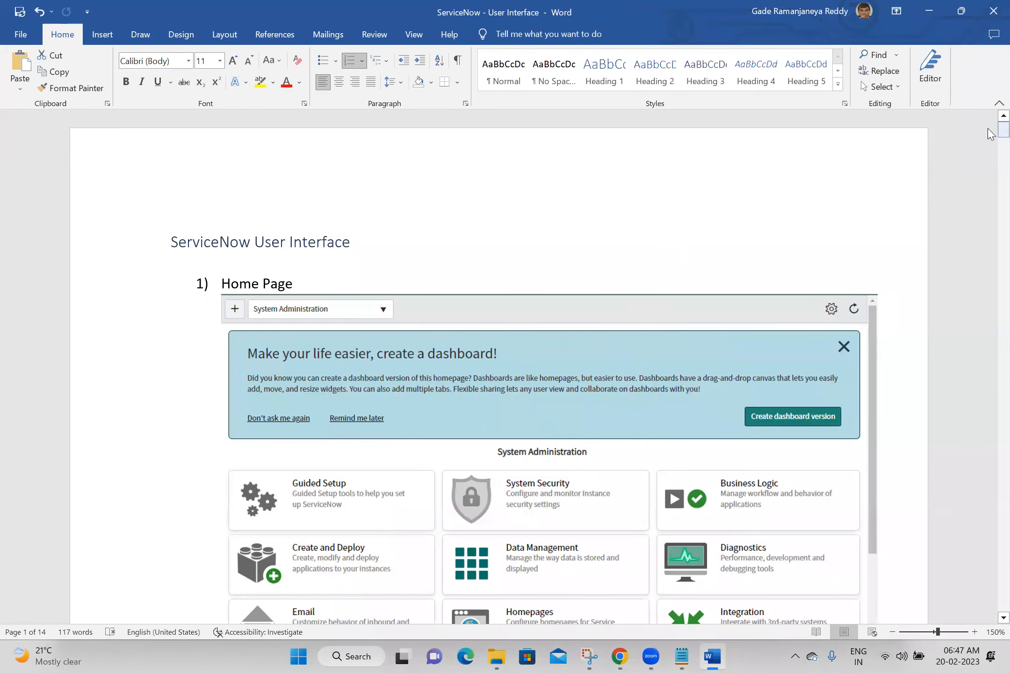
{"action": "left_click_drag", "start_coordinate": [988, 131], "coordinate": [988, 126]}
{"action": "left_click", "coordinate": [497, 656]}
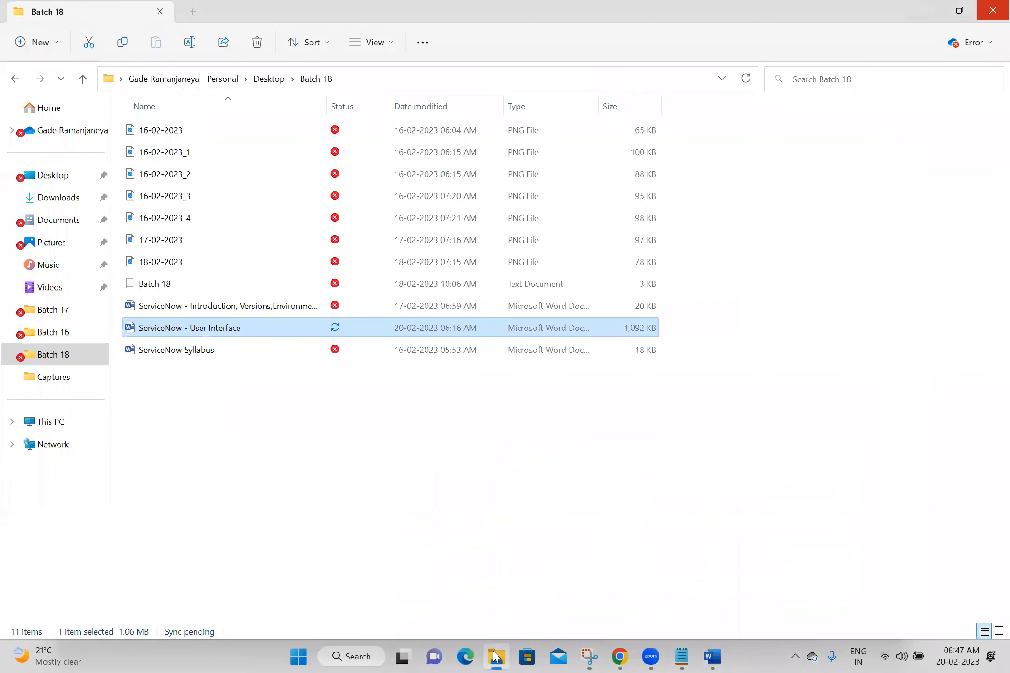
{"action": "left_click", "coordinate": [990, 17]}
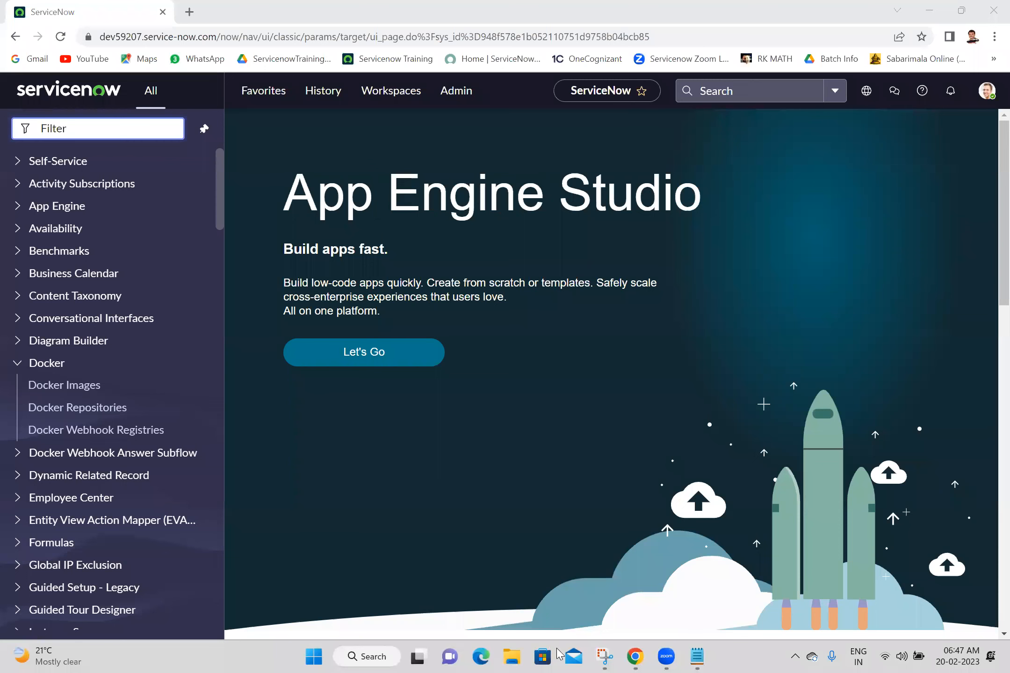
Switch to File Explorer and open the ServiceNow - User Interface document from the Batch 18 folder.
{"action": "left_click", "coordinate": [511, 657]}
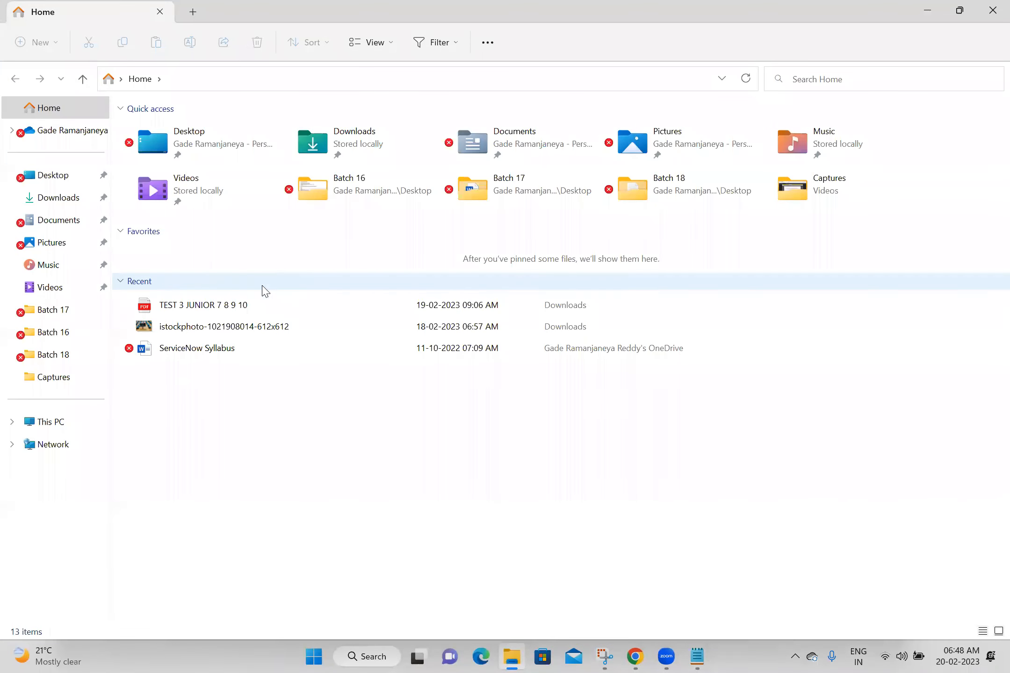
{"action": "left_click", "coordinate": [683, 188]}
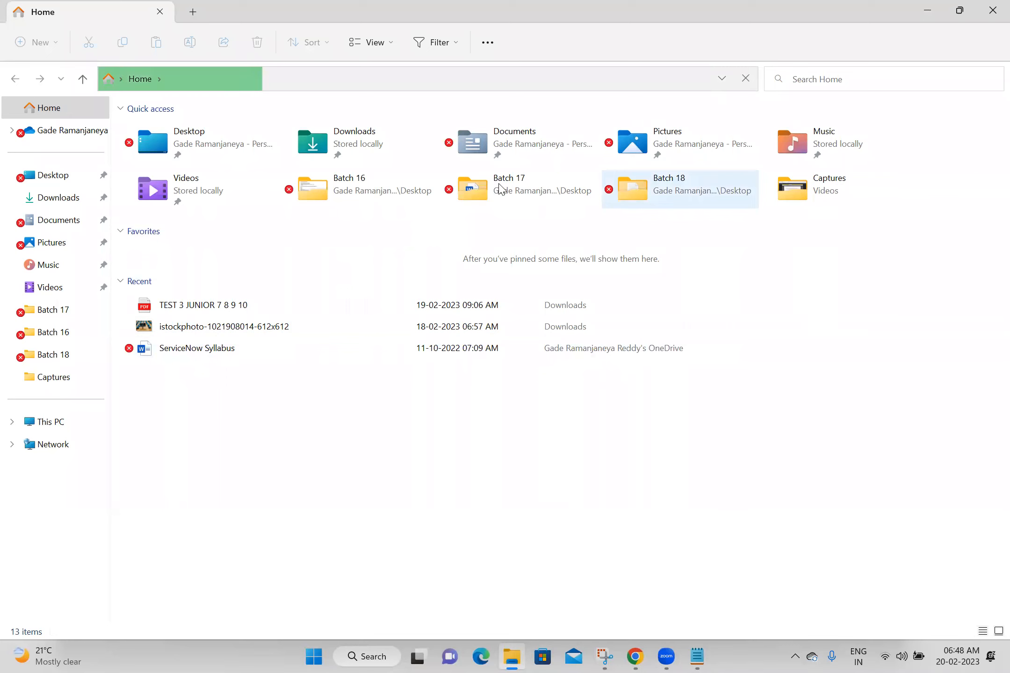
{"action": "double_click", "coordinate": [716, 201]}
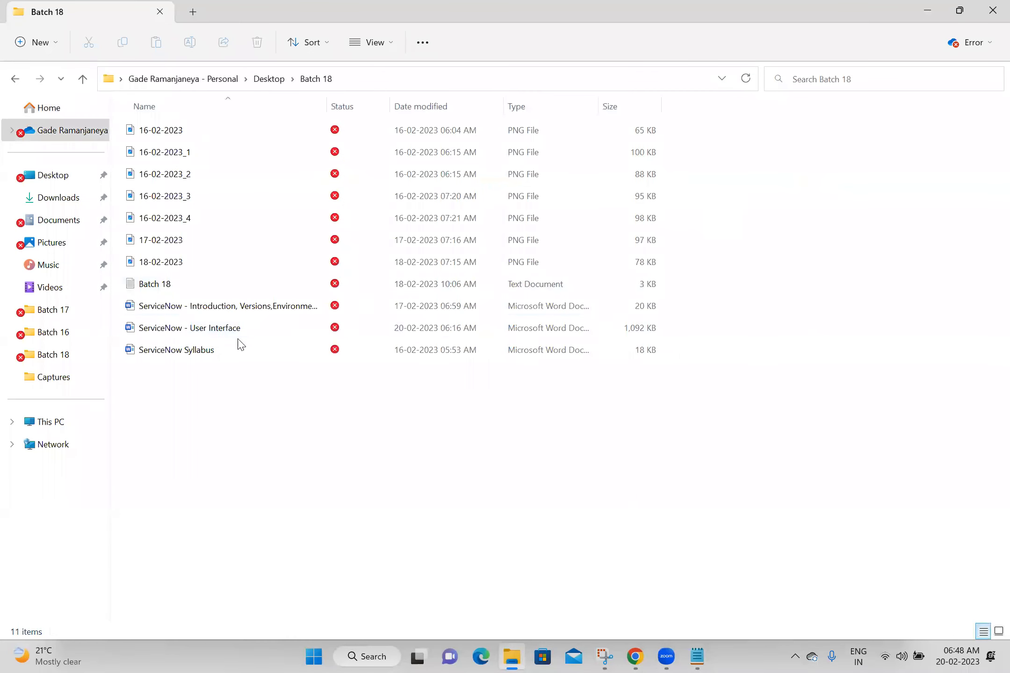
{"action": "double_click", "coordinate": [213, 329]}
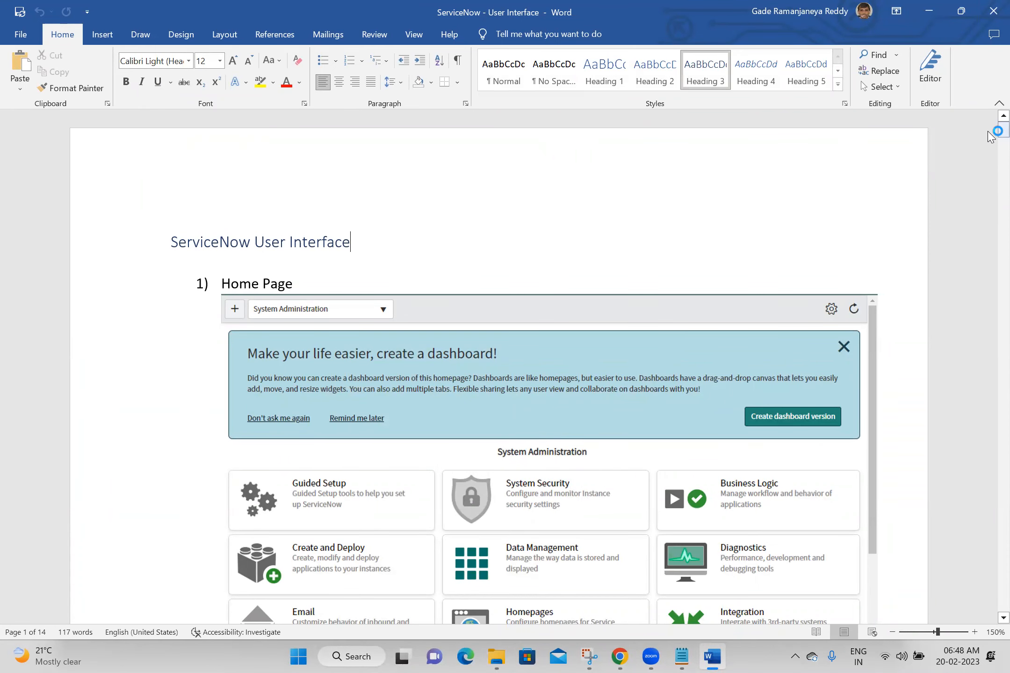
{"action": "mouse_move", "coordinate": [990, 136]}
{"action": "left_mouse_down"}
{"action": "mouse_move", "coordinate": [990, 145]}
{"action": "mouse_move", "coordinate": [990, 129]}
{"action": "left_mouse_up"}
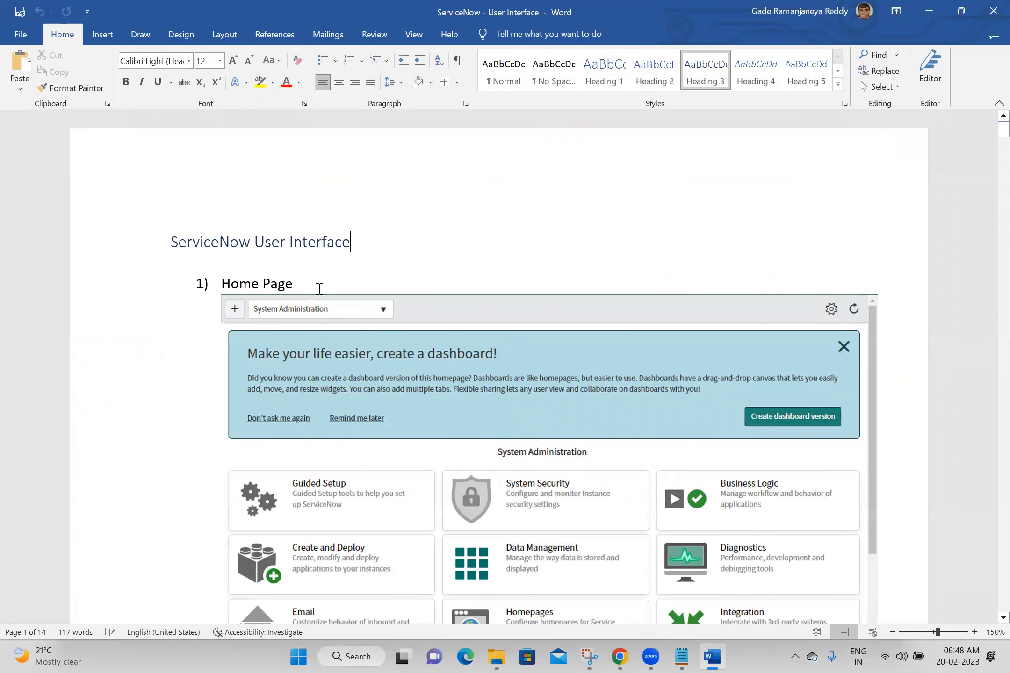
Replace the first numbered heading, Home Page, with Content Frame.
{"action": "left_click", "coordinate": [312, 285]}
{"action": "key", "text": "BackSpace"}
{"action": "key", "text": "BackSpace"}
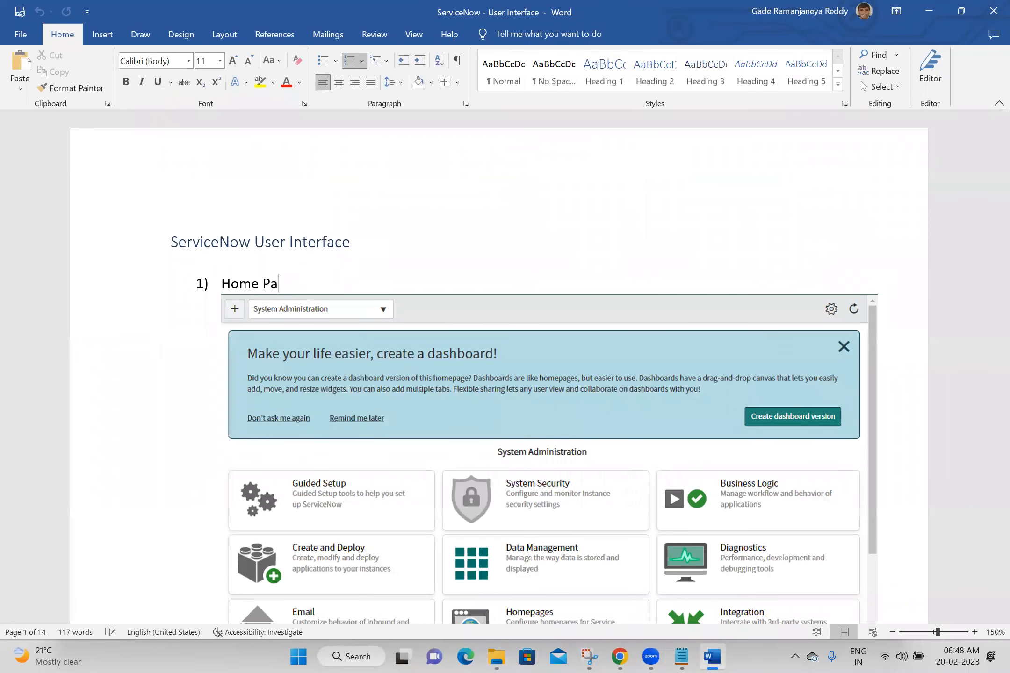
{"action": "key", "text": "BackSpace"}
{"action": "key", "text": "BackSpace"}
{"action": "key", "text": "BackSpace"}
{"action": "key", "text": "BackSpace"}
{"action": "type", "text": "Content Frame"}
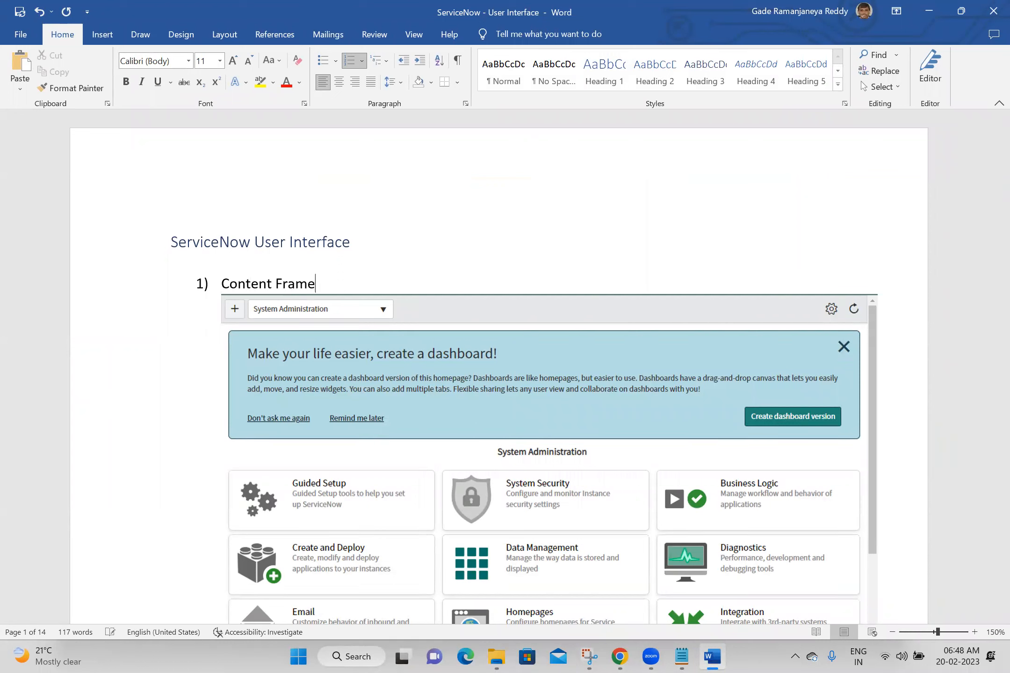
{"action": "left_click", "coordinate": [541, 223]}
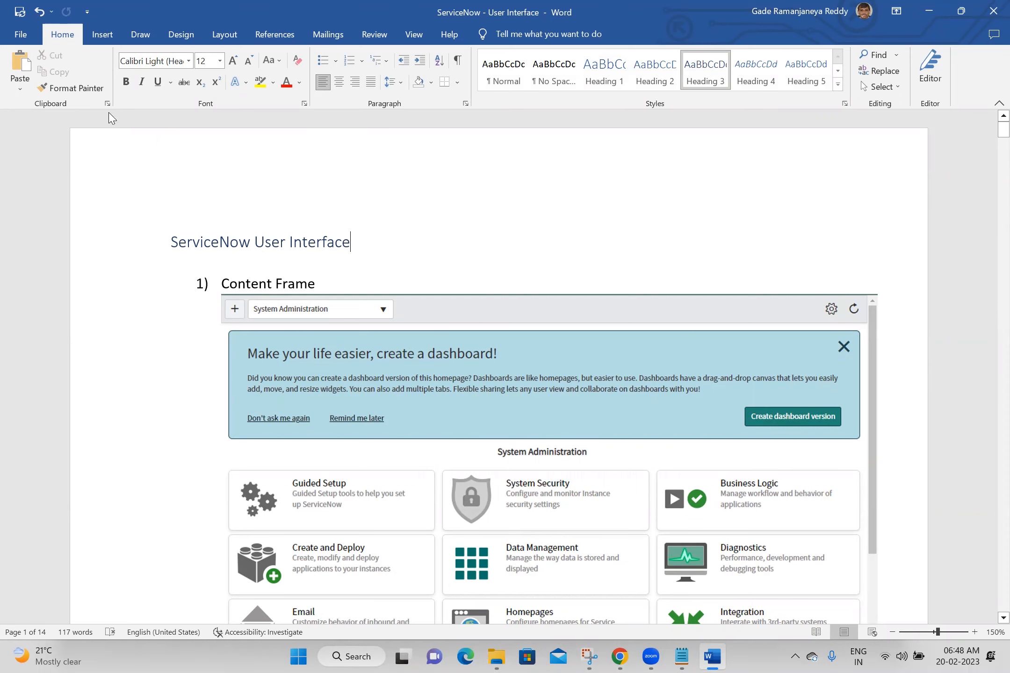
Switch to Chrome and capture a rectangular snip of the App Engine Studio content area beside the navigator.
{"action": "key", "text": "alt+Tab"}
{"action": "key", "text": "super+shift+s"}
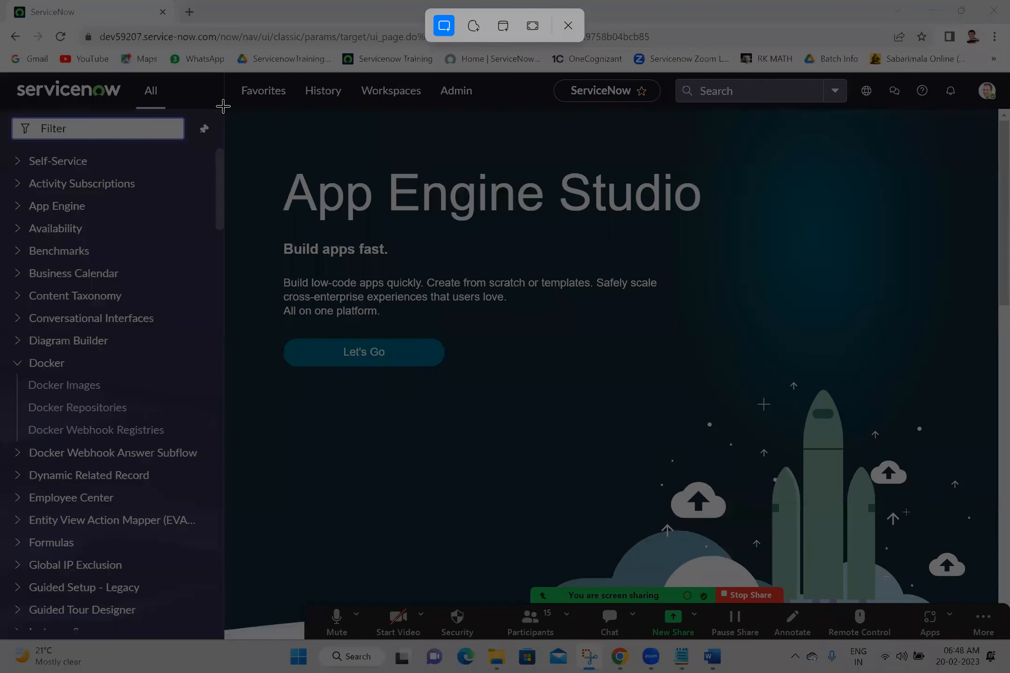
{"action": "left_click_drag", "start_coordinate": [225, 107], "coordinate": [998, 583]}
Return to Word and replace the old dashboard picture under Content Frame with the App Engine Studio snip.
{"action": "left_click", "coordinate": [710, 657]}
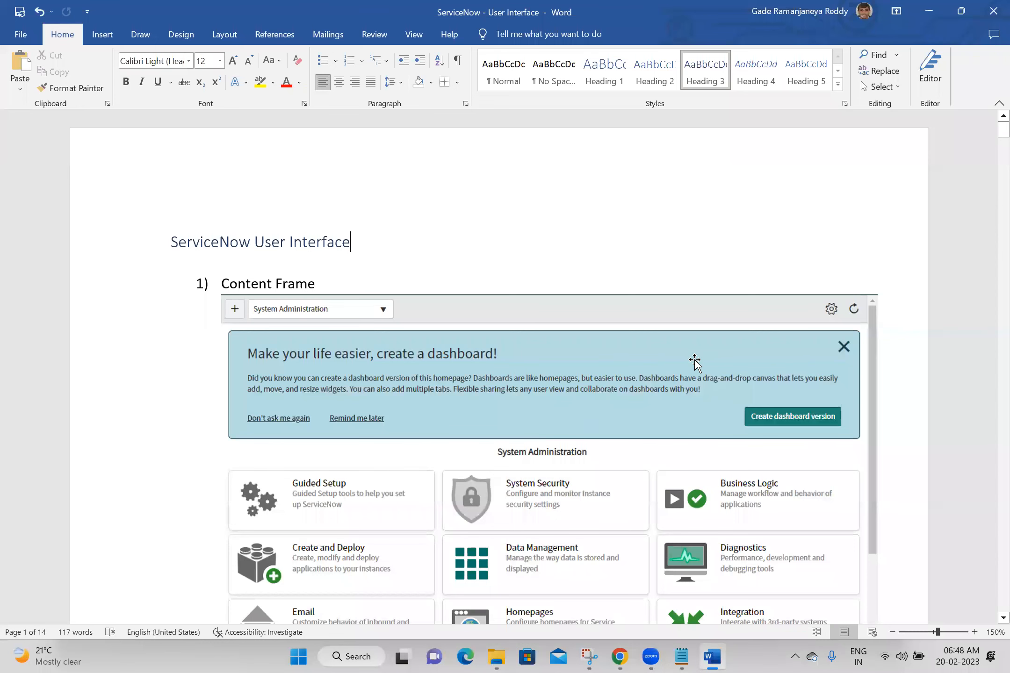
{"action": "left_click", "coordinate": [694, 362]}
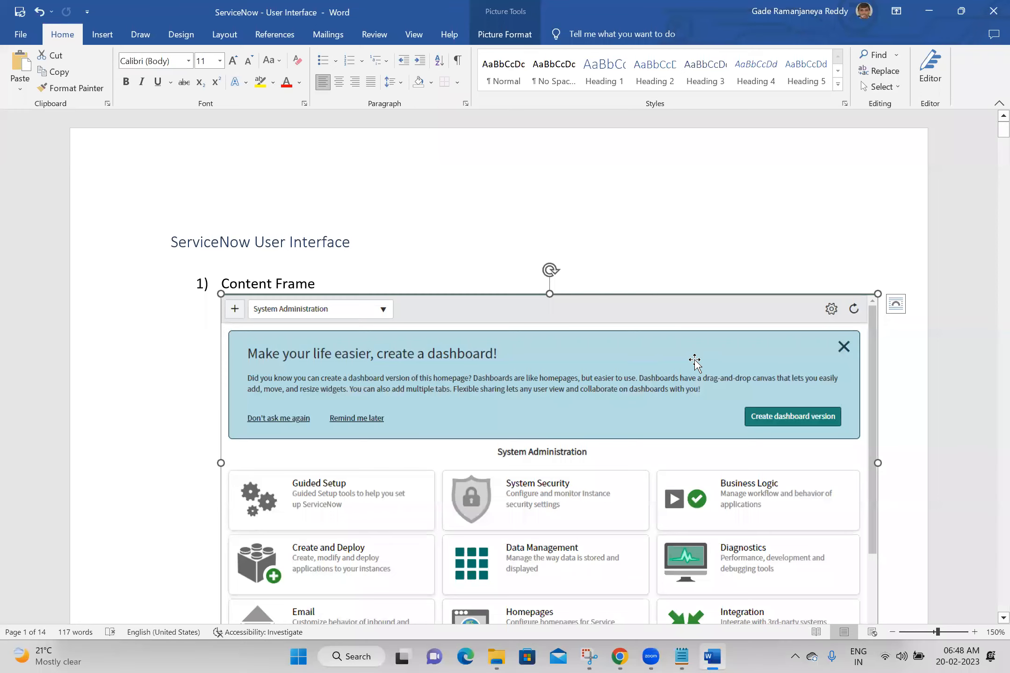
{"action": "key", "text": "Delete"}
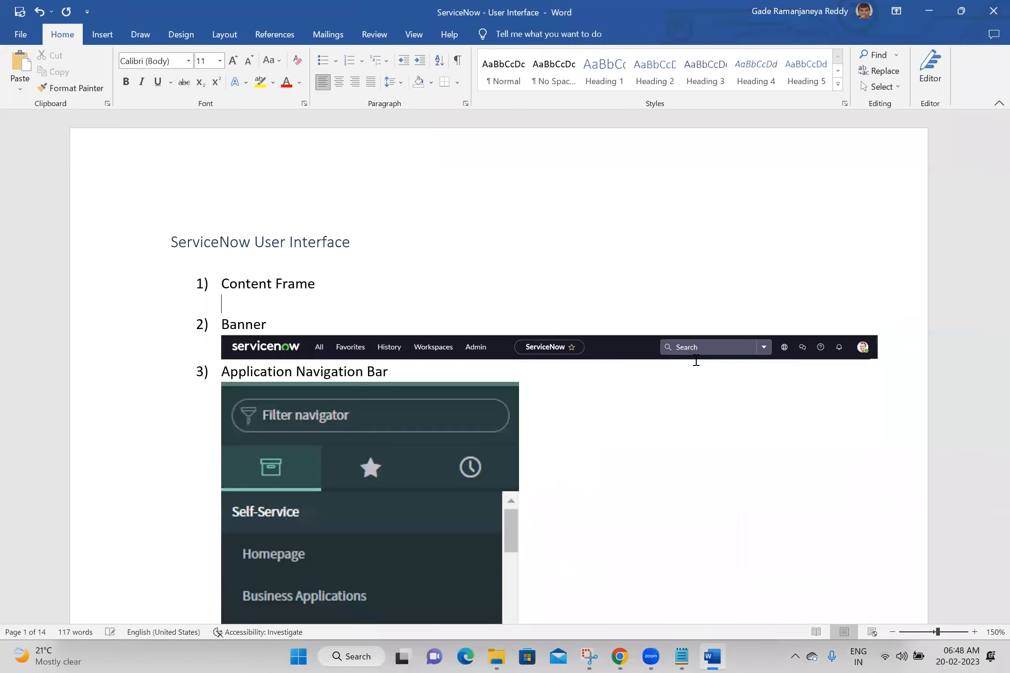
{"action": "key", "text": "ctrl+z"}
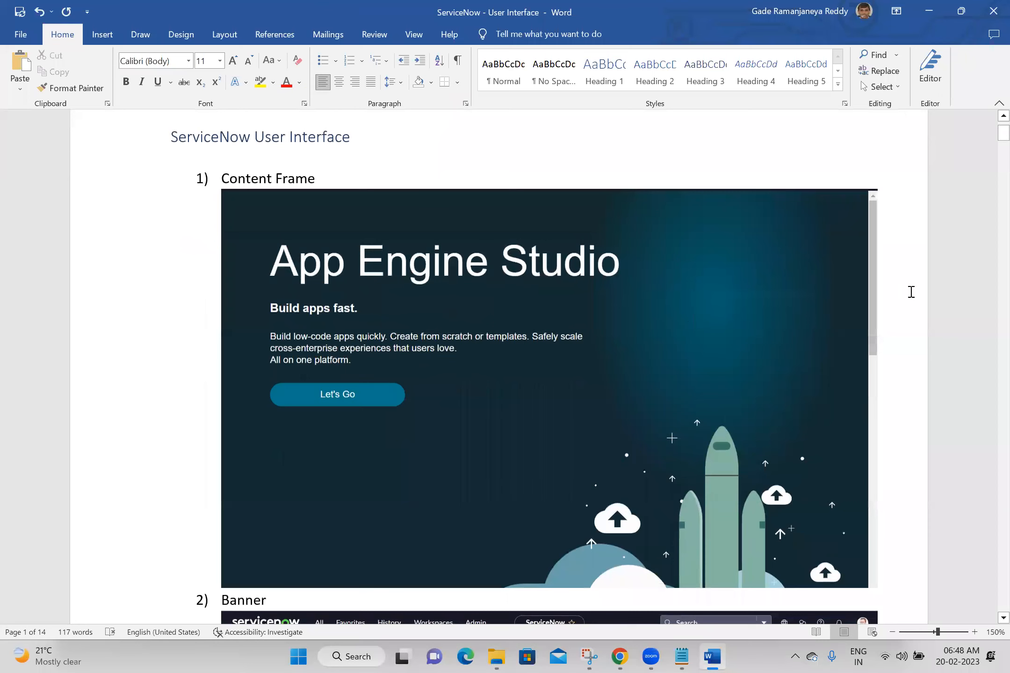
Switch to Chrome and capture a rectangular snip of the full application navigator, including its logo, All heading and filter.
{"action": "left_click_drag", "start_coordinate": [990, 138], "coordinate": [995, 165]}
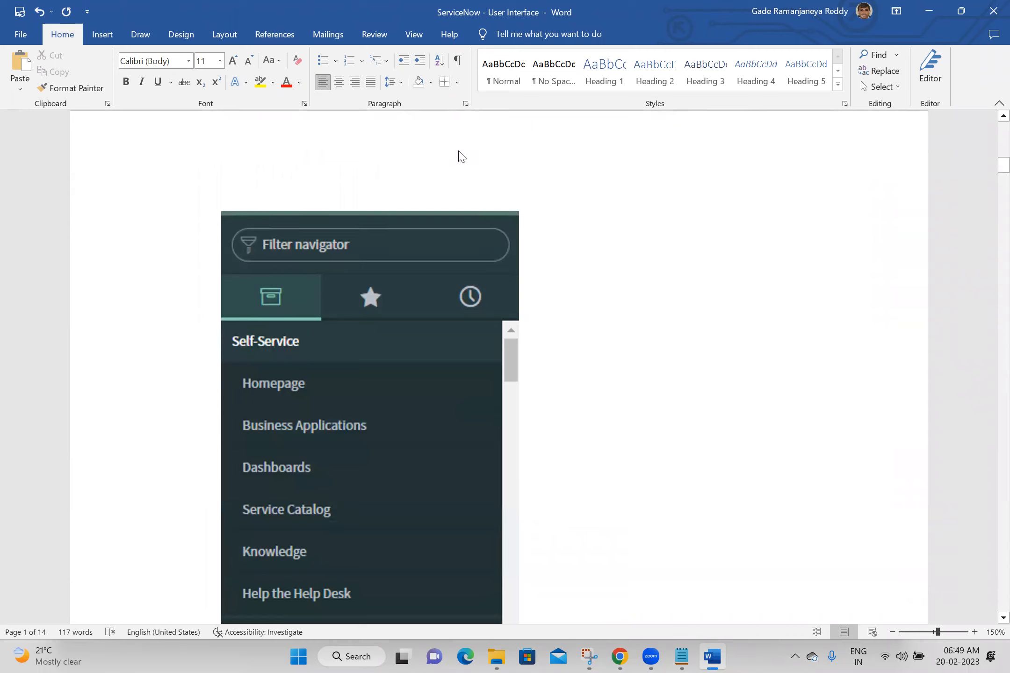
{"action": "key", "text": "alt+Tab"}
{"action": "key", "text": "super+shift+s"}
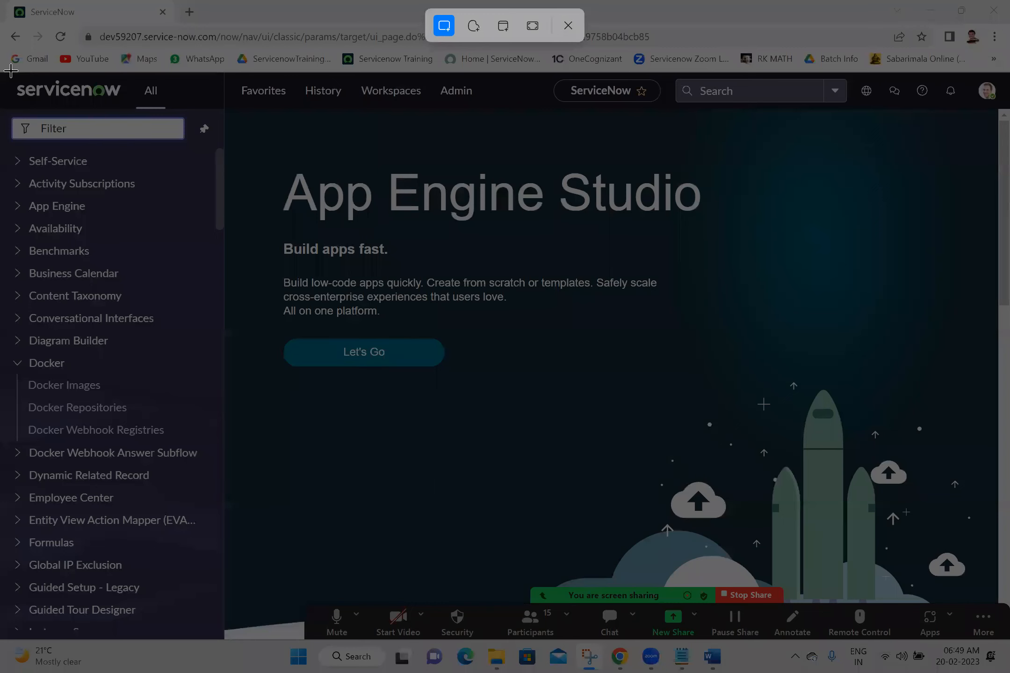
{"action": "left_click_drag", "start_coordinate": [11, 72], "coordinate": [225, 643]}
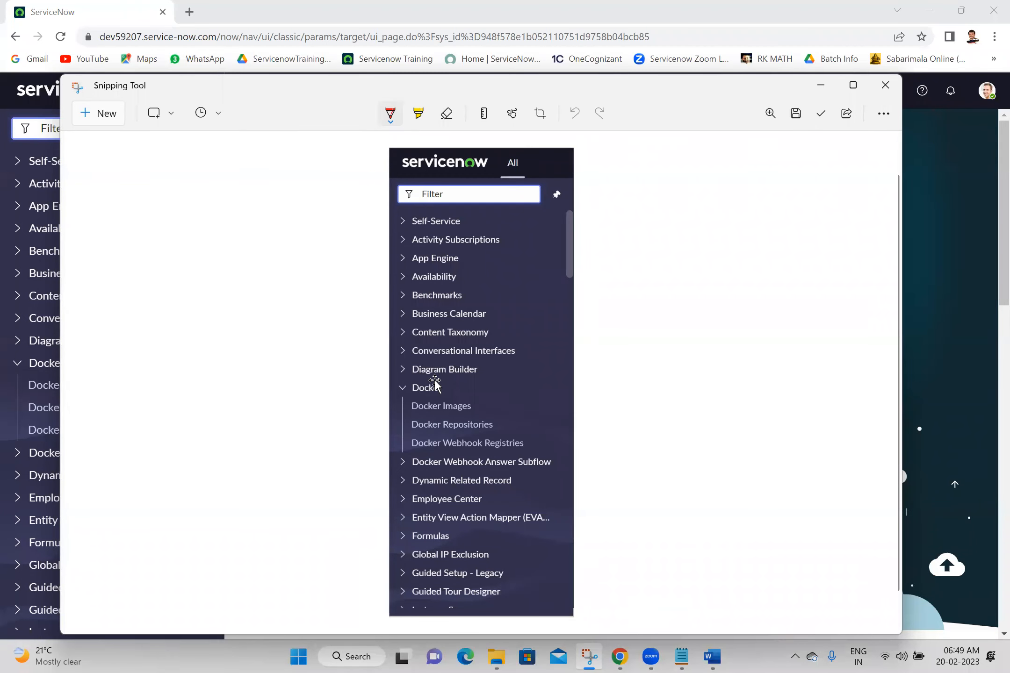
Return to Word and paste the application navigator snip under the Application Navigation Bar heading.
{"action": "key", "text": "alt+Tab"}
{"action": "scroll", "coordinate": [436, 381], "scroll_direction": "down", "scroll_amount": 10}
{"action": "scroll", "coordinate": [436, 381], "scroll_direction": "up", "scroll_amount": 3}
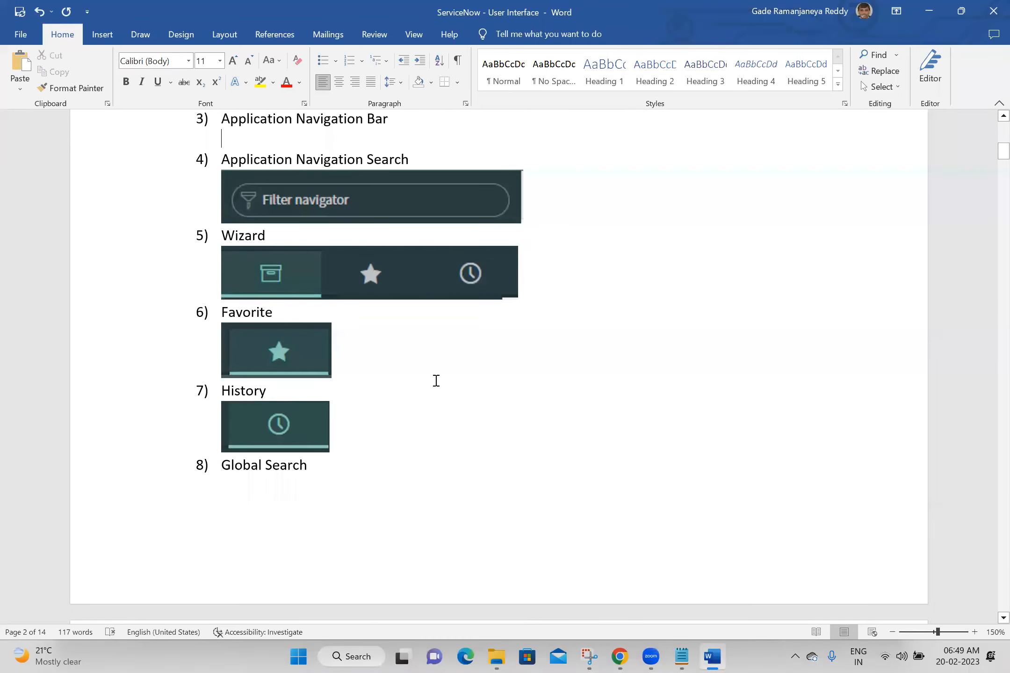
{"action": "key", "text": "ctrl+v"}
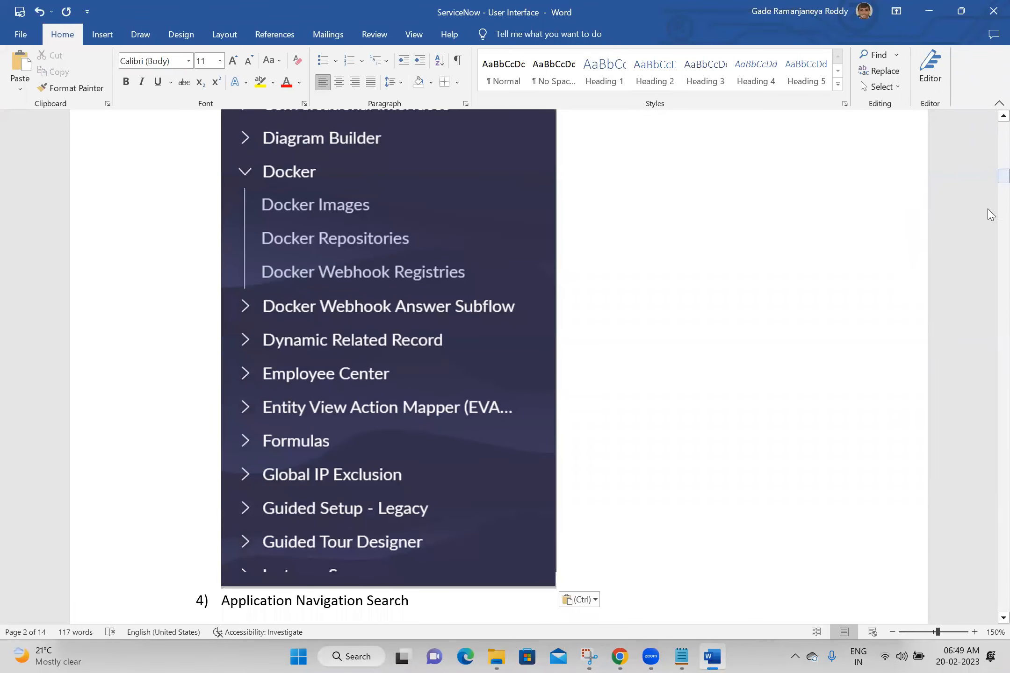
Capture a rectangular snip of the navigator's Filter bar in Chrome and replace the old picture under Application Navigation Search in Word with it.
{"action": "left_click_drag", "start_coordinate": [990, 178], "coordinate": [990, 189]}
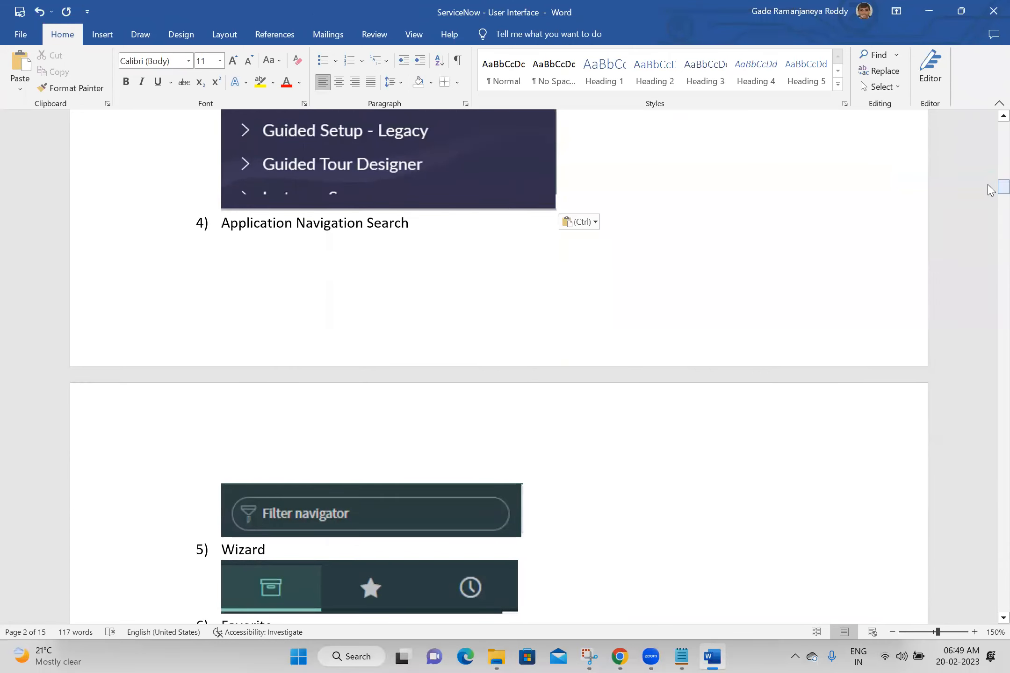
{"action": "left_click", "coordinate": [612, 657]}
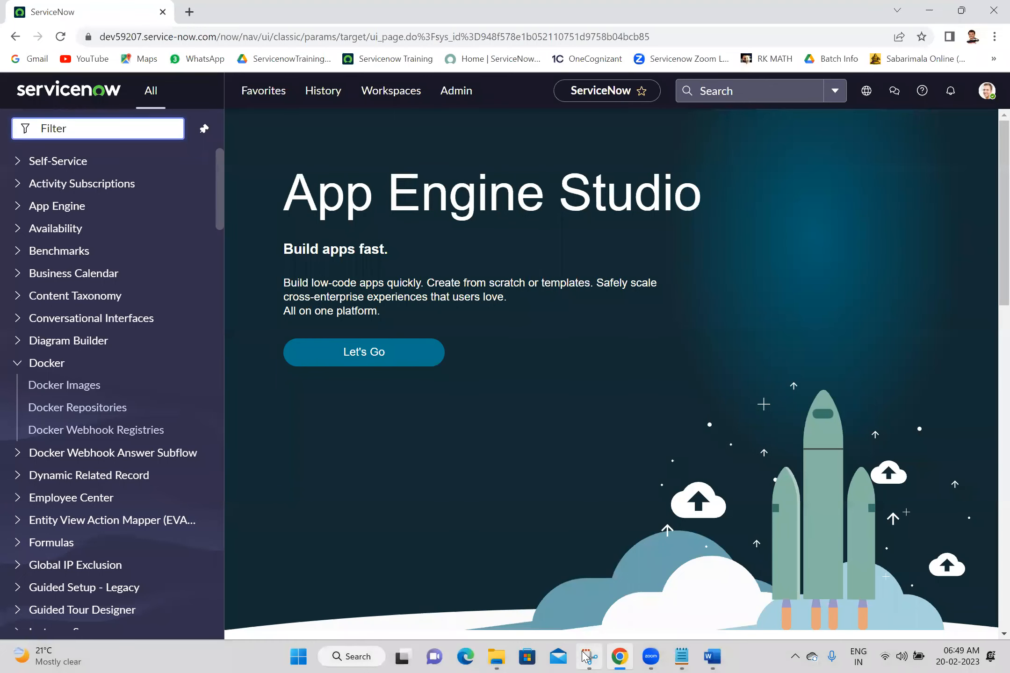
{"action": "left_click", "coordinate": [587, 657]}
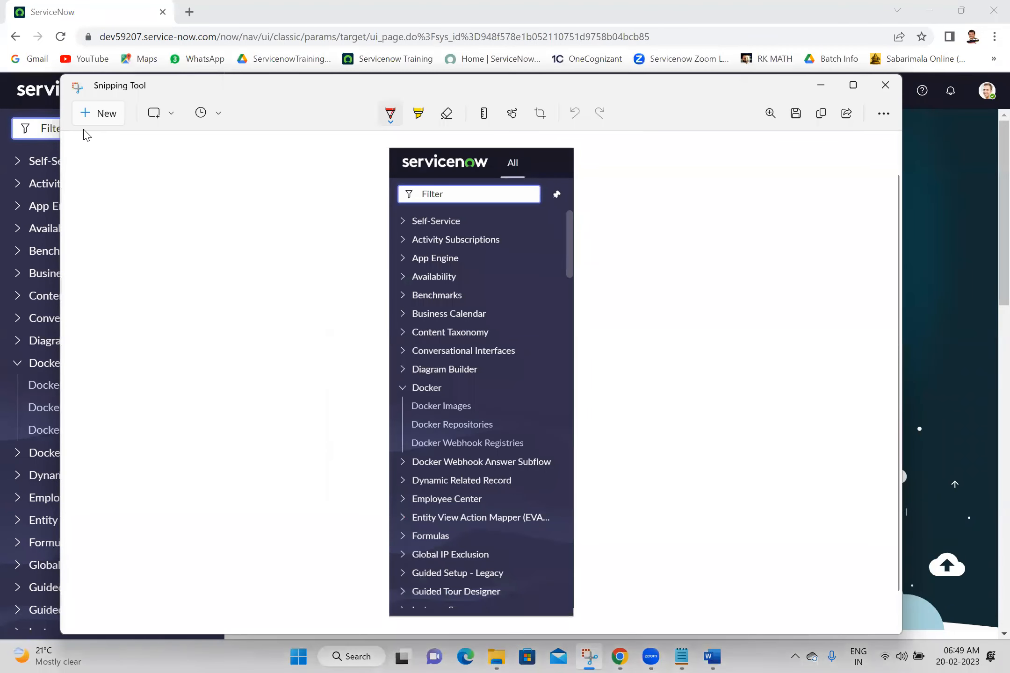
{"action": "left_click", "coordinate": [96, 113]}
{"action": "left_click_drag", "start_coordinate": [2, 111], "coordinate": [224, 143]}
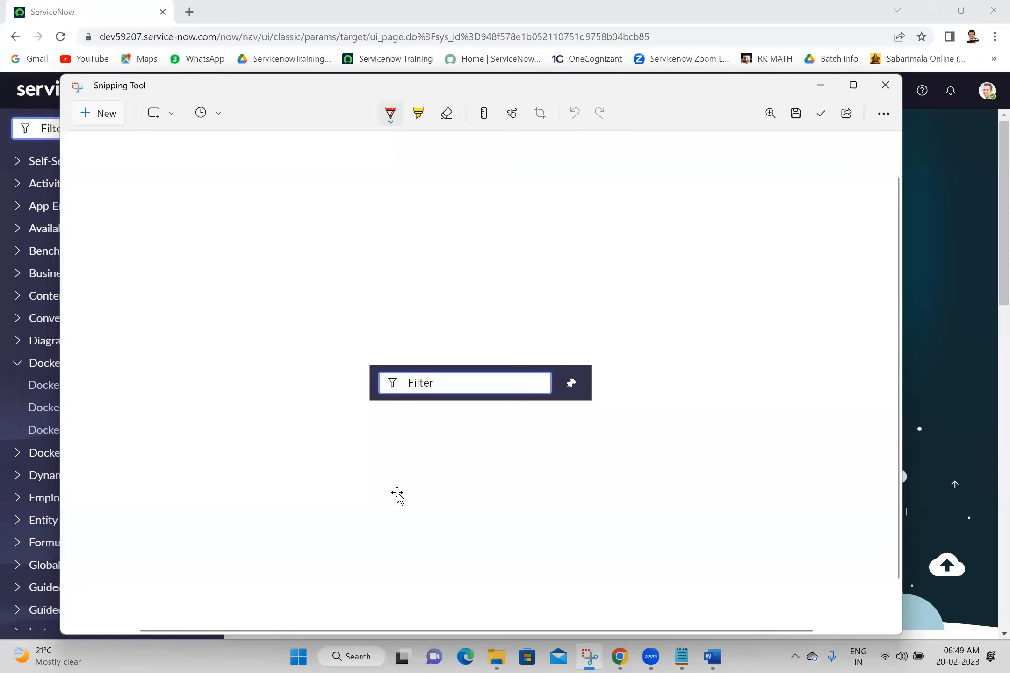
{"action": "key", "text": "alt+Tab"}
{"action": "key", "text": "ctrl+v"}
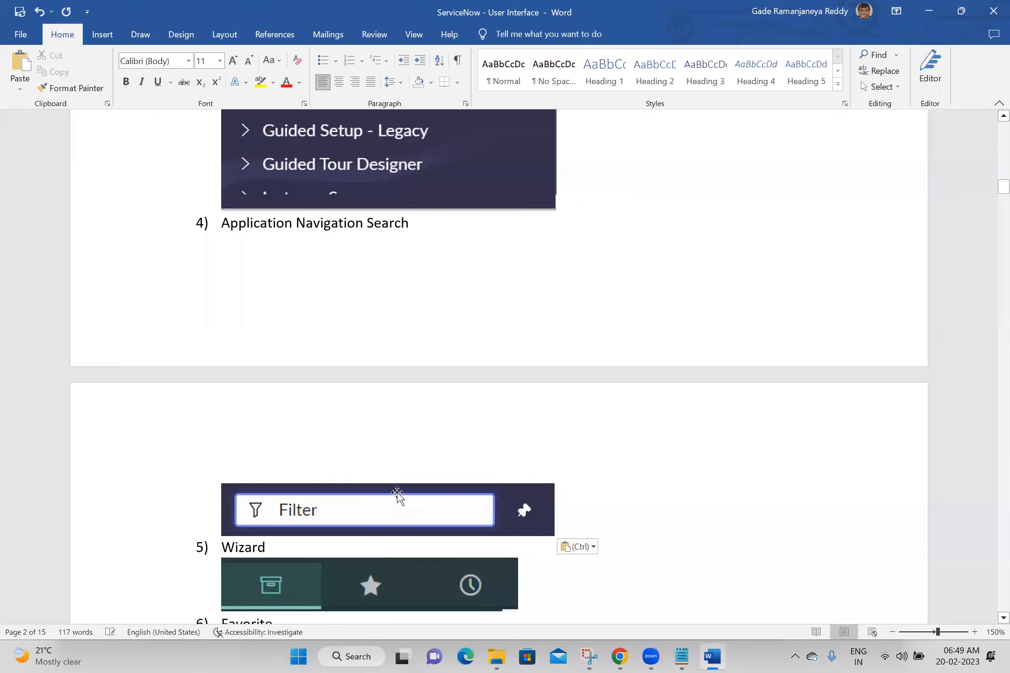
Delete the Wizard picture and its numbered heading from the Word document.
{"action": "mouse_move", "coordinate": [1001, 187]}
{"action": "left_mouse_down"}
{"action": "mouse_move", "coordinate": [987, 187]}
{"action": "mouse_move", "coordinate": [991, 194]}
{"action": "left_mouse_up"}
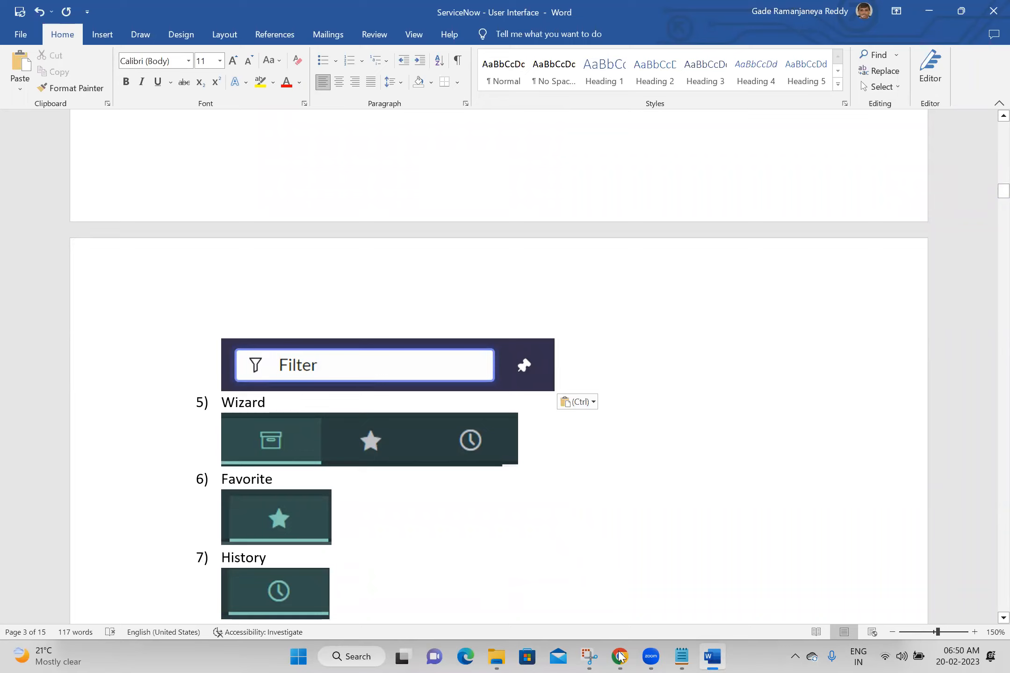
{"action": "key", "text": "alt+Tab"}
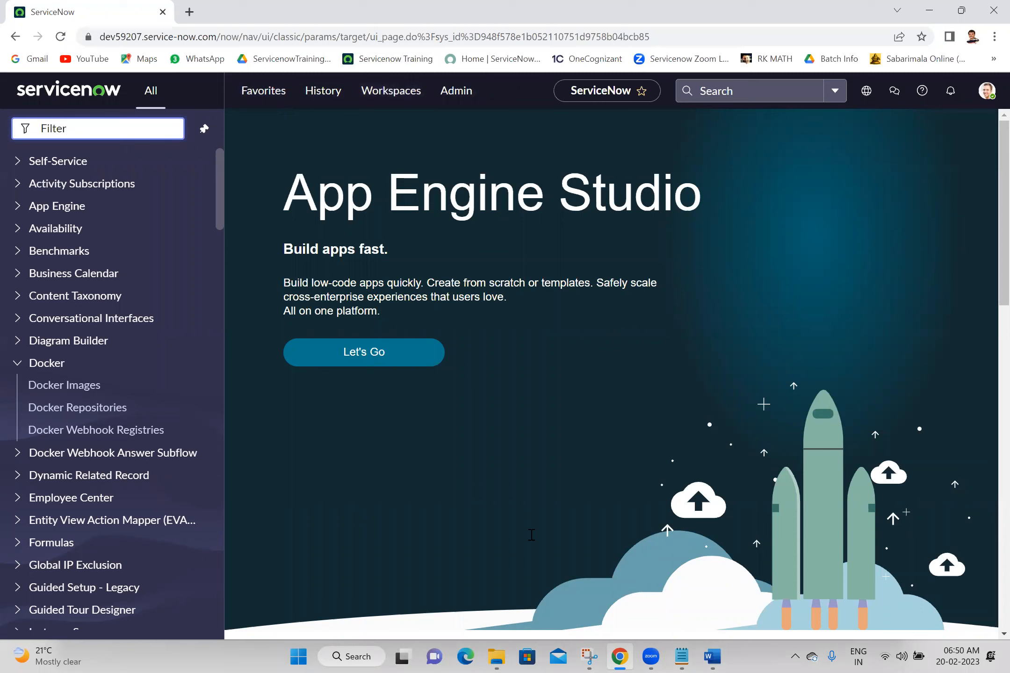
{"action": "key", "text": "alt+Tab"}
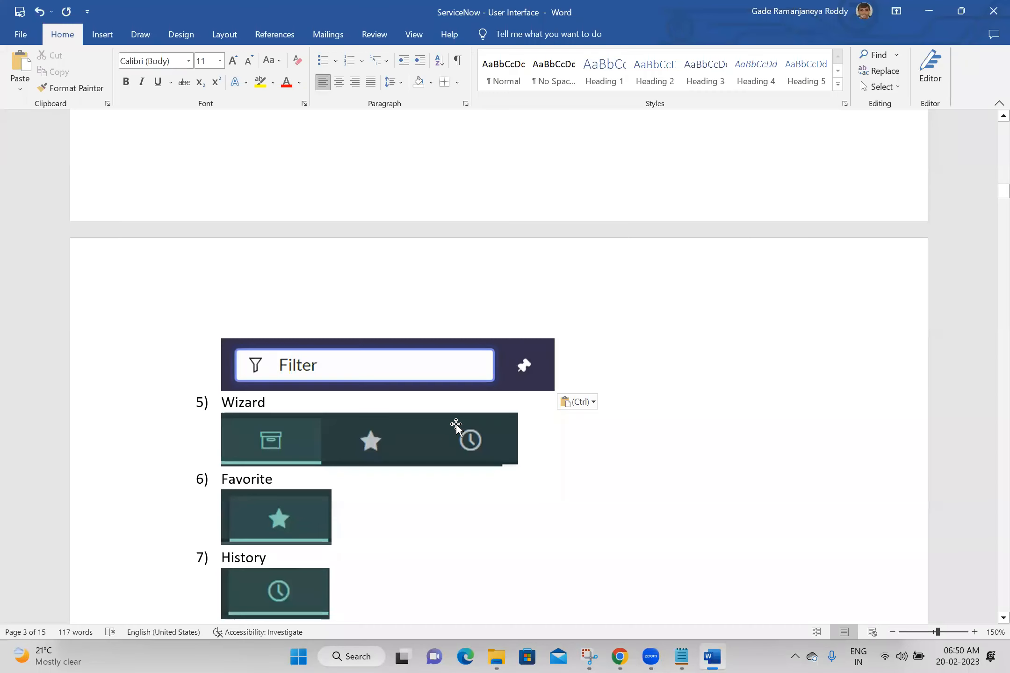
{"action": "left_click", "coordinate": [457, 428]}
{"action": "key", "text": "Delete"}
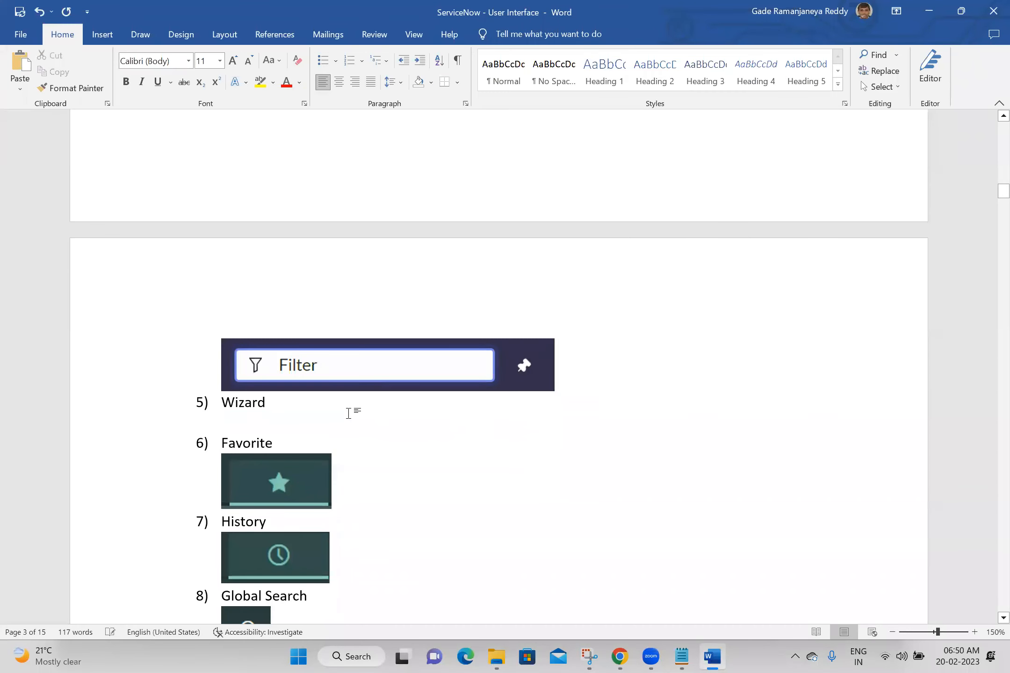
{"action": "left_click", "coordinate": [169, 402]}
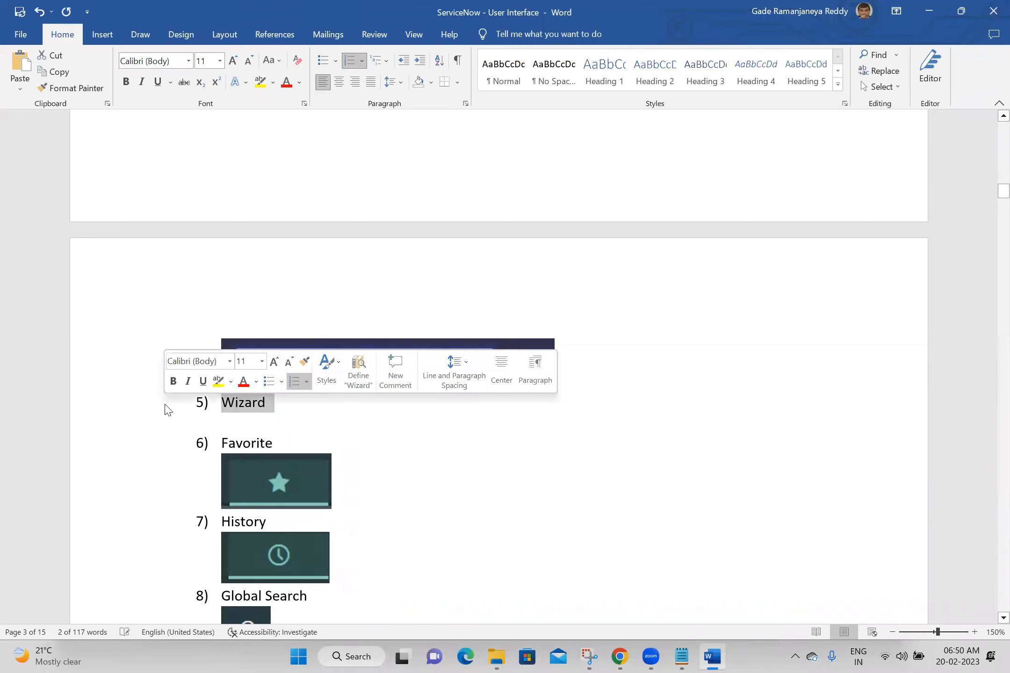
{"action": "key", "text": "Delete"}
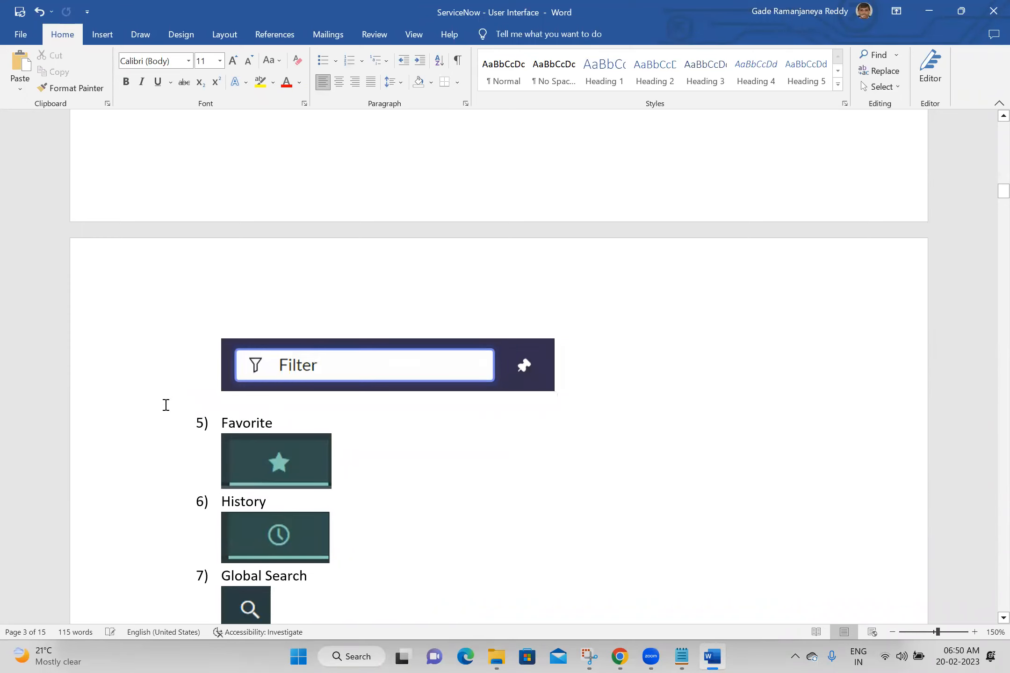
{"action": "left_click", "coordinate": [620, 657]}
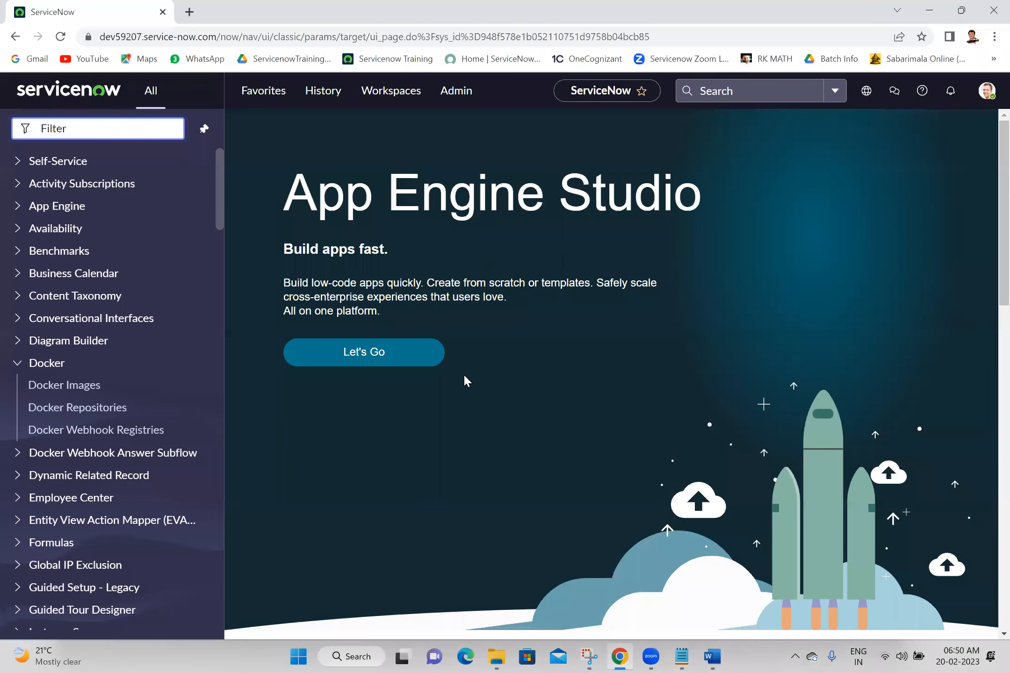
{"action": "left_click", "coordinate": [254, 87]}
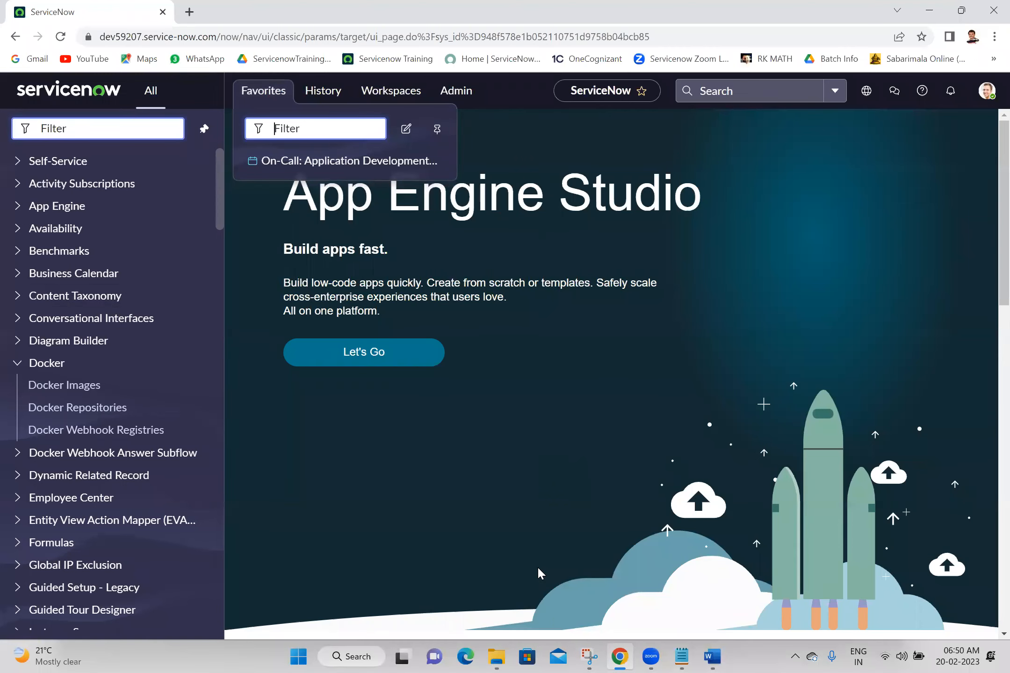
{"action": "key", "text": "super+shift+s"}
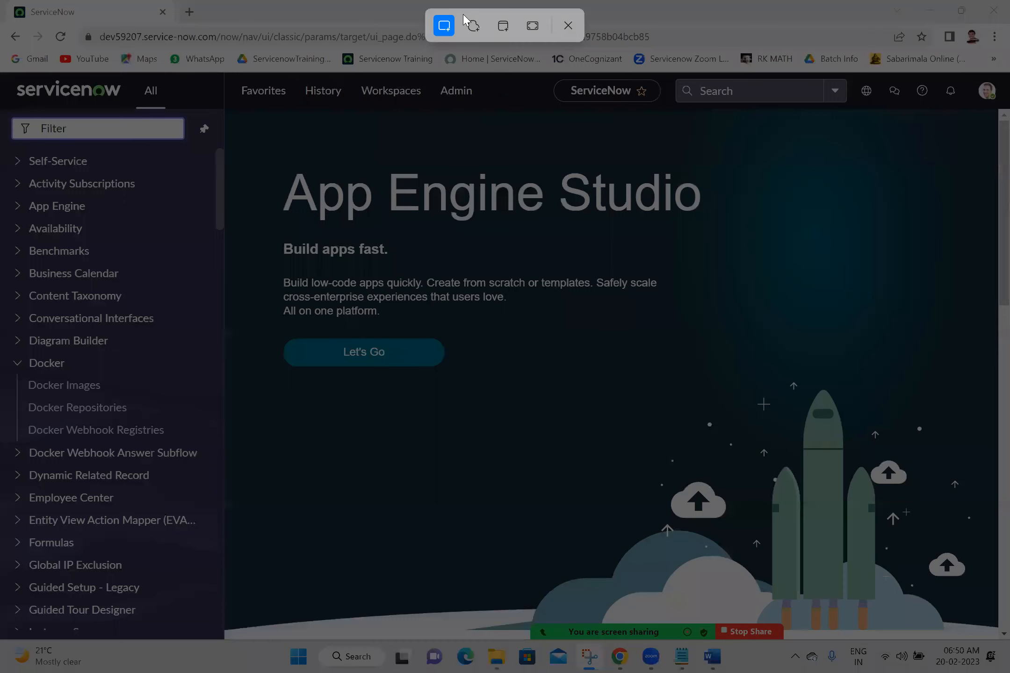
{"action": "left_click", "coordinate": [569, 27]}
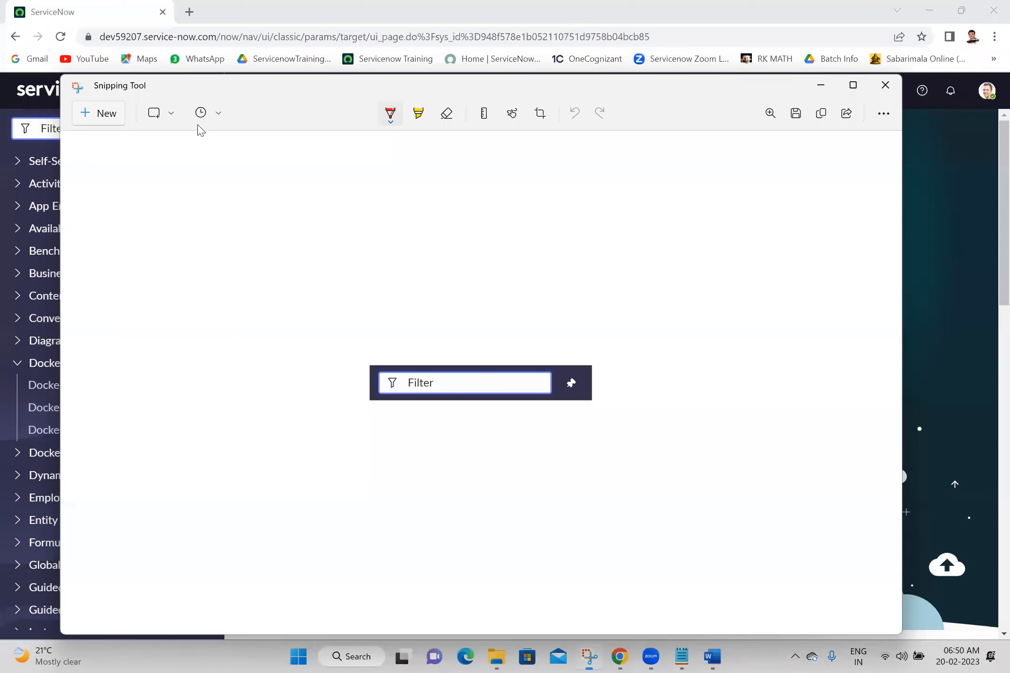
{"action": "left_click", "coordinate": [928, 341]}
Try to capture a rectangular snip of the open Favorites menu in Chrome.
{"action": "left_click", "coordinate": [280, 94]}
{"action": "left_click", "coordinate": [280, 93]}
{"action": "left_click", "coordinate": [280, 93]}
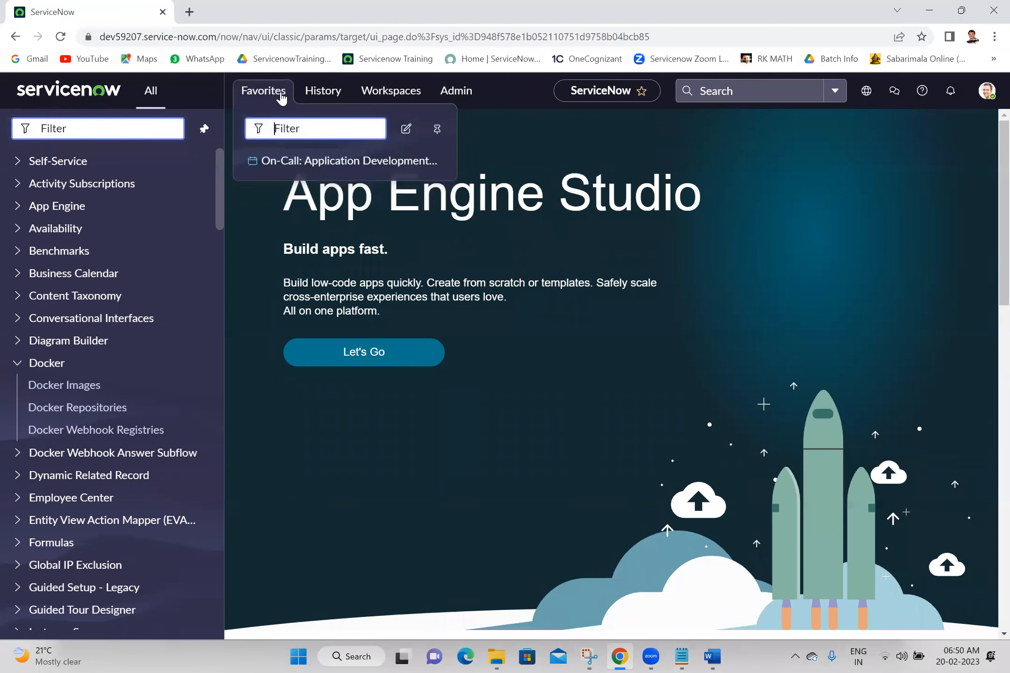
{"action": "key", "text": "super+shift+s"}
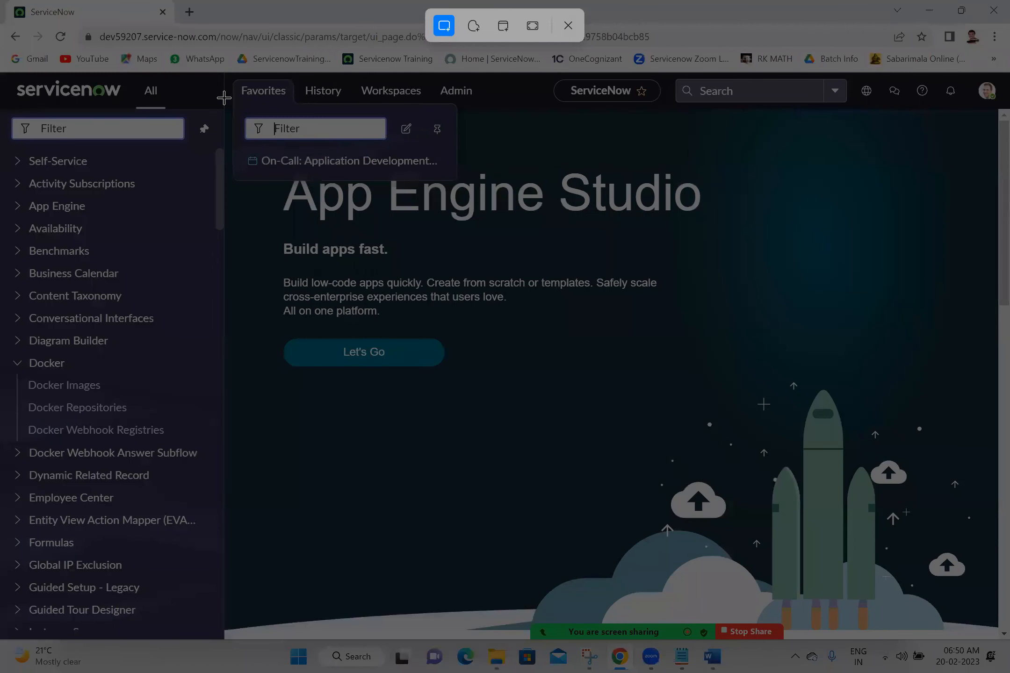
{"action": "left_click_drag", "start_coordinate": [231, 74], "coordinate": [482, 186]}
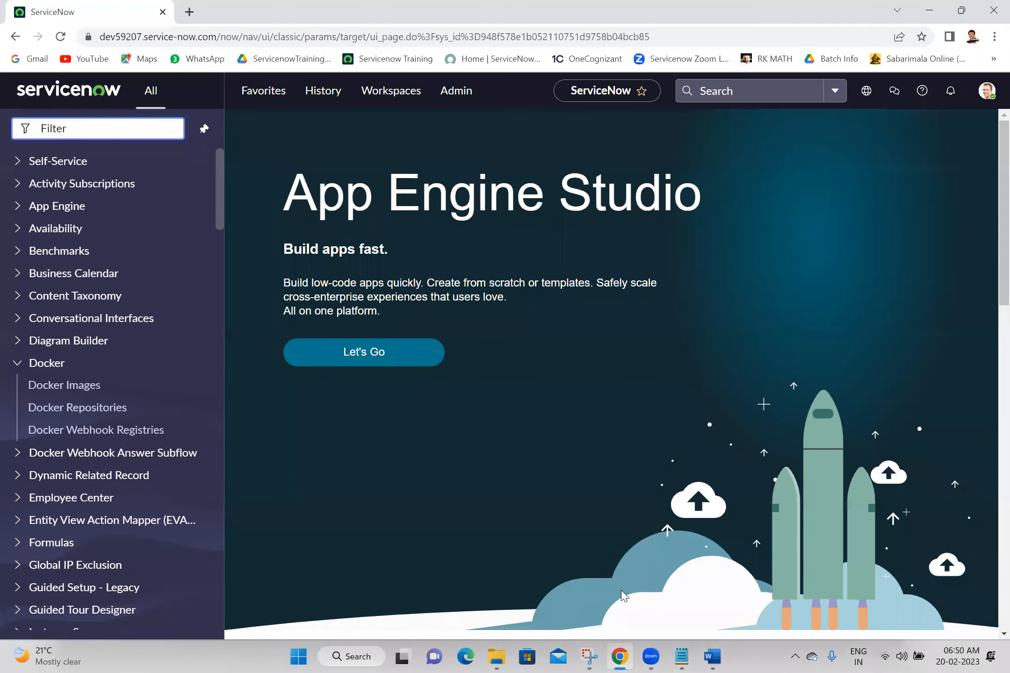
{"action": "left_click", "coordinate": [586, 656]}
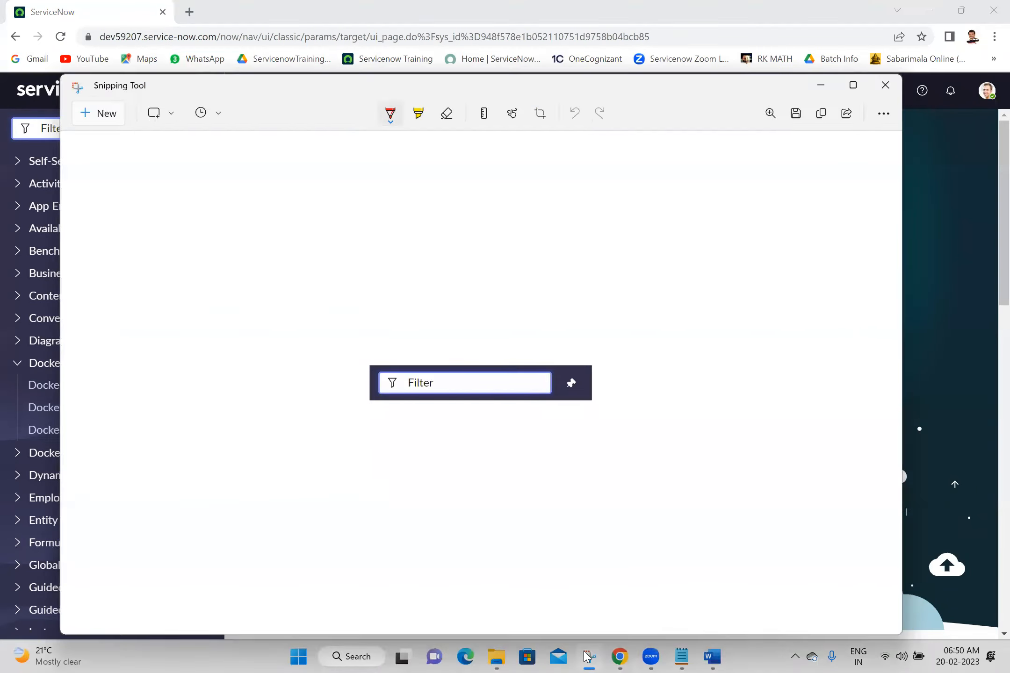
{"action": "left_click", "coordinate": [586, 656]}
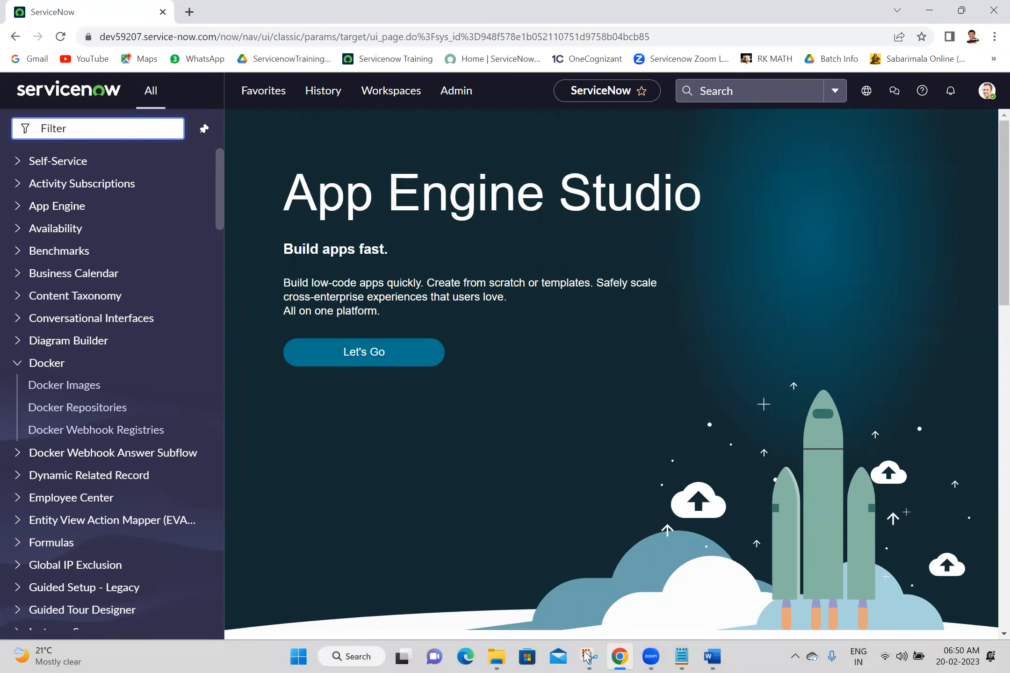
{"action": "key", "text": "shift+super+s"}
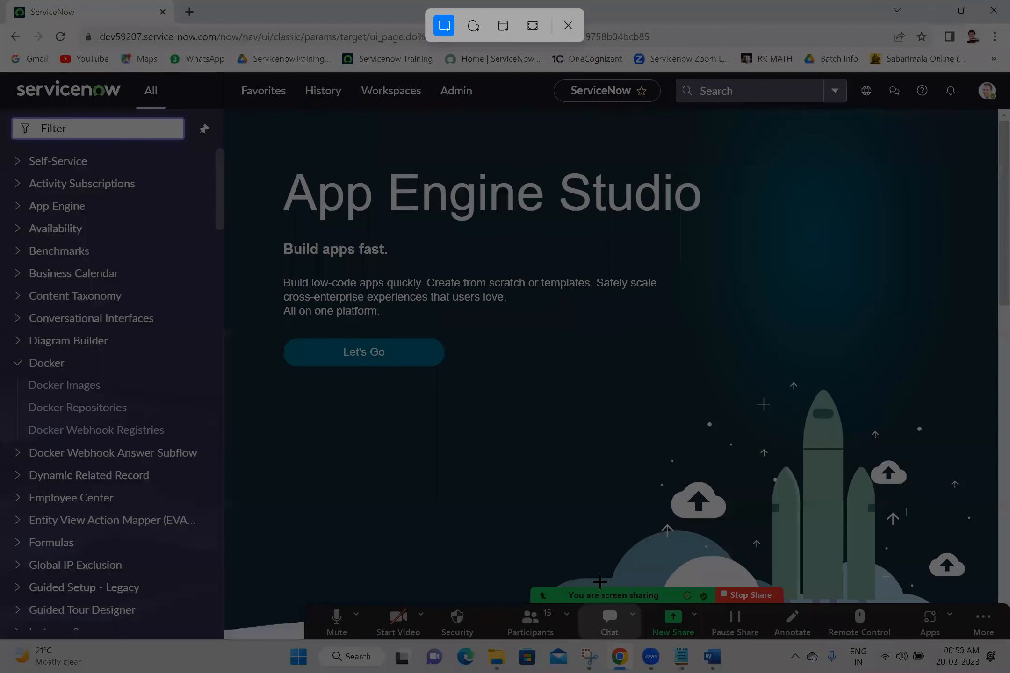
{"action": "key", "text": "Escape"}
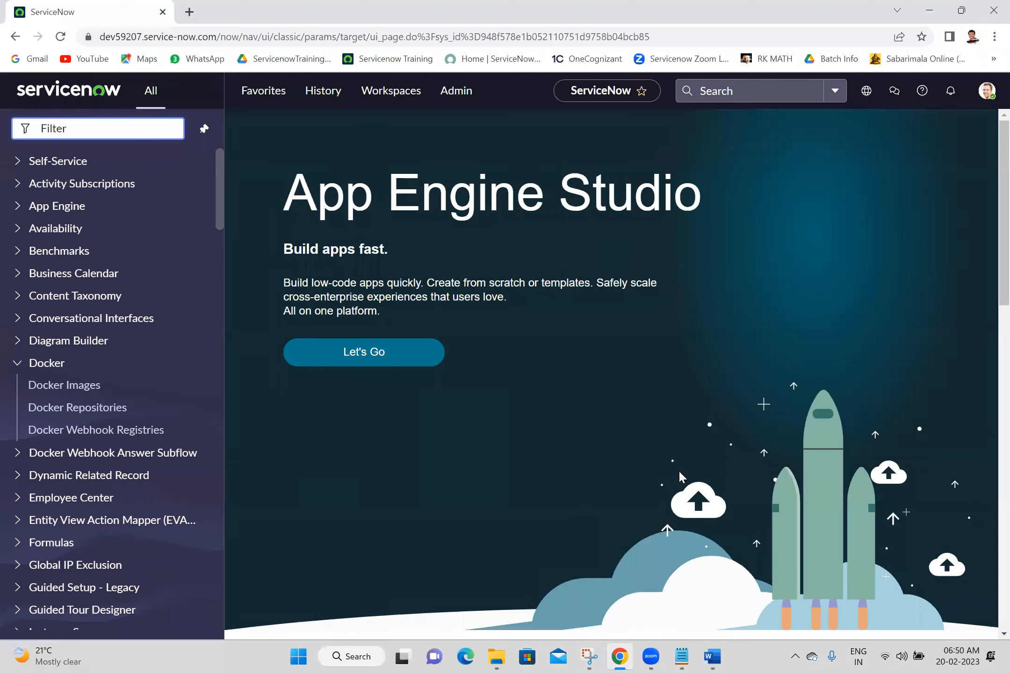
Open the ServiceNow Favorites menu in Chrome and capture a rectangular snip of it, including its filter and the On-Call entry.
{"action": "left_click", "coordinate": [281, 93]}
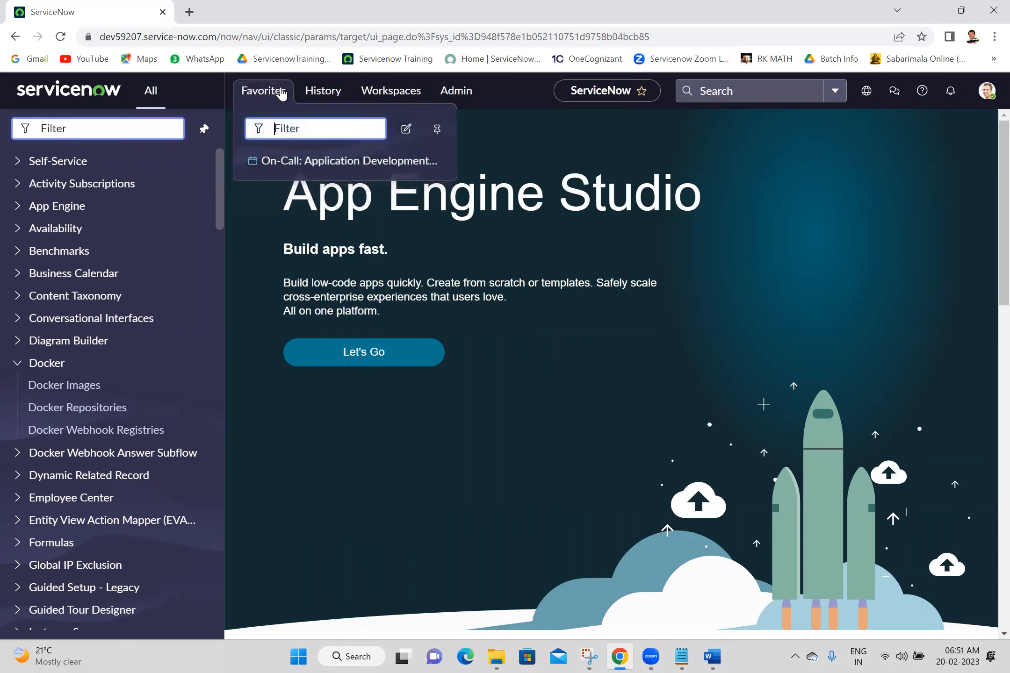
{"action": "key", "text": "super+shift+s"}
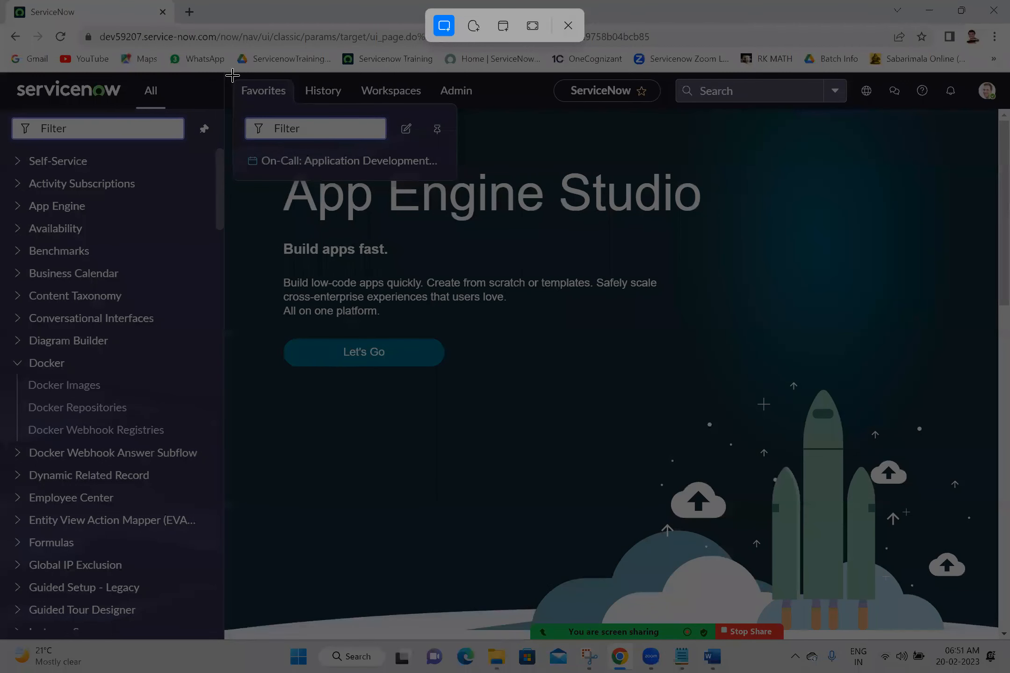
{"action": "left_click_drag", "start_coordinate": [231, 76], "coordinate": [466, 188]}
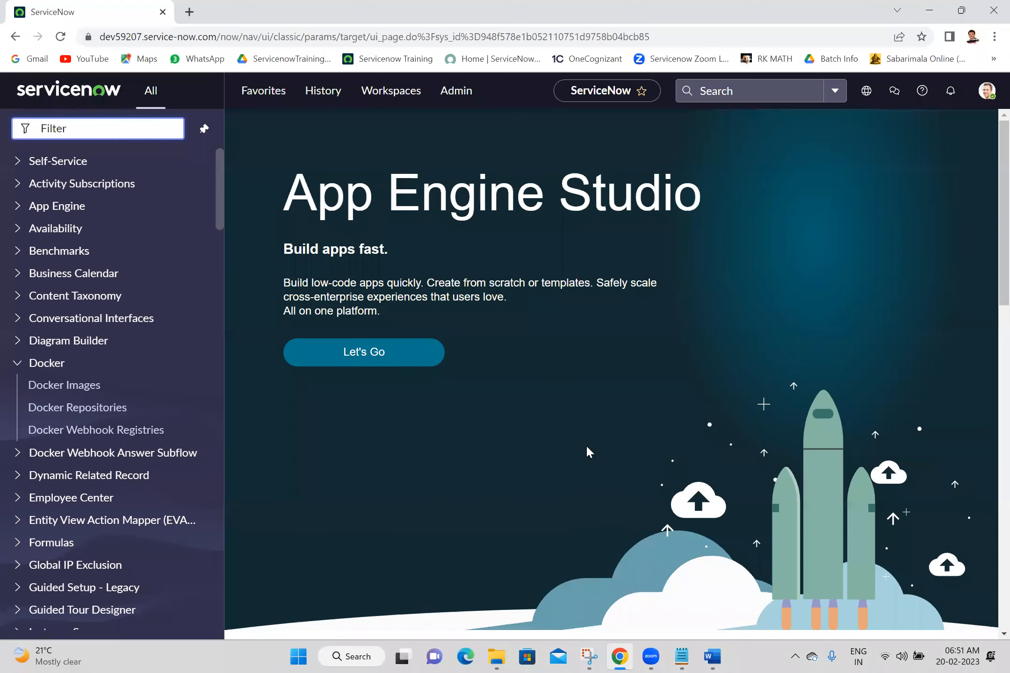
Return to Word and replace the old star picture under Favorite with the Favorites menu snip.
{"action": "left_click", "coordinate": [710, 657]}
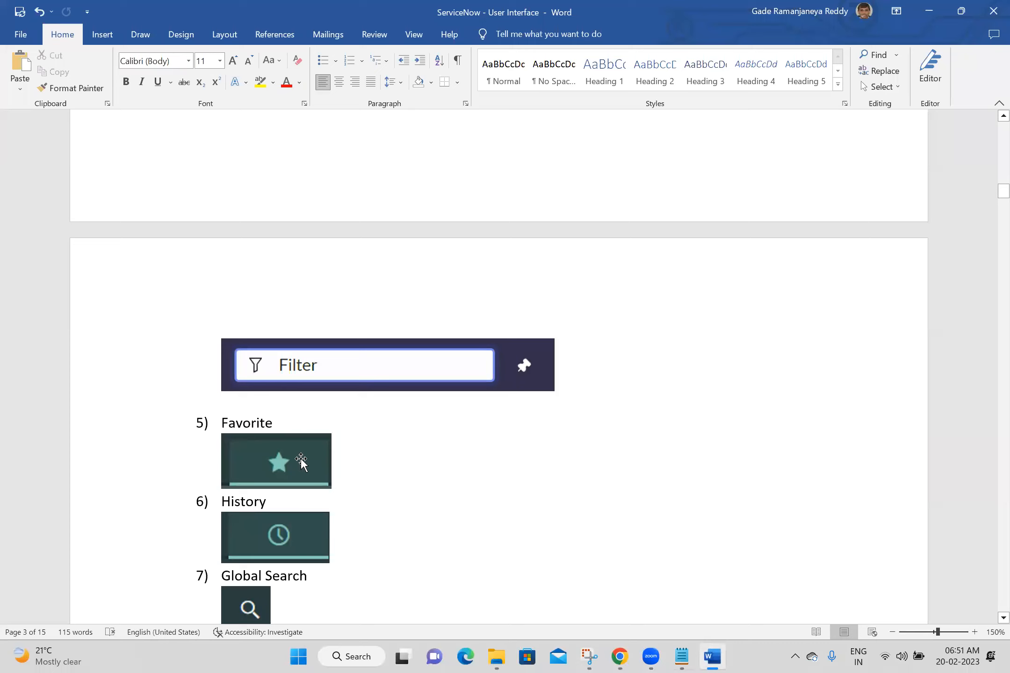
{"action": "left_click", "coordinate": [299, 461]}
{"action": "key", "text": "Delete"}
{"action": "key", "text": "ctrl+v"}
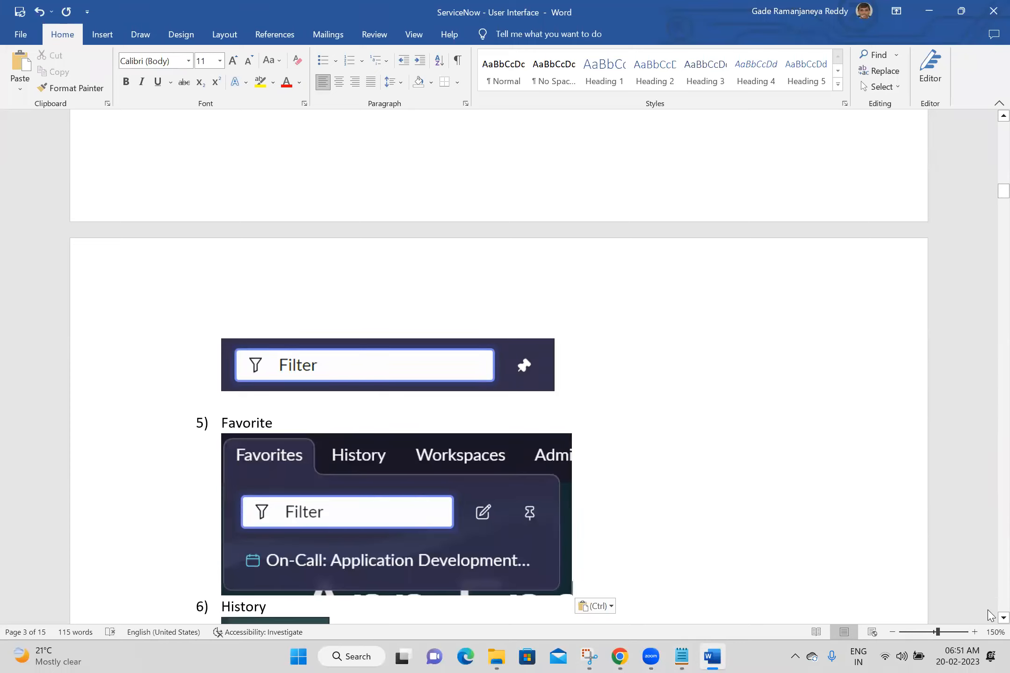
Switch to Chrome, open the History menu and capture a rectangular snip of its filter and recent entries.
{"action": "scroll", "coordinate": [990, 616], "scroll_direction": "down", "scroll_amount": 3}
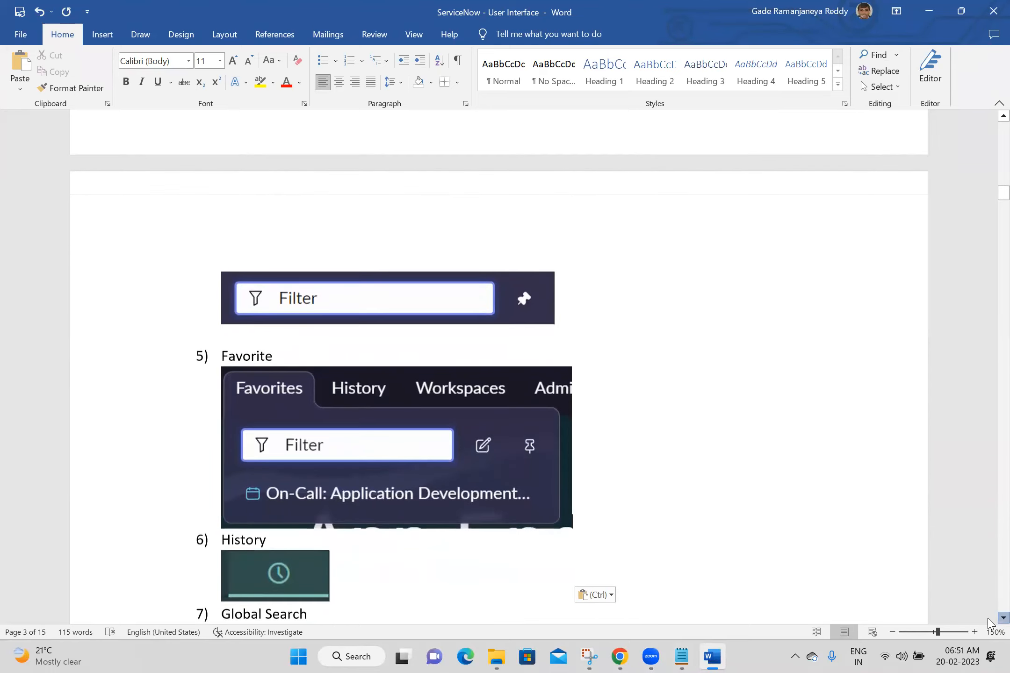
{"action": "scroll", "coordinate": [988, 622], "scroll_direction": "down", "scroll_amount": 5}
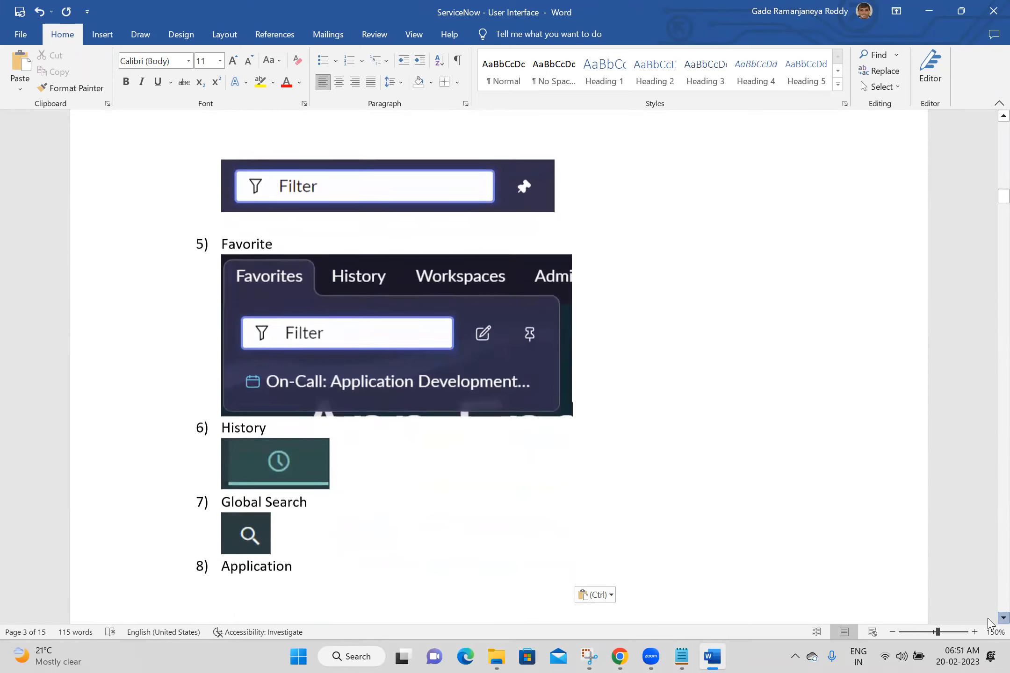
{"action": "scroll", "coordinate": [990, 622], "scroll_direction": "down", "scroll_amount": 1}
{"action": "left_click", "coordinate": [619, 657]}
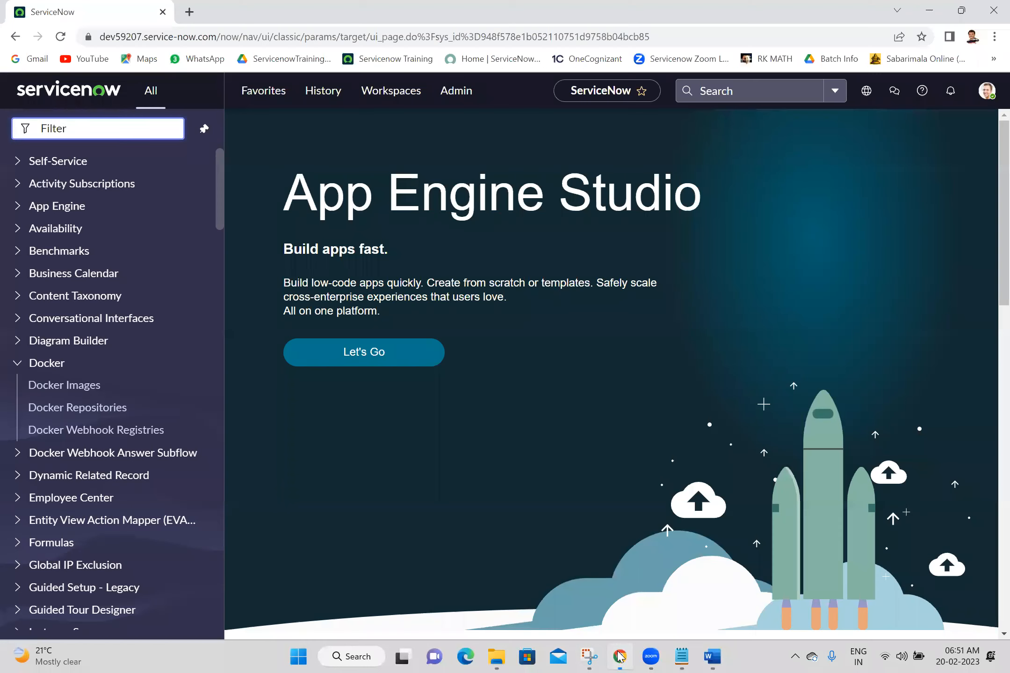
{"action": "left_click", "coordinate": [328, 93]}
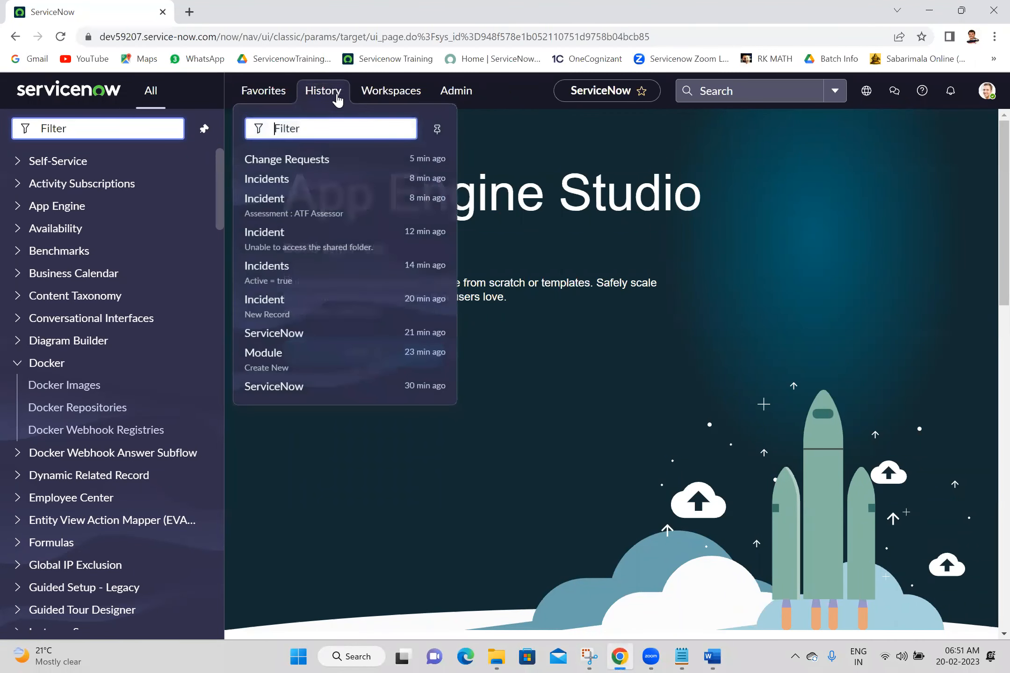
{"action": "key", "text": "super+shift+s"}
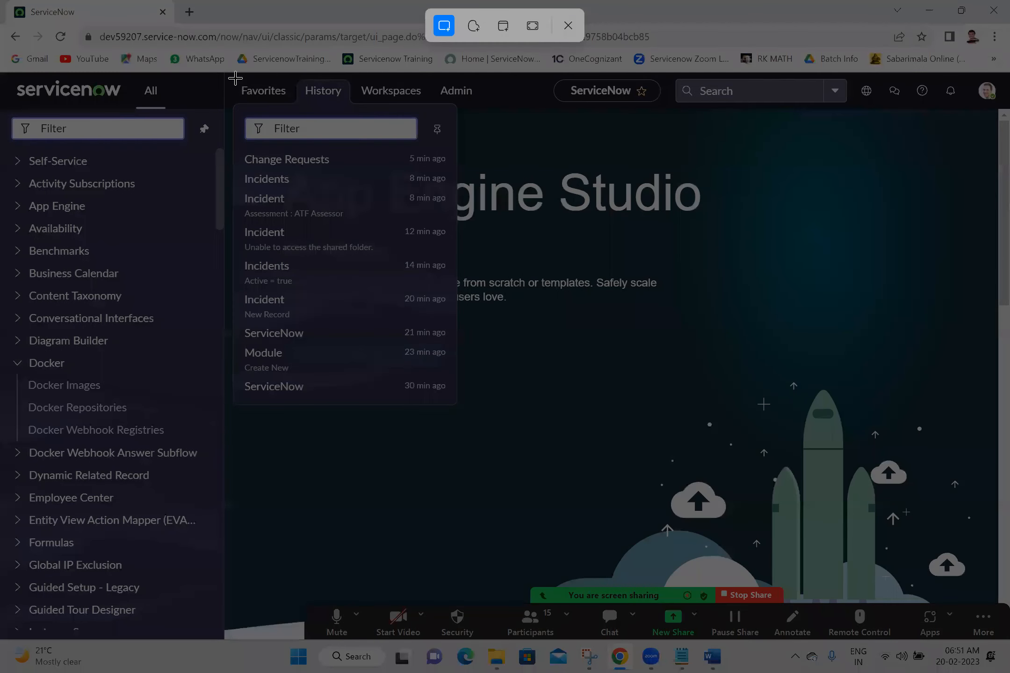
{"action": "left_click_drag", "start_coordinate": [235, 78], "coordinate": [472, 307]}
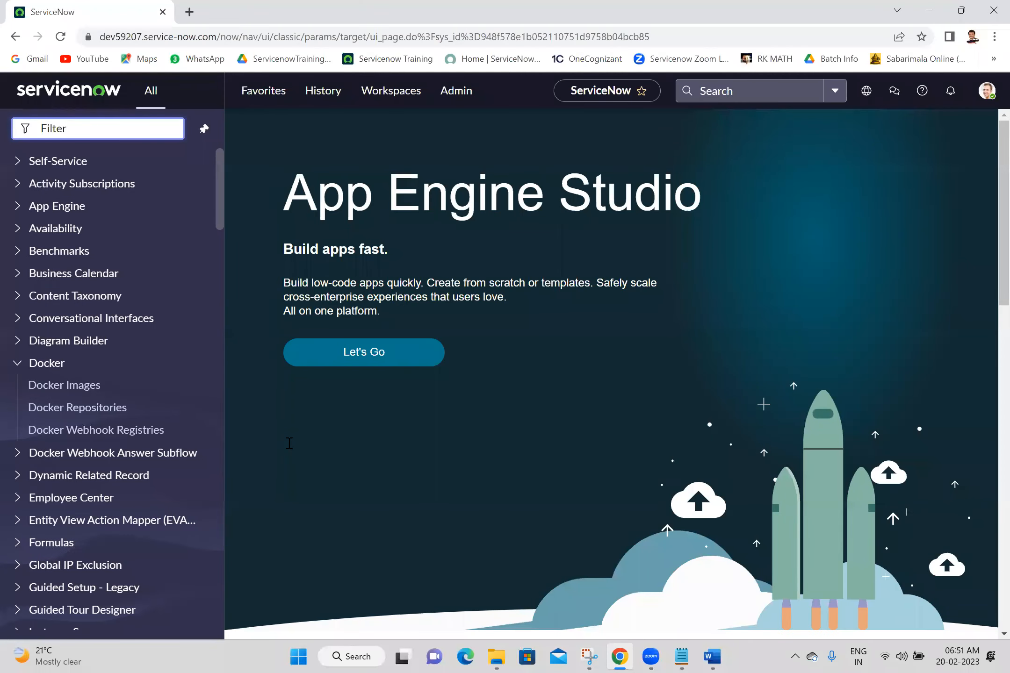
Return to Word and insert the captured History menu snip under the History heading.
{"action": "key", "text": "alt+Tab"}
{"action": "key", "text": "ctrl+v"}
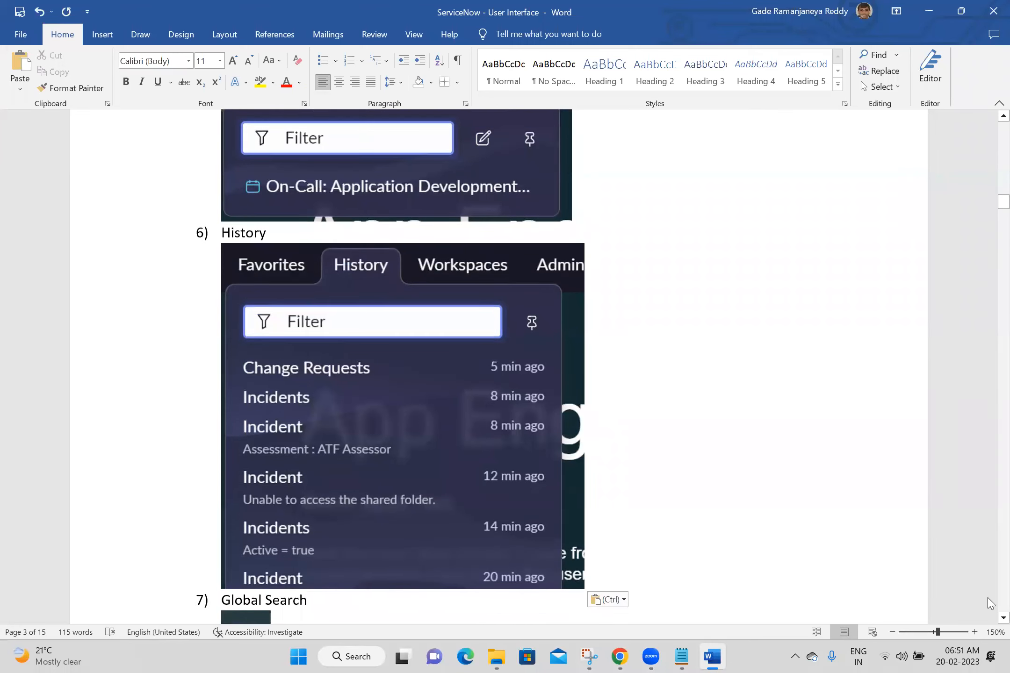
Switch to Chrome, open the ServiceNow global search and capture a rectangular snip of it with its recently searched entries.
{"action": "left_click", "coordinate": [1002, 618]}
{"action": "scroll", "coordinate": [989, 621], "scroll_direction": "down", "scroll_amount": 5}
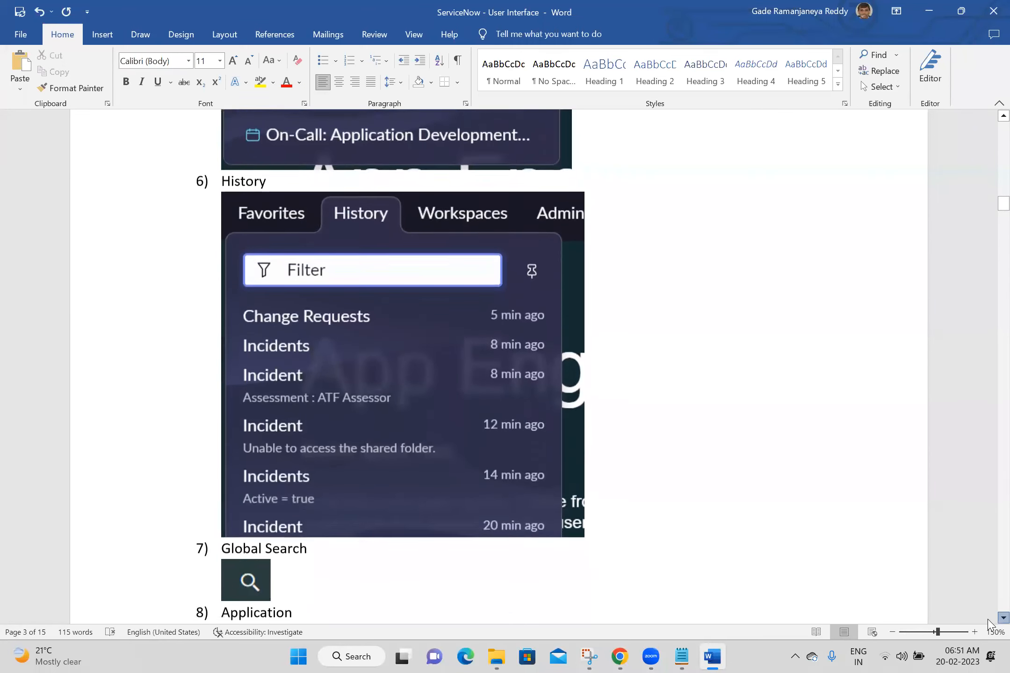
{"action": "scroll", "coordinate": [988, 624], "scroll_direction": "down", "scroll_amount": 3}
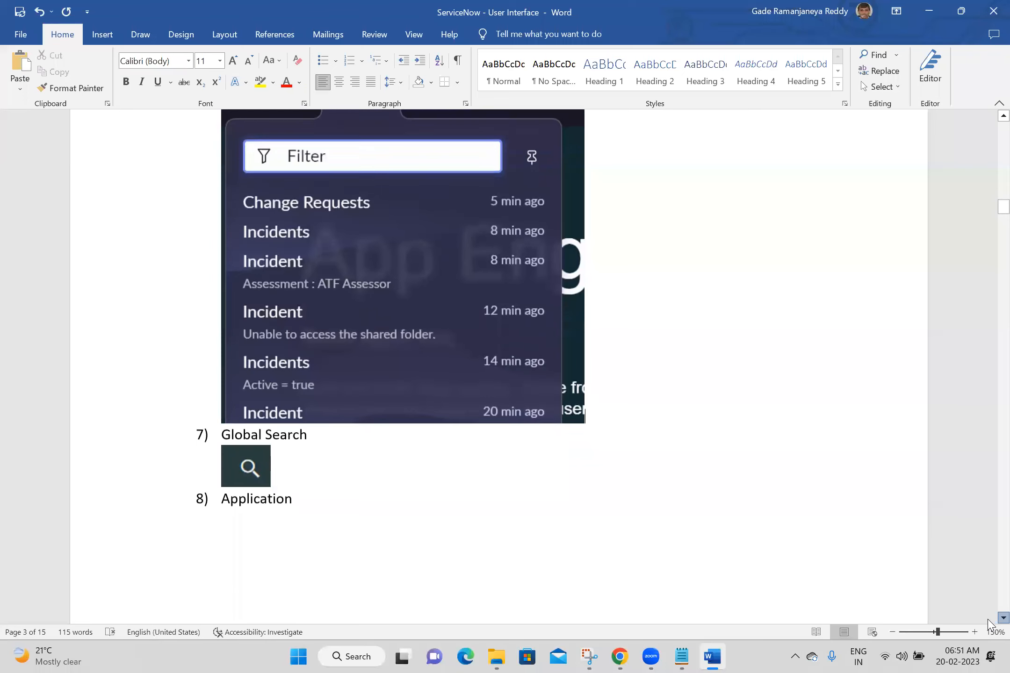
{"action": "left_click", "coordinate": [621, 656]}
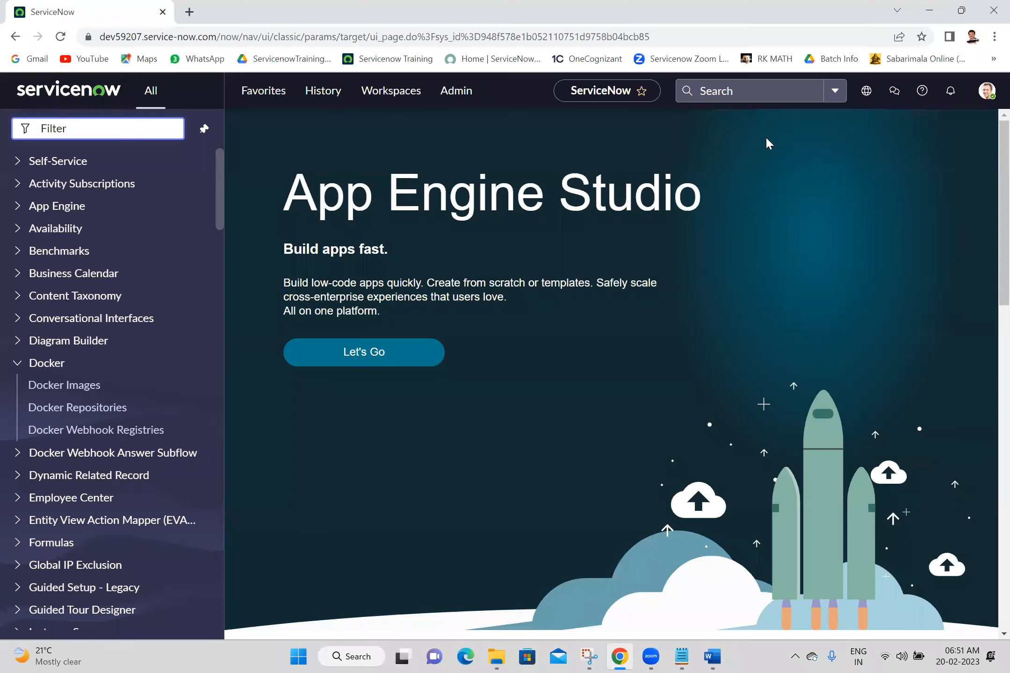
{"action": "left_click", "coordinate": [729, 94]}
{"action": "left_click", "coordinate": [698, 408]}
{"action": "left_click", "coordinate": [795, 89]}
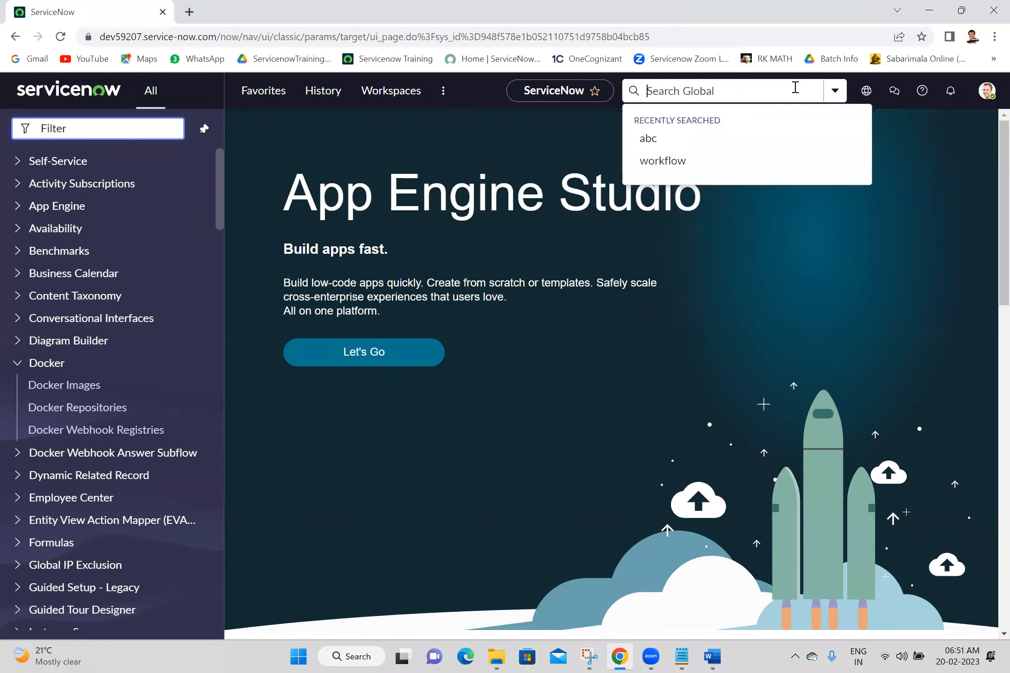
{"action": "key", "text": "super+shift+s"}
{"action": "left_click_drag", "start_coordinate": [616, 75], "coordinate": [877, 205]}
Return to Word and replace the old magnifier picture under Global Search with the new search snip.
{"action": "left_click", "coordinate": [708, 656]}
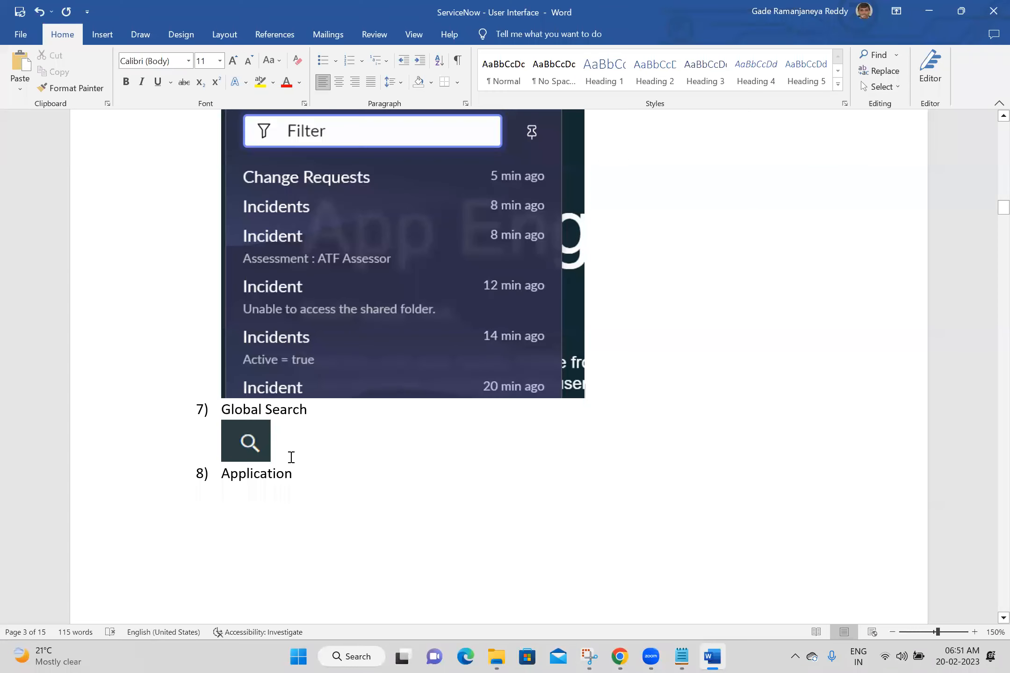
{"action": "left_click", "coordinate": [253, 446]}
{"action": "key", "text": "Delete"}
{"action": "key", "text": "ctrl+v"}
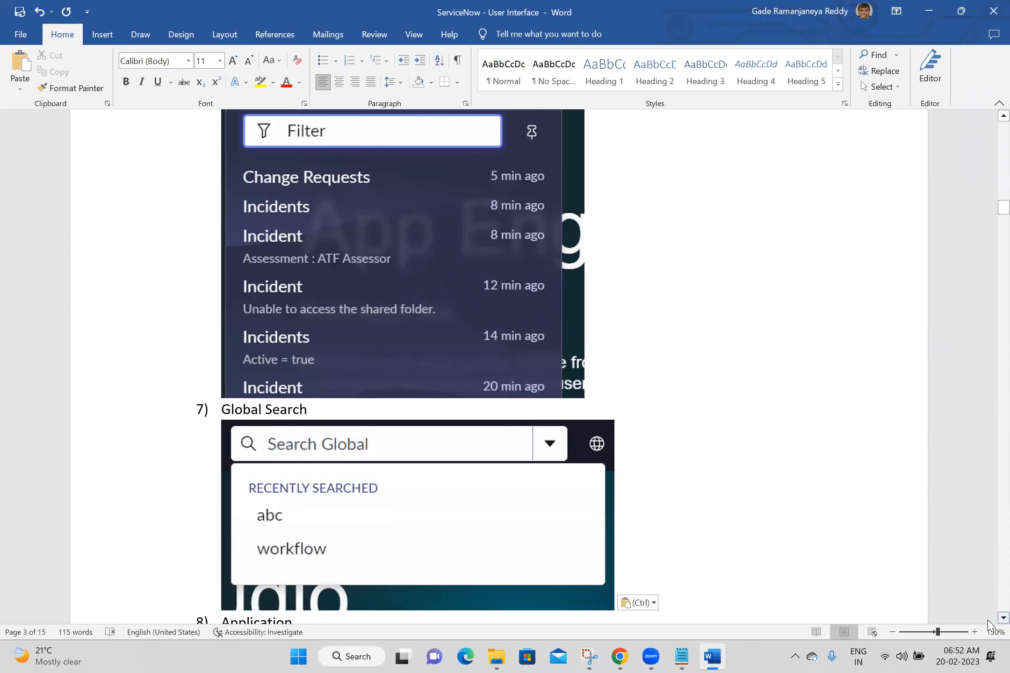
Switch to Chrome and capture a rectangular snip of the All navigator from its filter down to Global IP Exclusion.
{"action": "scroll", "coordinate": [988, 612], "scroll_direction": "down", "scroll_amount": 2}
{"action": "scroll", "coordinate": [988, 621], "scroll_direction": "down", "scroll_amount": 2}
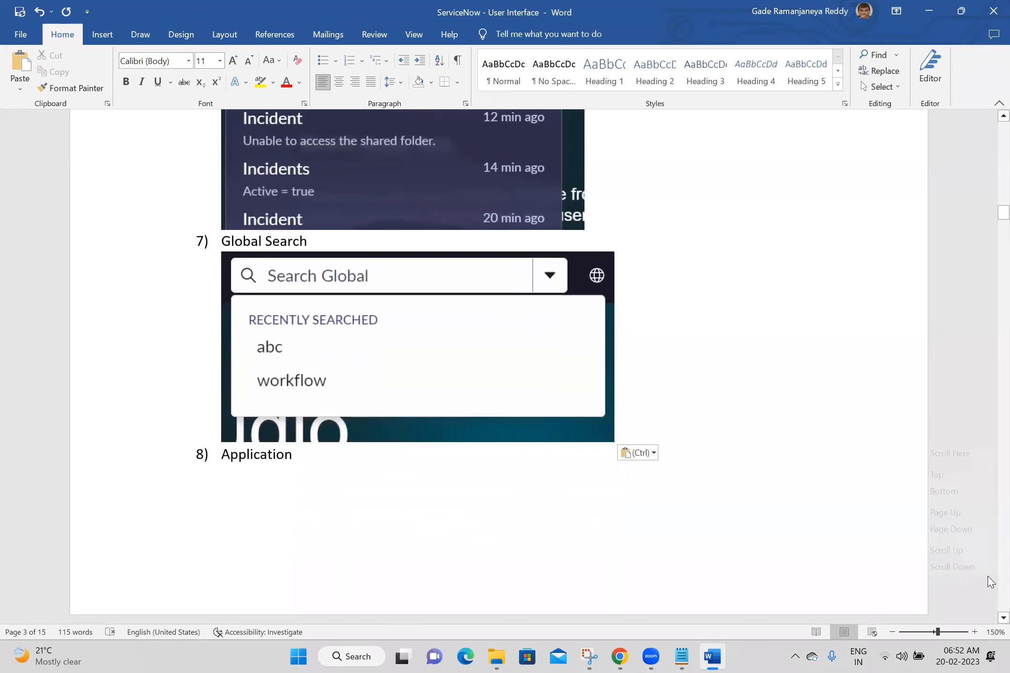
{"action": "left_click", "coordinate": [988, 577]}
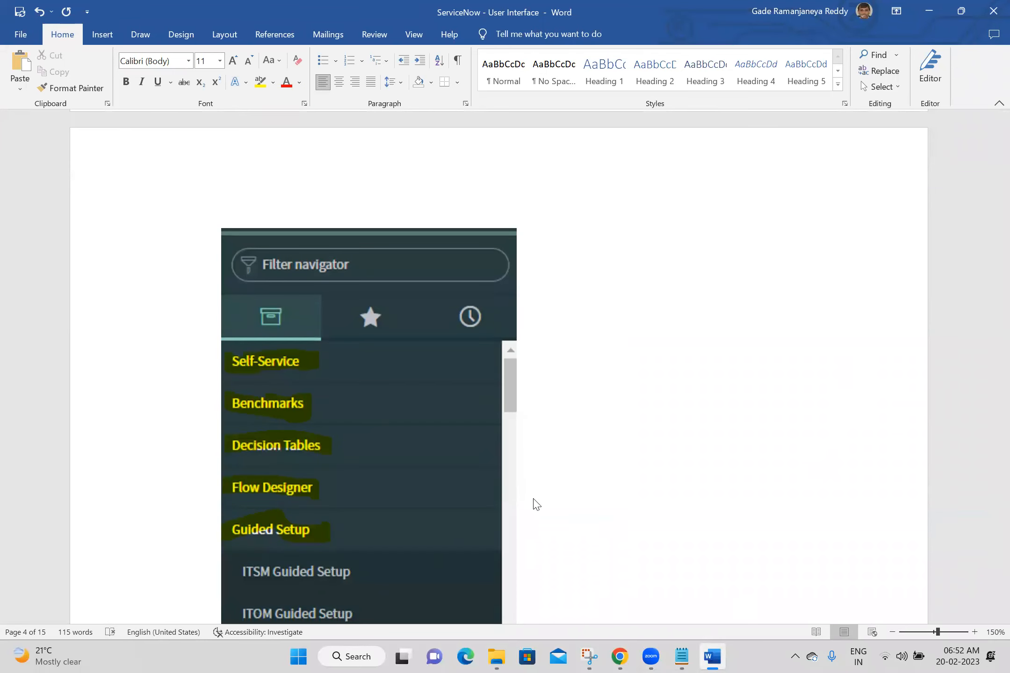
{"action": "key", "text": "alt+Tab"}
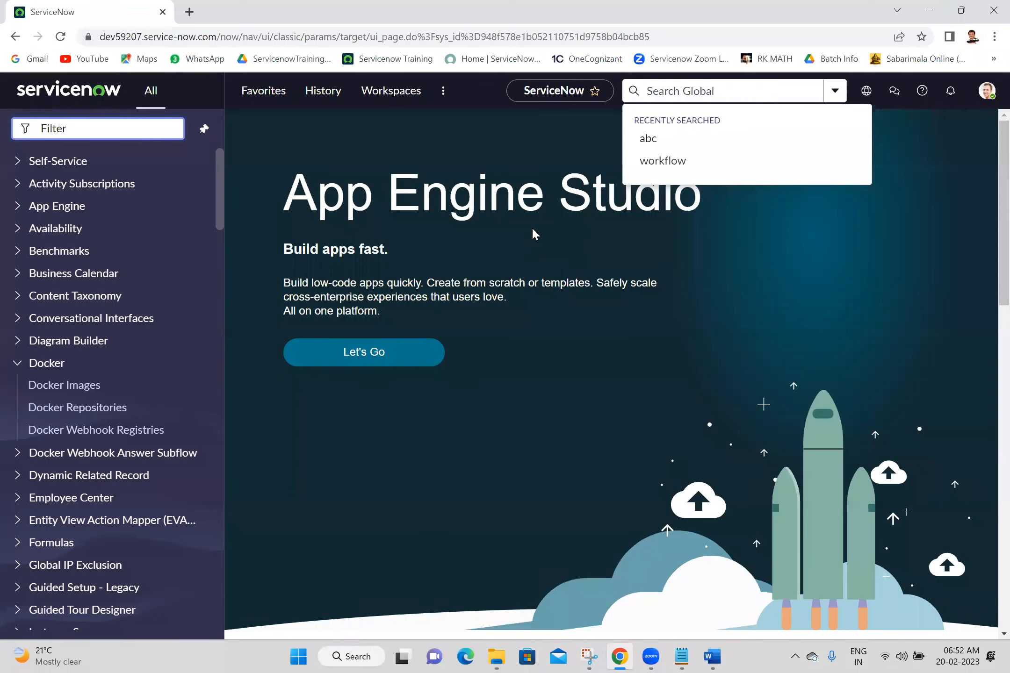
{"action": "left_click", "coordinate": [589, 656]}
{"action": "left_click", "coordinate": [101, 122]}
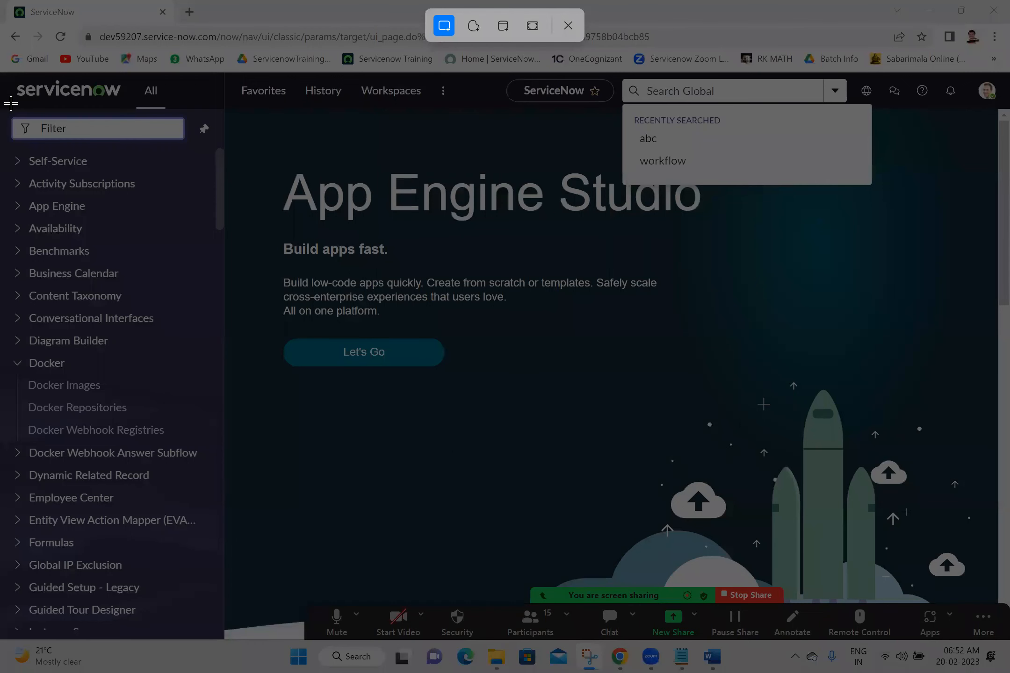
{"action": "left_click_drag", "start_coordinate": [1, 107], "coordinate": [230, 577]}
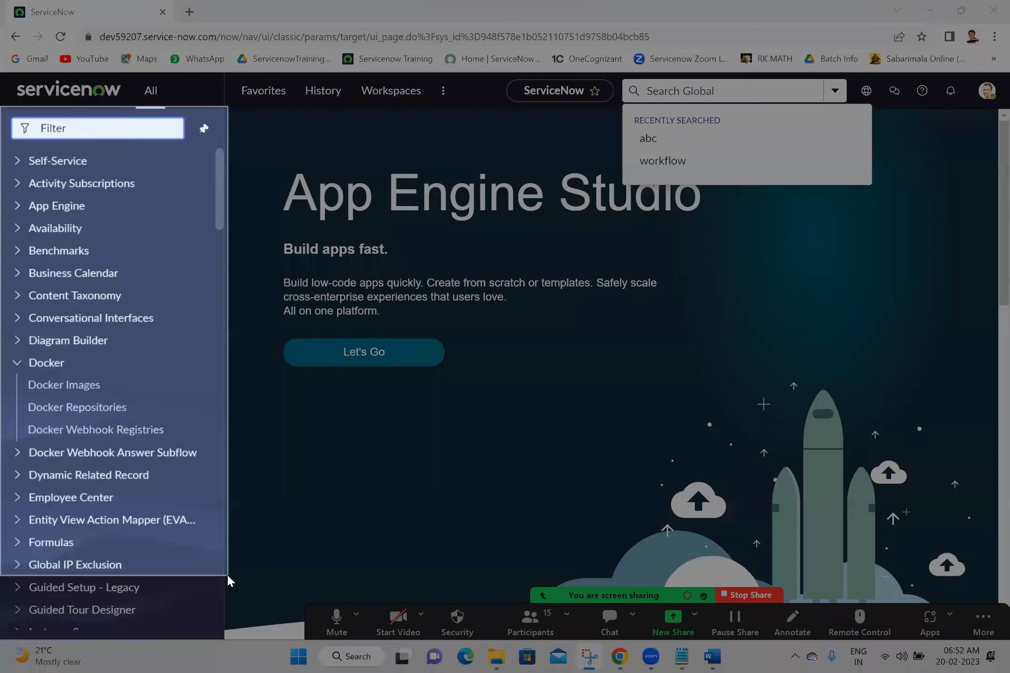
Mark Self-Service, Activity Subscriptions, App Engine and Availability in the snip with the yellow highlighter.
{"action": "left_click", "coordinate": [410, 115]}
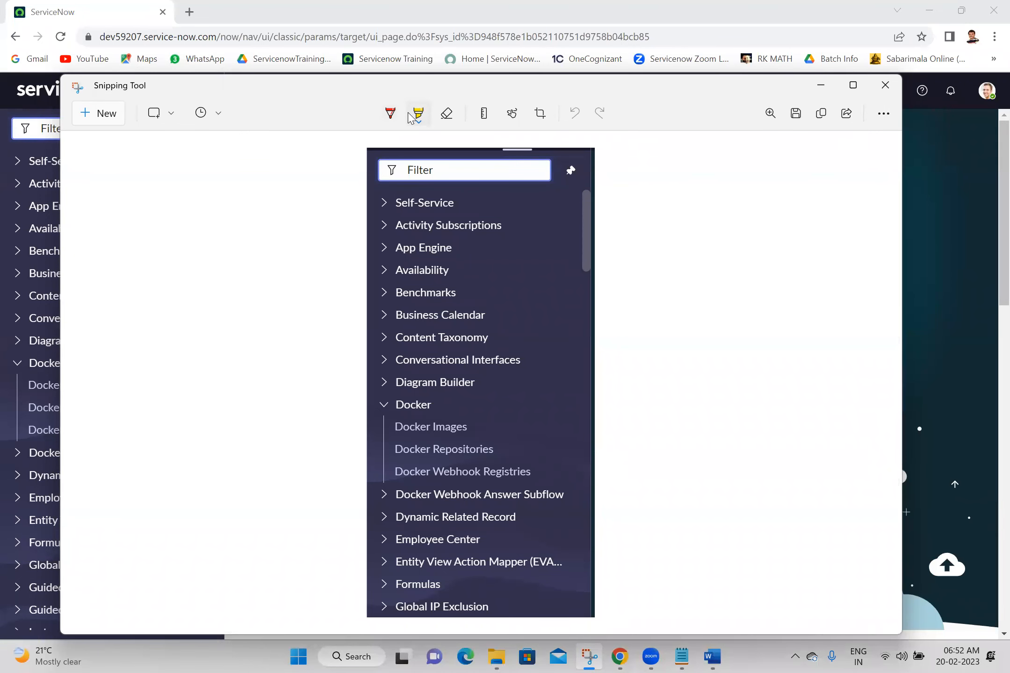
{"action": "mouse_move", "coordinate": [443, 205]}
{"action": "left_mouse_down"}
{"action": "mouse_move", "coordinate": [404, 200]}
{"action": "mouse_move", "coordinate": [444, 251]}
{"action": "left_mouse_up"}
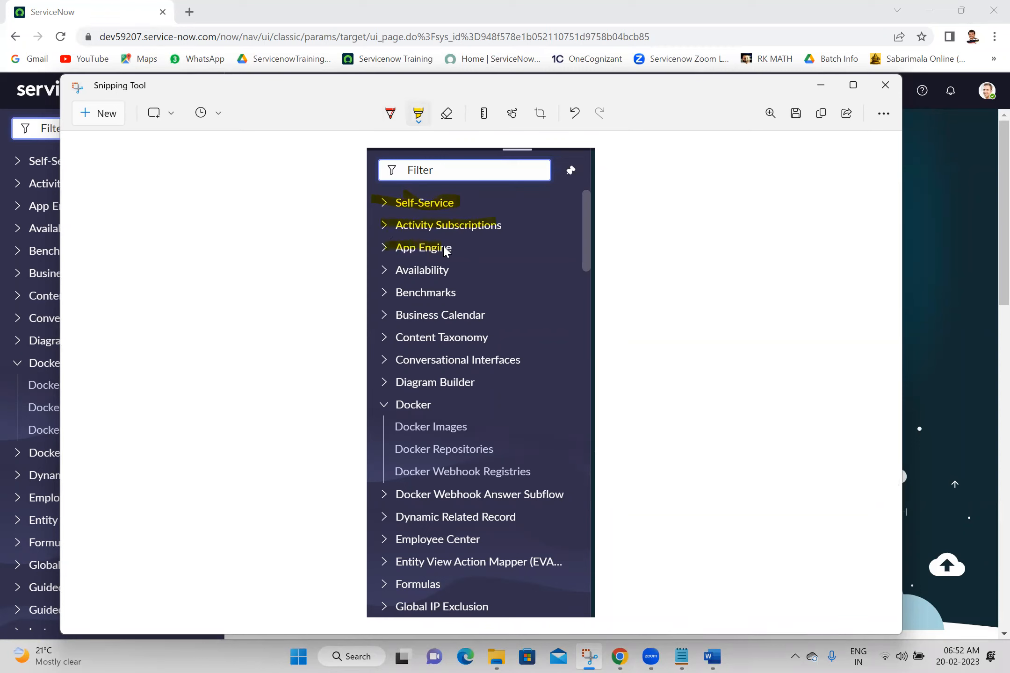
{"action": "left_click_drag", "start_coordinate": [389, 269], "coordinate": [455, 268]}
Return to Word and replace the old Filter navigator picture under Application with the highlighted navigator snip.
{"action": "key", "text": "alt+Tab"}
{"action": "key", "text": "ctrl+v"}
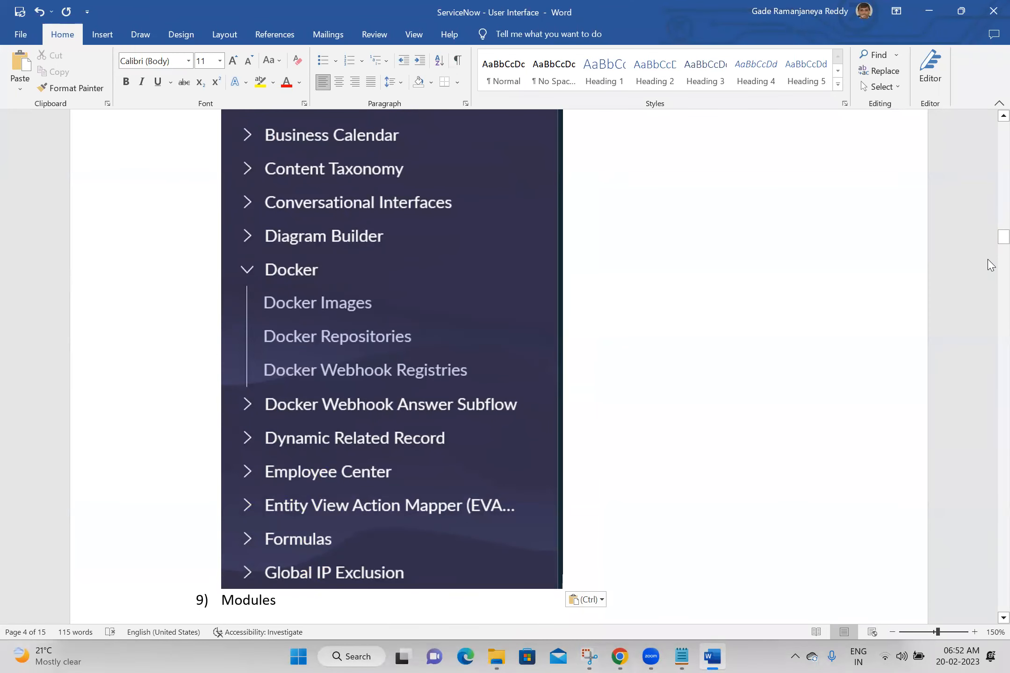
Check the old picture under Modules, then switch to Chrome and filter the ServiceNow navigator by "incident".
{"action": "mouse_move", "coordinate": [988, 243]}
{"action": "left_mouse_down"}
{"action": "mouse_move", "coordinate": [988, 277]}
{"action": "mouse_move", "coordinate": [988, 248]}
{"action": "mouse_move", "coordinate": [990, 274]}
{"action": "mouse_move", "coordinate": [988, 263]}
{"action": "left_mouse_up"}
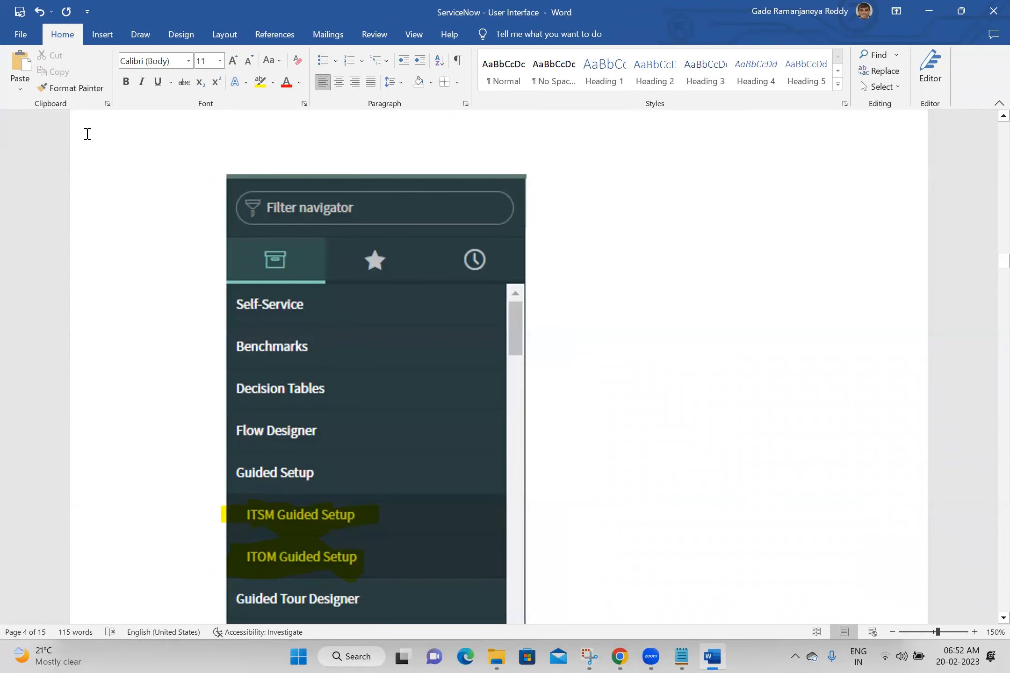
{"action": "key", "text": "alt+Tab"}
{"action": "type", "text": "in"}
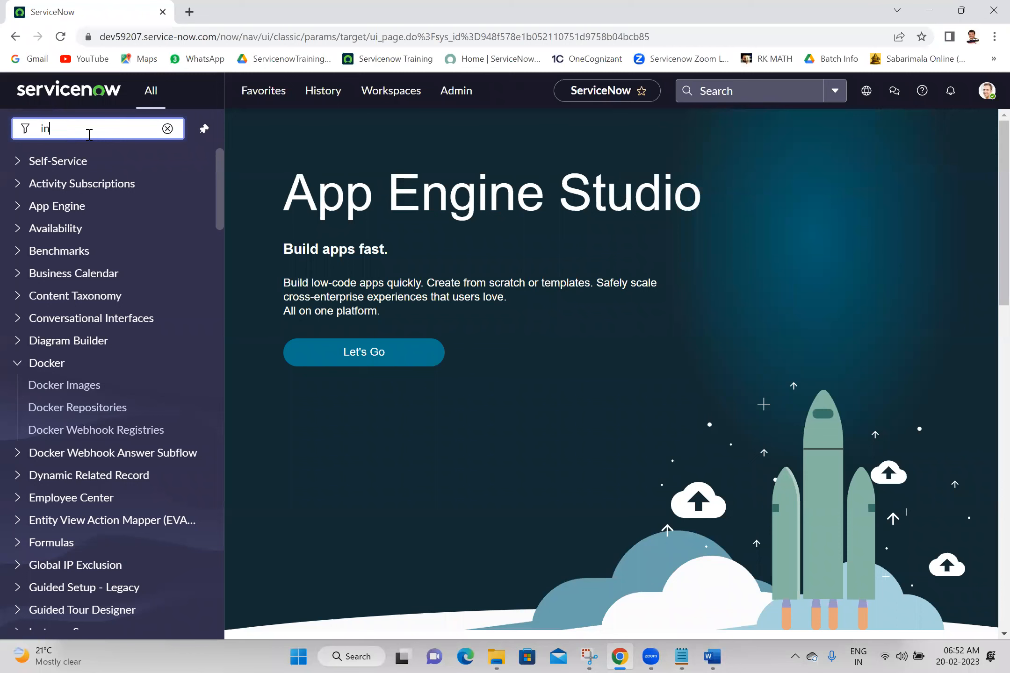
{"action": "type", "text": "cident"}
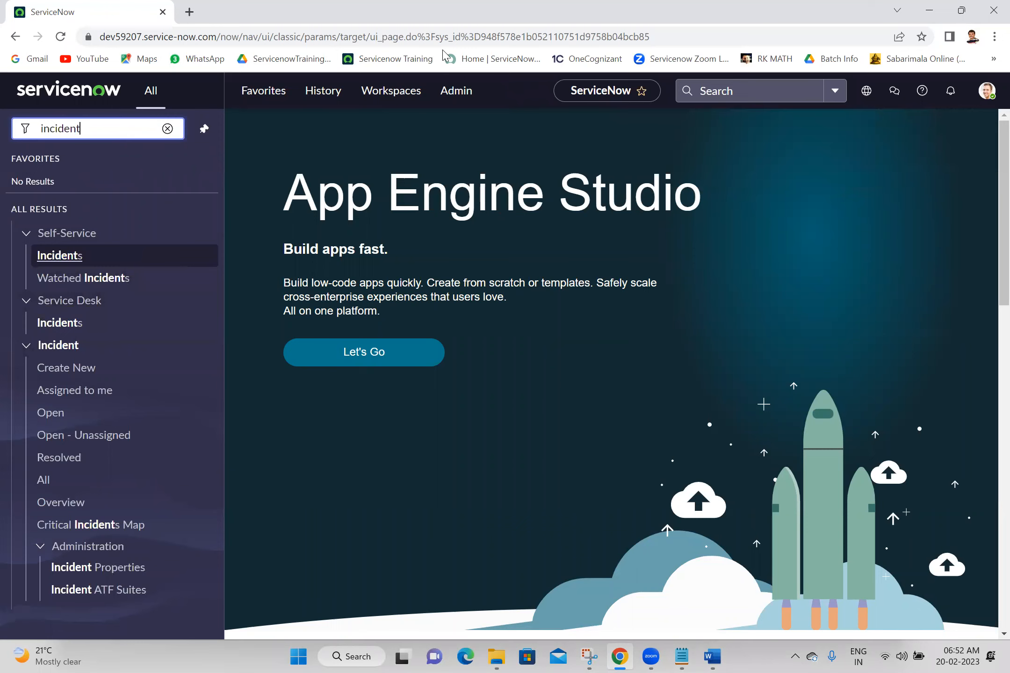
Snip the navigator's incident results and highlight Incidents, Watched Incidents, Create New, Assigned to me, Open and Open - Unassigned in yellow.
{"action": "key", "text": "super+shift+s"}
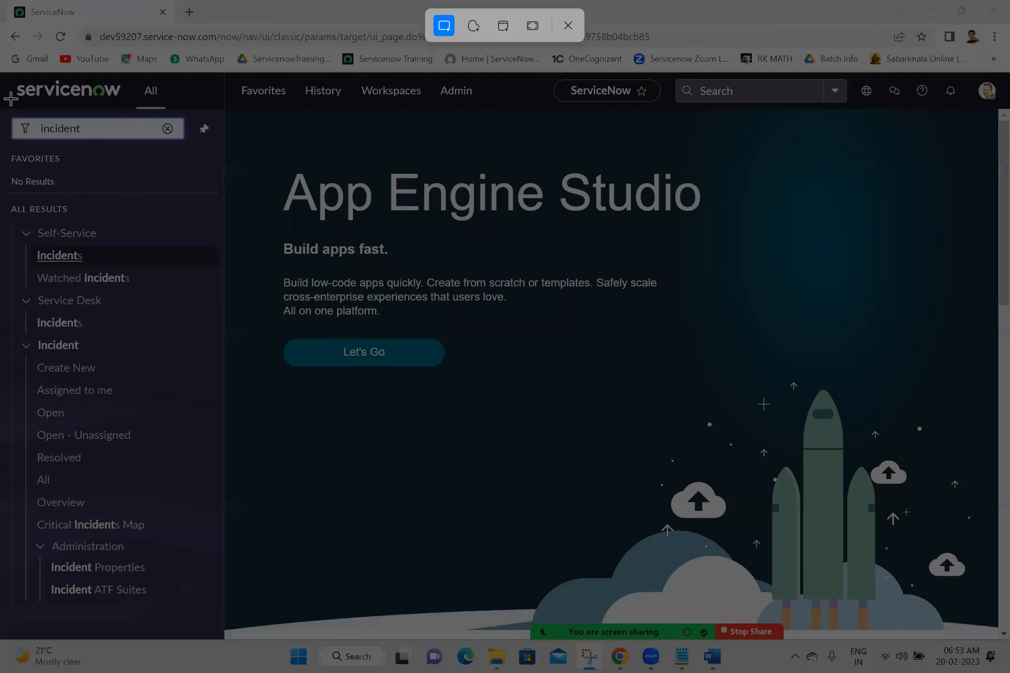
{"action": "left_click_drag", "start_coordinate": [2, 108], "coordinate": [229, 622]}
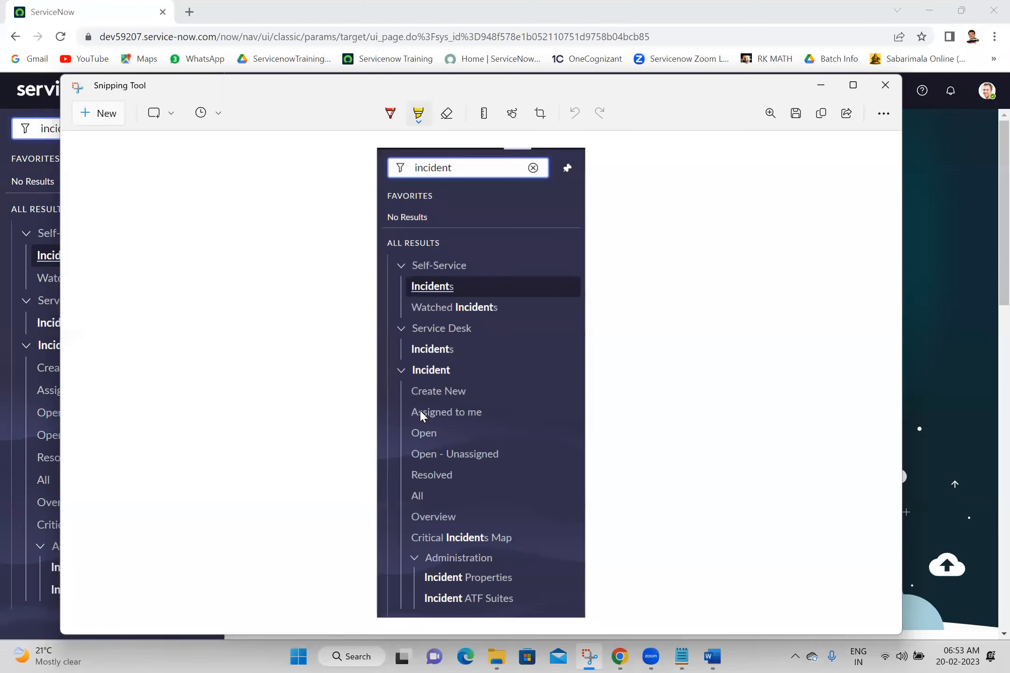
{"action": "left_click", "coordinate": [418, 113]}
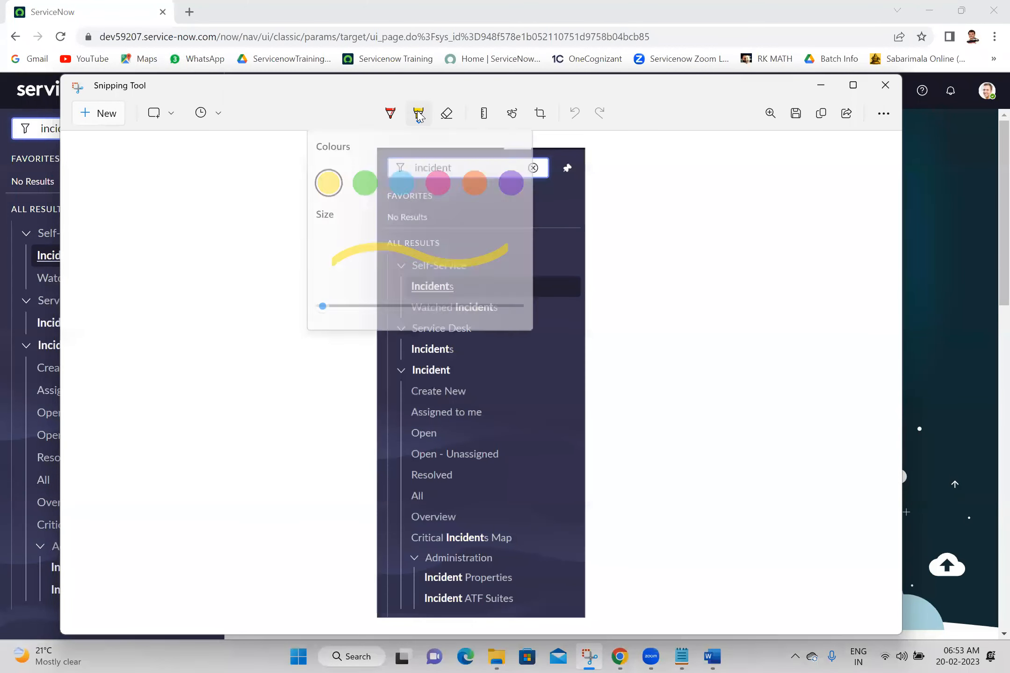
{"action": "left_click", "coordinate": [334, 188]}
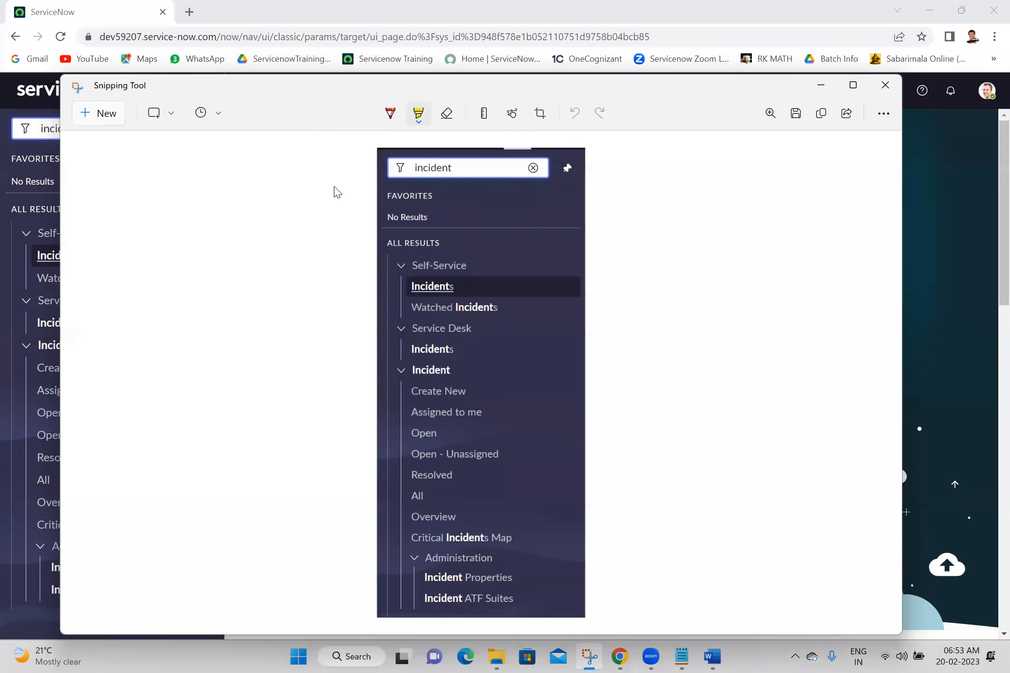
{"action": "left_click_drag", "start_coordinate": [412, 389], "coordinate": [466, 389]}
{"action": "left_click_drag", "start_coordinate": [412, 413], "coordinate": [482, 412]}
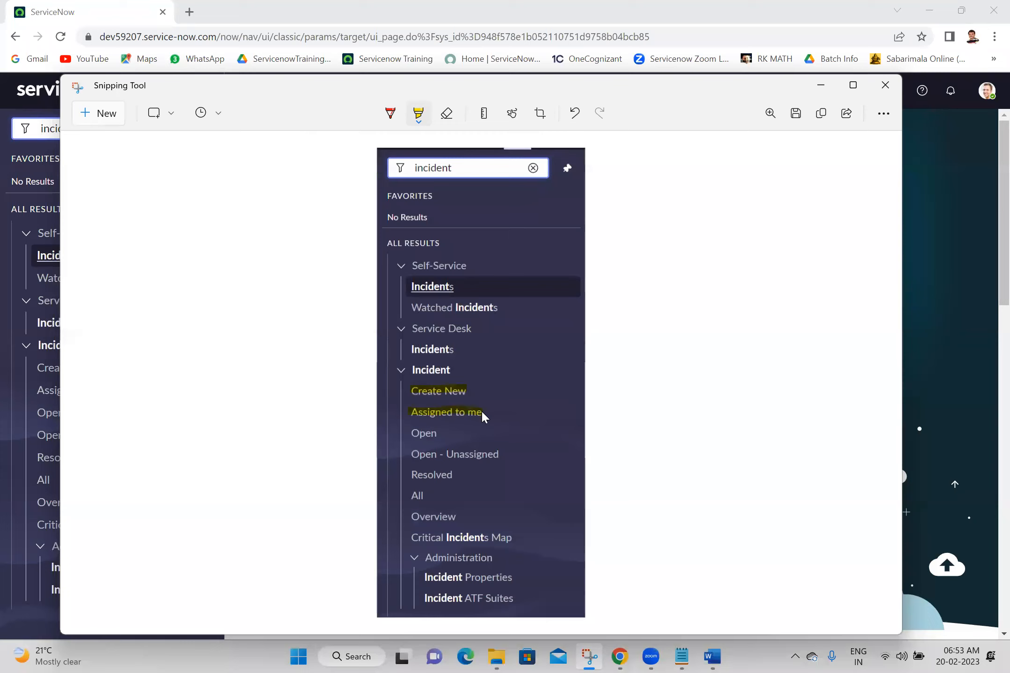
{"action": "left_click_drag", "start_coordinate": [407, 432], "coordinate": [513, 454]}
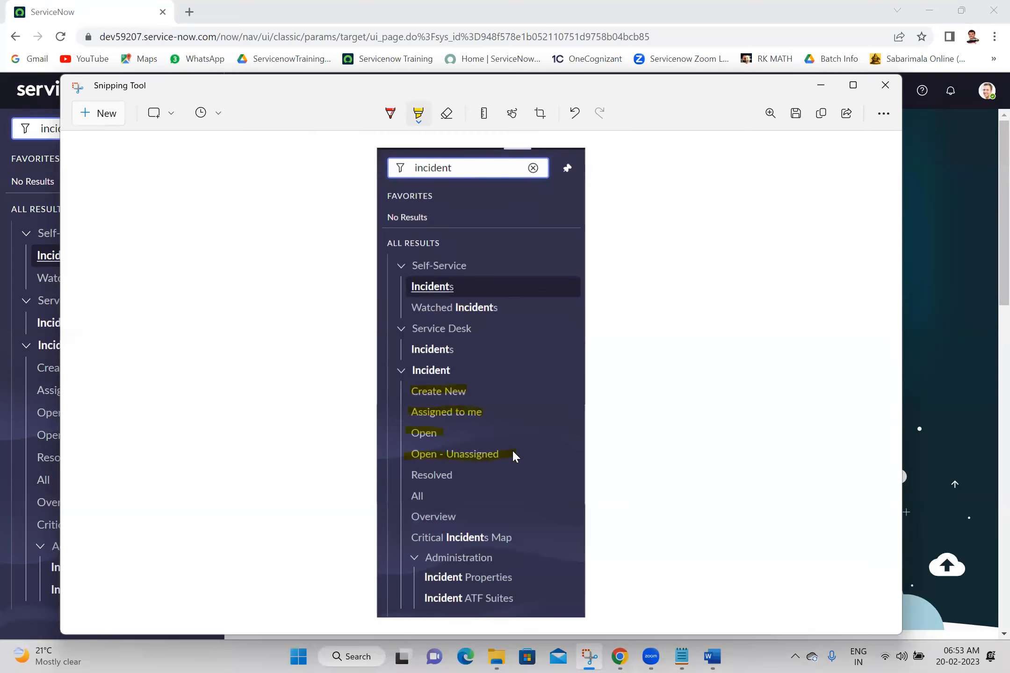
{"action": "left_click_drag", "start_coordinate": [406, 285], "coordinate": [494, 300]}
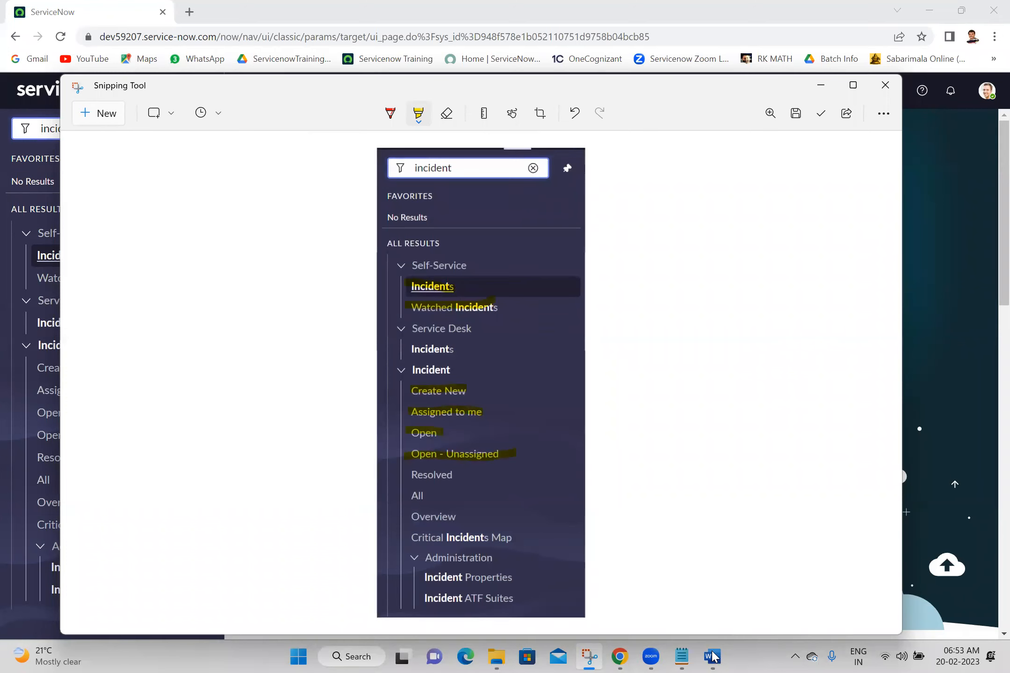
Switch to the Word document and paste the highlighted navigator snip under the Modules item.
{"action": "key", "text": "alt+Tab"}
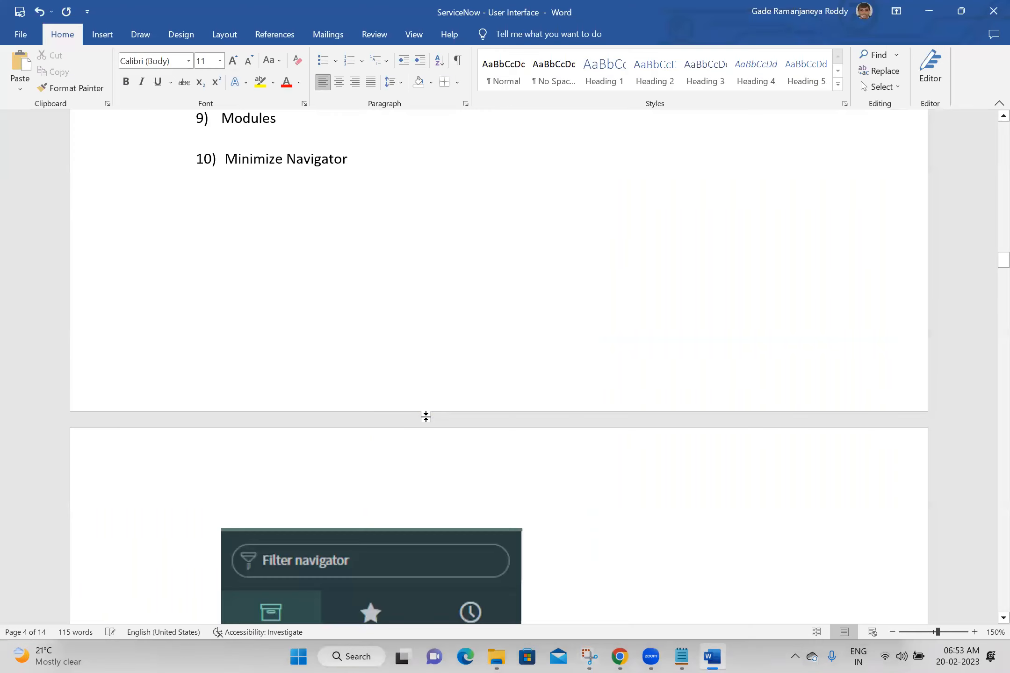
{"action": "key", "text": "ctrl+v"}
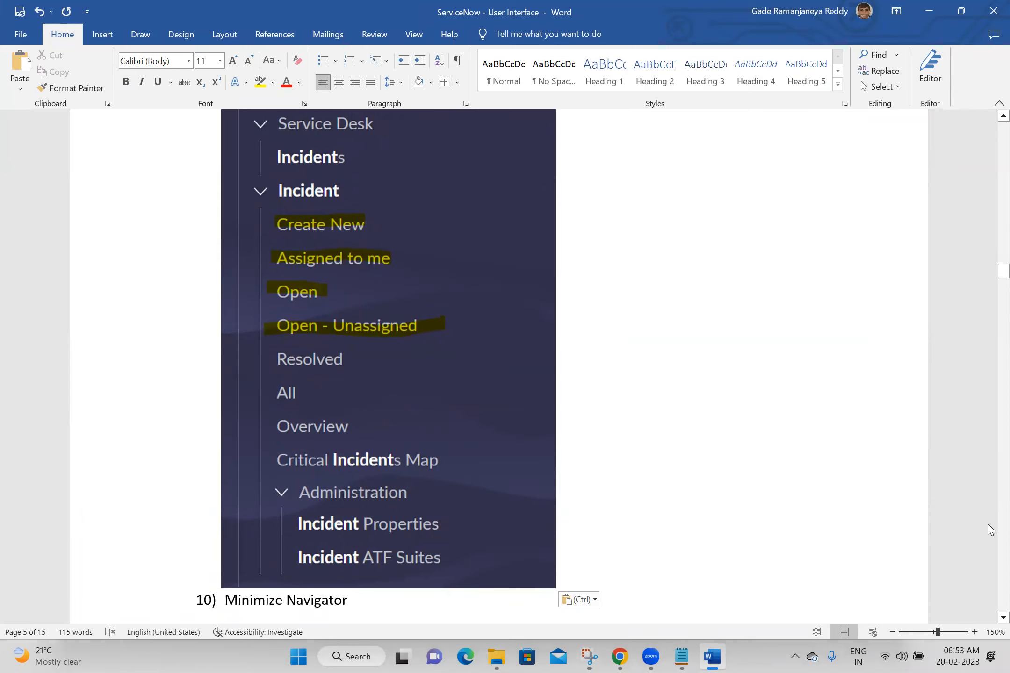
Delete the old Filter navigator picture and the Minimize Navigator list item below the pasted snip.
{"action": "scroll", "coordinate": [990, 621], "scroll_direction": "down", "scroll_amount": 2}
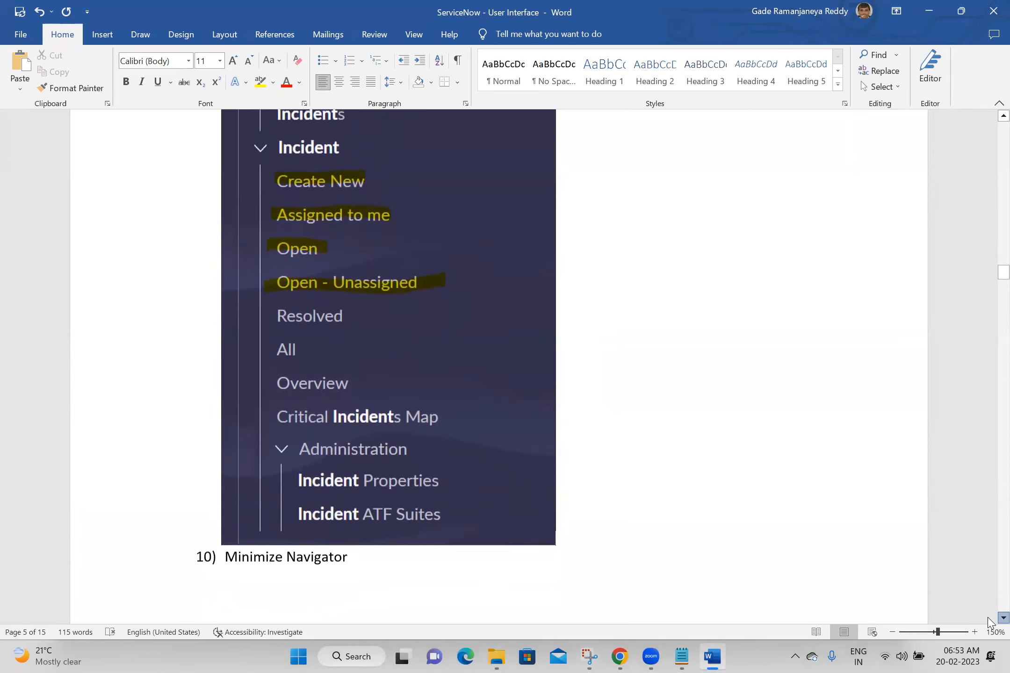
{"action": "scroll", "coordinate": [990, 622], "scroll_direction": "down", "scroll_amount": 3}
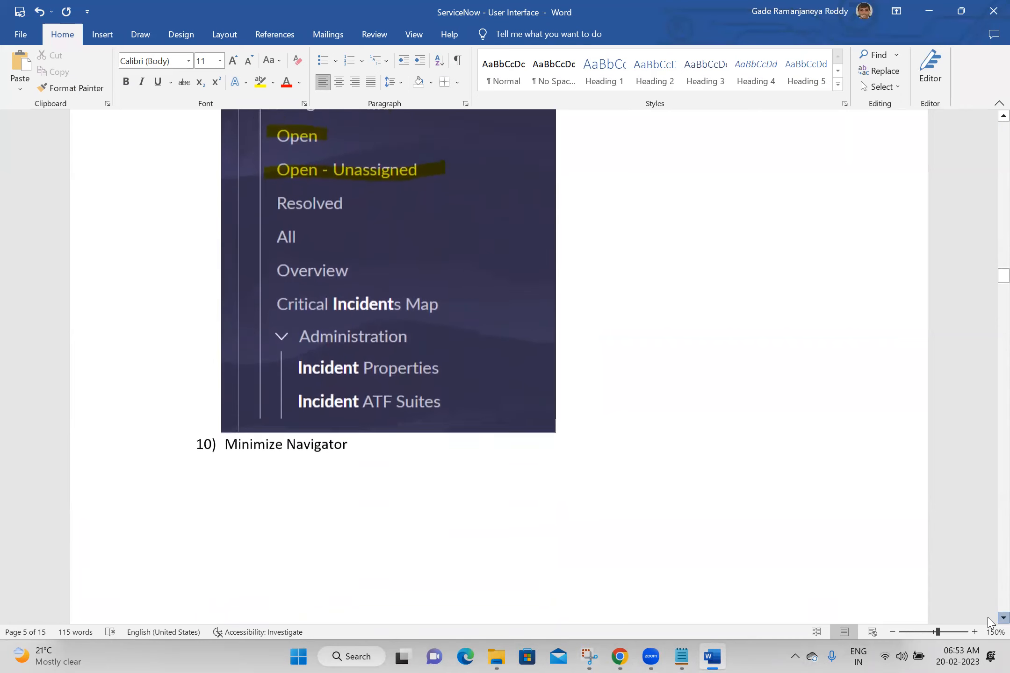
{"action": "scroll", "coordinate": [990, 622], "scroll_direction": "down", "scroll_amount": 3}
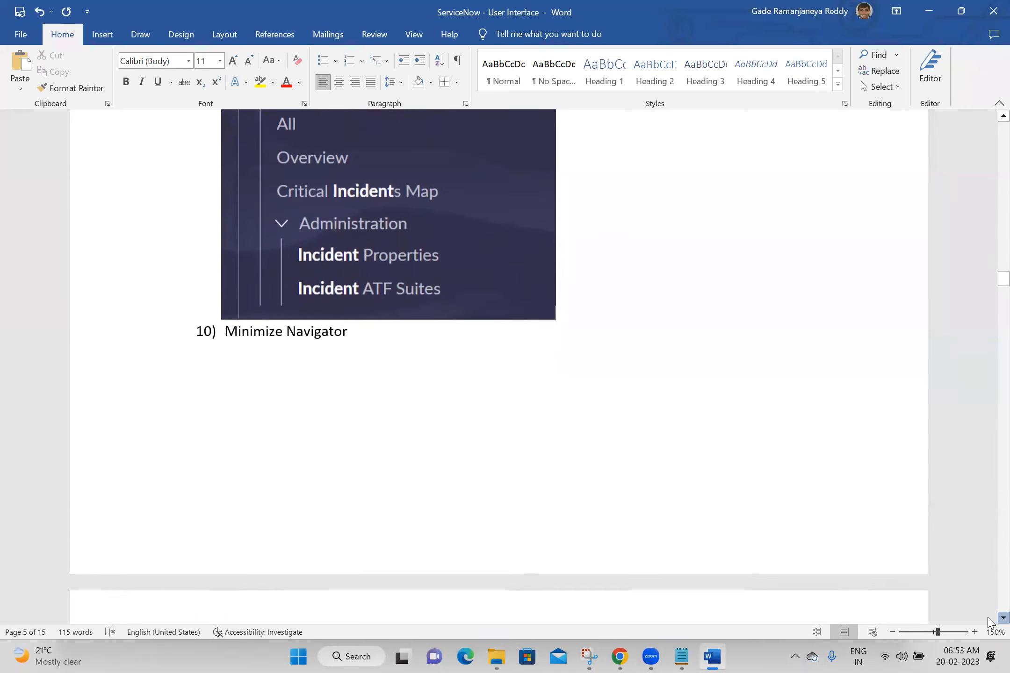
{"action": "scroll", "coordinate": [990, 621], "scroll_direction": "down", "scroll_amount": 3}
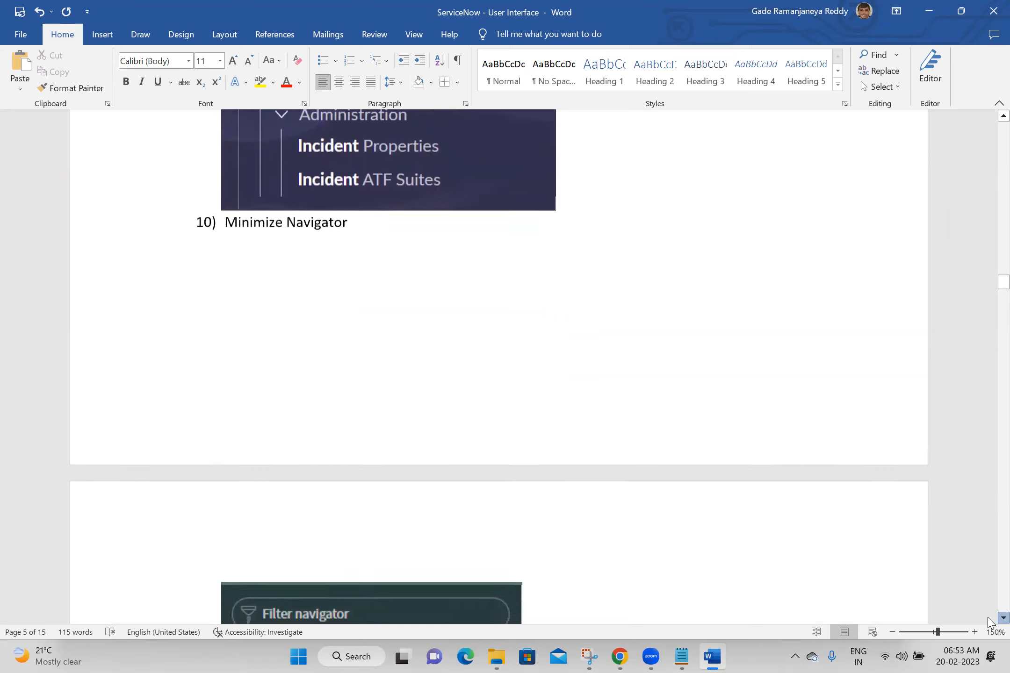
{"action": "scroll", "coordinate": [990, 621], "scroll_direction": "down", "scroll_amount": 1}
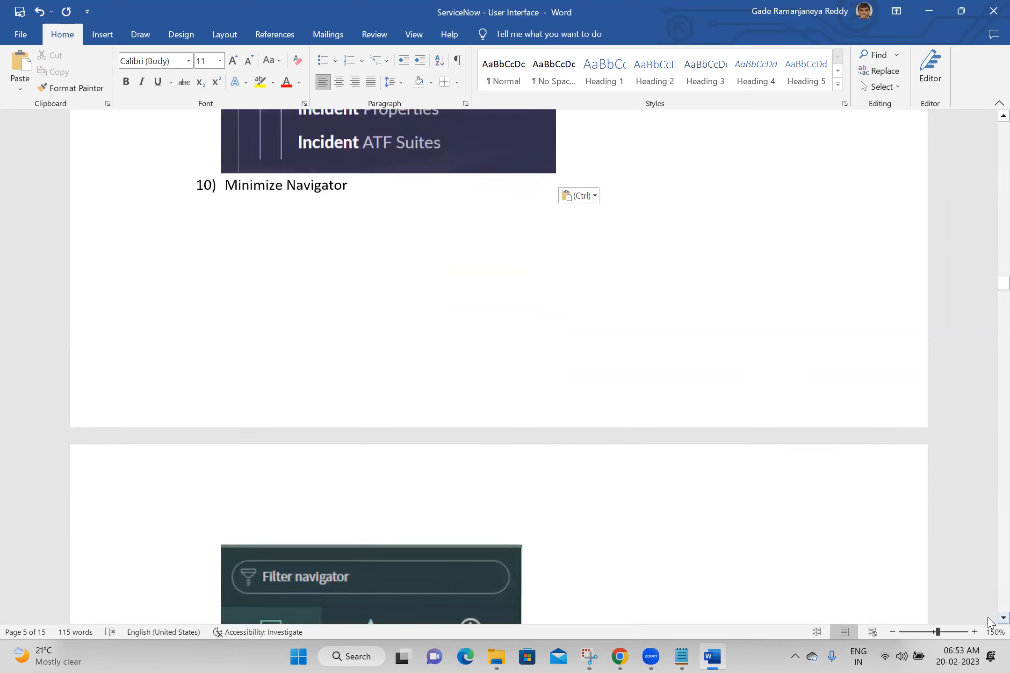
{"action": "left_click", "coordinate": [381, 187]}
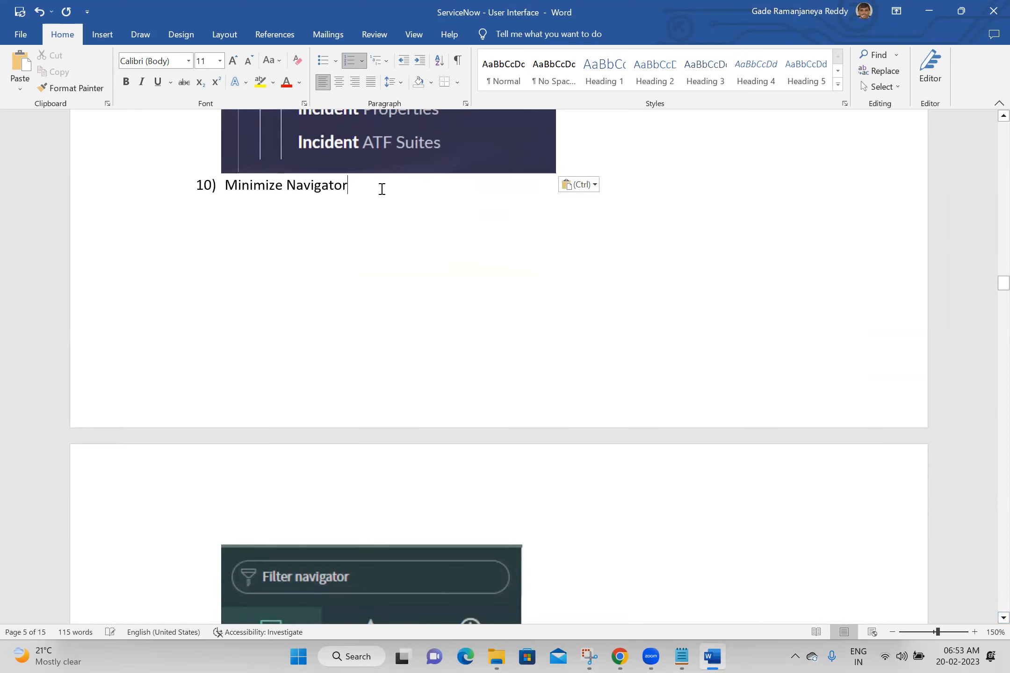
{"action": "left_click", "coordinate": [280, 588]}
{"action": "key", "text": "Delete"}
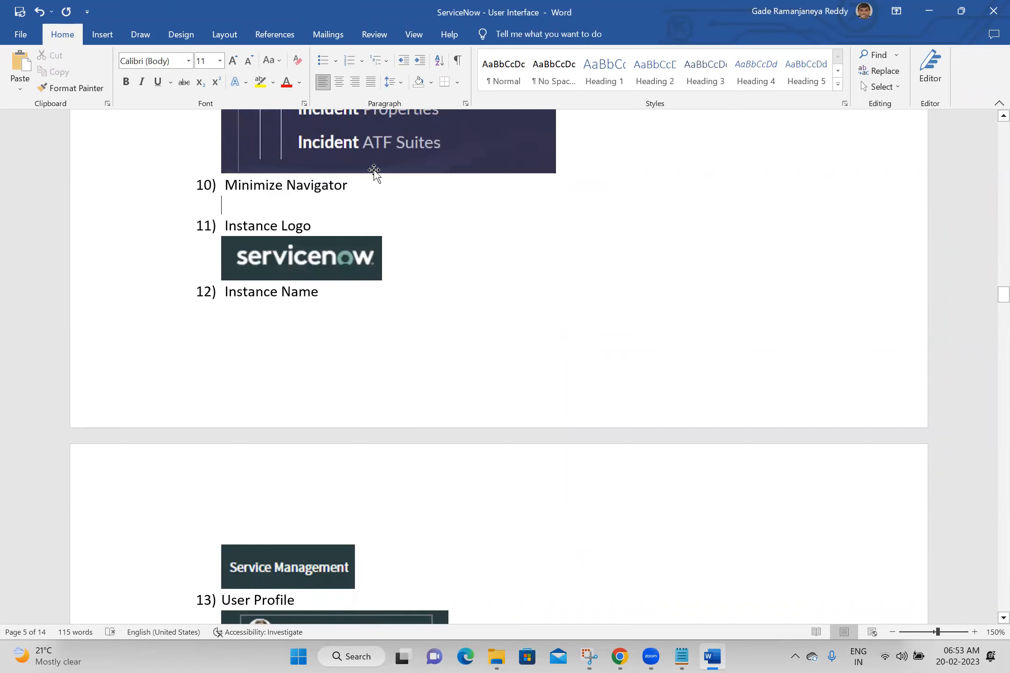
{"action": "left_click", "coordinate": [354, 187]}
{"action": "left_click", "coordinate": [214, 189], "text": "shift"}
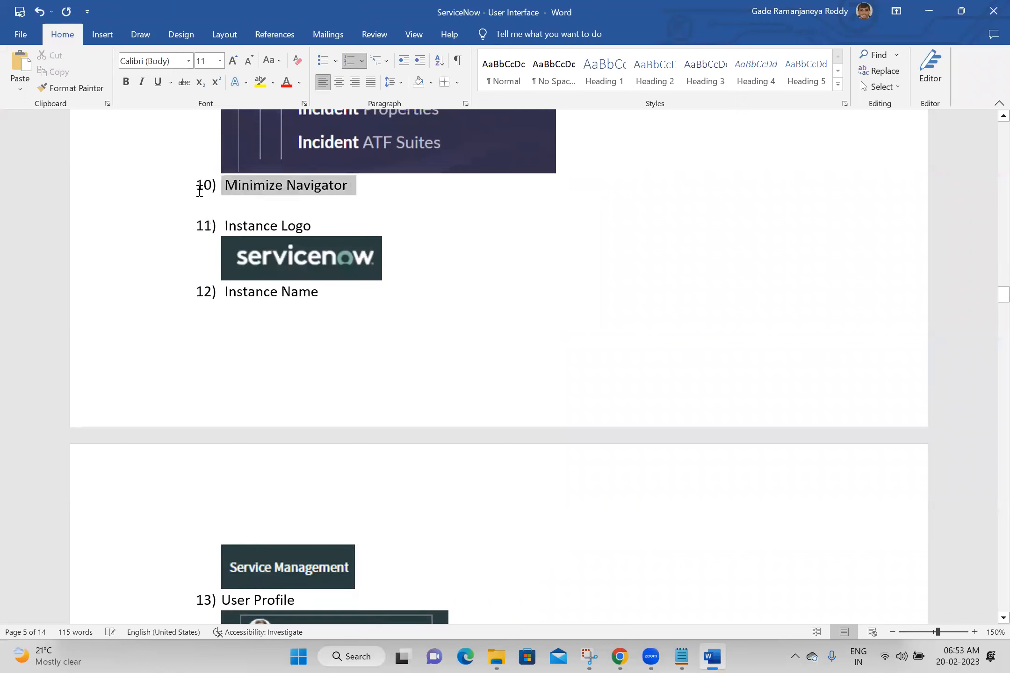
{"action": "key", "text": "Delete"}
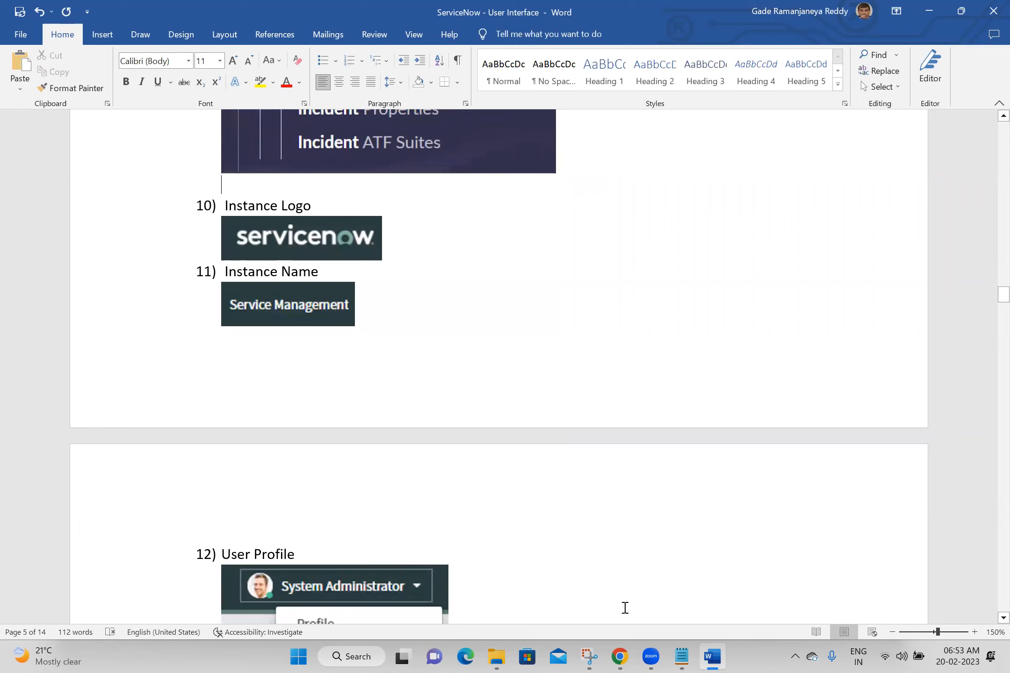
Snip the servicenow logo from the browser page and replace the old picture under Instance Logo in Word with it.
{"action": "left_click", "coordinate": [615, 656]}
{"action": "left_click", "coordinate": [589, 656]}
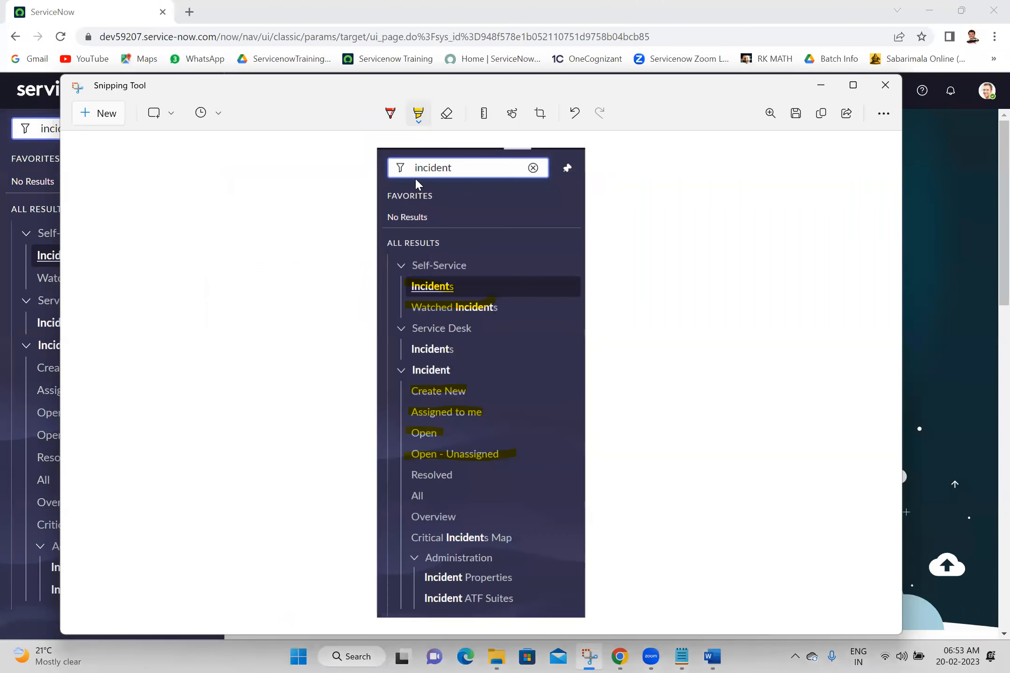
{"action": "left_click", "coordinate": [98, 118]}
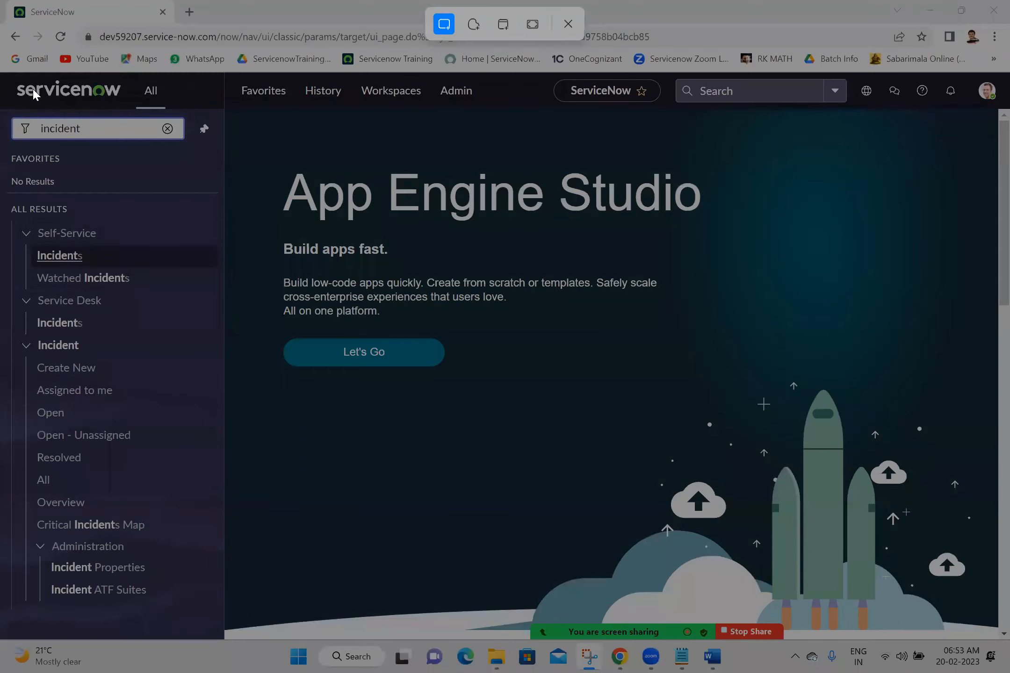
{"action": "left_click_drag", "start_coordinate": [120, 103], "coordinate": [130, 108]}
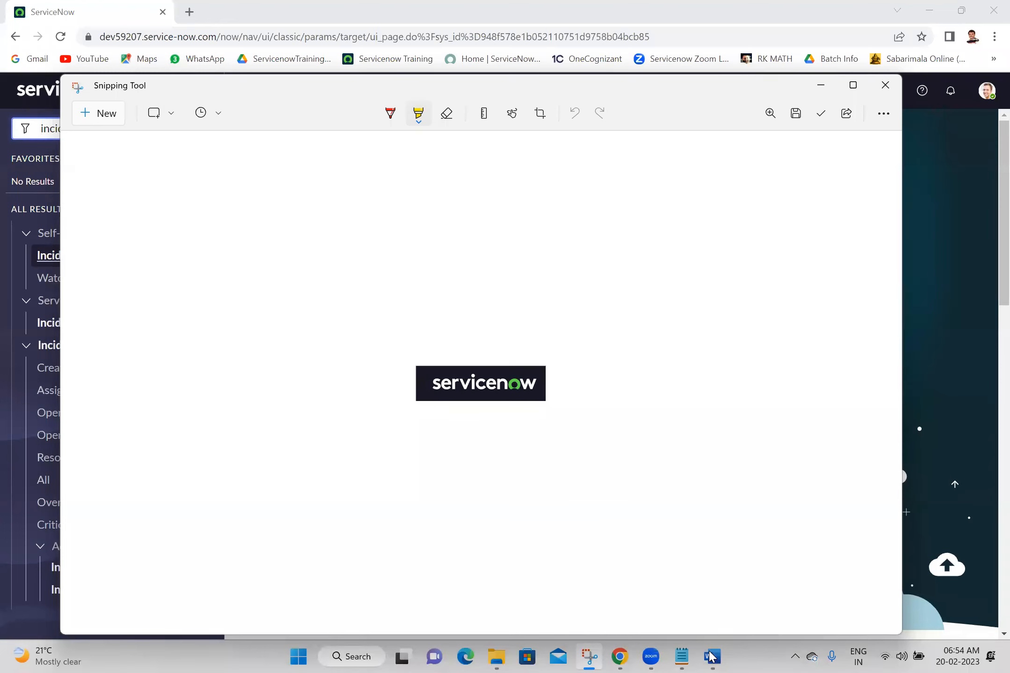
{"action": "key", "text": "alt+Tab"}
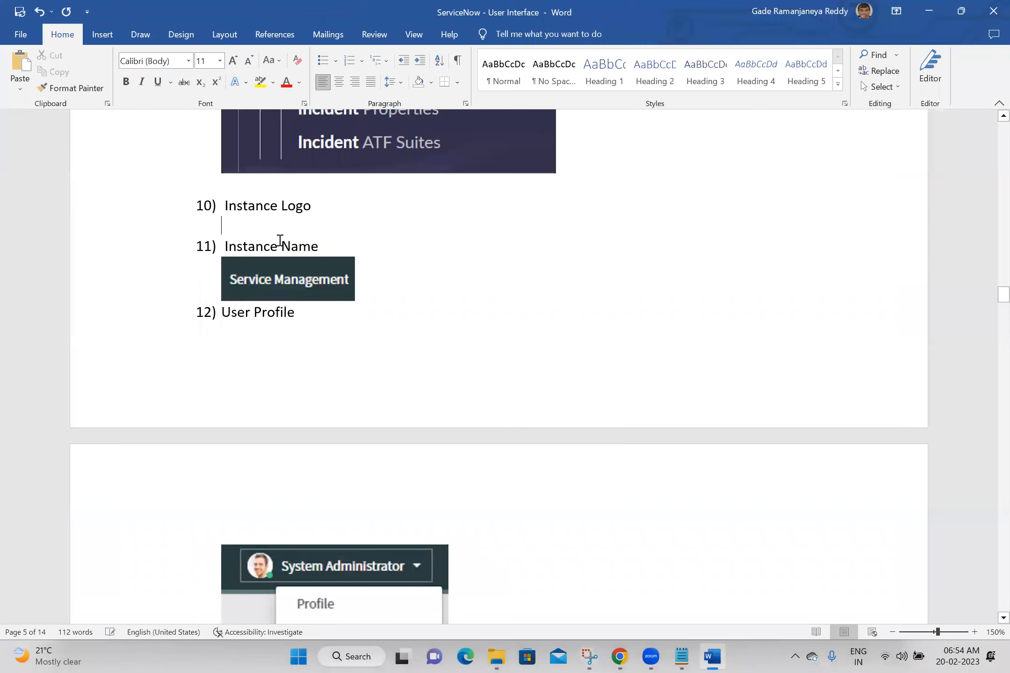
{"action": "key", "text": "ctrl+v"}
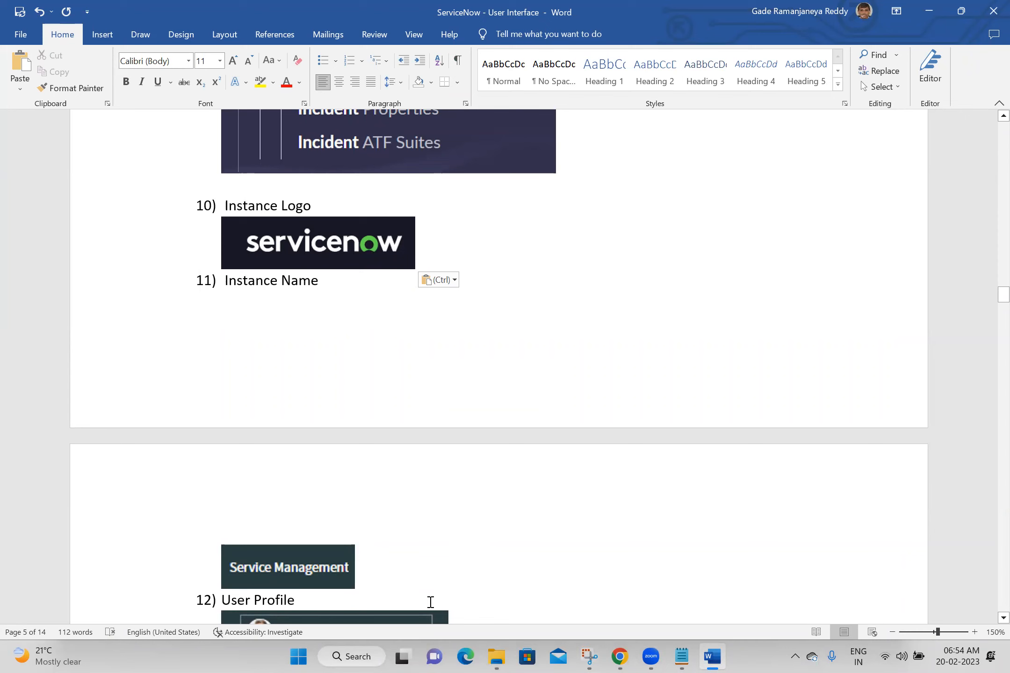
Snip the browser's servicenow logo with its Service Management tooltip and replace the old picture under Instance Name in Word with it.
{"action": "left_click", "coordinate": [617, 575]}
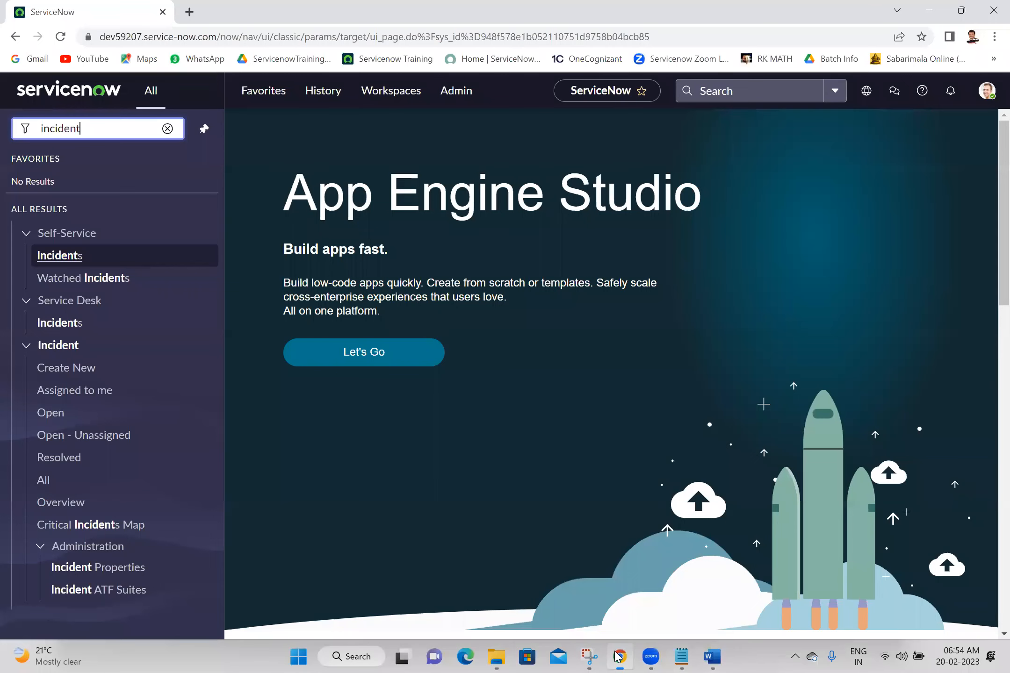
{"action": "left_click", "coordinate": [78, 98]}
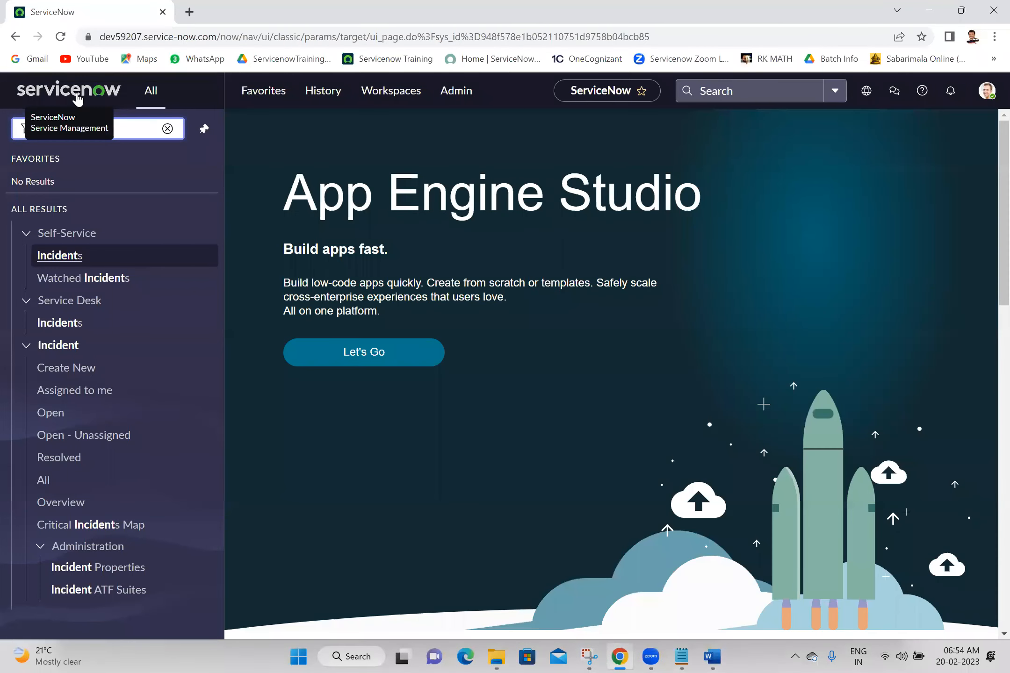
{"action": "key", "text": "shift+super+s"}
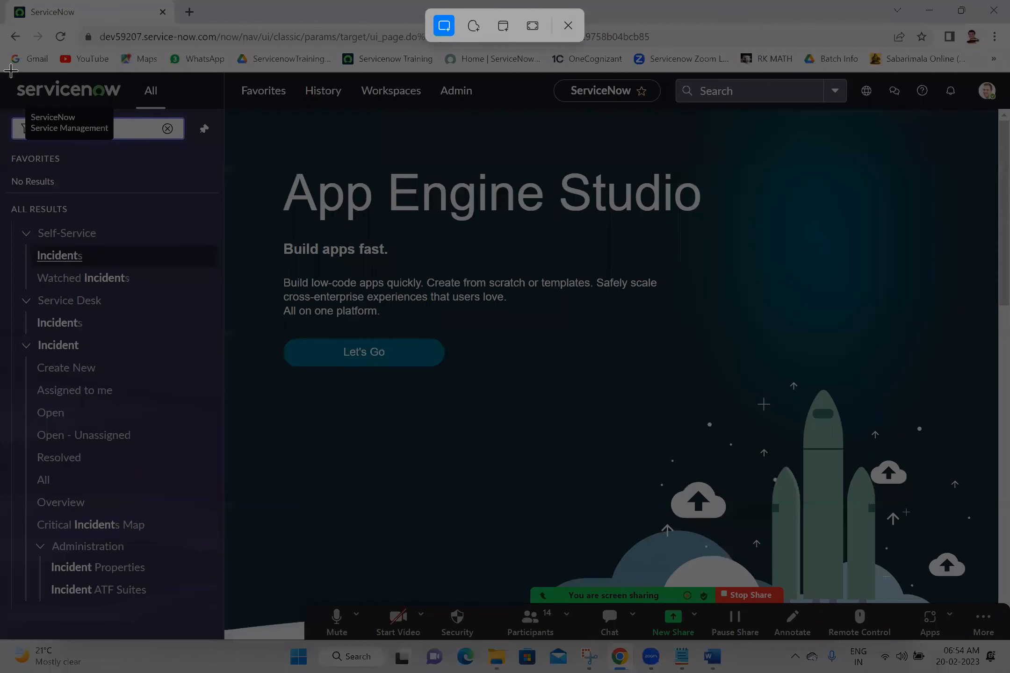
{"action": "left_click_drag", "start_coordinate": [1, 71], "coordinate": [129, 142]}
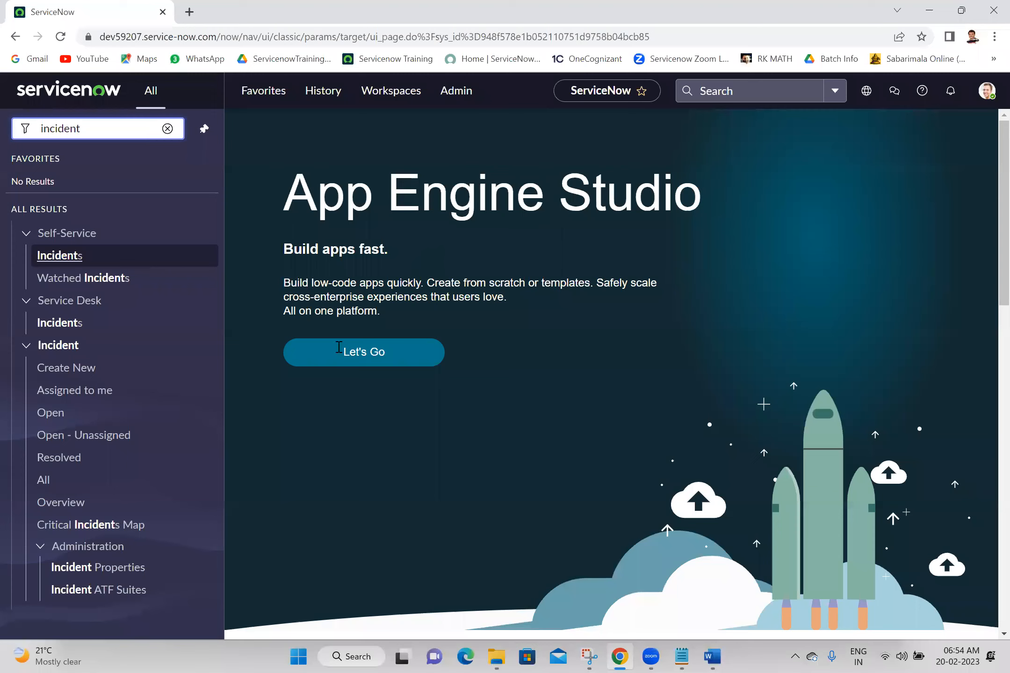
{"action": "key", "text": "alt+Tab"}
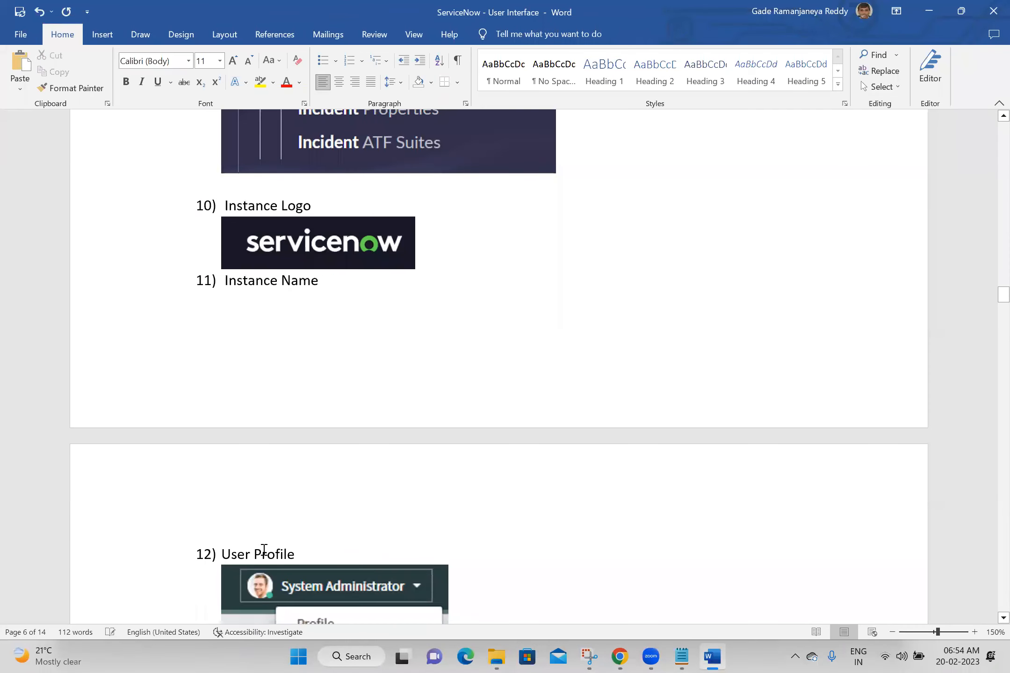
{"action": "key", "text": "ctrl+v"}
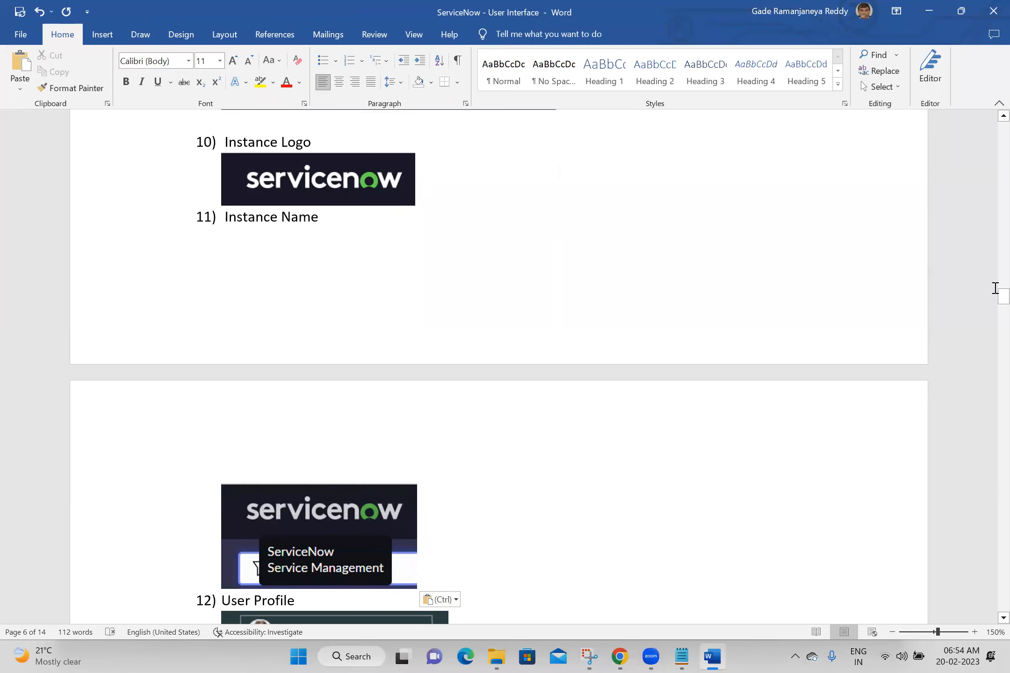
Switch to the ServiceNow page in the browser and snip the opened user profile menu together with its availability tooltip.
{"action": "left_click_drag", "start_coordinate": [994, 300], "coordinate": [990, 312]}
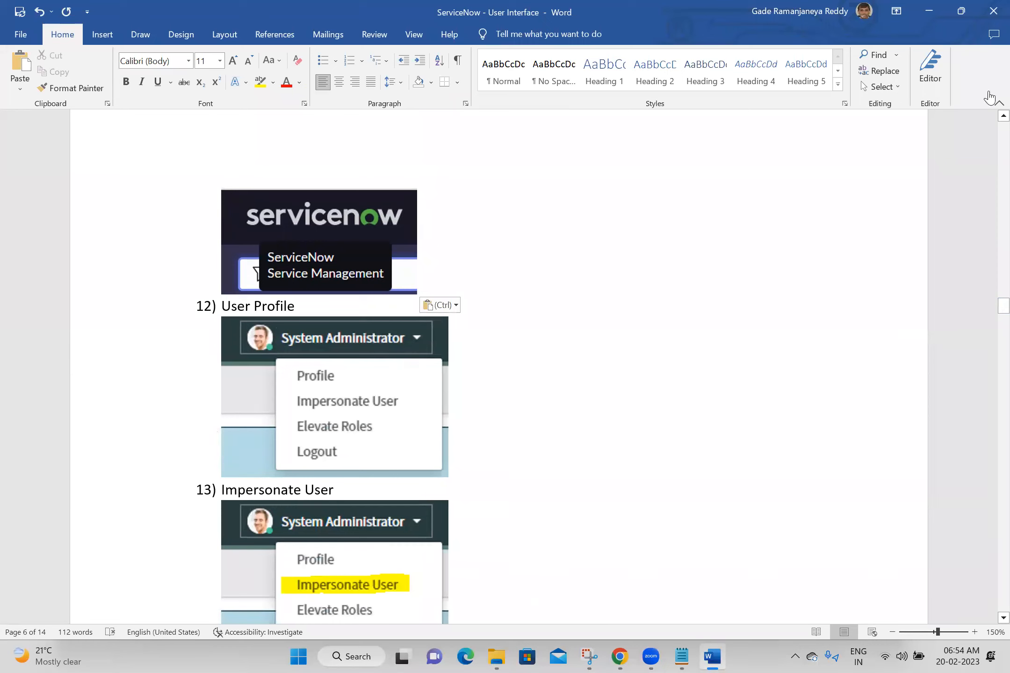
{"action": "key", "text": "alt+Tab"}
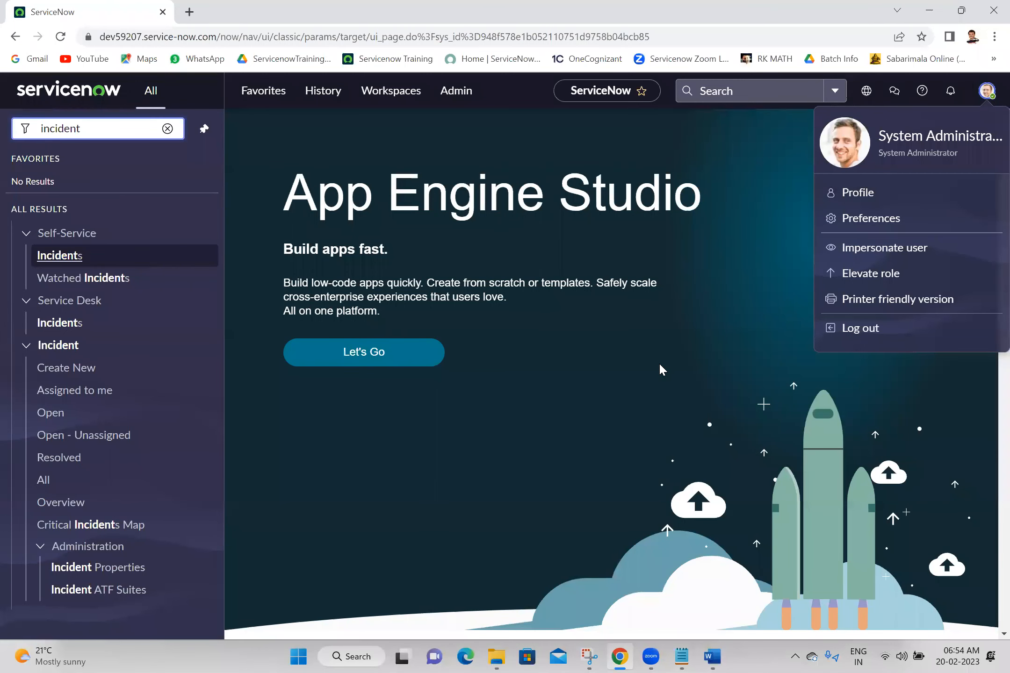
{"action": "key", "text": "super+shift+s"}
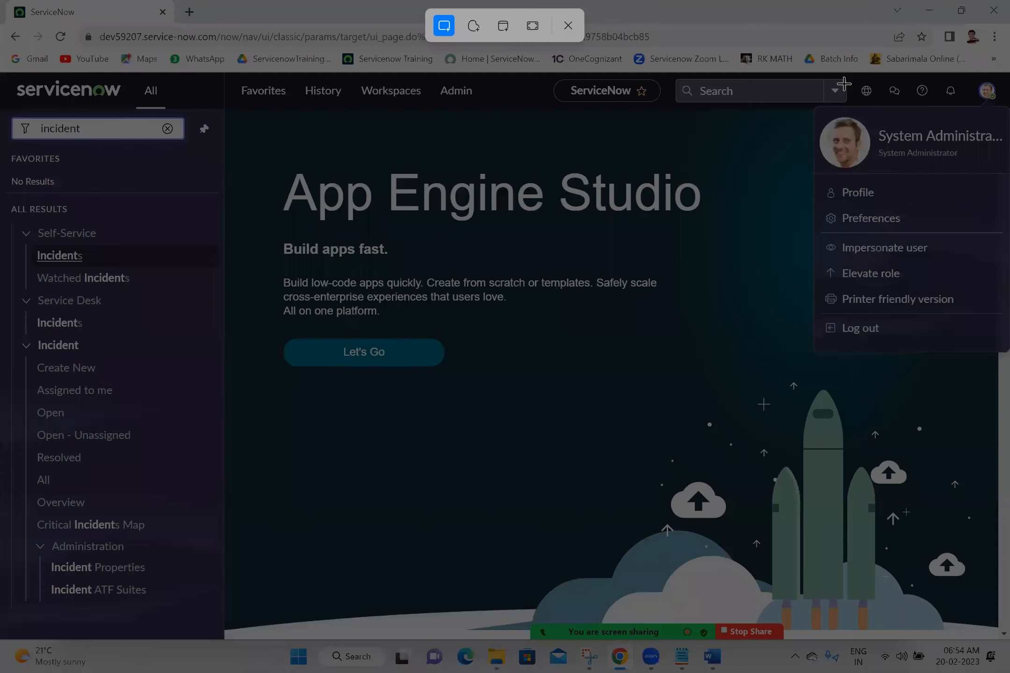
{"action": "left_click_drag", "start_coordinate": [828, 74], "coordinate": [998, 318]}
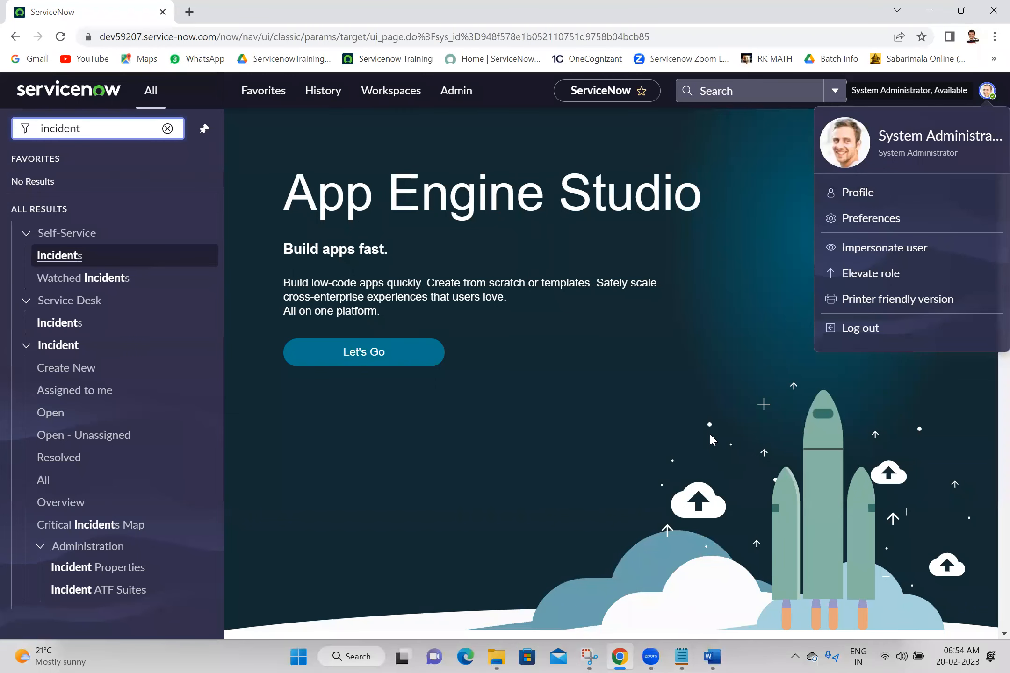
{"action": "key", "text": "super+shift+s"}
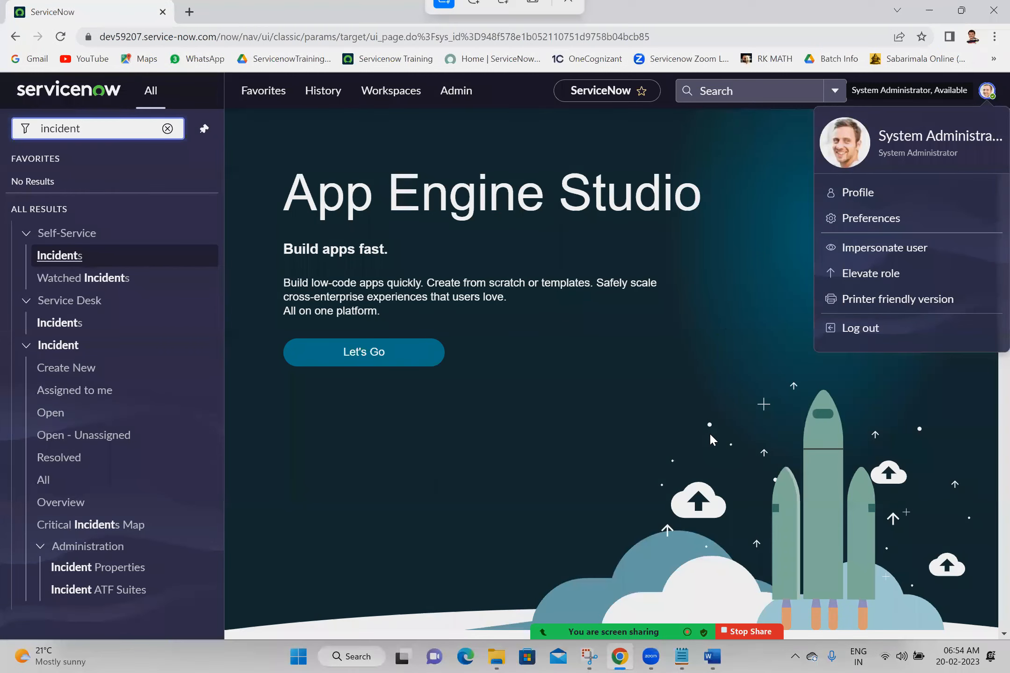
{"action": "left_click_drag", "start_coordinate": [776, 74], "coordinate": [997, 364]}
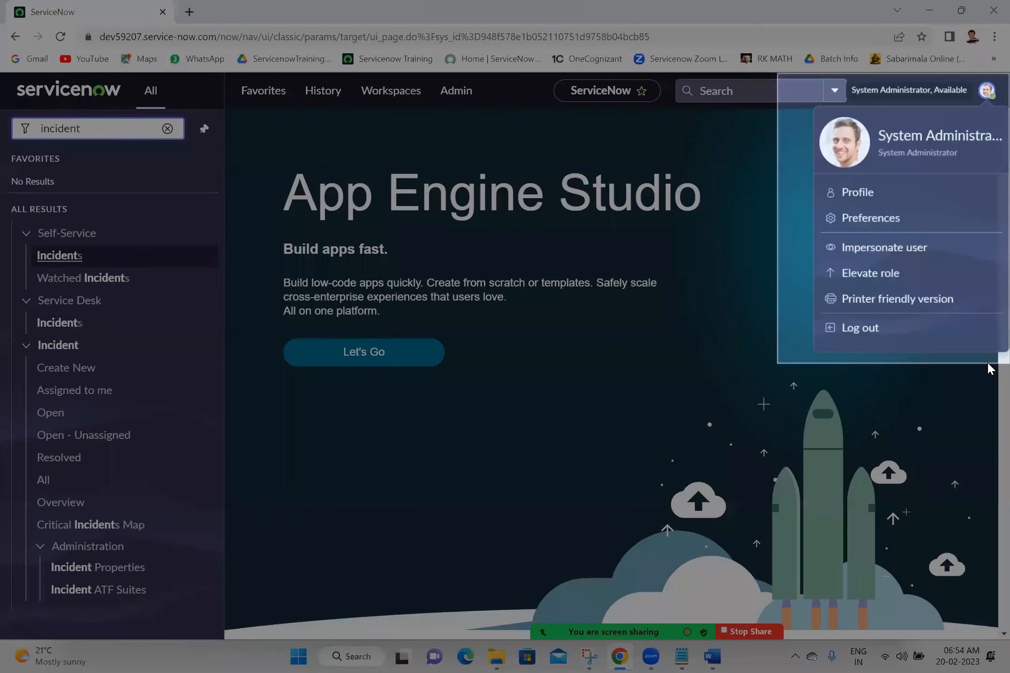
Switch to the Word document and replace the old picture under User Profile with the new profile menu snip.
{"action": "left_click", "coordinate": [712, 657]}
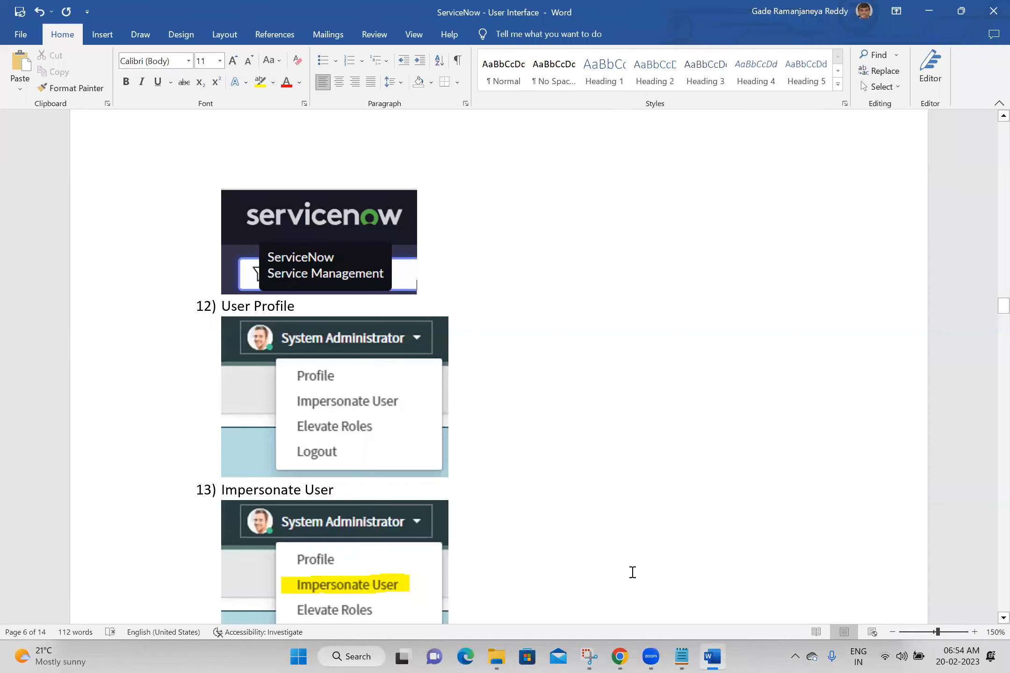
{"action": "left_click", "coordinate": [364, 376]}
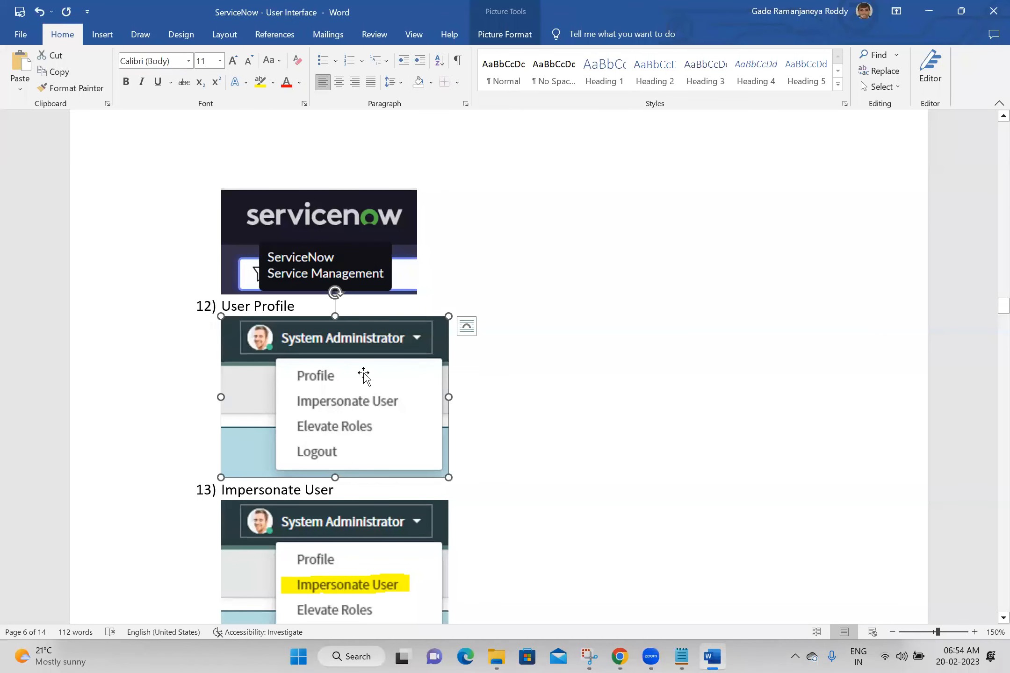
{"action": "key", "text": "Delete"}
{"action": "key", "text": "ctrl+v"}
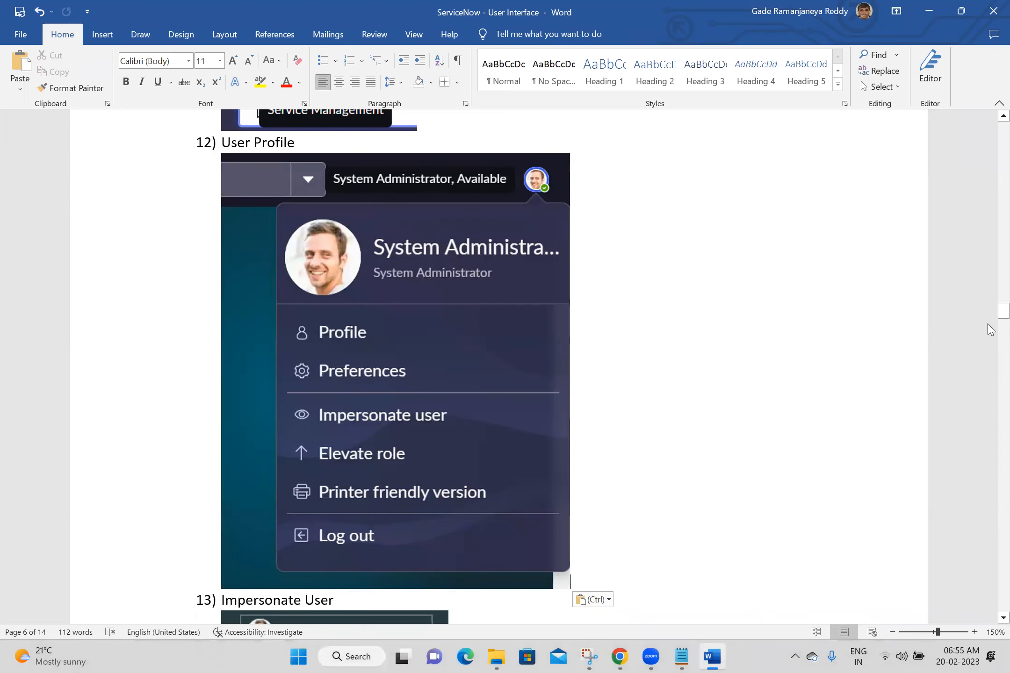
Switch to the ServiceNow page, open the Impersonate user dialog, search for the demo user by first name and select that user.
{"action": "left_click_drag", "start_coordinate": [989, 314], "coordinate": [988, 321]}
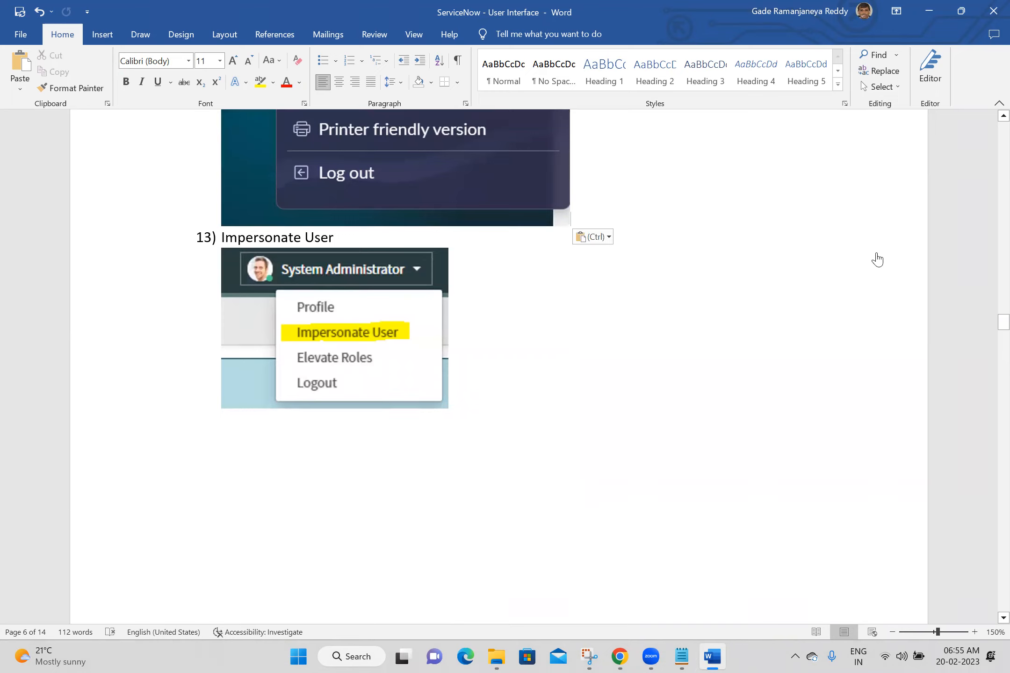
{"action": "key", "text": "alt+Tab"}
{"action": "left_click", "coordinate": [877, 252]}
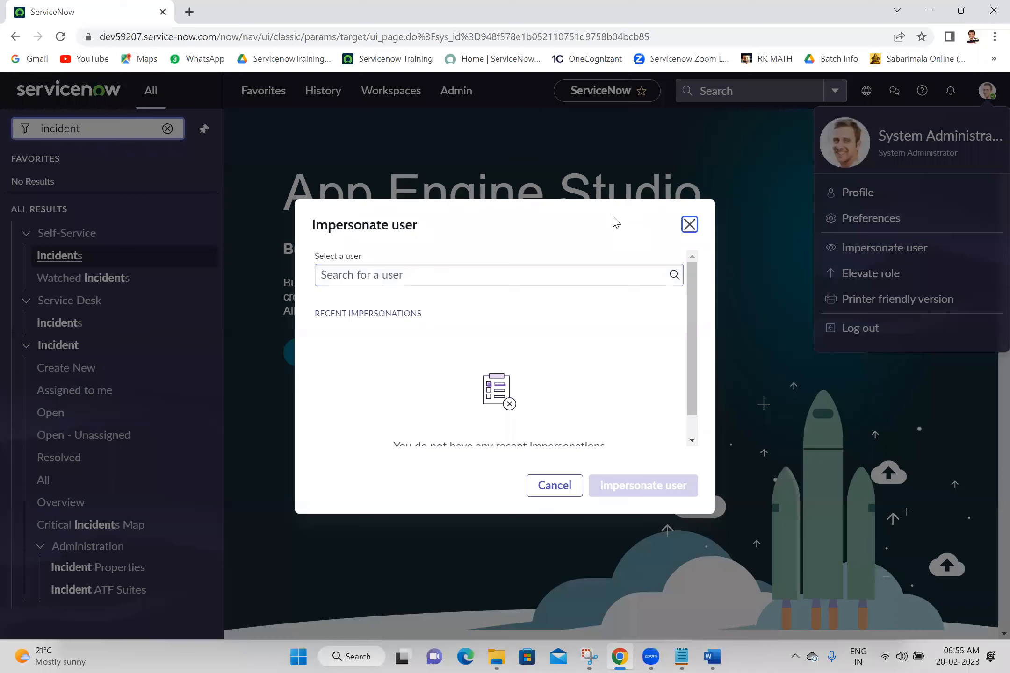
{"action": "left_click", "coordinate": [477, 269]}
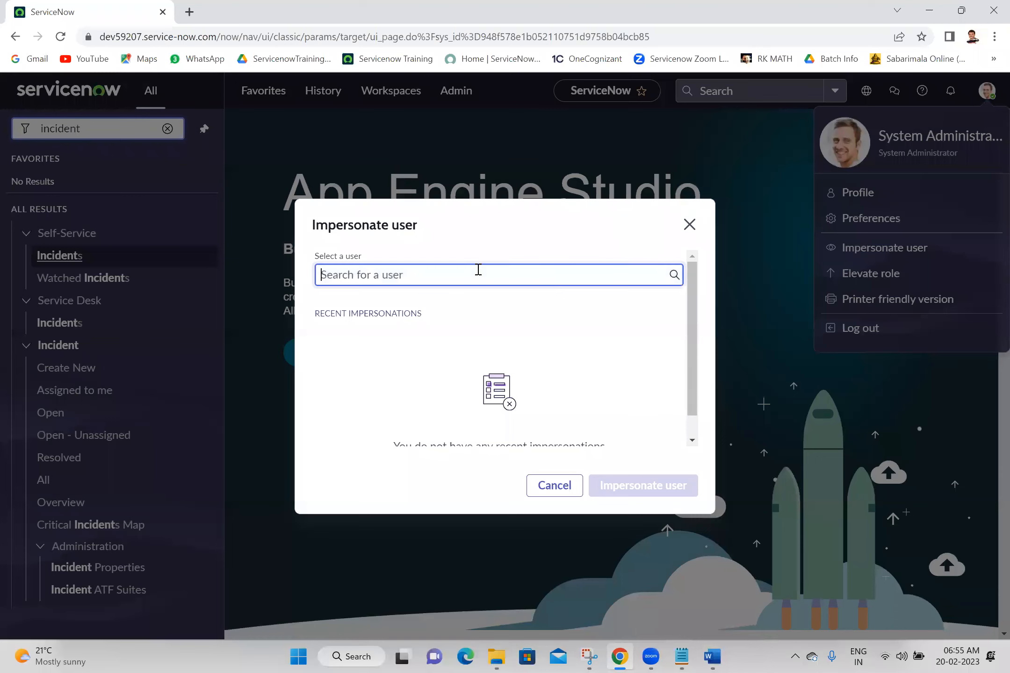
{"action": "type", "text": "abel"}
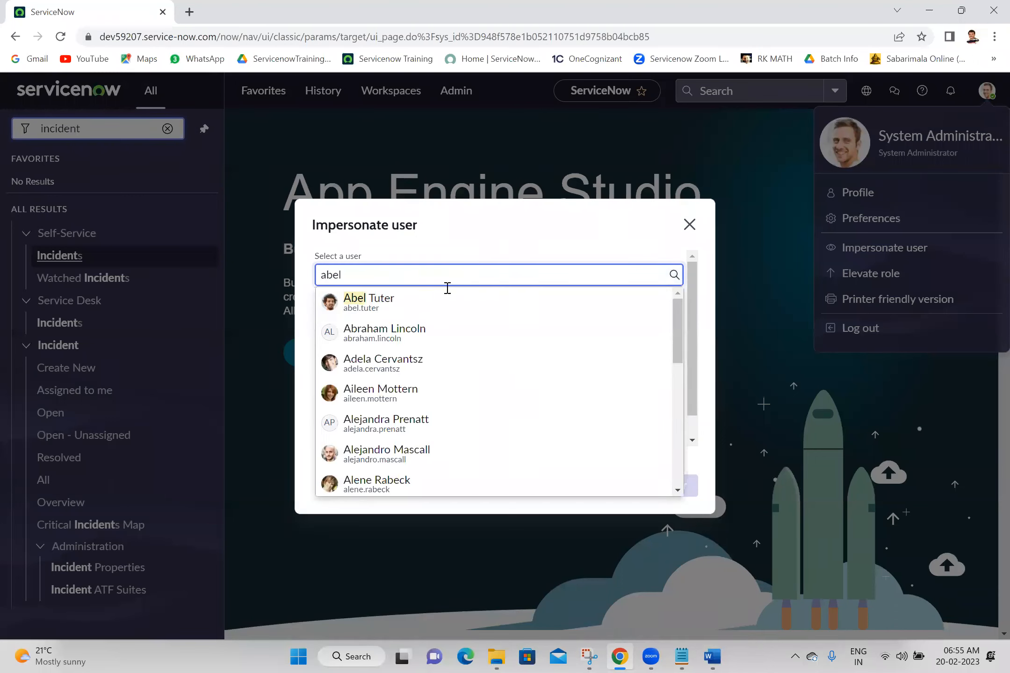
{"action": "left_click", "coordinate": [399, 311]}
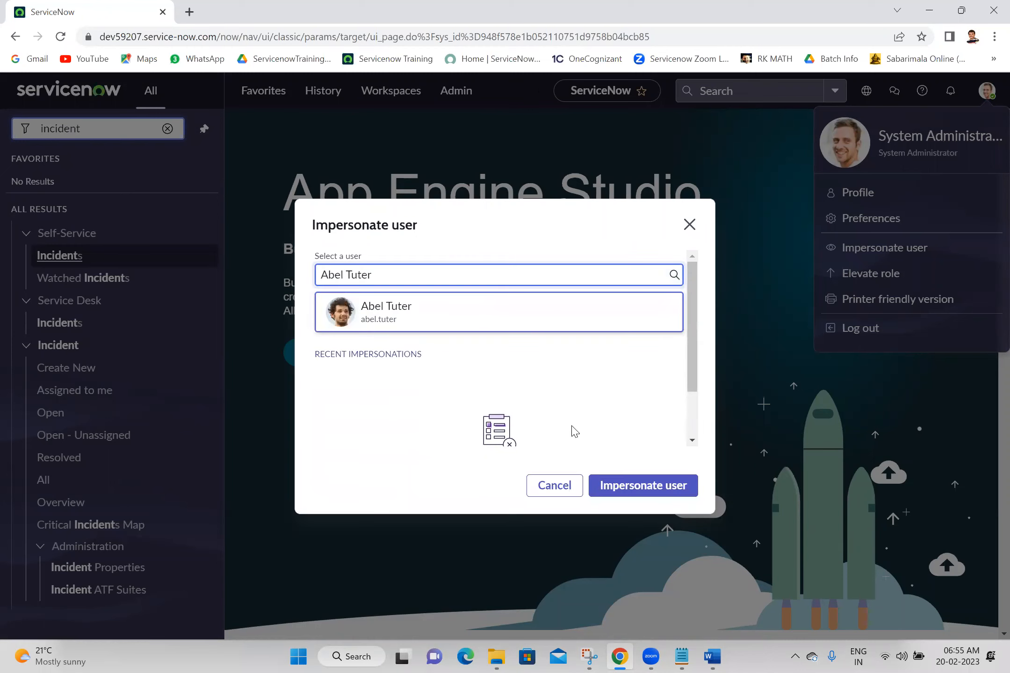
Snip the Impersonate user dialog together with the profile menu and highlight the menu's Impersonate user entry in yellow.
{"action": "left_click", "coordinate": [589, 656]}
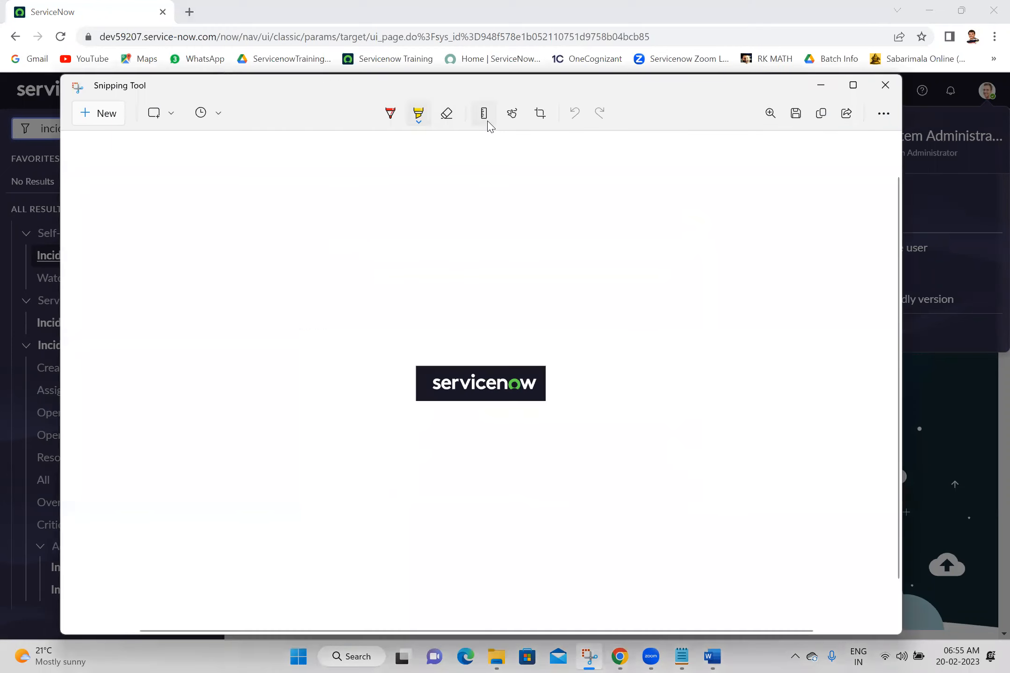
{"action": "left_click", "coordinate": [102, 112]}
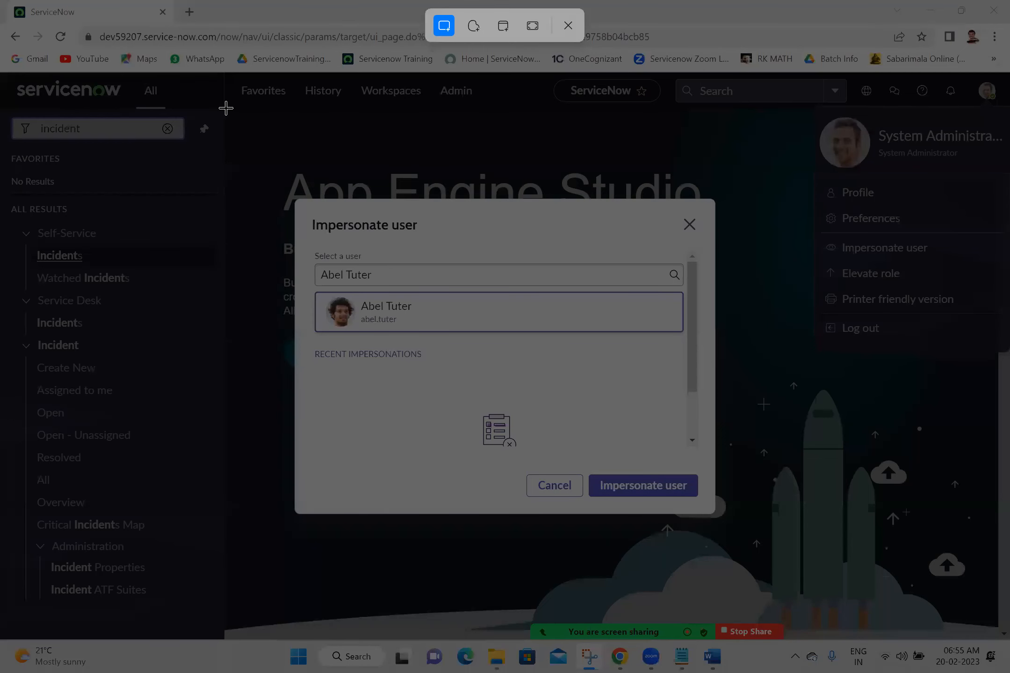
{"action": "left_click_drag", "start_coordinate": [226, 108], "coordinate": [997, 517]}
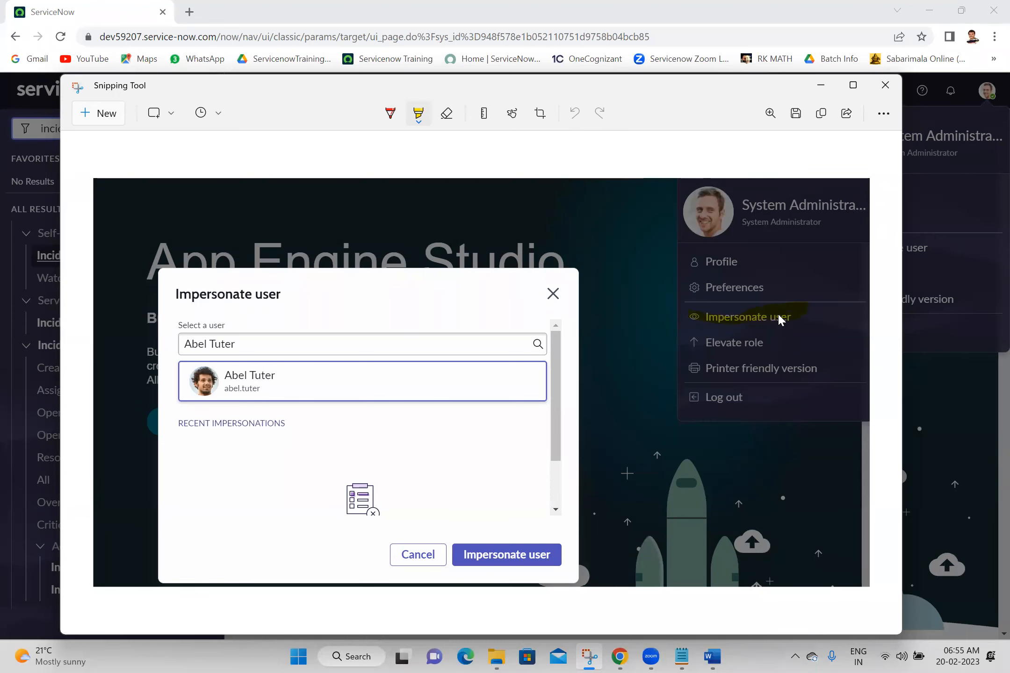
{"action": "left_click_drag", "start_coordinate": [728, 316], "coordinate": [714, 315]}
Switch to Word and replace the old pictures under Impersonate User with the highlighted snip.
{"action": "key", "text": "alt+Tab"}
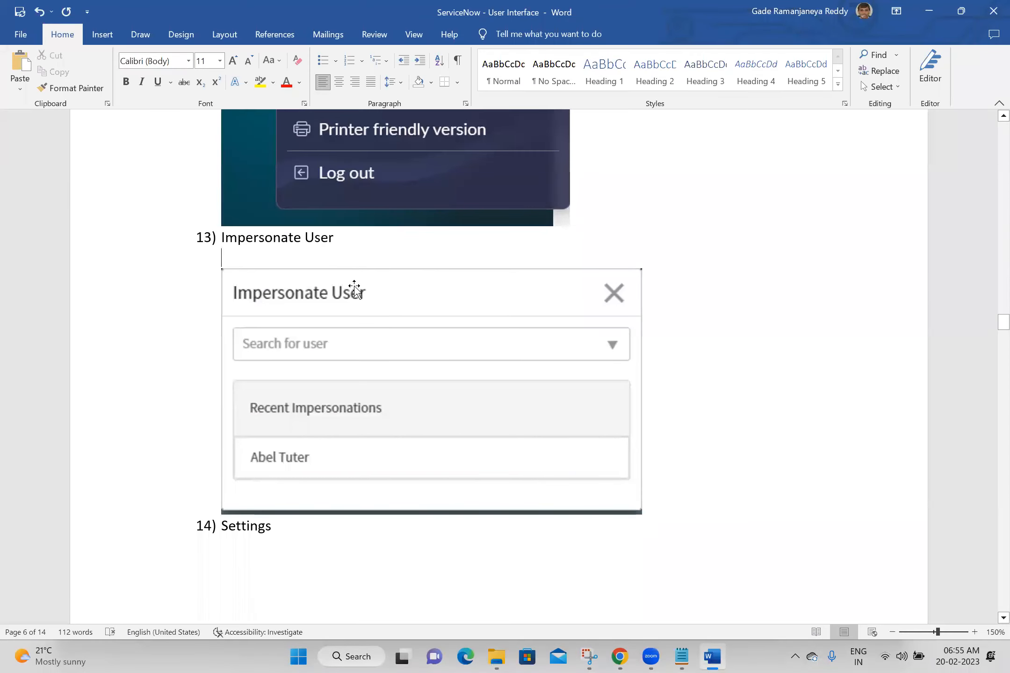
{"action": "left_click", "coordinate": [354, 290]}
{"action": "key", "text": "Delete"}
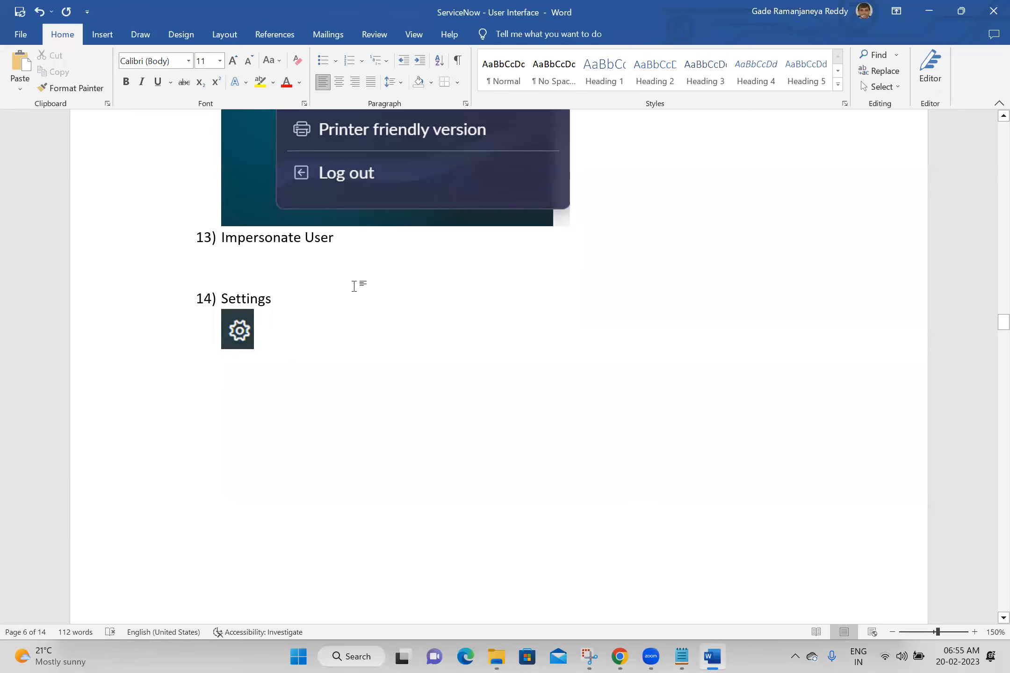
{"action": "key", "text": "ctrl+v"}
Switch to the ServiceNow page, reload it and open Preferences from the user profile menu.
{"action": "left_click_drag", "start_coordinate": [990, 350], "coordinate": [990, 361]}
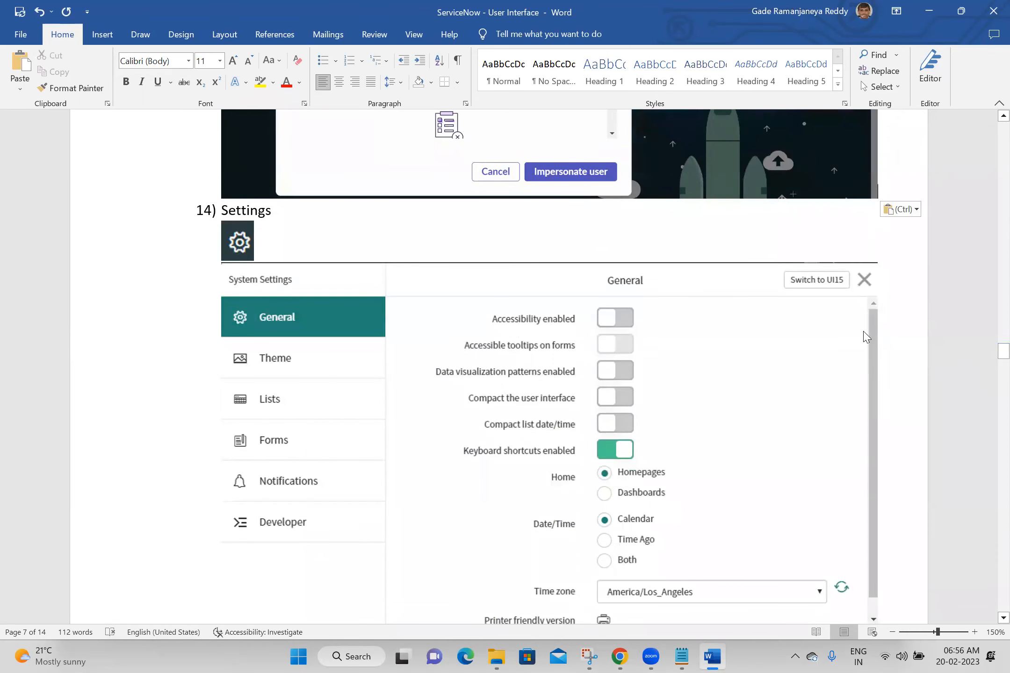
{"action": "key", "text": "alt+Tab"}
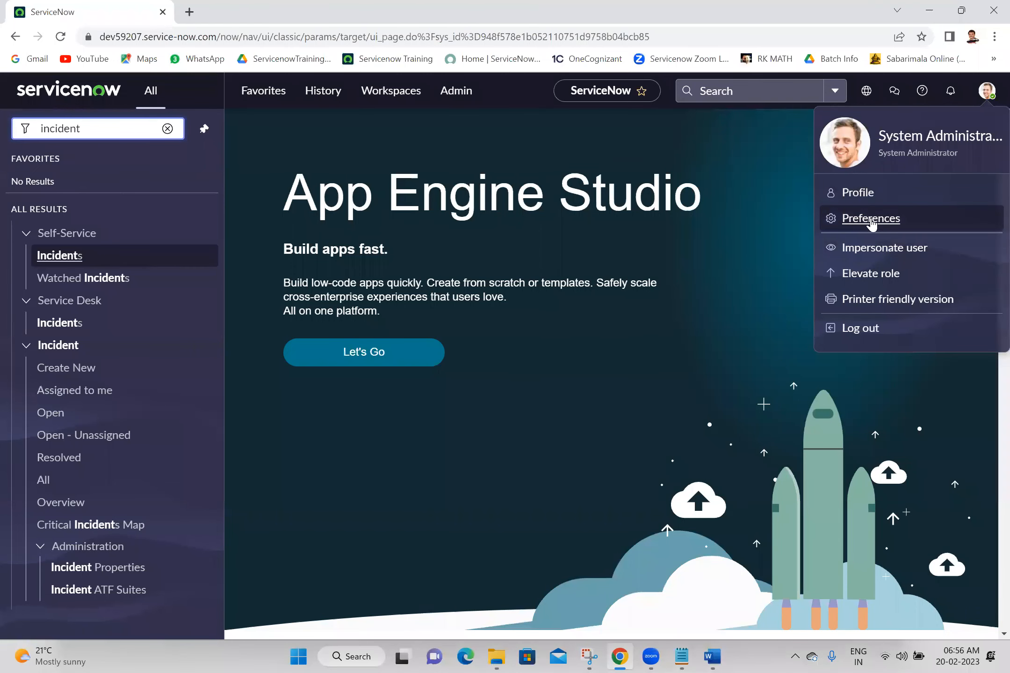
{"action": "left_click", "coordinate": [60, 37]}
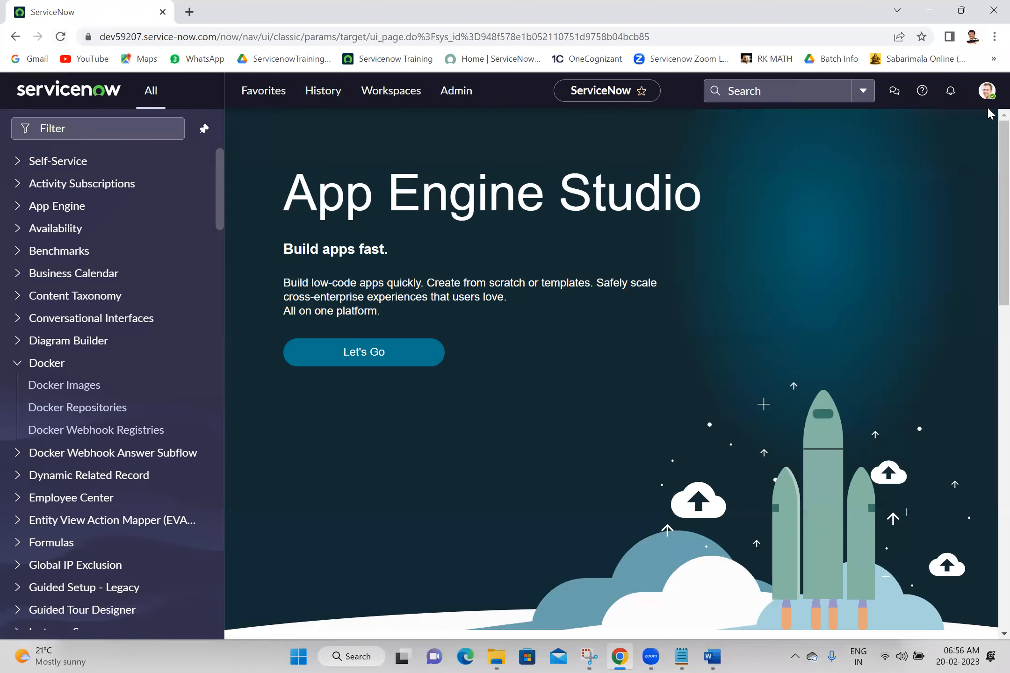
{"action": "left_click", "coordinate": [985, 96]}
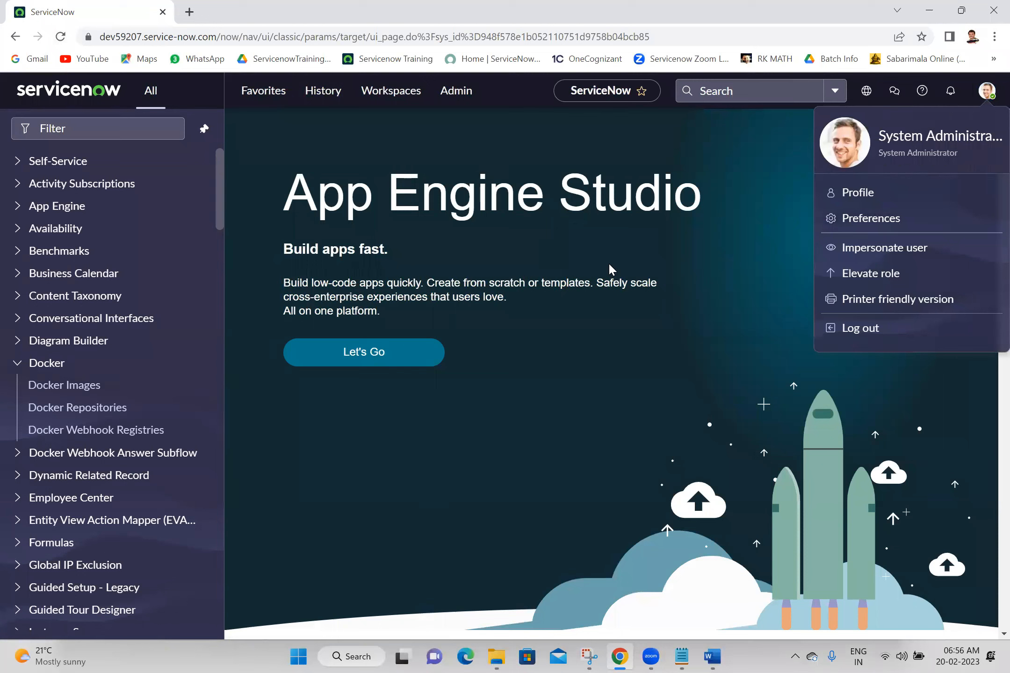
{"action": "left_click", "coordinate": [863, 219]}
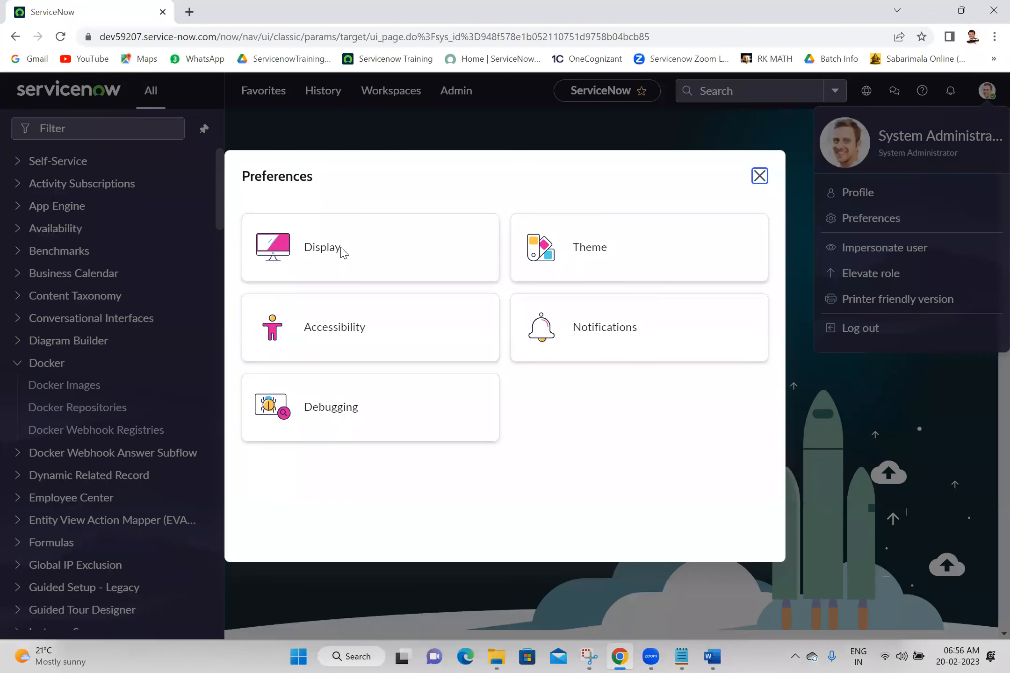
Snip the Preferences dialog together with the profile menu and highlight the menu's Preferences entry in yellow.
{"action": "key", "text": "super+shift+s"}
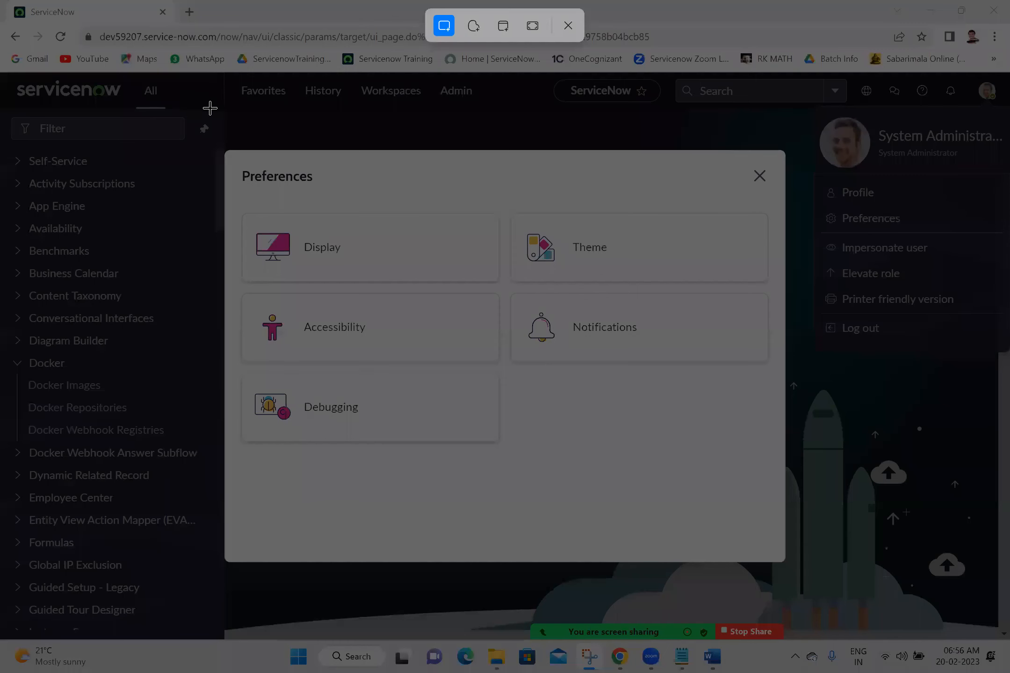
{"action": "left_click_drag", "start_coordinate": [225, 83], "coordinate": [995, 555]}
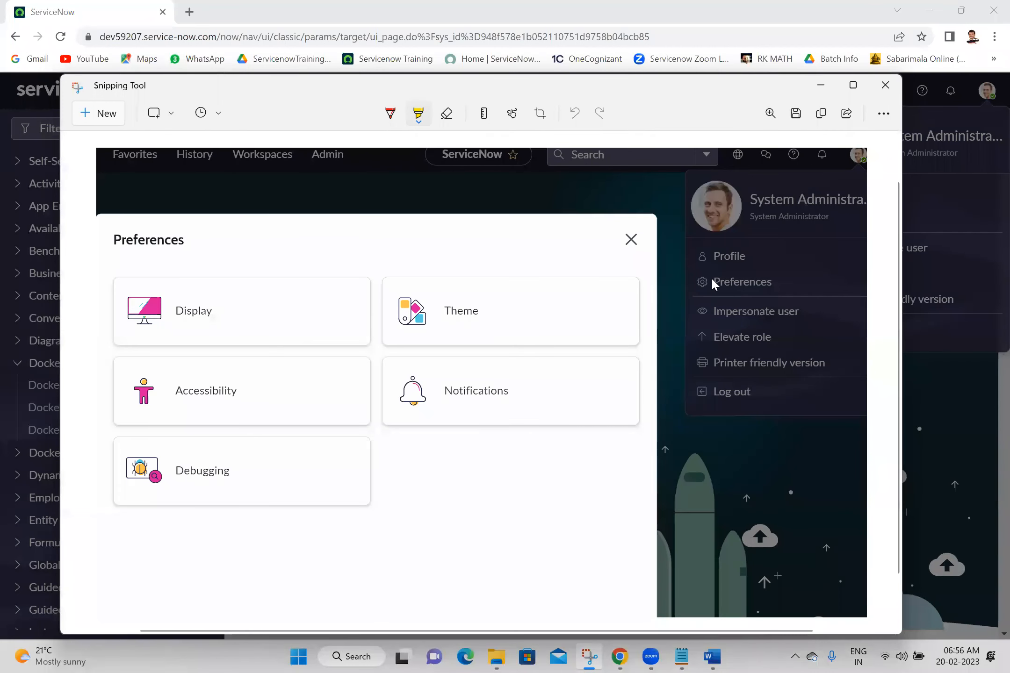
{"action": "mouse_move", "coordinate": [678, 280]}
{"action": "left_mouse_down"}
{"action": "mouse_move", "coordinate": [749, 279]}
{"action": "mouse_move", "coordinate": [725, 282]}
{"action": "left_mouse_up"}
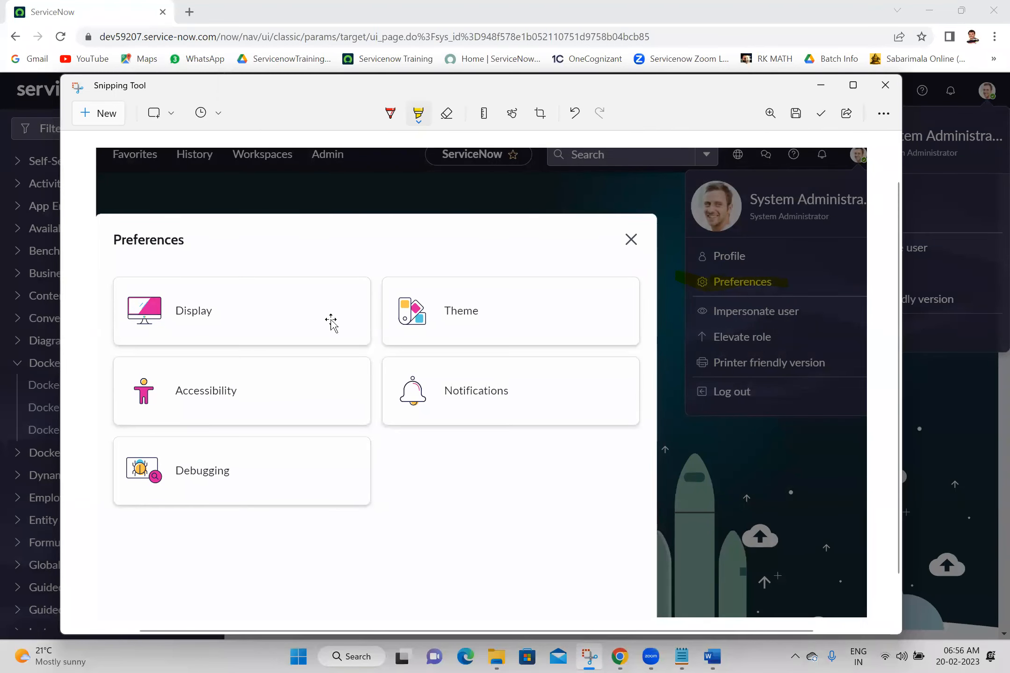
In Word, delete the old gear icon and System Settings pictures under the Settings list item.
{"action": "left_click", "coordinate": [240, 244]}
{"action": "key", "text": "Delete"}
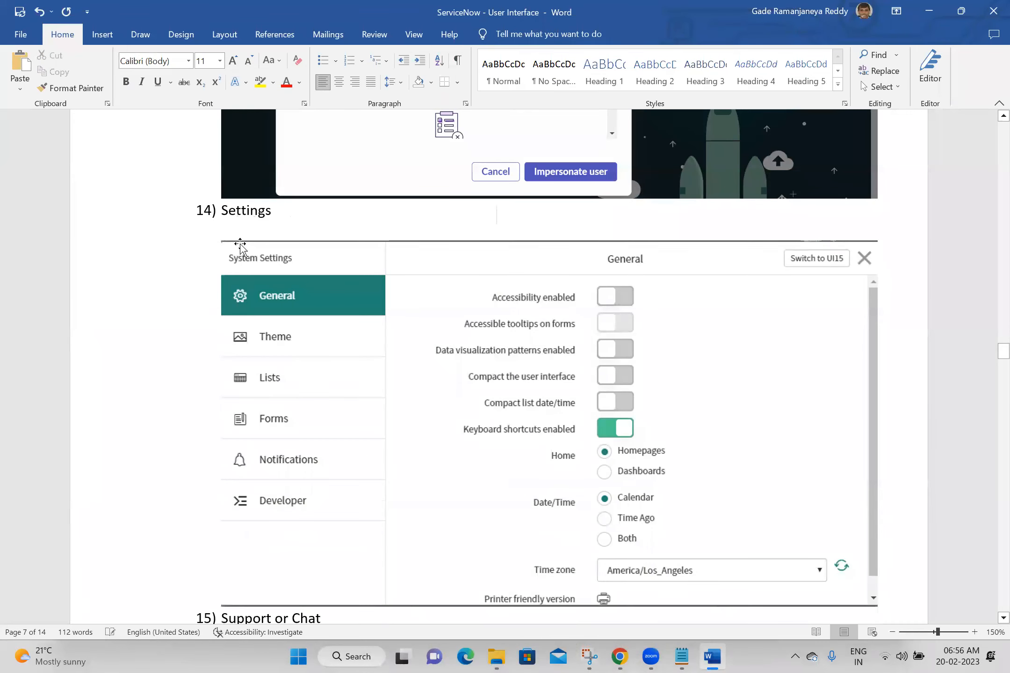
{"action": "left_click", "coordinate": [255, 267]}
{"action": "key", "text": "Delete"}
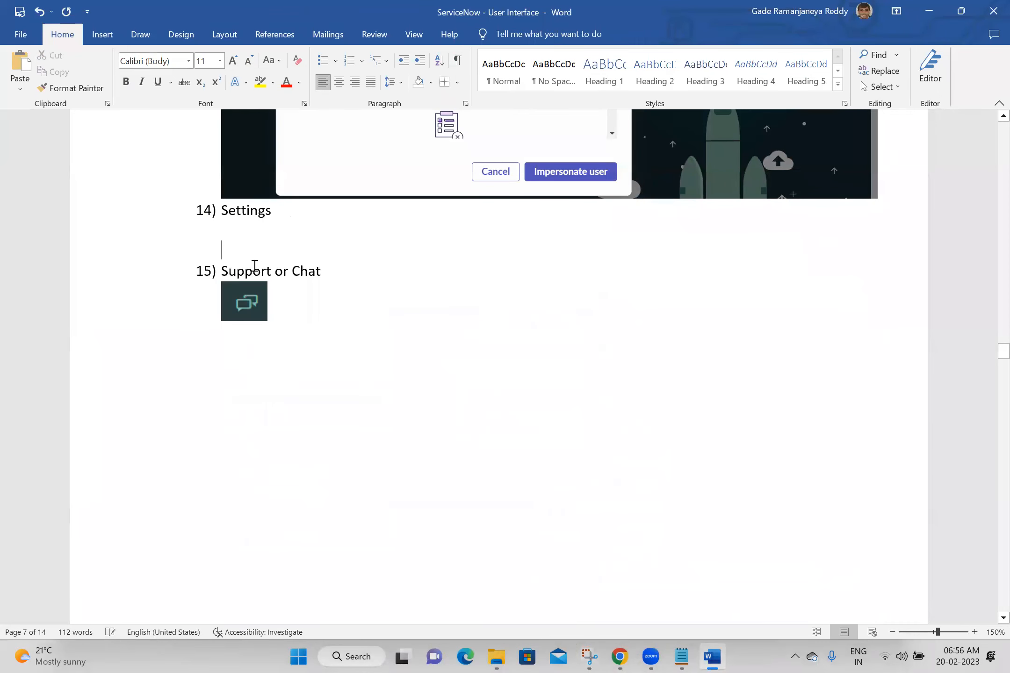
Extend the Settings list item to "Settings / Preferences" and paste the Preferences snip below it.
{"action": "left_click", "coordinate": [312, 208]}
{"action": "type", "text": "/ "}
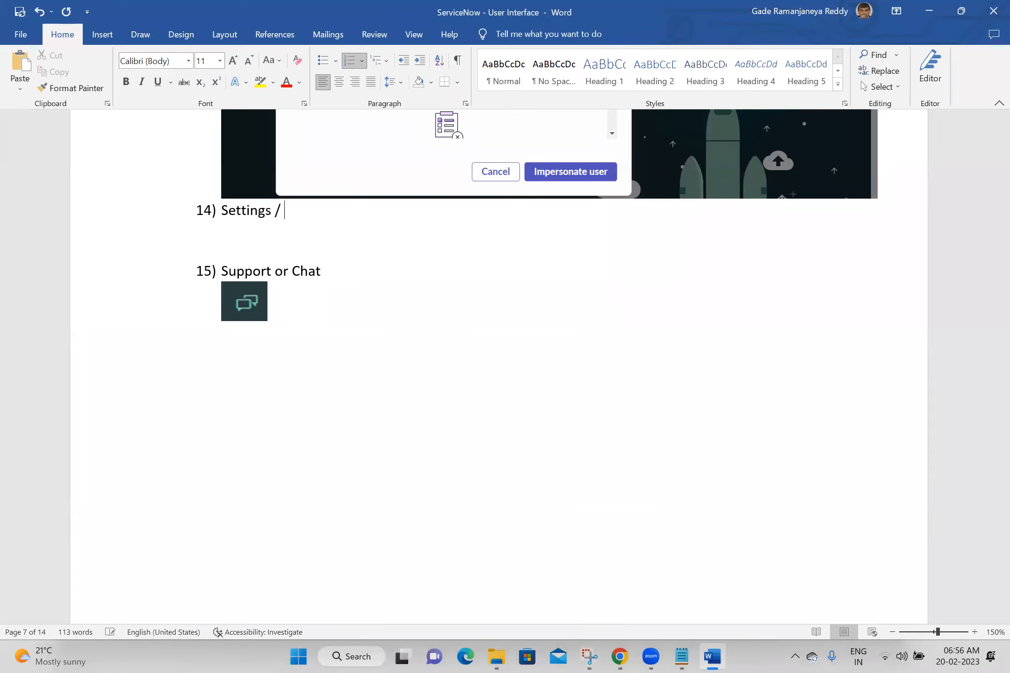
{"action": "type", "text": "Preferences"}
{"action": "left_click", "coordinate": [269, 240]}
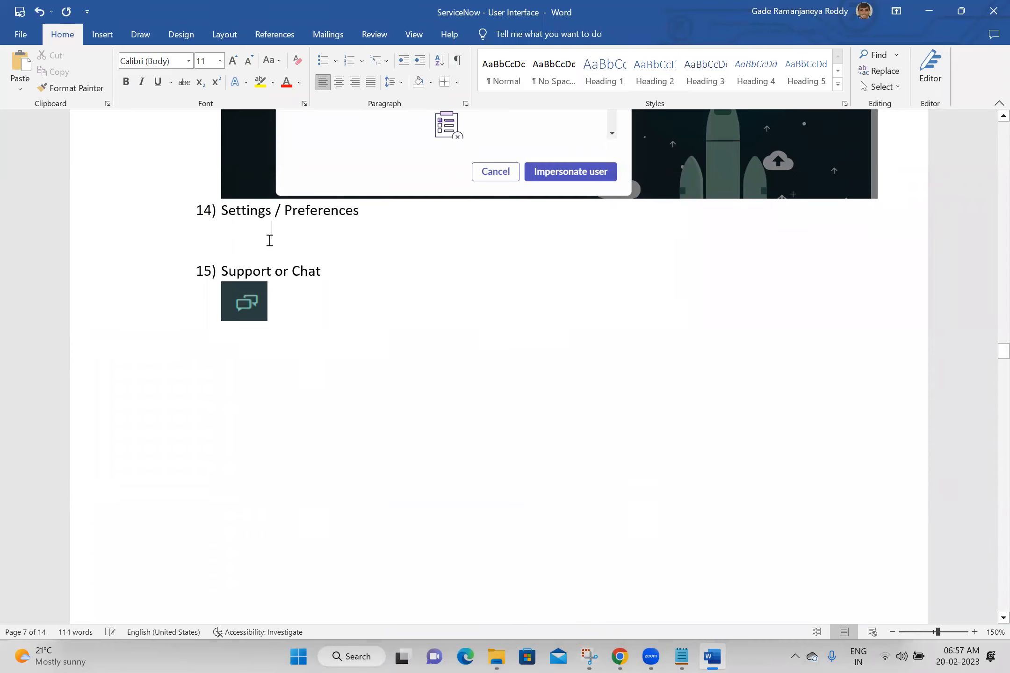
{"action": "key", "text": "ctrl+v"}
Switch to the ServiceNow page, open Sidebar discussions and snip its panel together with the header icons above it.
{"action": "mouse_move", "coordinate": [1000, 352]}
{"action": "left_mouse_down"}
{"action": "mouse_move", "coordinate": [989, 353]}
{"action": "mouse_move", "coordinate": [995, 361]}
{"action": "left_mouse_up"}
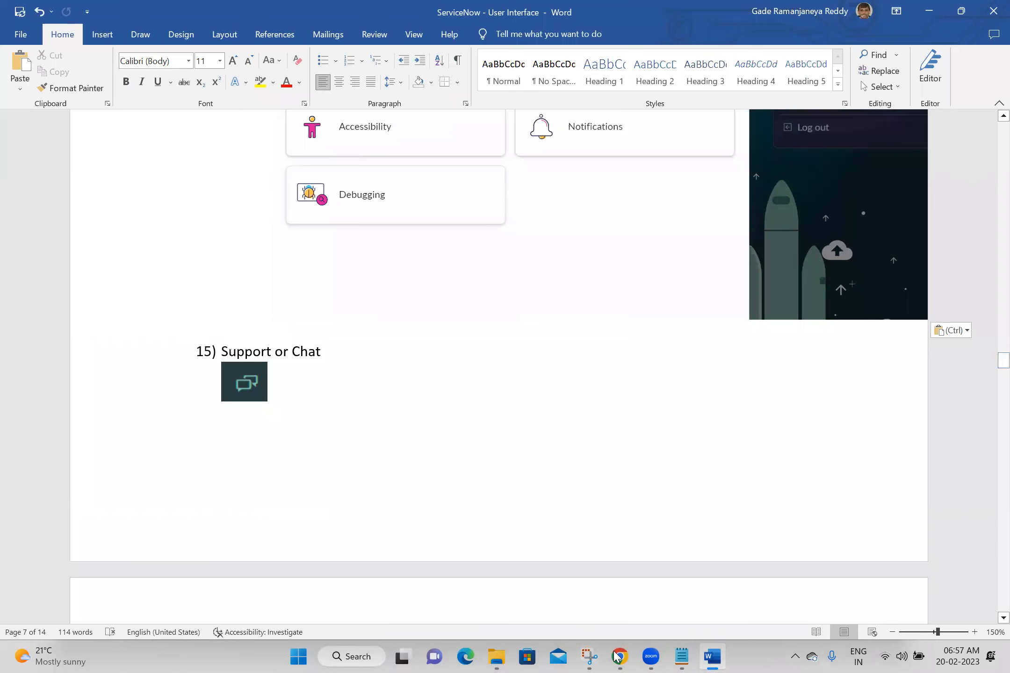
{"action": "key", "text": "alt+Tab"}
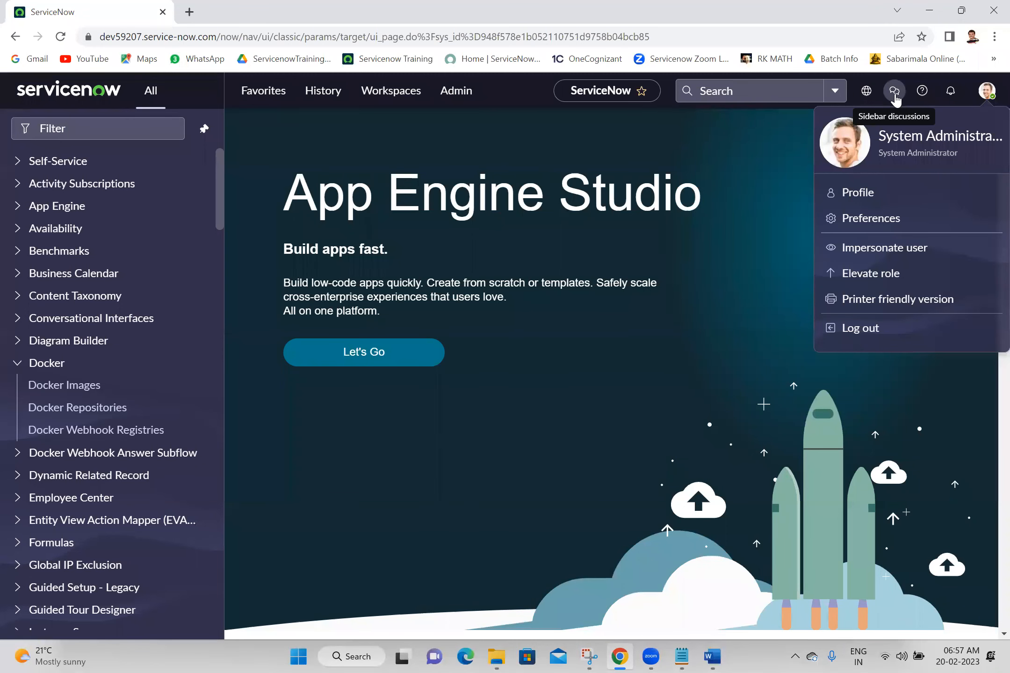
{"action": "left_click", "coordinate": [894, 92]}
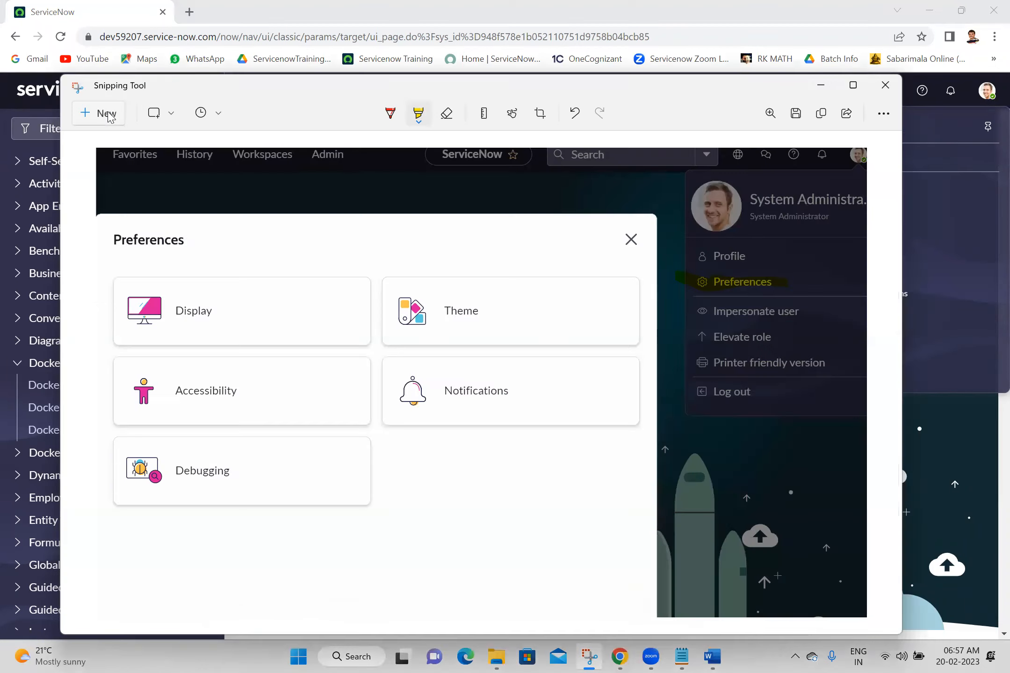
{"action": "left_click", "coordinate": [102, 110]}
{"action": "left_click_drag", "start_coordinate": [703, 76], "coordinate": [1003, 332]}
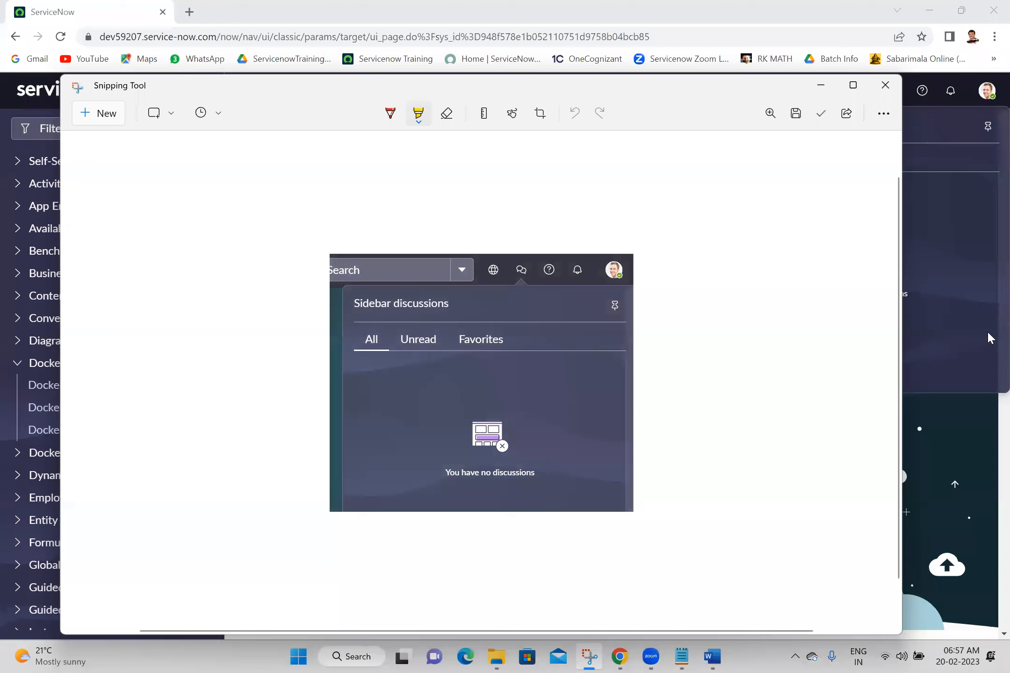
Switch to Word and replace the old icon and chat pictures under Support or Chat with the Sidebar discussions snip.
{"action": "left_click", "coordinate": [709, 657]}
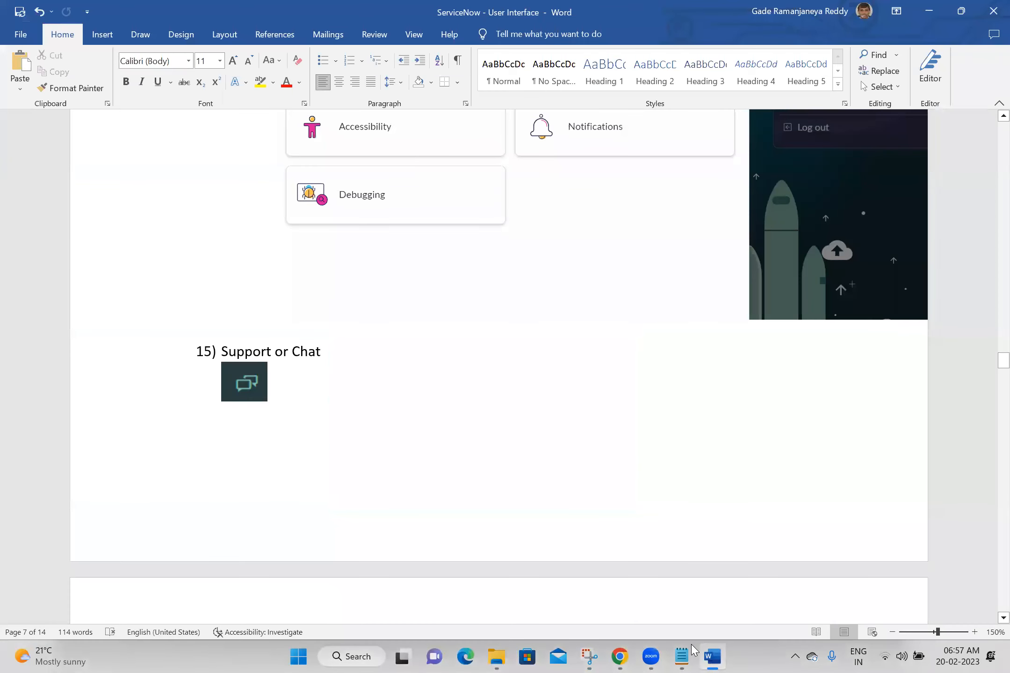
{"action": "left_click", "coordinate": [231, 389]}
{"action": "key", "text": "Delete"}
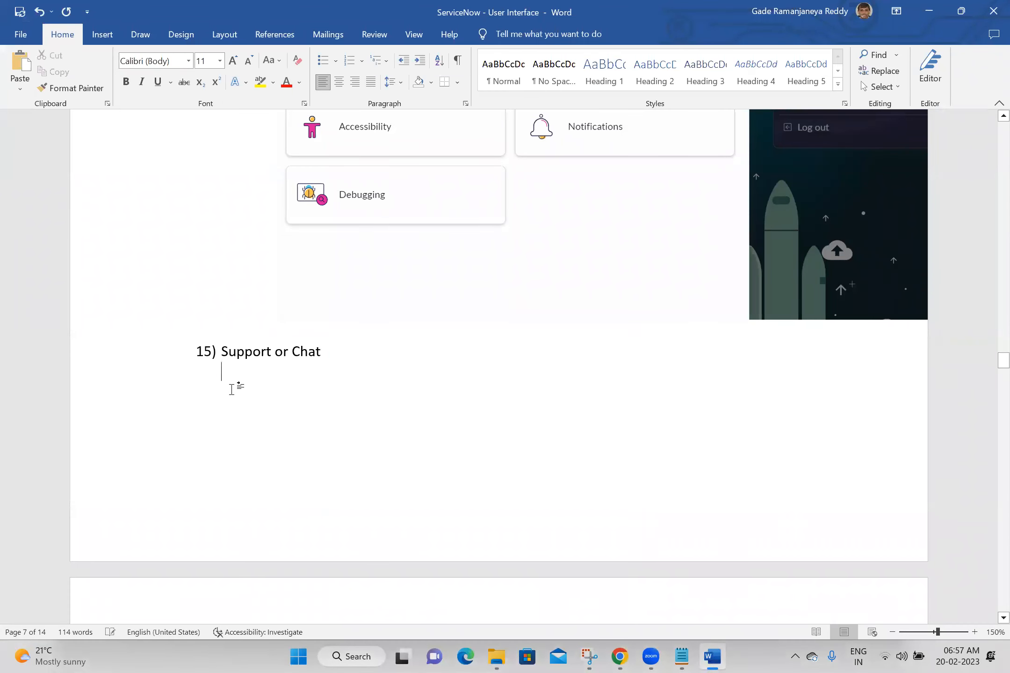
{"action": "key", "text": "ctrl+v"}
{"action": "key", "text": "Delete"}
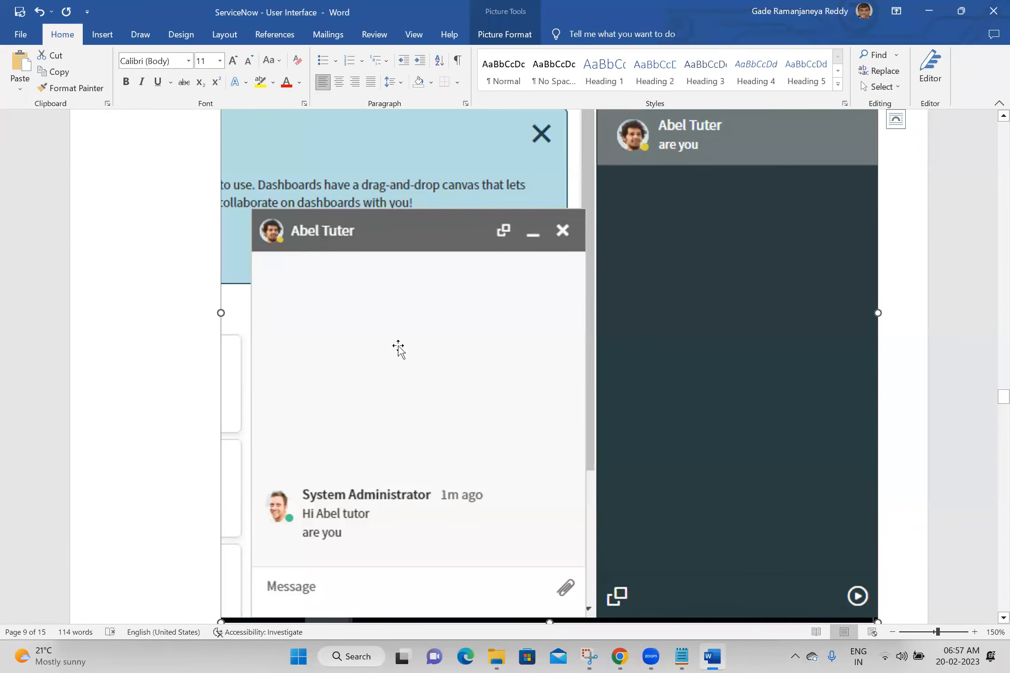
{"action": "key", "text": "Delete"}
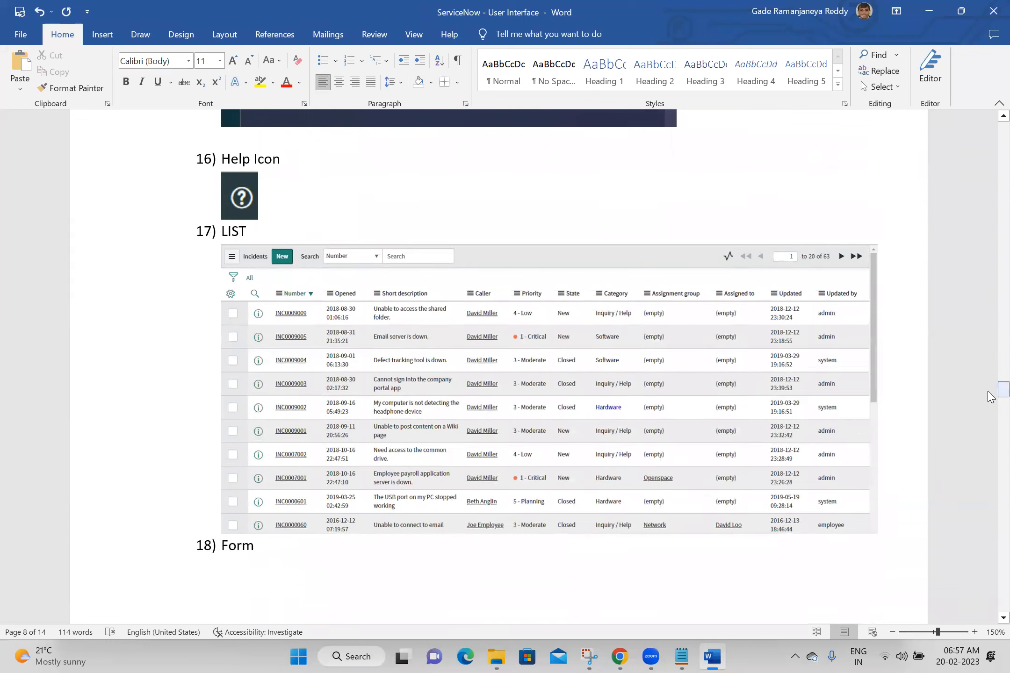
Switch to the ServiceNow page in Chrome and snip the help icon from its header.
{"action": "left_click", "coordinate": [618, 657]}
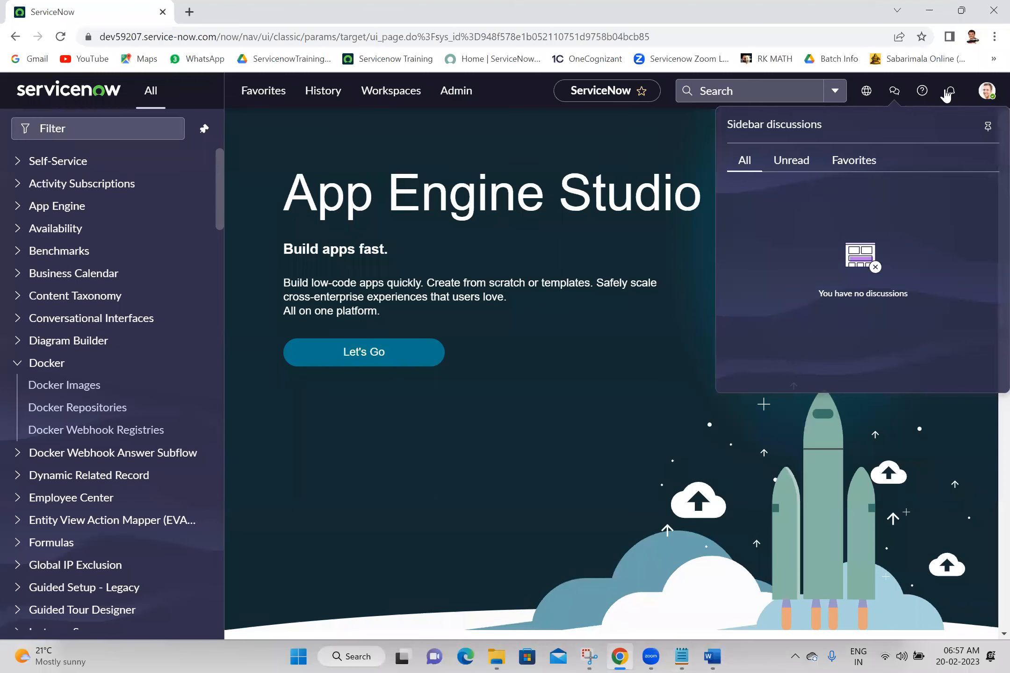
{"action": "left_click", "coordinate": [590, 656]}
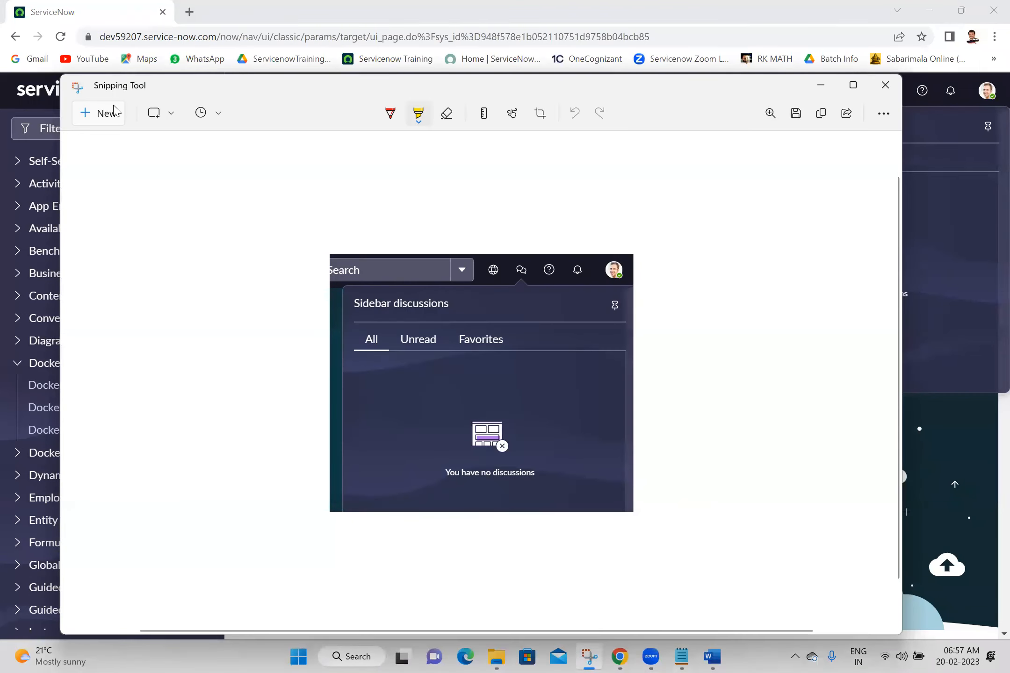
{"action": "left_click", "coordinate": [110, 112]}
{"action": "left_click_drag", "start_coordinate": [910, 80], "coordinate": [930, 100]}
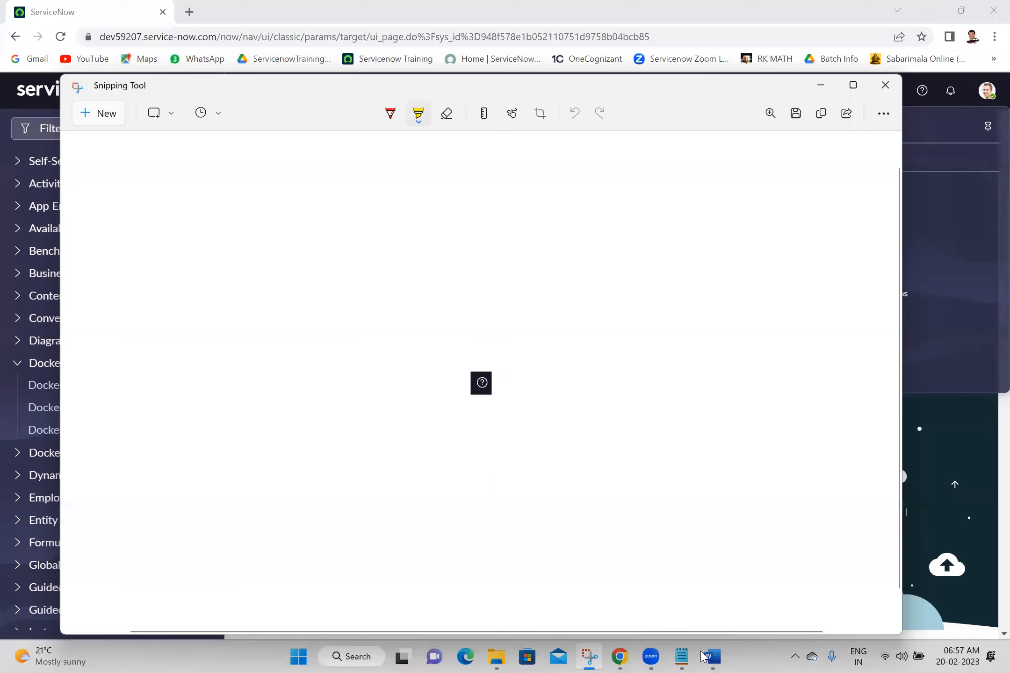
Switch to Word and replace the old picture under Help Icon with the new help icon snip.
{"action": "left_click", "coordinate": [709, 657]}
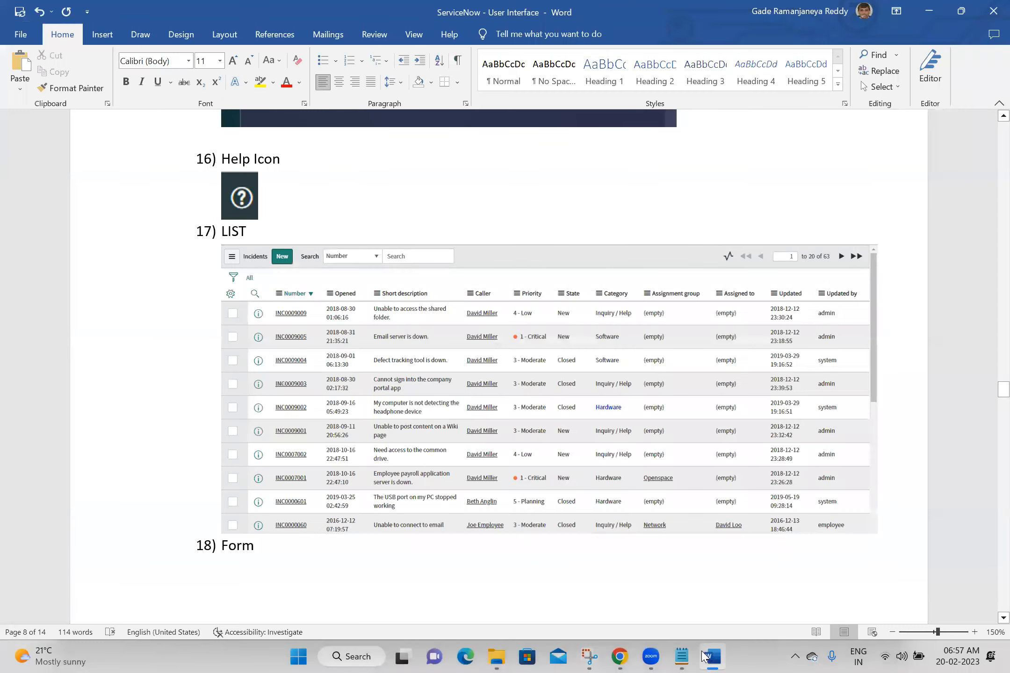
{"action": "left_click", "coordinate": [241, 191]}
{"action": "key", "text": "Delete"}
{"action": "key", "text": "ctrl+v"}
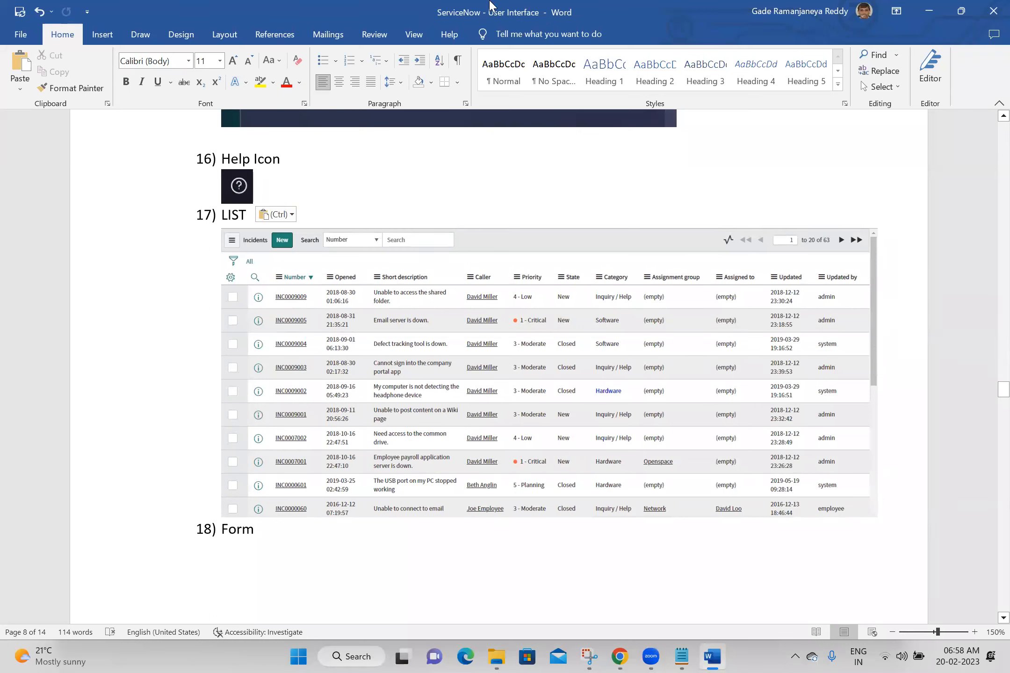
Switch to ServiceNow, filter the navigator for "incident" and open the list of all incidents in a new browser tab.
{"action": "key", "text": "alt+Tab"}
{"action": "left_click", "coordinate": [135, 128]}
{"action": "type", "text": "inc"}
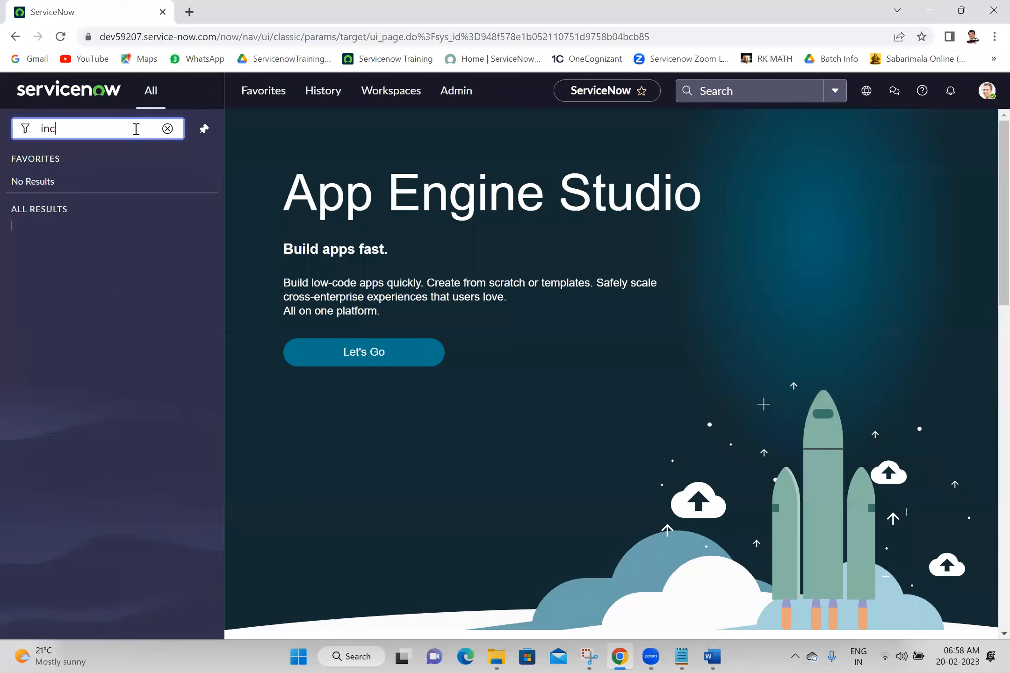
{"action": "type", "text": "ident"}
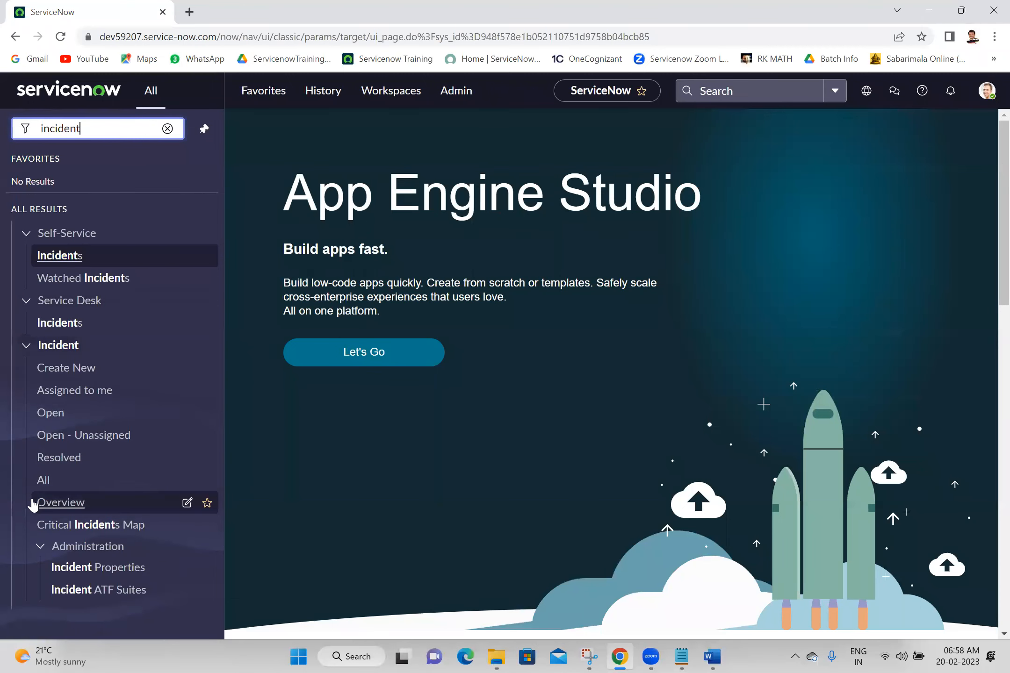
{"action": "middle_click", "coordinate": [43, 486]}
{"action": "left_click", "coordinate": [180, 7]}
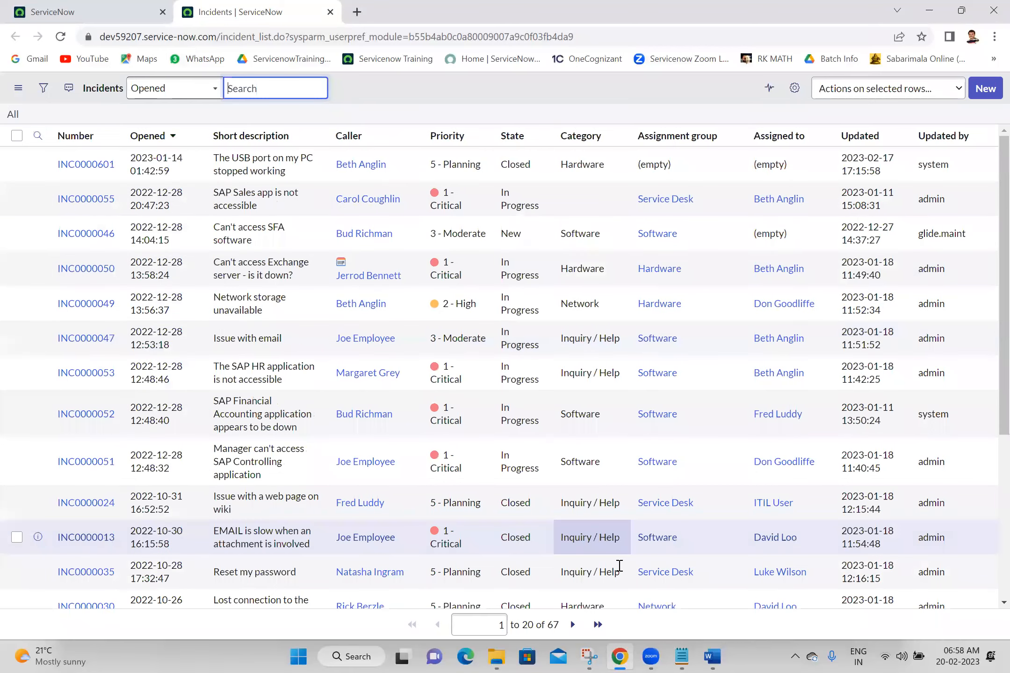
Snip the whole incident list page and replace the old picture under LIST in Word with it.
{"action": "left_click", "coordinate": [588, 657]}
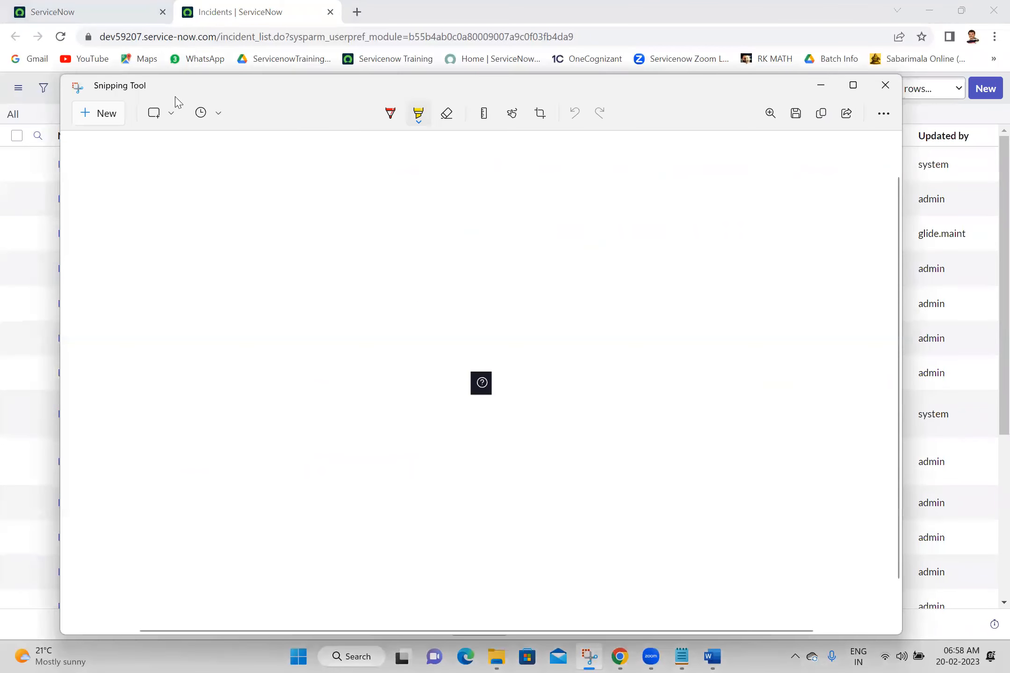
{"action": "left_click", "coordinate": [107, 114]}
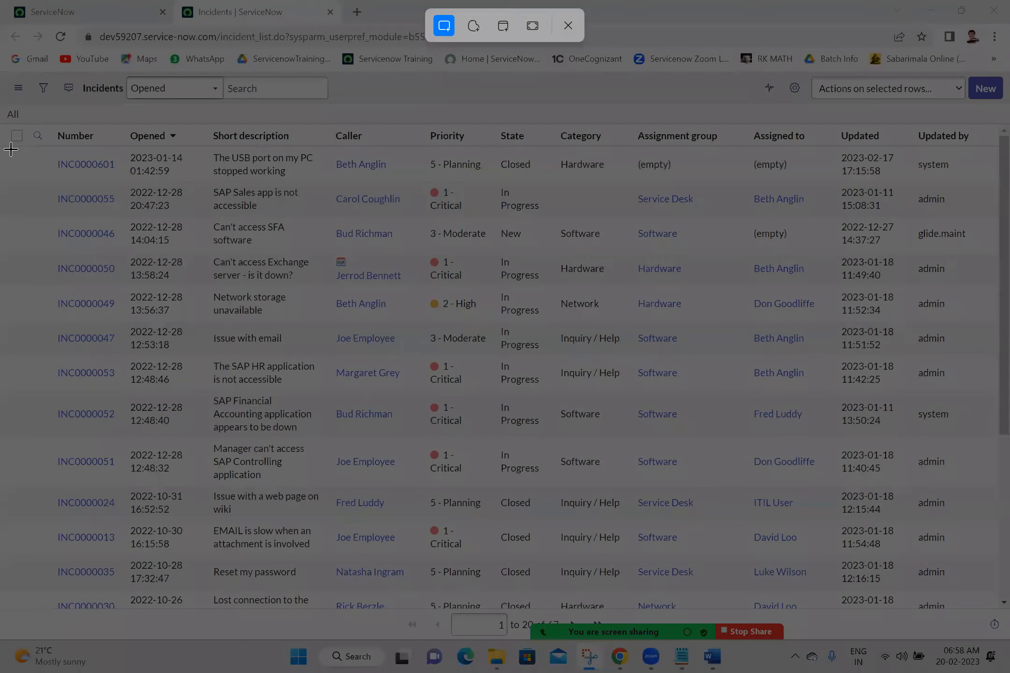
{"action": "left_click_drag", "start_coordinate": [690, 479], "coordinate": [997, 617]}
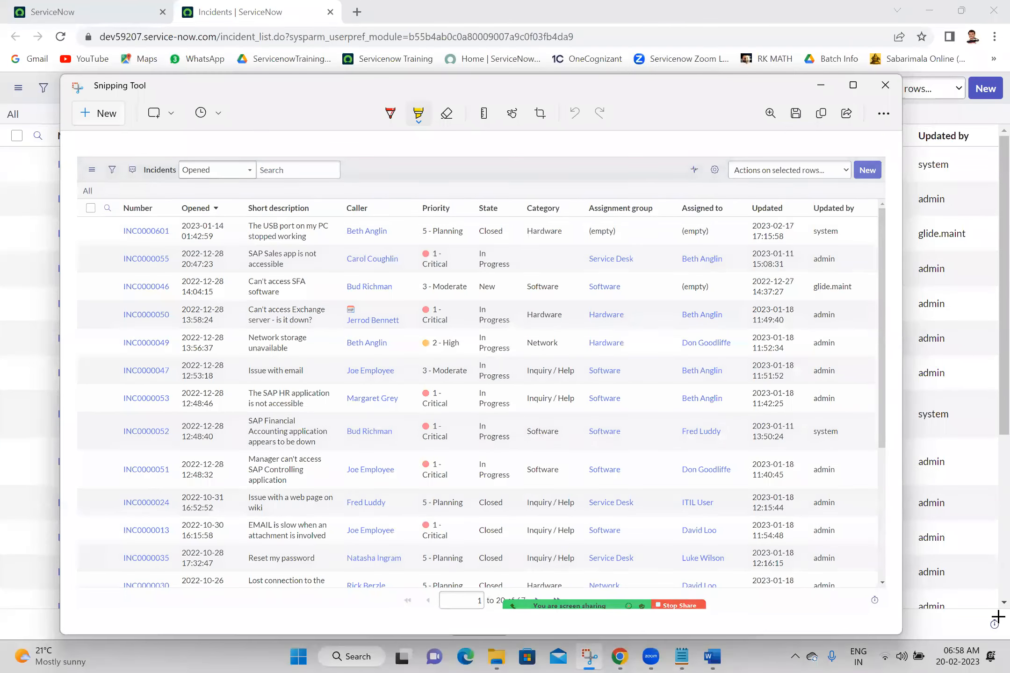
{"action": "left_click", "coordinate": [711, 656]}
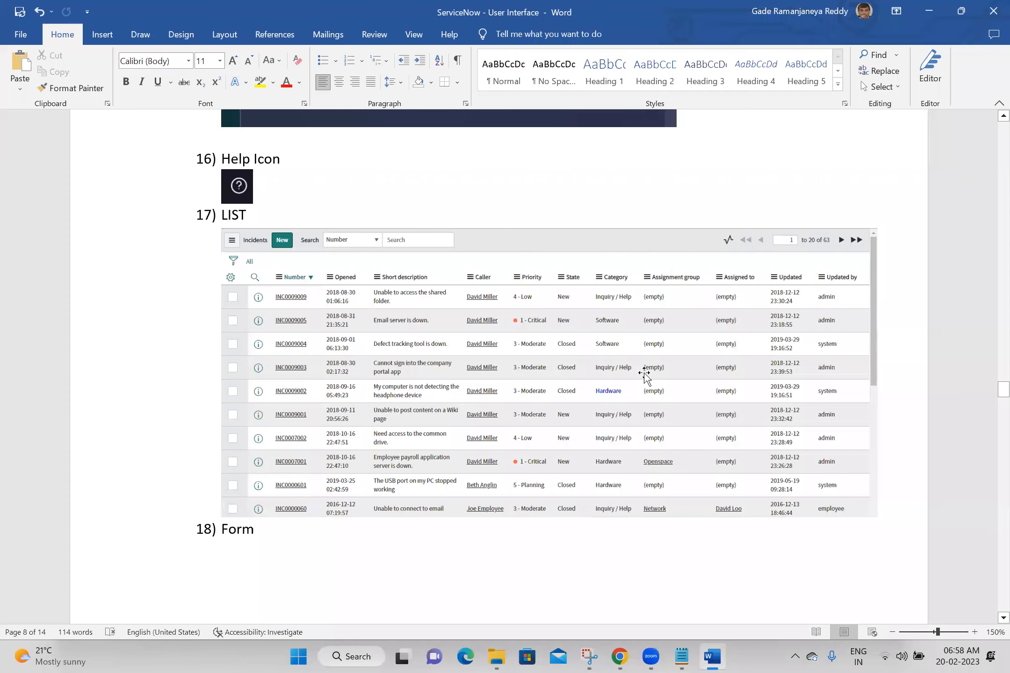
{"action": "key", "text": "ctrl+v"}
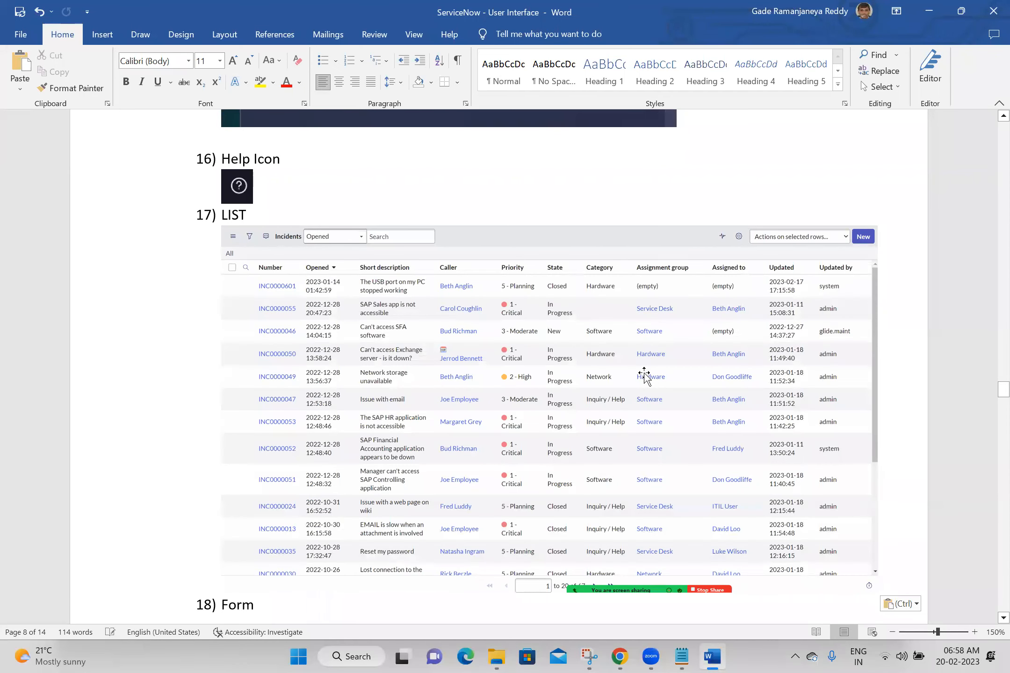
Delete the old incident form picture under the Form list item.
{"action": "mouse_move", "coordinate": [991, 396]}
{"action": "left_mouse_down"}
{"action": "mouse_move", "coordinate": [991, 419]}
{"action": "mouse_move", "coordinate": [991, 405]}
{"action": "left_mouse_up"}
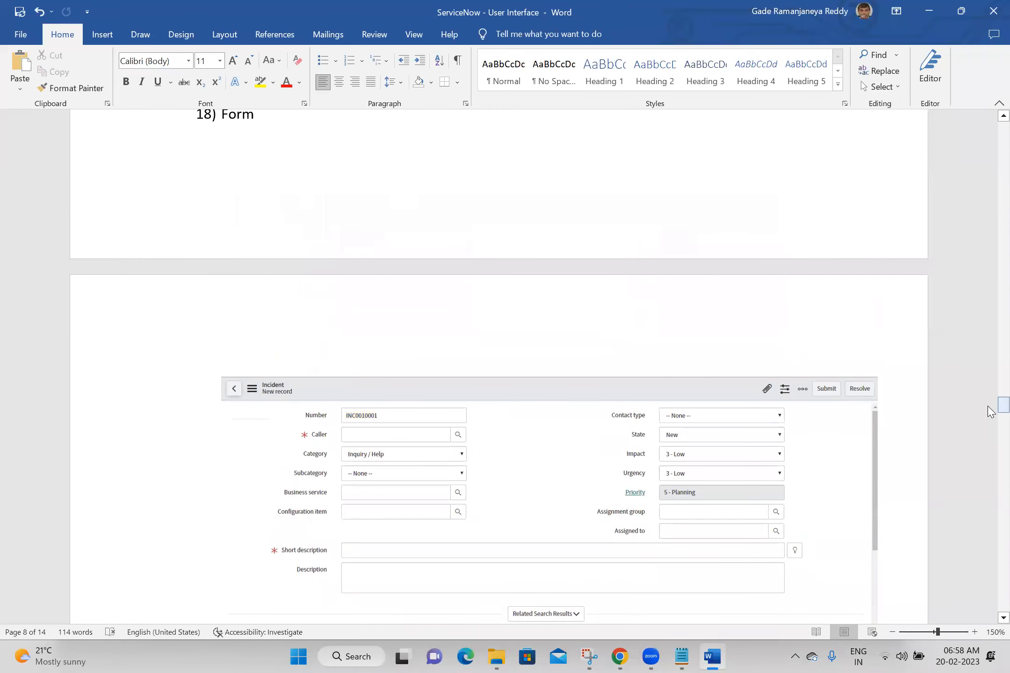
{"action": "left_click", "coordinate": [808, 439]}
{"action": "key", "text": "Delete"}
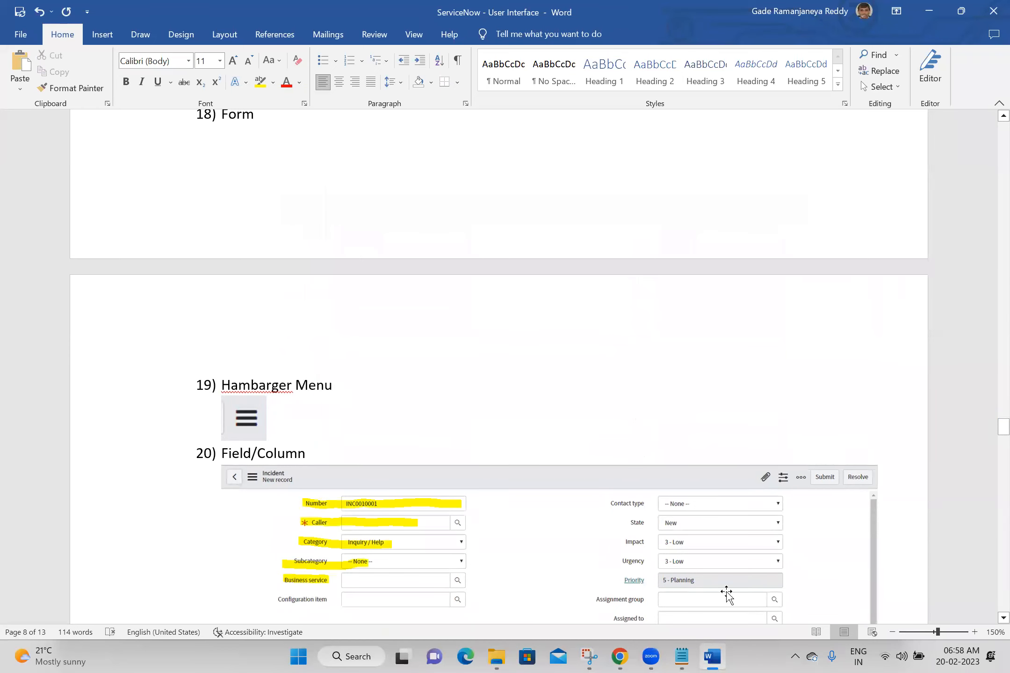
Switch to ServiceNow, open the first incident in the list and snip its form from the header down to the activities.
{"action": "left_click", "coordinate": [620, 657]}
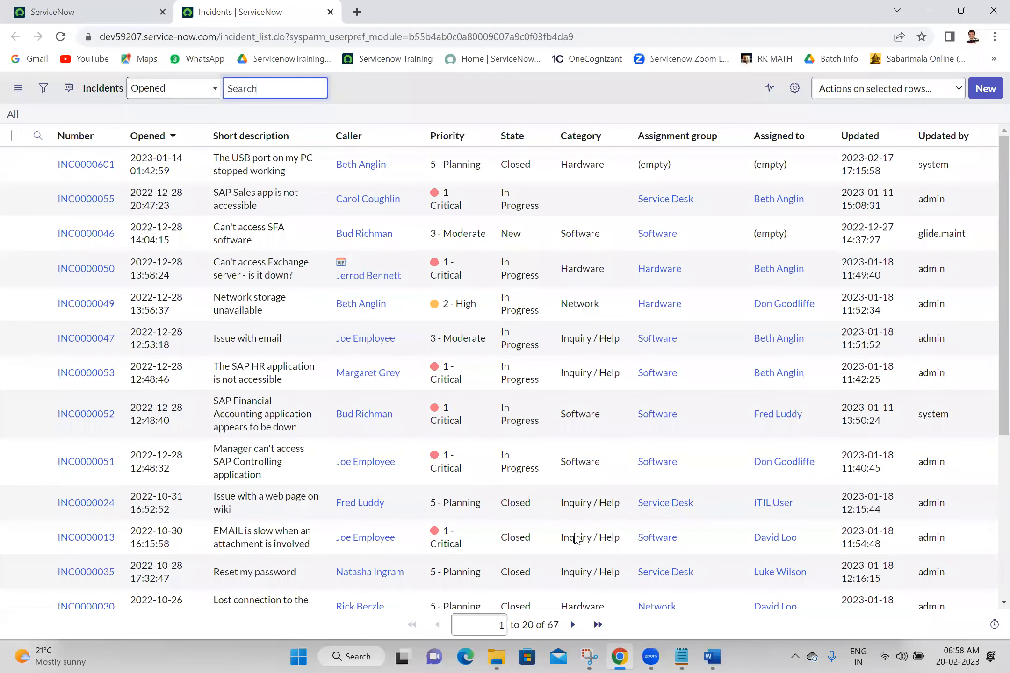
{"action": "left_click", "coordinate": [101, 168]}
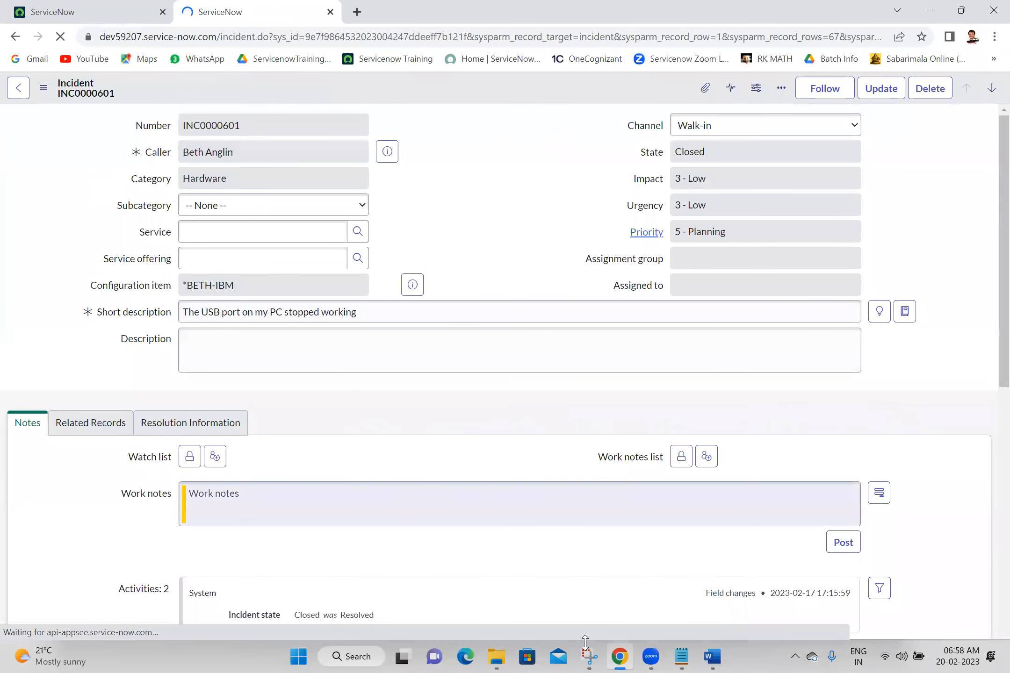
{"action": "key", "text": "alt+Tab"}
{"action": "left_click", "coordinate": [99, 110]}
{"action": "left_click_drag", "start_coordinate": [1, 71], "coordinate": [995, 584]}
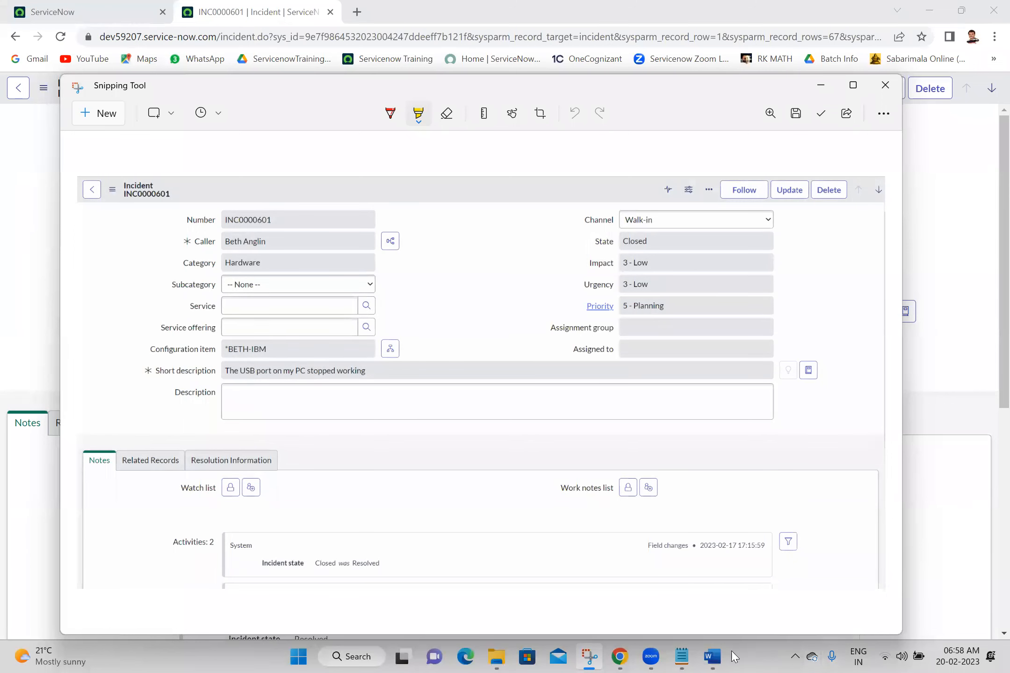
Switch to Word and paste the incident form snip below the Form list item.
{"action": "left_click", "coordinate": [712, 657]}
{"action": "left_click", "coordinate": [515, 547]}
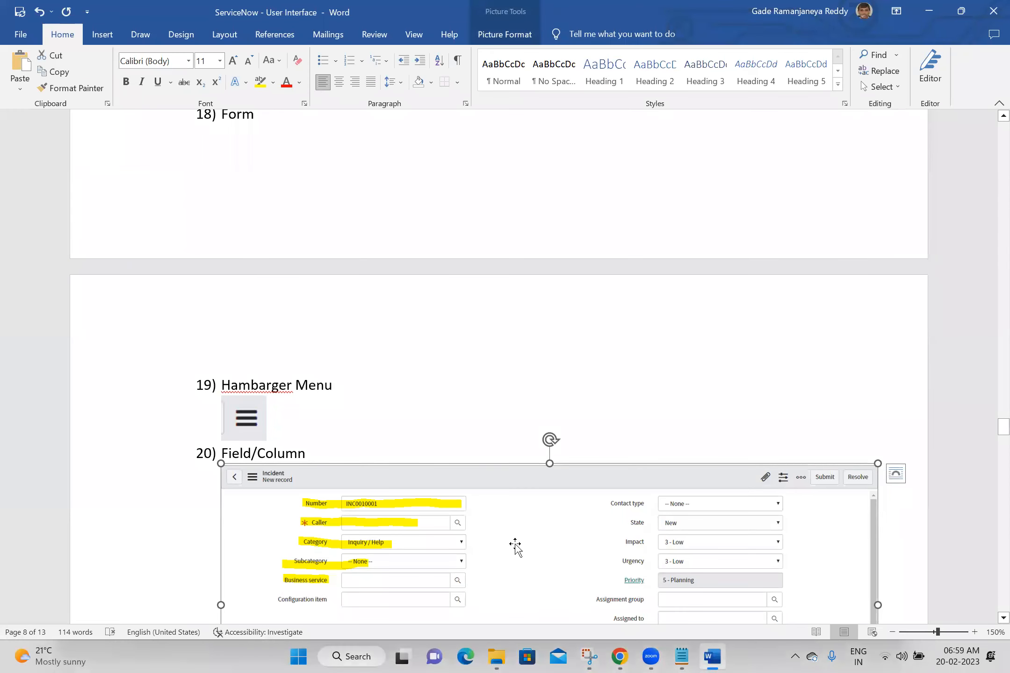
{"action": "left_click", "coordinate": [300, 165]}
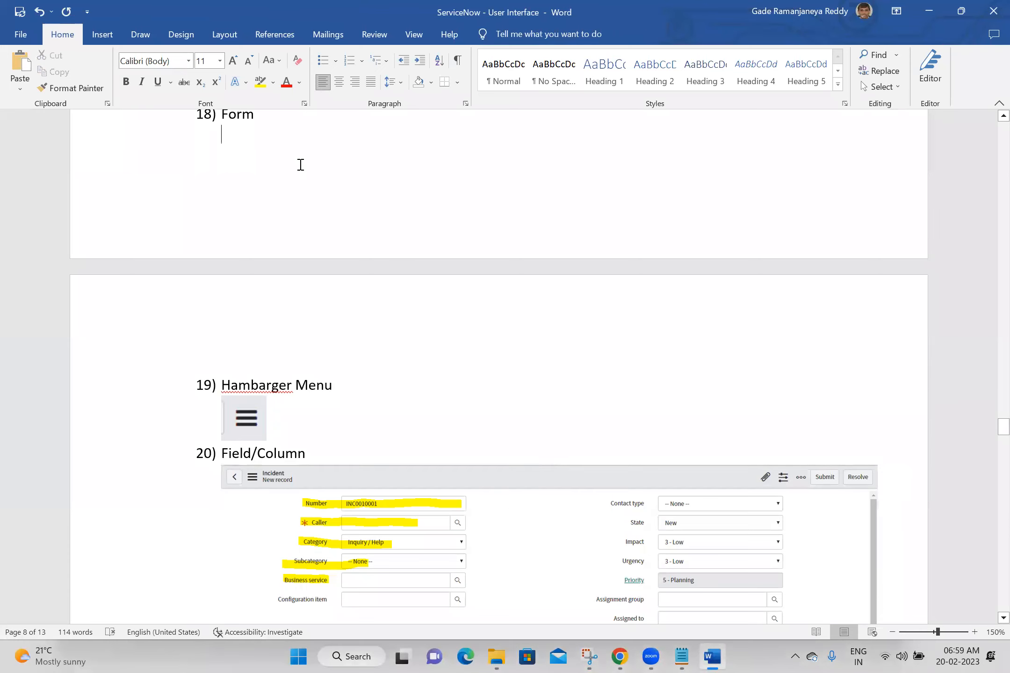
{"action": "key", "text": "ctrl+v"}
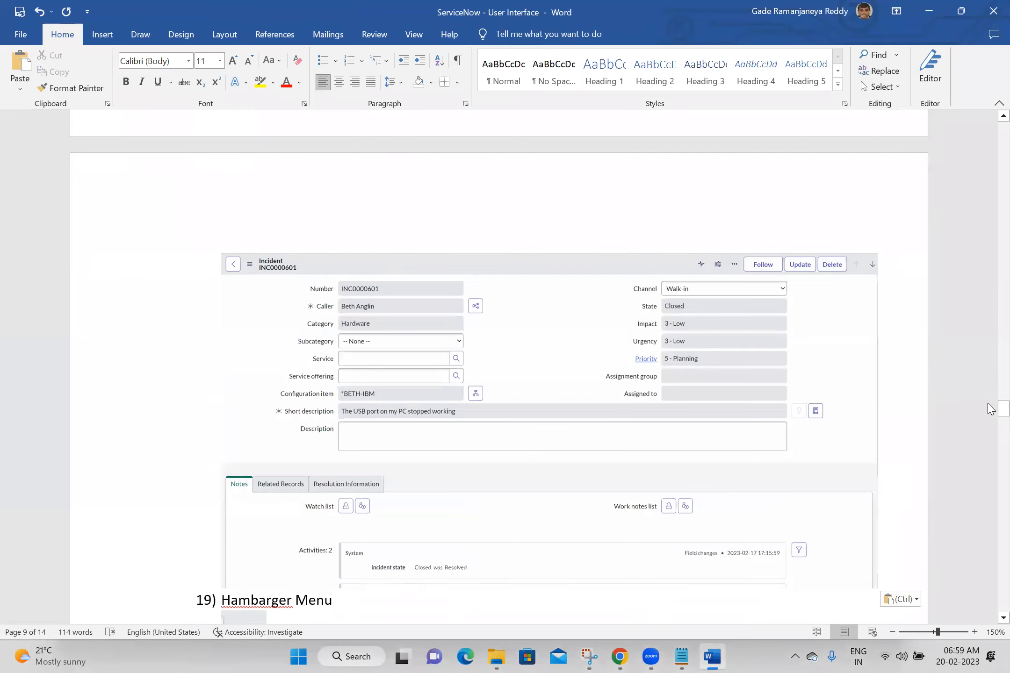
Look through the pictures from Hambarger Menu to List Context Menu in the Word document, comparing them with the ServiceNow incident form.
{"action": "left_click_drag", "start_coordinate": [989, 414], "coordinate": [990, 446]}
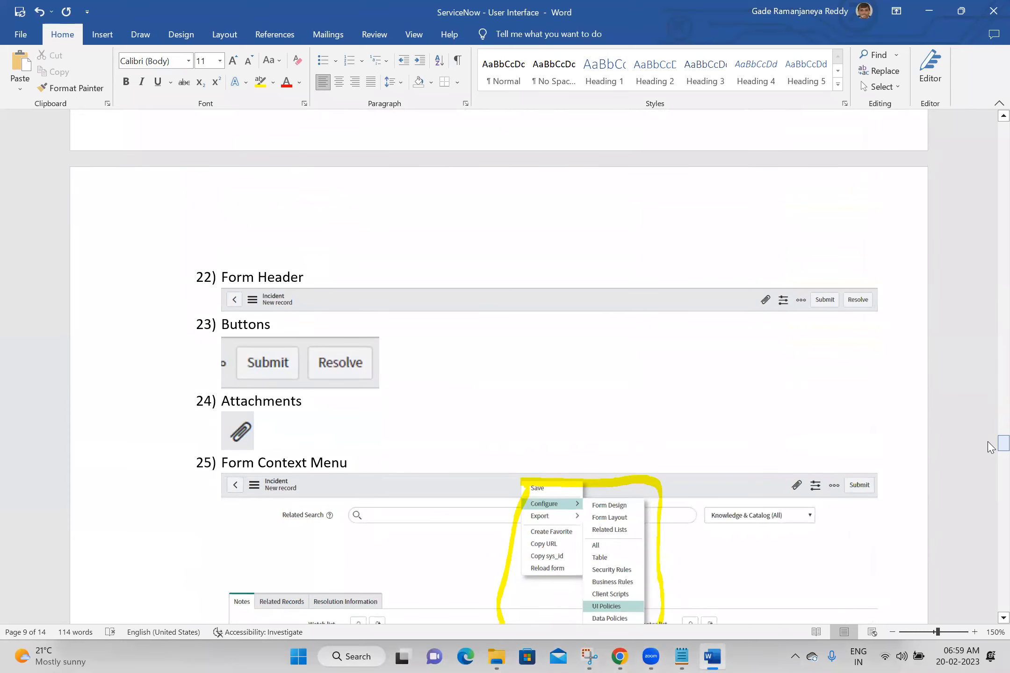
{"action": "left_click", "coordinate": [619, 656]}
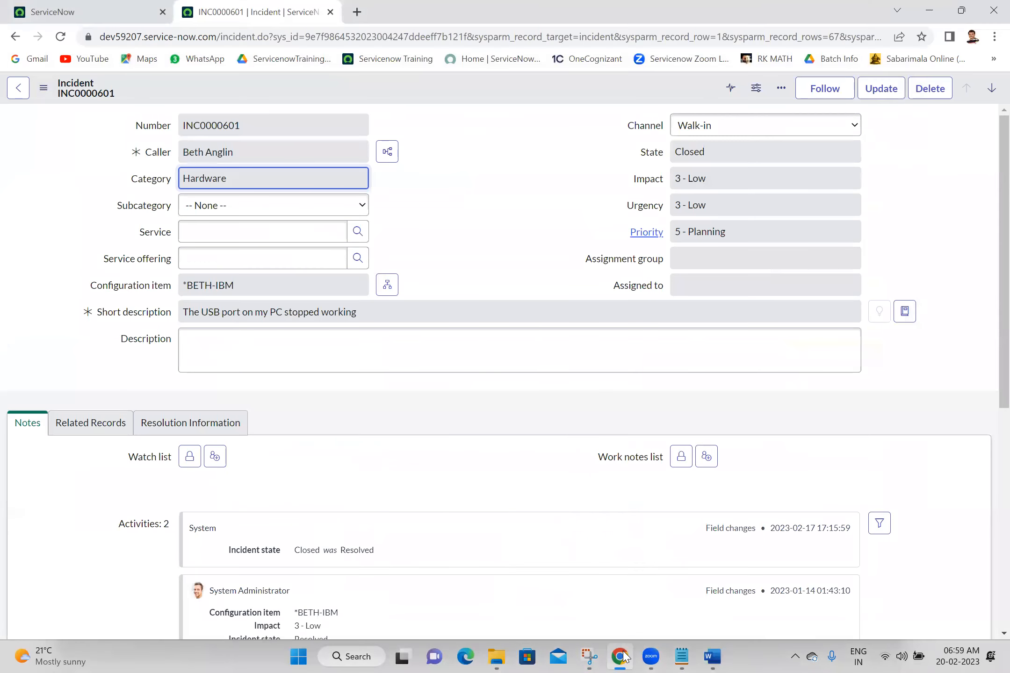
{"action": "left_click", "coordinate": [622, 656]}
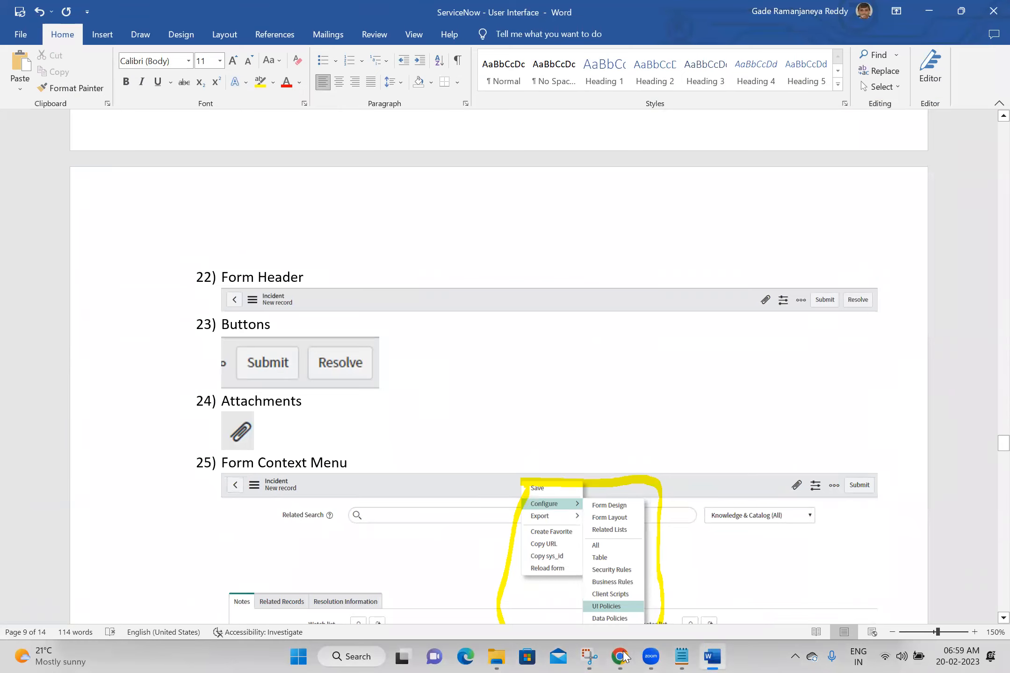
{"action": "left_click_drag", "start_coordinate": [989, 444], "coordinate": [991, 493]}
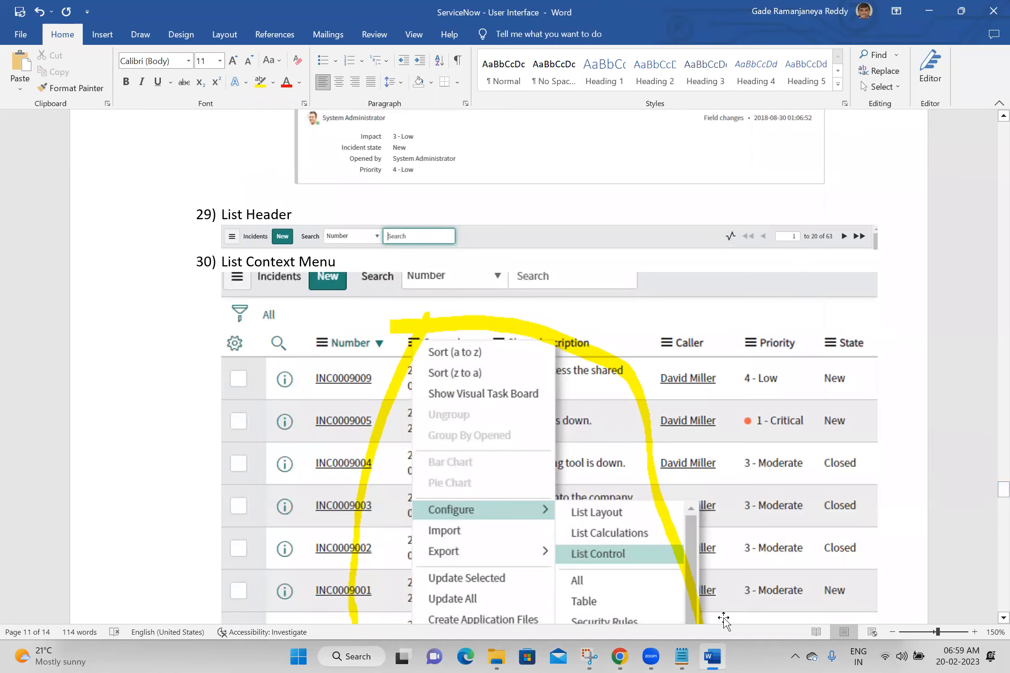
{"action": "left_click", "coordinate": [613, 656]}
{"action": "left_click", "coordinate": [613, 655]}
{"action": "left_click_drag", "start_coordinate": [989, 486], "coordinate": [988, 422]}
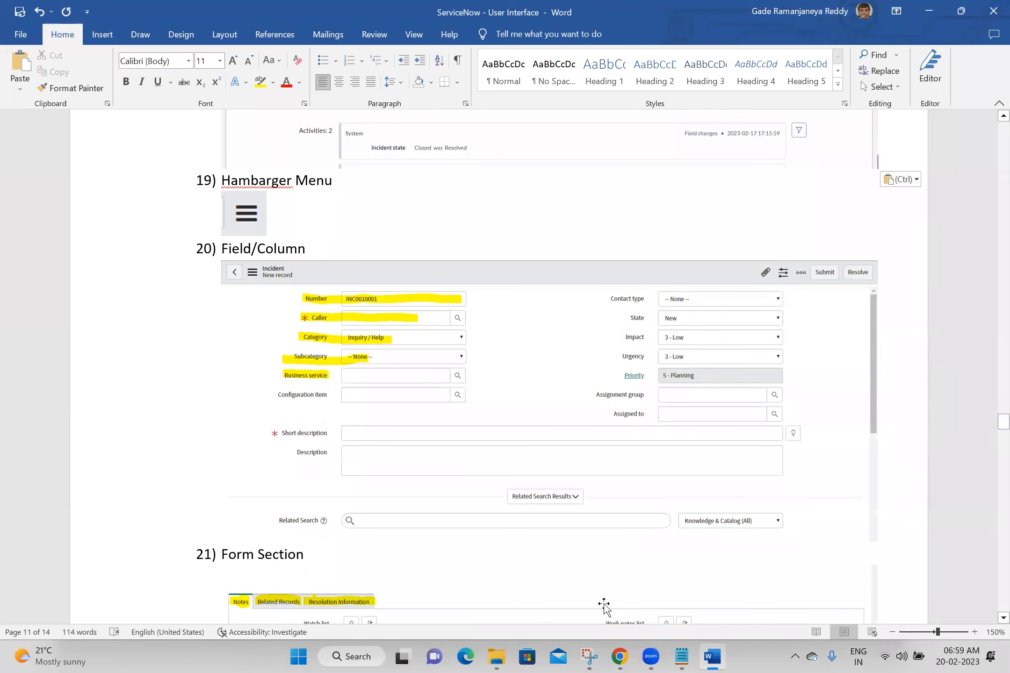
Snip the menu icon from the ServiceNow incident form header and replace the old picture under Hambarger Menu in Word with it.
{"action": "left_click", "coordinate": [626, 655]}
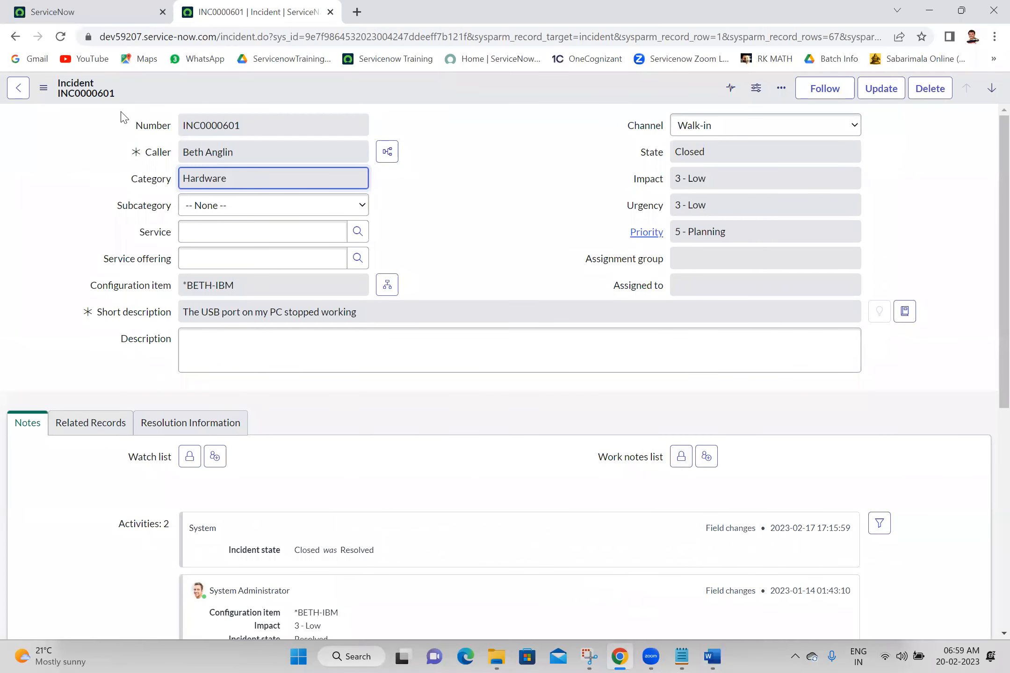
{"action": "key", "text": "shift+super+s"}
{"action": "left_click_drag", "start_coordinate": [37, 75], "coordinate": [49, 104]}
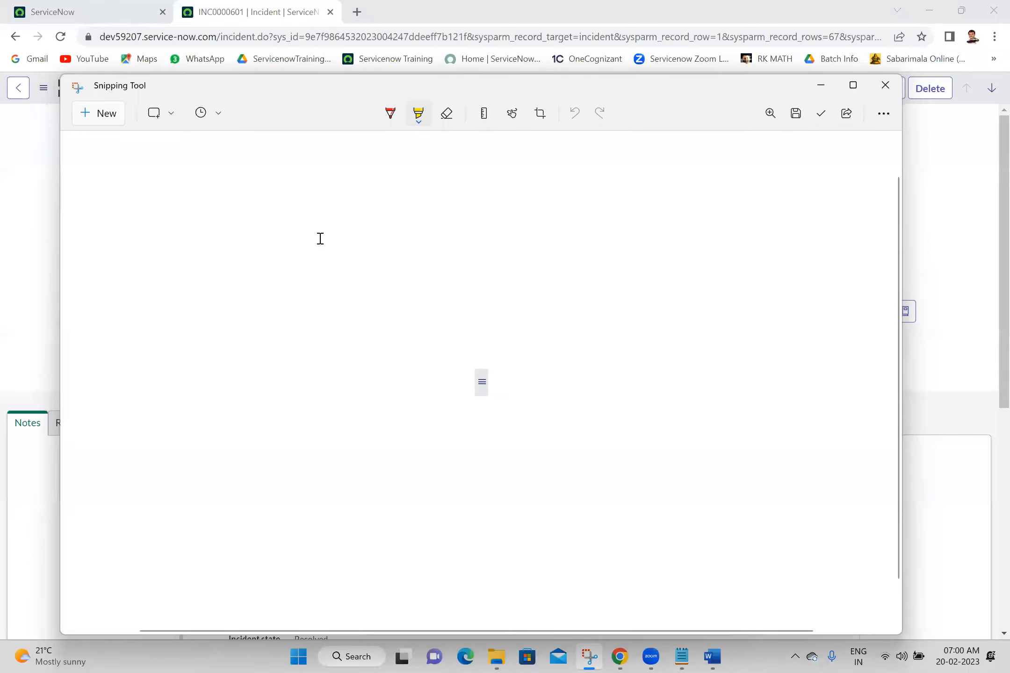
{"action": "key", "text": "alt+Tab"}
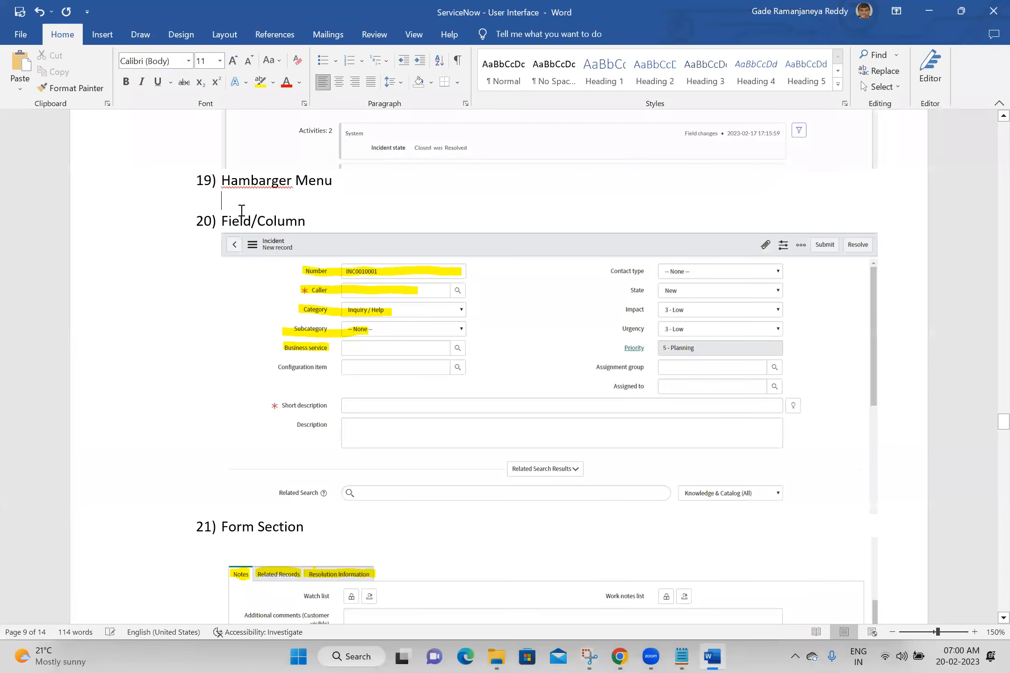
{"action": "key", "text": "ctrl+v"}
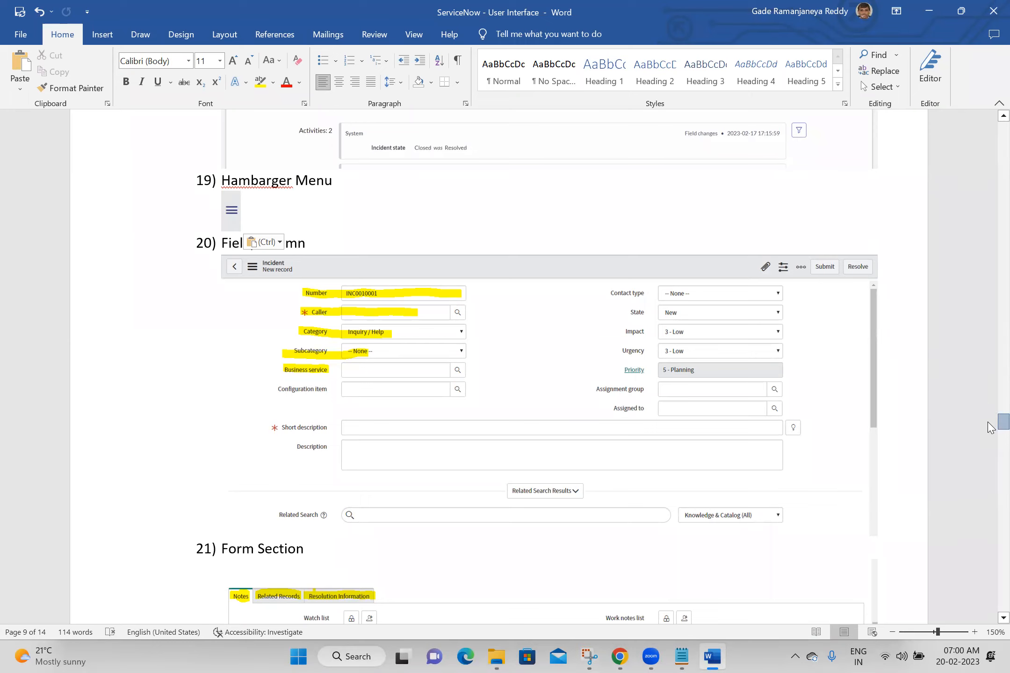
For the Application Picker item, open the application scope and update set menu on the ServiceNow home tab and snip it with the header icons.
{"action": "left_click_drag", "start_coordinate": [989, 423], "coordinate": [990, 558]}
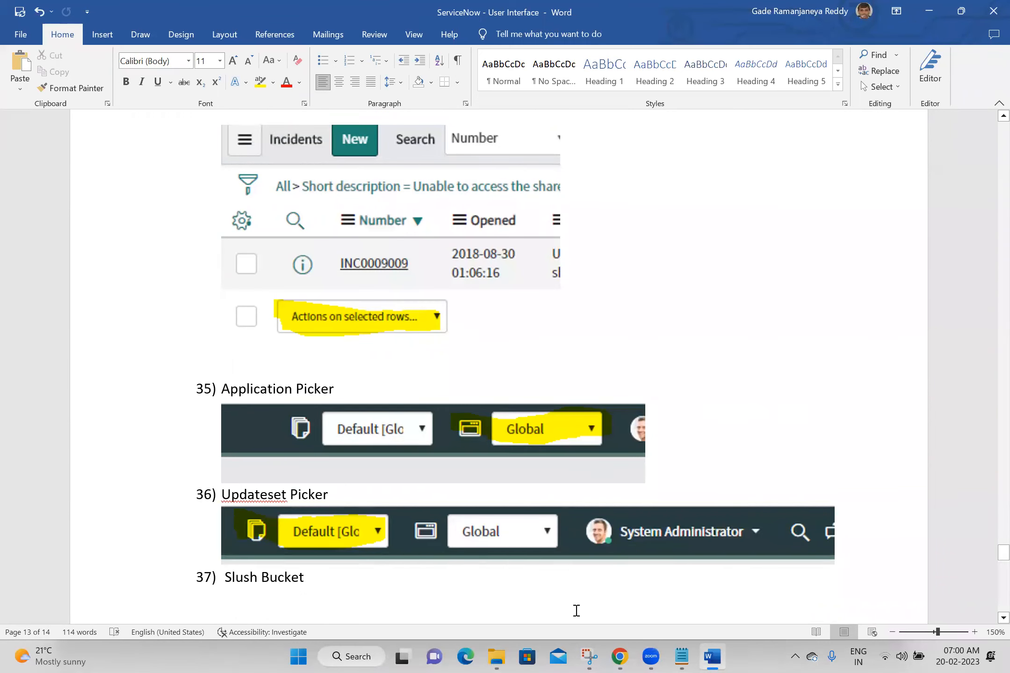
{"action": "left_click", "coordinate": [620, 657]}
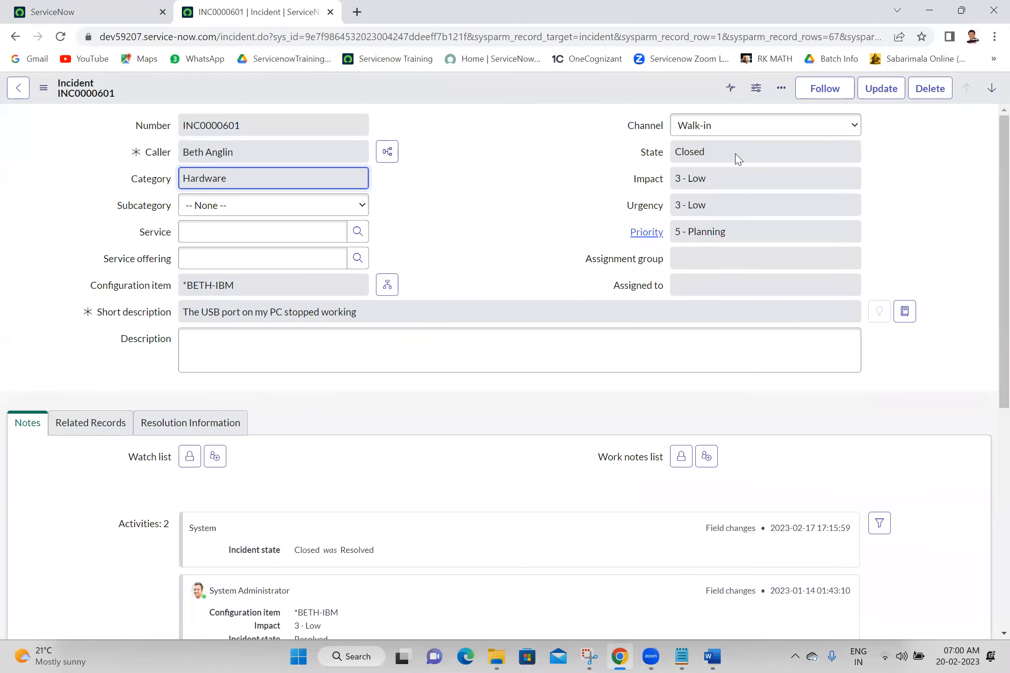
{"action": "left_click", "coordinate": [87, 12]}
{"action": "left_click", "coordinate": [868, 93]}
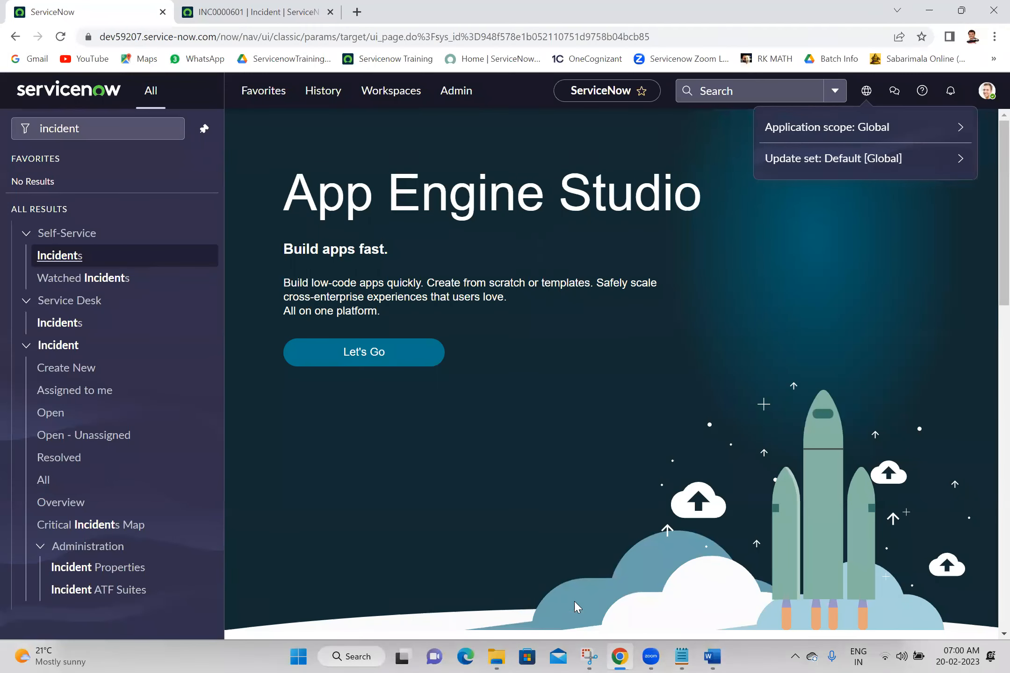
{"action": "left_click", "coordinate": [586, 656]}
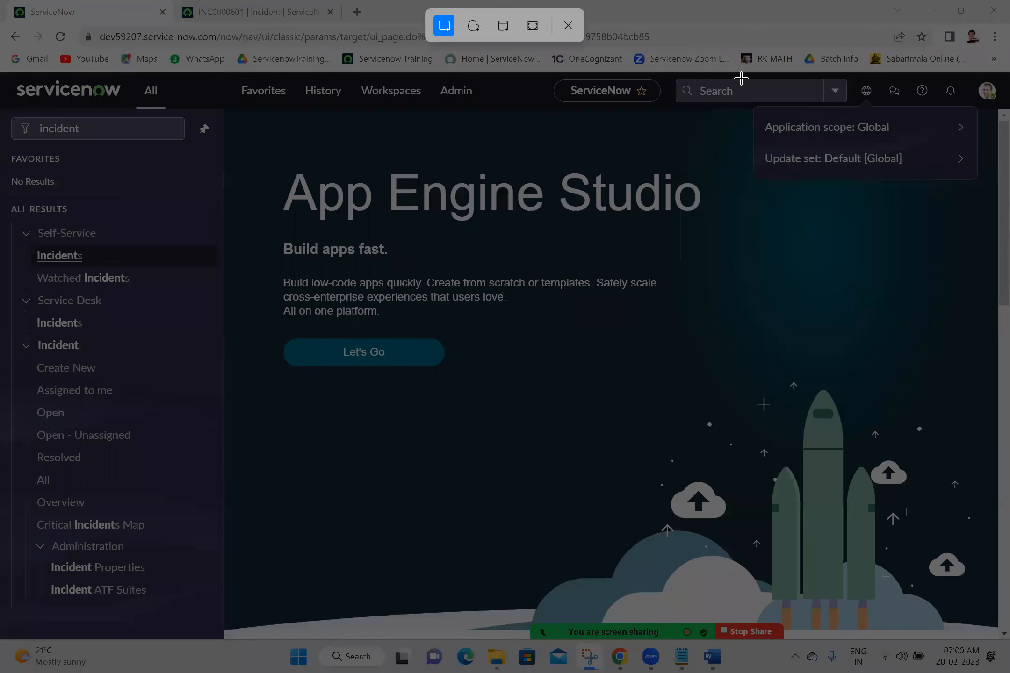
{"action": "left_click", "coordinate": [118, 117]}
{"action": "left_click_drag", "start_coordinate": [749, 75], "coordinate": [982, 185]}
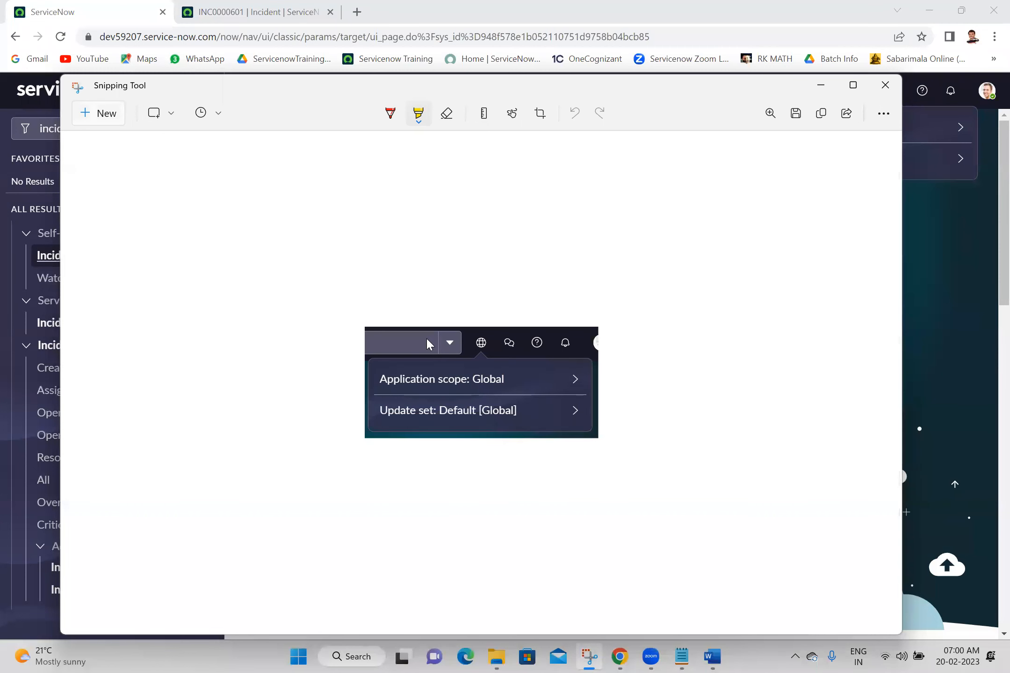
Highlight "Application scope: Global" in yellow on the snip, and paste it below the Application Picker item in the Word document.
{"action": "left_click_drag", "start_coordinate": [381, 377], "coordinate": [505, 380]}
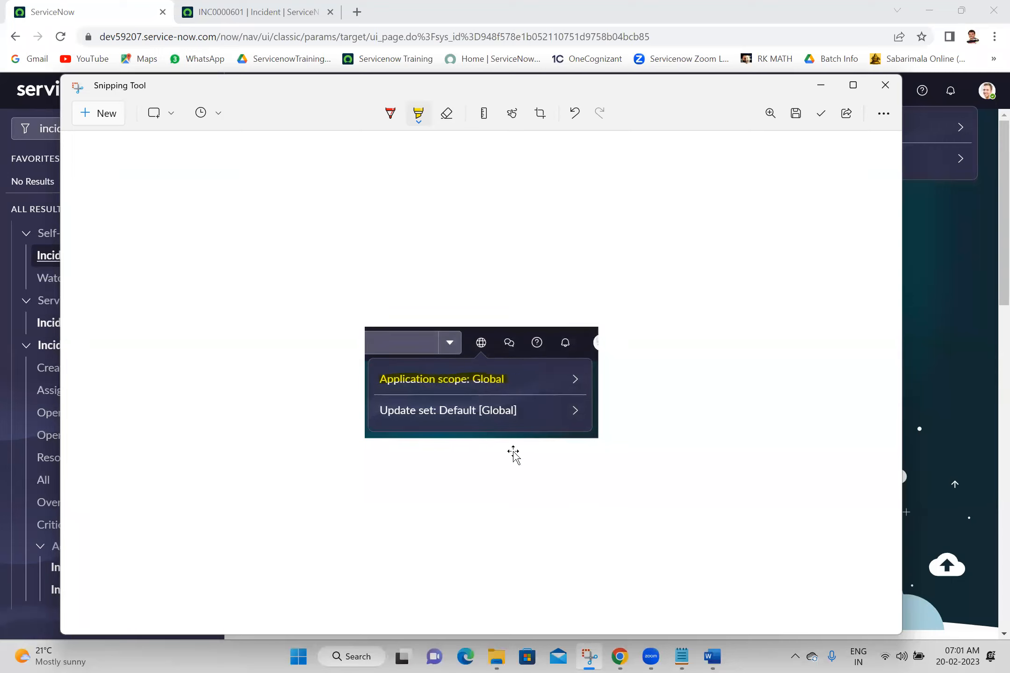
{"action": "key", "text": "alt+Tab"}
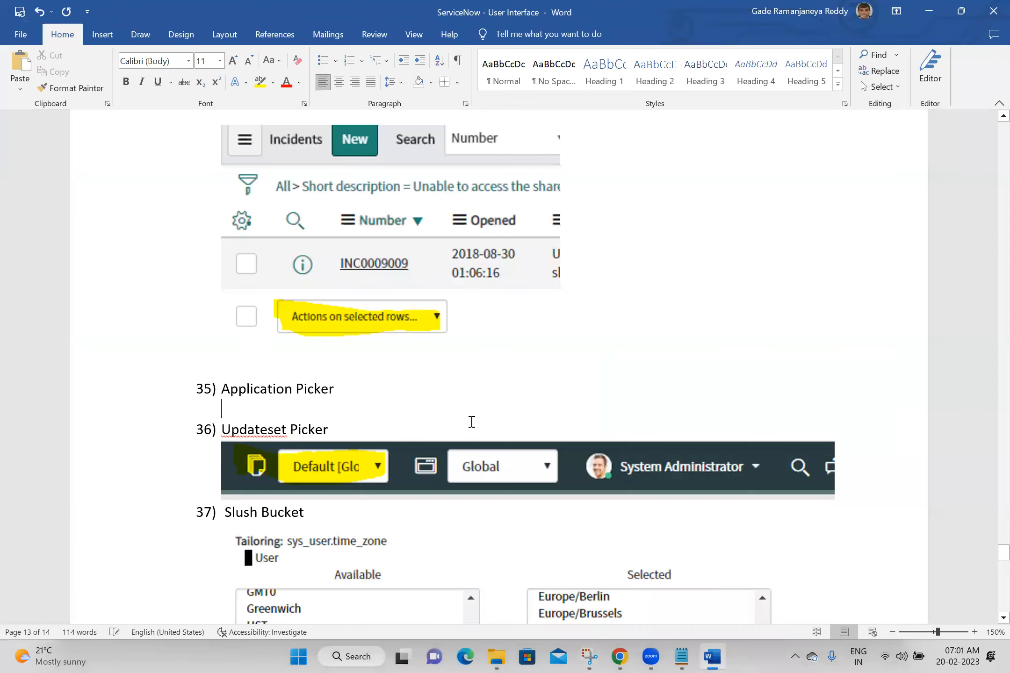
{"action": "key", "text": "ctrl+v"}
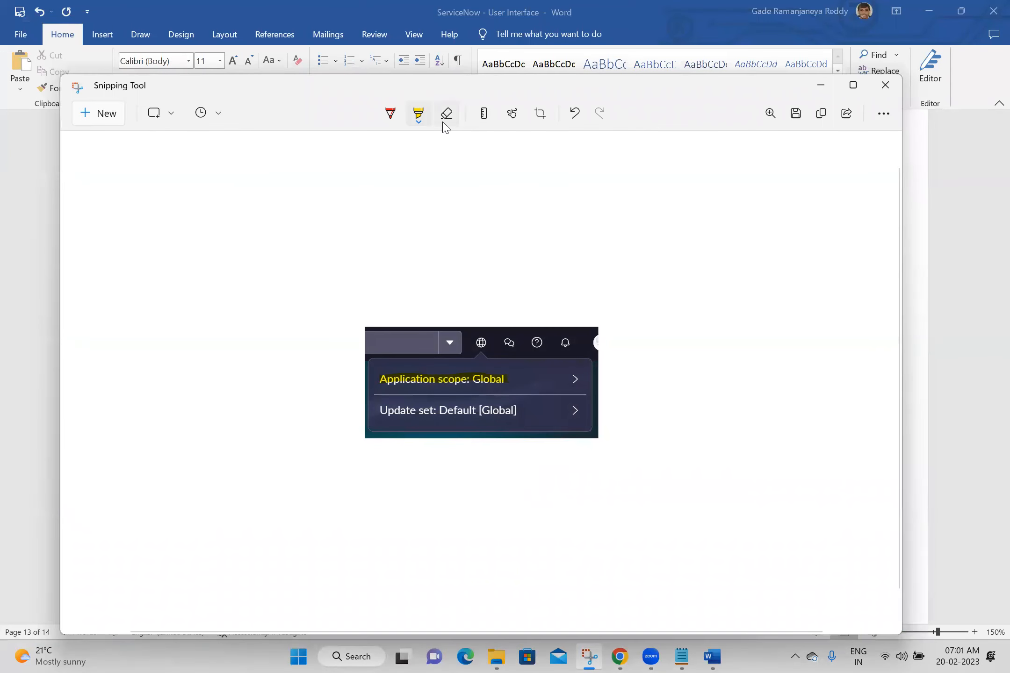
In Snipping Tool, erase the yellow highlight from the application scope line and highlight "Update set: Default [Global]" instead.
{"action": "left_click", "coordinate": [446, 115]}
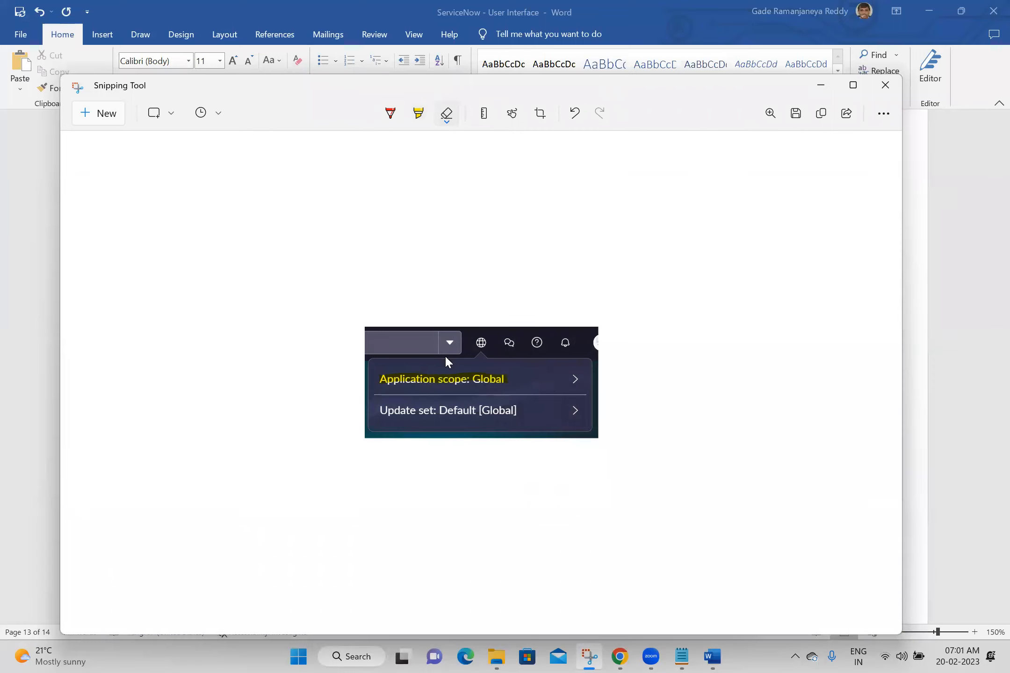
{"action": "left_click", "coordinate": [451, 383]}
{"action": "left_click", "coordinate": [418, 116]}
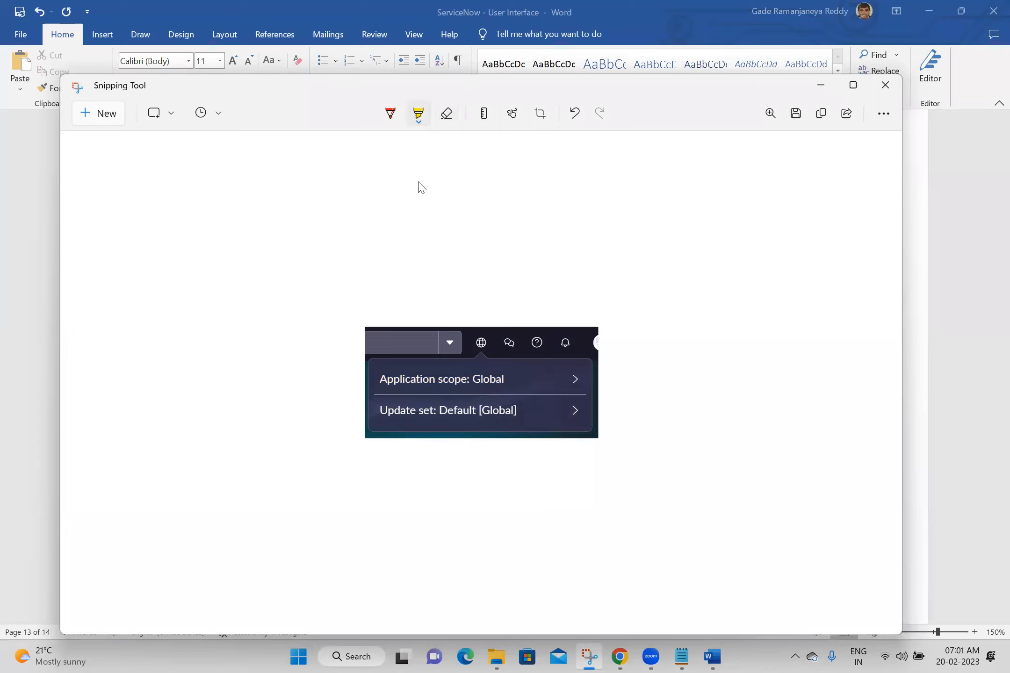
{"action": "left_click_drag", "start_coordinate": [381, 408], "coordinate": [487, 409]}
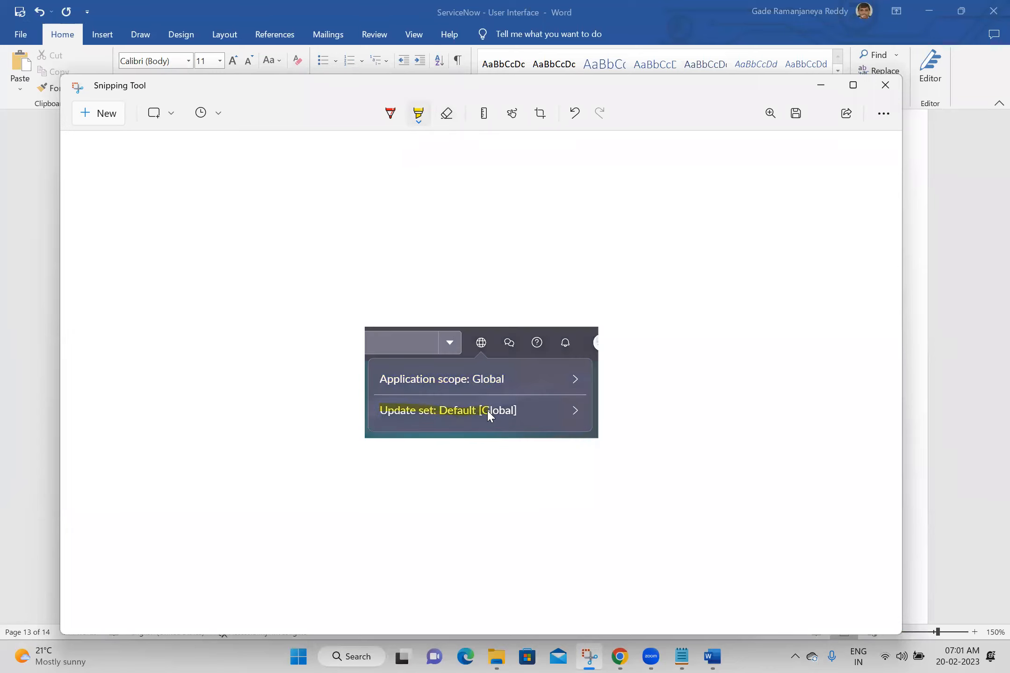
Switch to Word and replace the old picture under Updateset Picker with the snip that highlights the update set.
{"action": "left_click", "coordinate": [711, 657]}
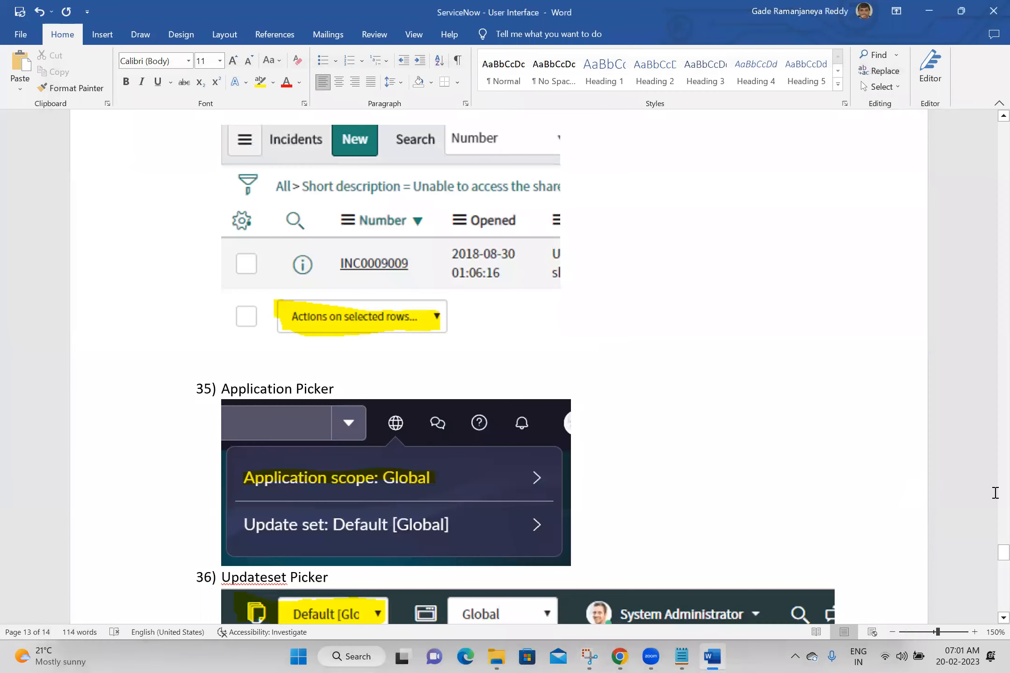
{"action": "scroll", "coordinate": [990, 622], "scroll_direction": "down", "scroll_amount": 2}
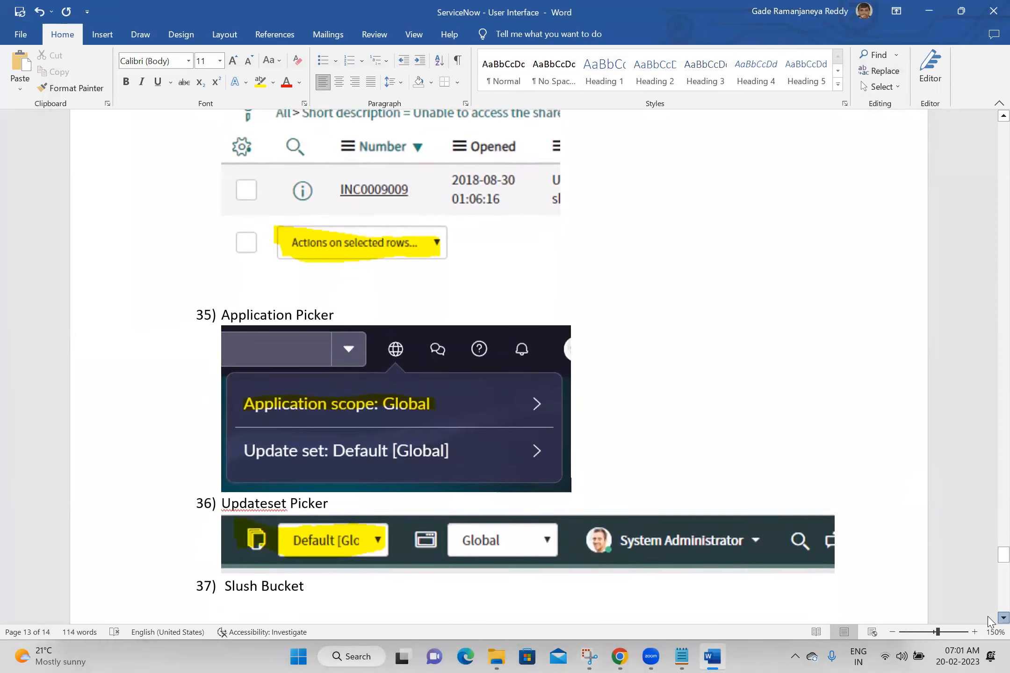
{"action": "scroll", "coordinate": [990, 621], "scroll_direction": "down", "scroll_amount": 2}
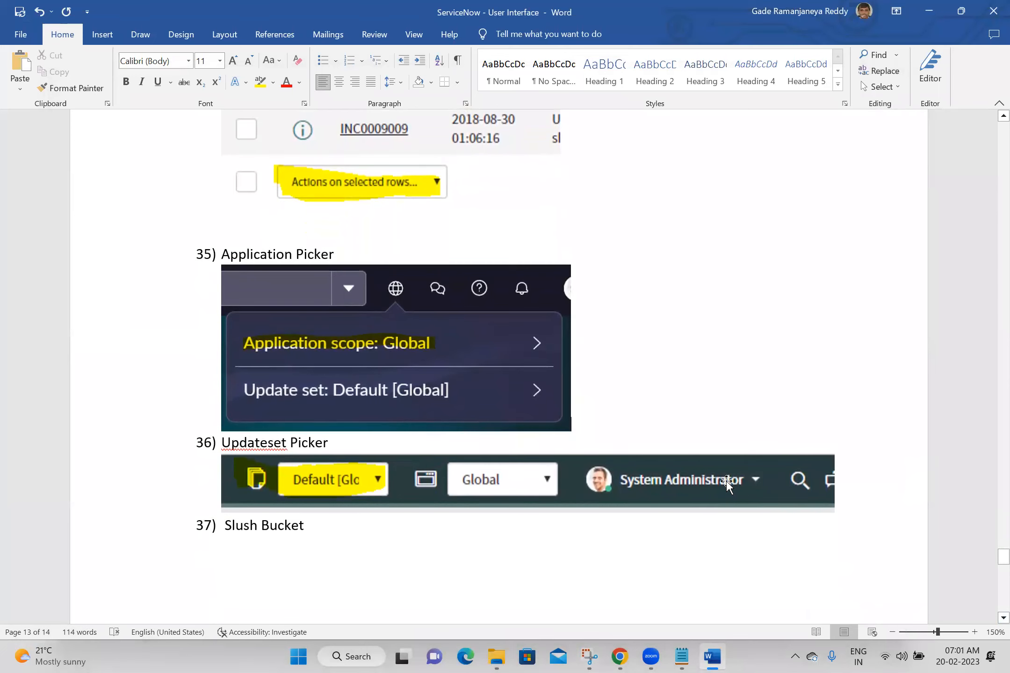
{"action": "left_click", "coordinate": [727, 484]}
{"action": "key", "text": "Delete"}
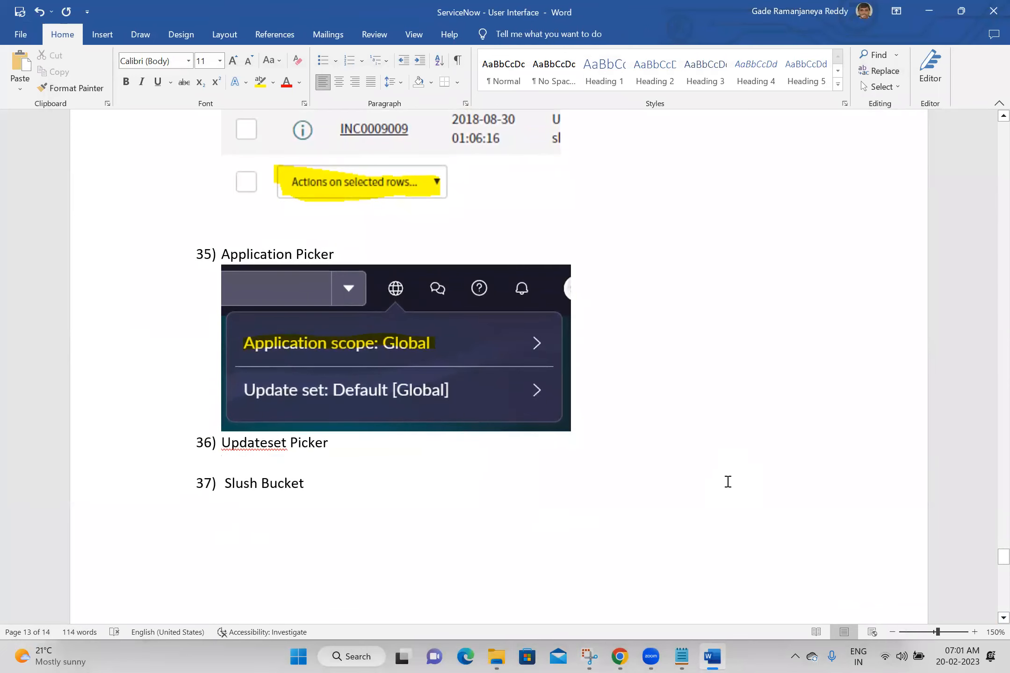
{"action": "key", "text": "ctrl+v"}
{"action": "left_click_drag", "start_coordinate": [988, 556], "coordinate": [988, 553]}
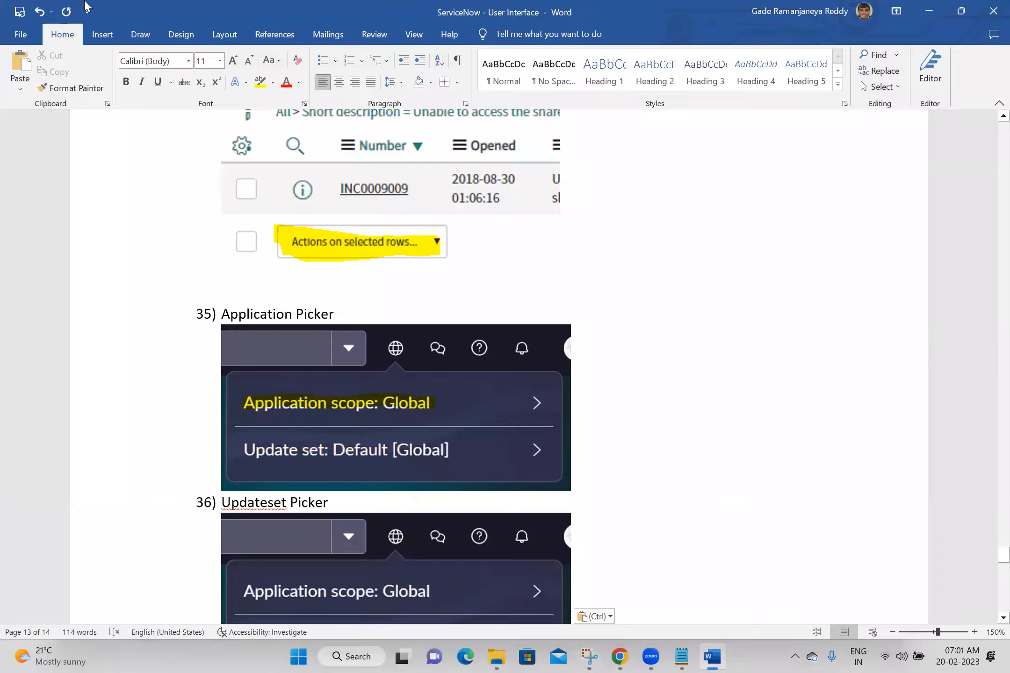
Open the All incidents list in a new ServiceNow tab and snip its expanded "Actions on selected rows..." menu.
{"action": "key", "text": "alt+Tab"}
{"action": "left_click", "coordinate": [47, 482]}
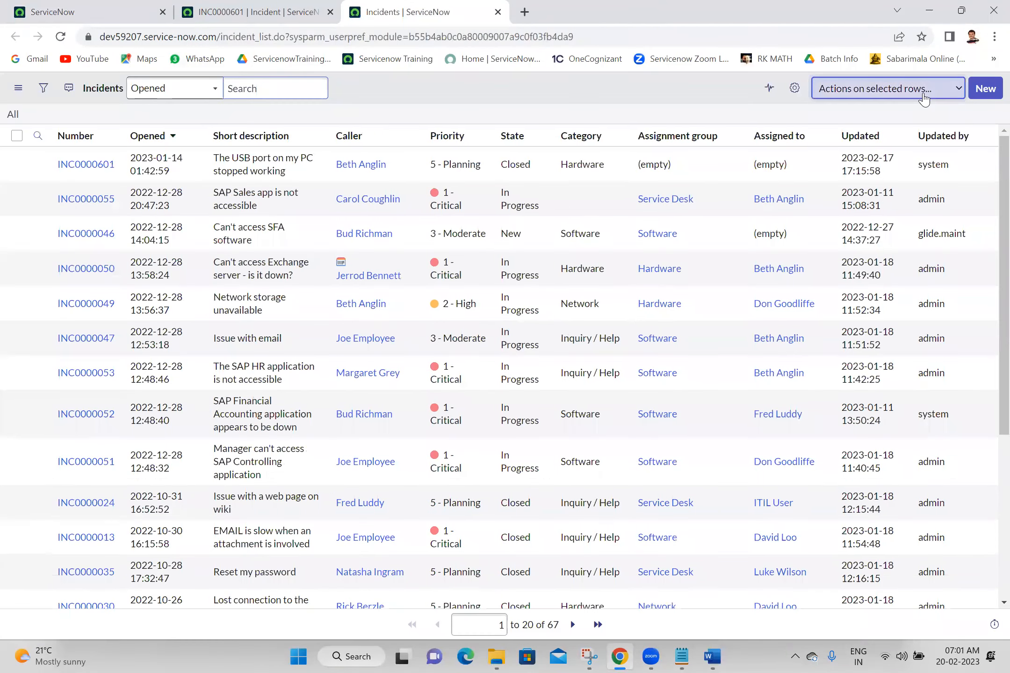
{"action": "left_click", "coordinate": [924, 99]}
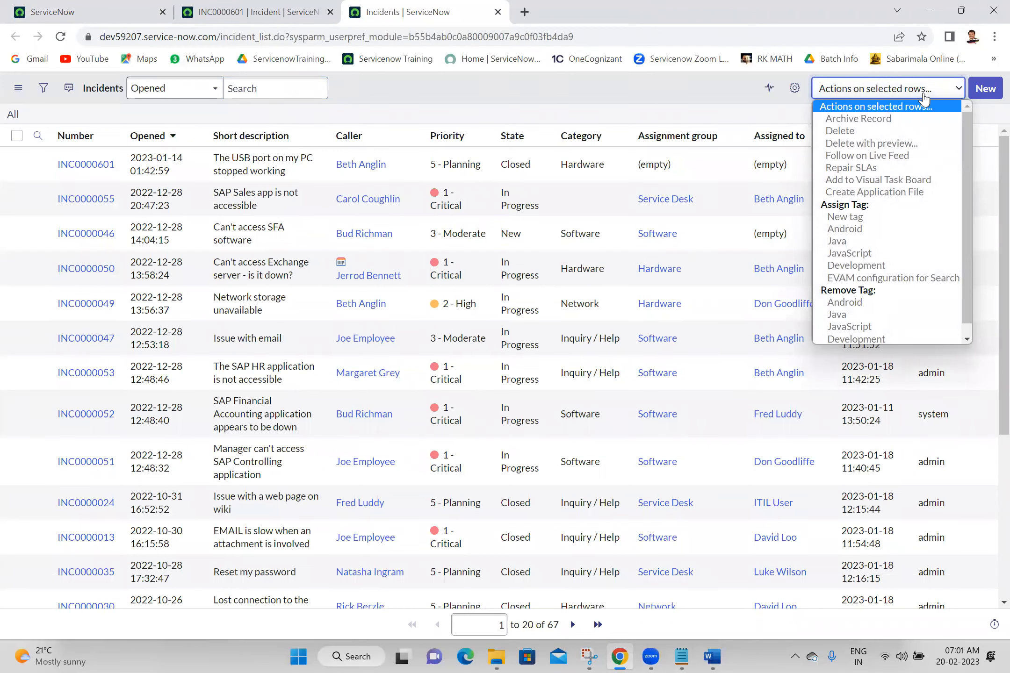
{"action": "key", "text": "super+shift+s"}
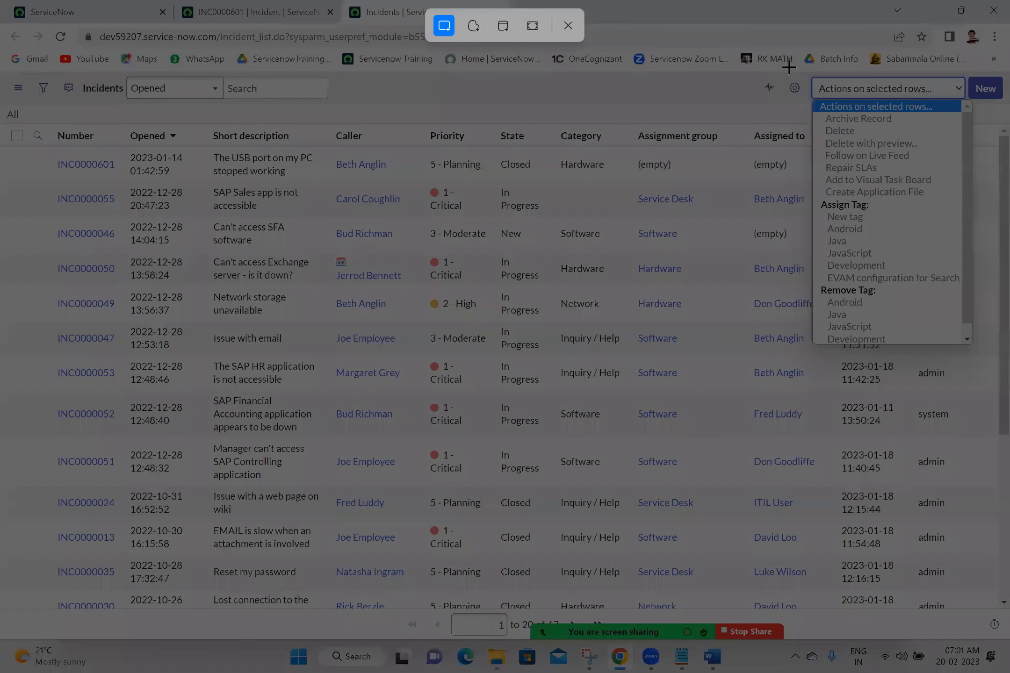
{"action": "left_click_drag", "start_coordinate": [790, 73], "coordinate": [975, 369]}
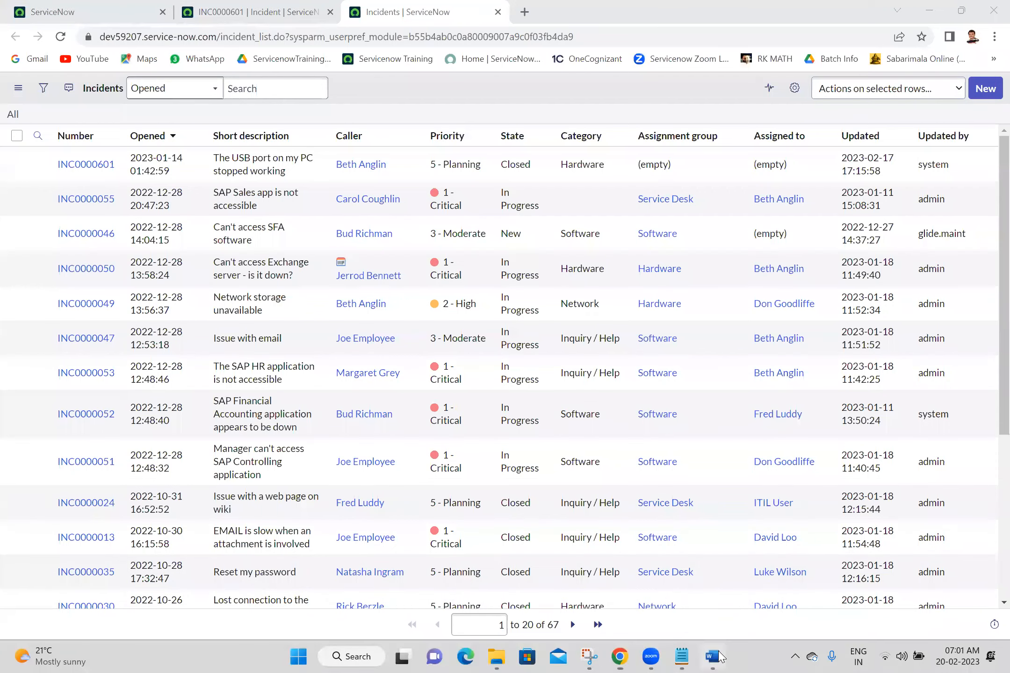
Switch to Word and replace the old picture under "List Select box or list choice action" with the new snip.
{"action": "left_click", "coordinate": [716, 657]}
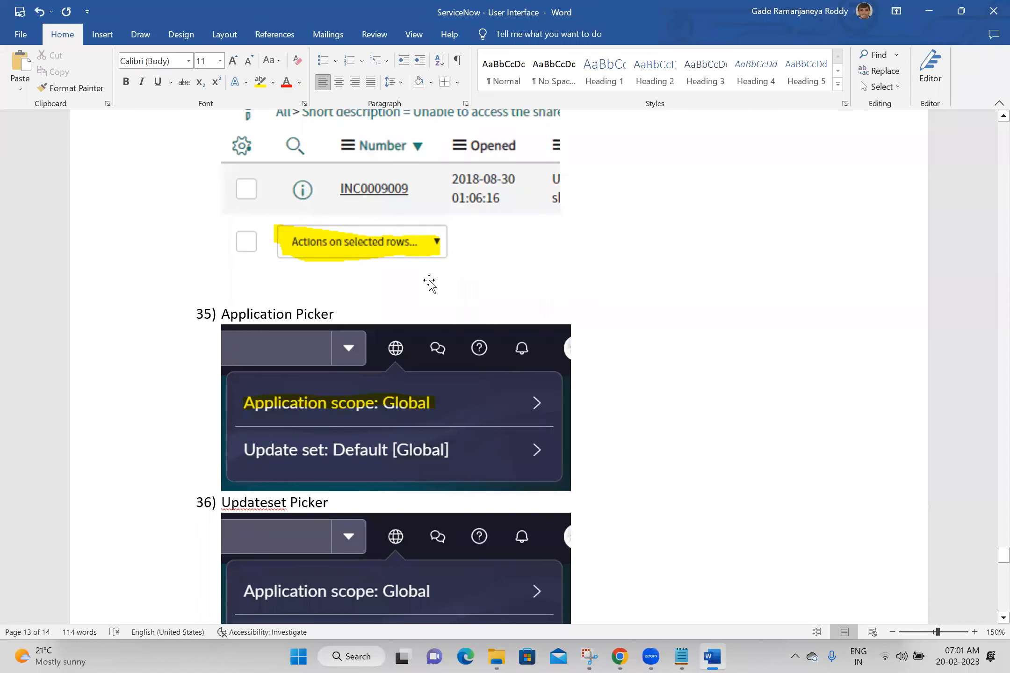
{"action": "left_click", "coordinate": [363, 234]}
{"action": "key", "text": "Delete"}
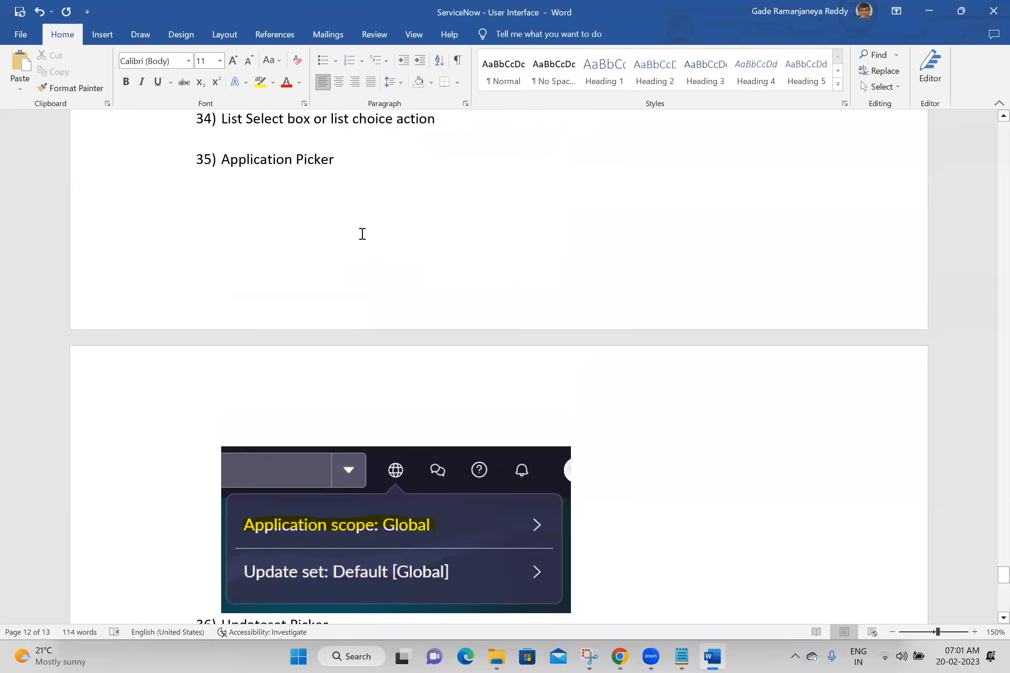
{"action": "key", "text": "ctrl+v"}
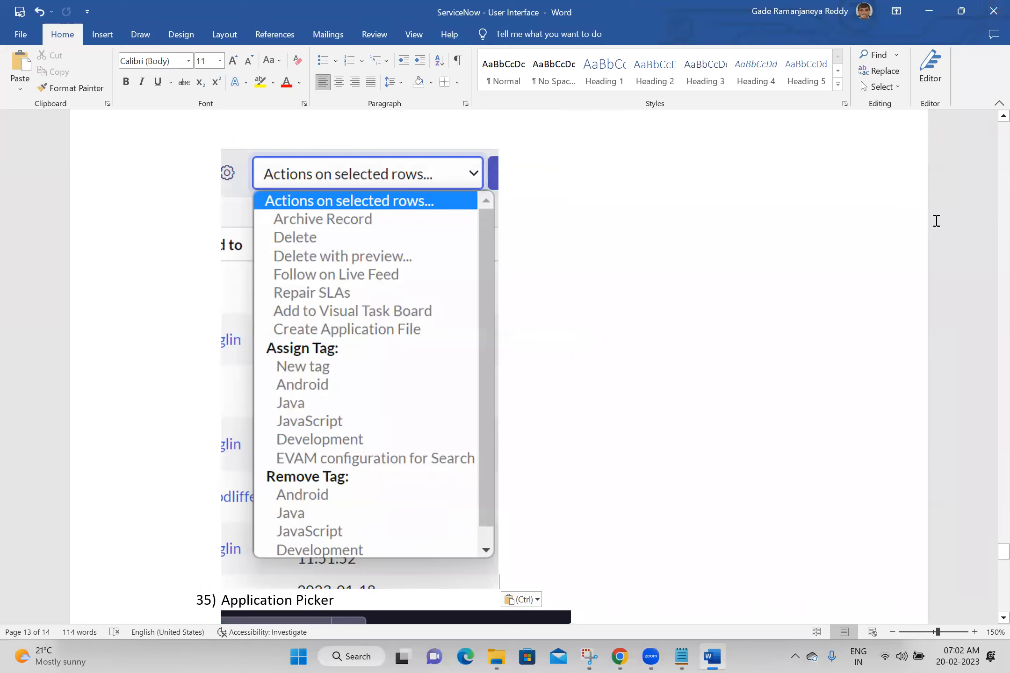
Close the Word document and every browser tab except the ServiceNow home tab.
{"action": "left_click", "coordinate": [990, 15]}
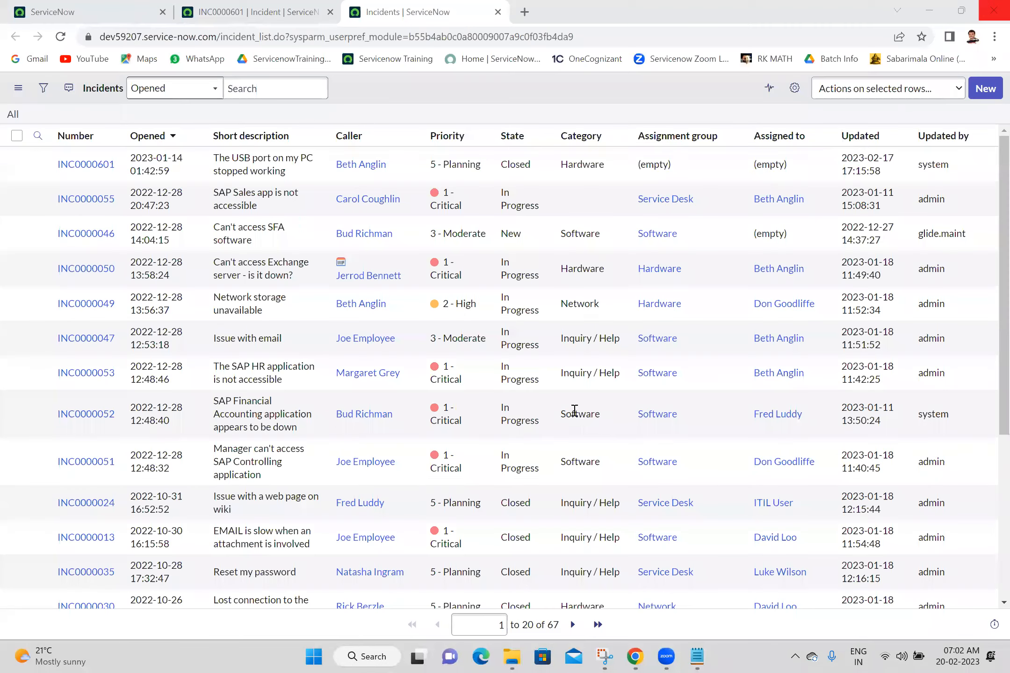
{"action": "left_click", "coordinate": [18, 9]}
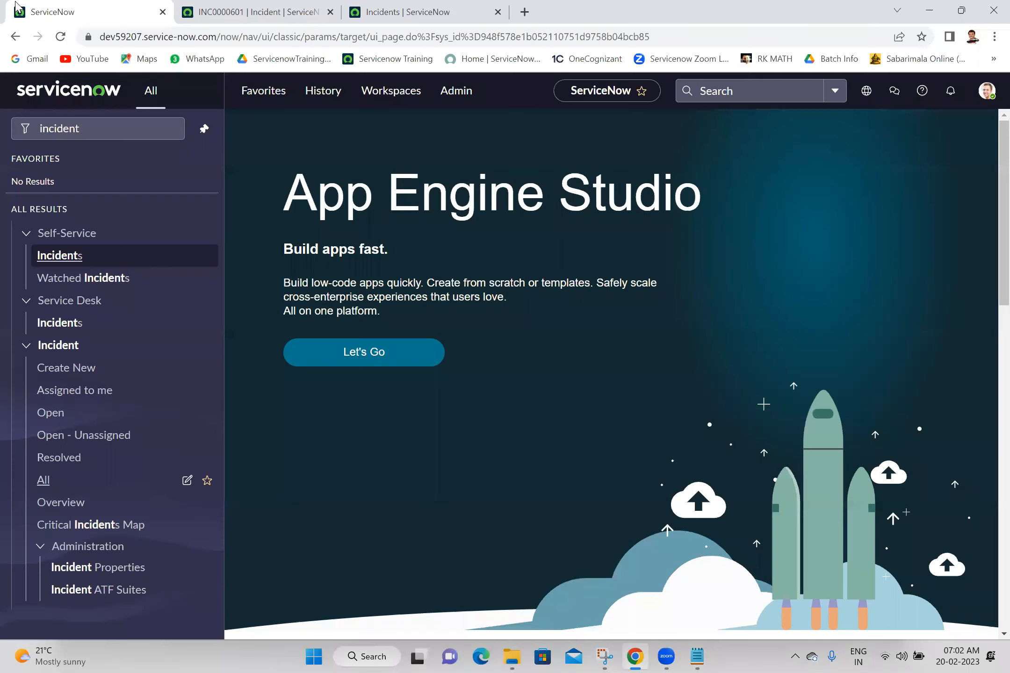
{"action": "right_click", "coordinate": [18, 8]}
{"action": "left_click", "coordinate": [81, 204]}
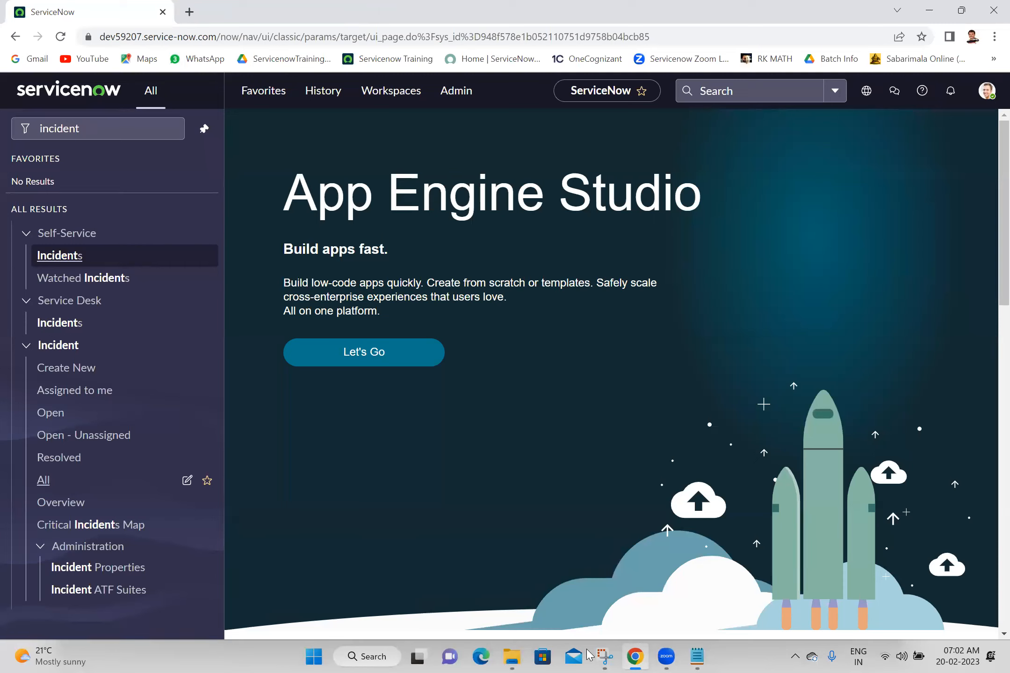
Open the user Preferences in ServiceNow, view the Display settings, and return to the preference categories.
{"action": "left_click", "coordinate": [987, 92]}
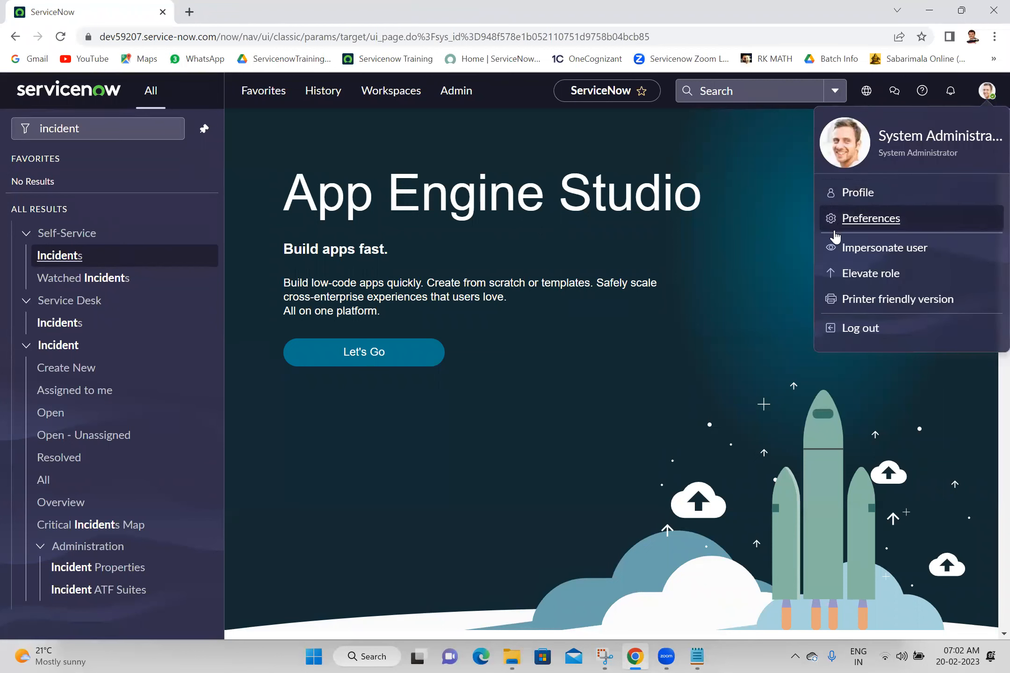
{"action": "left_click", "coordinate": [860, 224]}
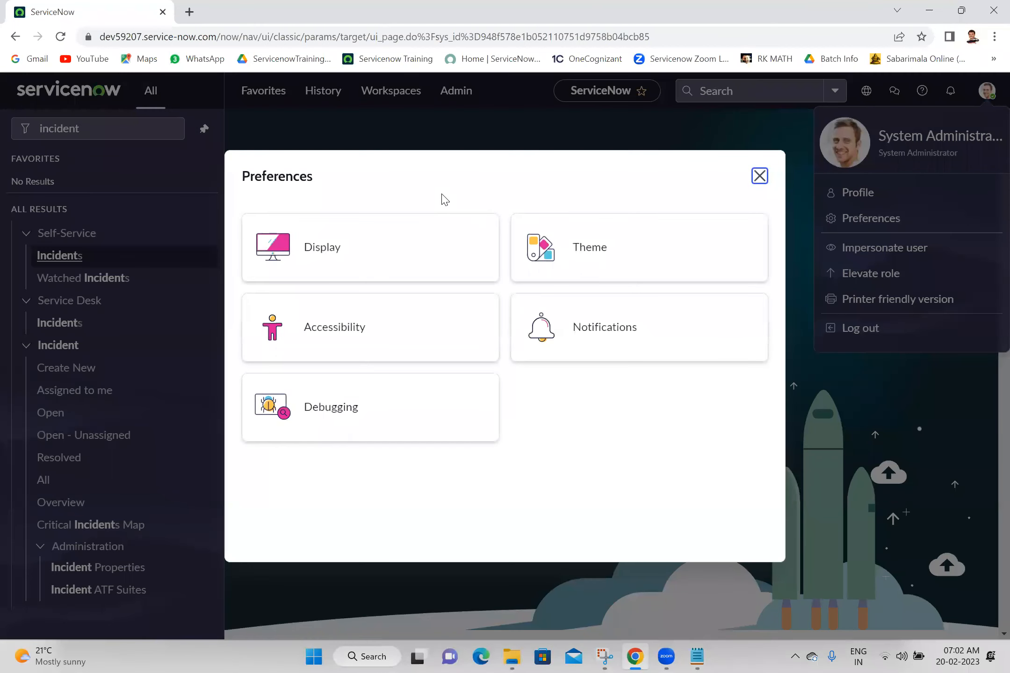
{"action": "left_click", "coordinate": [340, 263]}
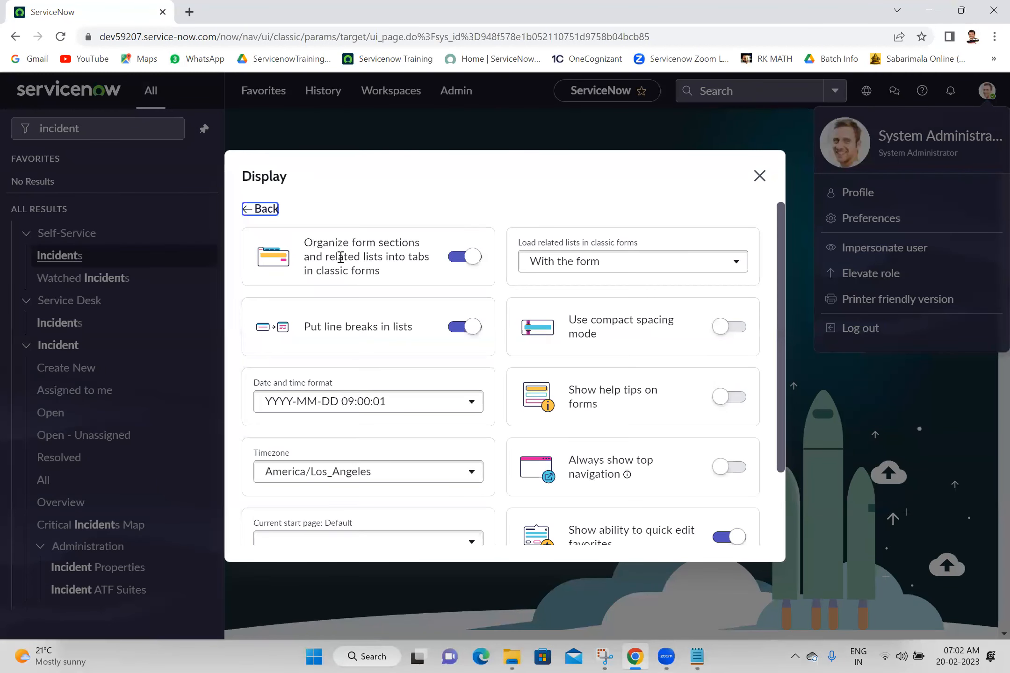
{"action": "left_click", "coordinate": [258, 213]}
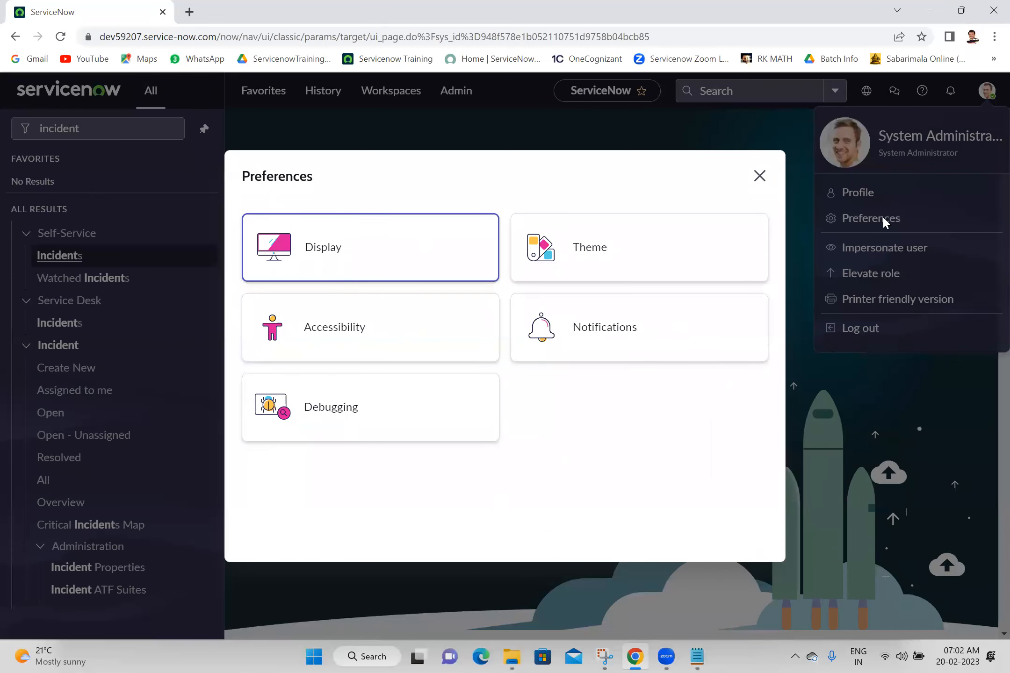
{"action": "left_click", "coordinate": [594, 460]}
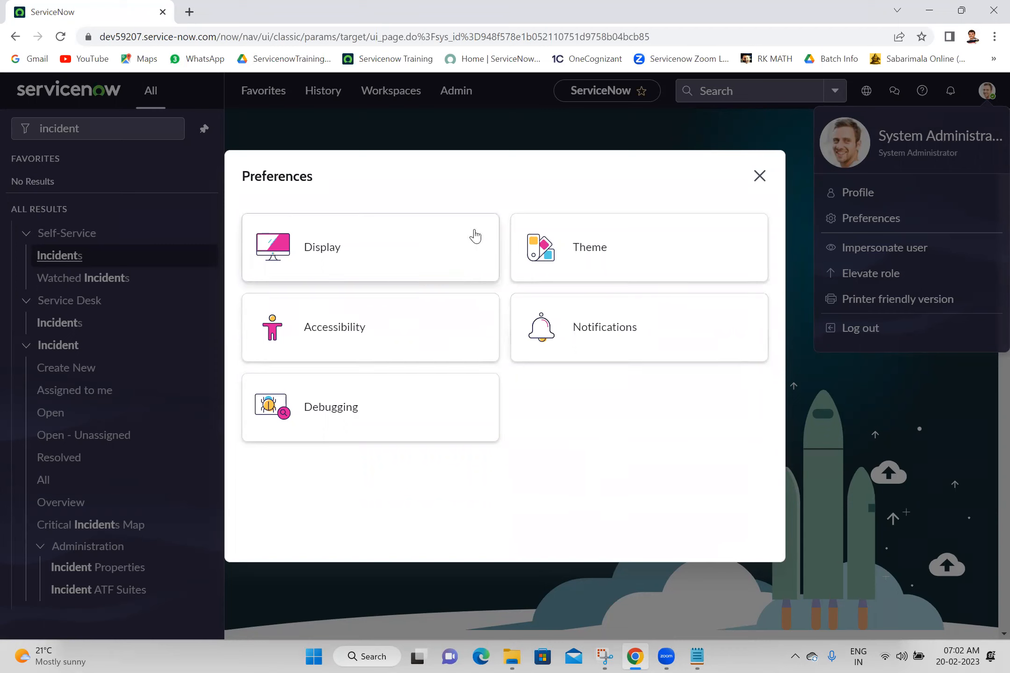
Try the Dark theme in the preferences, switch back to the Default theme, and close the dialog.
{"action": "left_click", "coordinate": [629, 239]}
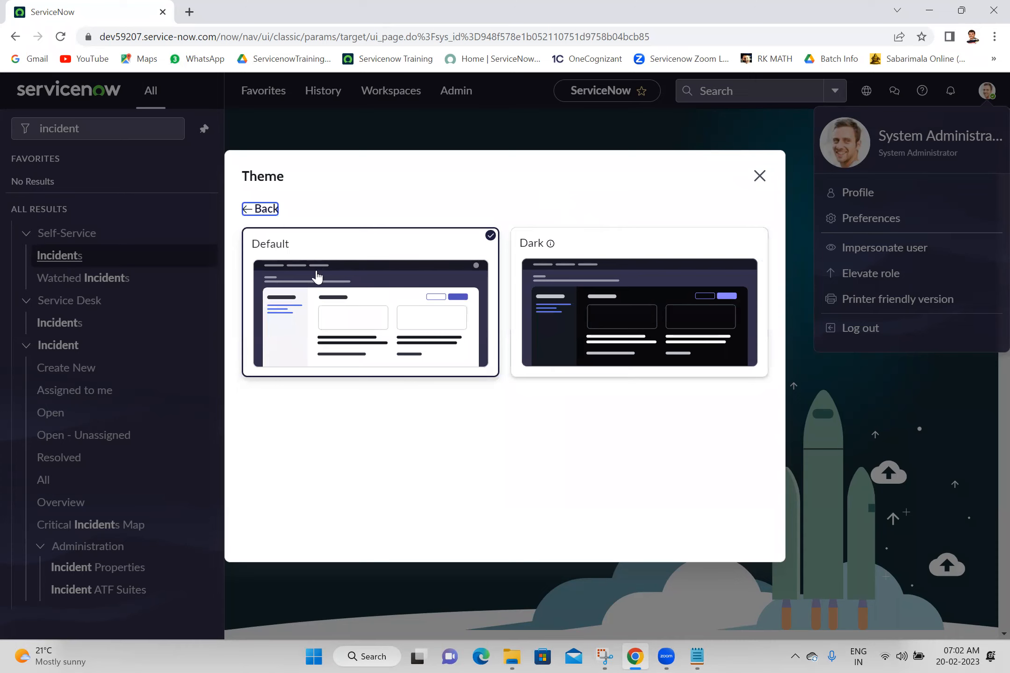
{"action": "left_click", "coordinate": [558, 293]}
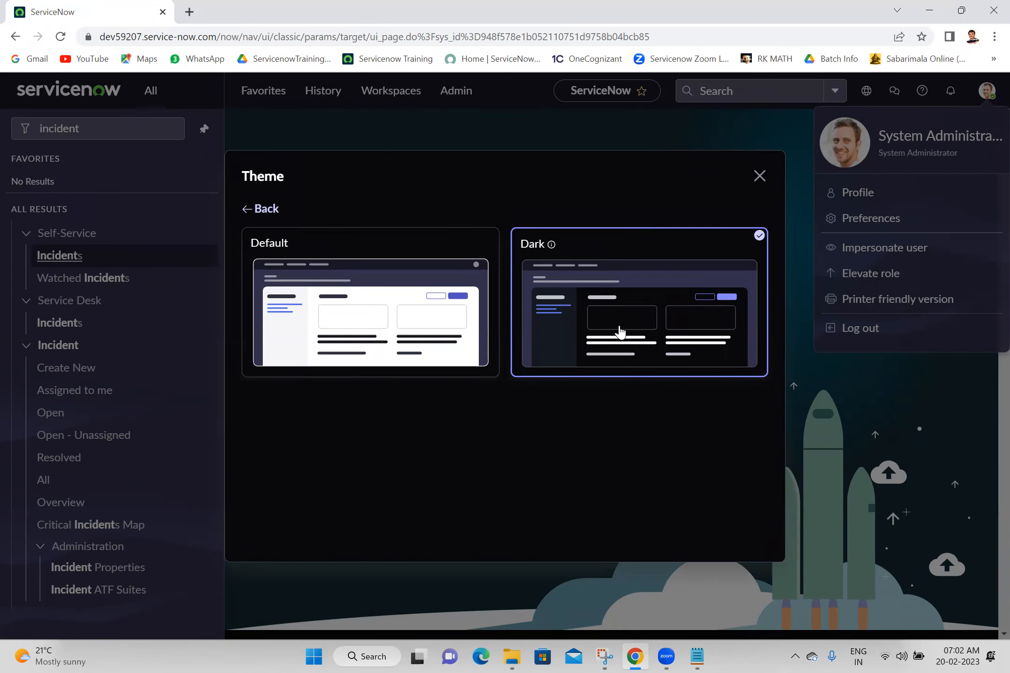
{"action": "left_click", "coordinate": [411, 299]}
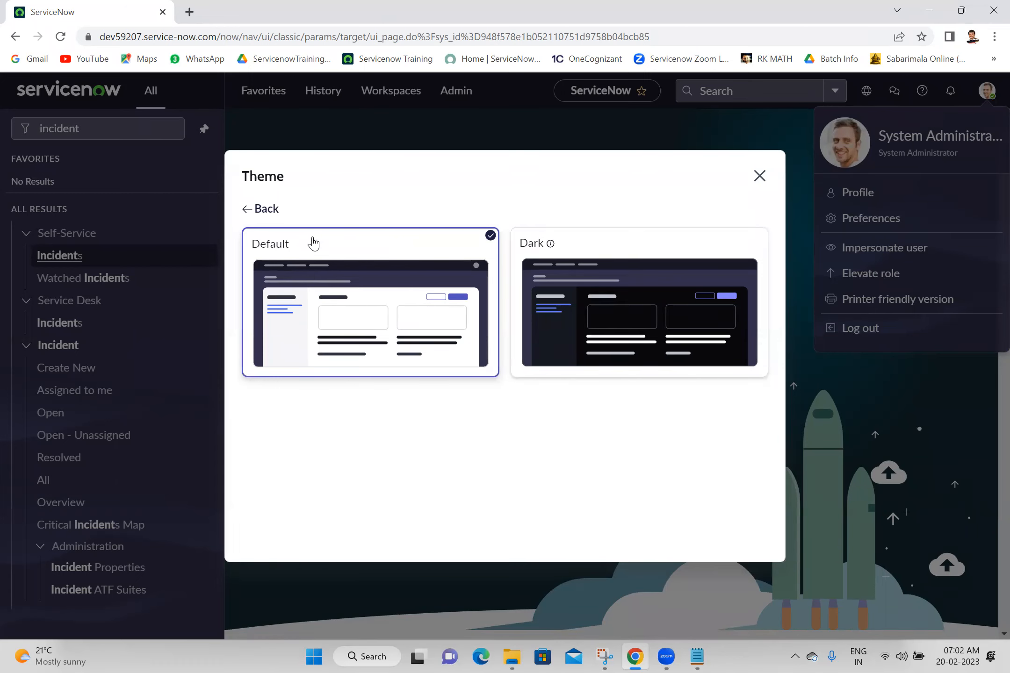
{"action": "left_click", "coordinate": [759, 176]}
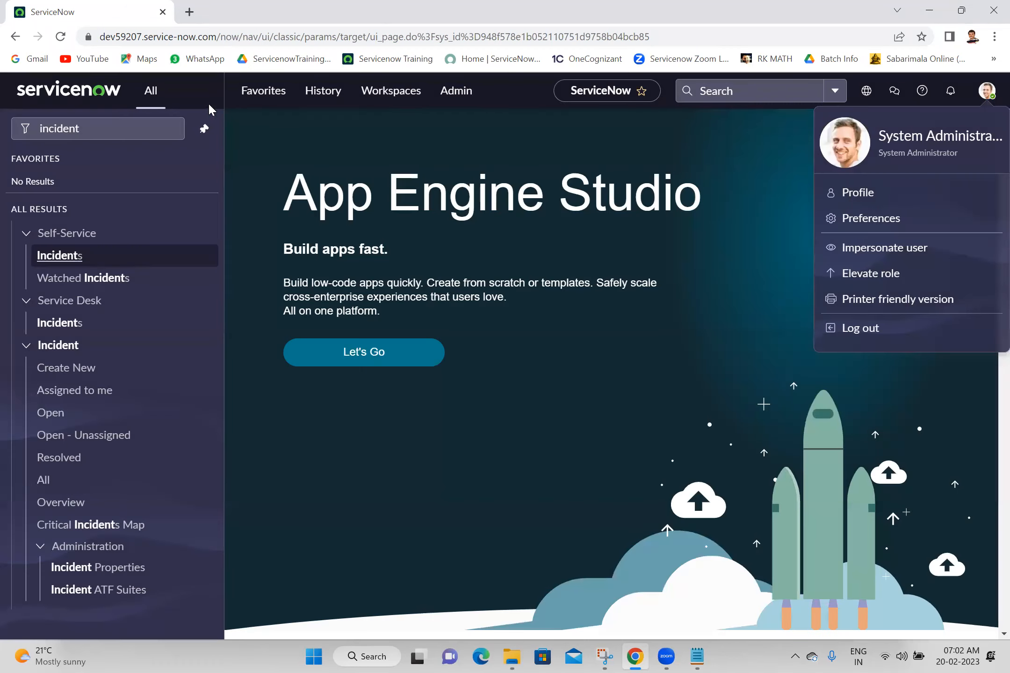
Display the list of all incidents and open the record "The USB port on my PC stopped working".
{"action": "left_click", "coordinate": [156, 124]}
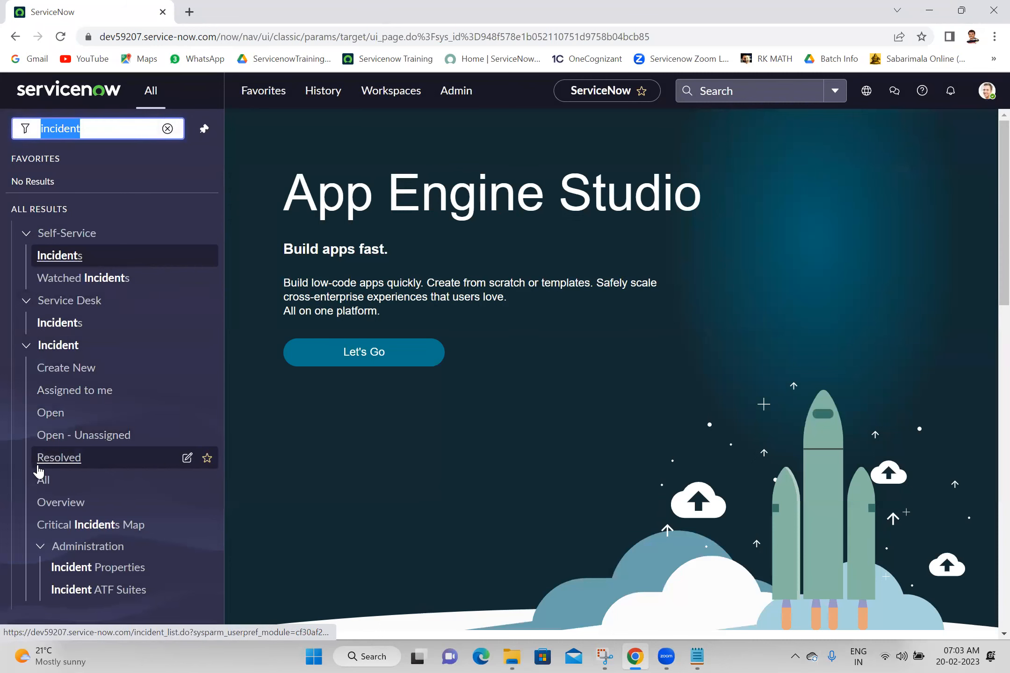
{"action": "left_click", "coordinate": [51, 481]}
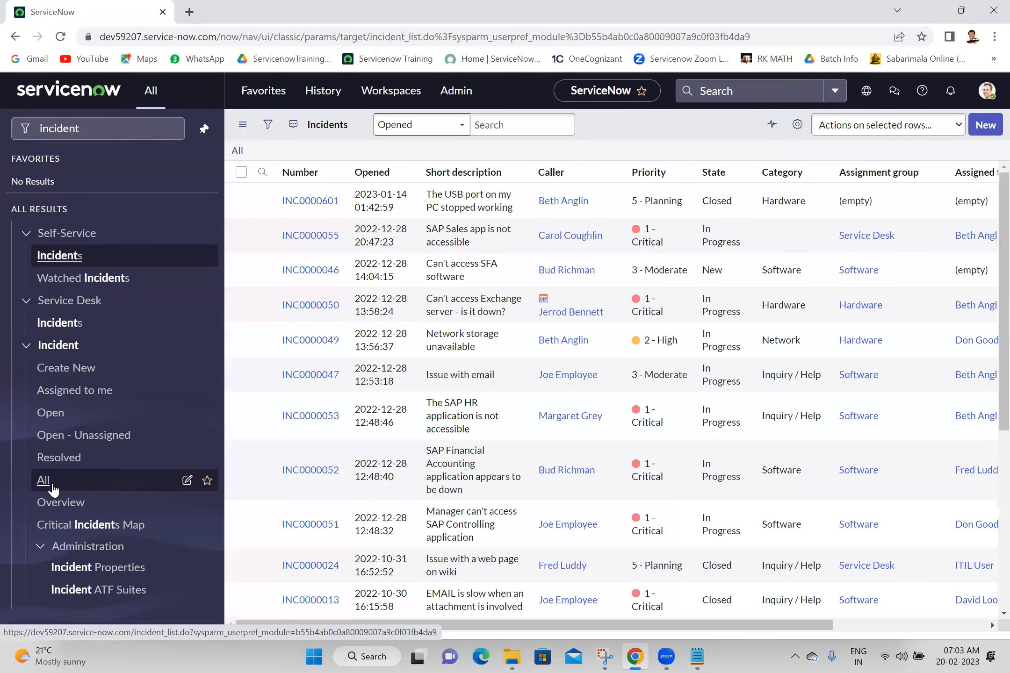
{"action": "left_click", "coordinate": [323, 204]}
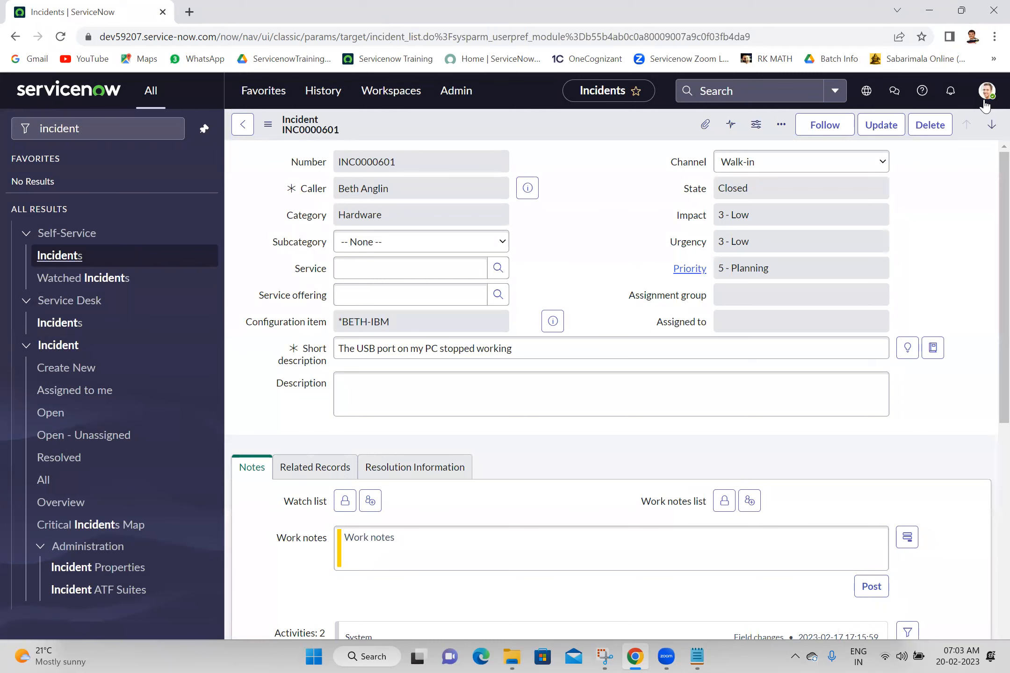
Apply the Dark theme in the user preferences and close the dialog to view the incident form with it.
{"action": "left_click", "coordinate": [985, 97]}
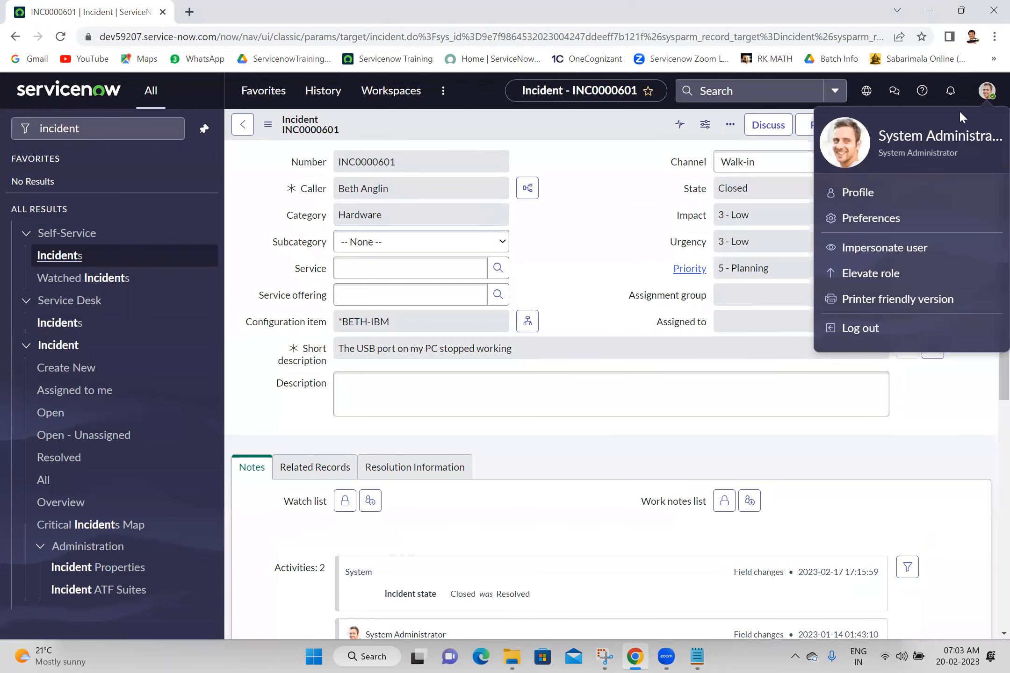
{"action": "left_click", "coordinate": [852, 218]}
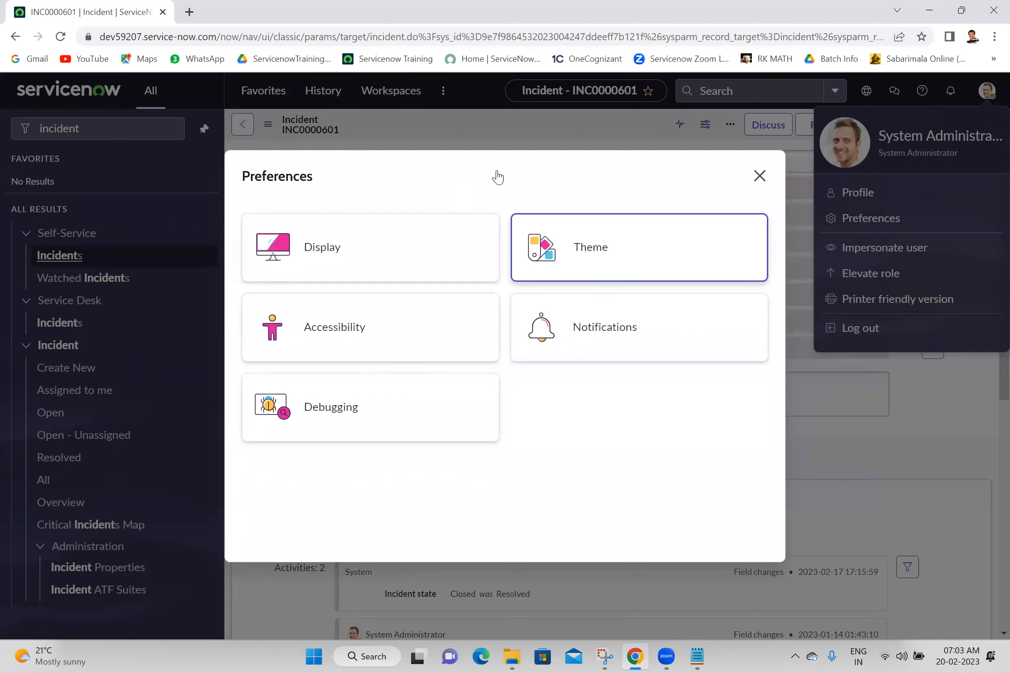
{"action": "left_click", "coordinate": [579, 273]}
{"action": "left_click", "coordinate": [585, 297]}
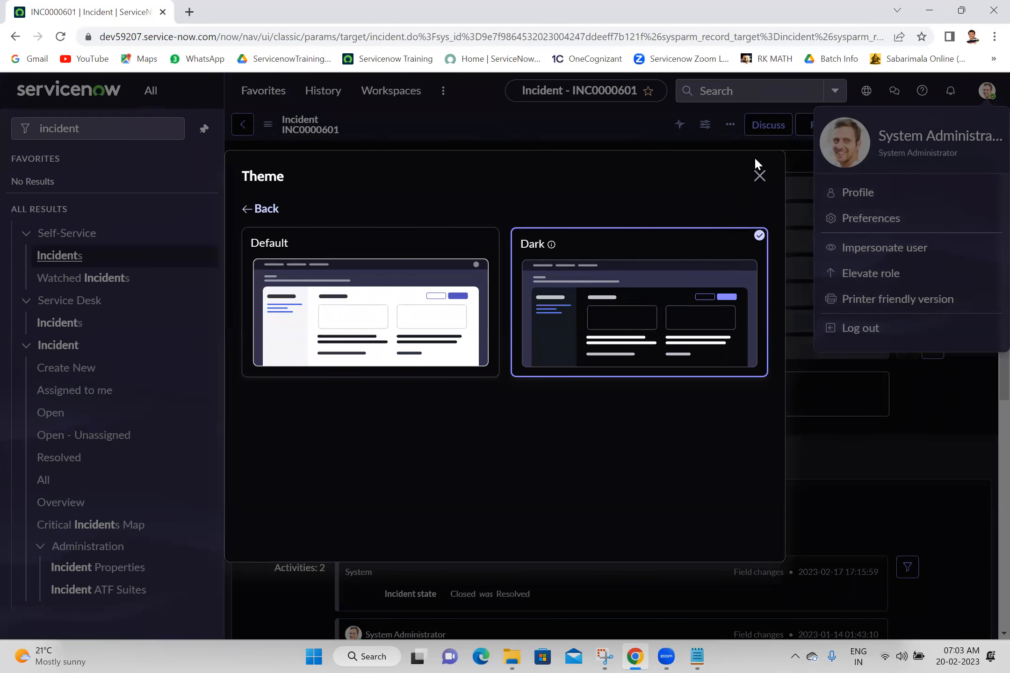
{"action": "left_click", "coordinate": [758, 173]}
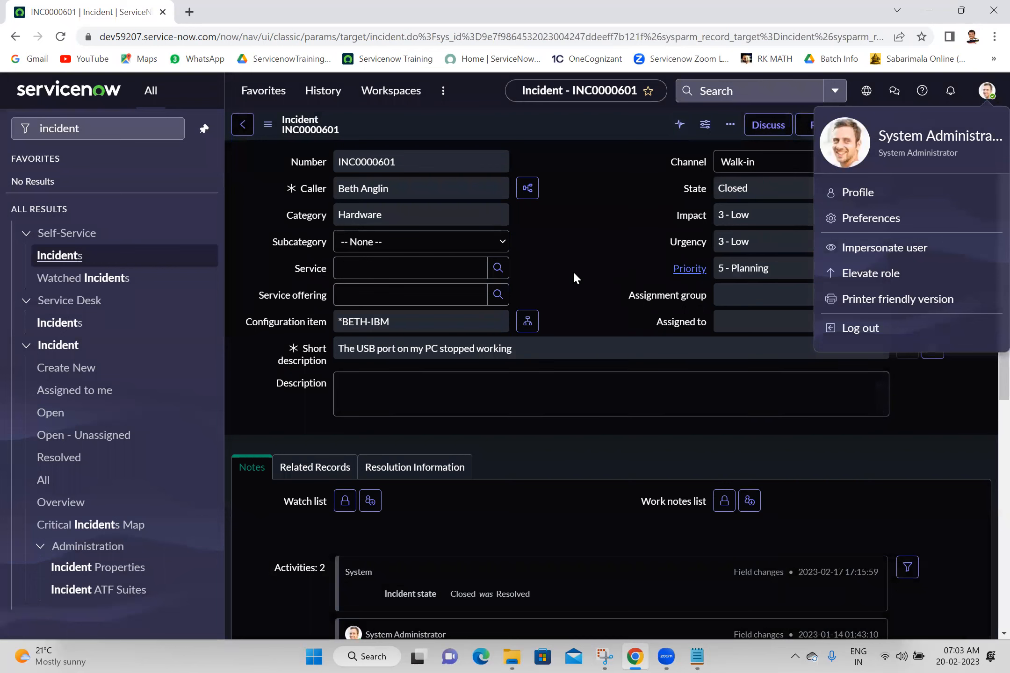
Switch the theme back to Default in the user preferences and close the dialog.
{"action": "left_click", "coordinate": [868, 219]}
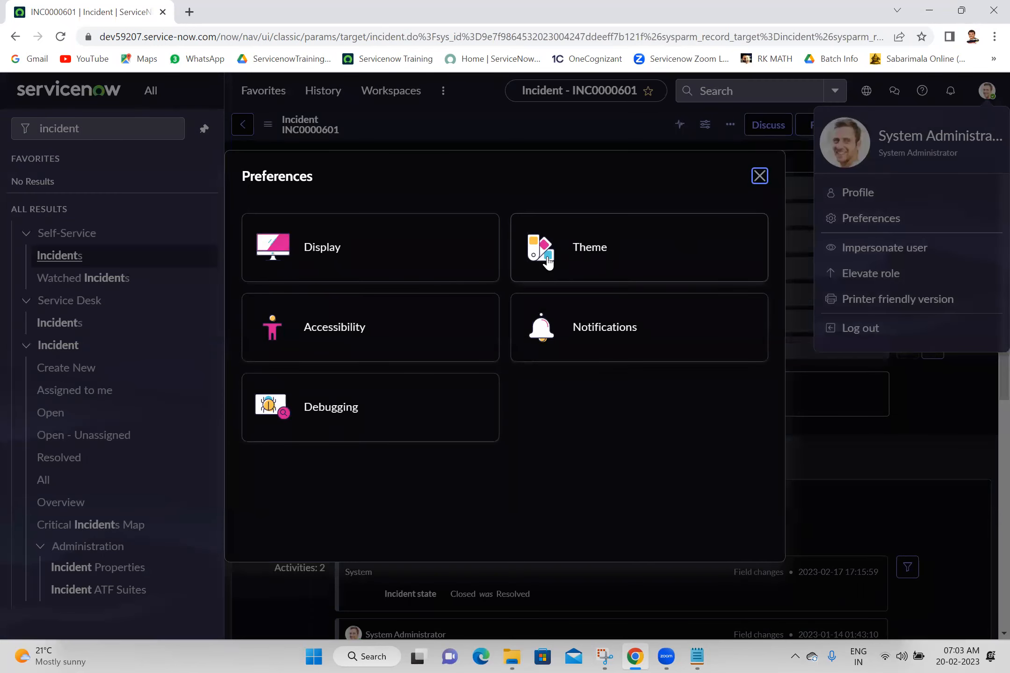
{"action": "left_click", "coordinate": [608, 248]}
{"action": "left_click", "coordinate": [383, 285]}
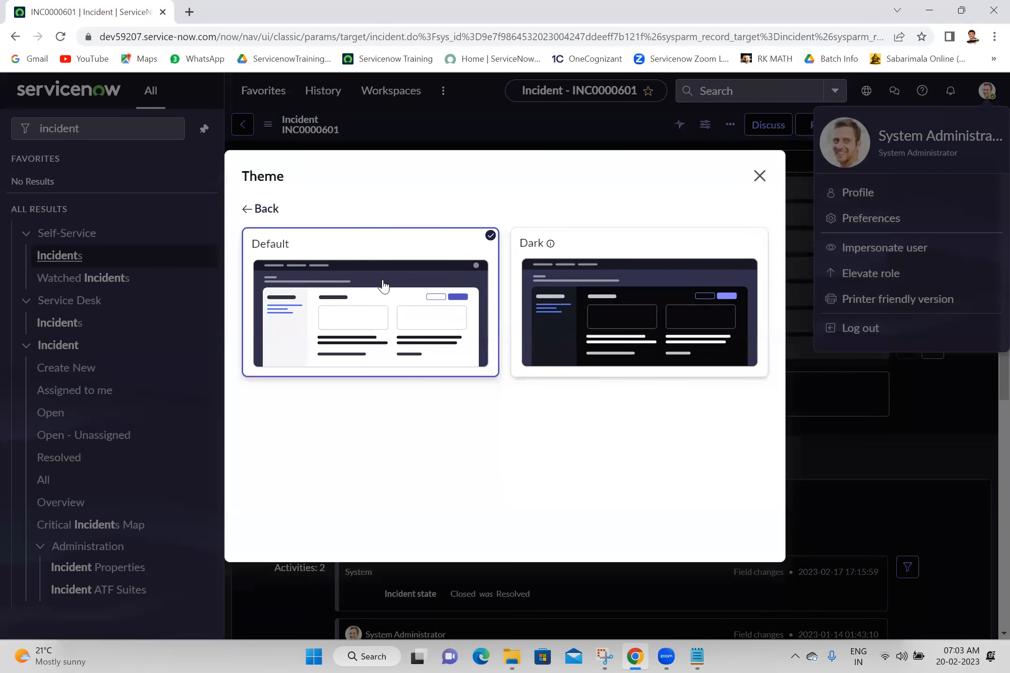
{"action": "left_click", "coordinate": [758, 177]}
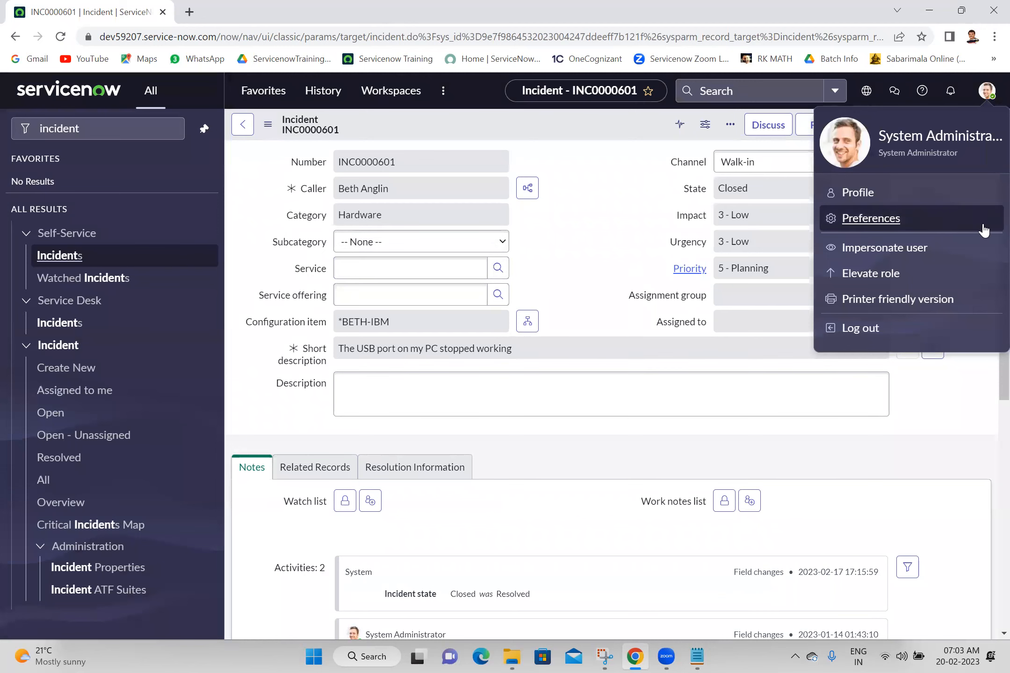
View the Display settings in the user preferences, then close the dialog and the user menu.
{"action": "left_click", "coordinate": [871, 218]}
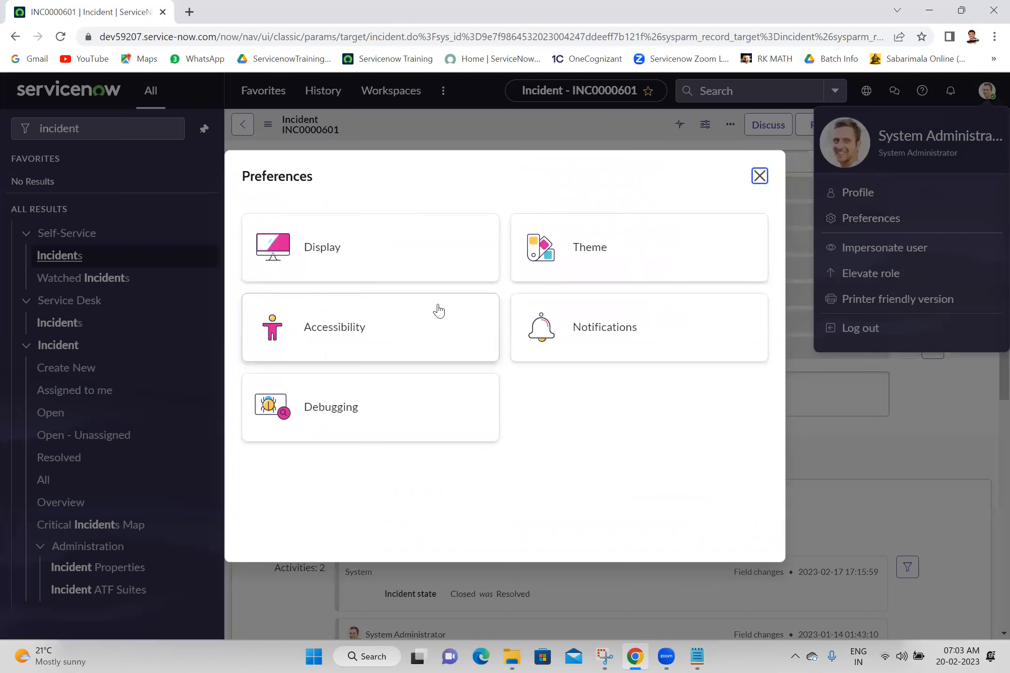
{"action": "left_click", "coordinate": [408, 267]}
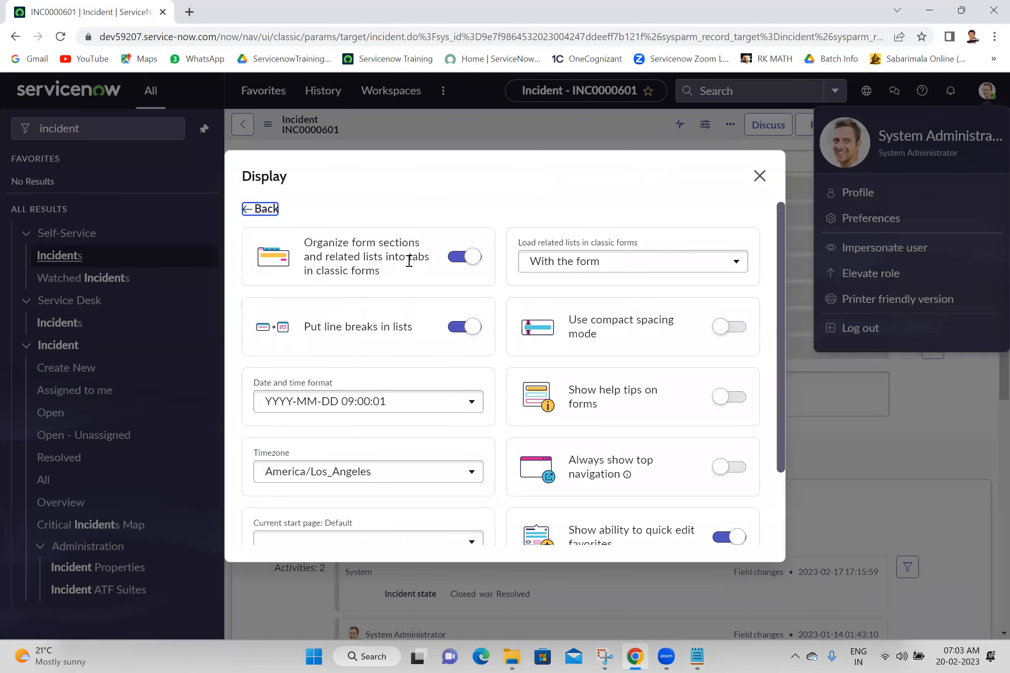
{"action": "left_click_drag", "start_coordinate": [779, 285], "coordinate": [786, 259]}
{"action": "left_click", "coordinate": [759, 177]}
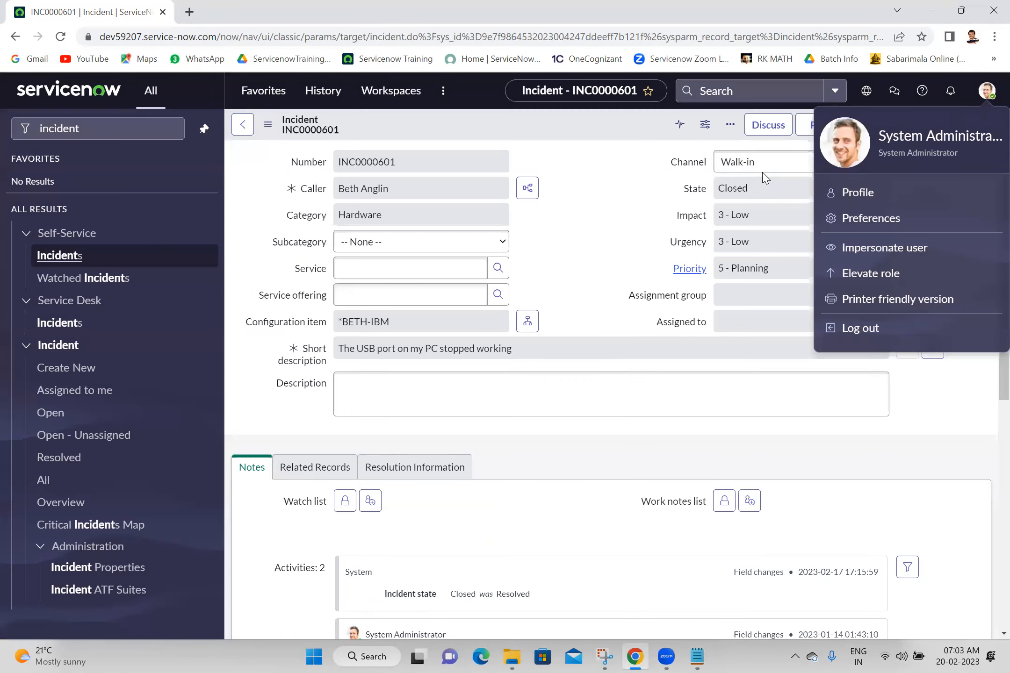
{"action": "left_click", "coordinate": [983, 93]}
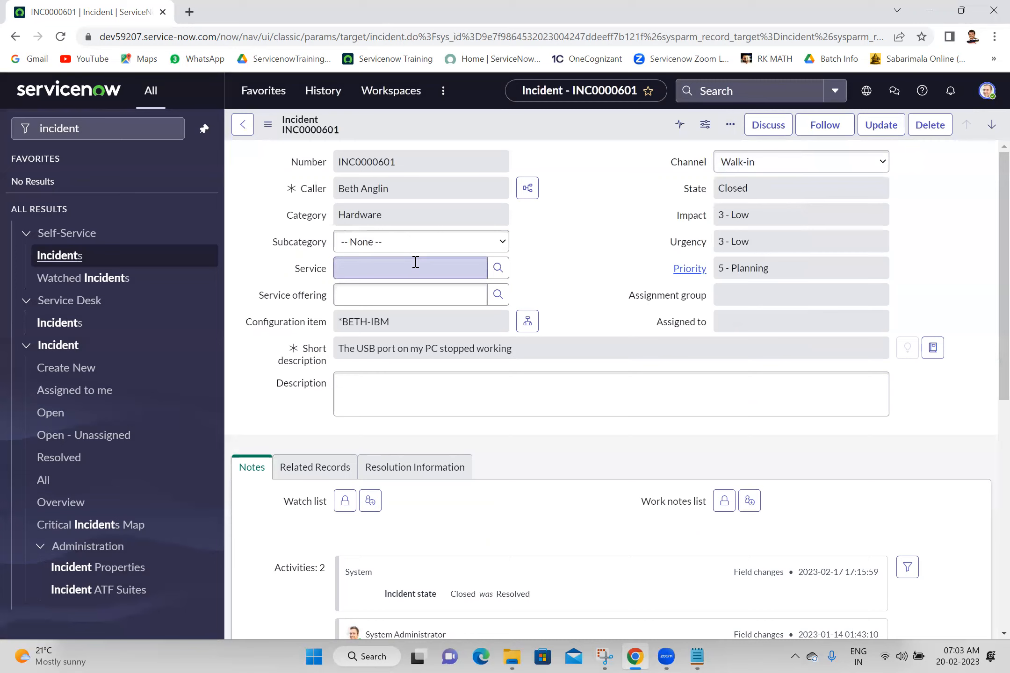
Examine the incident form's Notes, Related Records and Resolution Information tabs.
{"action": "scroll", "coordinate": [989, 327], "scroll_direction": "down", "scroll_amount": 3}
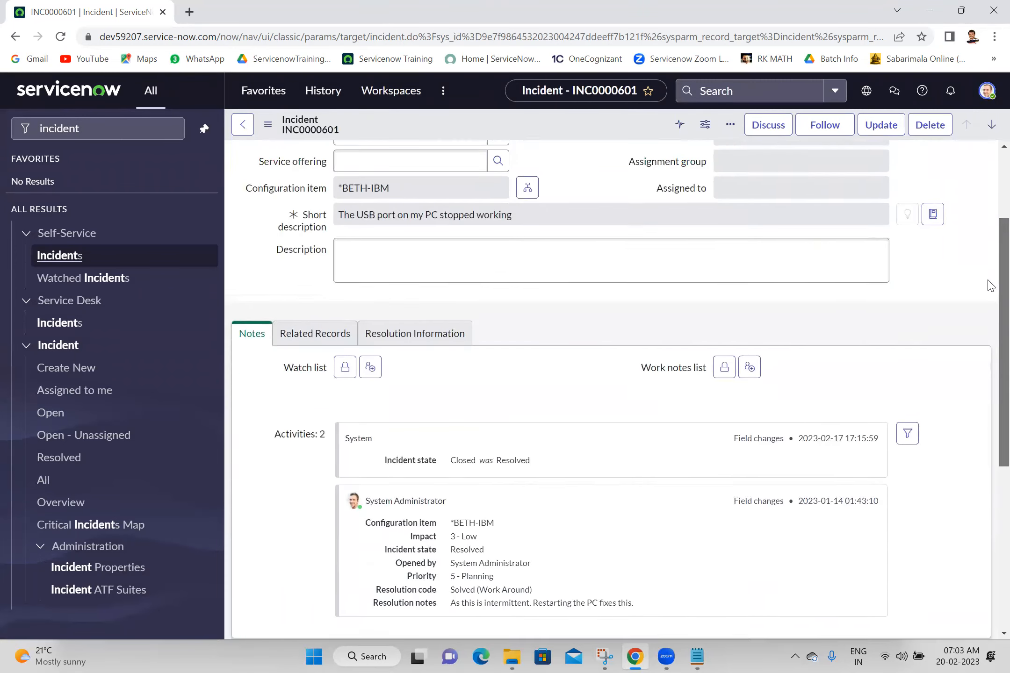
{"action": "scroll", "coordinate": [988, 285], "scroll_direction": "up", "scroll_amount": 3}
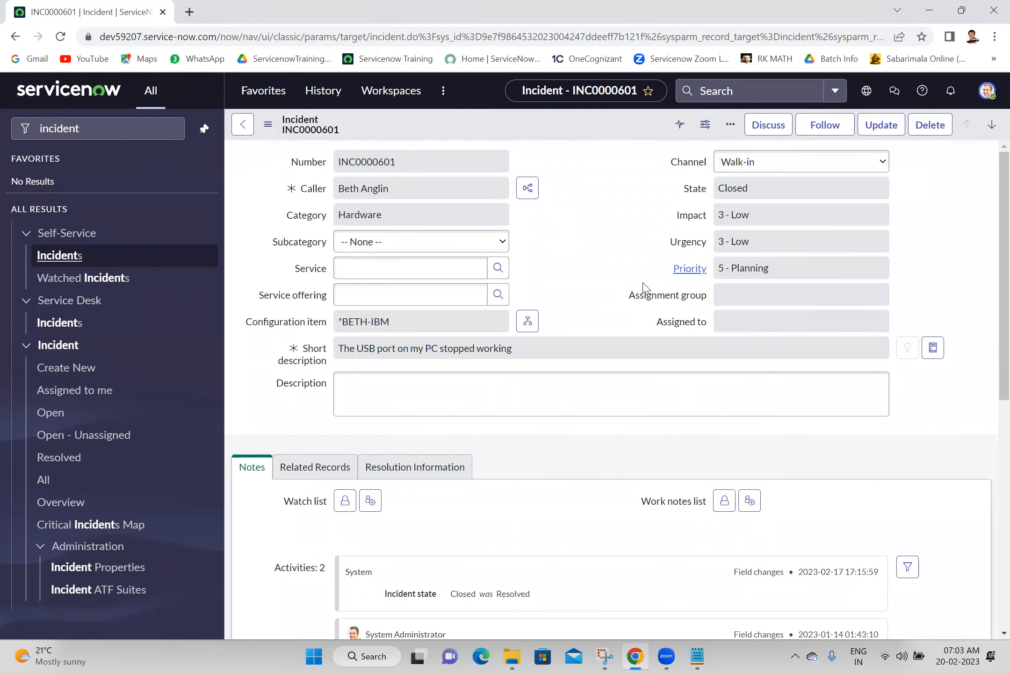
{"action": "scroll", "coordinate": [990, 355], "scroll_direction": "down", "scroll_amount": 4}
{"action": "scroll", "coordinate": [989, 410], "scroll_direction": "down", "scroll_amount": 1}
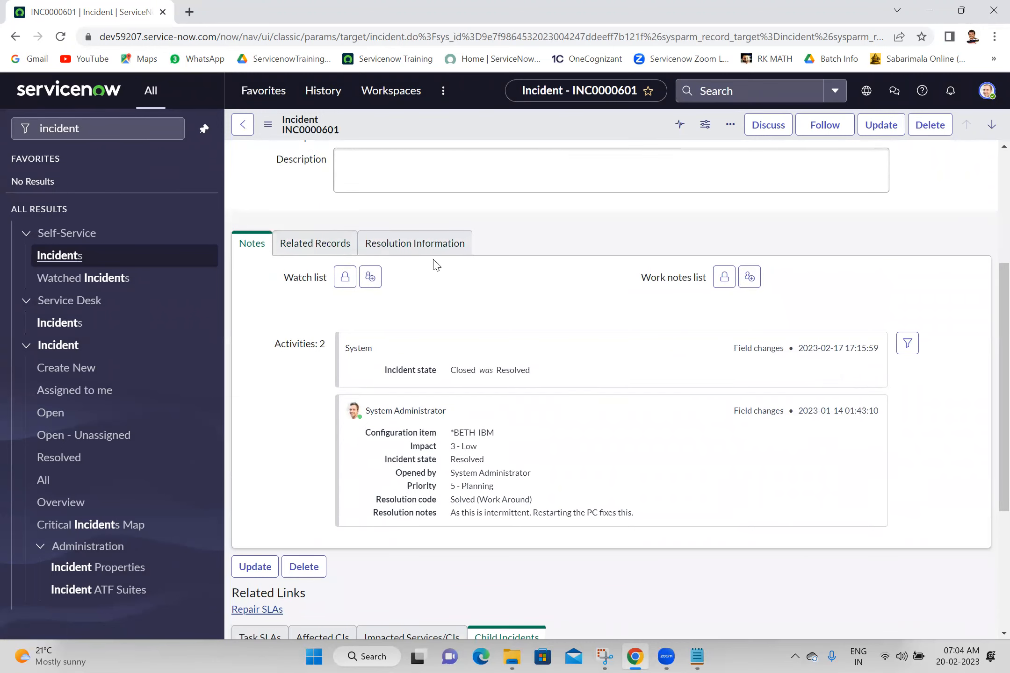
{"action": "left_click", "coordinate": [311, 245]}
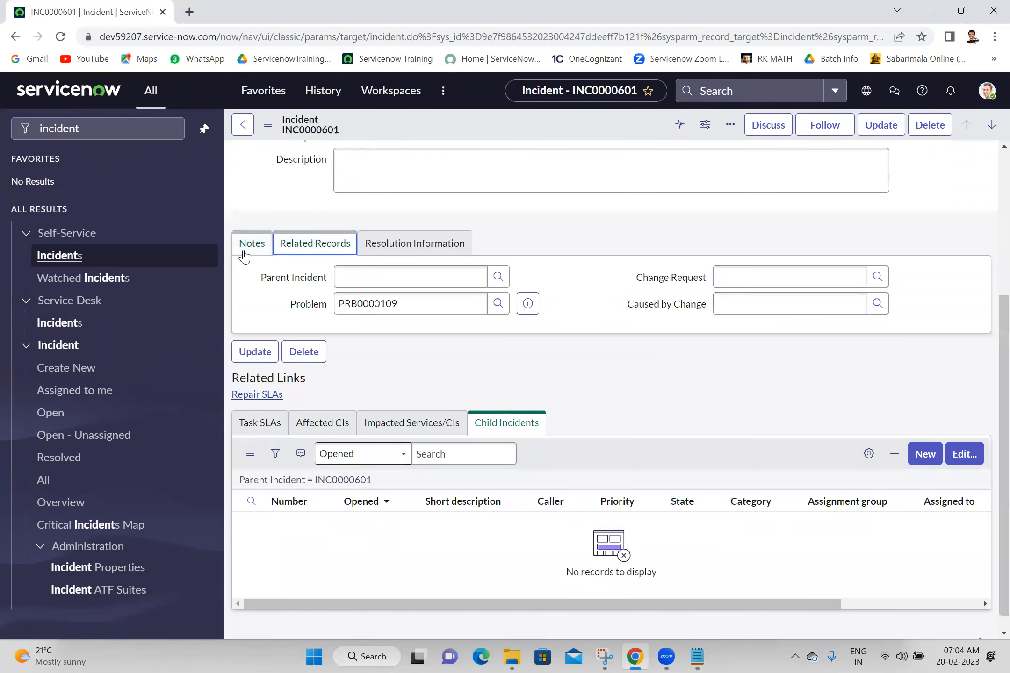
{"action": "left_click", "coordinate": [251, 246]}
{"action": "left_click", "coordinate": [328, 244]}
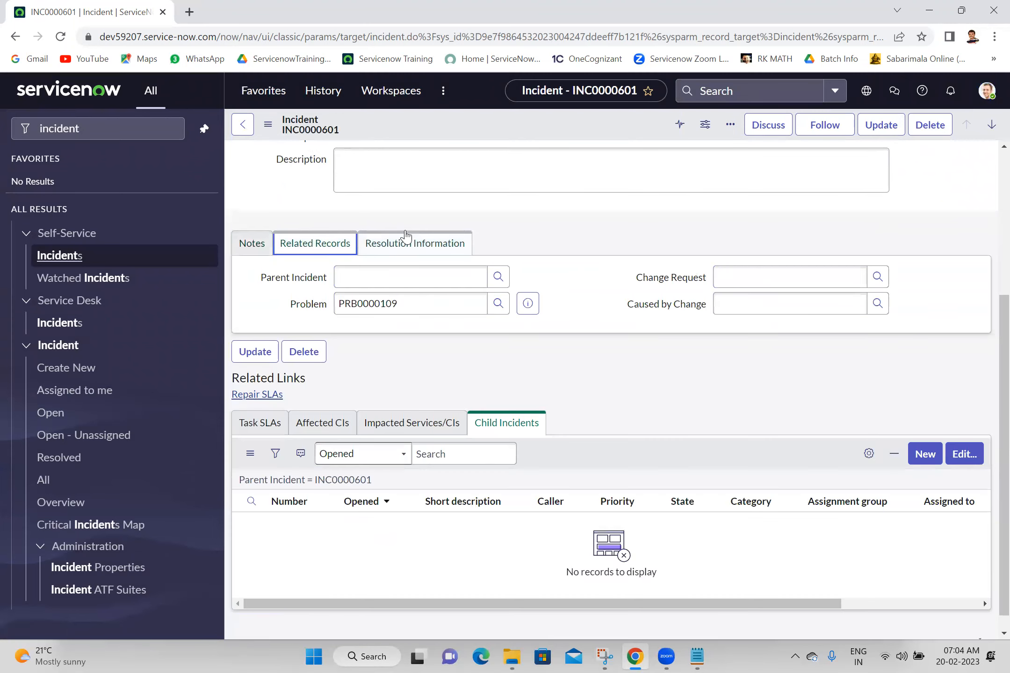
{"action": "left_click", "coordinate": [405, 236]}
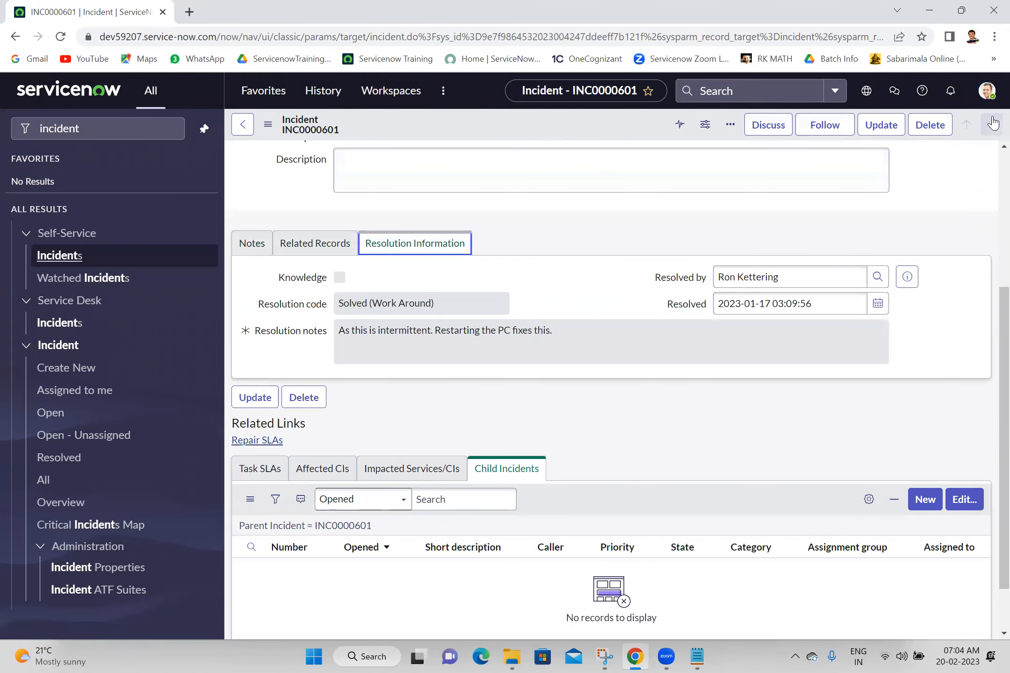
Turn off "Organize form sections and related lists into tabs in classic forms" in the Display preferences and close the dialog.
{"action": "left_click", "coordinate": [990, 101]}
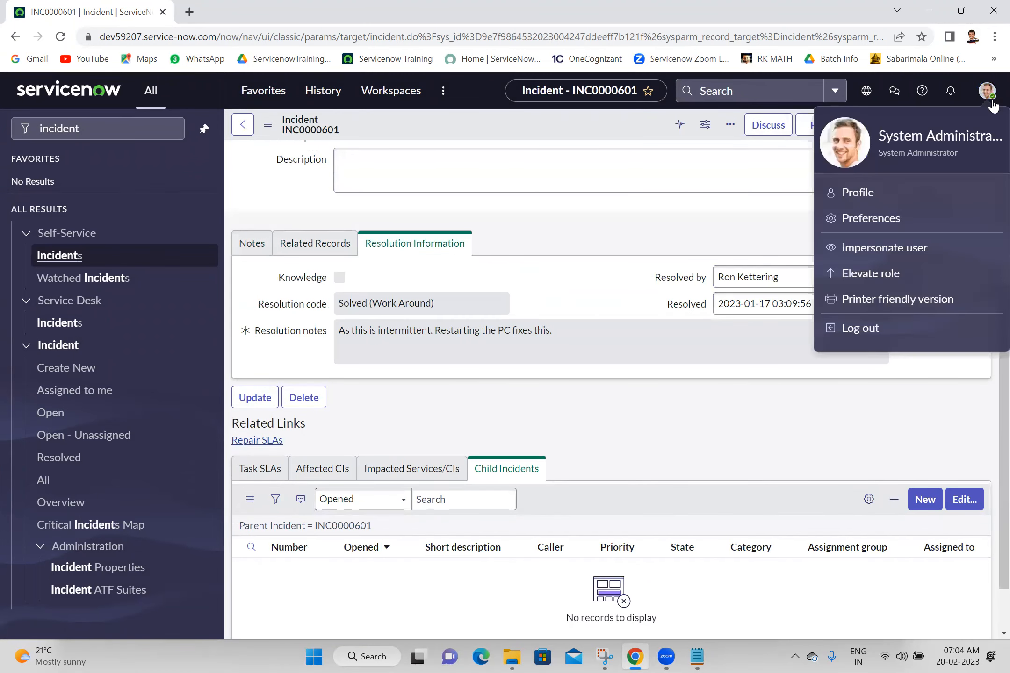
{"action": "left_click", "coordinate": [874, 220]}
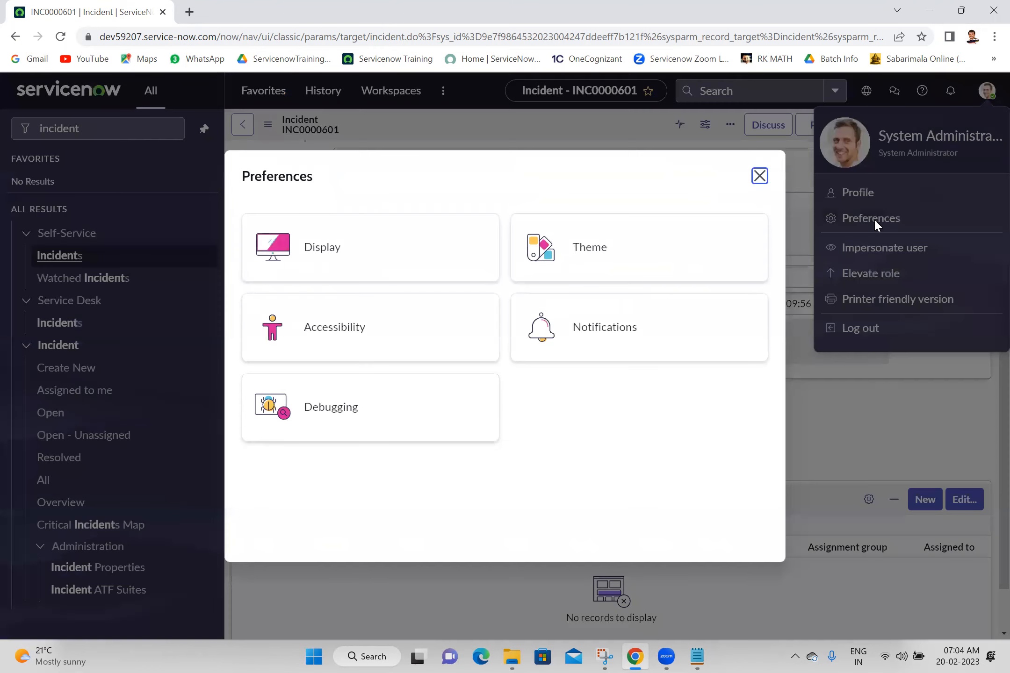
{"action": "left_click", "coordinate": [370, 268]}
{"action": "left_click", "coordinate": [464, 257]}
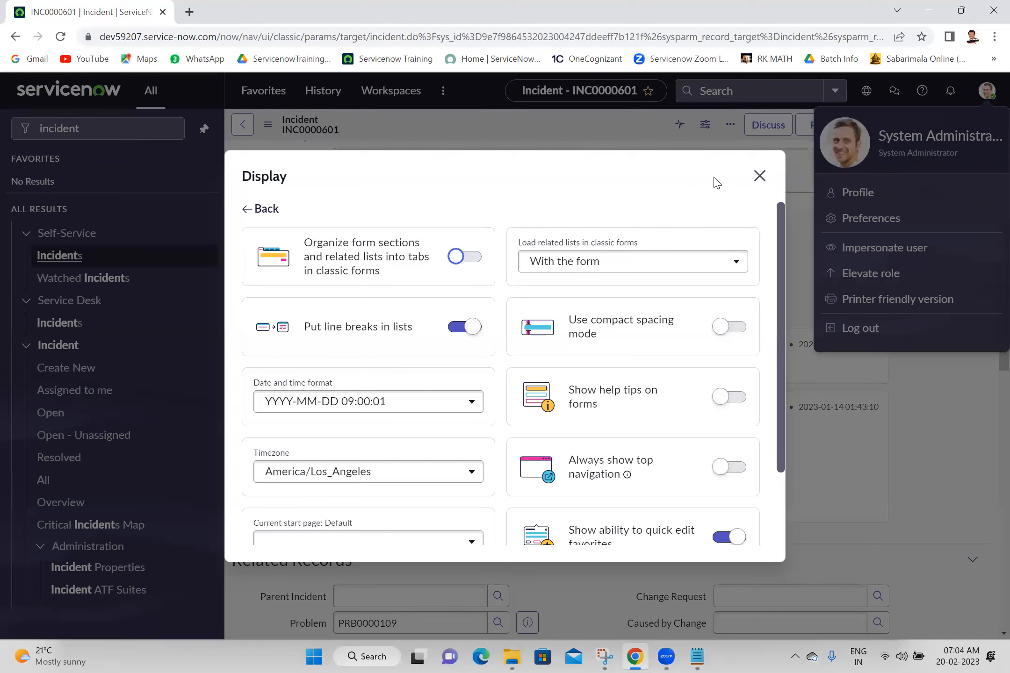
{"action": "left_click", "coordinate": [759, 176]}
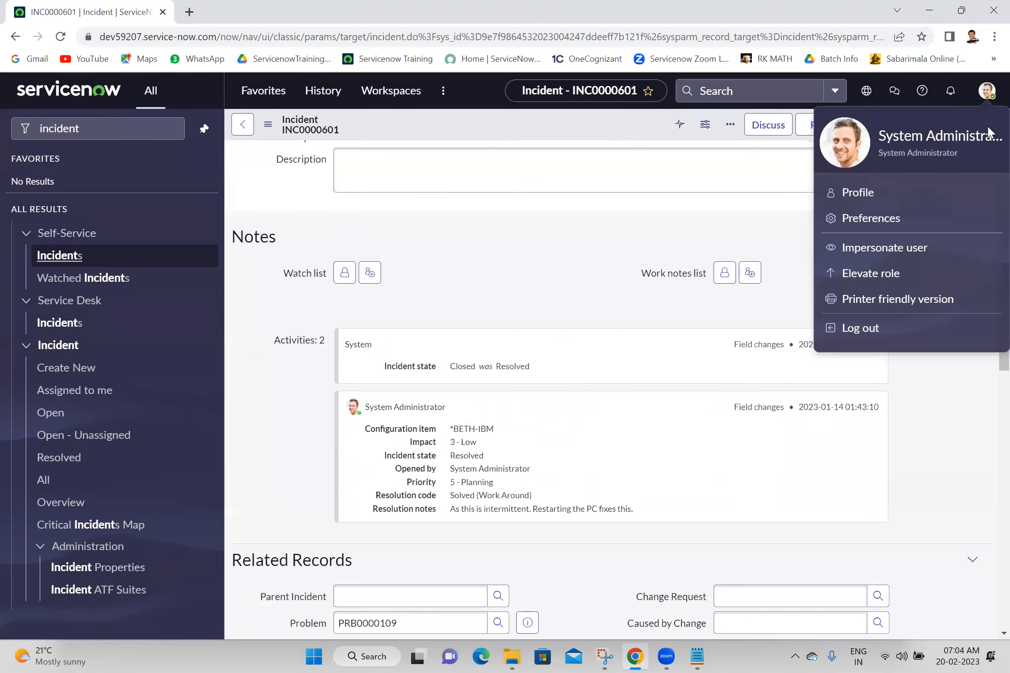
Look through the untabbed incident form and collapse its Notes, Related Records and Resolution Information sections.
{"action": "scroll", "coordinate": [986, 377], "scroll_direction": "down", "scroll_amount": 7}
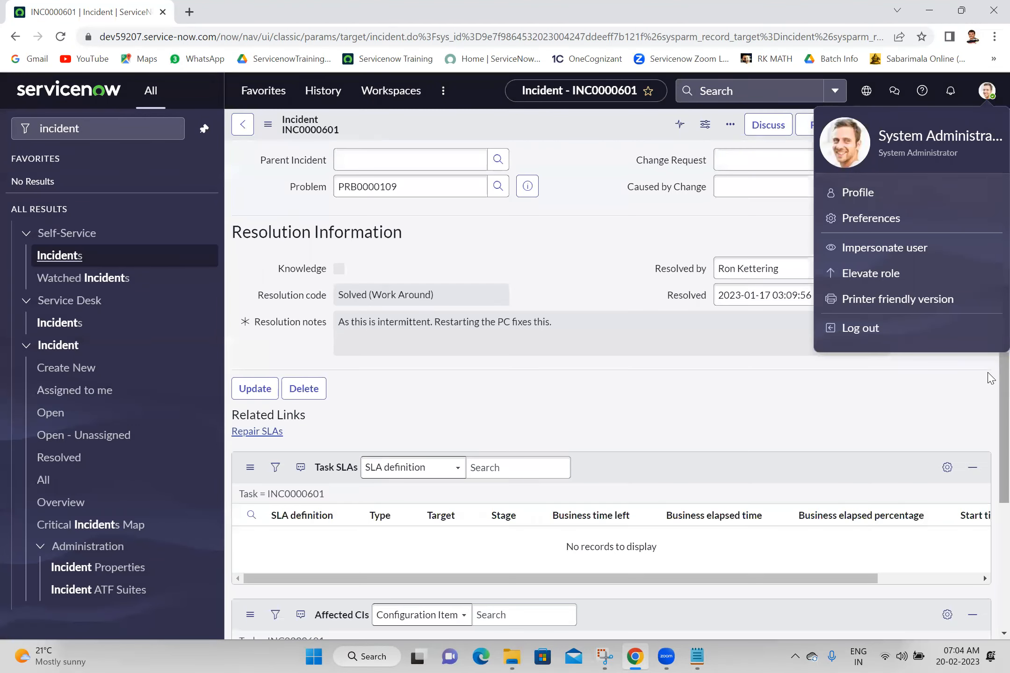
{"action": "scroll", "coordinate": [987, 376], "scroll_direction": "up", "scroll_amount": 10}
{"action": "scroll", "coordinate": [986, 189], "scroll_direction": "up", "scroll_amount": 1}
{"action": "scroll", "coordinate": [986, 198], "scroll_direction": "down", "scroll_amount": 2}
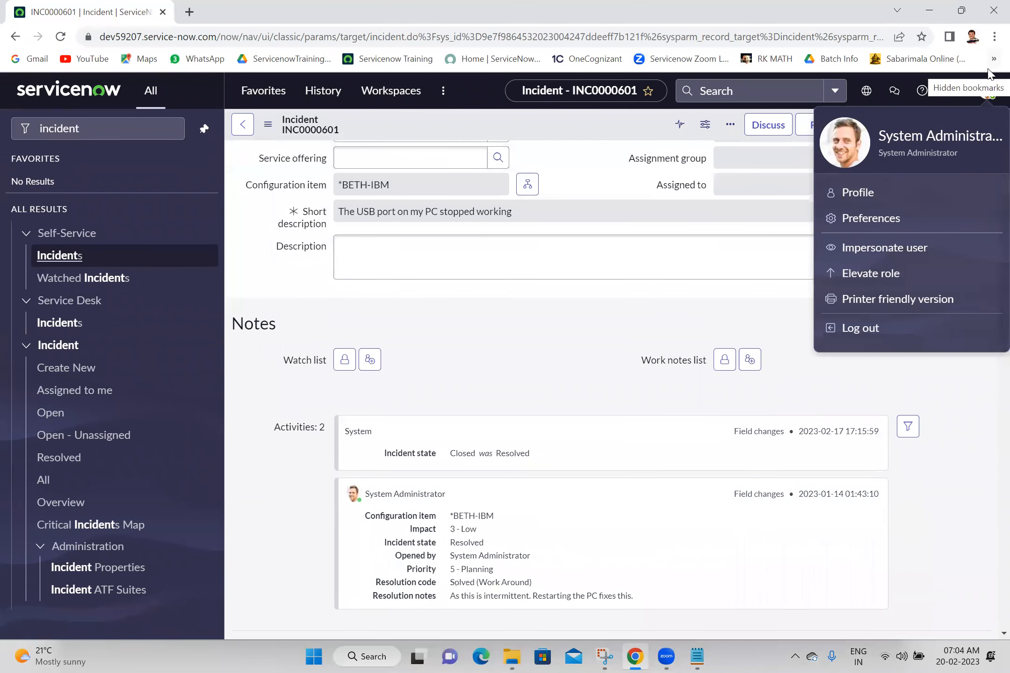
{"action": "left_click", "coordinate": [989, 94]}
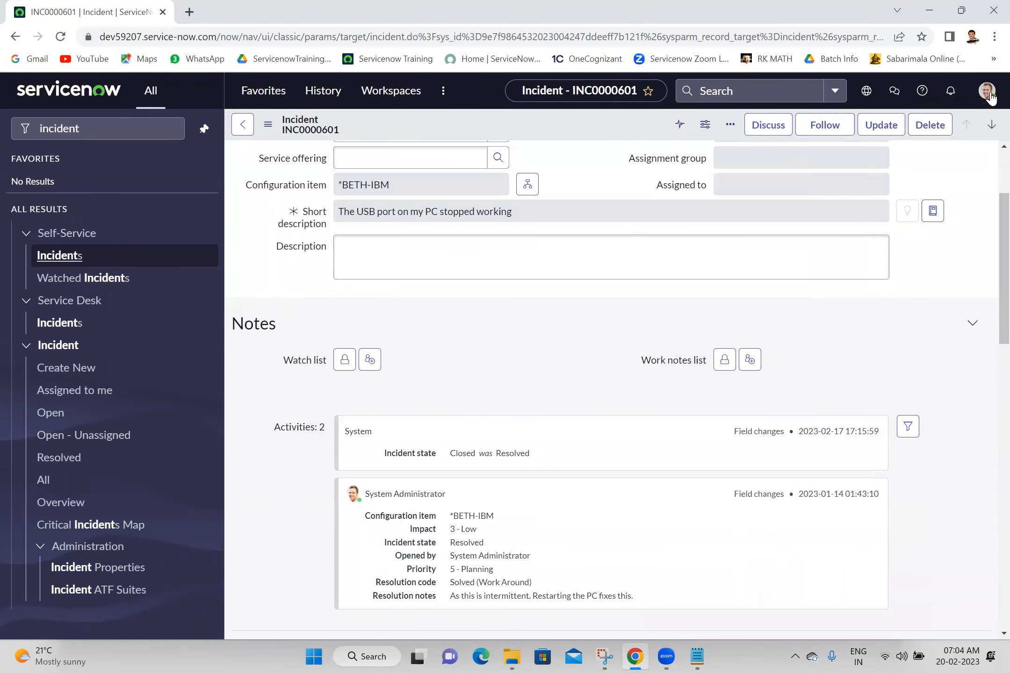
{"action": "left_click", "coordinate": [972, 323]}
{"action": "left_click", "coordinate": [972, 355]}
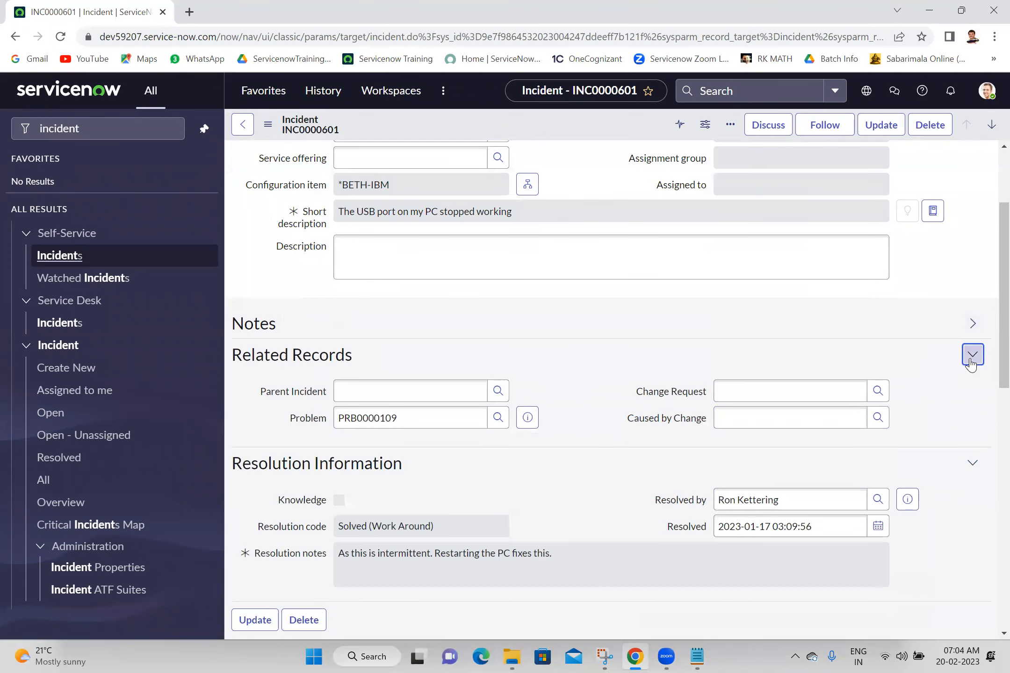
{"action": "left_click", "coordinate": [970, 386]}
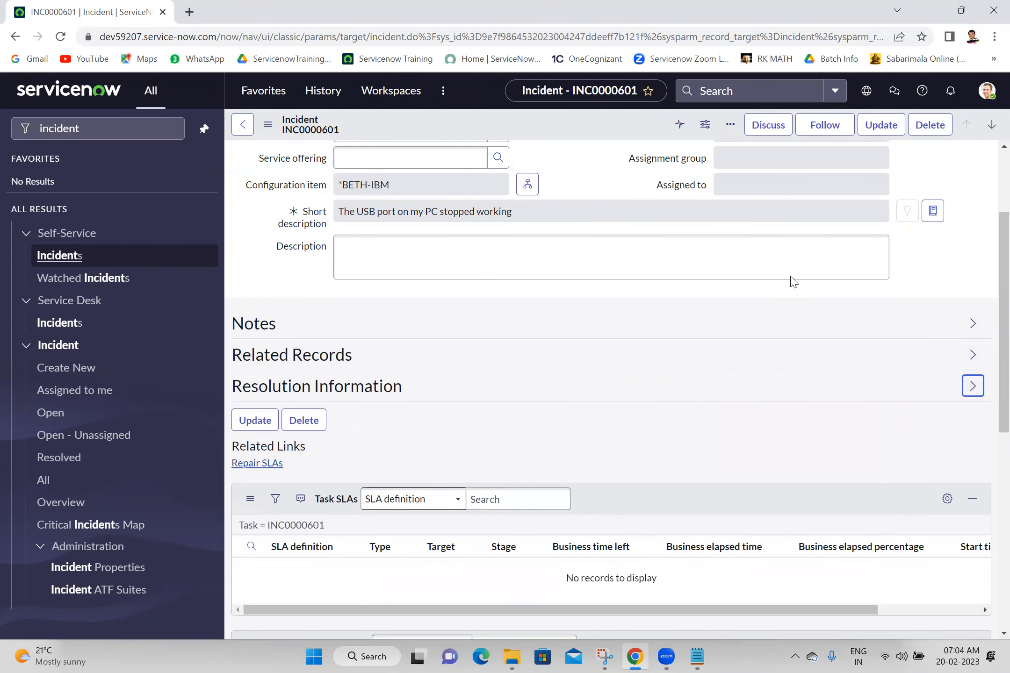
Turn "Organize form sections and related lists into tabs in classic forms" back on in the Display preferences and close the dialog.
{"action": "left_click", "coordinate": [986, 90]}
{"action": "left_click", "coordinate": [859, 224]}
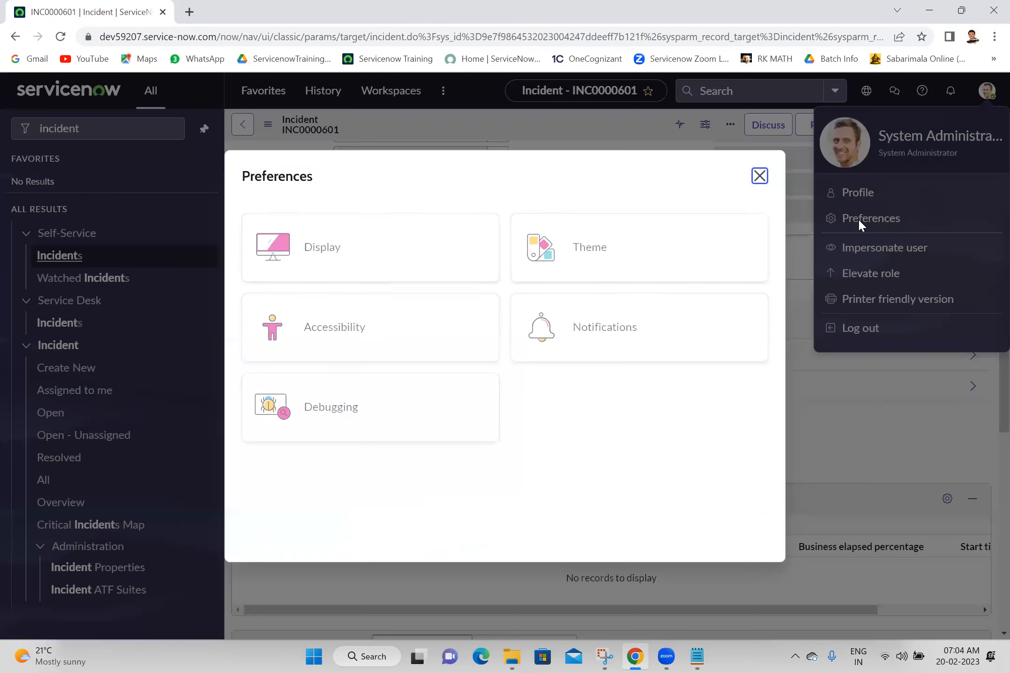
{"action": "left_click", "coordinate": [390, 238]}
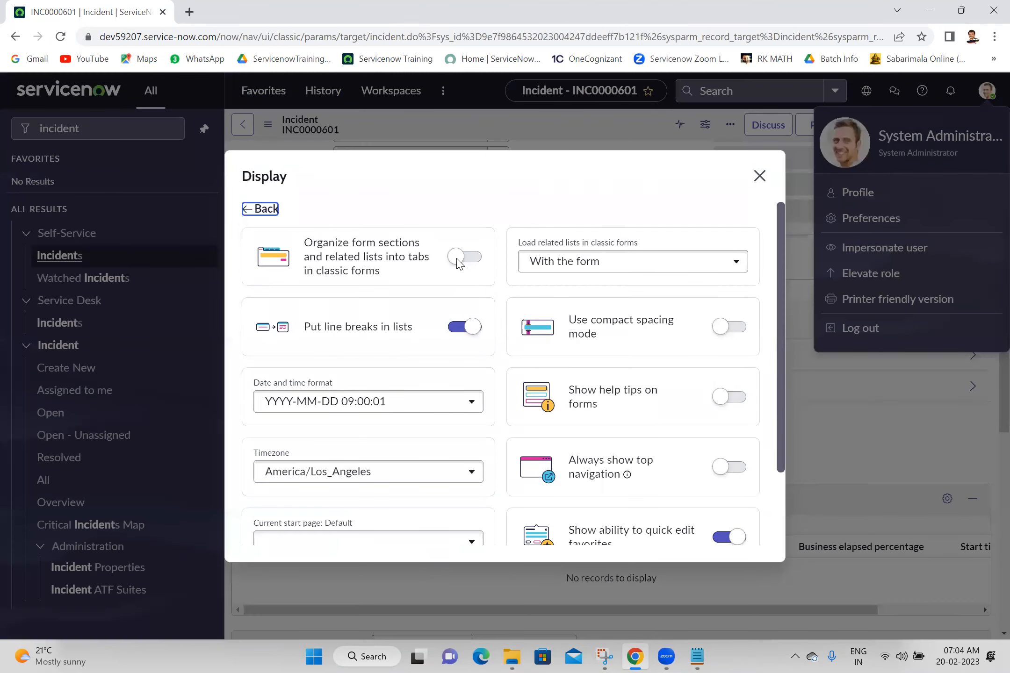
{"action": "left_click", "coordinate": [475, 265]}
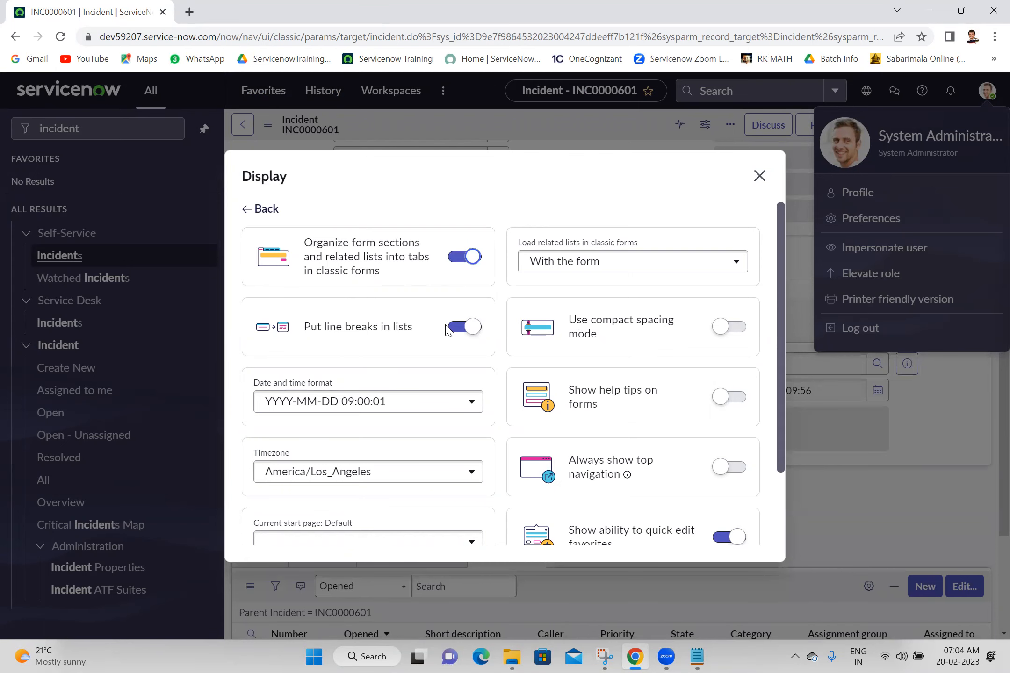
{"action": "left_click", "coordinate": [759, 176]}
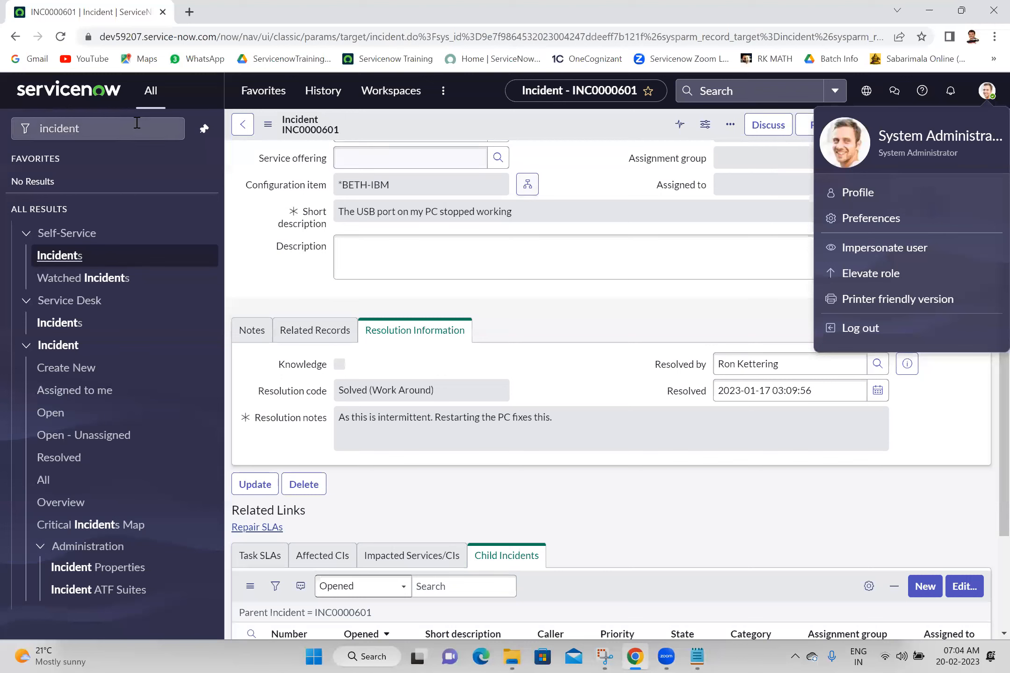
Open the list of all incidents and turn off "Put line breaks in lists" in the Display preferences, closing the dialog.
{"action": "left_click", "coordinate": [45, 483]}
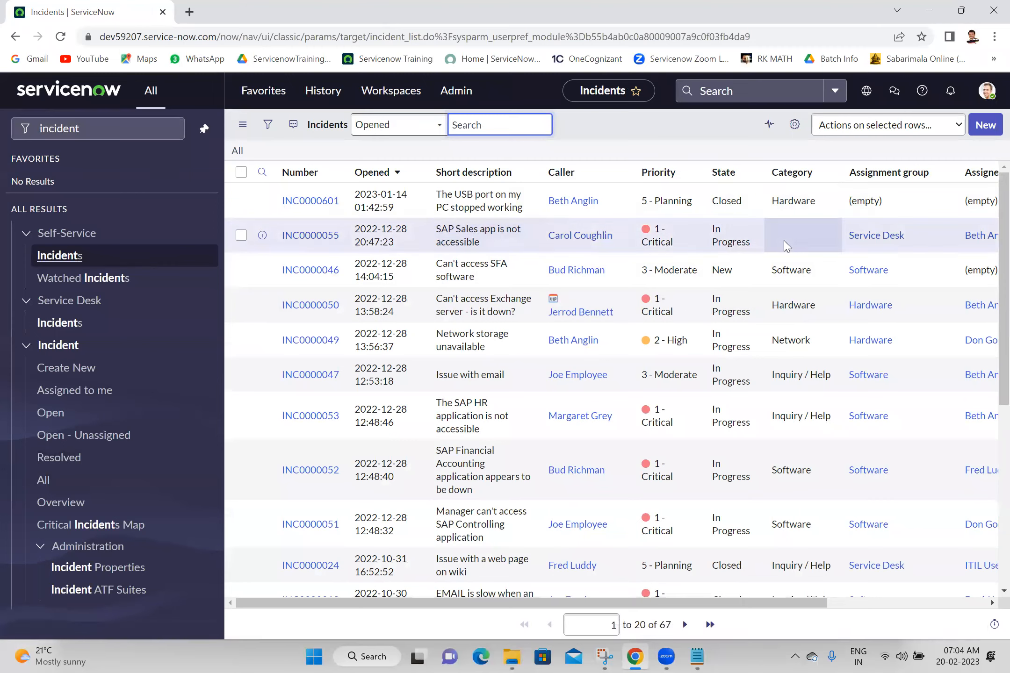
{"action": "left_click", "coordinate": [985, 93]}
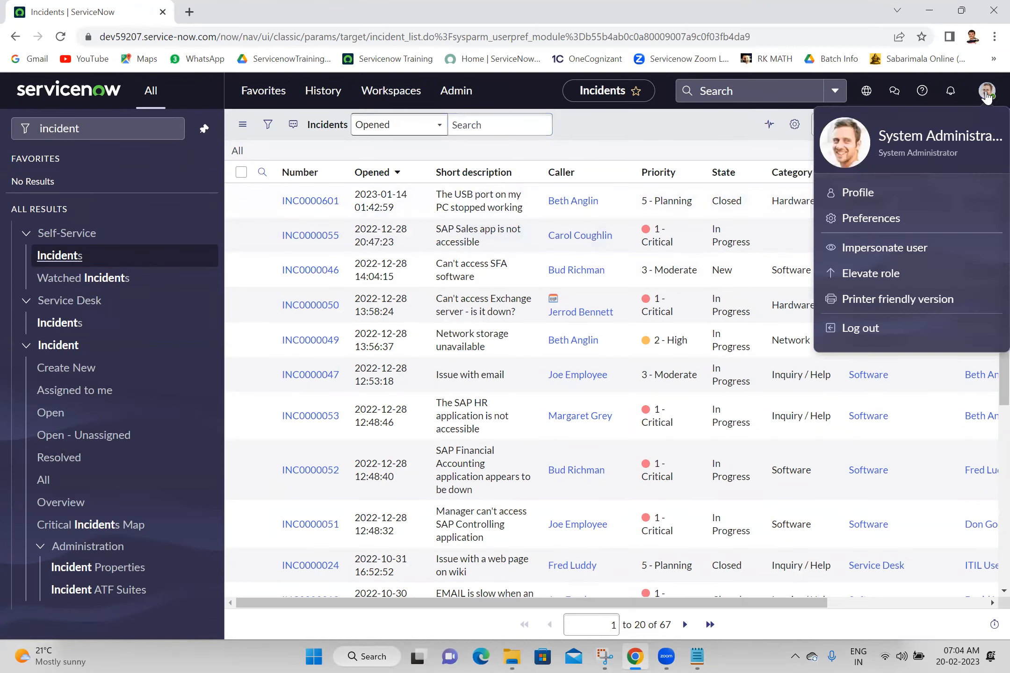
{"action": "left_click", "coordinate": [859, 225]}
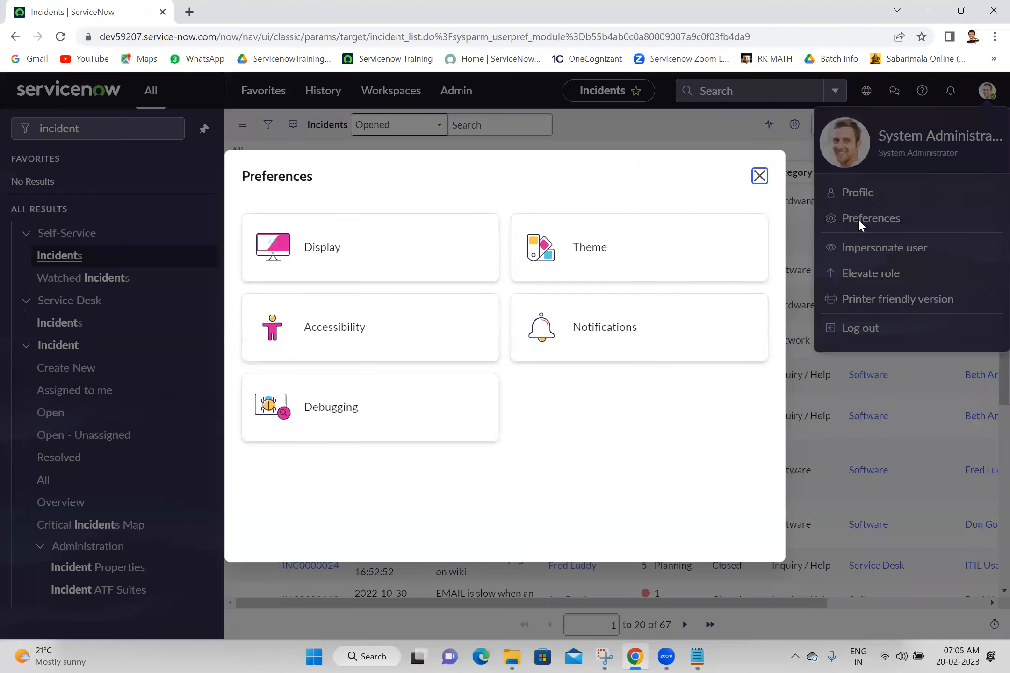
{"action": "left_click", "coordinate": [349, 225]}
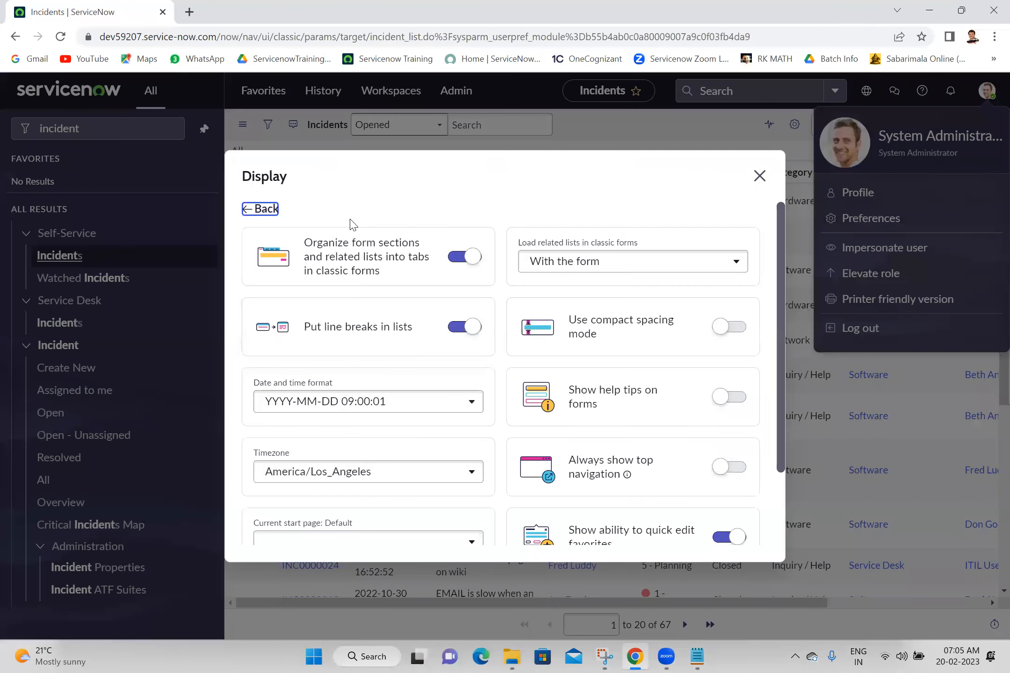
{"action": "left_click", "coordinate": [454, 327]}
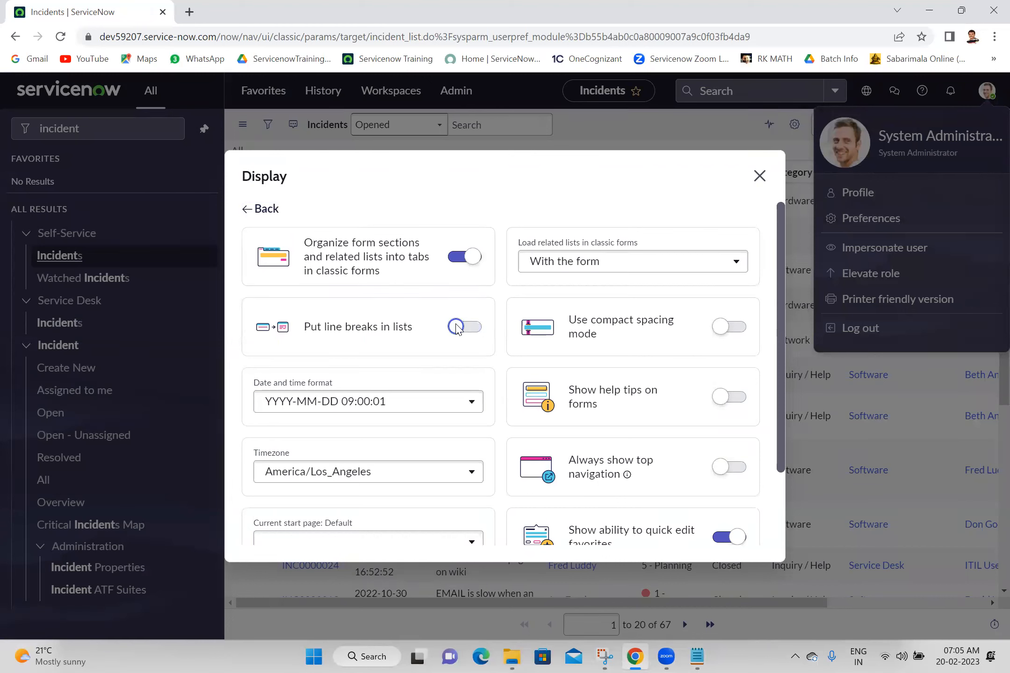
{"action": "left_click", "coordinate": [759, 175]}
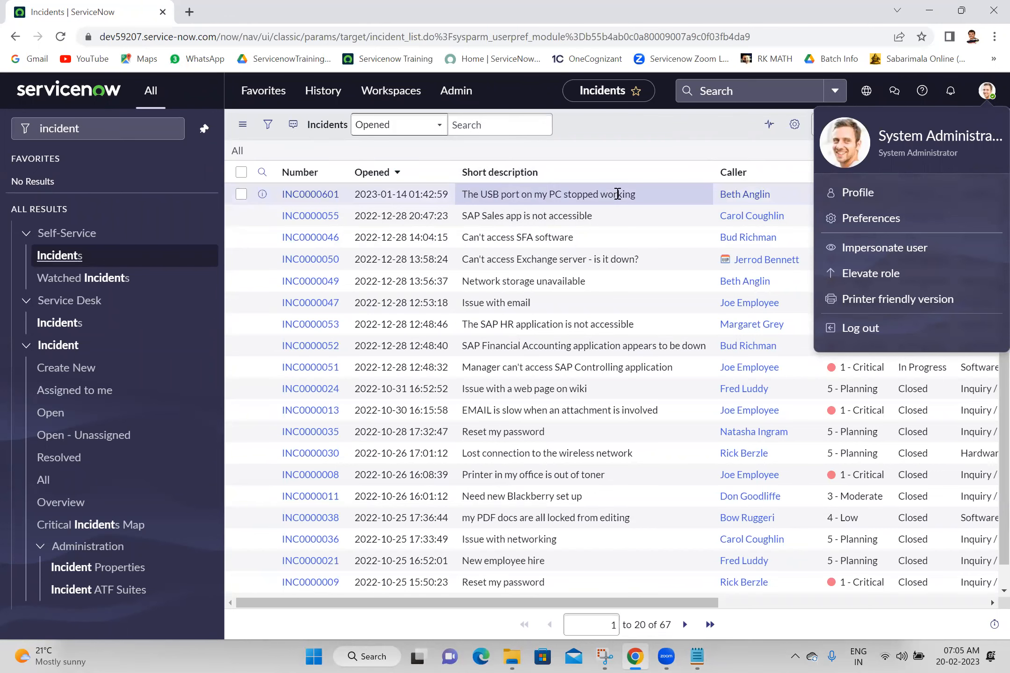
Turn "Put line breaks in lists" back on in the Display preferences and close the dialog.
{"action": "left_click", "coordinate": [861, 224]}
{"action": "left_click", "coordinate": [367, 247]}
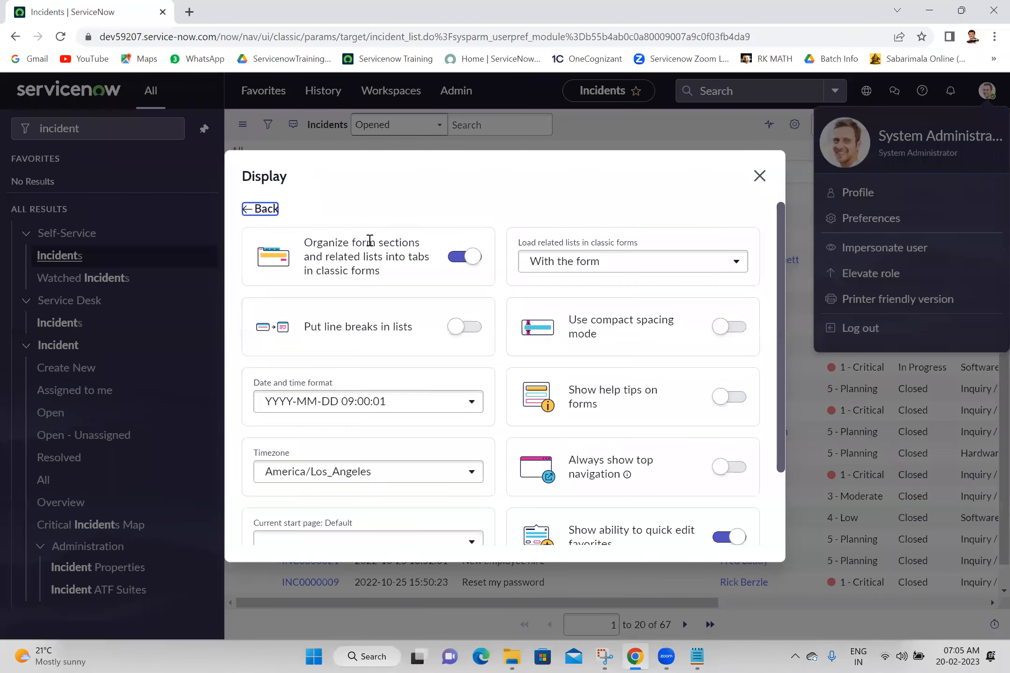
{"action": "left_click", "coordinate": [472, 327]}
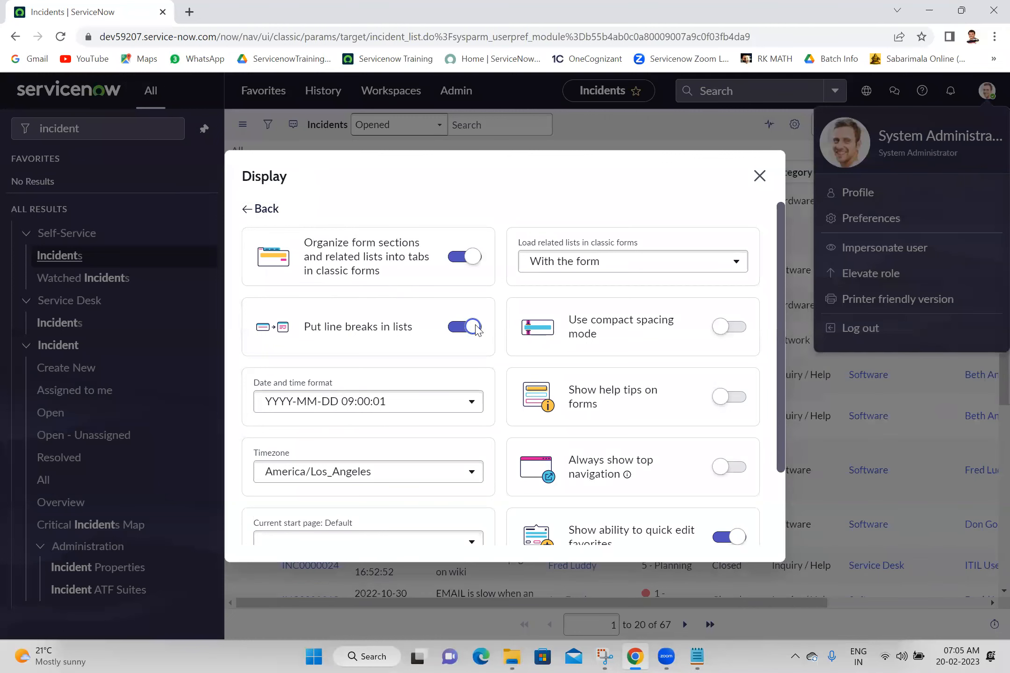
{"action": "left_click", "coordinate": [760, 178]}
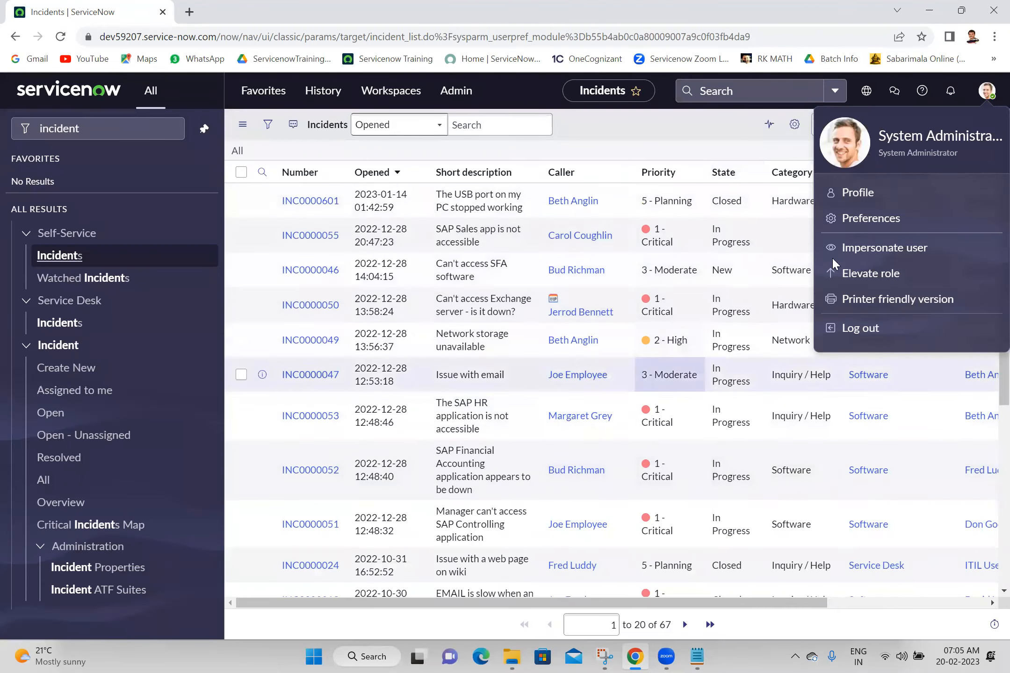
View the available date and time formats in the Display preferences and close the dialog without choosing another one.
{"action": "left_click", "coordinate": [870, 218]}
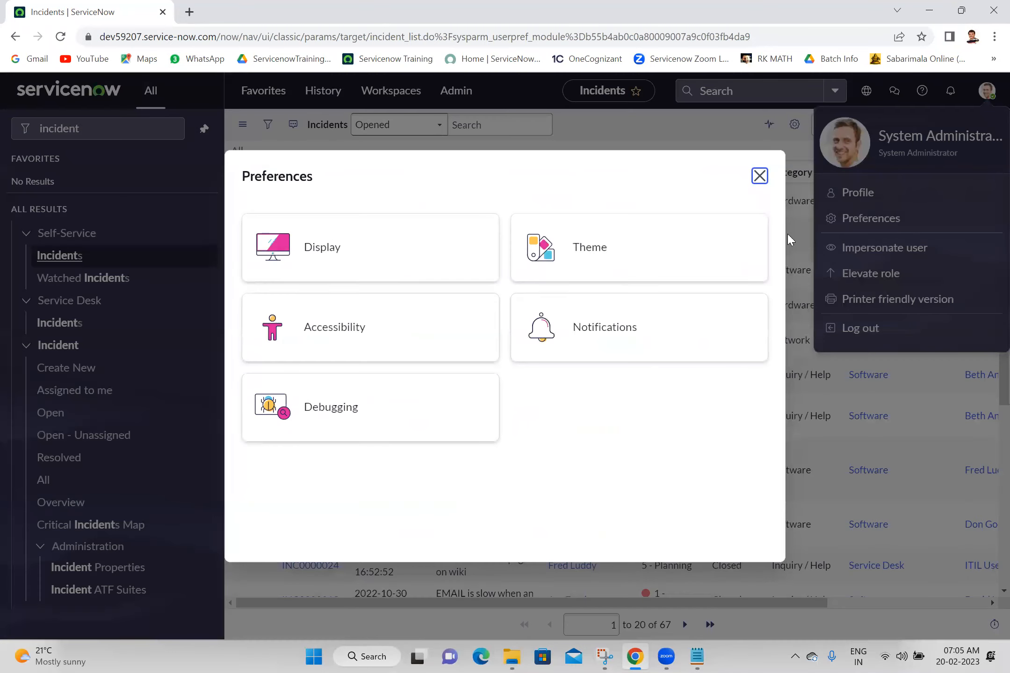
{"action": "left_click", "coordinate": [381, 262]}
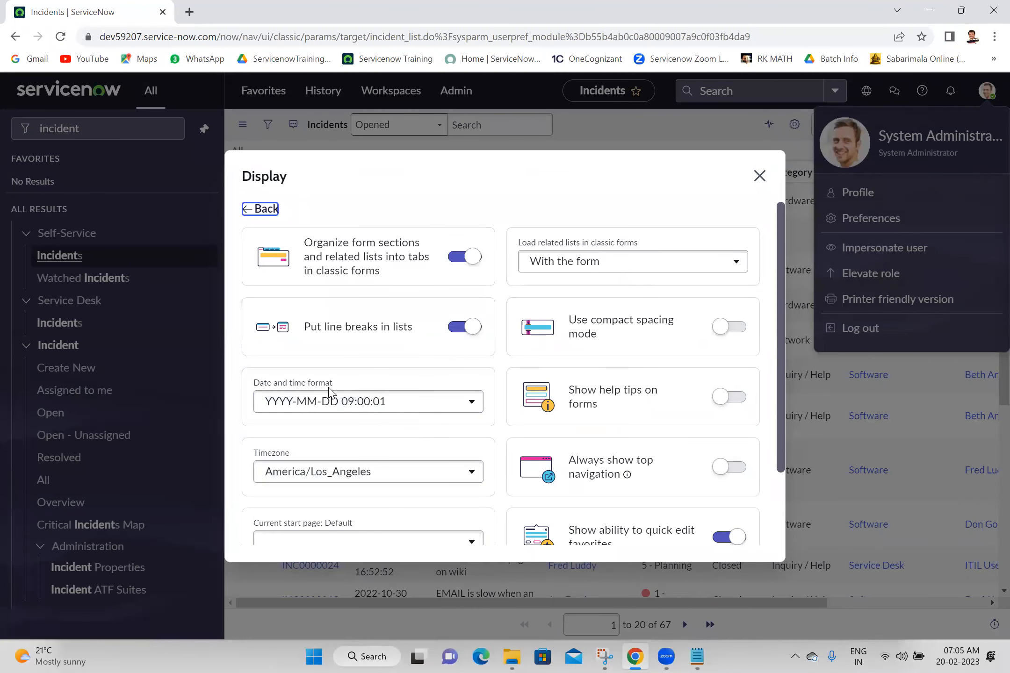
{"action": "left_click", "coordinate": [320, 405]}
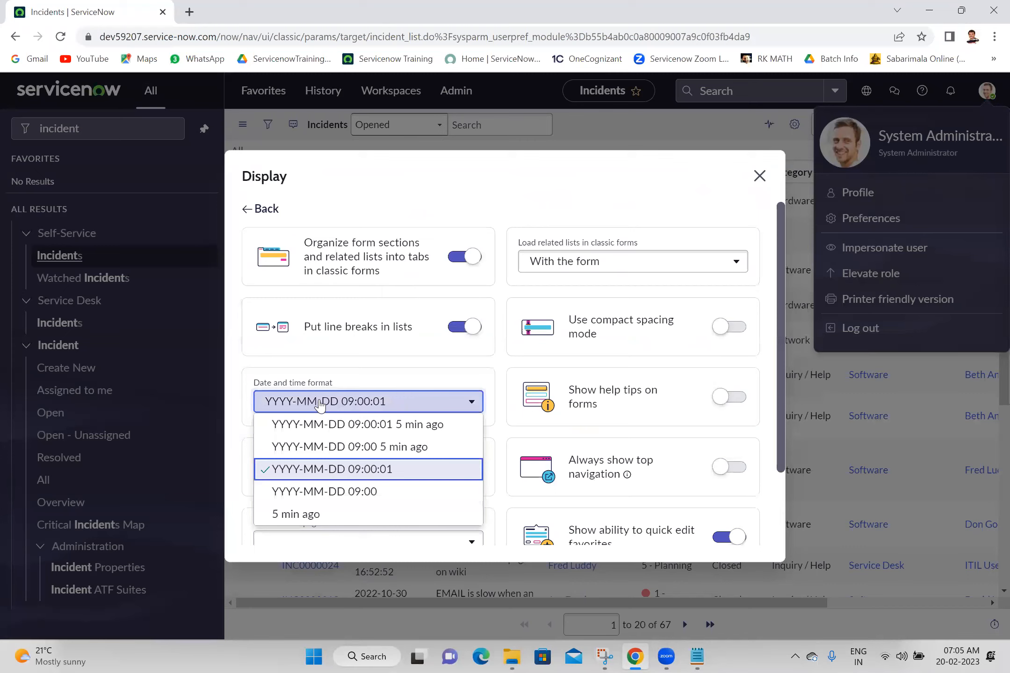
{"action": "left_click", "coordinate": [320, 405]}
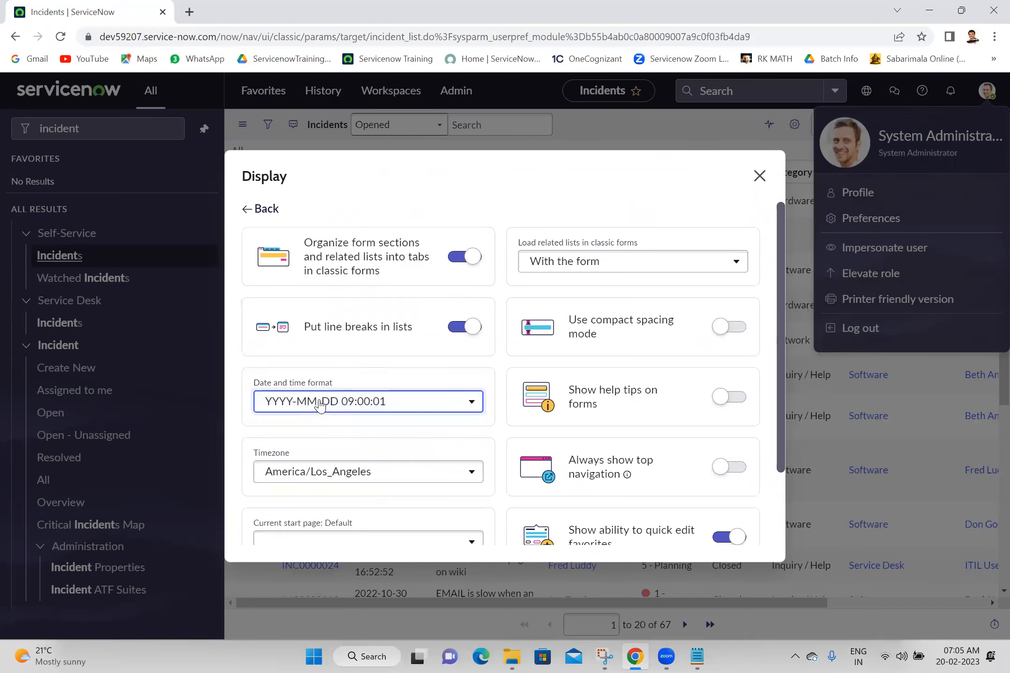
{"action": "left_click", "coordinate": [320, 405]}
{"action": "left_click", "coordinate": [320, 405]}
{"action": "left_click", "coordinate": [759, 176]}
Look through the timezone choices in the Display preferences, and close the dialog and the user menu without changing the timezone.
{"action": "left_click", "coordinate": [872, 218]}
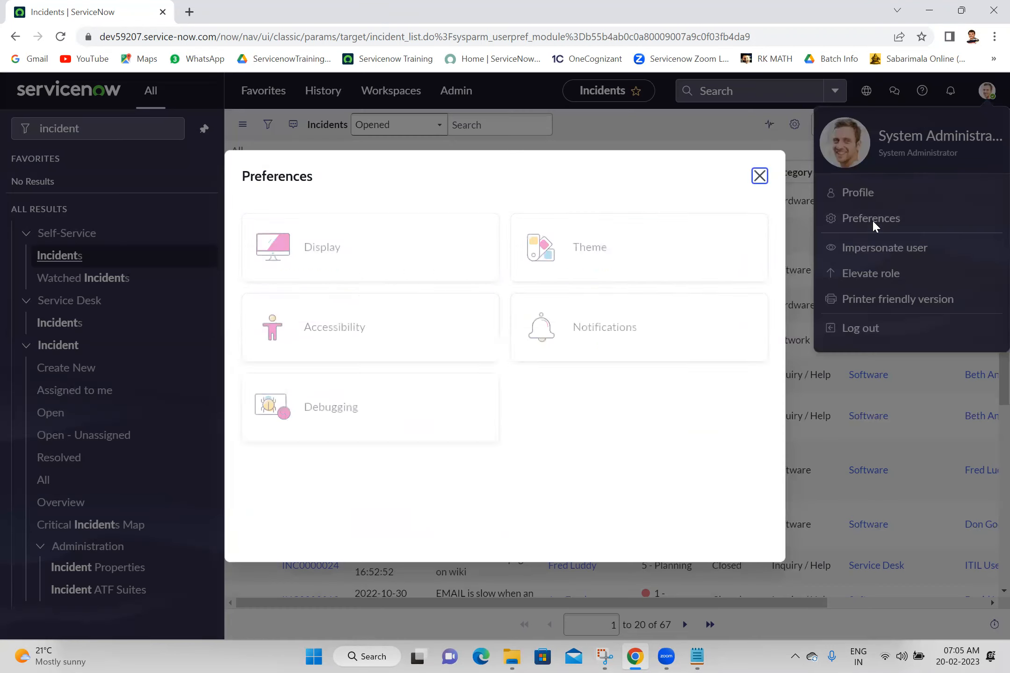
{"action": "left_click", "coordinate": [405, 237]}
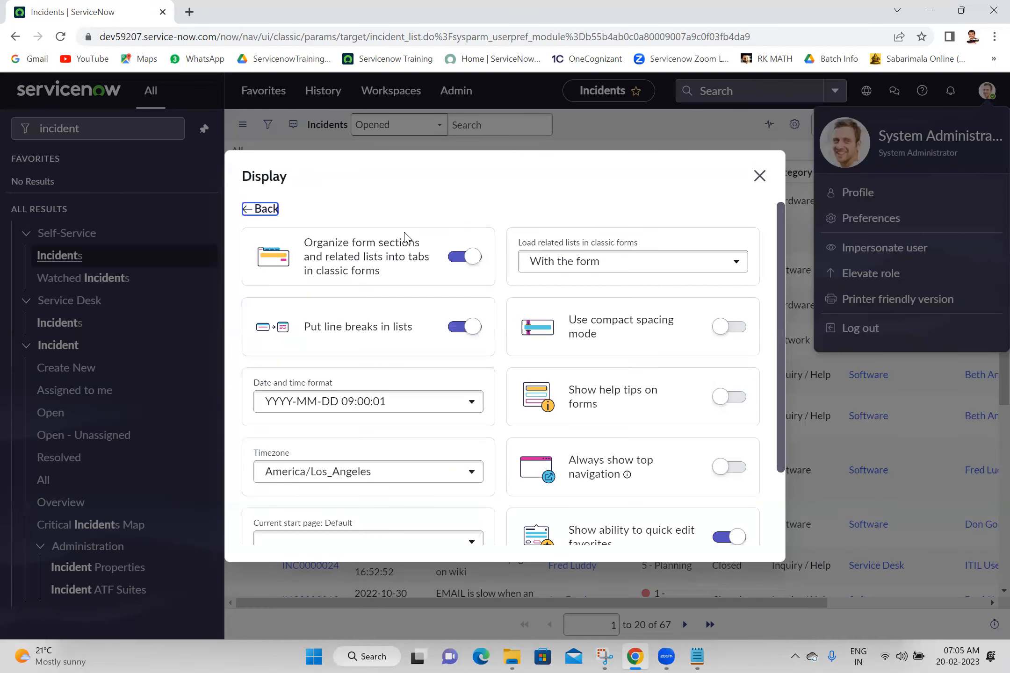
{"action": "left_click", "coordinate": [372, 473]}
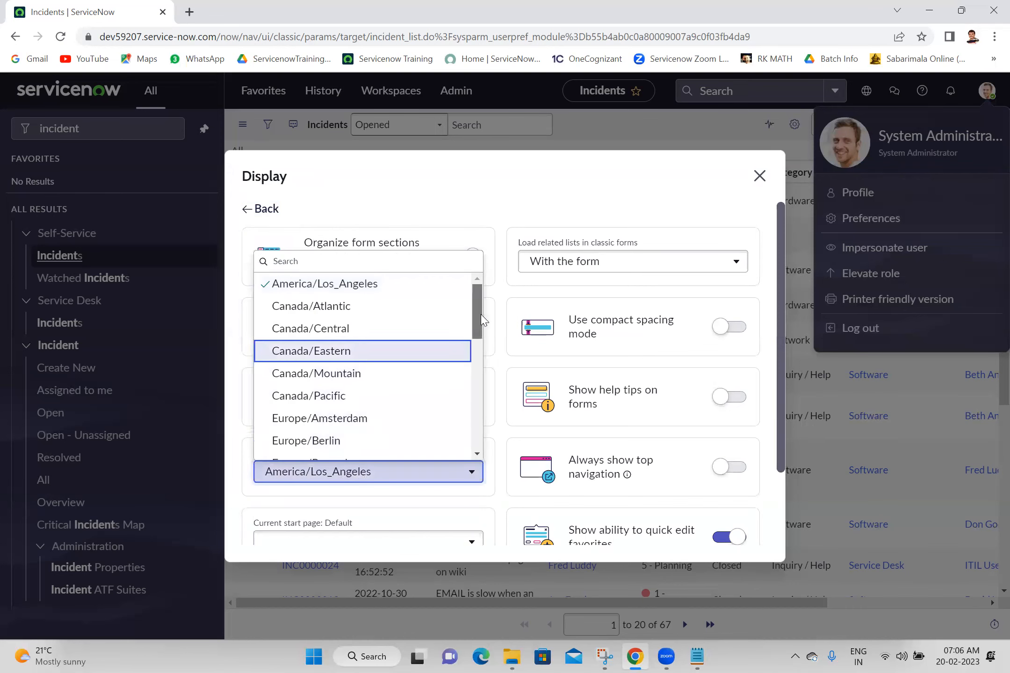
{"action": "scroll", "coordinate": [480, 318], "scroll_direction": "down", "scroll_amount": 10}
{"action": "scroll", "coordinate": [491, 354], "scroll_direction": "up", "scroll_amount": 8}
{"action": "scroll", "coordinate": [476, 394], "scroll_direction": "down", "scroll_amount": 5}
{"action": "scroll", "coordinate": [477, 328], "scroll_direction": "up", "scroll_amount": 8}
{"action": "scroll", "coordinate": [462, 428], "scroll_direction": "down", "scroll_amount": 8}
{"action": "scroll", "coordinate": [467, 426], "scroll_direction": "up", "scroll_amount": 8}
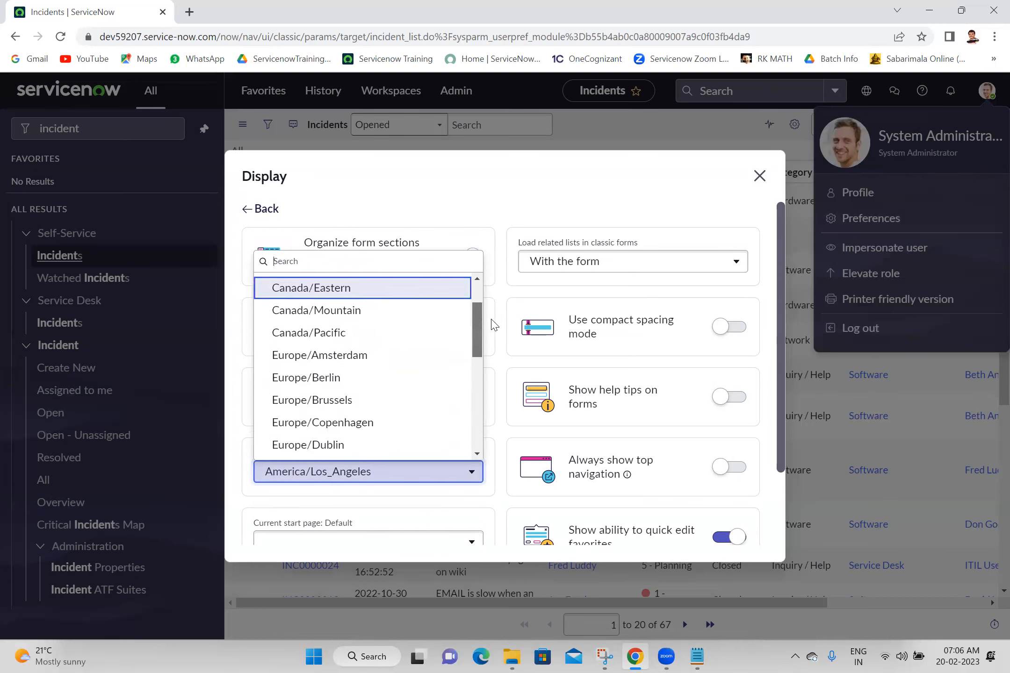
{"action": "scroll", "coordinate": [462, 421], "scroll_direction": "down", "scroll_amount": 8}
{"action": "scroll", "coordinate": [463, 364], "scroll_direction": "up", "scroll_amount": 4}
{"action": "scroll", "coordinate": [465, 327], "scroll_direction": "up", "scroll_amount": 4}
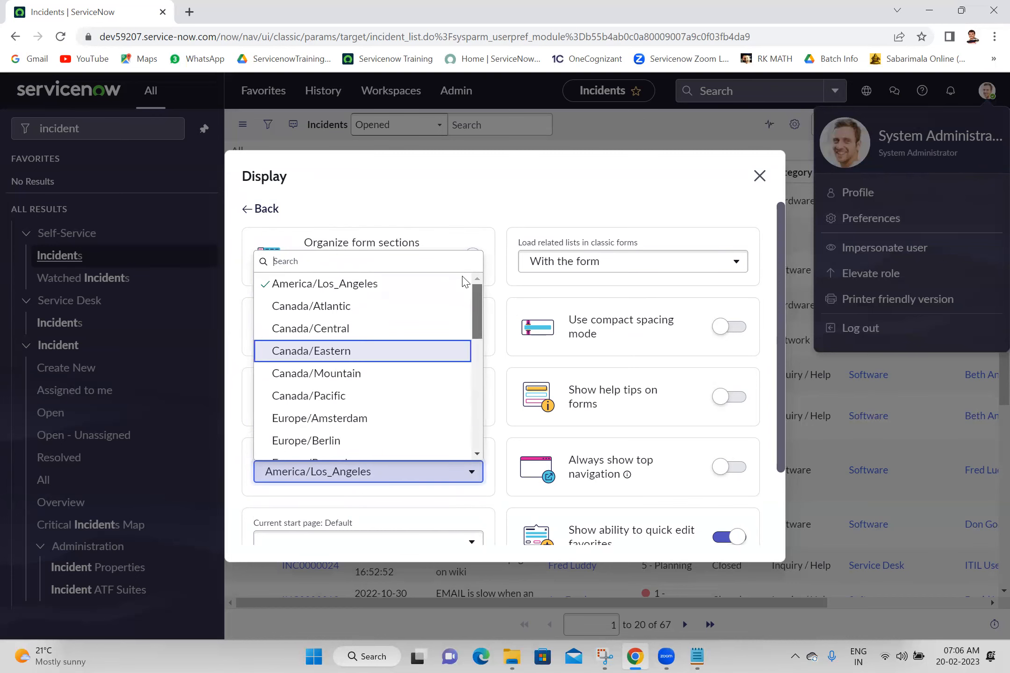
{"action": "scroll", "coordinate": [466, 379], "scroll_direction": "down", "scroll_amount": 8}
{"action": "scroll", "coordinate": [468, 304], "scroll_direction": "up", "scroll_amount": 8}
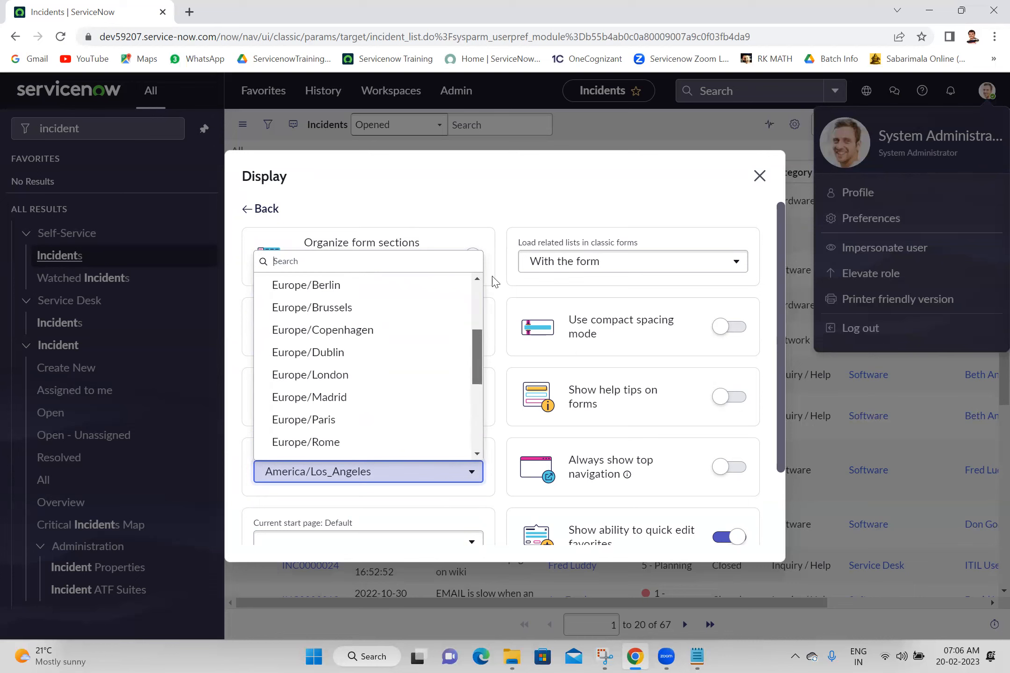
{"action": "left_click", "coordinate": [759, 182]}
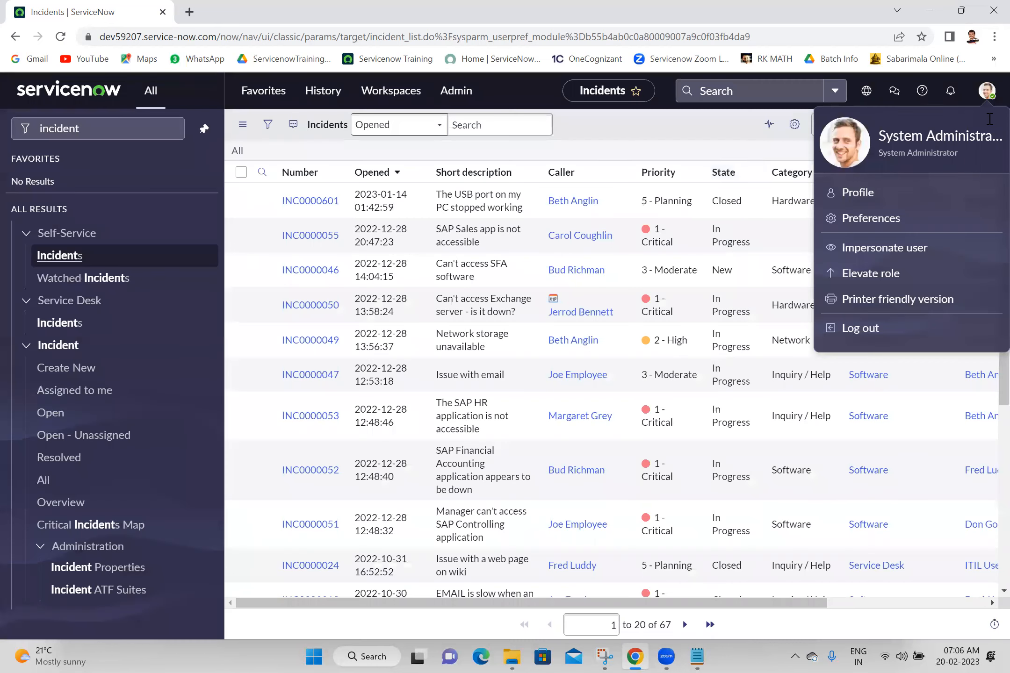
{"action": "left_click", "coordinate": [990, 99]}
Filter the navigator by "basic conf", open Basic Configuration UI16 and go to its available time zones configuration.
{"action": "left_click", "coordinate": [119, 126]}
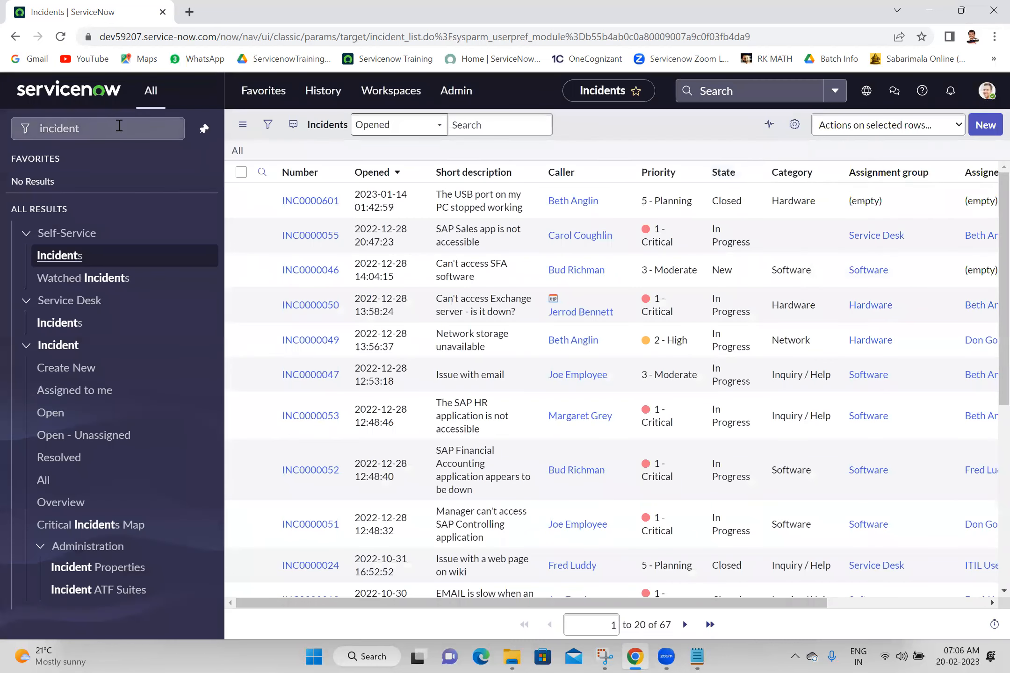
{"action": "type", "text": "bas"}
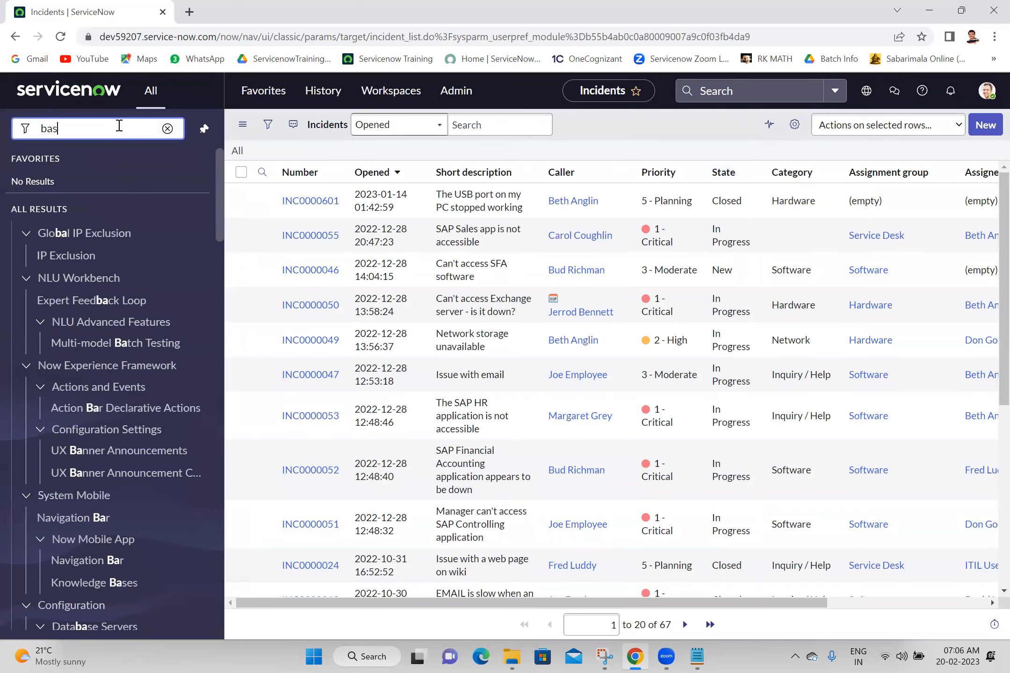
{"action": "type", "text": "ic conf"}
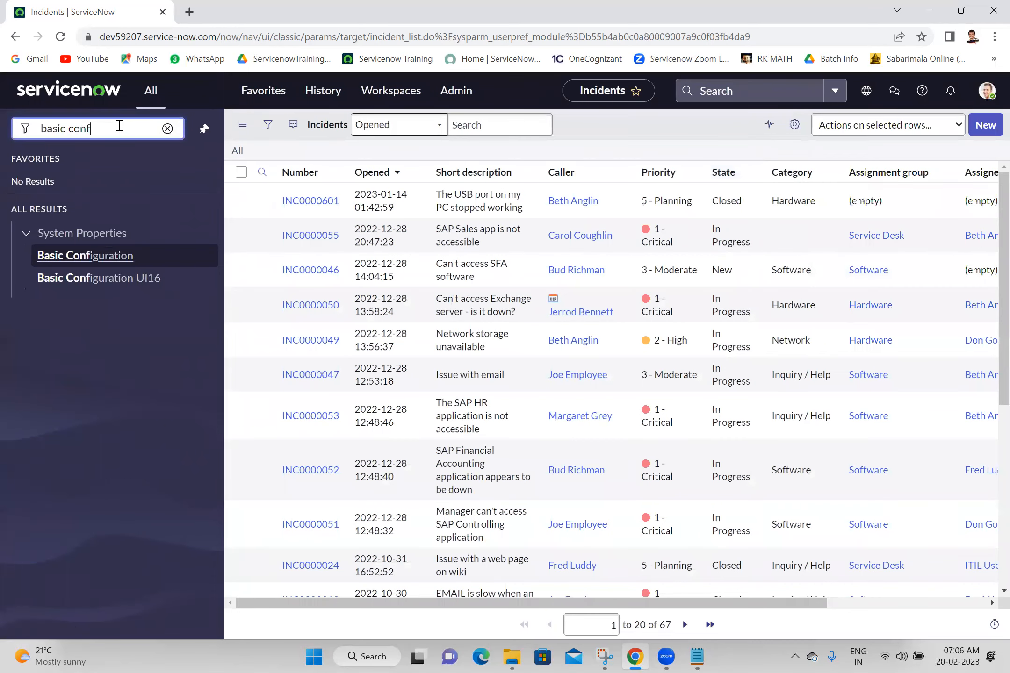
{"action": "middle_click", "coordinate": [90, 286]}
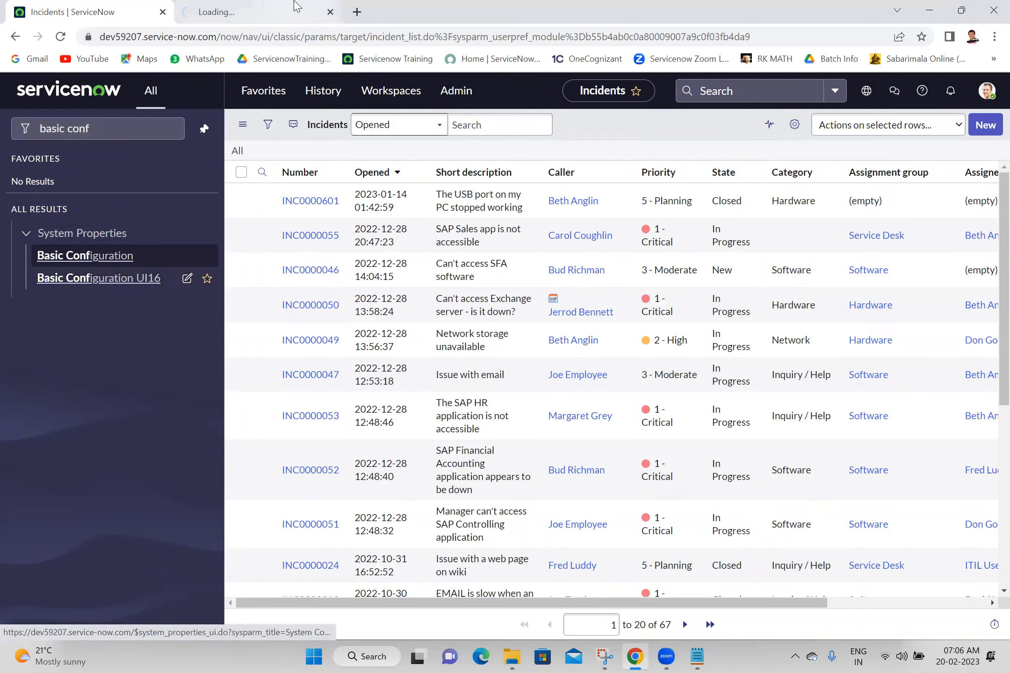
{"action": "left_click", "coordinate": [295, 6]}
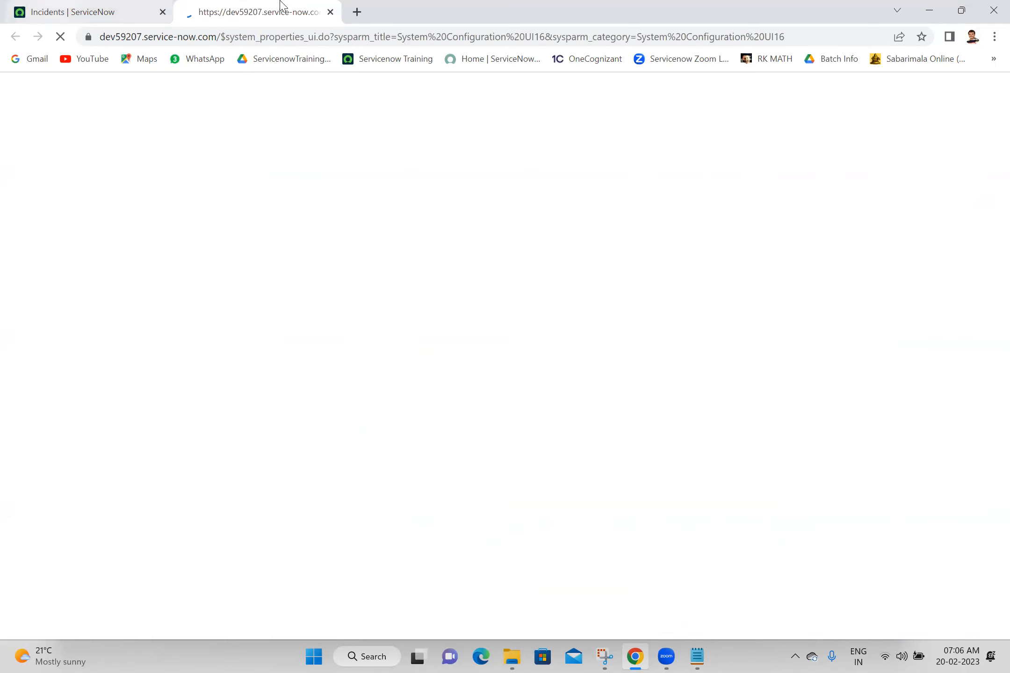
{"action": "left_click", "coordinate": [330, 12]}
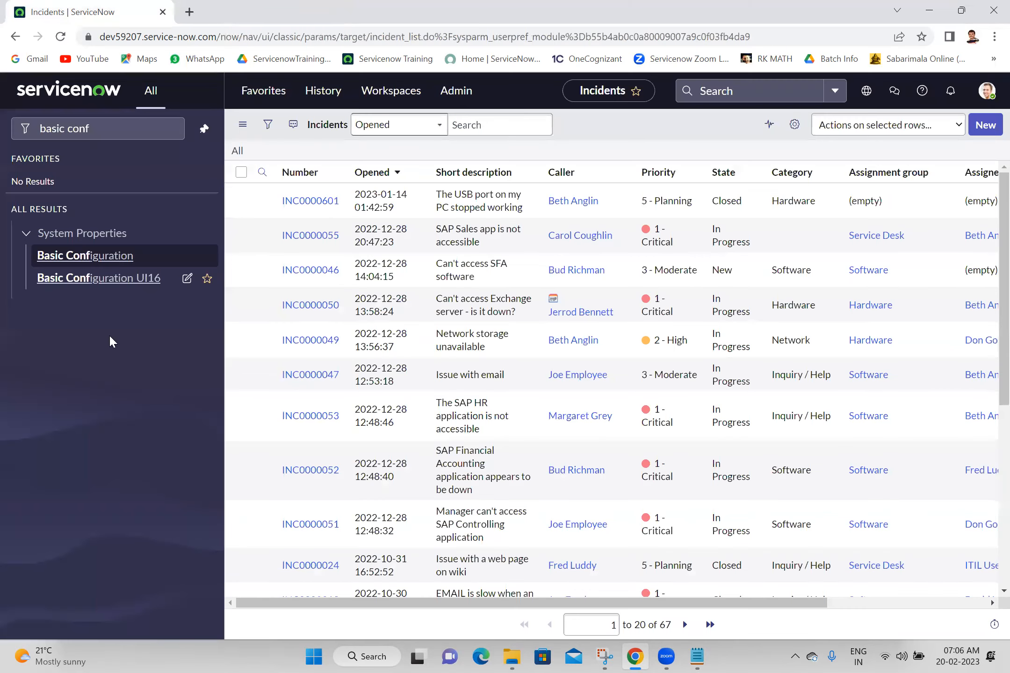
{"action": "left_click", "coordinate": [136, 280]}
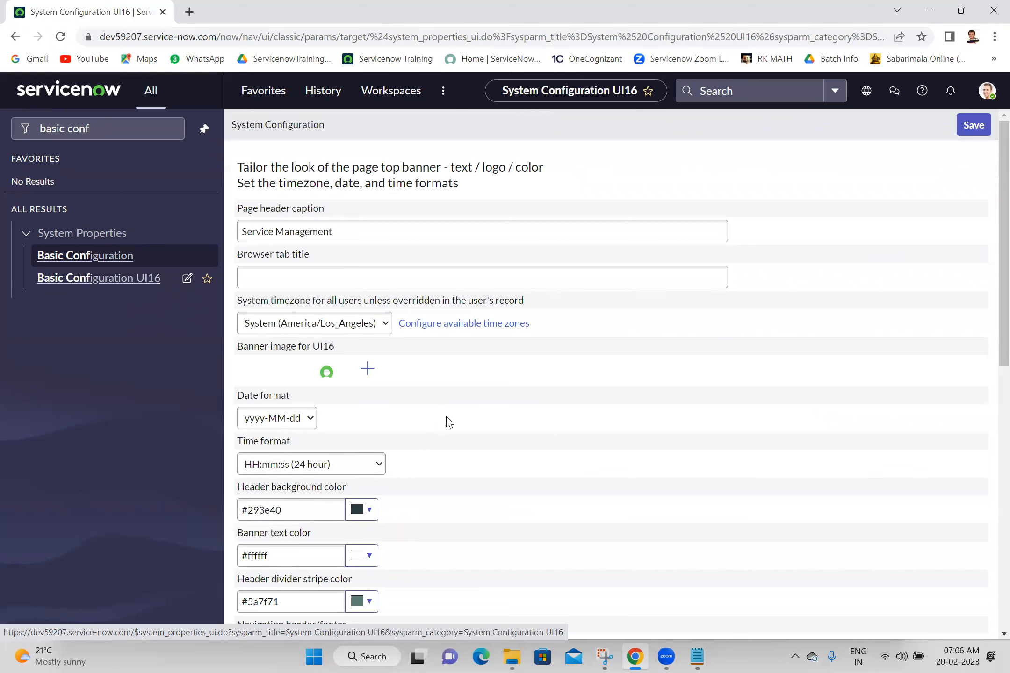
{"action": "left_click", "coordinate": [450, 326]}
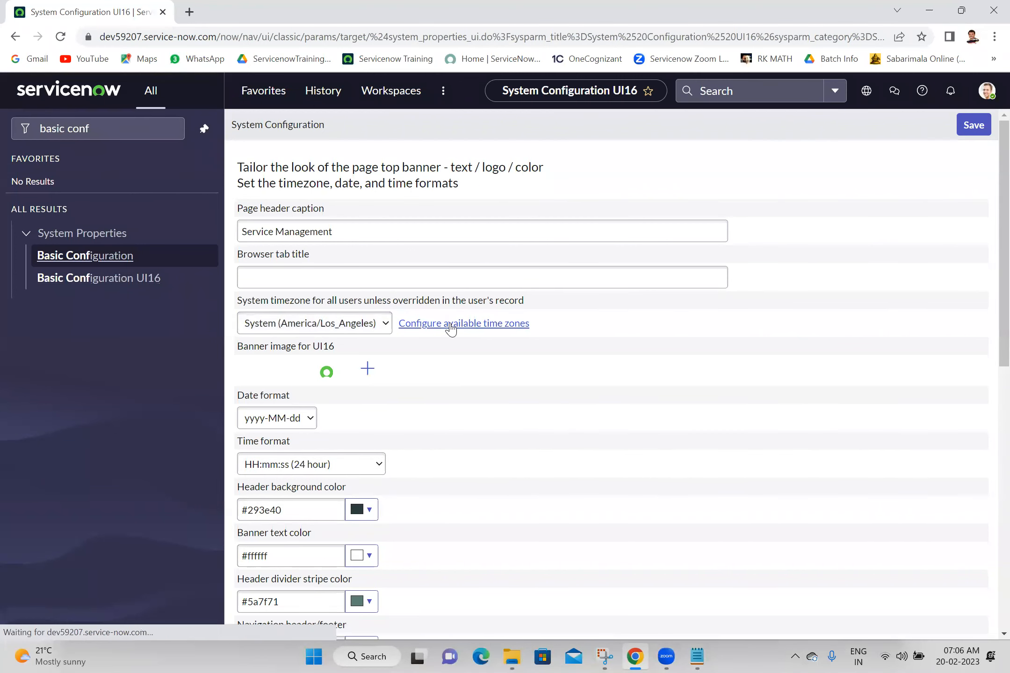
Search the Available time zones for an India entry among the names starting with I.
{"action": "left_click", "coordinate": [318, 292]}
{"action": "key", "text": "i"}
{"action": "key", "text": "i"}
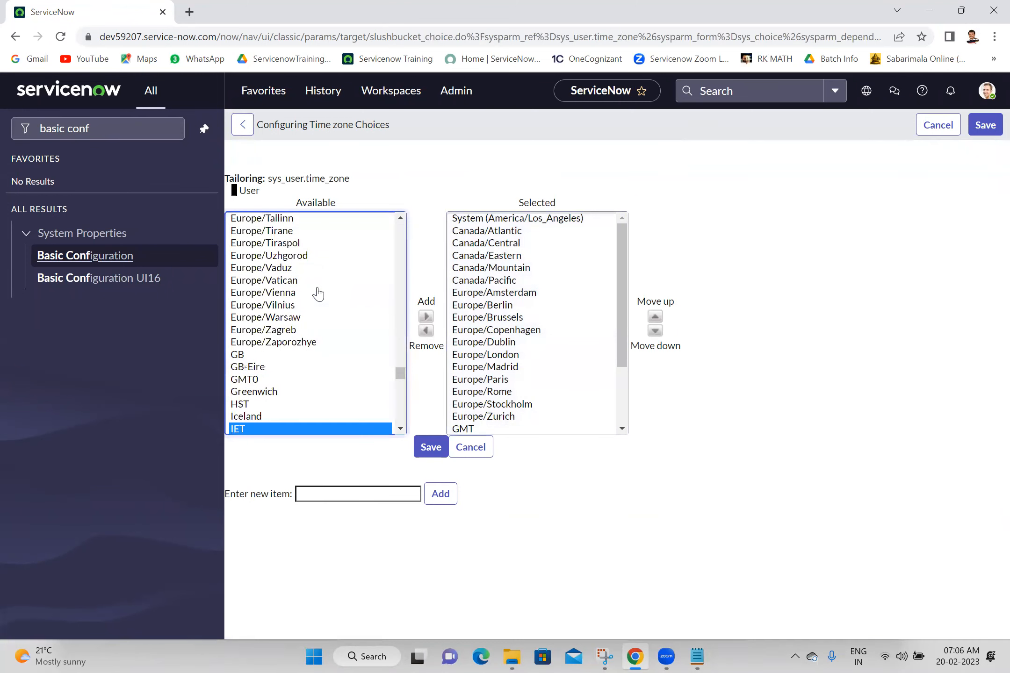
{"action": "key", "text": "Down"}
{"action": "key", "text": "Down"}
{"action": "key", "text": "Down"}
{"action": "key", "text": "Down"}
{"action": "key", "text": "Down"}
{"action": "key", "text": "Down"}
{"action": "key", "text": "Down"}
{"action": "key", "text": "Down"}
{"action": "key", "text": "Down"}
{"action": "key", "text": "Down"}
{"action": "key", "text": "Down"}
{"action": "key", "text": "Down"}
{"action": "key", "text": "Down"}
{"action": "key", "text": "i"}
{"action": "key", "text": "i"}
{"action": "key", "text": "i"}
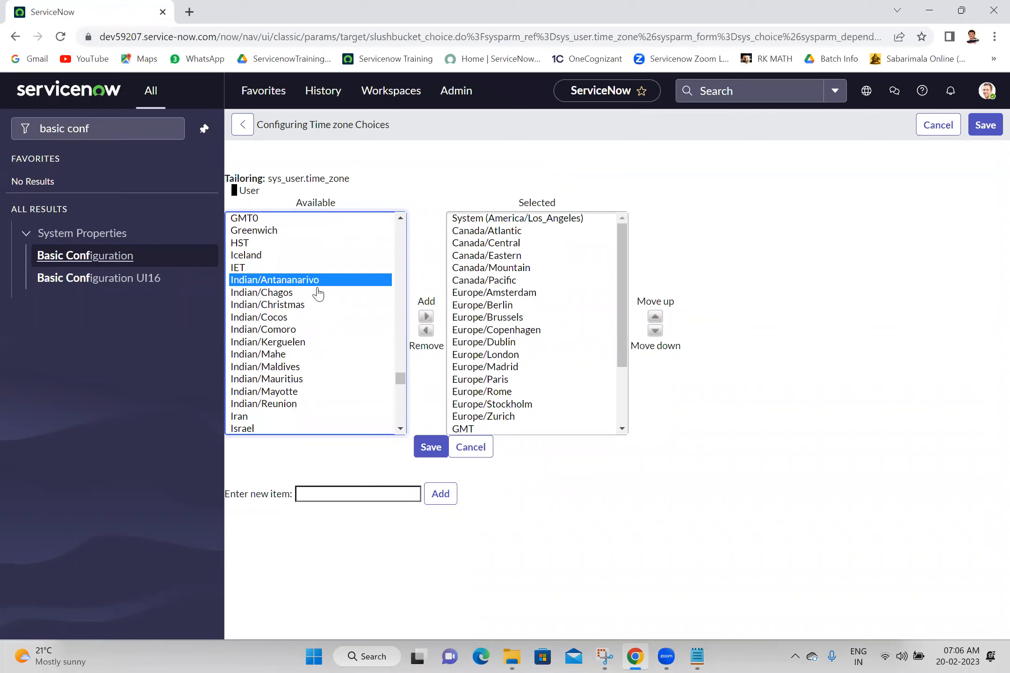
{"action": "key", "text": "Down"}
{"action": "key", "text": "Down"}
{"action": "key", "text": "Down"}
{"action": "key", "text": "Down"}
{"action": "key", "text": "Down"}
{"action": "key", "text": "Down"}
{"action": "key", "text": "Down"}
{"action": "key", "text": "Down"}
{"action": "key", "text": "Down"}
{"action": "key", "text": "Down"}
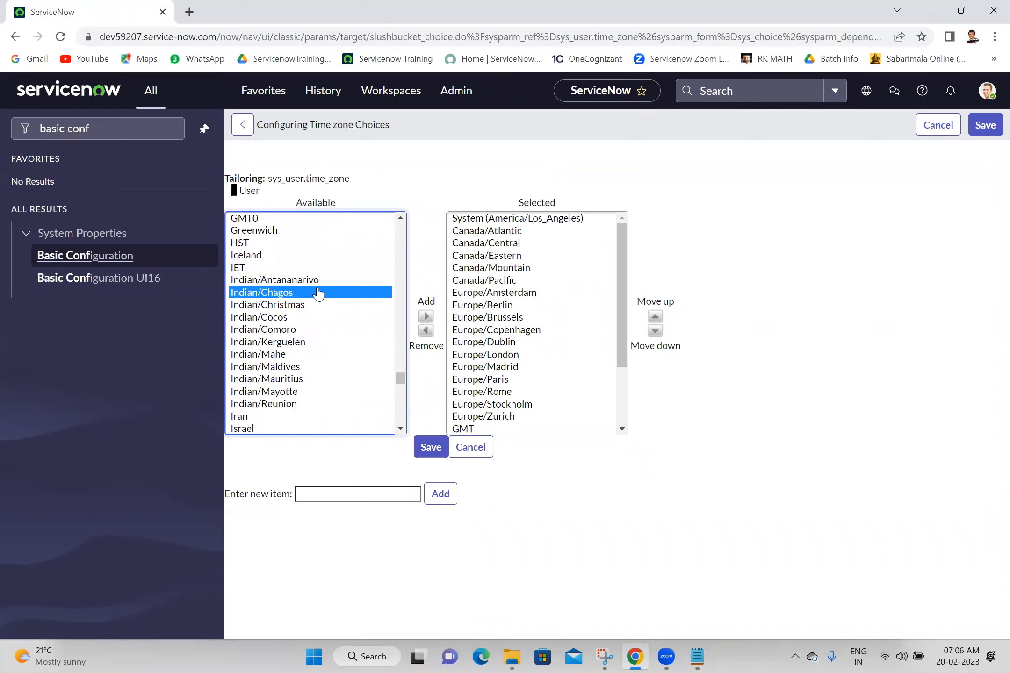
{"action": "key", "text": "Down"}
{"action": "key", "text": "Down"}
{"action": "key", "text": "i"}
{"action": "key", "text": "i"}
{"action": "key", "text": "i"}
{"action": "key", "text": "ctrl+a"}
{"action": "left_click", "coordinate": [271, 234]}
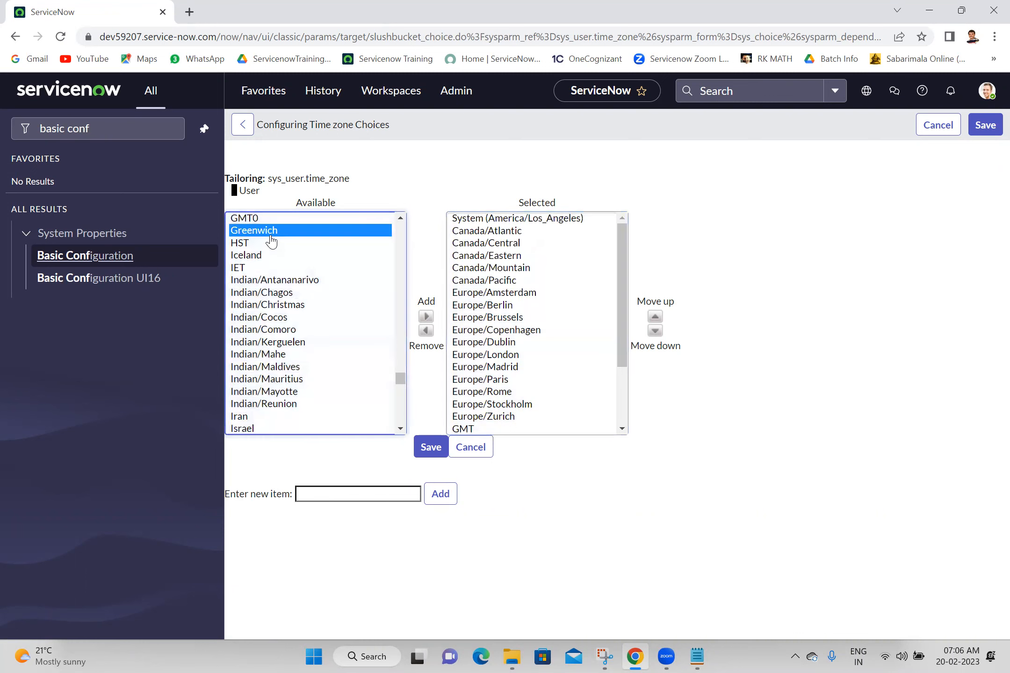
{"action": "key", "text": "i"}
{"action": "key", "text": "i"}
{"action": "key", "text": "i"}
{"action": "key", "text": "i"}
{"action": "key", "text": "i"}
{"action": "key", "text": "i"}
{"action": "key", "text": "i"}
{"action": "key", "text": "i"}
{"action": "key", "text": "i"}
{"action": "key", "text": "i"}
{"action": "key", "text": "i"}
{"action": "key", "text": "i"}
{"action": "key", "text": "i"}
{"action": "key", "text": "i"}
{"action": "key", "text": "i"}
{"action": "key", "text": "i"}
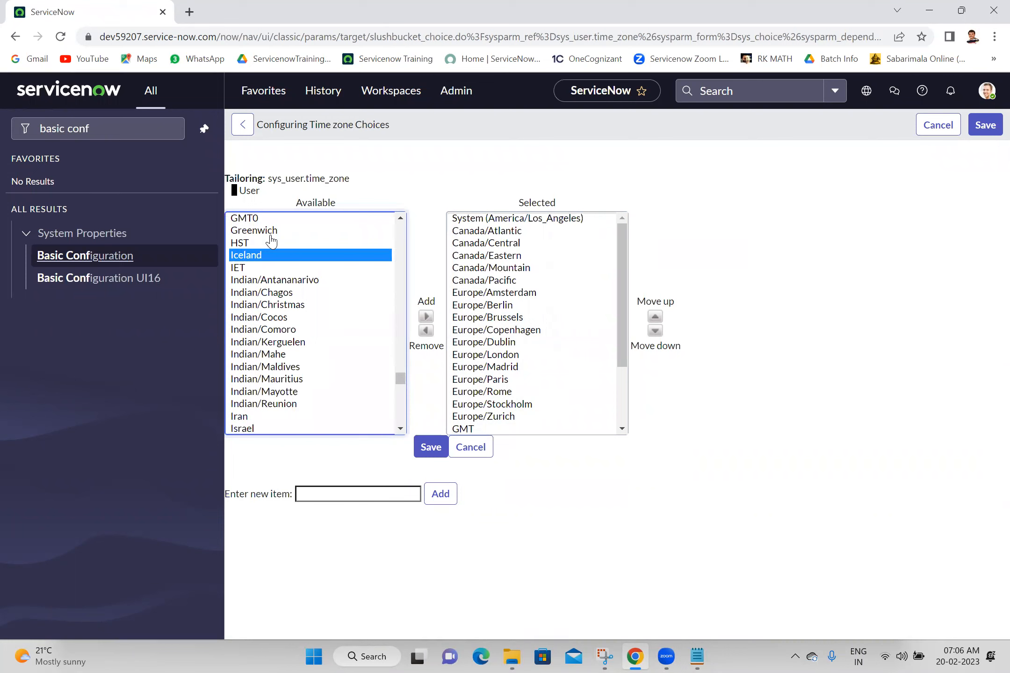
Look through the Available time zones beyond Israel as far as the Pacific entries, and return to the start of the list.
{"action": "left_click", "coordinate": [400, 429]}
{"action": "left_click", "coordinate": [400, 428]}
{"action": "left_click", "coordinate": [400, 430]}
{"action": "left_click", "coordinate": [400, 430]}
{"action": "left_click", "coordinate": [400, 430]}
{"action": "left_click", "coordinate": [400, 430]}
{"action": "left_click", "coordinate": [400, 430]}
{"action": "left_click", "coordinate": [400, 430]}
{"action": "left_click", "coordinate": [400, 431]}
{"action": "left_click", "coordinate": [399, 430]}
{"action": "left_click", "coordinate": [399, 430]}
{"action": "left_click", "coordinate": [399, 430]}
{"action": "left_click", "coordinate": [400, 430]}
{"action": "left_click", "coordinate": [400, 430]}
{"action": "left_click", "coordinate": [399, 430]}
{"action": "left_click", "coordinate": [399, 430]}
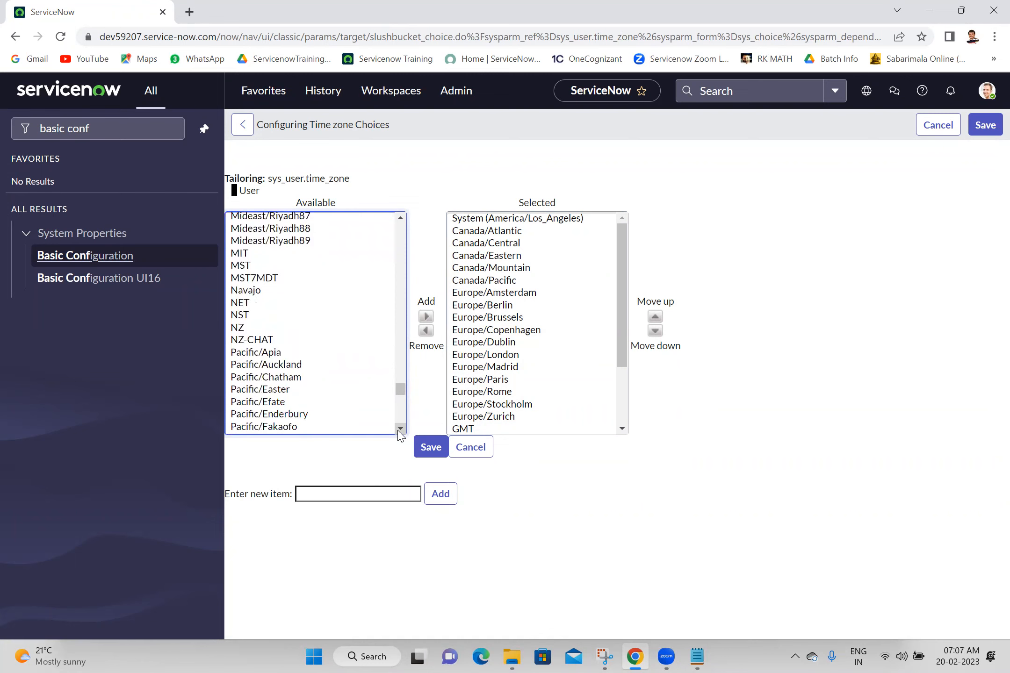
{"action": "left_click_drag", "start_coordinate": [400, 395], "coordinate": [393, 231]}
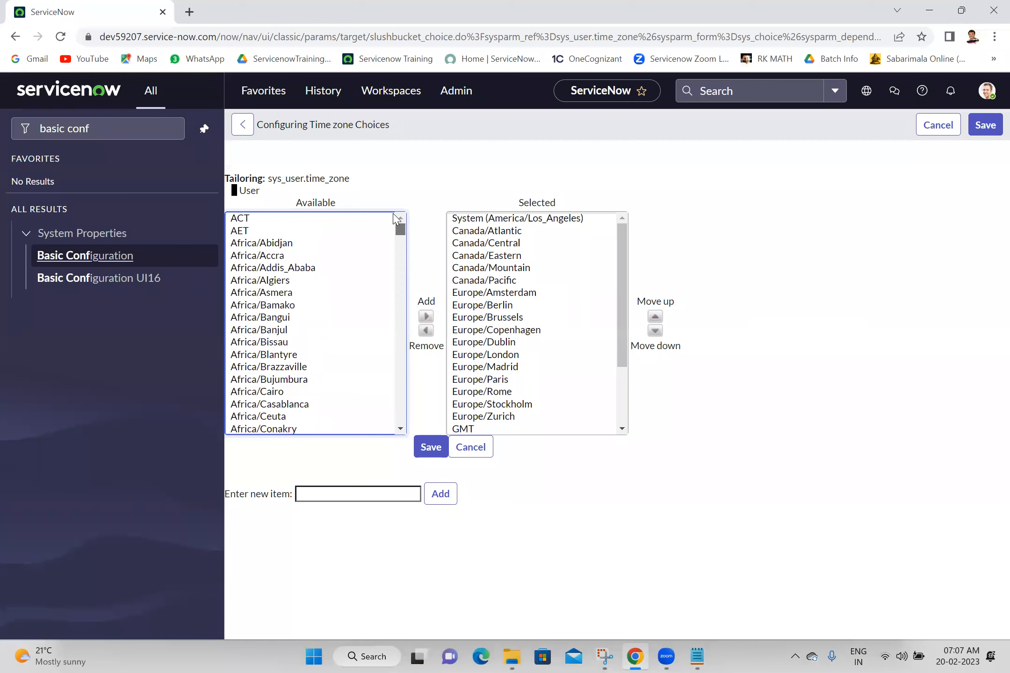
Go through the Available time zones starting with I, from Iceland to Israel, looking for an India entry.
{"action": "left_click", "coordinate": [304, 220]}
{"action": "key", "text": "i"}
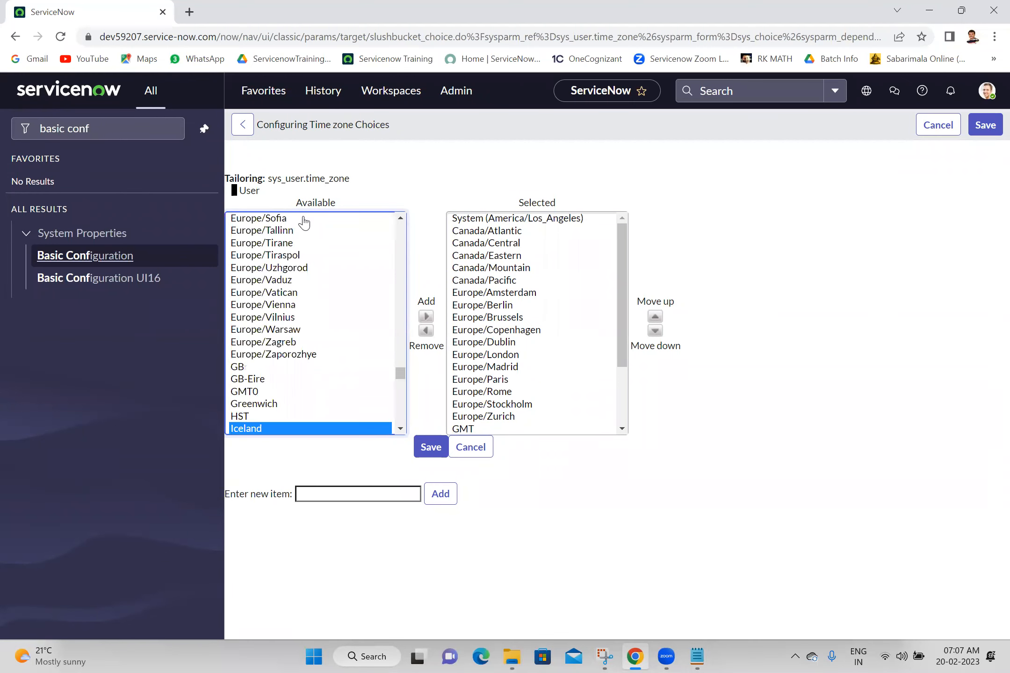
{"action": "key", "text": "Down"}
{"action": "key", "text": "Down"}
{"action": "key", "text": "Down"}
{"action": "key", "text": "Down"}
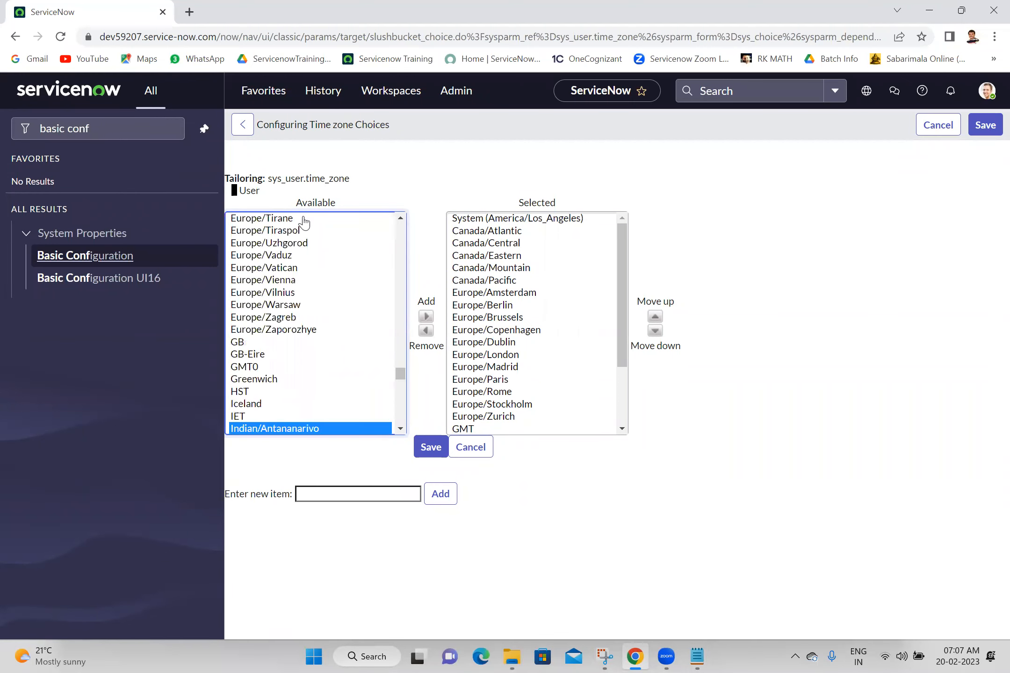
{"action": "key", "text": "Down"}
{"action": "key", "text": "Down"}
{"action": "key", "text": "Down"}
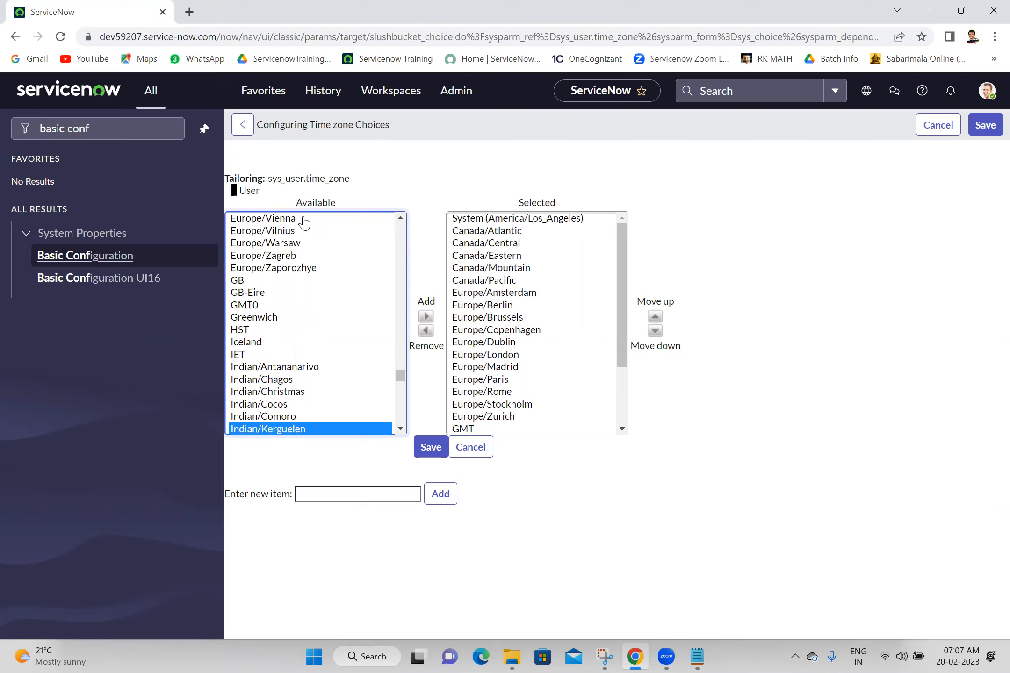
{"action": "key", "text": "Down"}
{"action": "key", "text": "Down"}
{"action": "key", "text": "Down"}
{"action": "key", "text": "Down"}
{"action": "key", "text": "Down"}
{"action": "key", "text": "Down"}
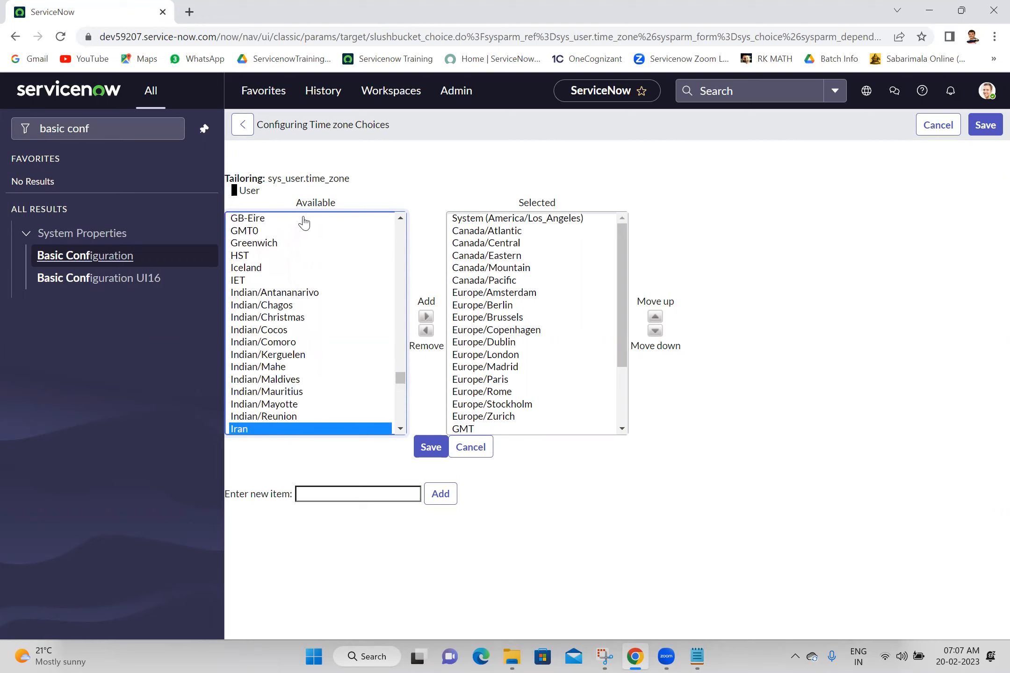
{"action": "key", "text": "i"}
{"action": "key", "text": "i"}
{"action": "key", "text": "i"}
{"action": "key", "text": "Down"}
{"action": "key", "text": "Down"}
{"action": "key", "text": "Down"}
{"action": "key", "text": "Down"}
{"action": "key", "text": "Down"}
{"action": "key", "text": "Down"}
{"action": "key", "text": "Down"}
{"action": "key", "text": "Down"}
{"action": "key", "text": "Down"}
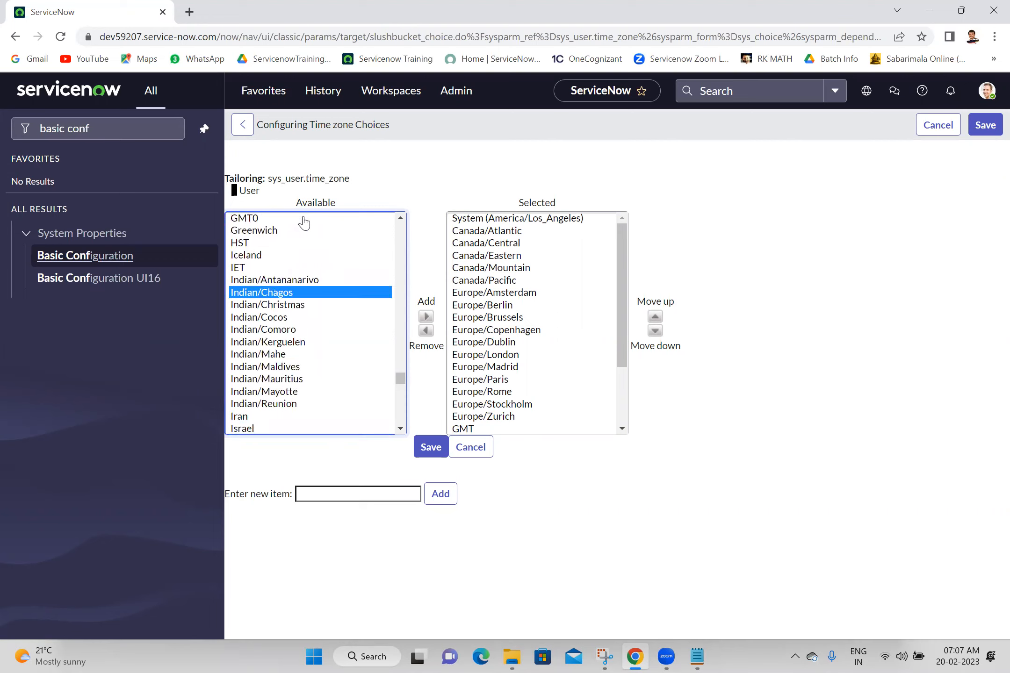
{"action": "key", "text": "Down"}
{"action": "key", "text": "Down"}
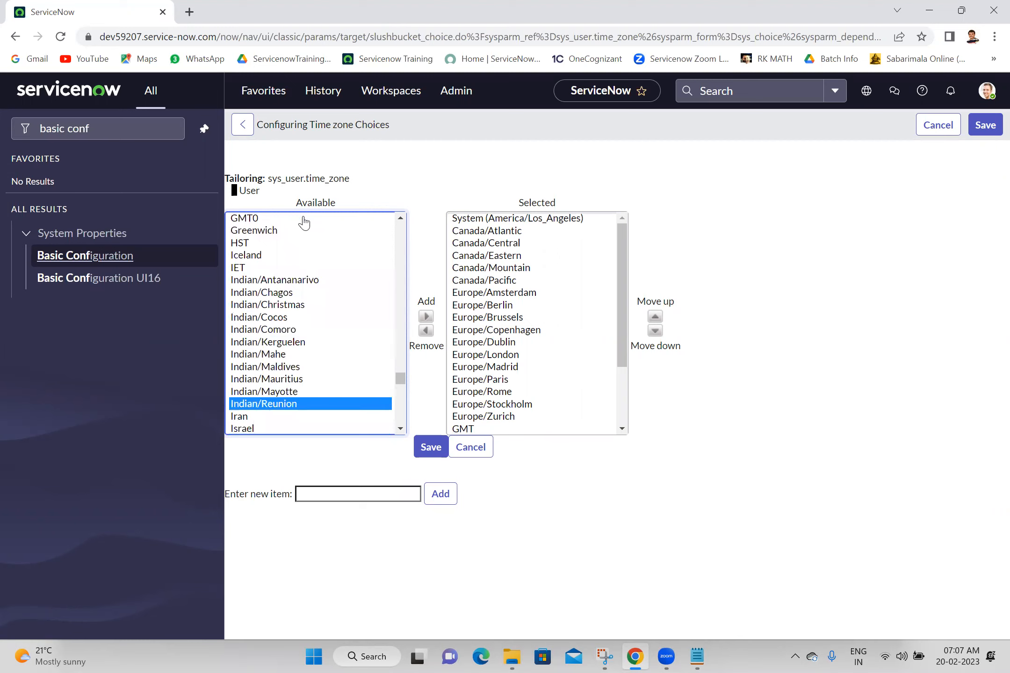
{"action": "key", "text": "Down"}
{"action": "key", "text": "Down"}
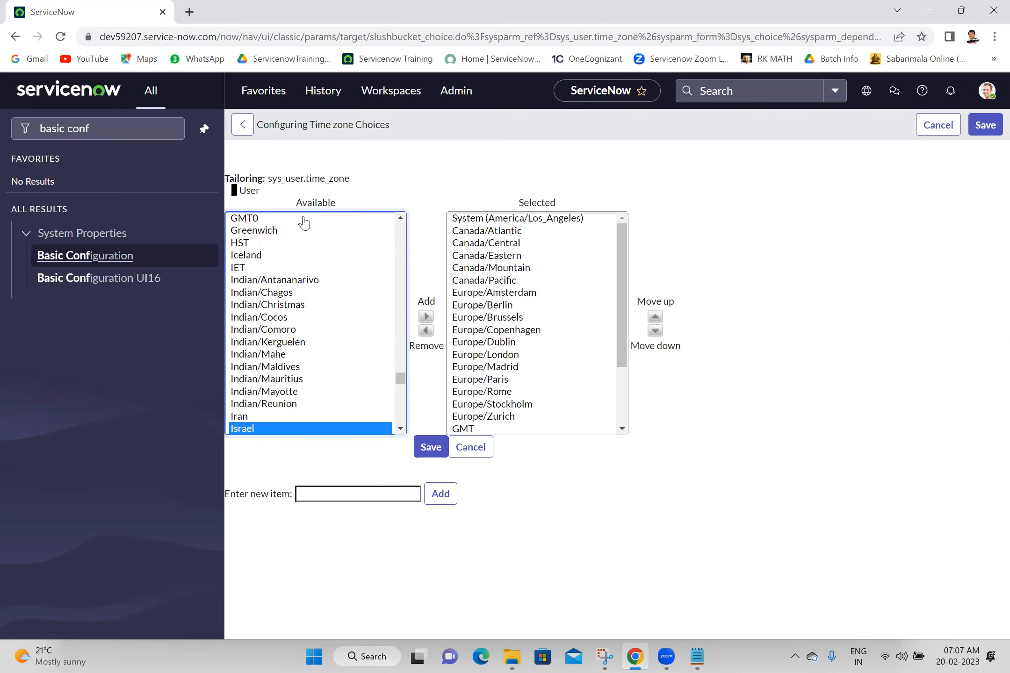
Recheck the Available time zones from GMT0 through Israel for an India entry.
{"action": "left_click", "coordinate": [284, 218]}
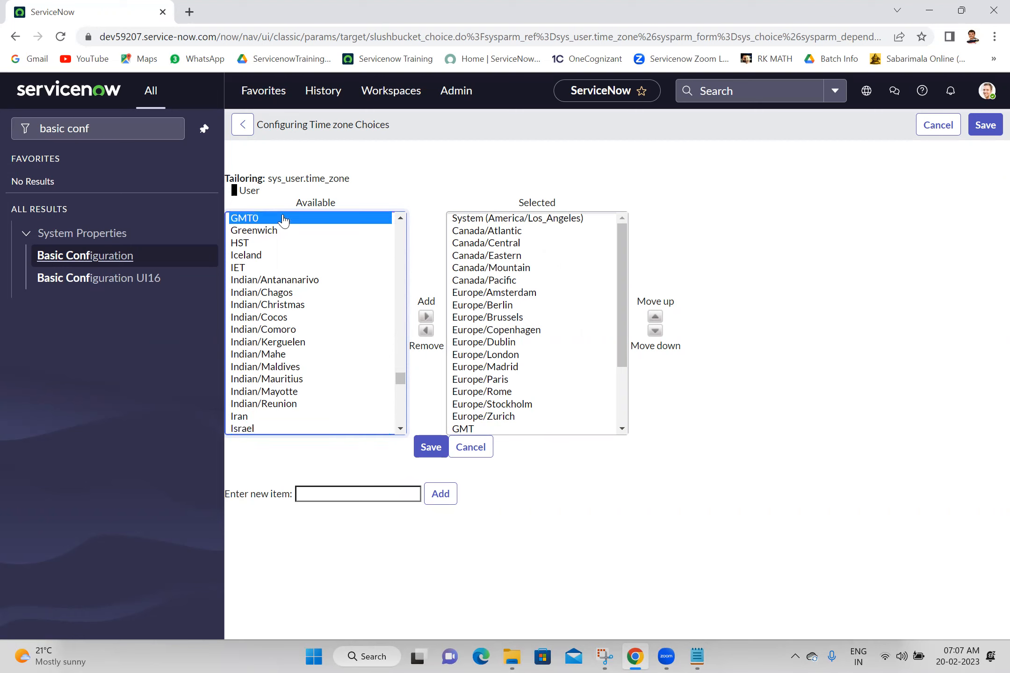
{"action": "key", "text": "Down"}
{"action": "key", "text": "Down"}
{"action": "key", "text": "Down"}
{"action": "key", "text": "Down"}
{"action": "key", "text": "Down"}
{"action": "key", "text": "Down"}
{"action": "key", "text": "Down"}
{"action": "key", "text": "Down"}
{"action": "key", "text": "Down"}
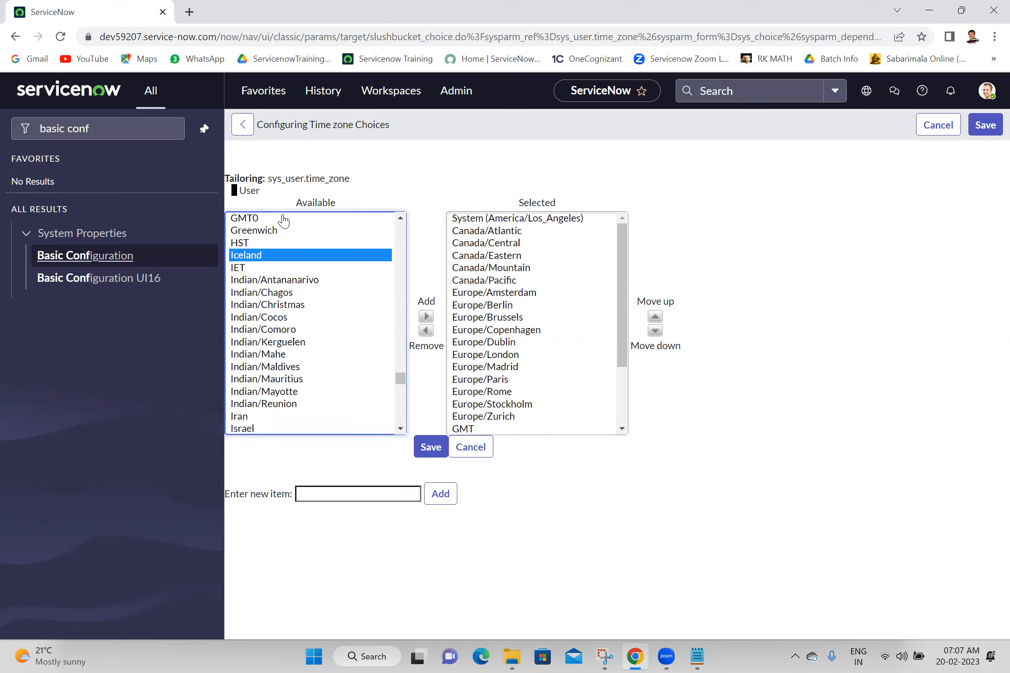
{"action": "key", "text": "Down"}
{"action": "key", "text": "Down"}
{"action": "key", "text": "Down"}
{"action": "key", "text": "Down"}
{"action": "key", "text": "Down"}
{"action": "key", "text": "Down"}
{"action": "key", "text": "Down"}
{"action": "key", "text": "Down"}
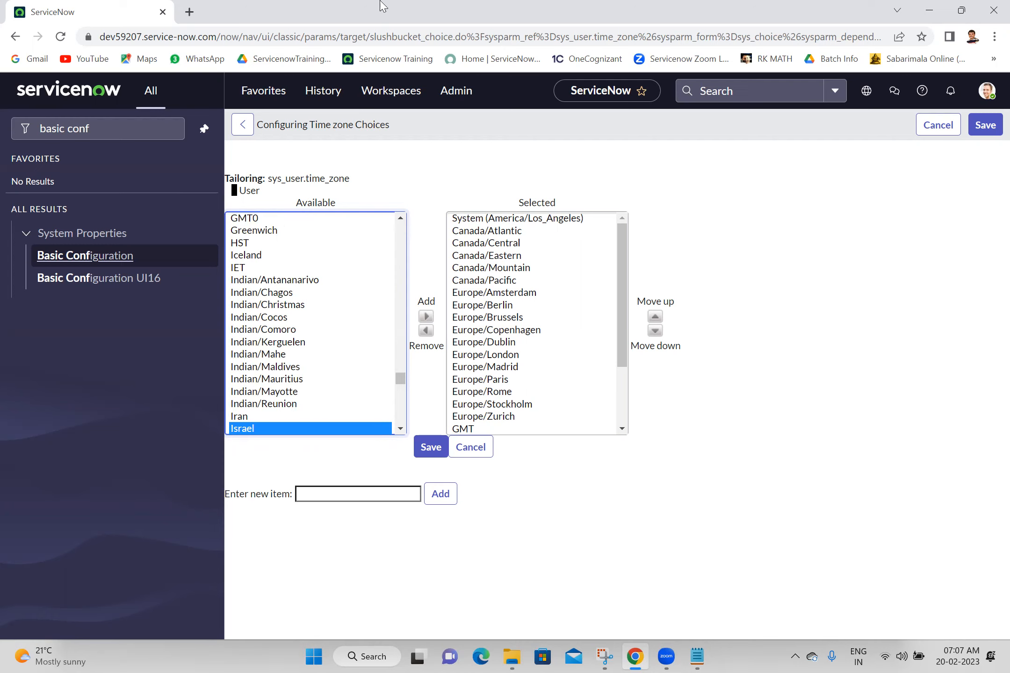
Search Google for support.servicenow in a new browser tab and open the ServiceNow - Now Support site.
{"action": "left_click", "coordinate": [190, 13]}
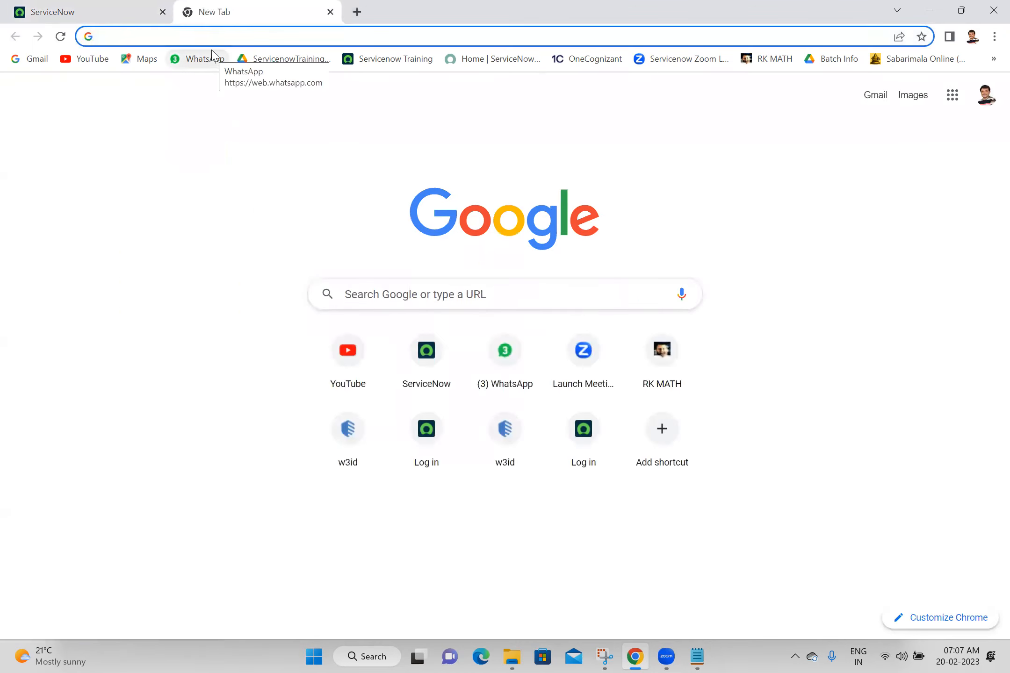
{"action": "left_click", "coordinate": [214, 40]}
{"action": "type", "text": "u"}
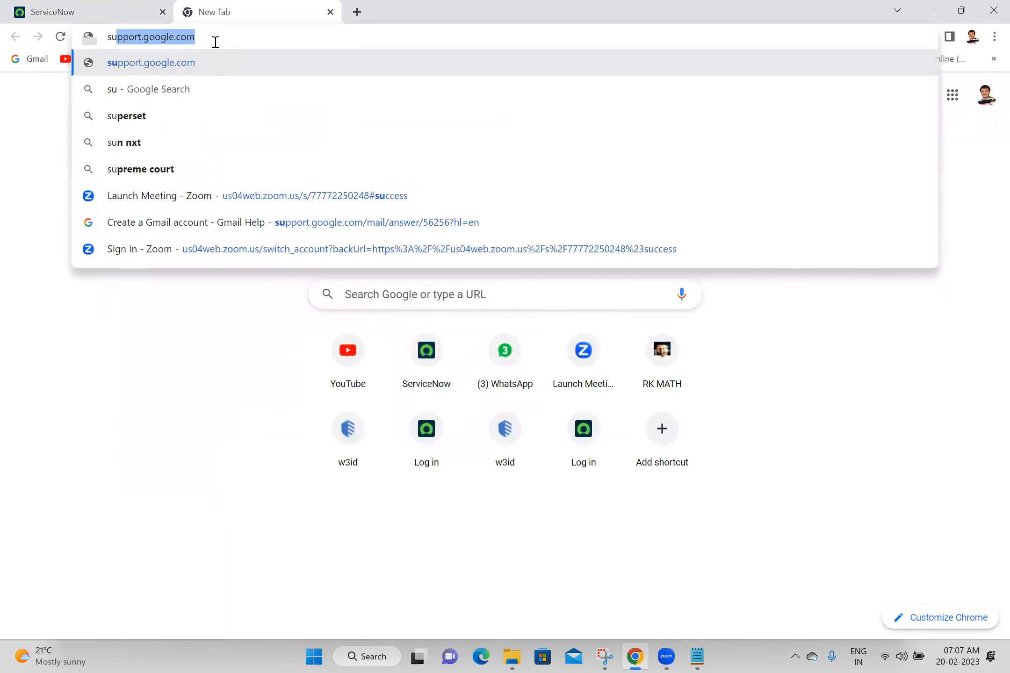
{"action": "type", "text": "pport."}
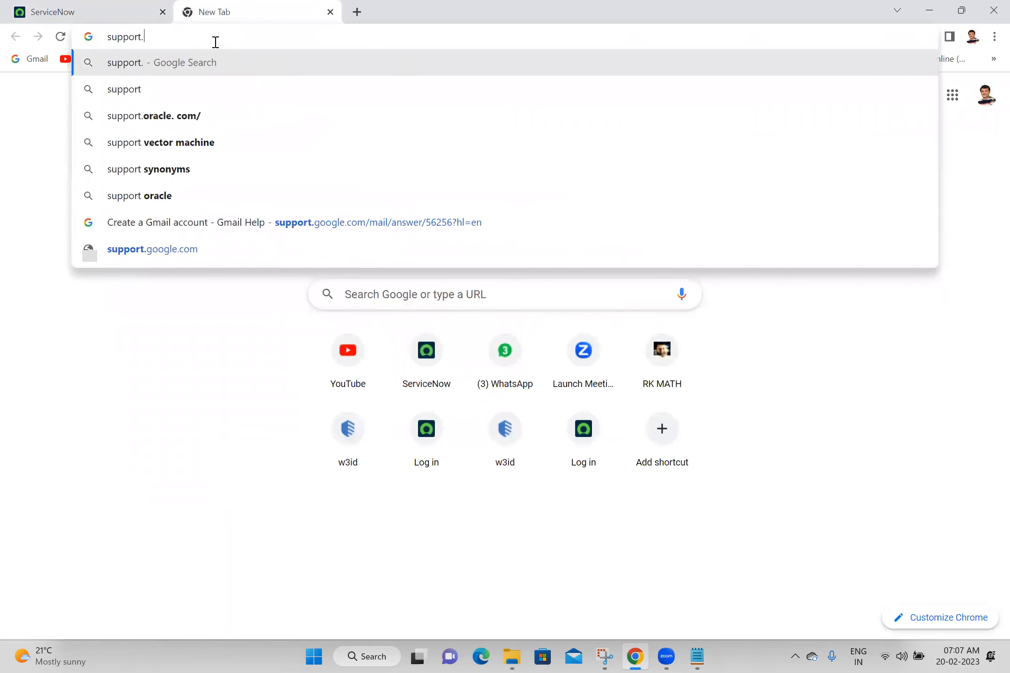
{"action": "type", "text": "ser"}
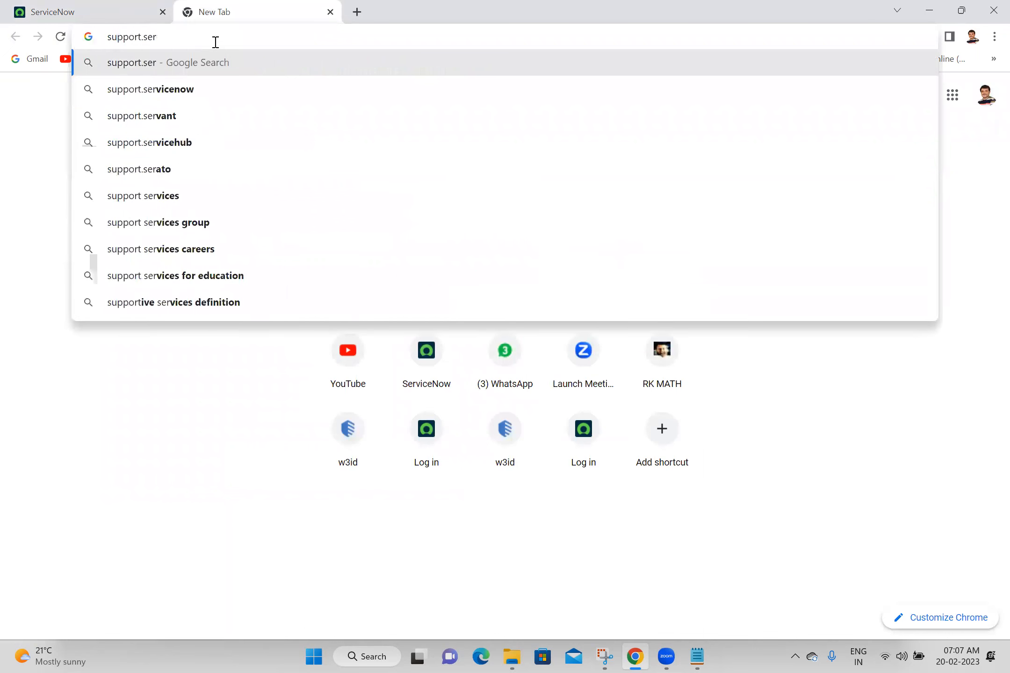
{"action": "left_click", "coordinate": [167, 94]}
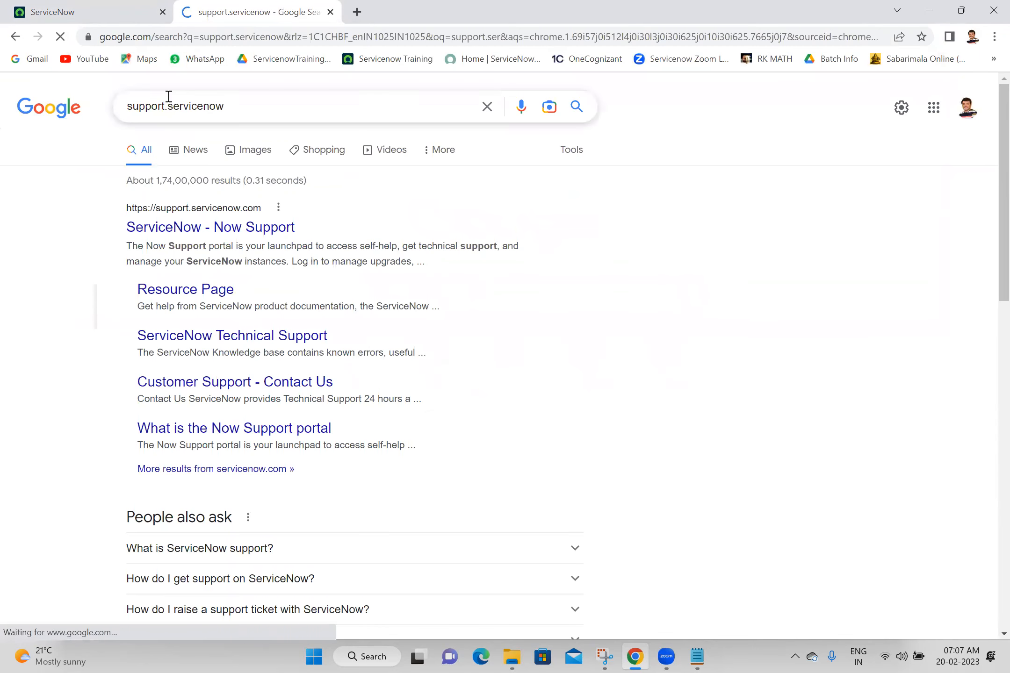
{"action": "left_click", "coordinate": [201, 233]}
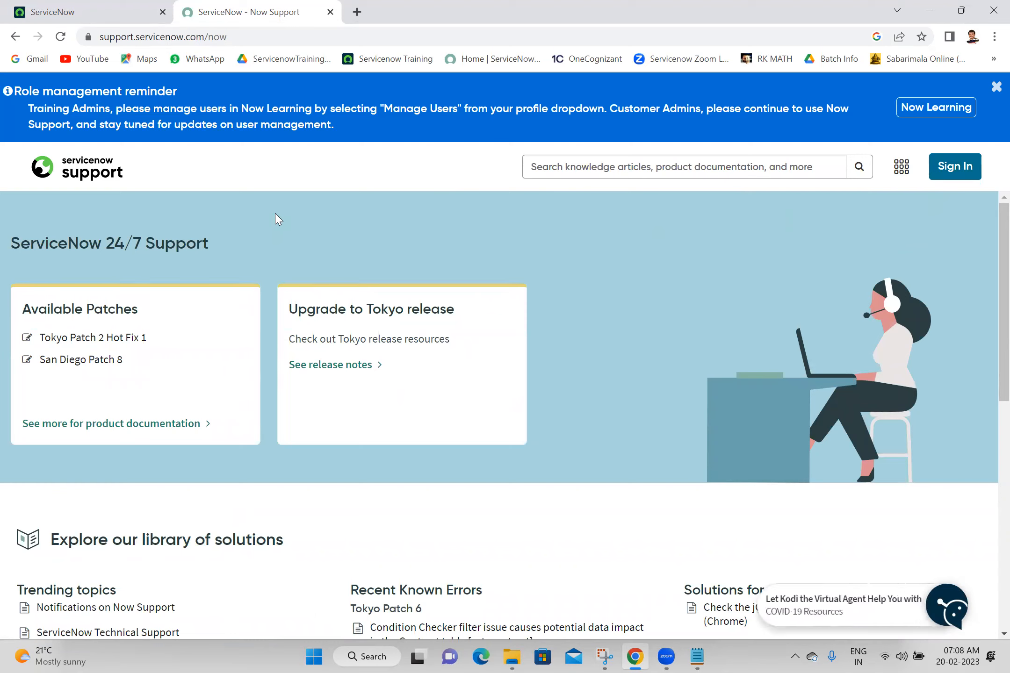
Go back to the time zone choices to view the user menu, revisit the Now Support site and close it.
{"action": "left_click", "coordinate": [155, 7]}
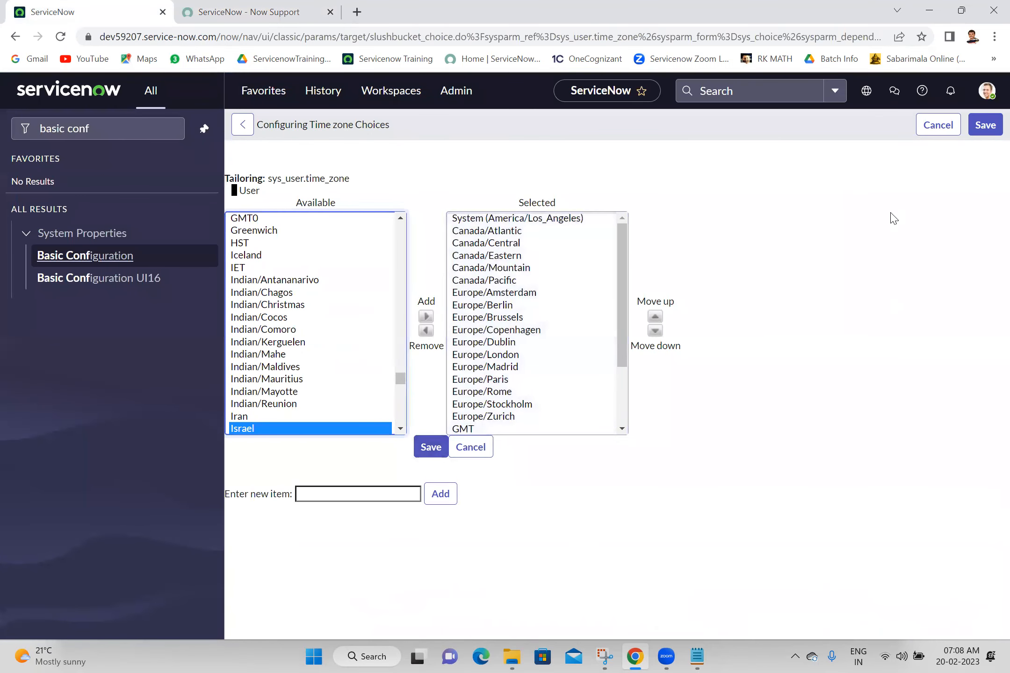
{"action": "left_click", "coordinate": [986, 89]}
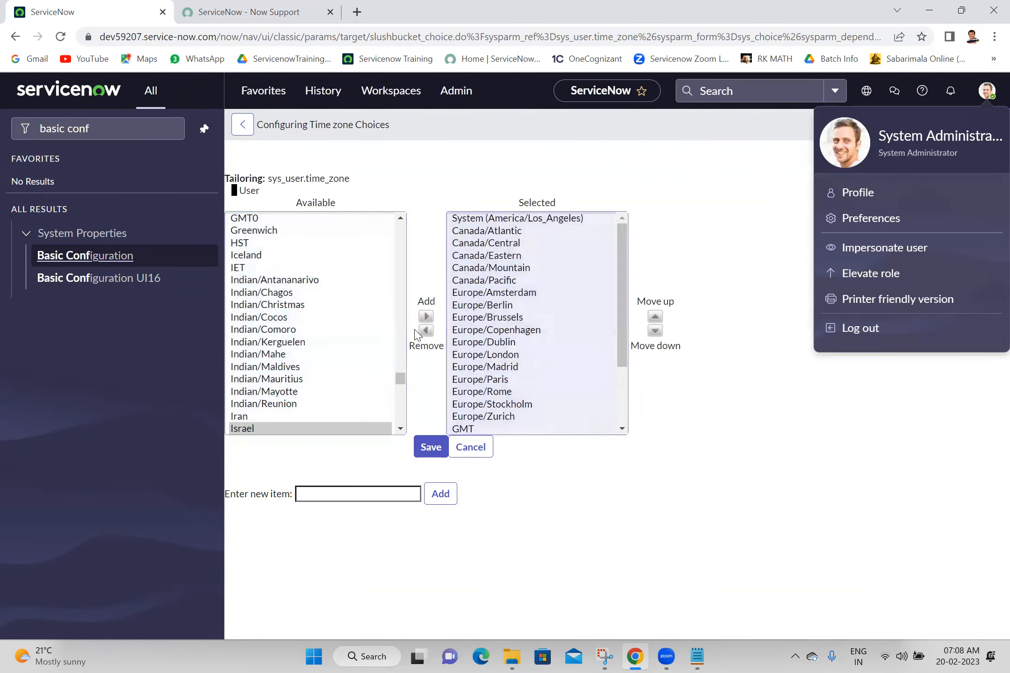
{"action": "left_click", "coordinate": [266, 10]}
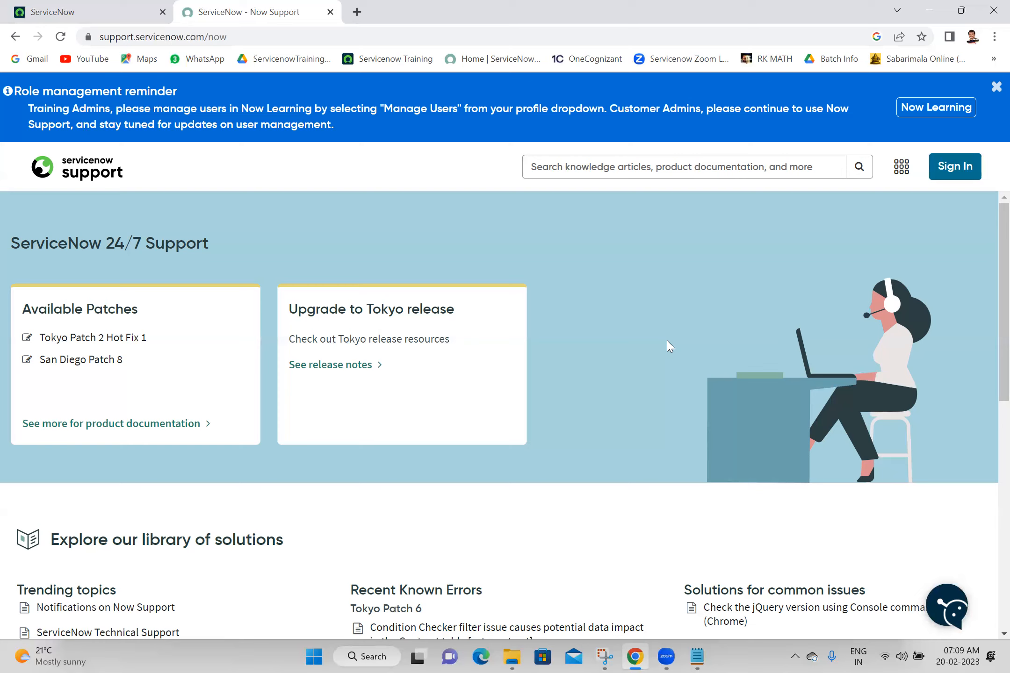
{"action": "left_click", "coordinate": [330, 12]}
View the start page choices in the Display preferences and close the dialog without choosing one.
{"action": "left_click", "coordinate": [986, 91]}
{"action": "left_click", "coordinate": [871, 219]}
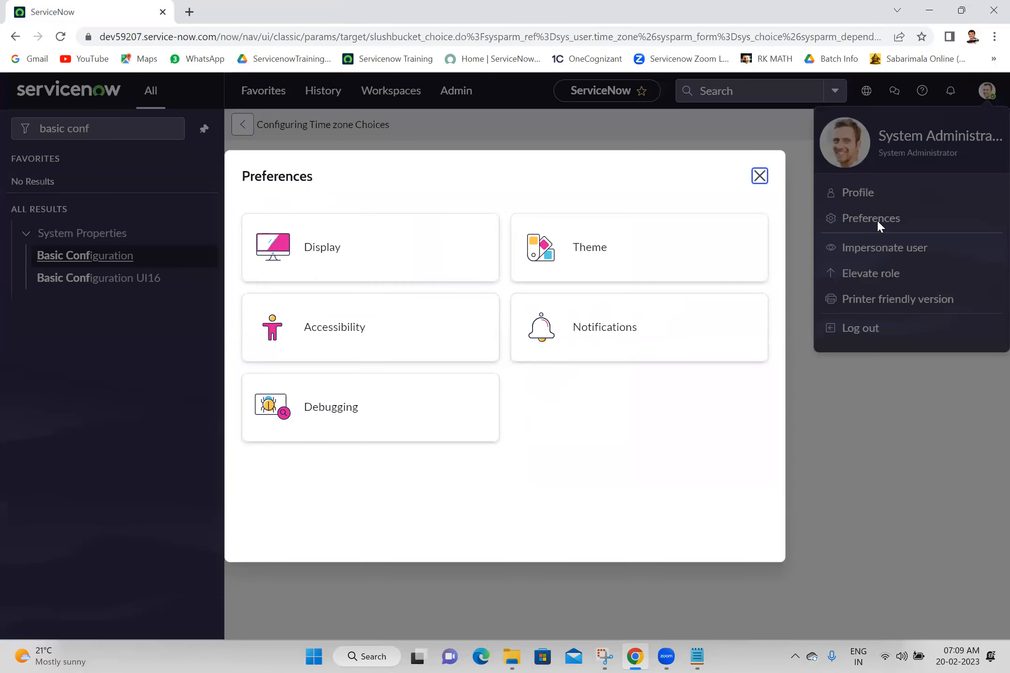
{"action": "left_click", "coordinate": [318, 245]}
{"action": "left_click_drag", "start_coordinate": [358, 261], "coordinate": [360, 261]}
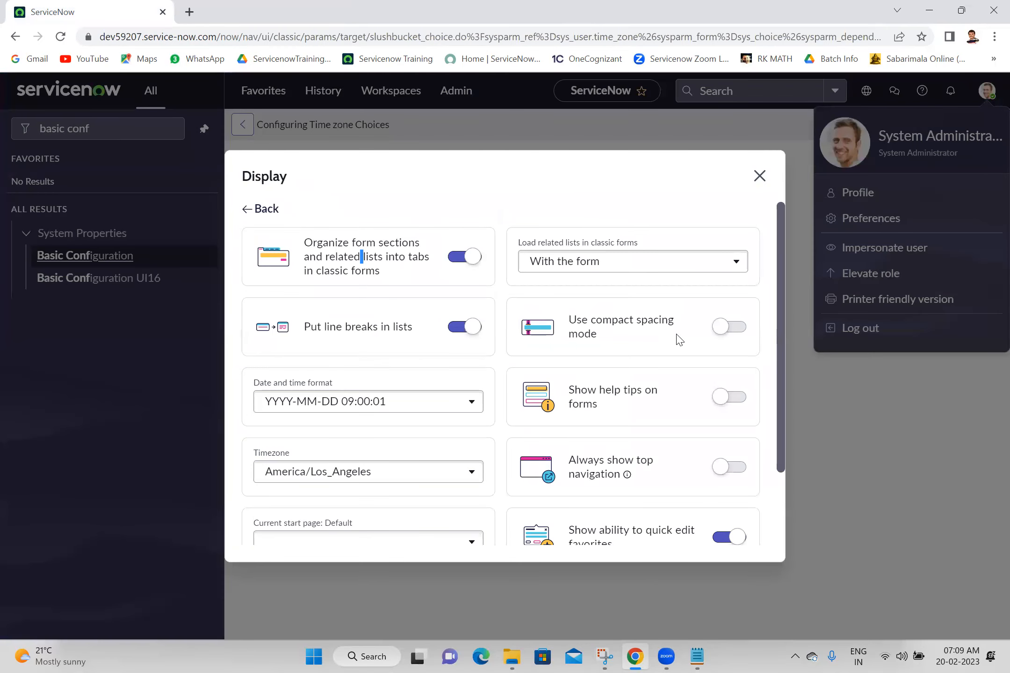
{"action": "left_click_drag", "start_coordinate": [781, 351], "coordinate": [788, 485]}
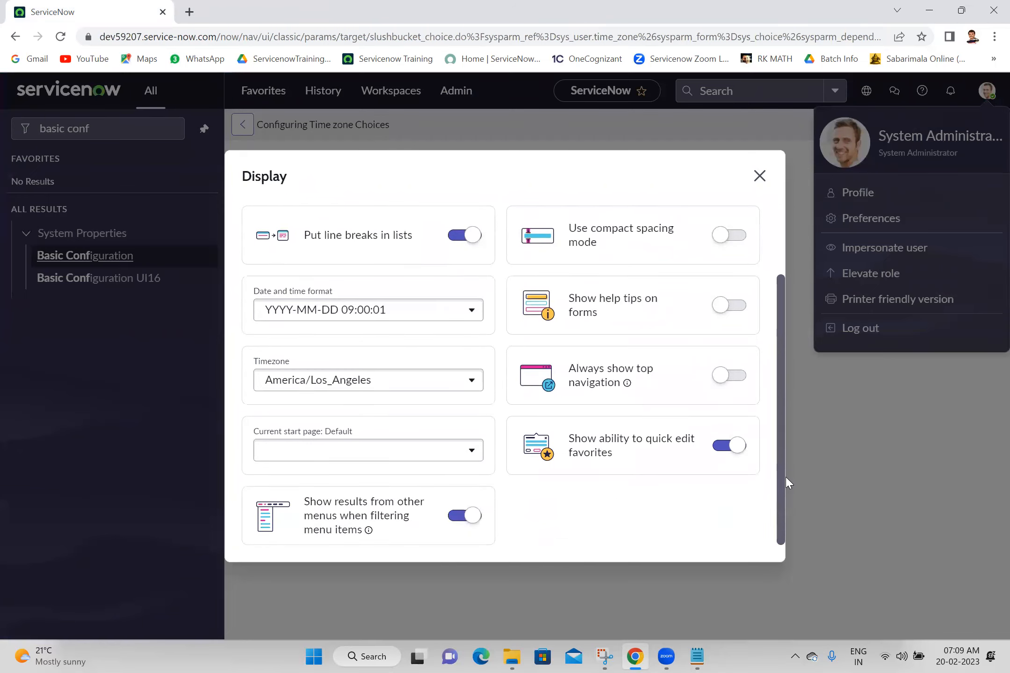
{"action": "left_click", "coordinate": [344, 451]}
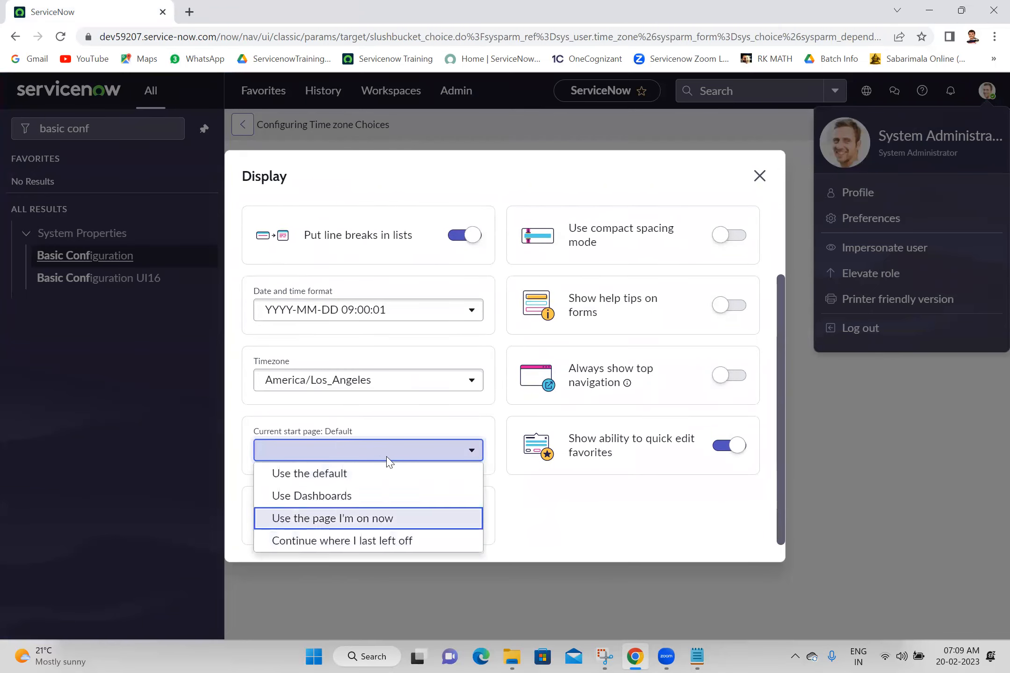
{"action": "left_click", "coordinate": [414, 429]}
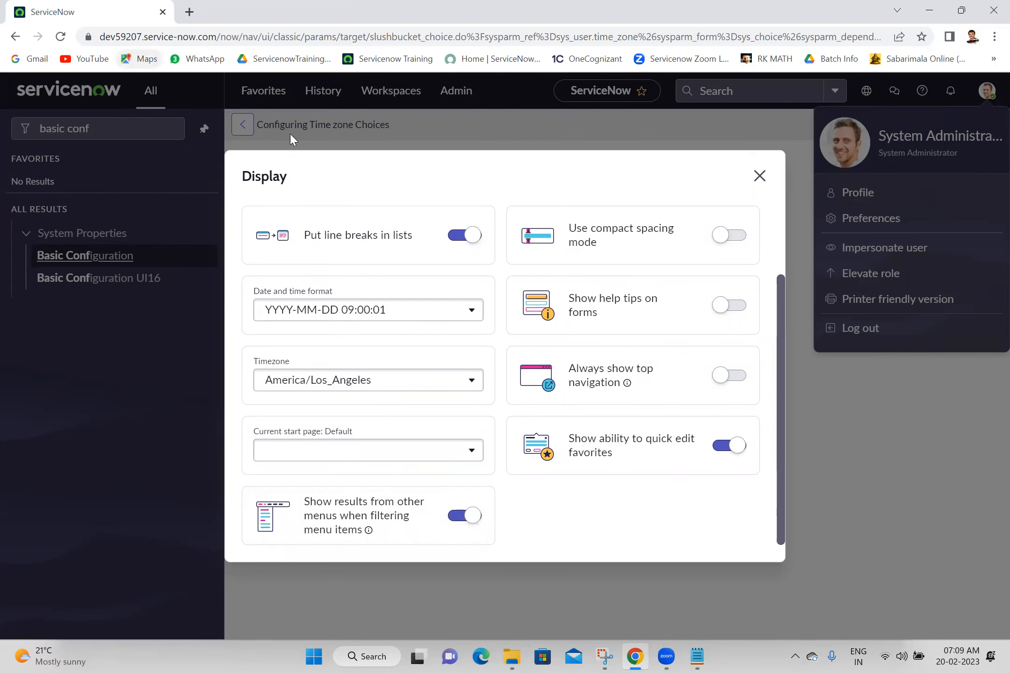
{"action": "left_click", "coordinate": [760, 179]}
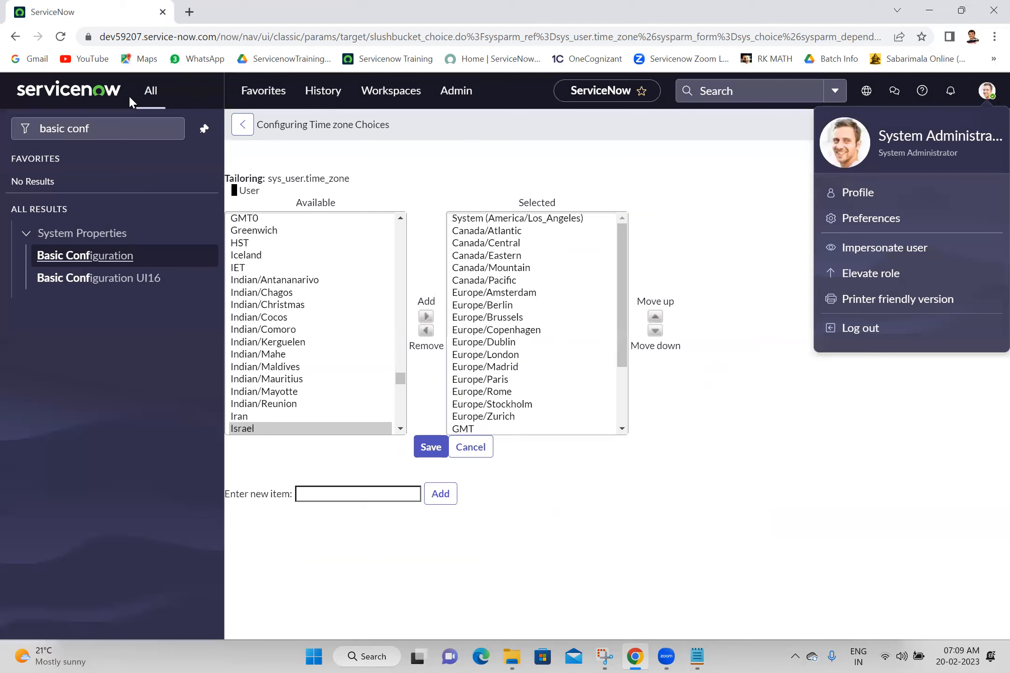
Return to the home page, set the start page in the Display preferences to Use Dashboards and close the dialog.
{"action": "left_click", "coordinate": [103, 94]}
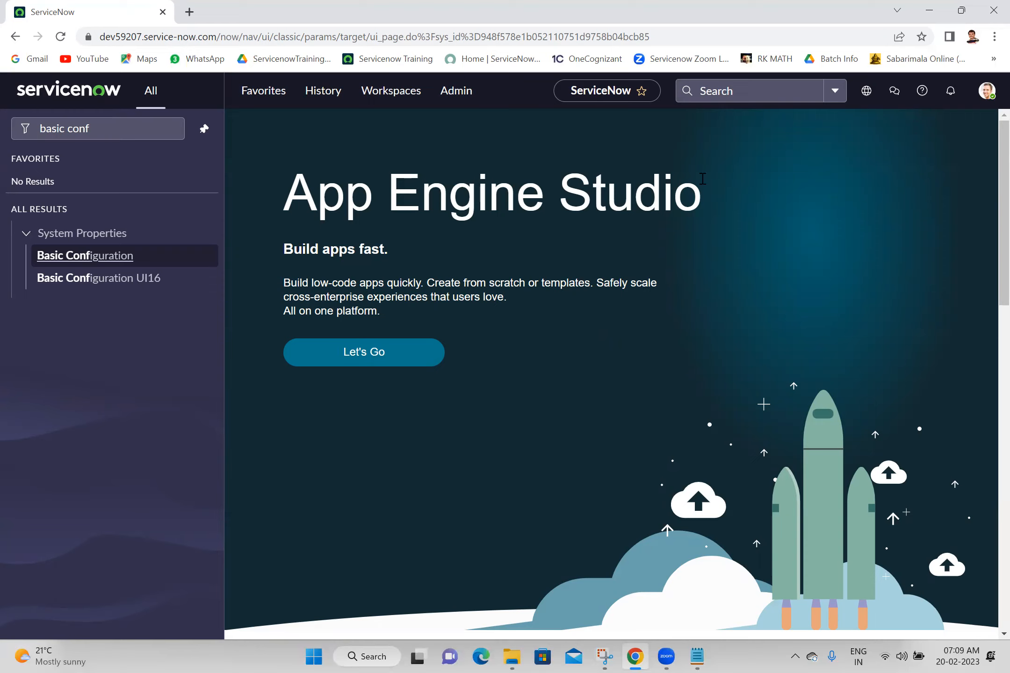
{"action": "left_click", "coordinate": [991, 98]}
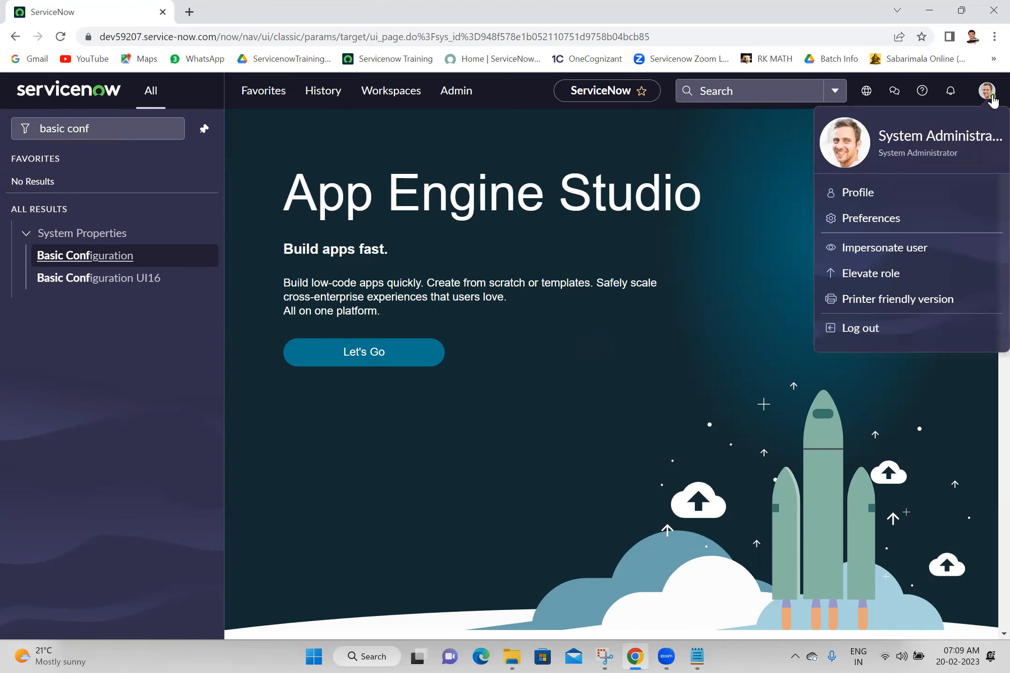
{"action": "left_click", "coordinate": [878, 229]}
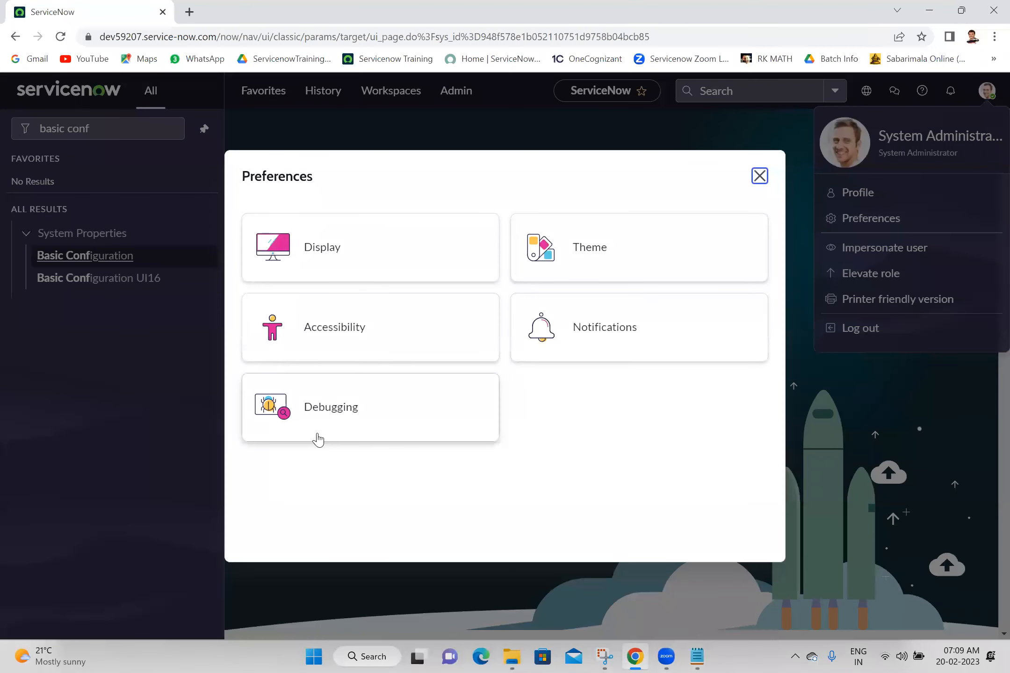
{"action": "left_click", "coordinate": [365, 242]}
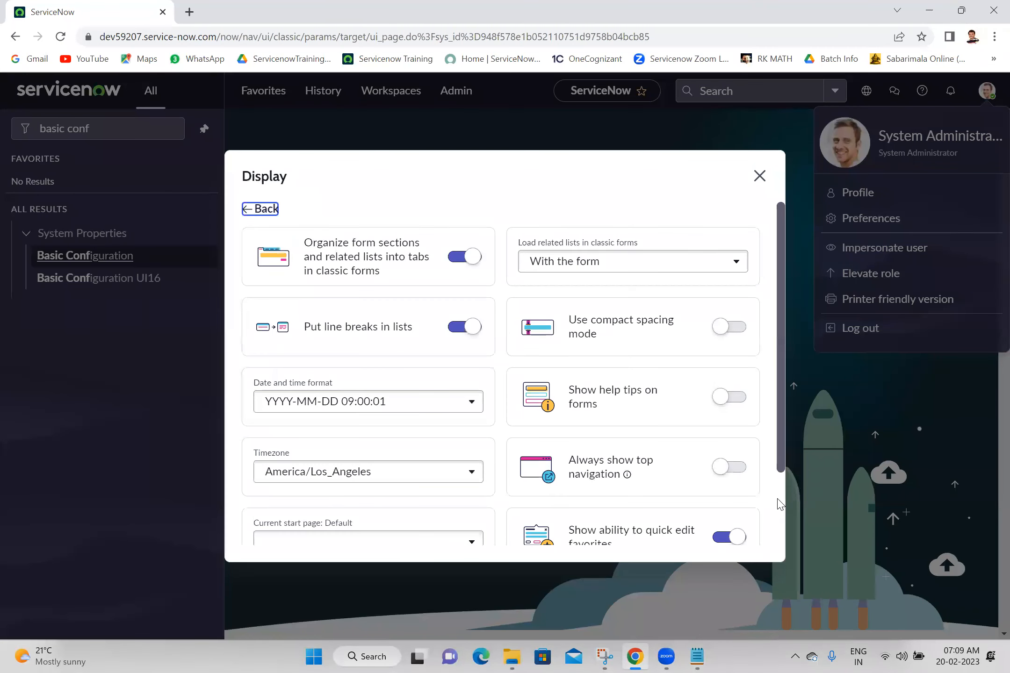
{"action": "scroll", "coordinate": [778, 500], "scroll_direction": "down", "scroll_amount": 2}
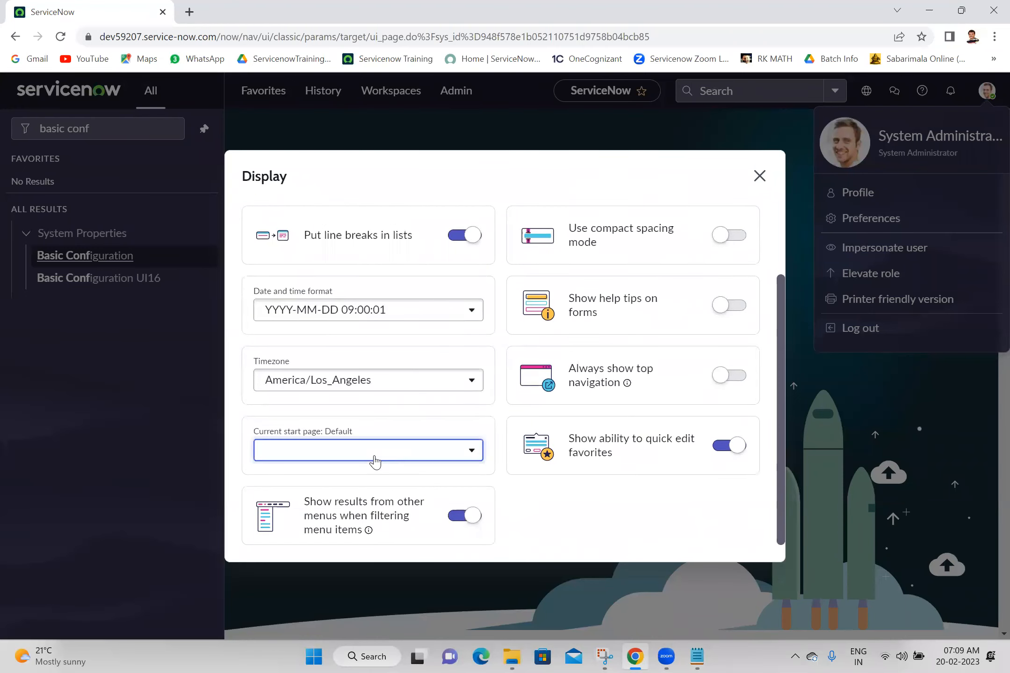
{"action": "left_click", "coordinate": [377, 460]}
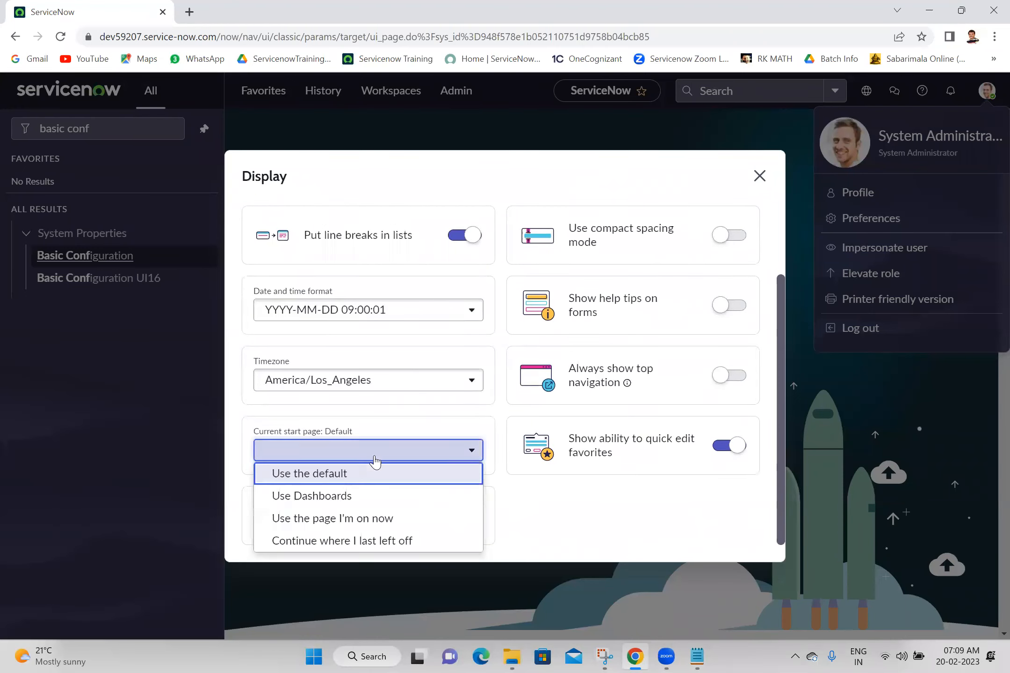
{"action": "left_click", "coordinate": [329, 497]}
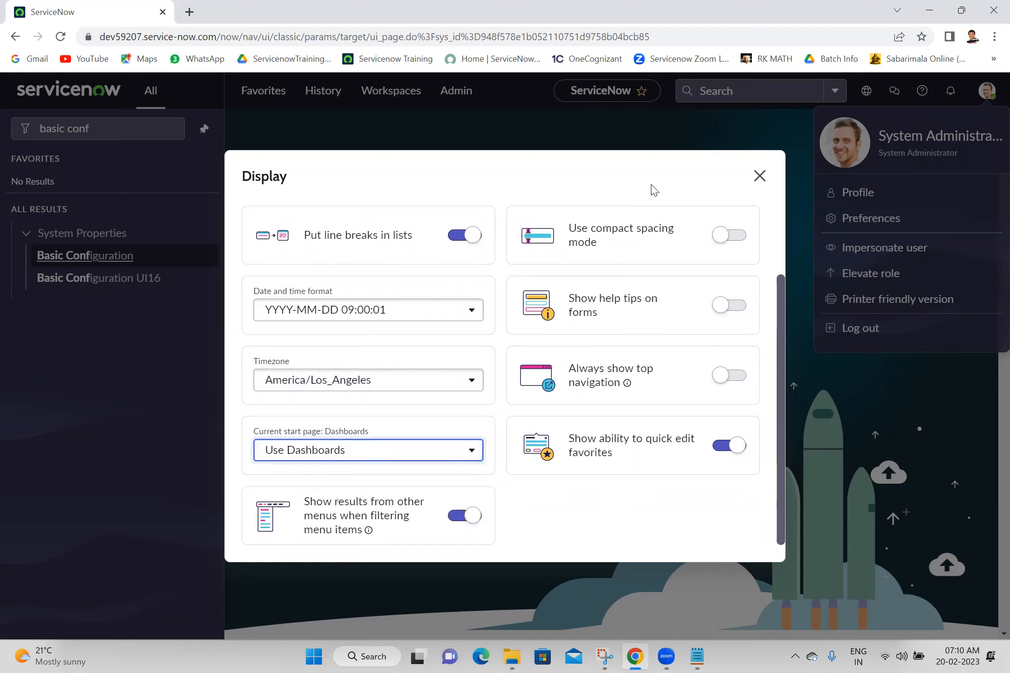
{"action": "left_click", "coordinate": [761, 178]}
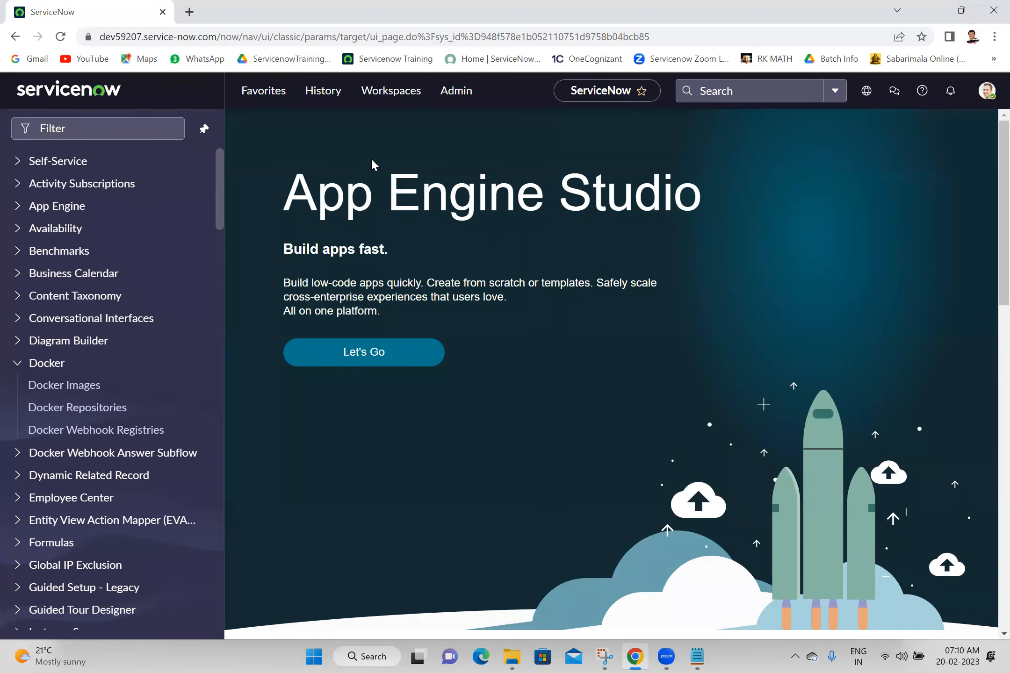
Reload the instance from its base web address to view the start page that loads.
{"action": "left_click_drag", "start_coordinate": [216, 37], "coordinate": [836, 94]}
{"action": "key", "text": "BackSpace"}
{"action": "key", "text": "Return"}
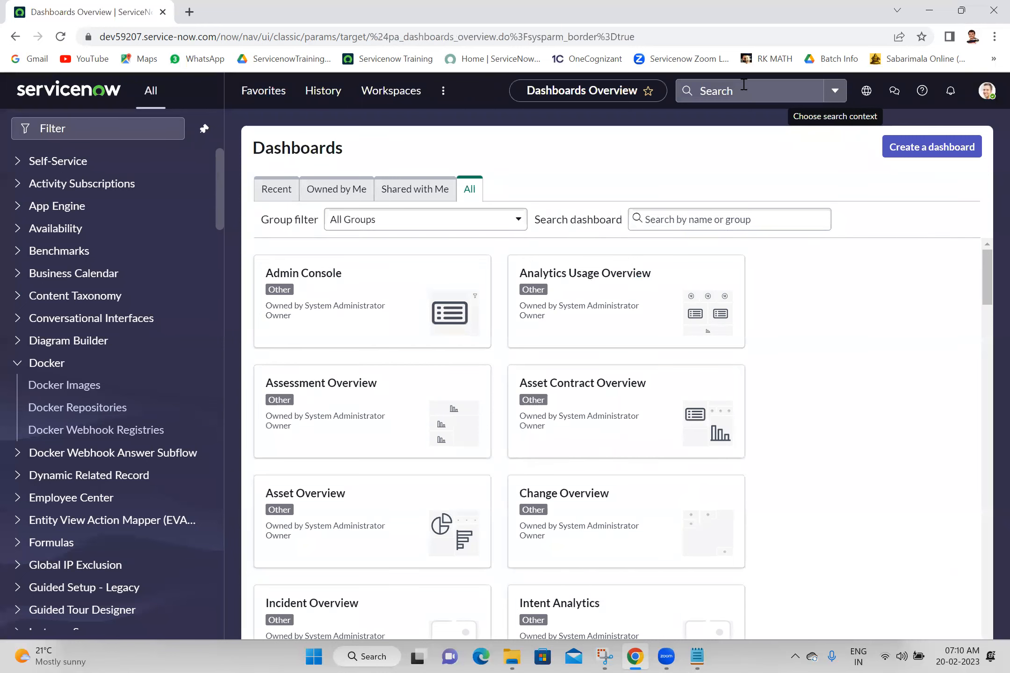
{"action": "left_click", "coordinate": [65, 93]}
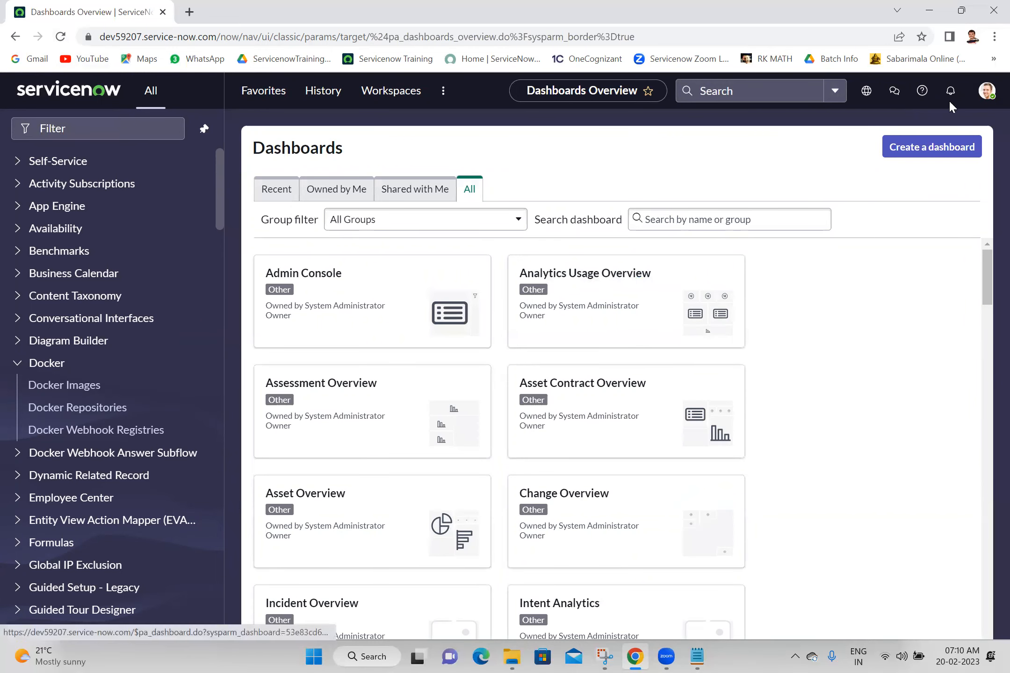
Set the current start page to Use the default in the Display preferences.
{"action": "left_click", "coordinate": [986, 91]}
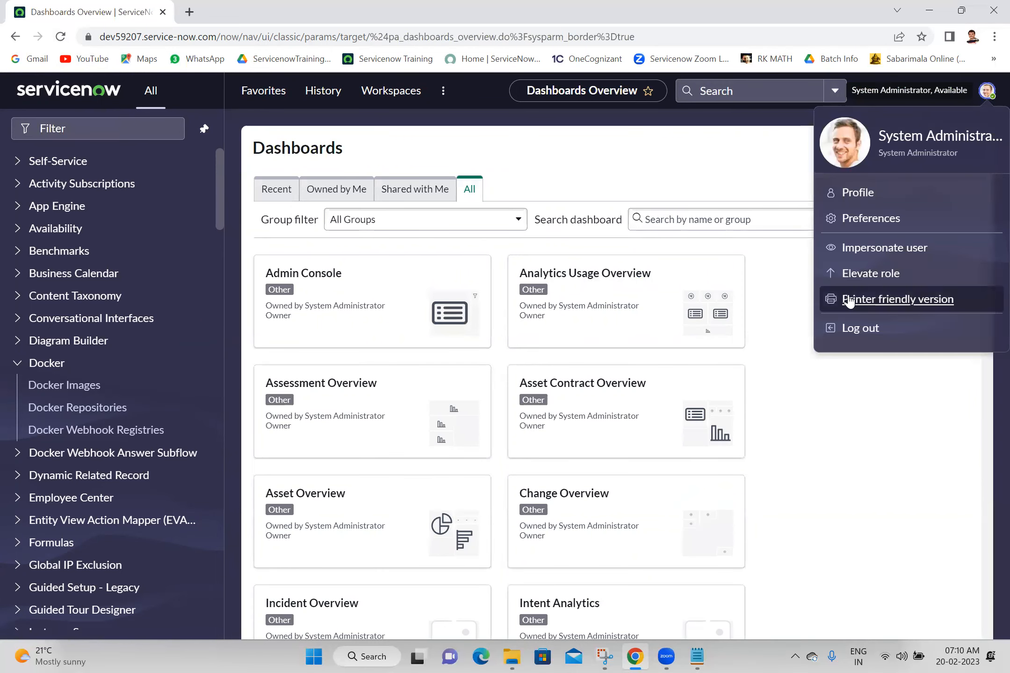
{"action": "left_click", "coordinate": [881, 220]}
{"action": "left_click", "coordinate": [420, 260]}
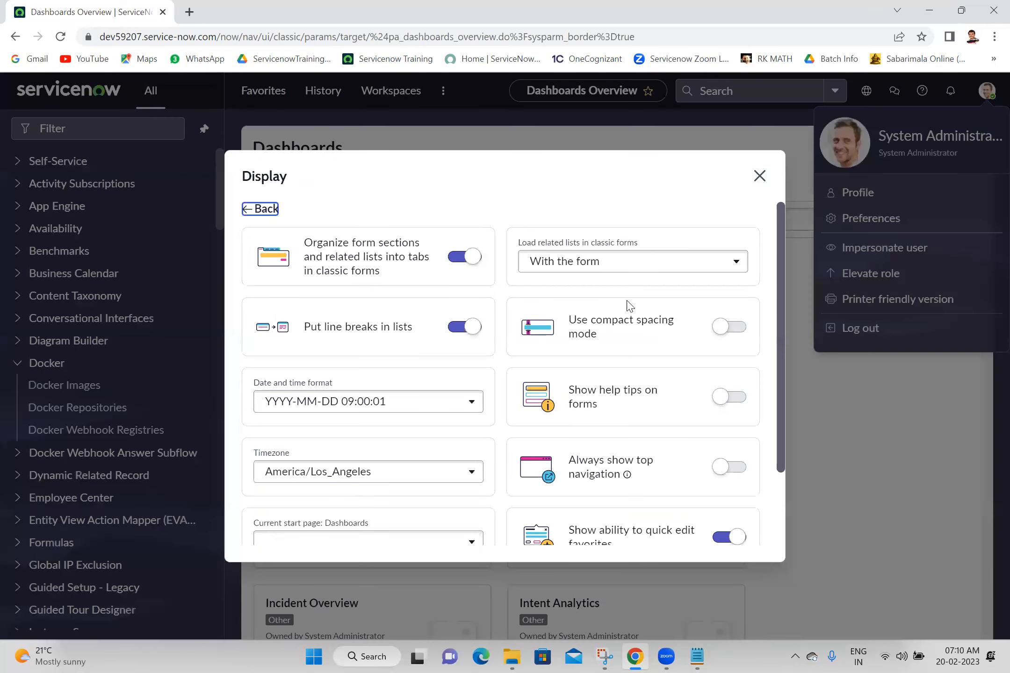
{"action": "left_click_drag", "start_coordinate": [780, 379], "coordinate": [758, 542]}
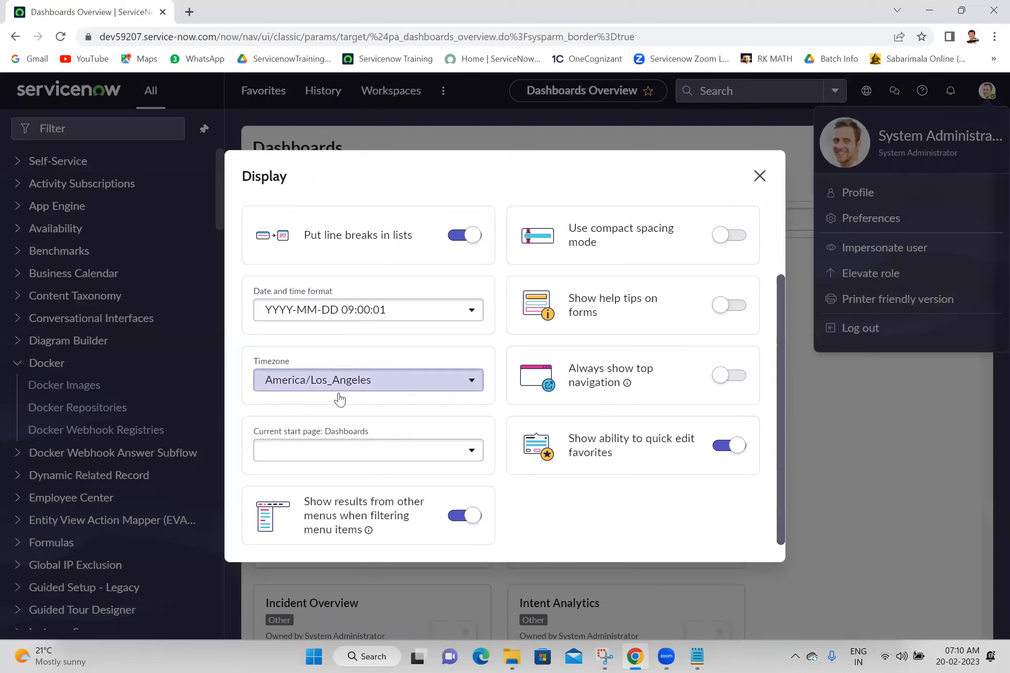
{"action": "left_click", "coordinate": [372, 451]}
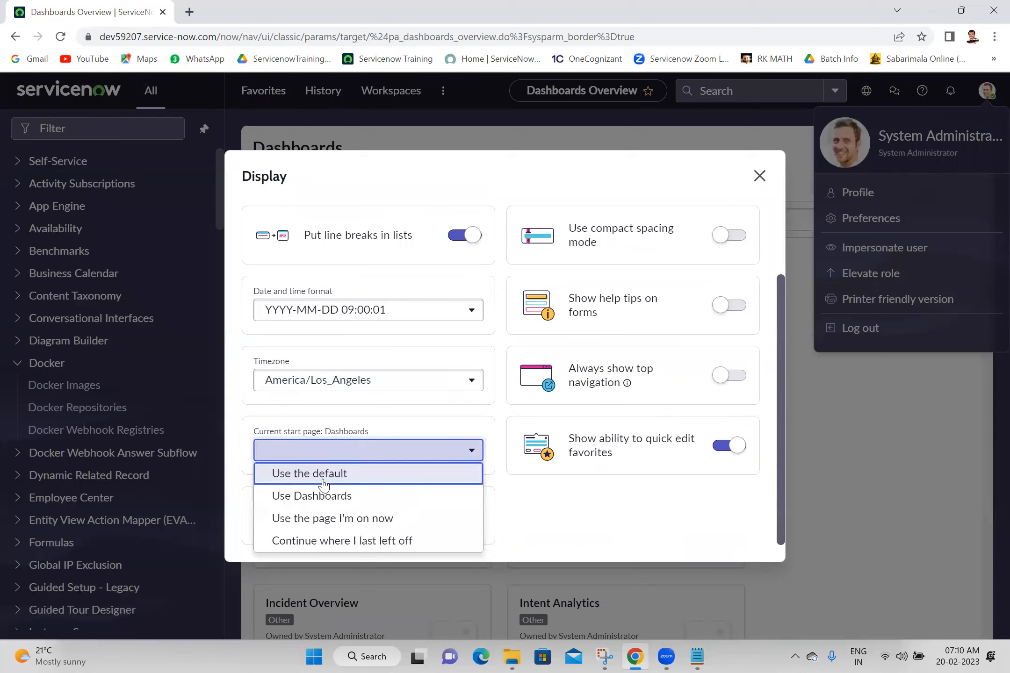
{"action": "left_click", "coordinate": [324, 475]}
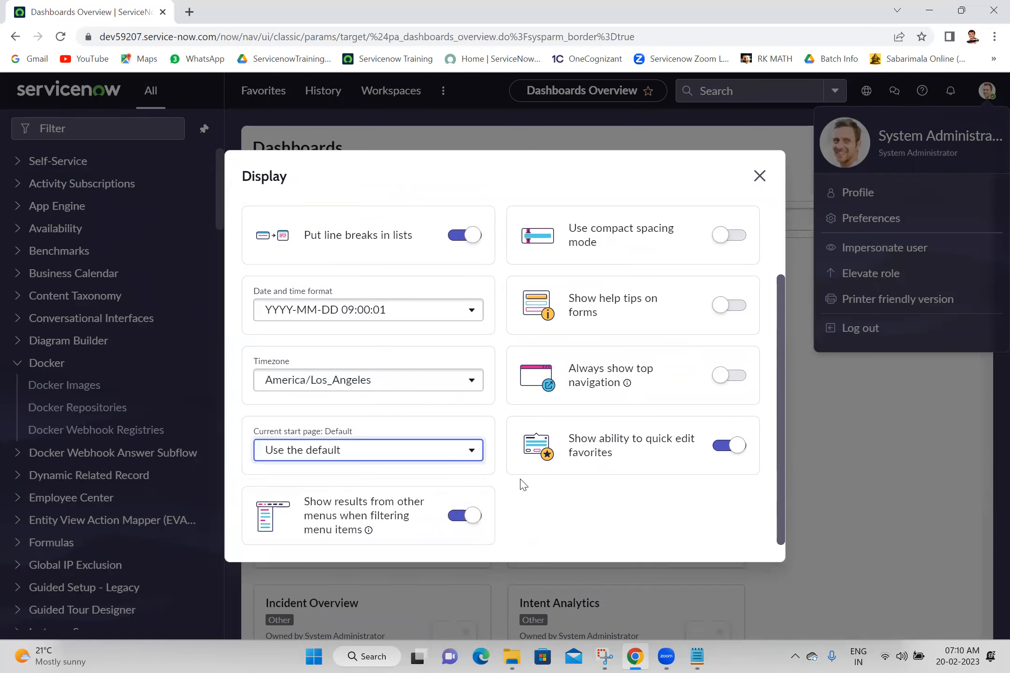
Switch off showing results from other menus when filtering menu items, switch it back on and close the Display preferences.
{"action": "left_click", "coordinate": [456, 517]}
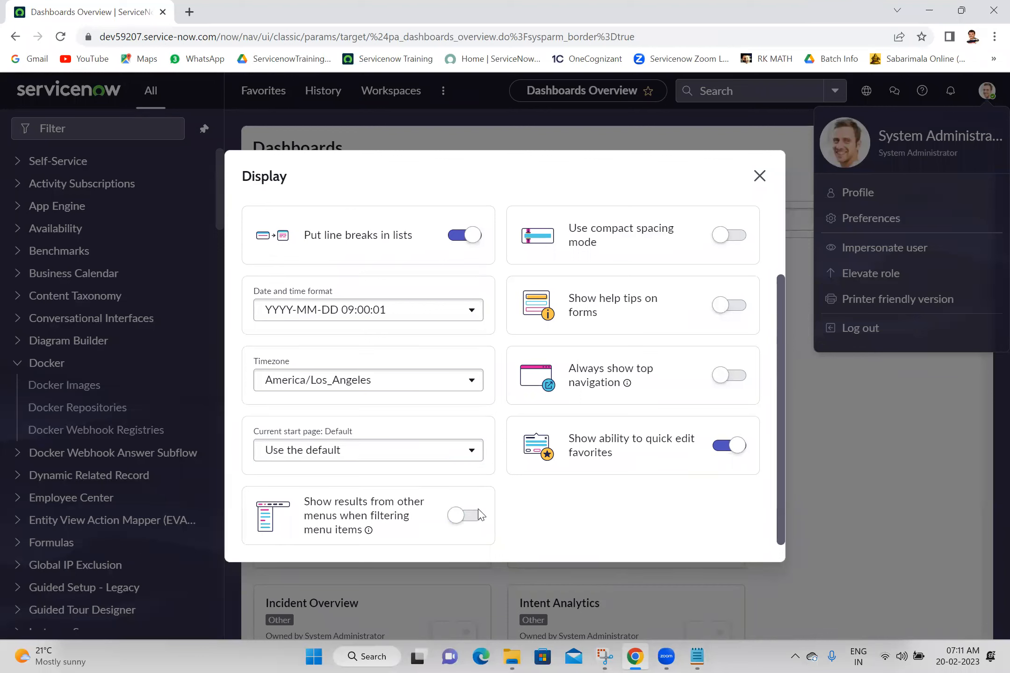
{"action": "left_click", "coordinate": [476, 517]}
{"action": "mouse_move", "coordinate": [369, 531]}
{"action": "scroll", "coordinate": [780, 244], "scroll_direction": "up", "scroll_amount": 2}
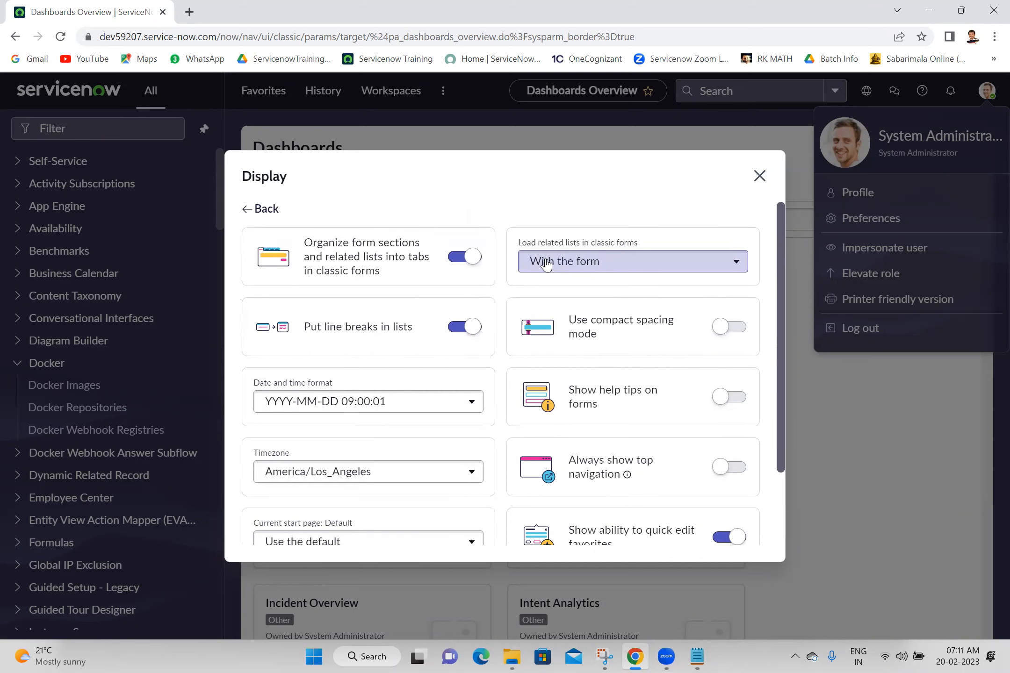
{"action": "left_click", "coordinate": [758, 175]}
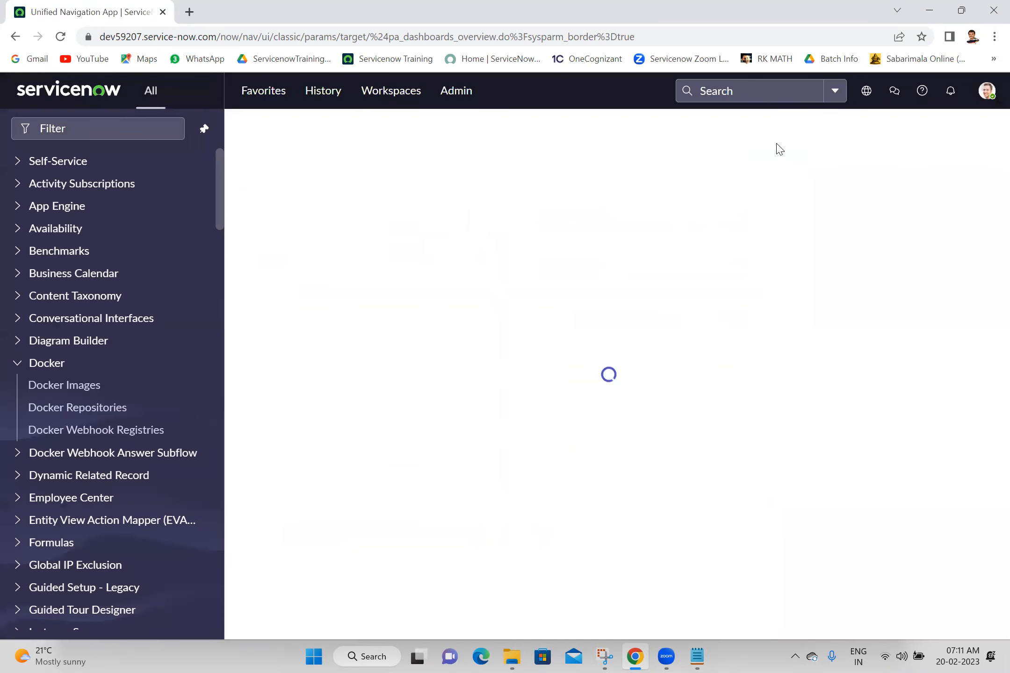
Filter the navigator for incident, list all incidents and open INC0000601 to view its related lists.
{"action": "left_click", "coordinate": [104, 126]}
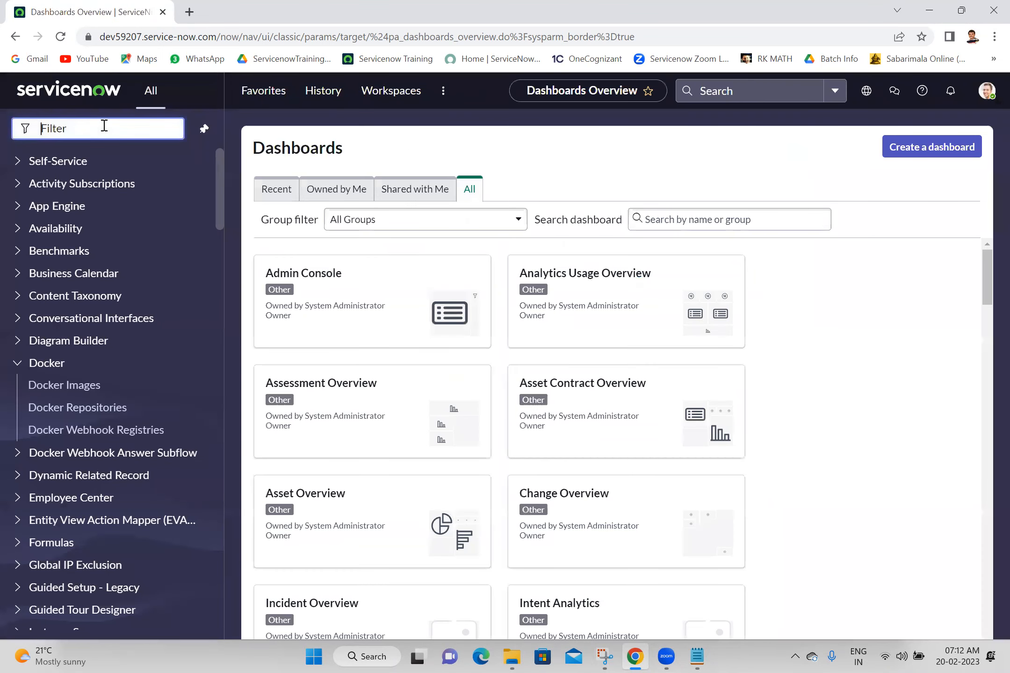
{"action": "type", "text": "incident"}
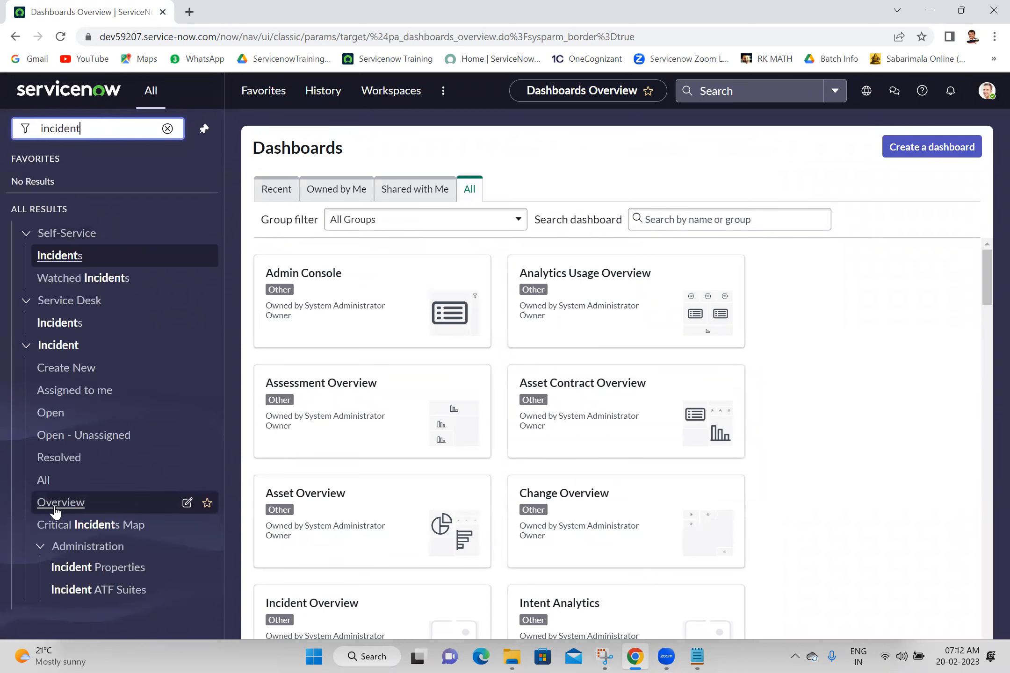
{"action": "left_click", "coordinate": [44, 480]}
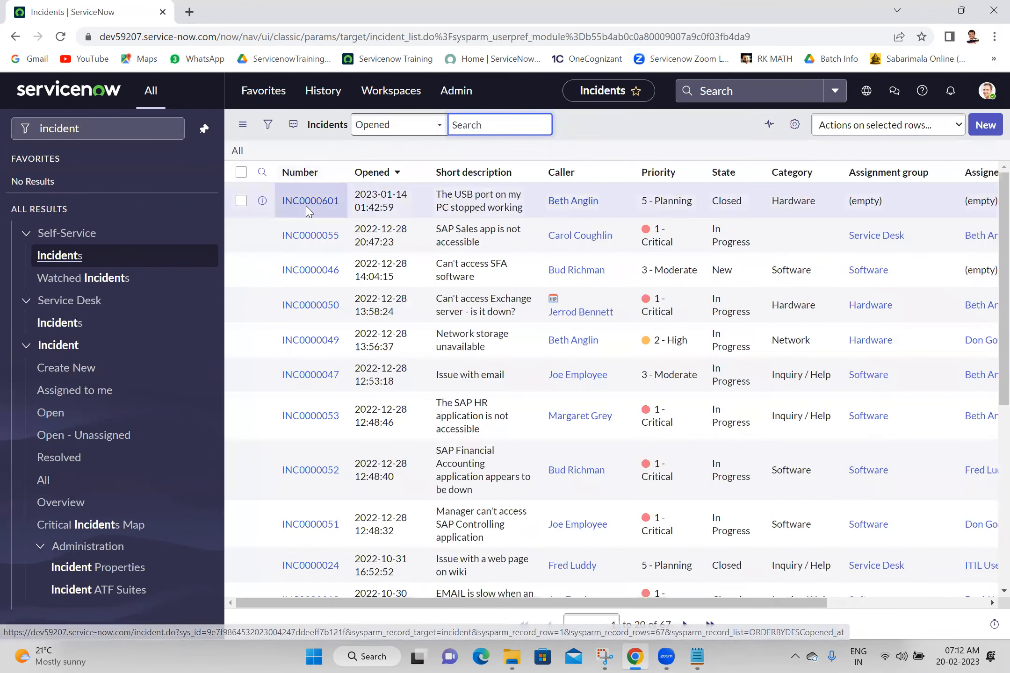
{"action": "left_click", "coordinate": [323, 200]}
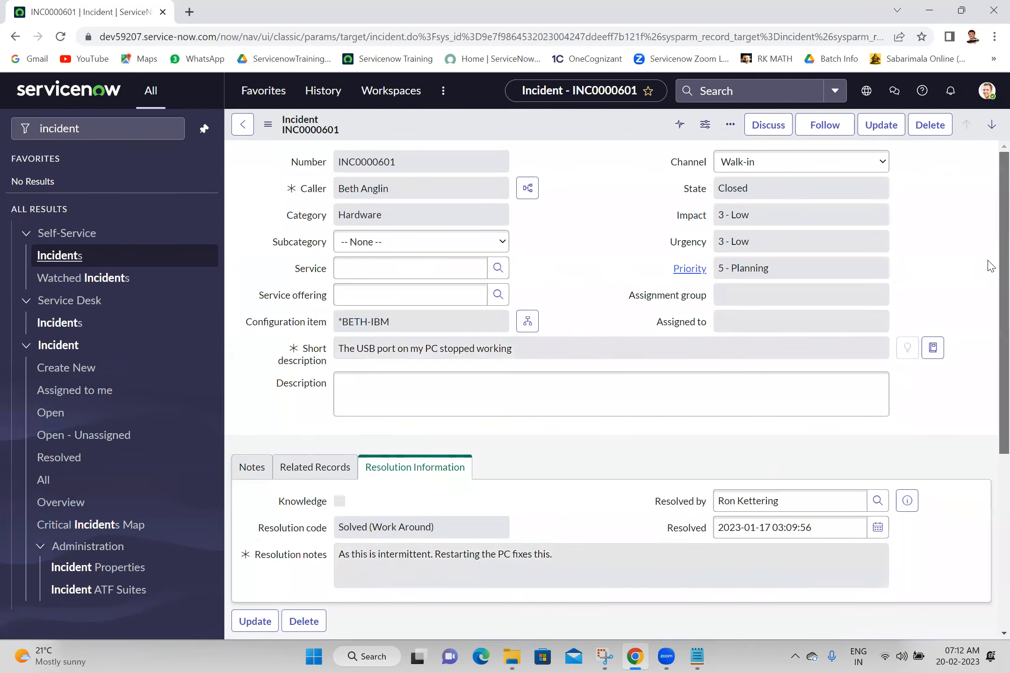
{"action": "scroll", "coordinate": [987, 261], "scroll_direction": "down", "scroll_amount": 5}
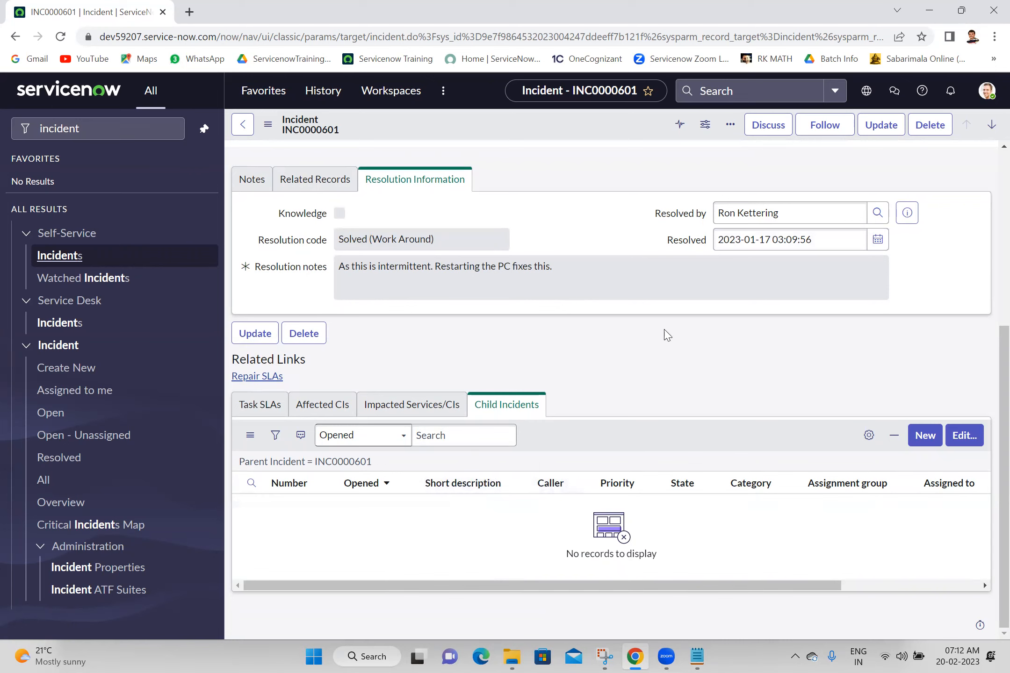
Set related lists in classic forms to load After the form loads, close the preferences and view the incident's related lists.
{"action": "left_click", "coordinate": [986, 94]}
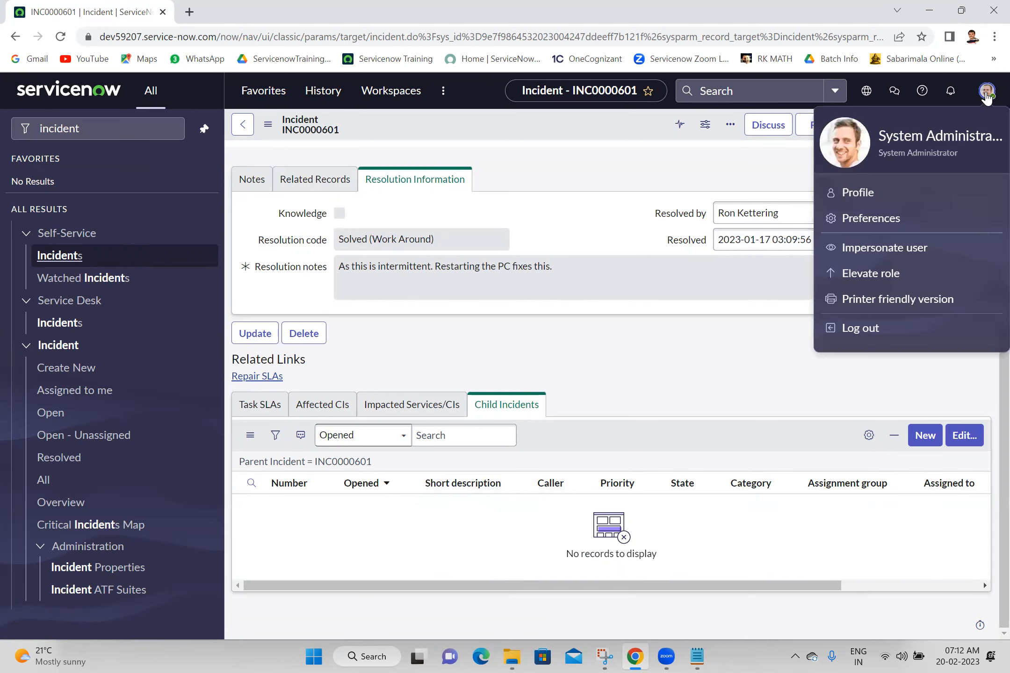
{"action": "left_click", "coordinate": [853, 221]}
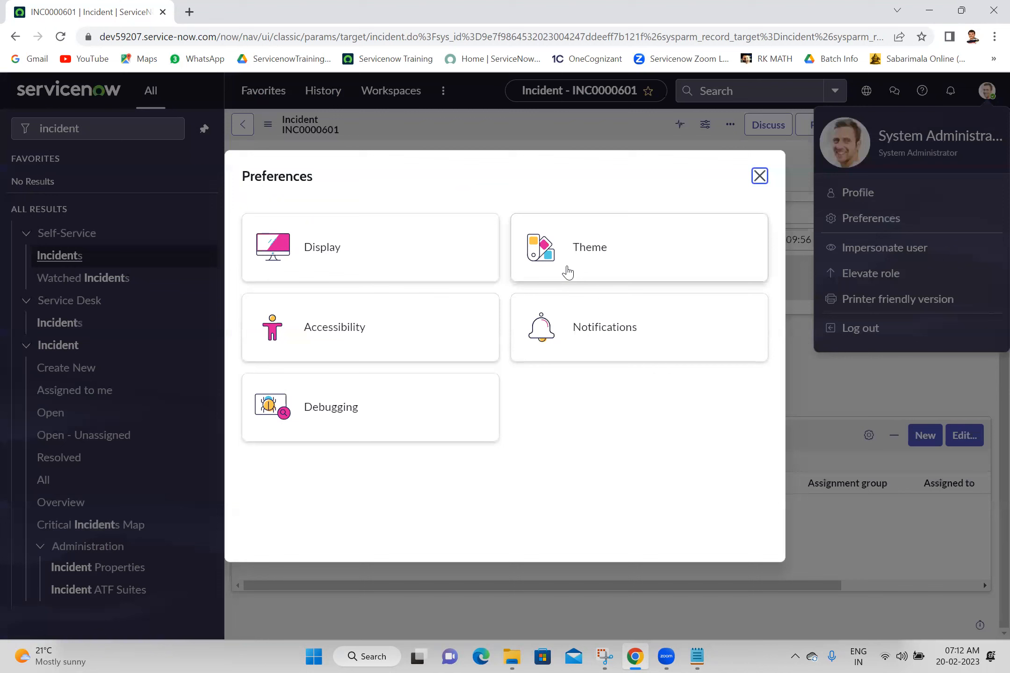
{"action": "left_click", "coordinate": [413, 256]}
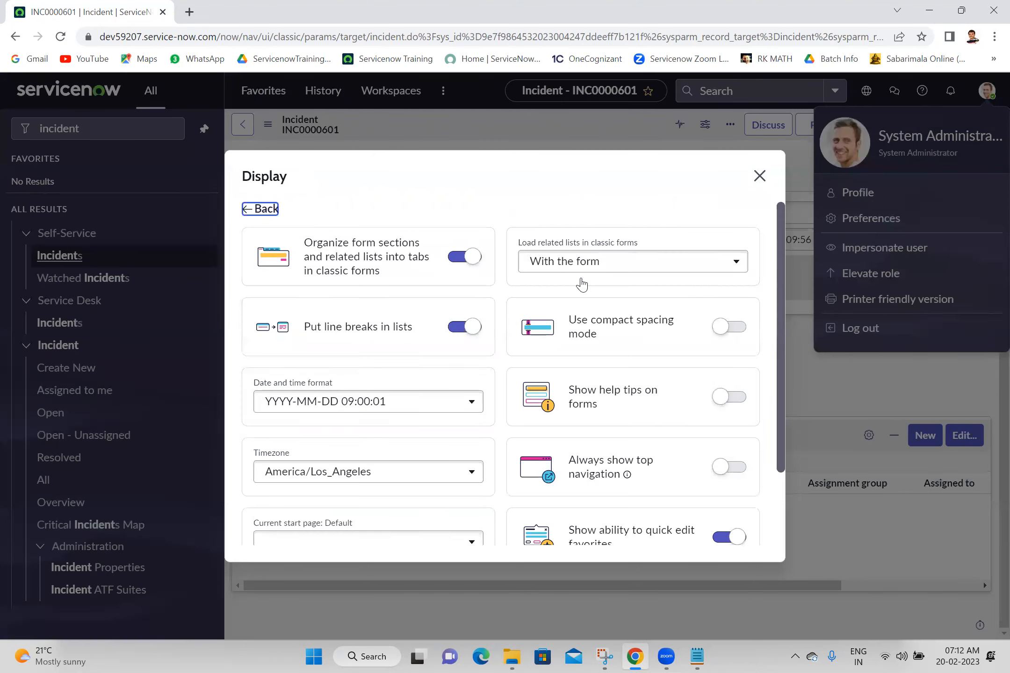
{"action": "left_click", "coordinate": [616, 270]}
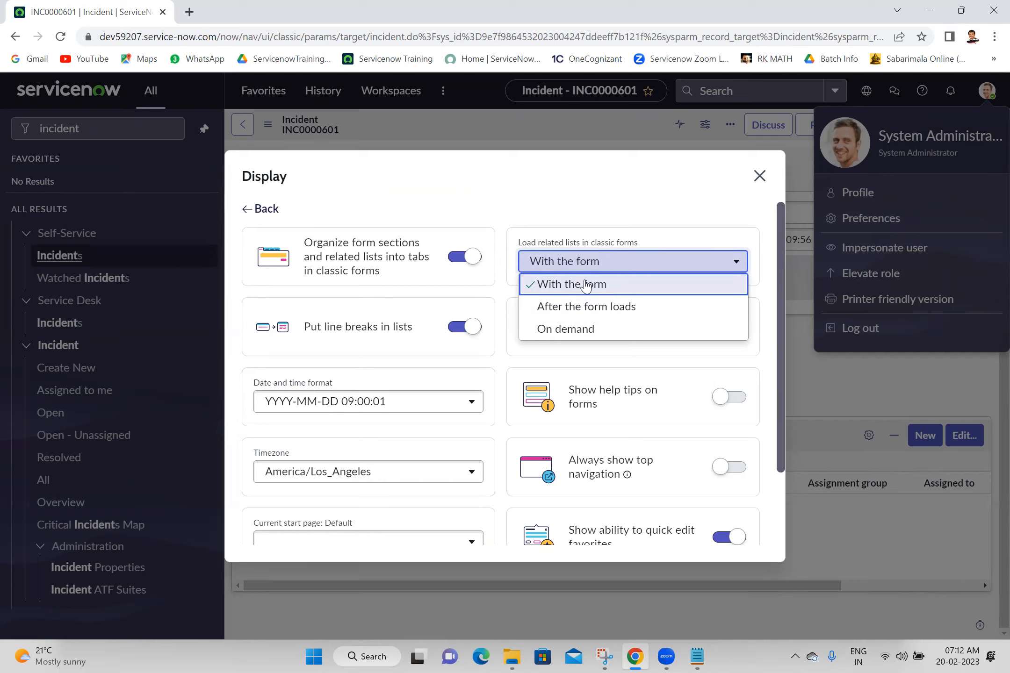
{"action": "left_click", "coordinate": [596, 309]}
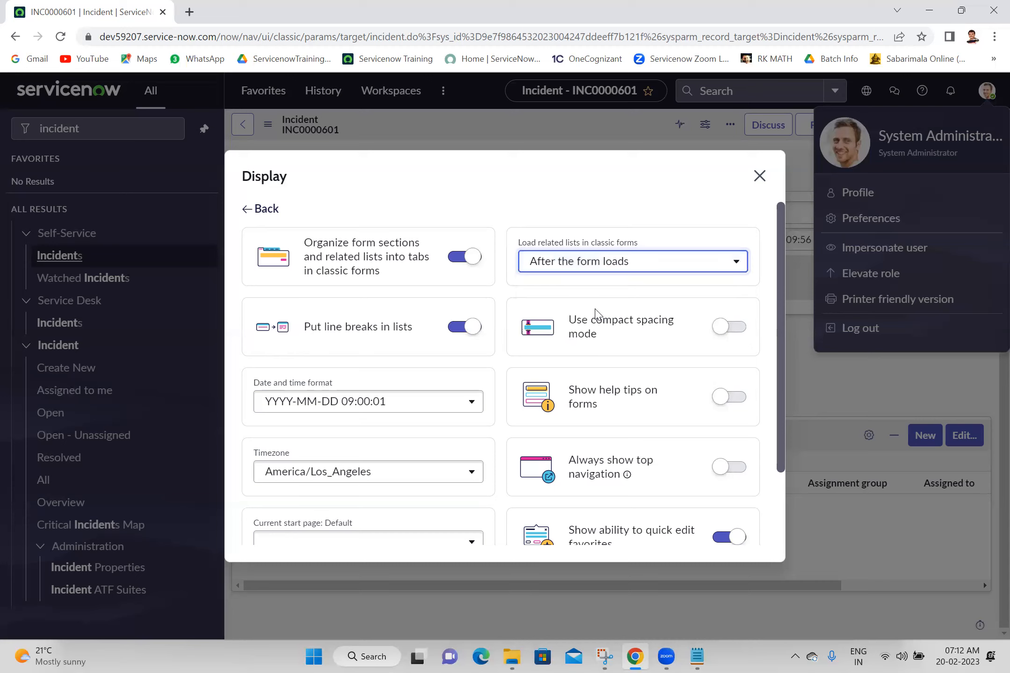
{"action": "left_click", "coordinate": [760, 176]}
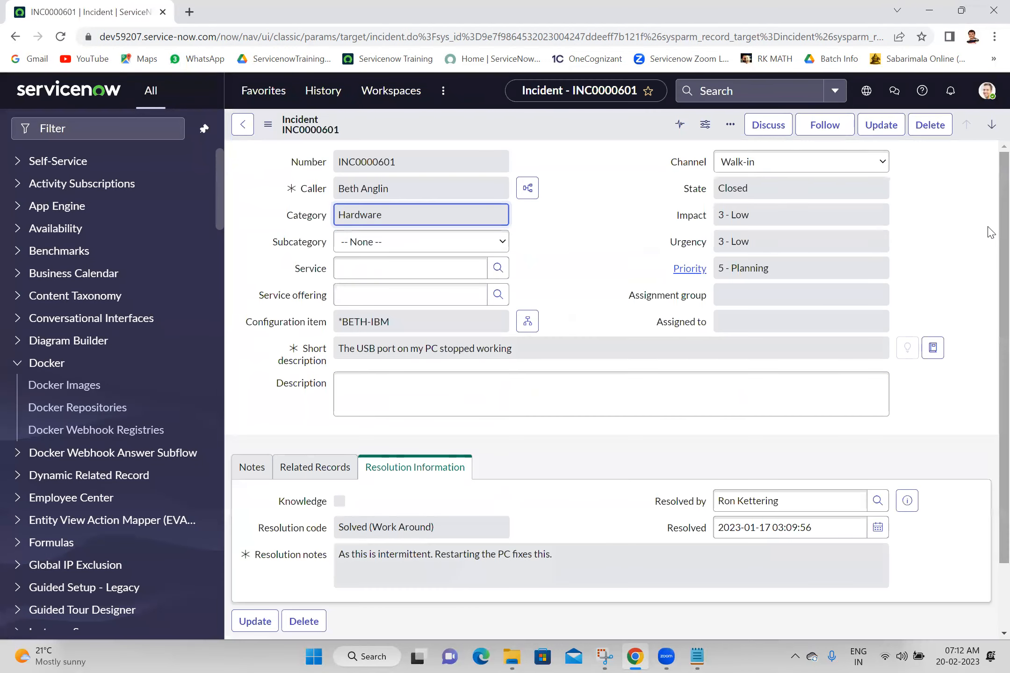
{"action": "scroll", "coordinate": [991, 234], "scroll_direction": "down", "scroll_amount": 3}
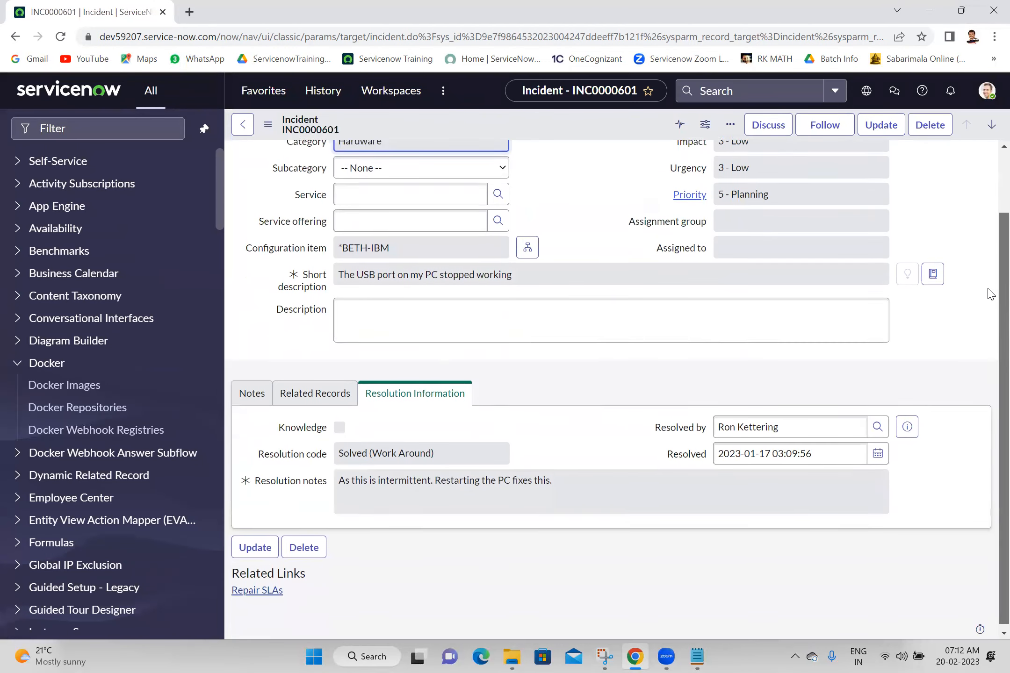
{"action": "scroll", "coordinate": [991, 365], "scroll_direction": "down", "scroll_amount": 4}
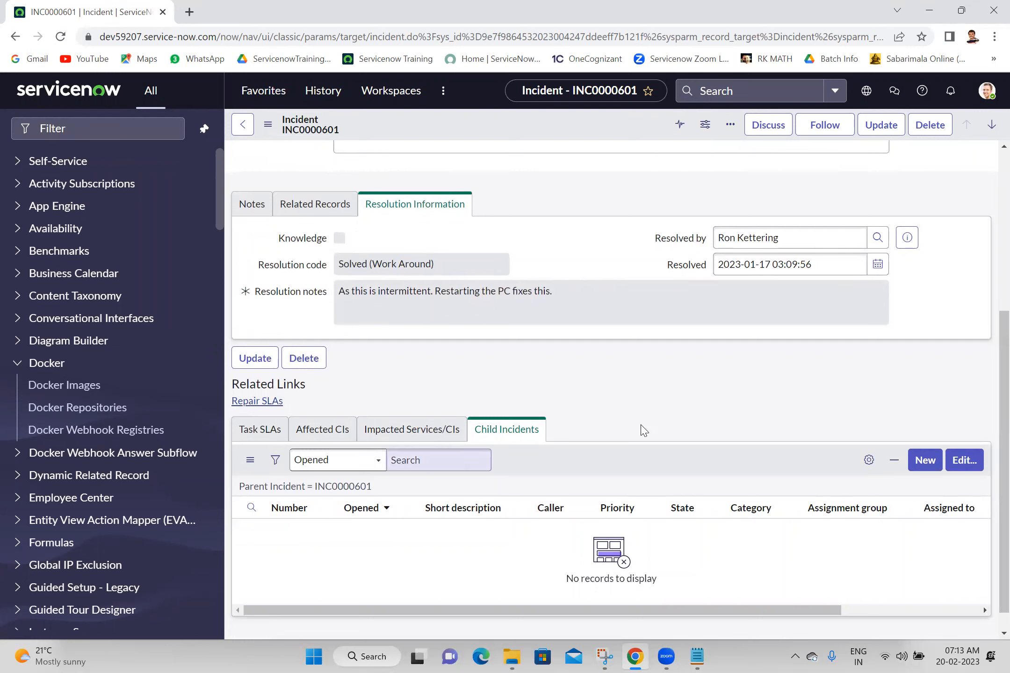
Set related lists in classic forms to load On demand in the Display preferences and close the dialog.
{"action": "left_click", "coordinate": [985, 91]}
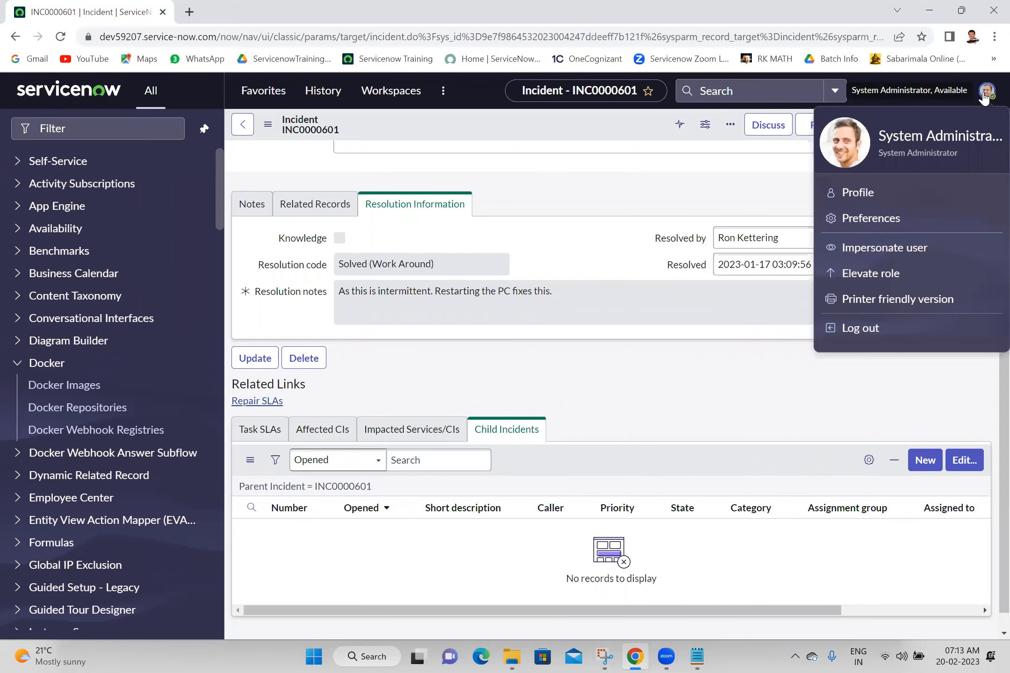
{"action": "left_click", "coordinate": [871, 220]}
{"action": "left_click", "coordinate": [357, 231]}
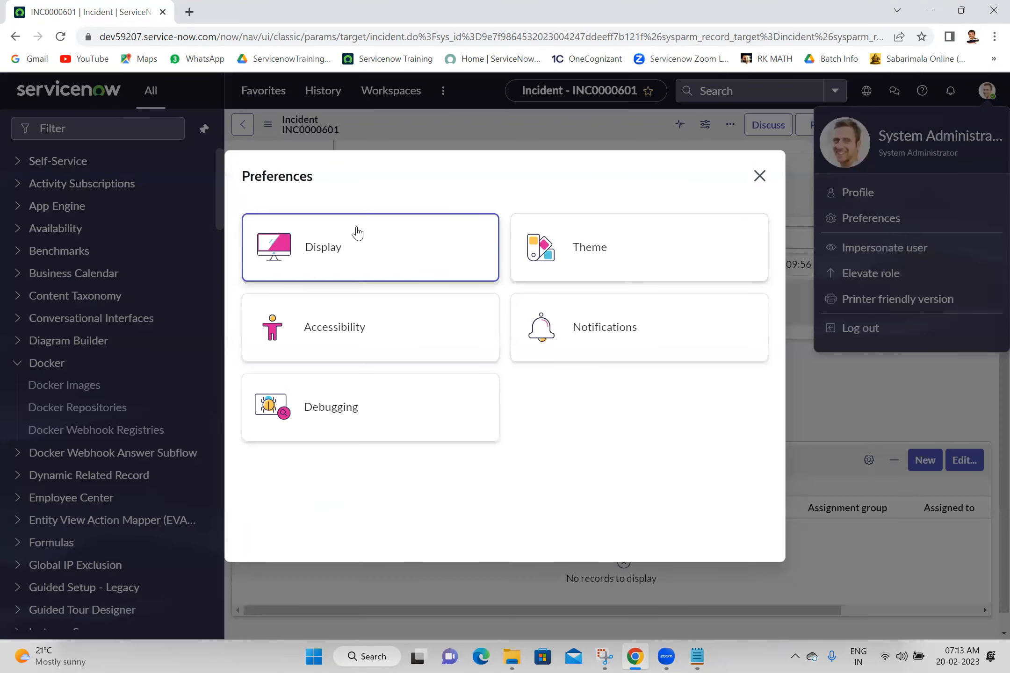
{"action": "left_click", "coordinate": [645, 264]}
{"action": "left_click", "coordinate": [552, 335]}
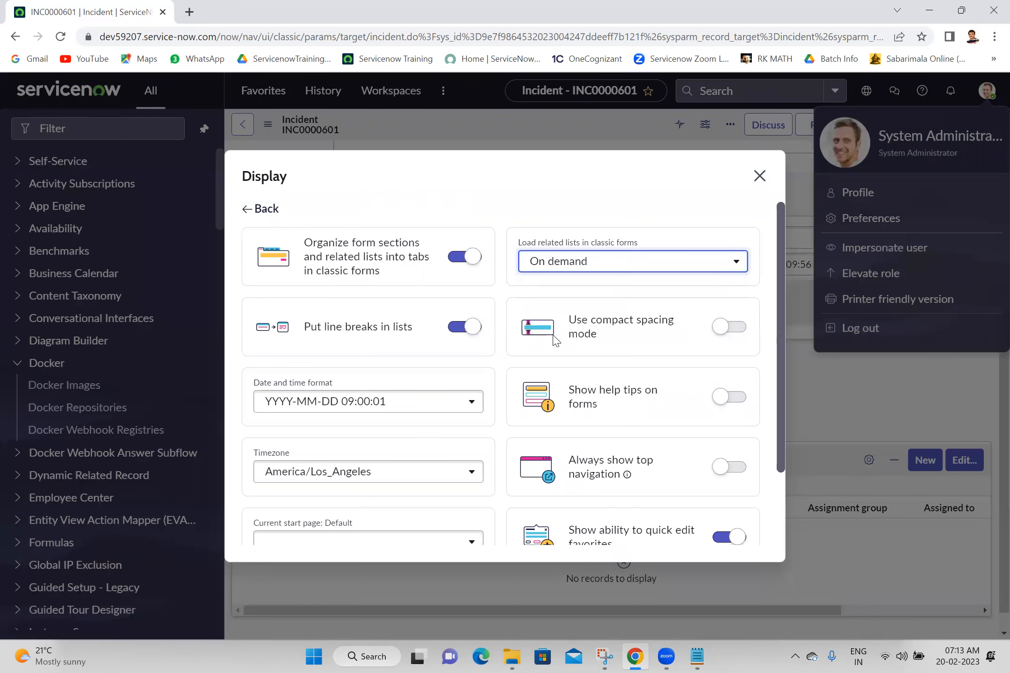
{"action": "left_click", "coordinate": [755, 182]}
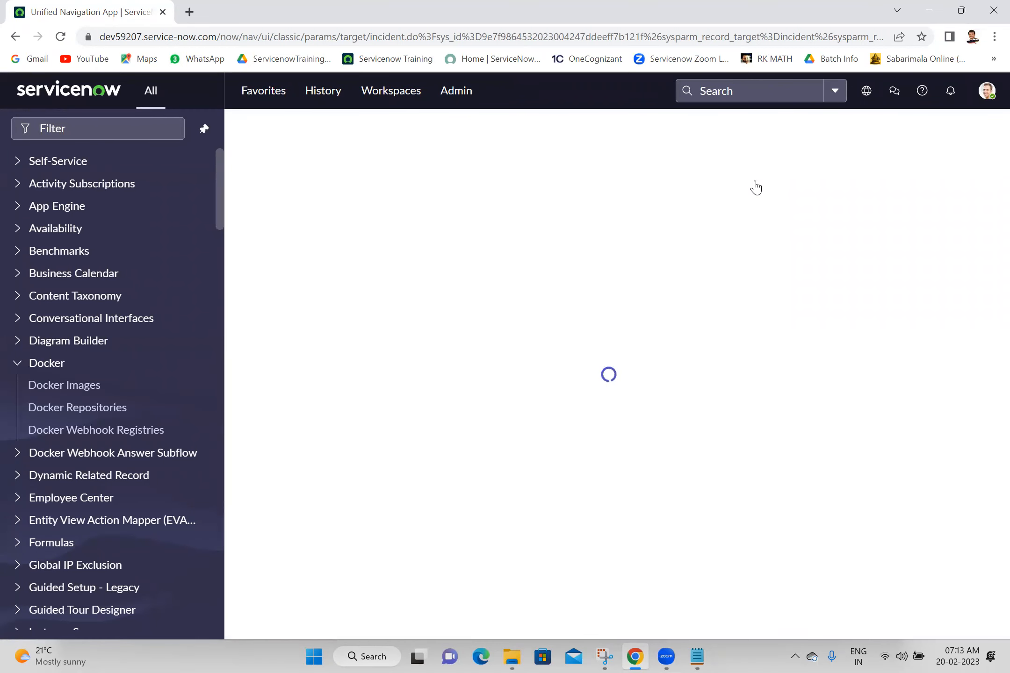
Examine how the related lists load beneath the reloaded incident form.
{"action": "scroll", "coordinate": [990, 574], "scroll_direction": "down", "scroll_amount": 1}
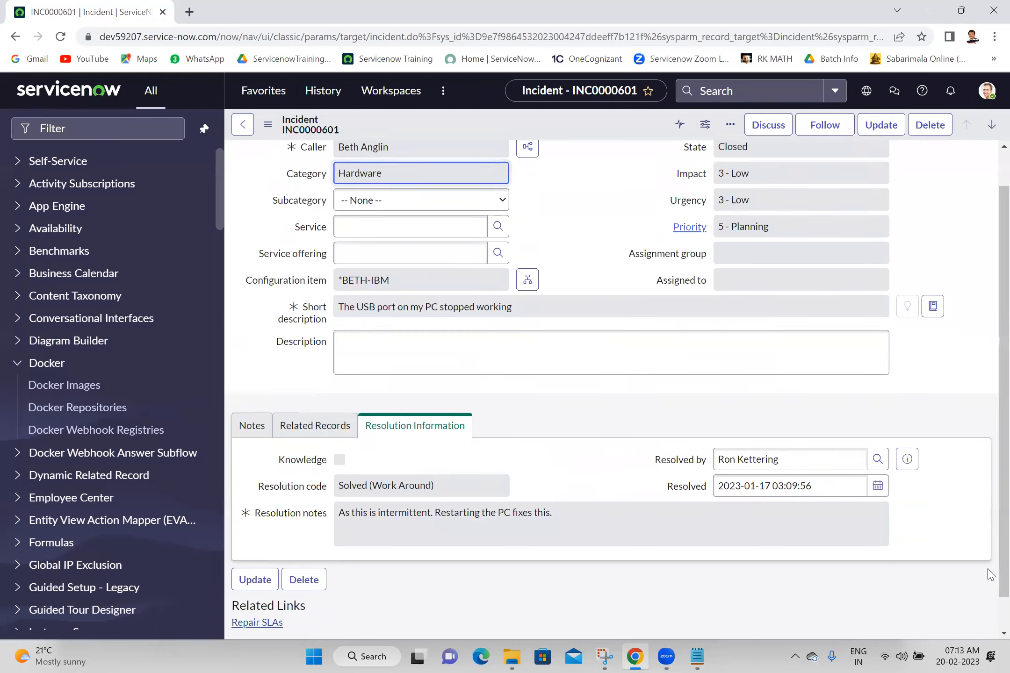
{"action": "scroll", "coordinate": [990, 608], "scroll_direction": "down", "scroll_amount": 1}
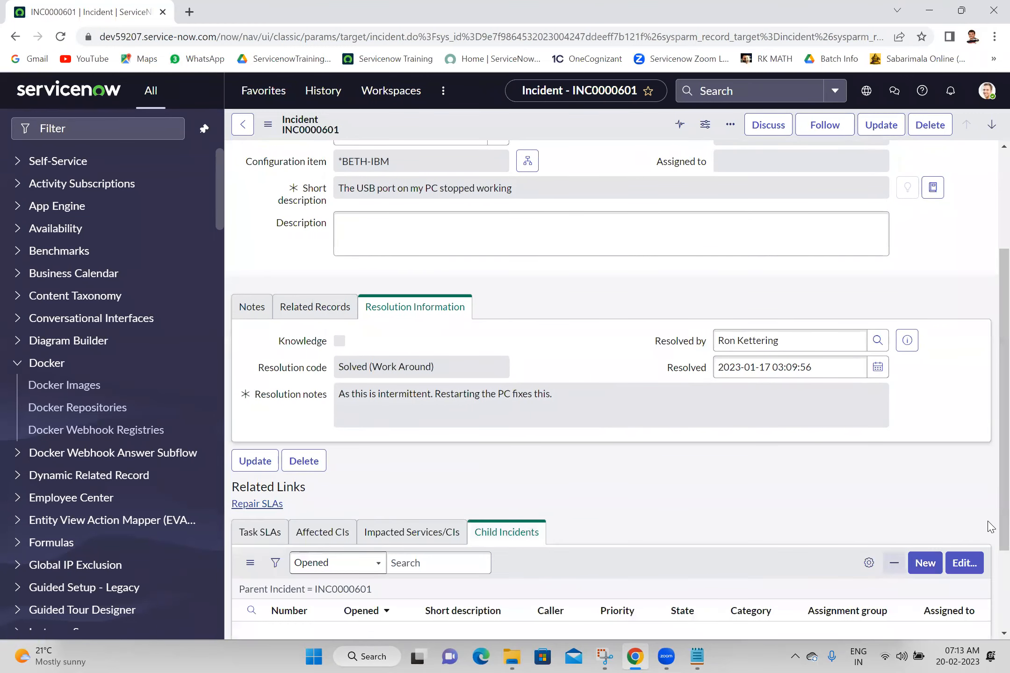
{"action": "scroll", "coordinate": [988, 509], "scroll_direction": "down", "scroll_amount": 2}
{"action": "scroll", "coordinate": [991, 535], "scroll_direction": "up", "scroll_amount": 2}
{"action": "scroll", "coordinate": [990, 290], "scroll_direction": "down", "scroll_amount": 2}
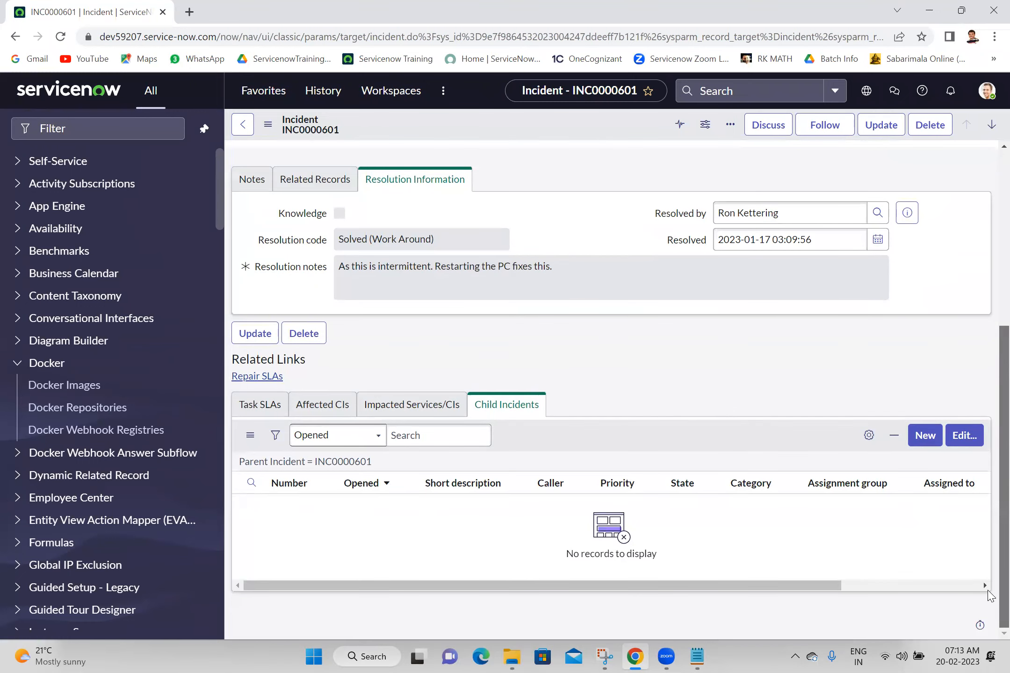
{"action": "scroll", "coordinate": [990, 596], "scroll_direction": "up", "scroll_amount": 4}
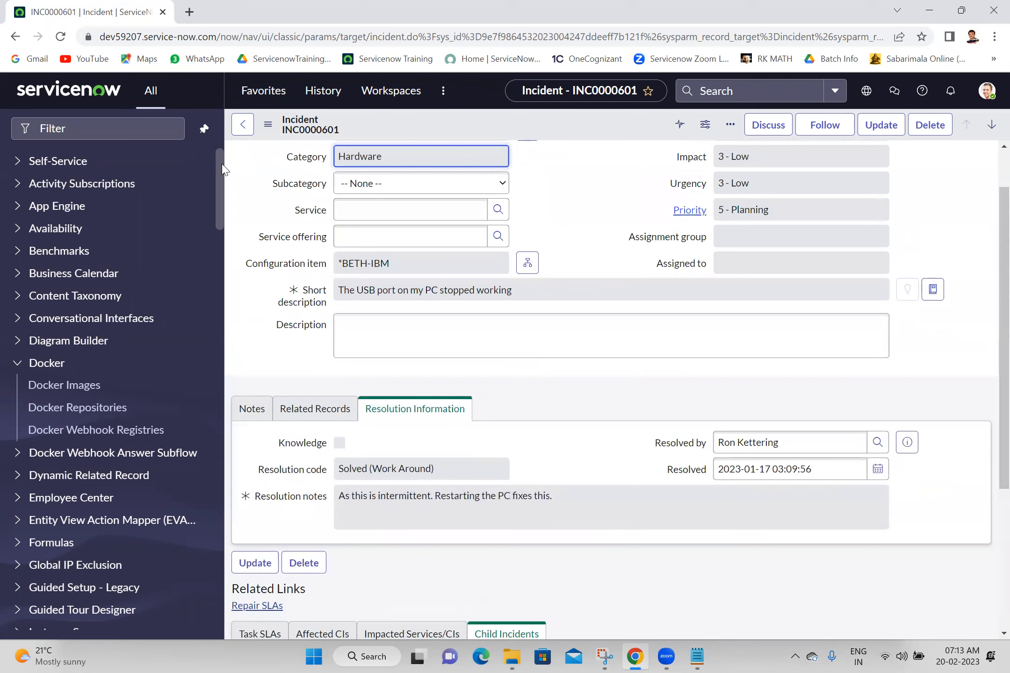
Open the change request list with the navigator entry change_request.list and open record CHG0040007.
{"action": "left_click", "coordinate": [124, 127]}
{"action": "type", "text": "cha"}
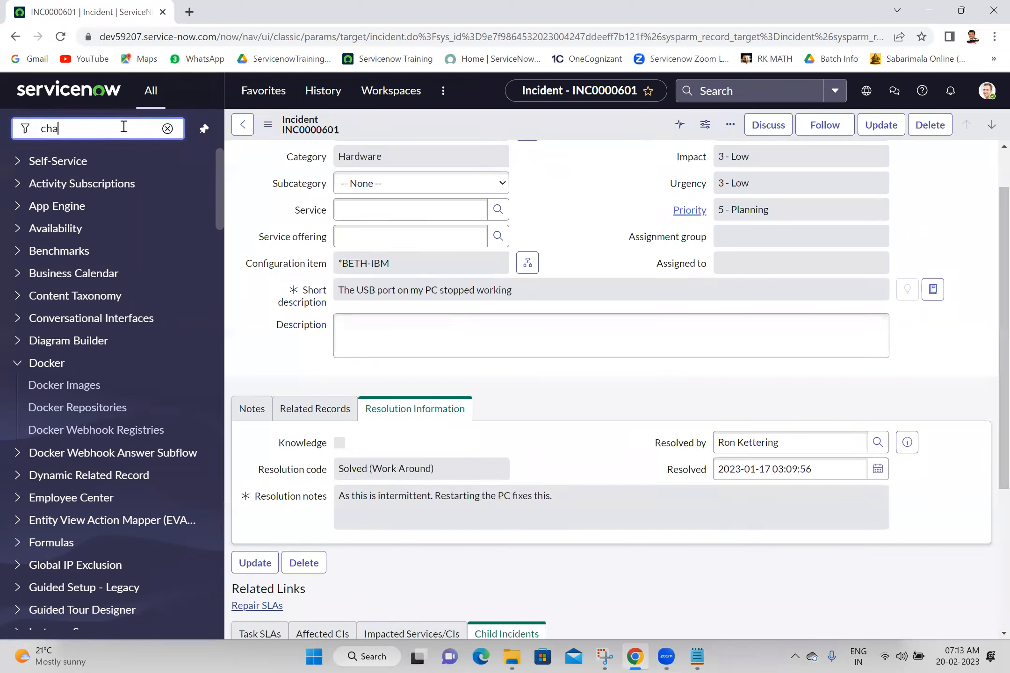
{"action": "type", "text": "nge_r"}
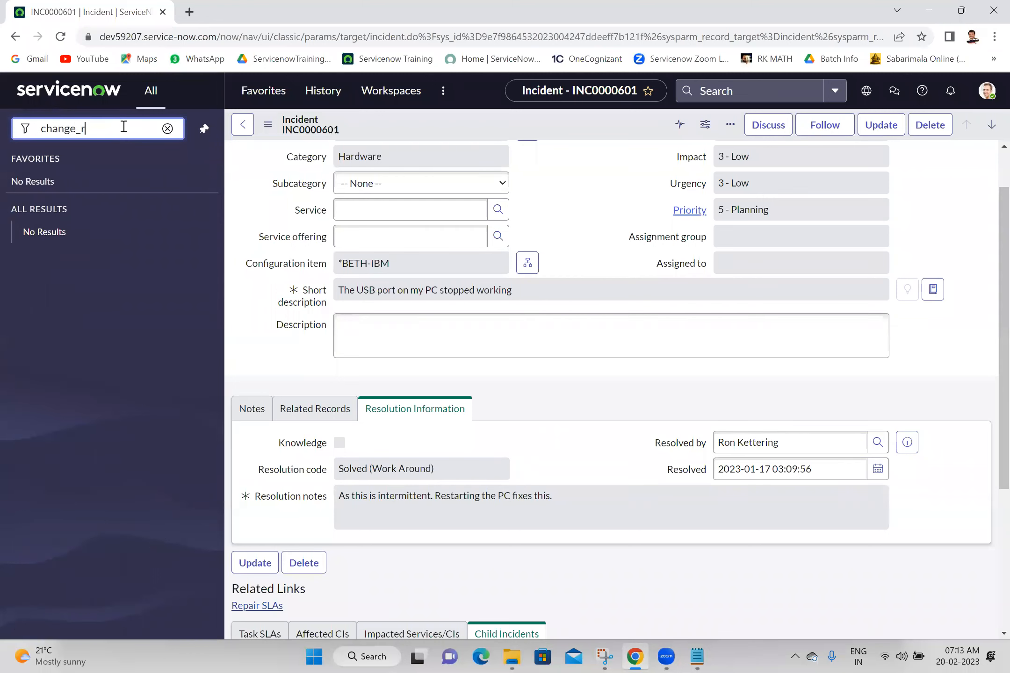
{"action": "type", "text": "equest.list"}
{"action": "key", "text": "Return"}
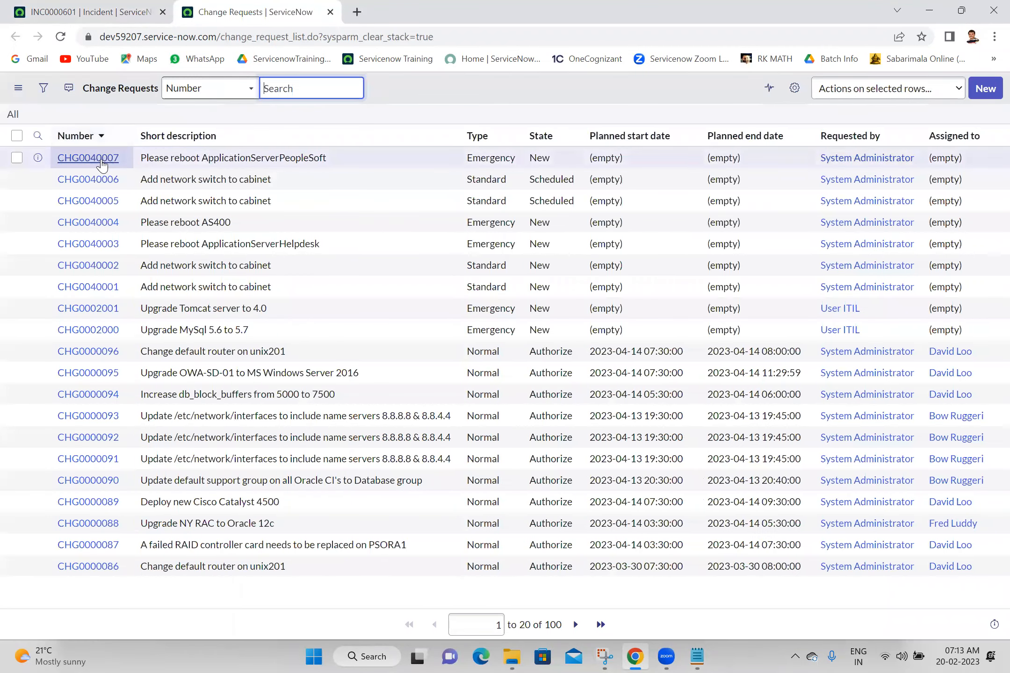
{"action": "left_click", "coordinate": [101, 159]}
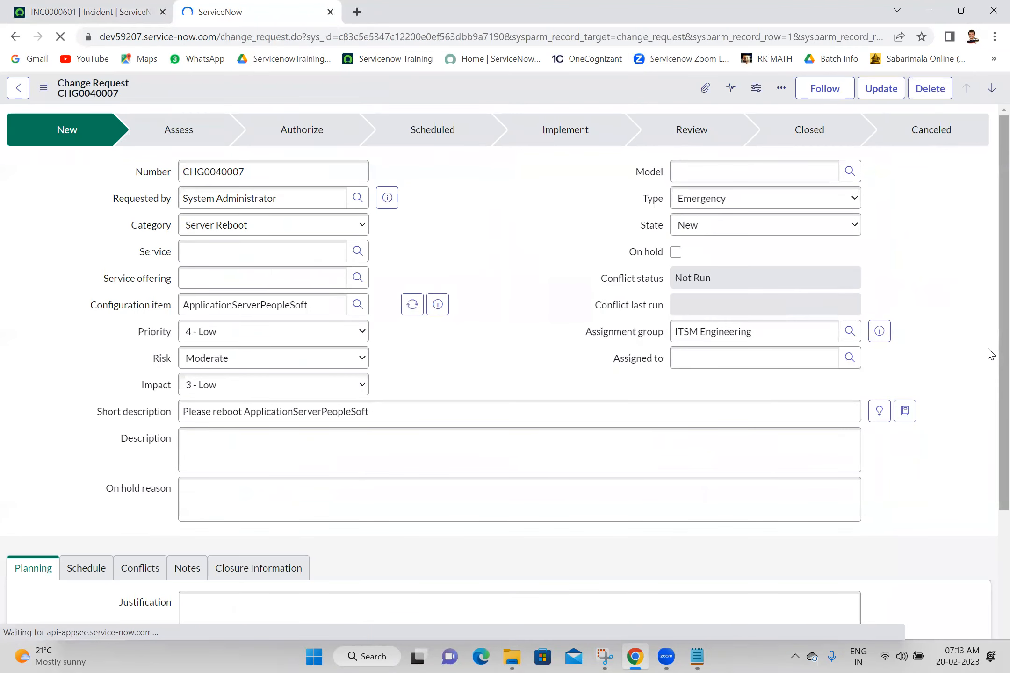
Check the bottom of the change request form, return to incident INC0000601 and set related lists in classic forms to load With the form.
{"action": "scroll", "coordinate": [988, 355], "scroll_direction": "down", "scroll_amount": 5}
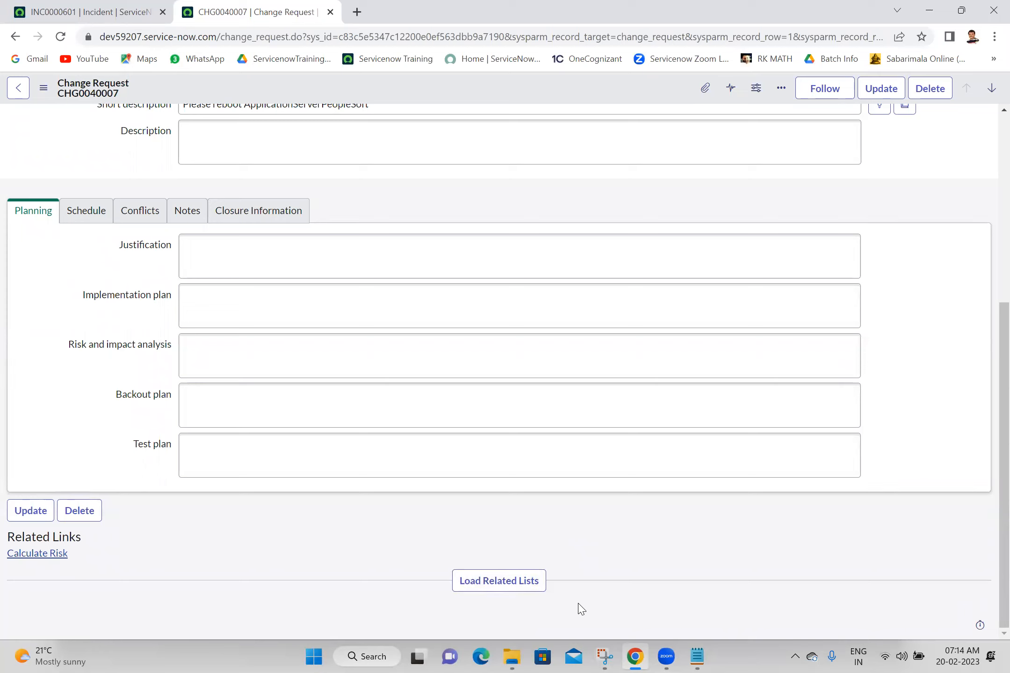
{"action": "left_click", "coordinate": [134, 7]}
{"action": "left_click", "coordinate": [987, 90]}
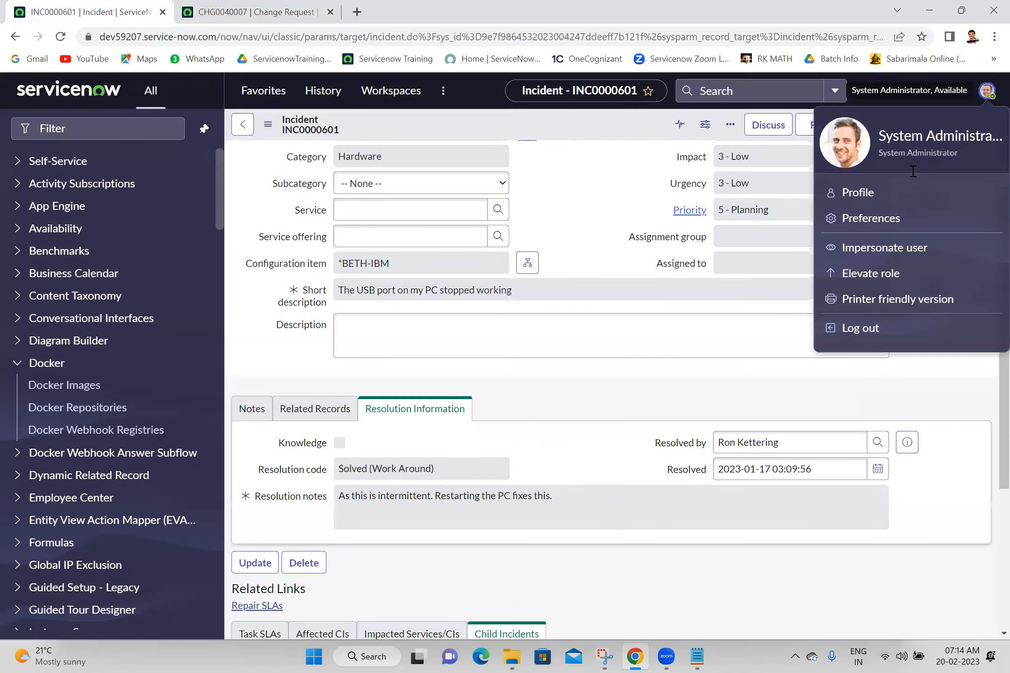
{"action": "left_click", "coordinate": [883, 218]}
{"action": "left_click", "coordinate": [455, 261]}
{"action": "left_click", "coordinate": [458, 258]}
{"action": "left_click", "coordinate": [458, 258]}
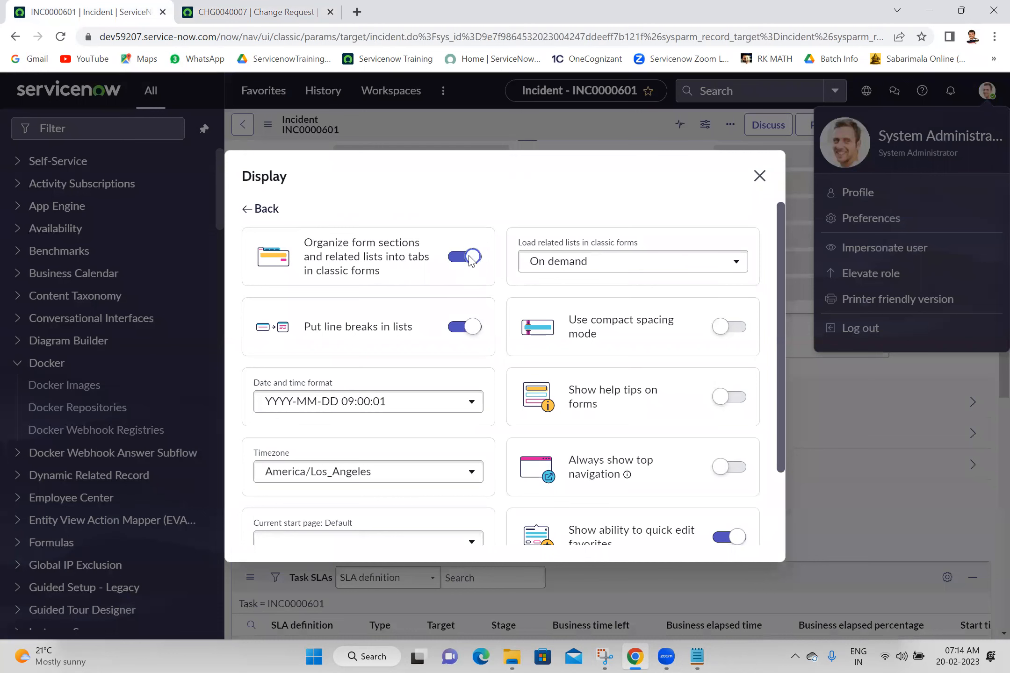
{"action": "left_click", "coordinate": [567, 269]}
{"action": "left_click", "coordinate": [560, 286]}
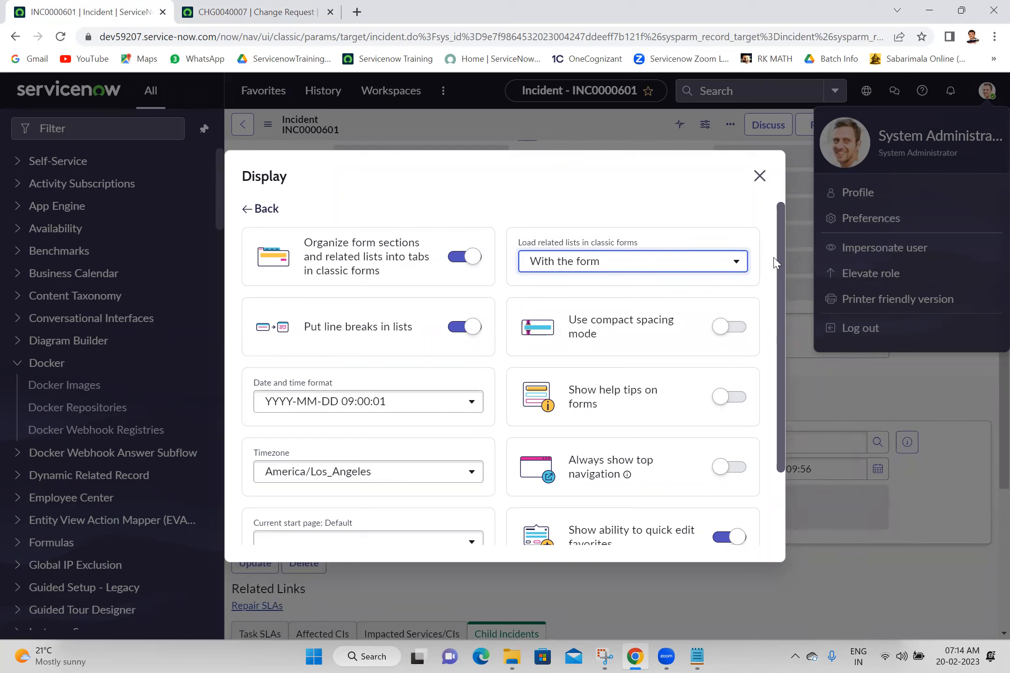
Switch compact spacing mode on and off again in the Display preferences and close the CHG0040007 browser tab.
{"action": "mouse_move", "coordinate": [778, 262]}
{"action": "left_mouse_down"}
{"action": "mouse_move", "coordinate": [789, 365]}
{"action": "mouse_move", "coordinate": [781, 266]}
{"action": "left_mouse_up"}
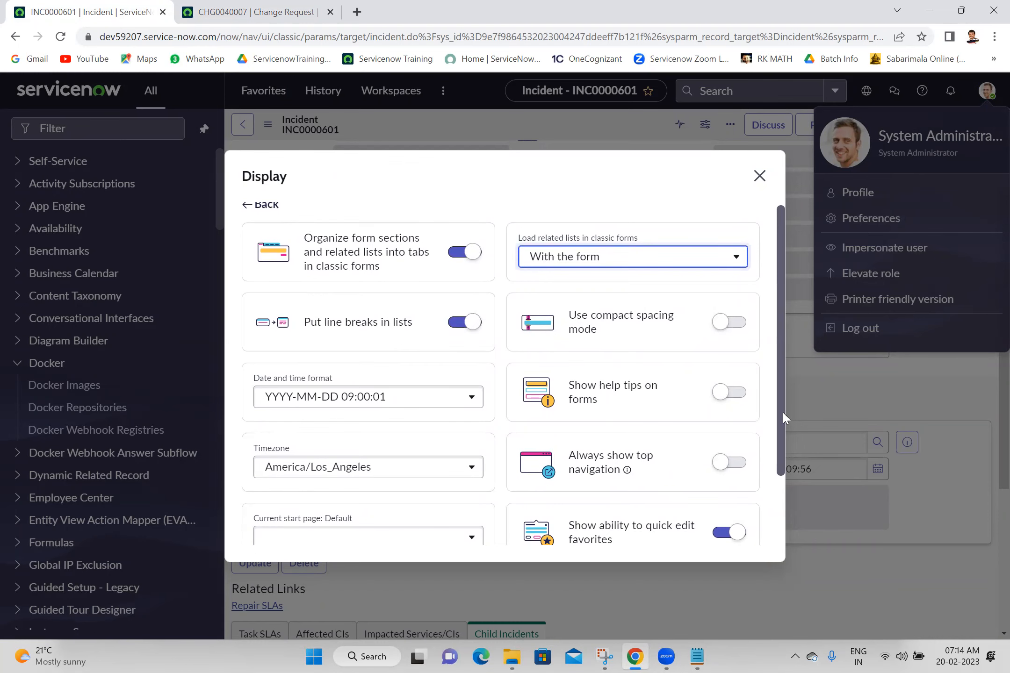
{"action": "left_click_drag", "start_coordinate": [782, 411], "coordinate": [779, 325]}
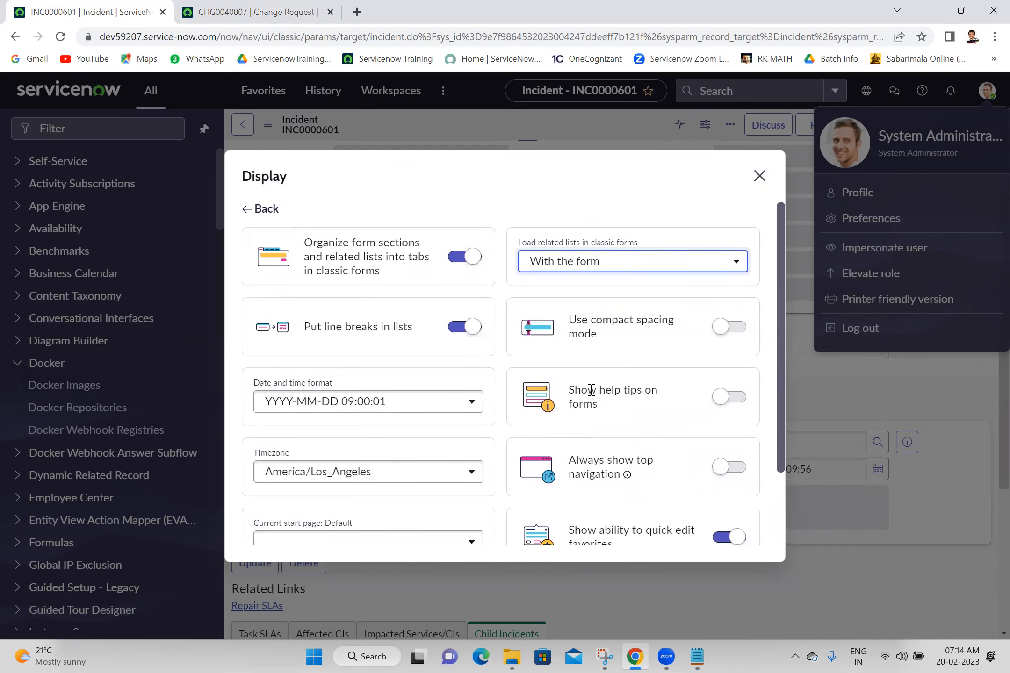
{"action": "left_click", "coordinate": [732, 330]}
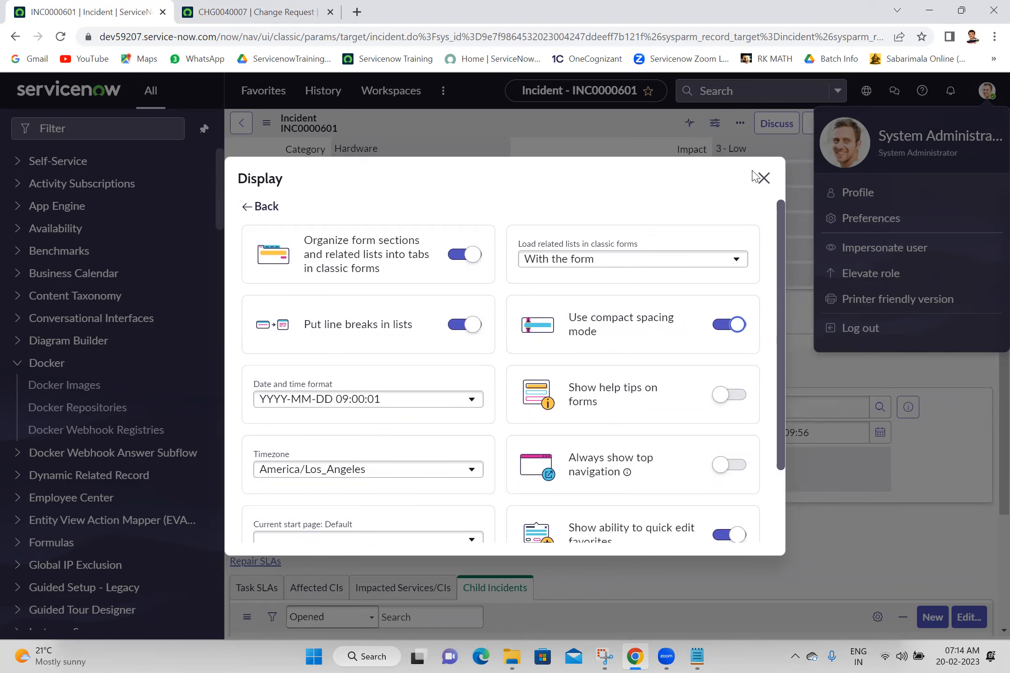
{"action": "left_click", "coordinate": [729, 326]}
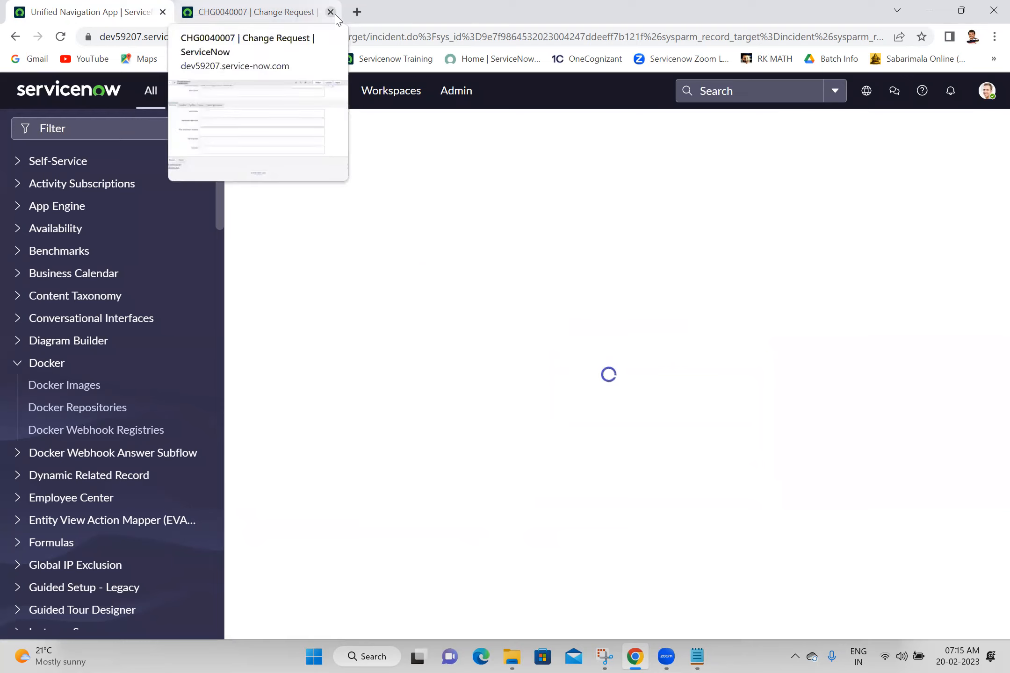
{"action": "left_click", "coordinate": [337, 18]}
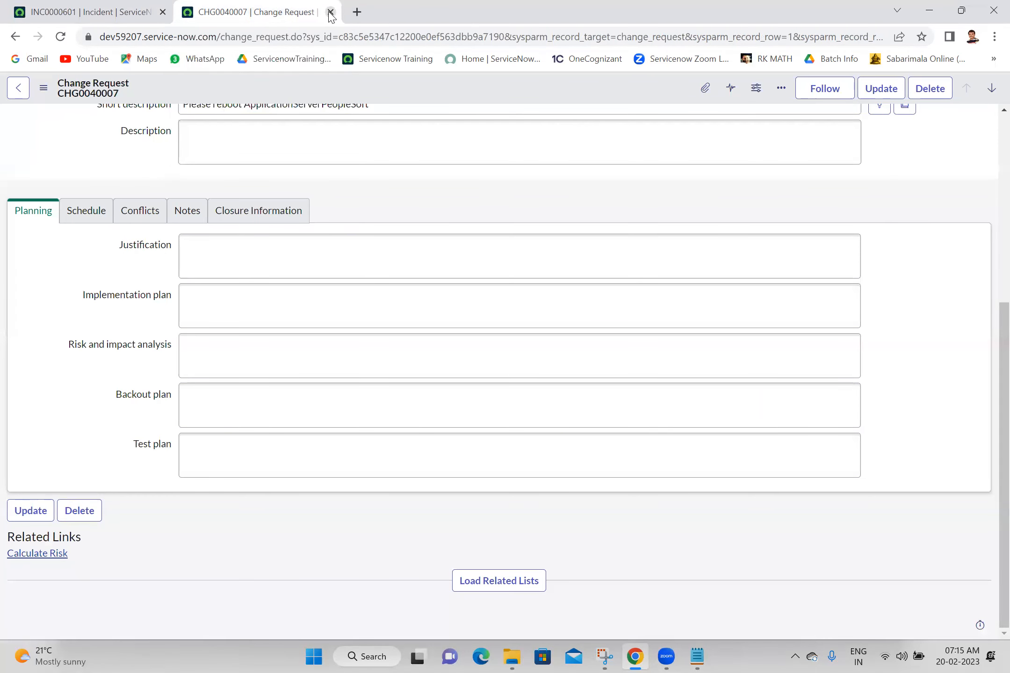
{"action": "left_click", "coordinate": [330, 12]}
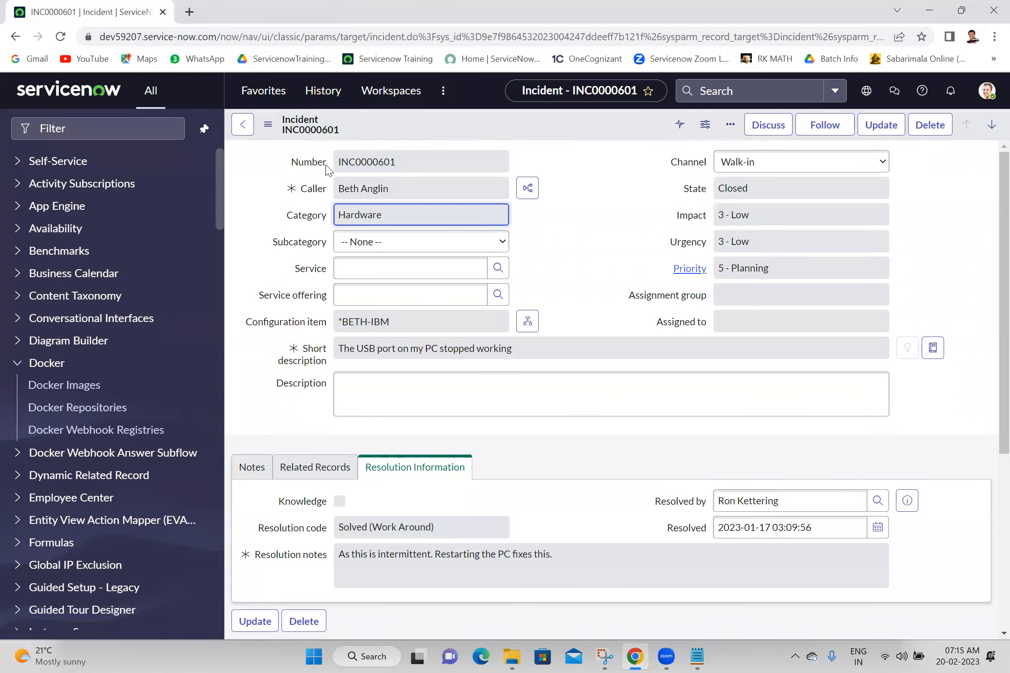
Turn on Use compact spacing mode in the Display preferences and close the dialog to view the incident form.
{"action": "left_click", "coordinate": [985, 92]}
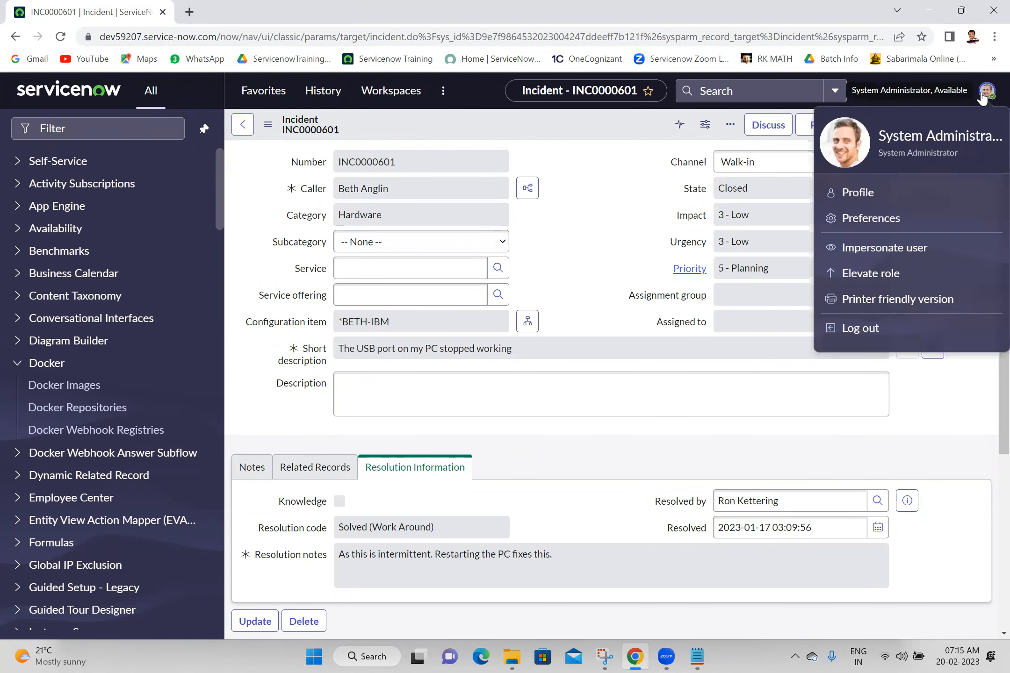
{"action": "left_click", "coordinate": [869, 218]}
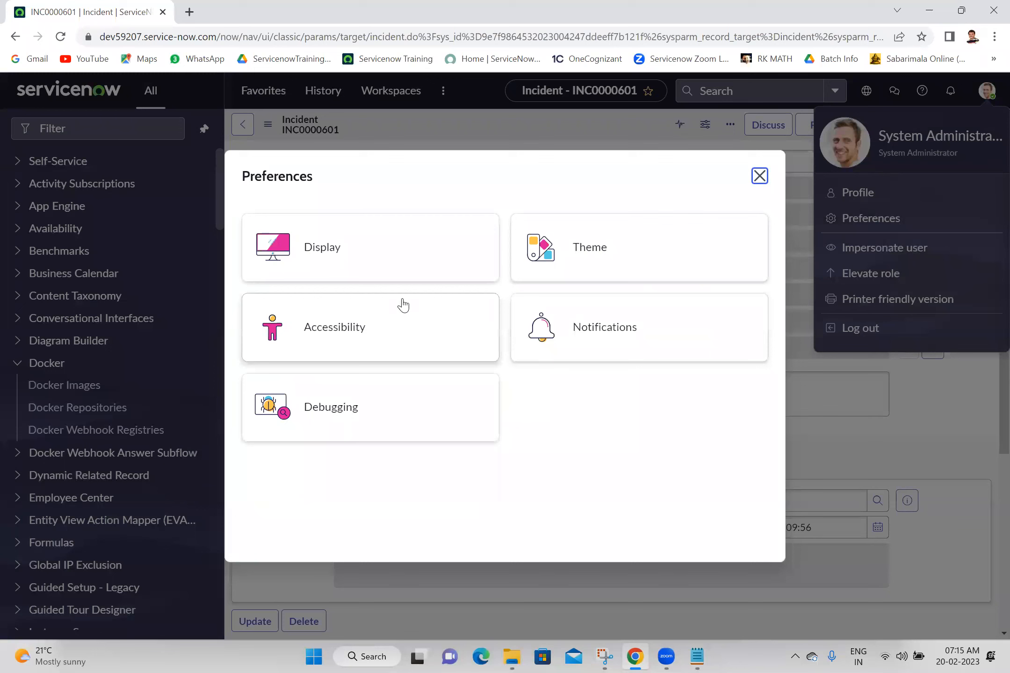
{"action": "left_click", "coordinate": [446, 270]}
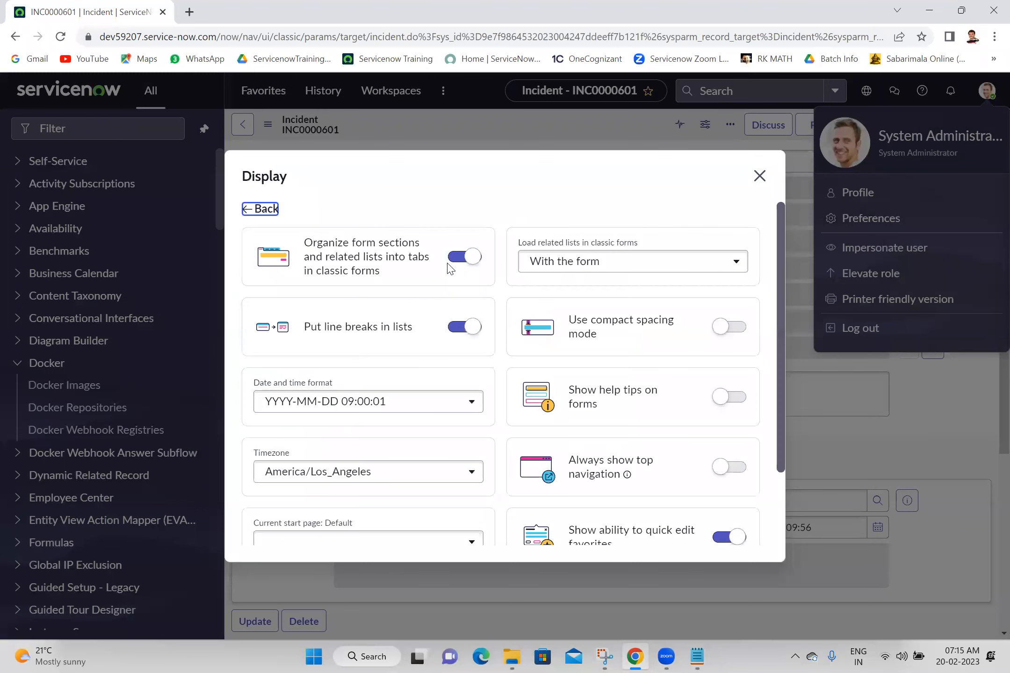
{"action": "left_click", "coordinate": [739, 329]}
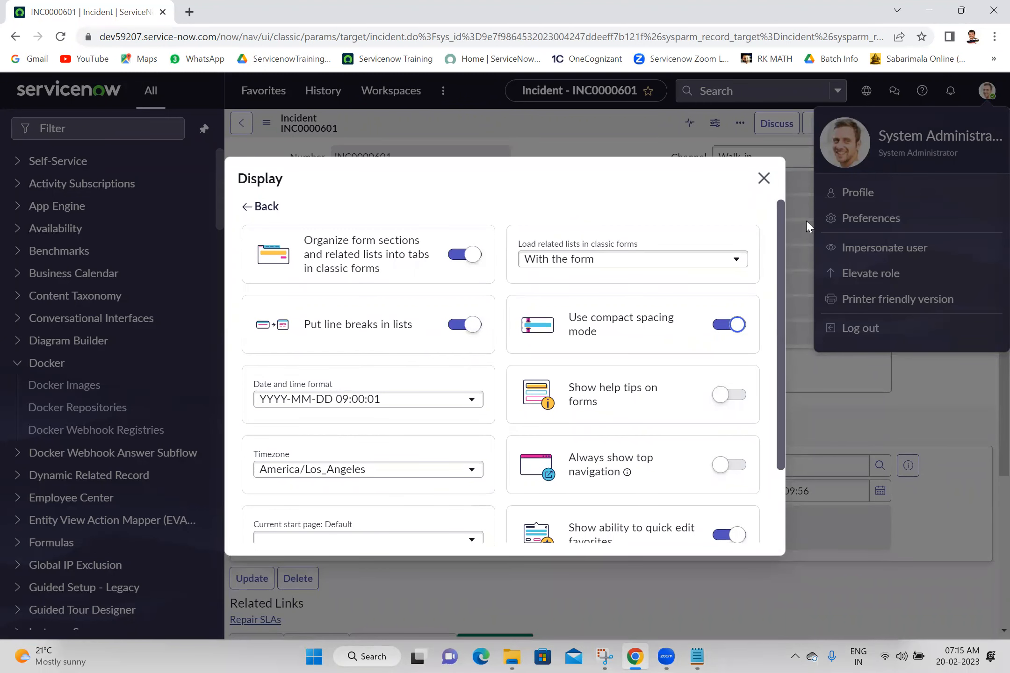
{"action": "left_click", "coordinate": [763, 180]}
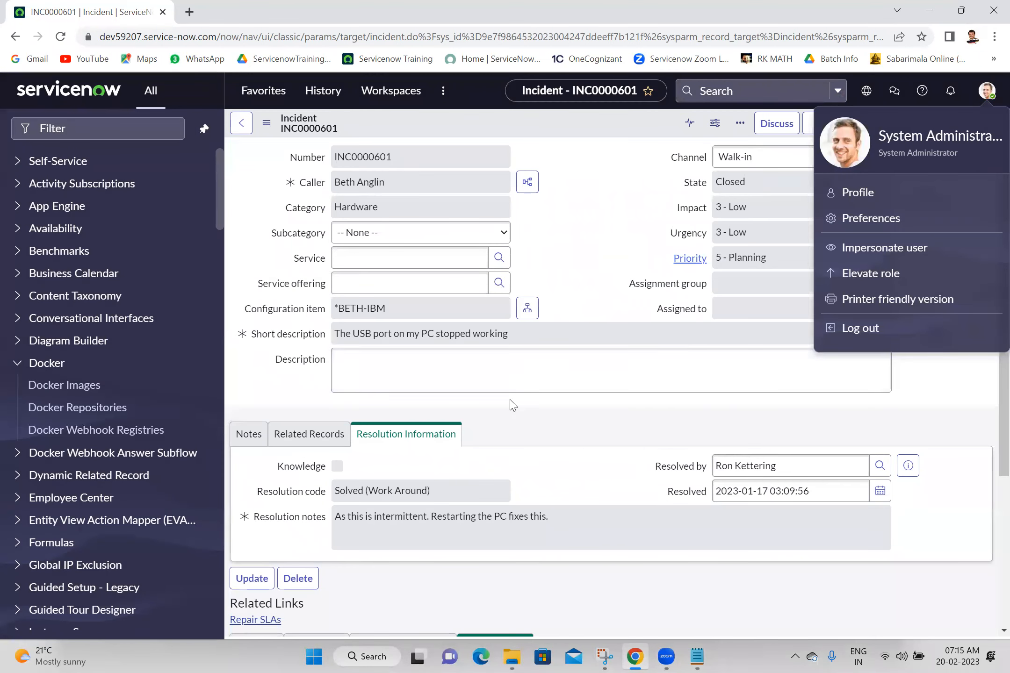
Turn off compact spacing mode, turn on Show help tips on forms and close the Display preferences.
{"action": "left_click", "coordinate": [871, 219]}
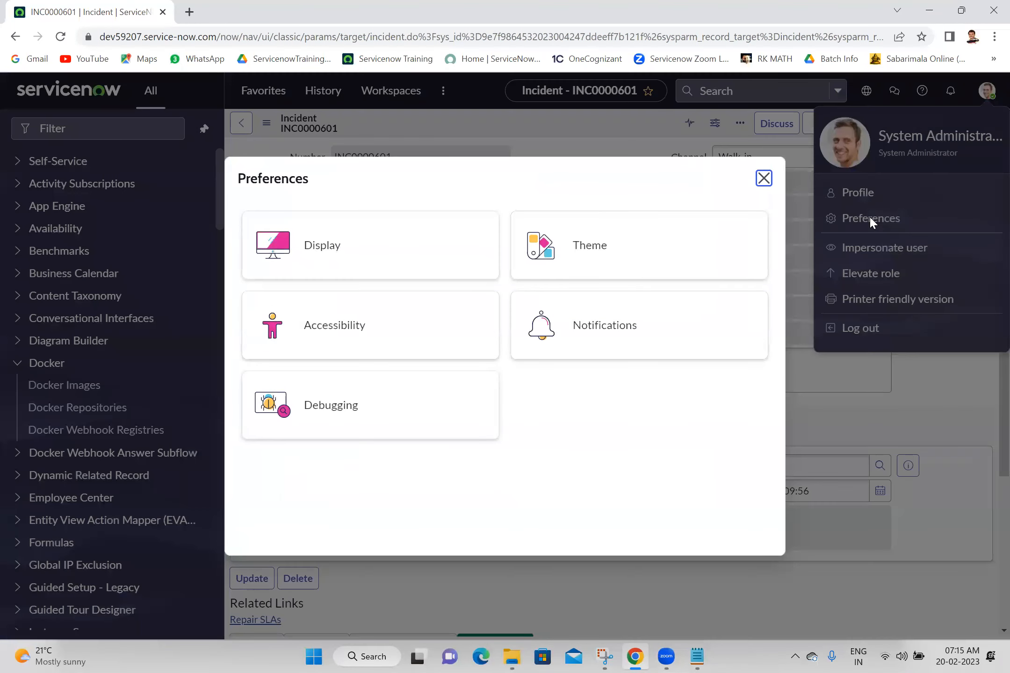
{"action": "double_click", "coordinate": [323, 242]}
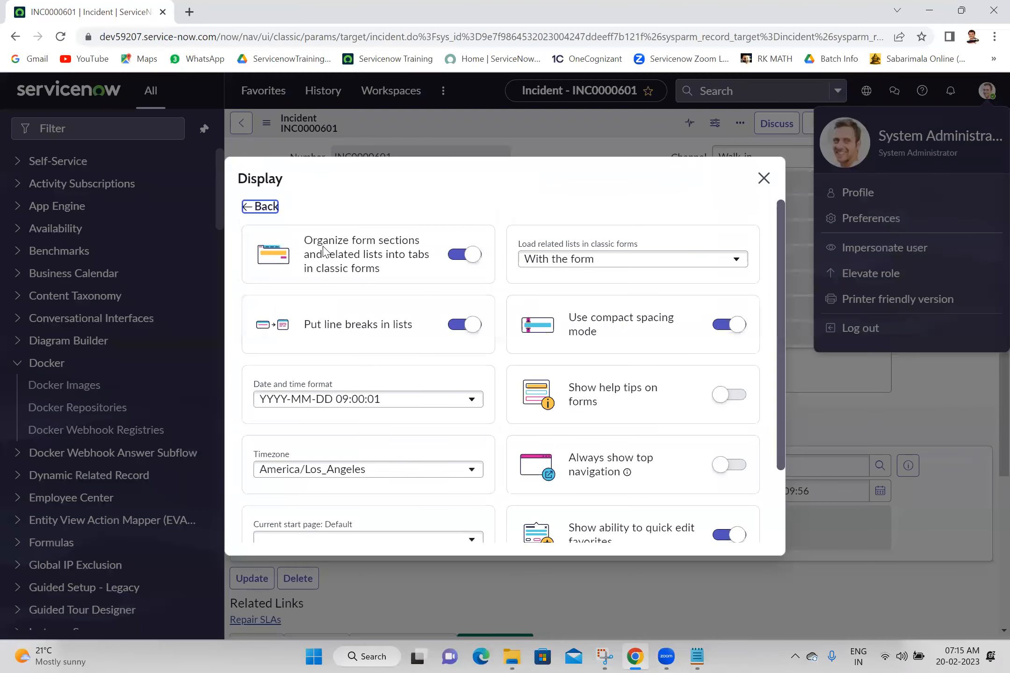
{"action": "left_click", "coordinate": [728, 327]}
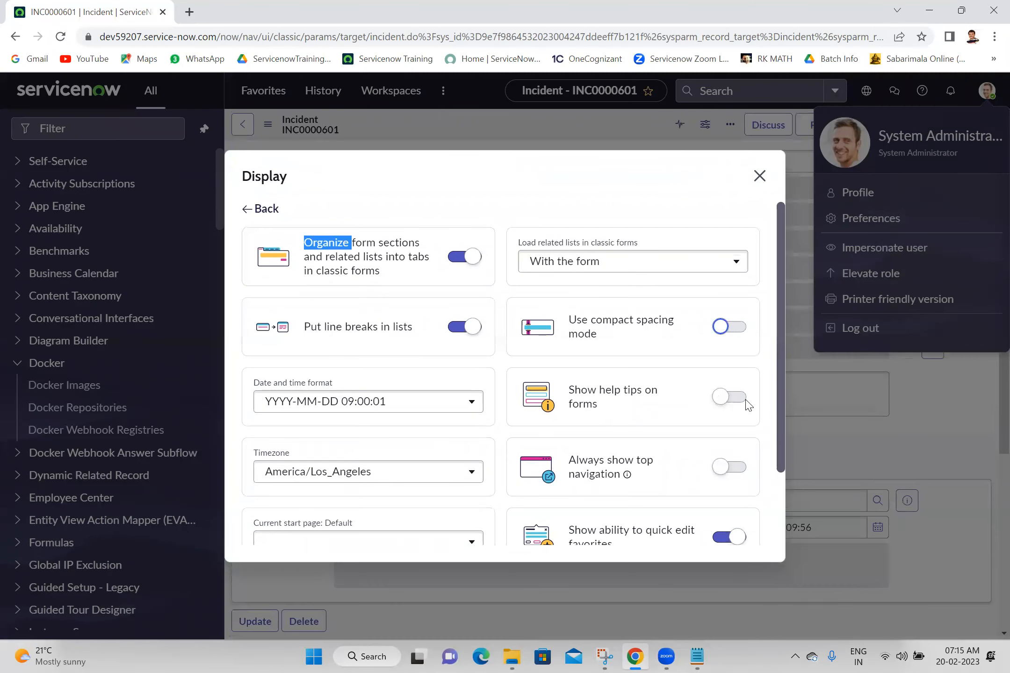
{"action": "left_click", "coordinate": [744, 403]}
{"action": "left_click", "coordinate": [759, 177]}
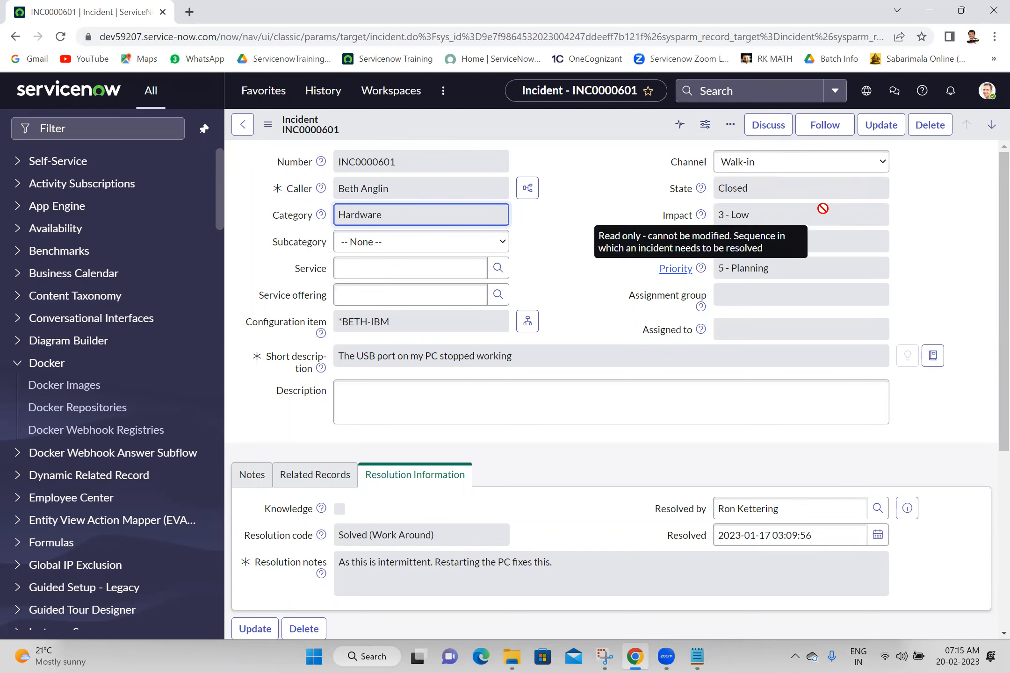
Turn off Show help tips on forms in the Display preferences and close the dialog.
{"action": "left_click", "coordinate": [989, 92]}
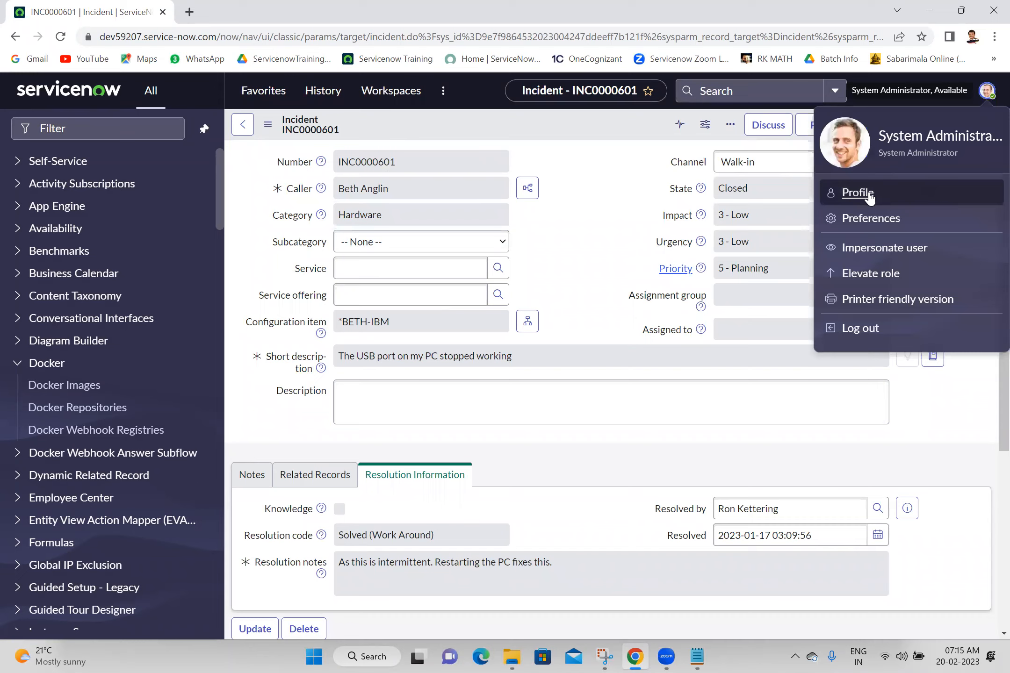
{"action": "left_click", "coordinate": [856, 219]}
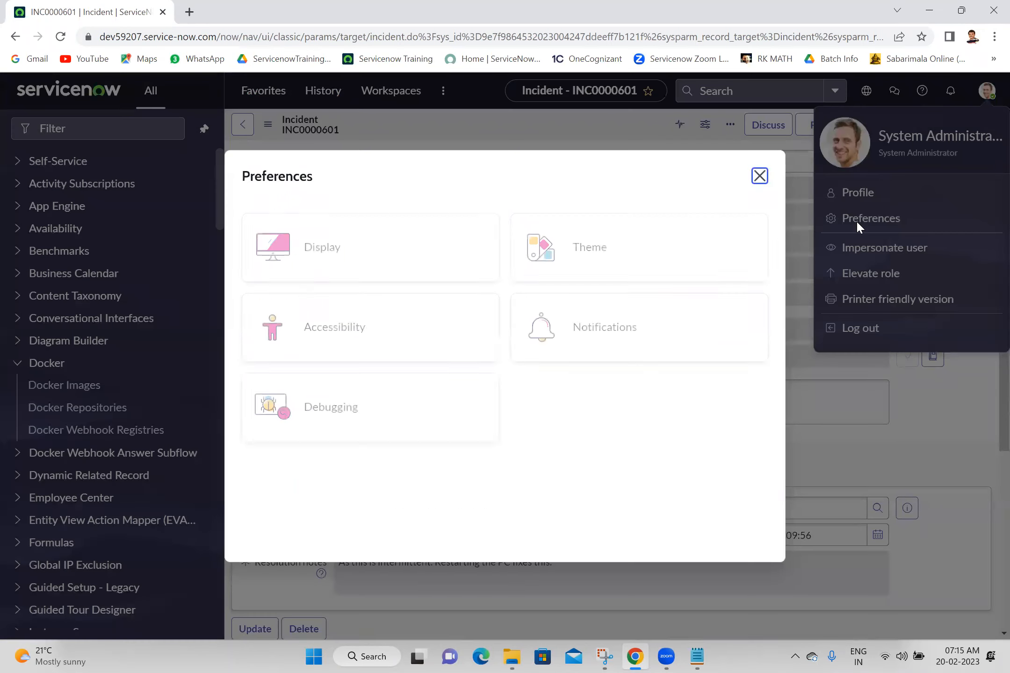
{"action": "left_click", "coordinate": [413, 247]}
{"action": "left_click", "coordinate": [725, 398]}
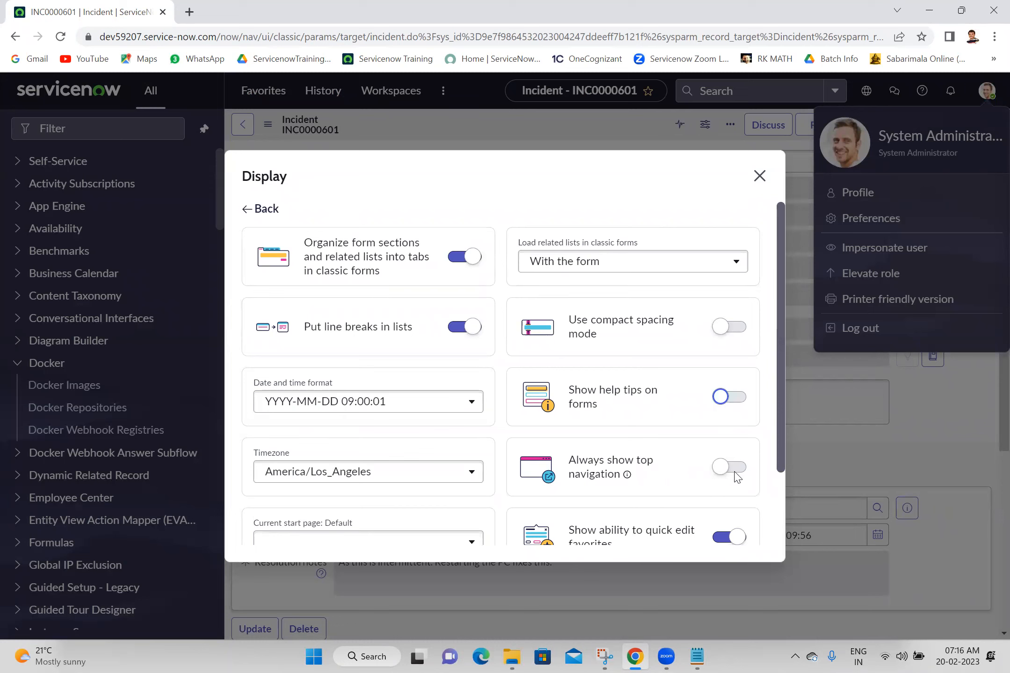
{"action": "left_click", "coordinate": [754, 186]}
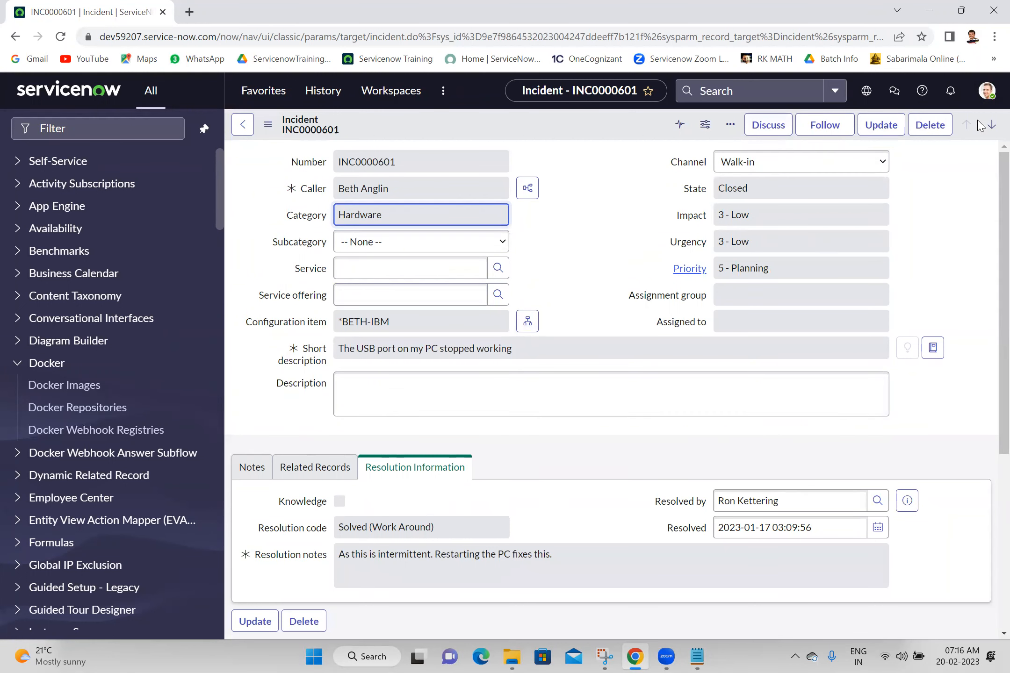
Turn on Always show top navigation in the Display preferences, then close the dialog and the user menu.
{"action": "left_click", "coordinate": [986, 89]}
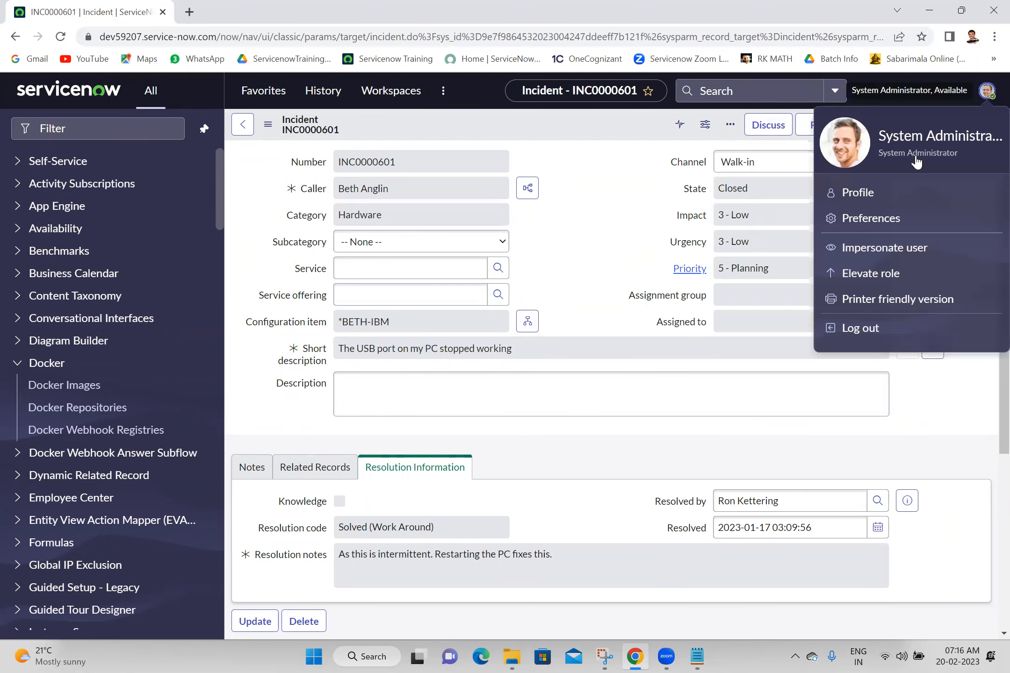
{"action": "left_click", "coordinate": [875, 221]}
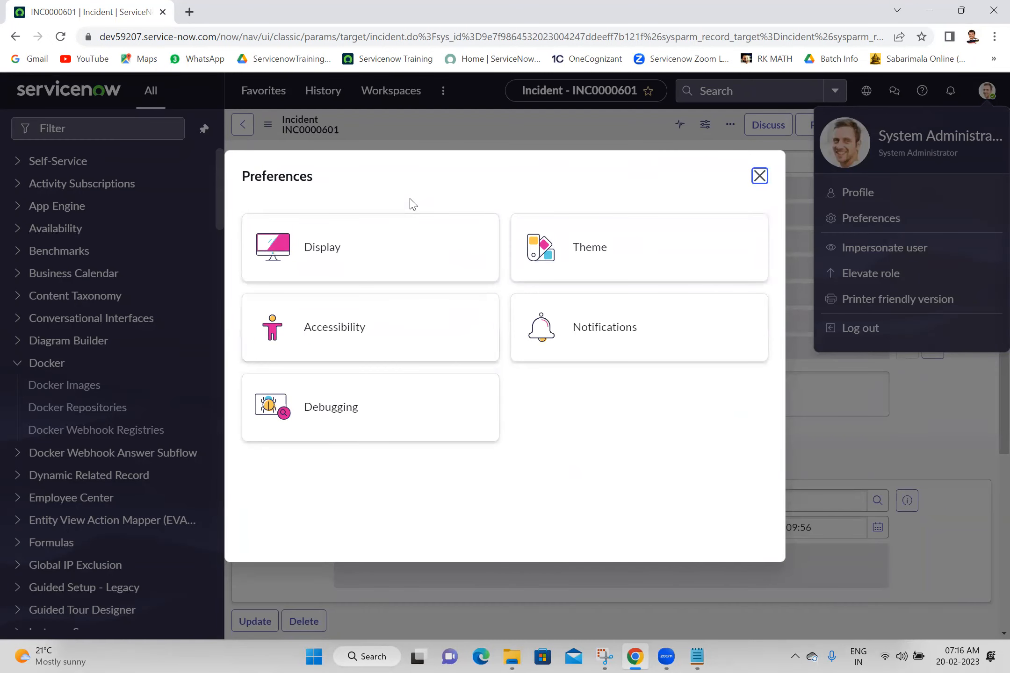
{"action": "left_click", "coordinate": [383, 266]}
{"action": "left_click", "coordinate": [740, 469]}
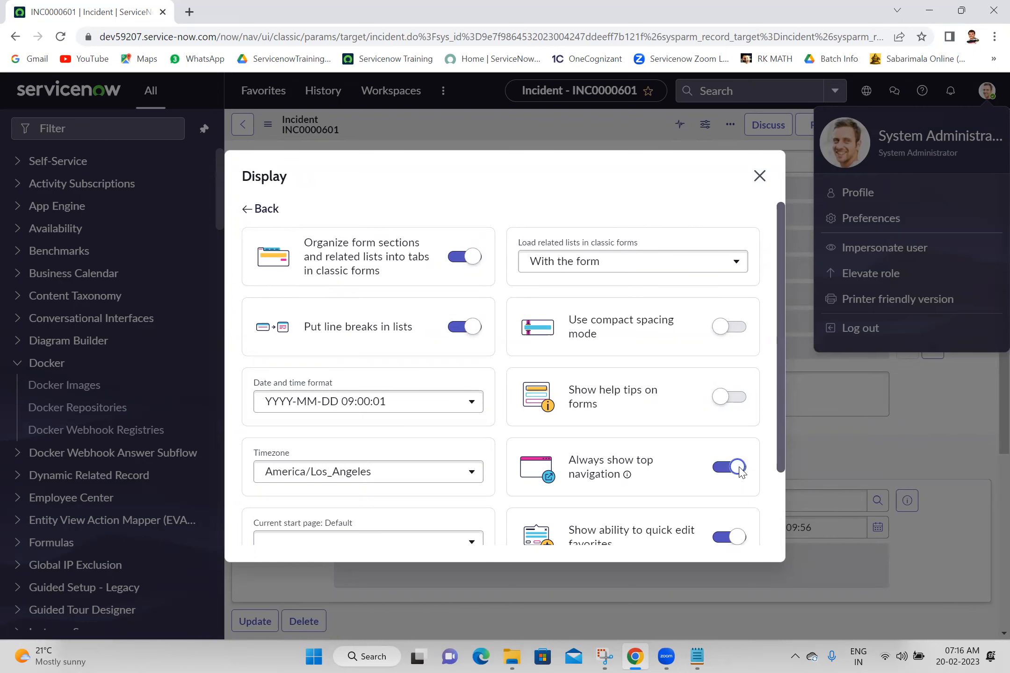
{"action": "left_click", "coordinate": [760, 175]}
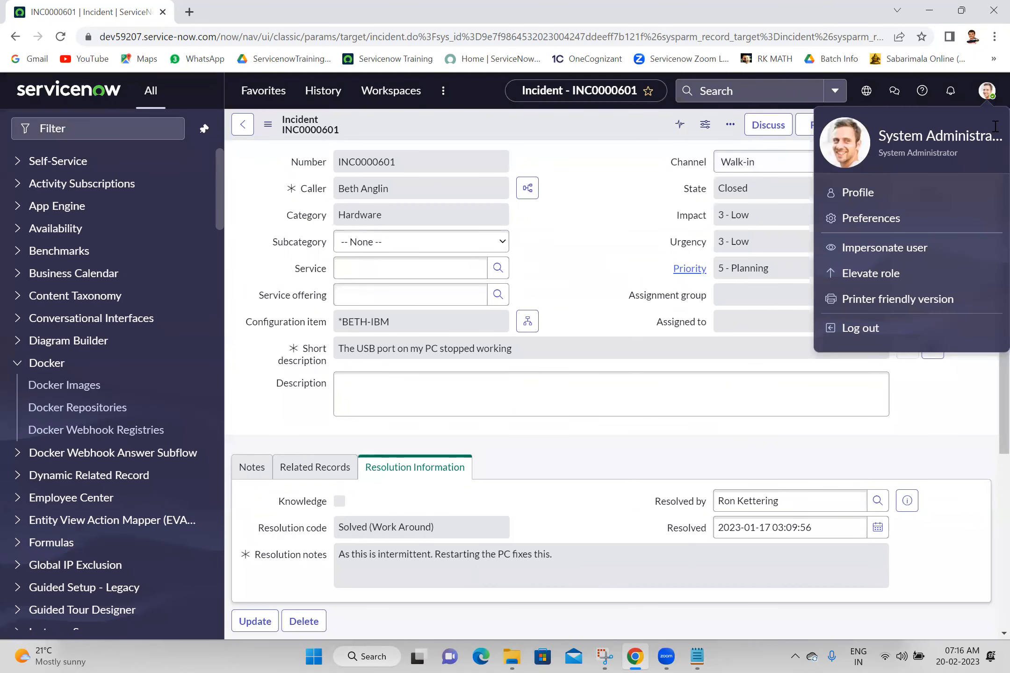
{"action": "left_click", "coordinate": [983, 100]}
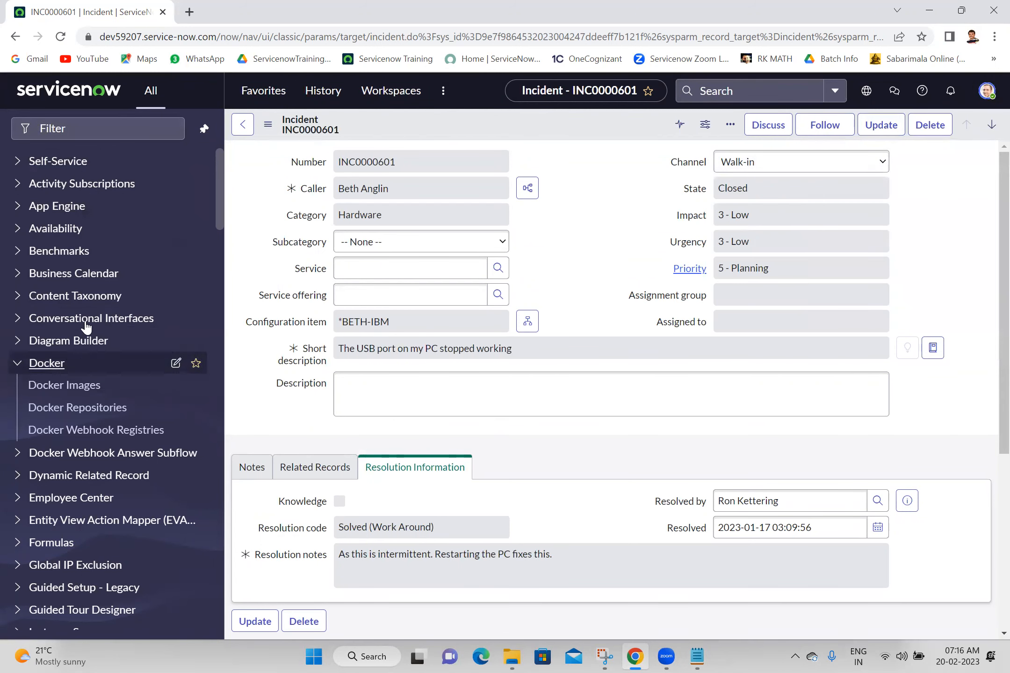
Open the incident list in a new tab with the navigator entry incident.LIST.
{"action": "left_click", "coordinate": [115, 126]}
{"action": "type", "text": "incident."}
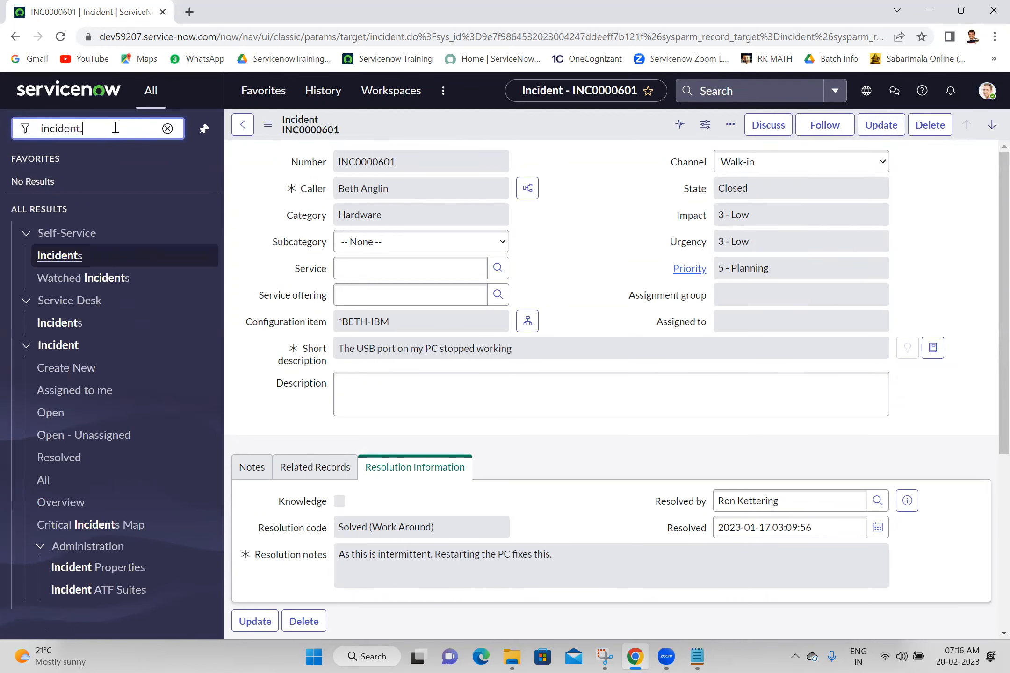
{"action": "type", "text": "LIST"}
{"action": "key", "text": "Return"}
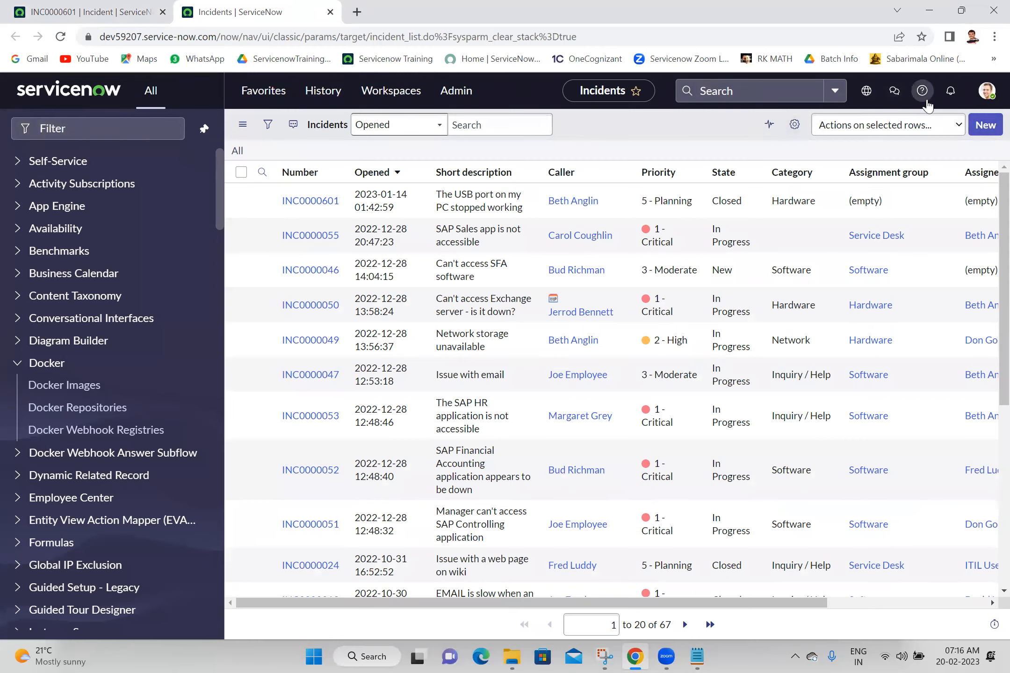
{"action": "left_click", "coordinate": [392, 59]}
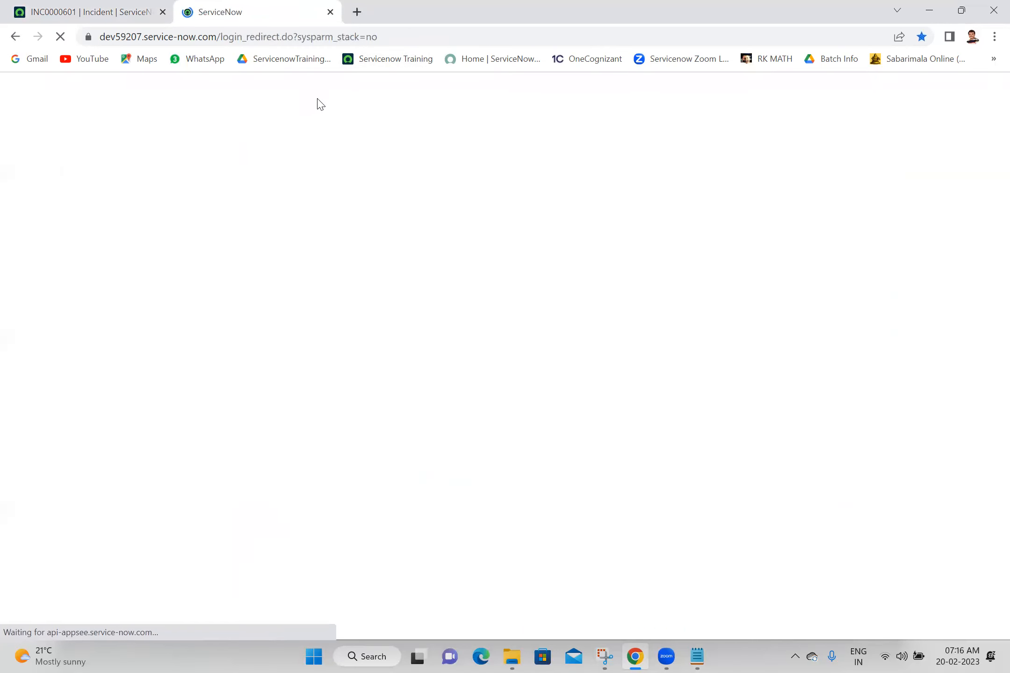
{"action": "left_click", "coordinate": [124, 62]}
{"action": "left_click", "coordinate": [11, 37]}
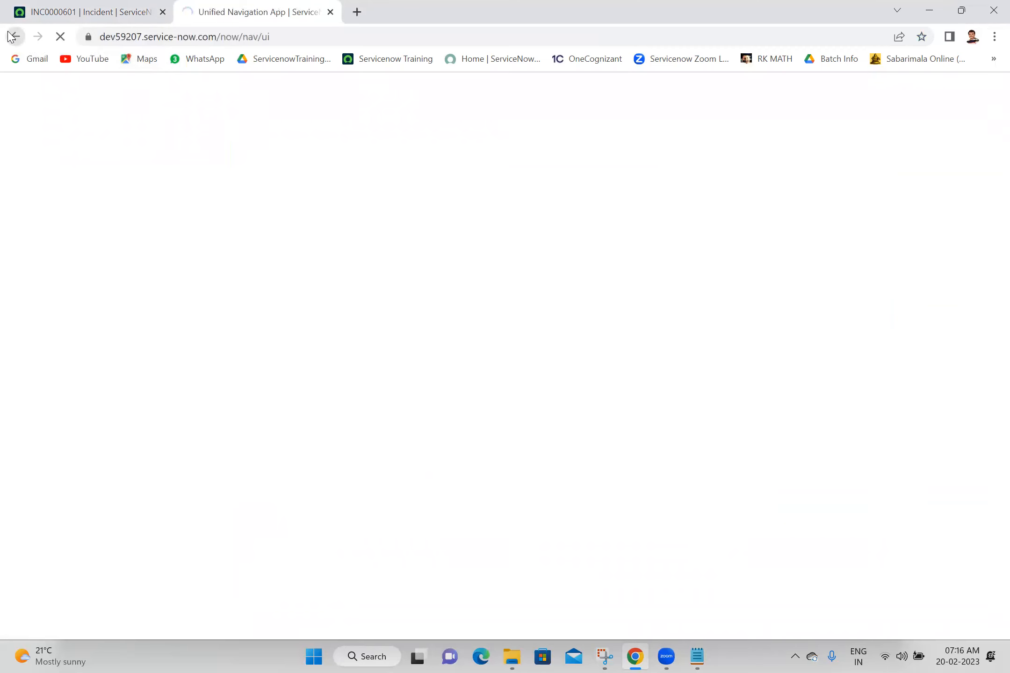
In the incident tab's Display preferences, turn off Always show top navigation and Show ability to quick edit favorites, then close the preferences.
{"action": "left_click", "coordinate": [79, 12]}
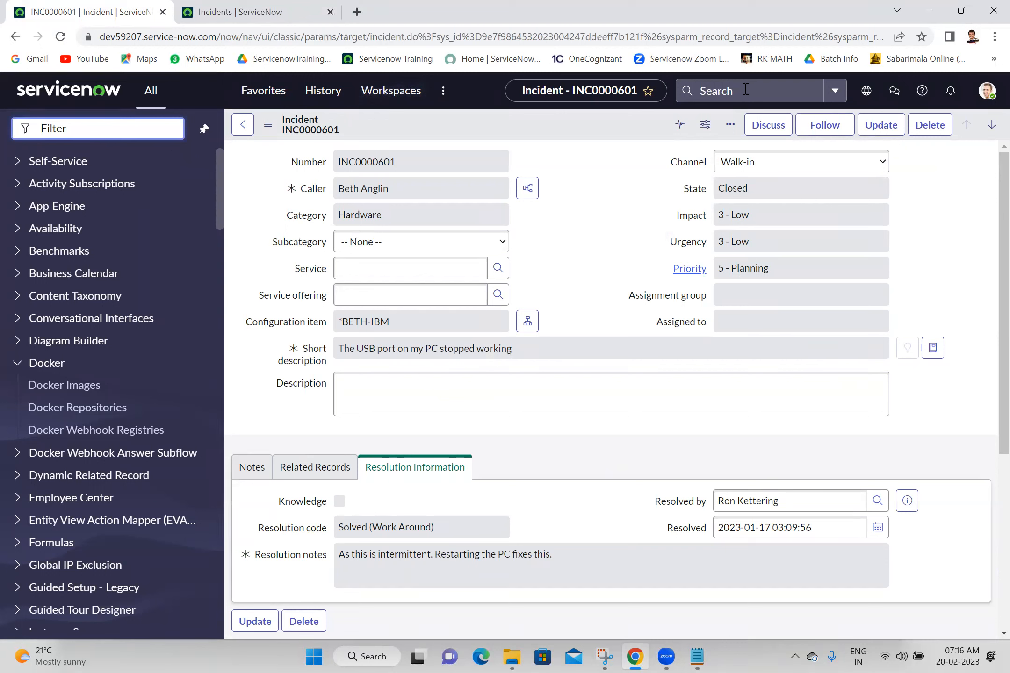
{"action": "left_click", "coordinate": [986, 90]}
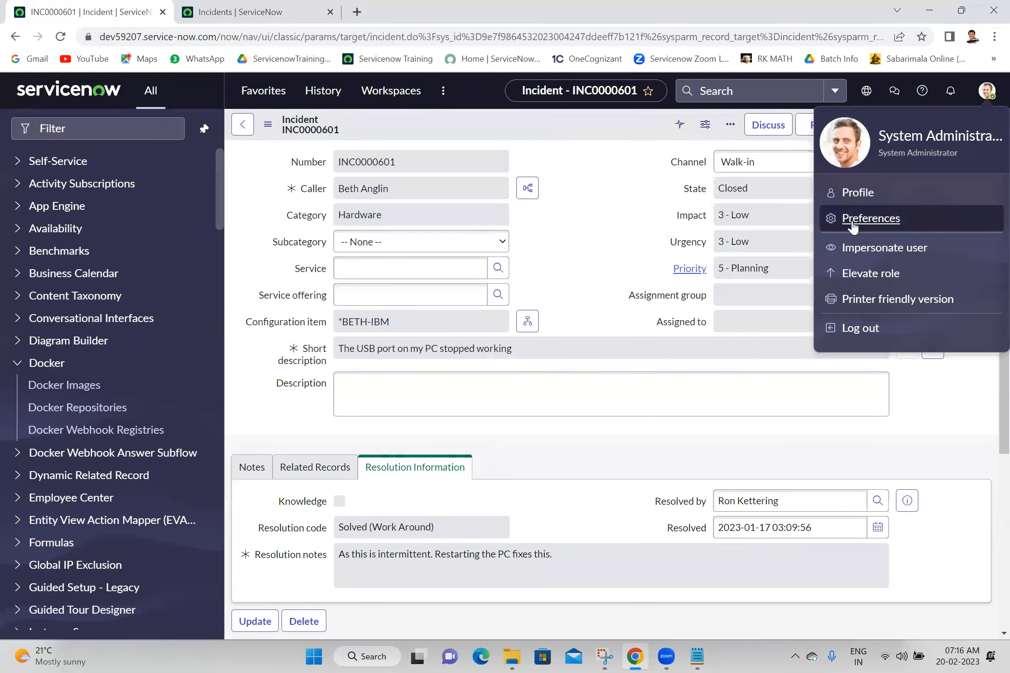
{"action": "left_click", "coordinate": [870, 221]}
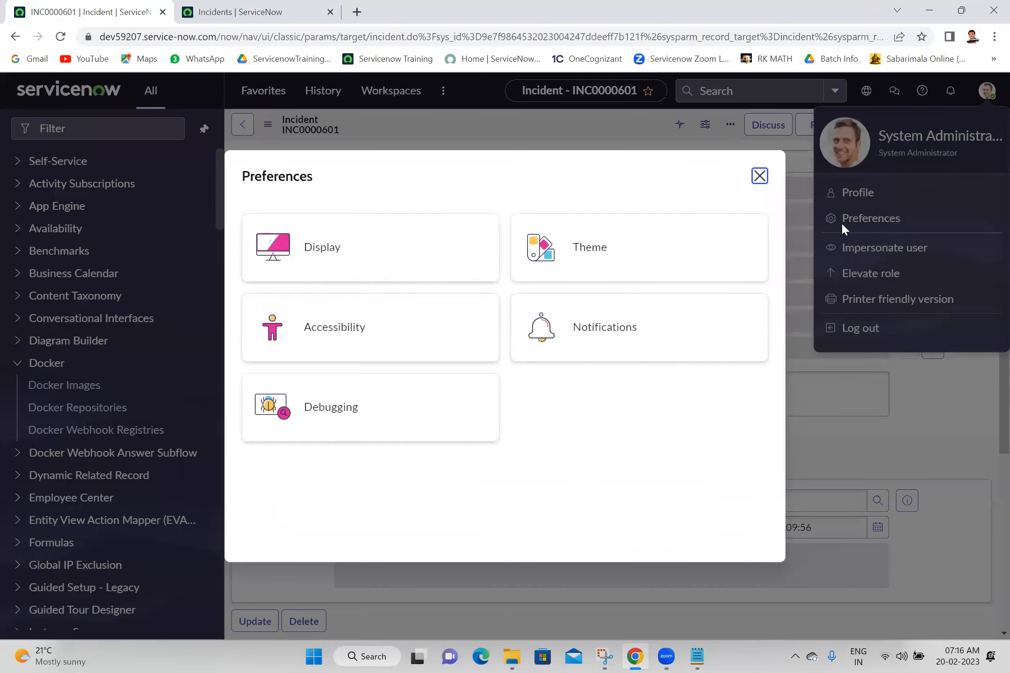
{"action": "left_click", "coordinate": [360, 250]}
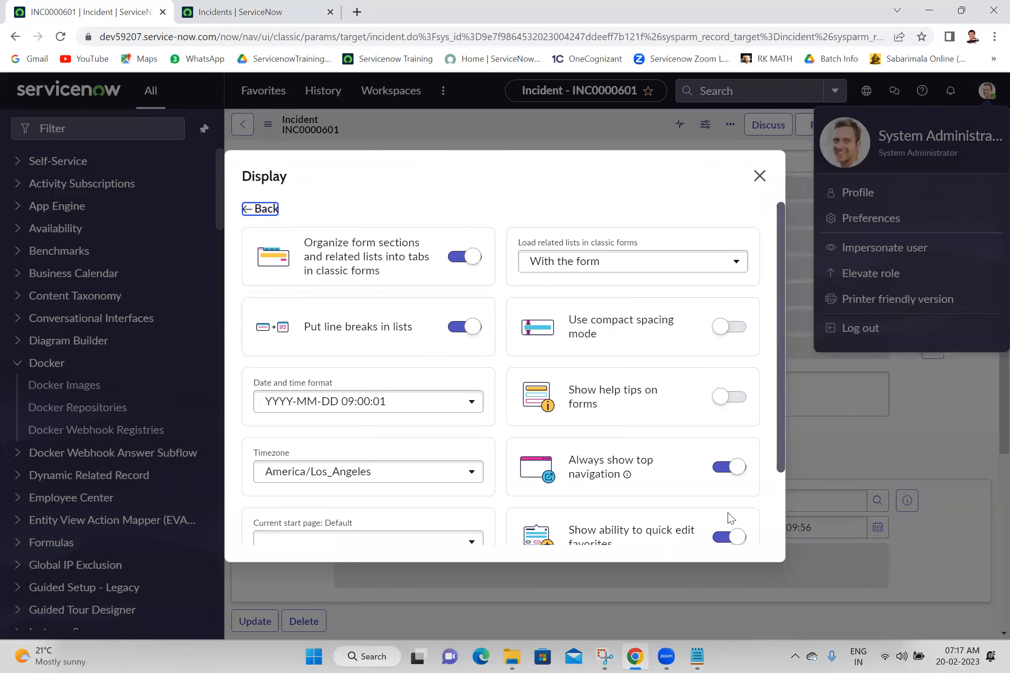
{"action": "scroll", "coordinate": [779, 520], "scroll_direction": "down", "scroll_amount": 2}
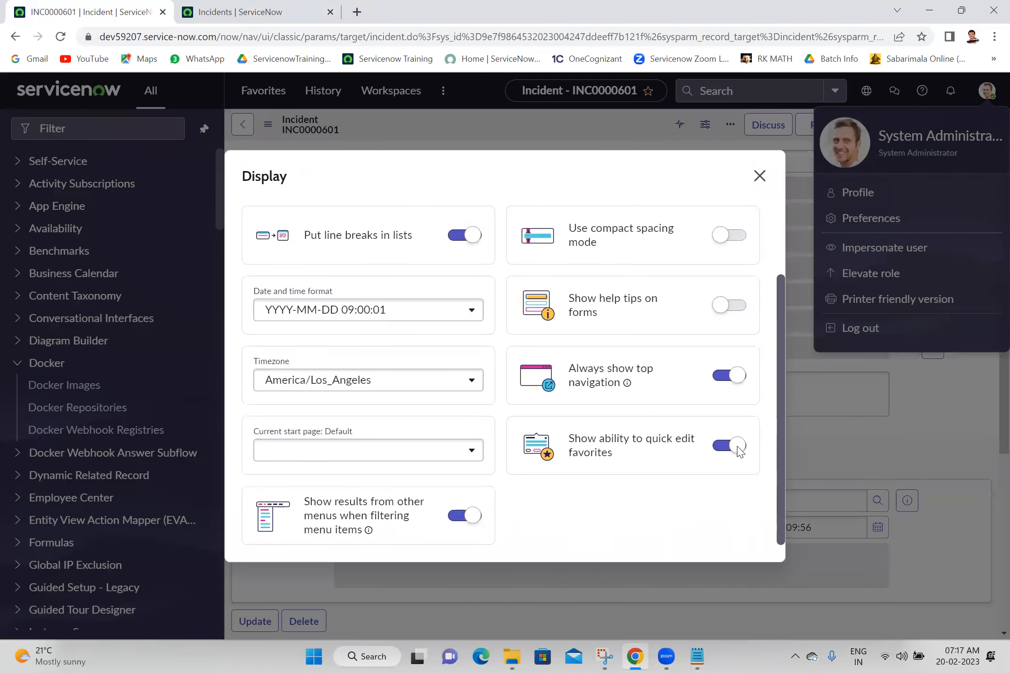
{"action": "left_click", "coordinate": [723, 378]}
{"action": "left_click", "coordinate": [724, 449]}
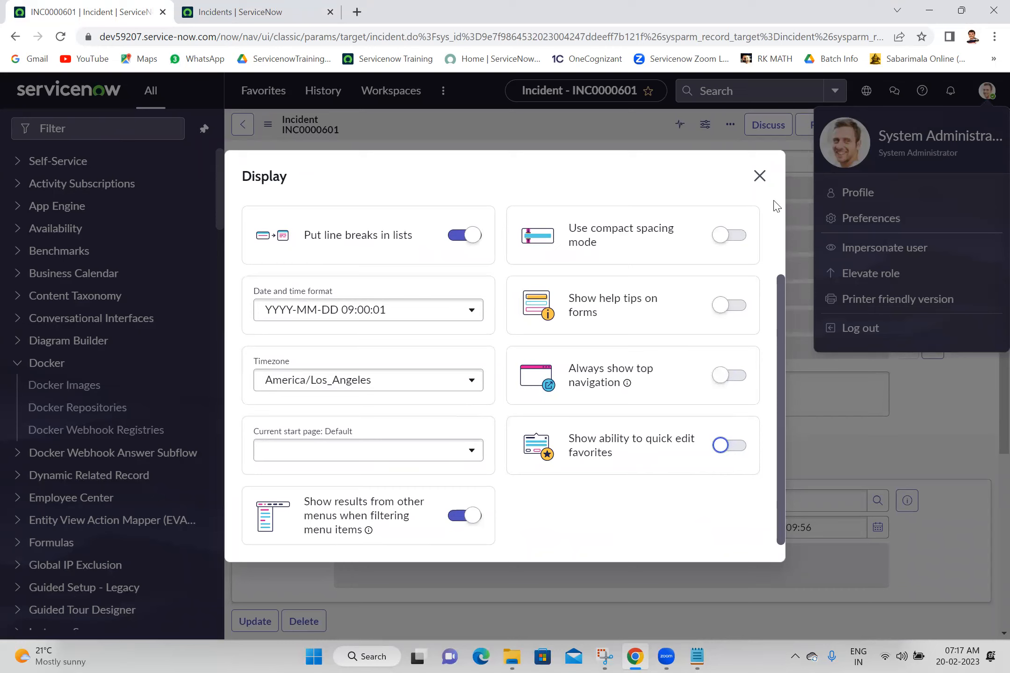
{"action": "left_click", "coordinate": [757, 174]}
{"action": "left_click", "coordinate": [616, 167]}
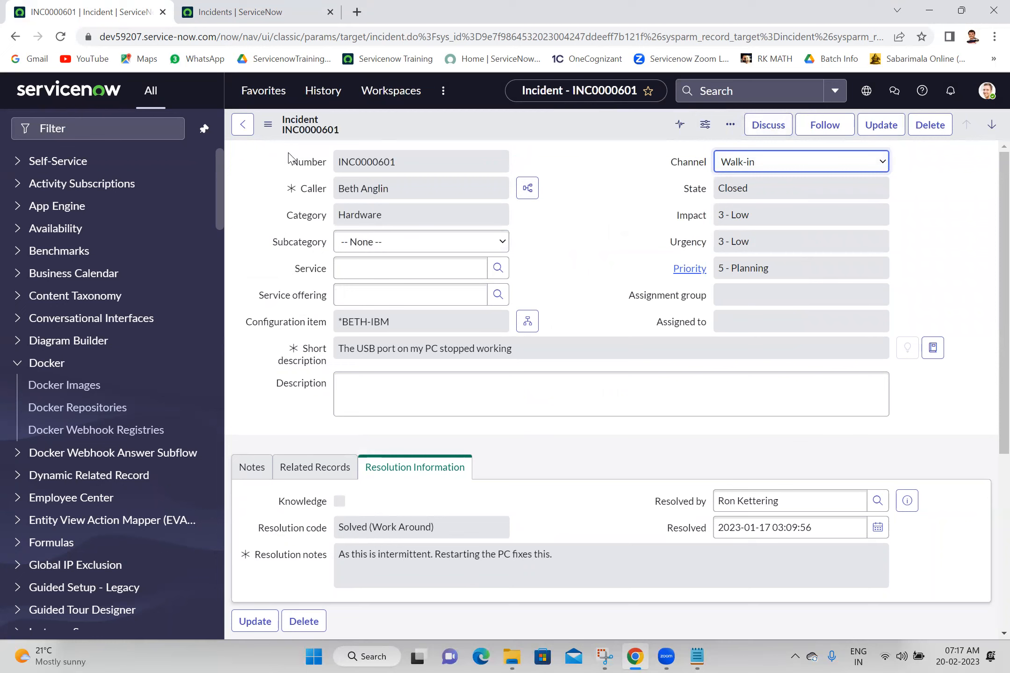
Turn Show ability to quick edit favorites on and back off in the Display preferences, then close the dialog.
{"action": "left_click", "coordinate": [986, 91]}
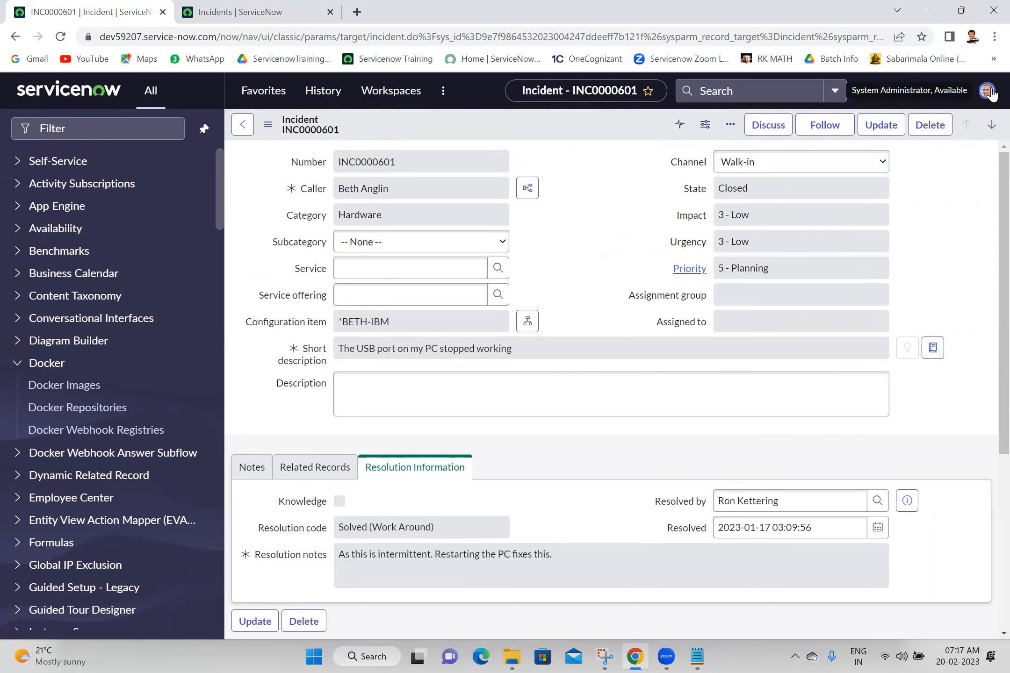
{"action": "left_click", "coordinate": [871, 217]}
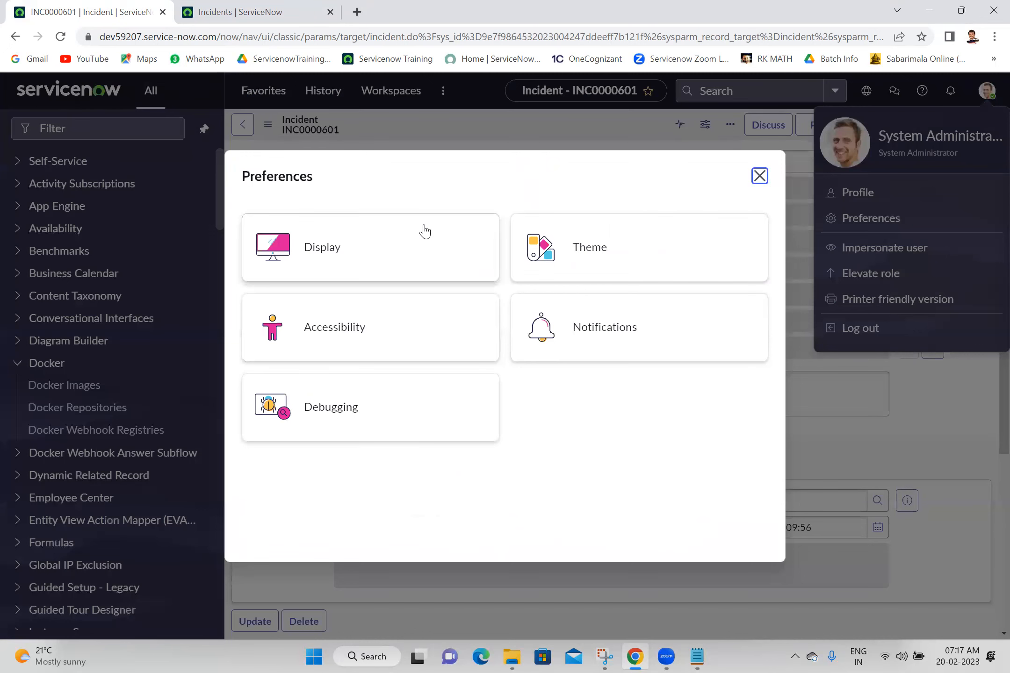
{"action": "left_click", "coordinate": [425, 231]}
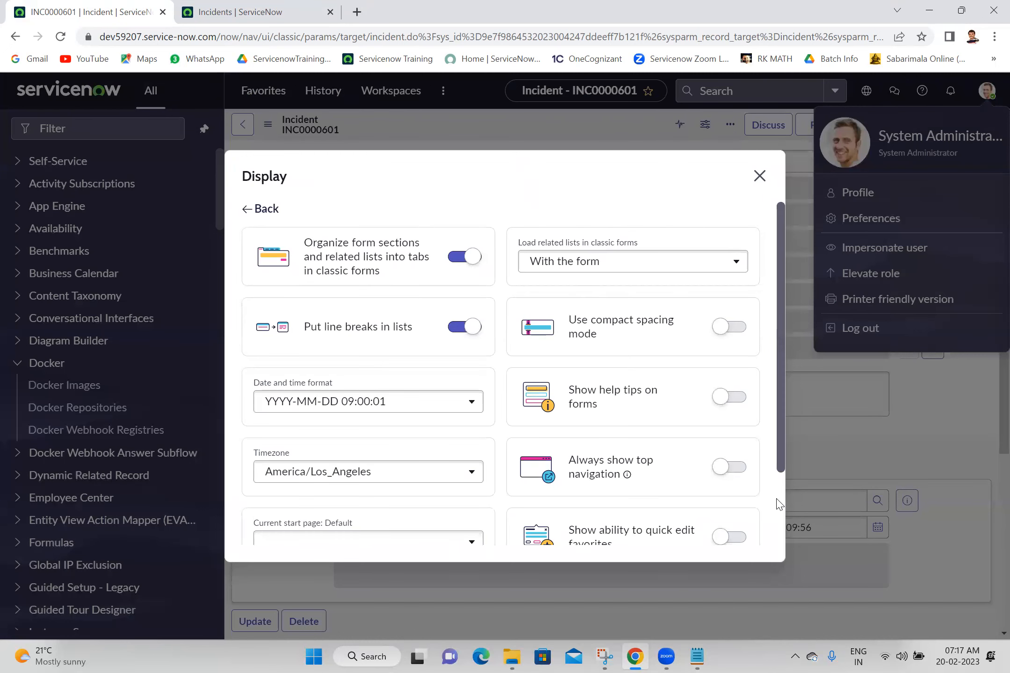
{"action": "scroll", "coordinate": [780, 510], "scroll_direction": "down", "scroll_amount": 3}
{"action": "left_click", "coordinate": [738, 446]}
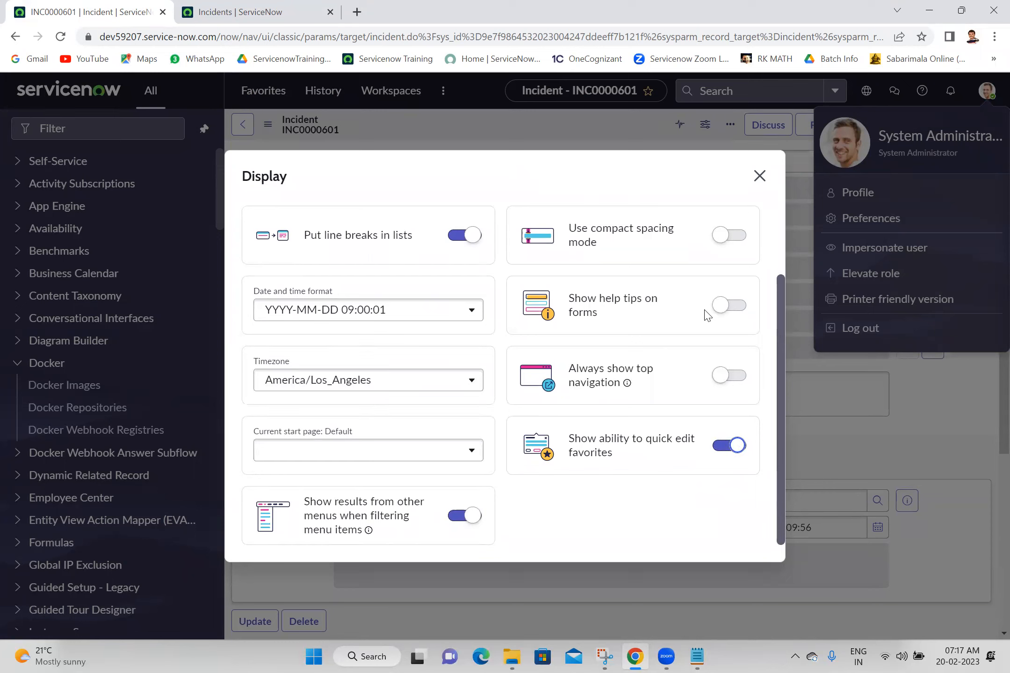
{"action": "left_click", "coordinate": [720, 450]}
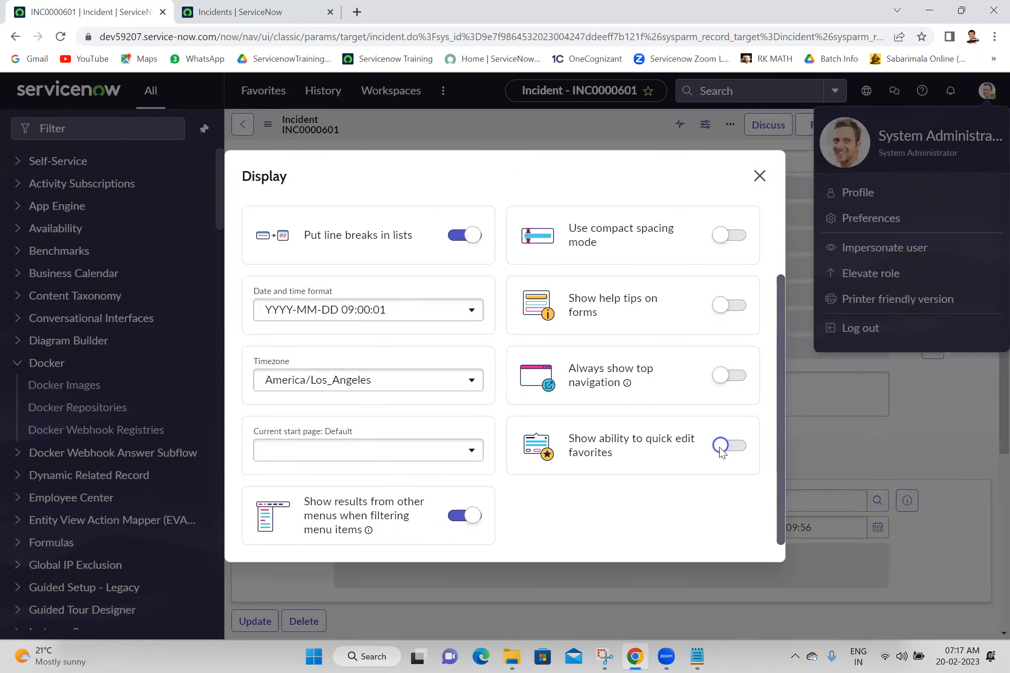
{"action": "left_click", "coordinate": [759, 175]}
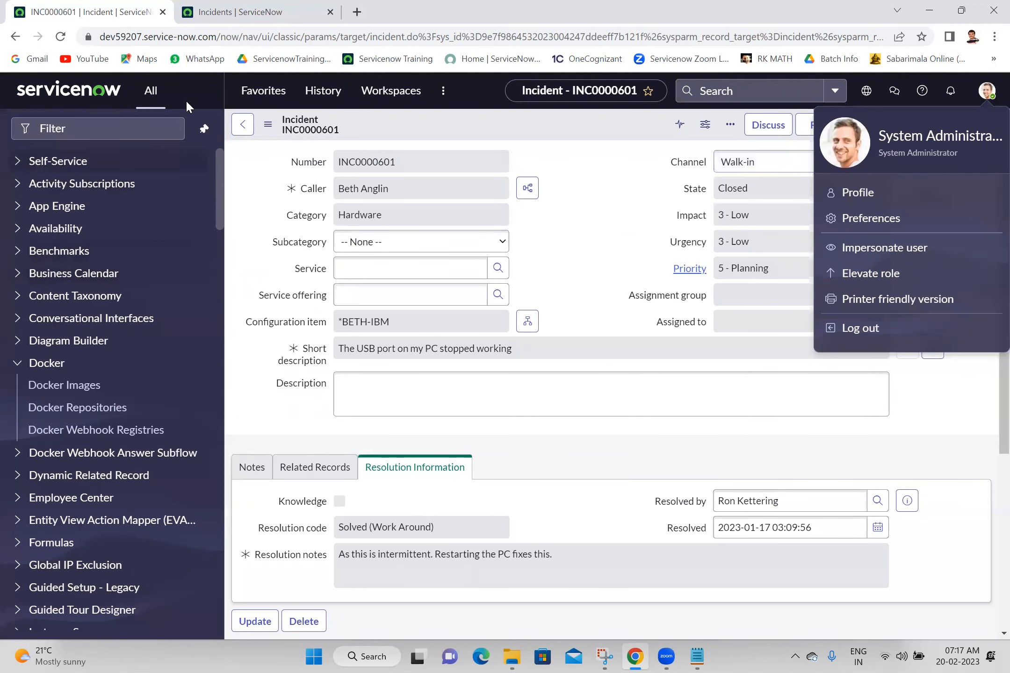
Reload the incident page, close the incident list's browser tab and check the editing option in Favorites.
{"action": "left_click", "coordinate": [60, 37]}
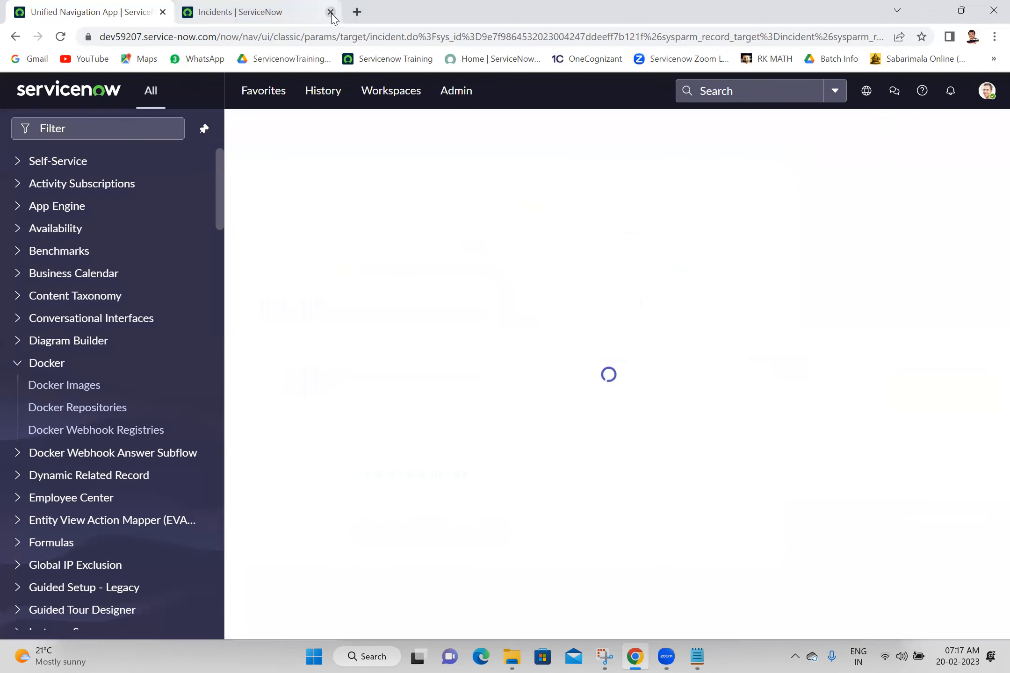
{"action": "left_click", "coordinate": [330, 13]}
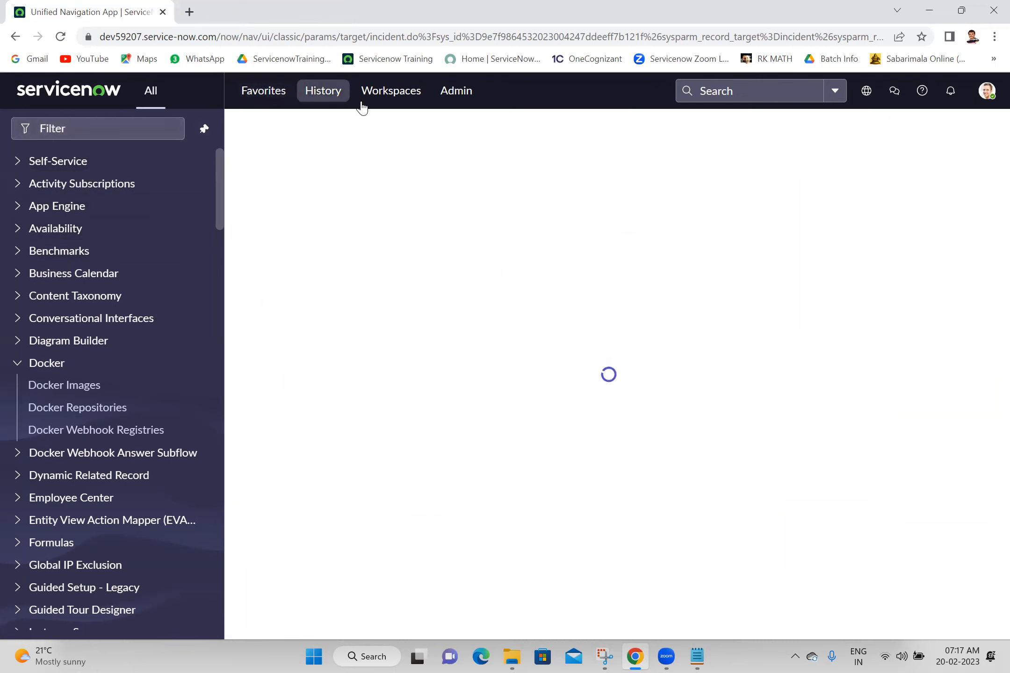
{"action": "left_click", "coordinate": [269, 92]}
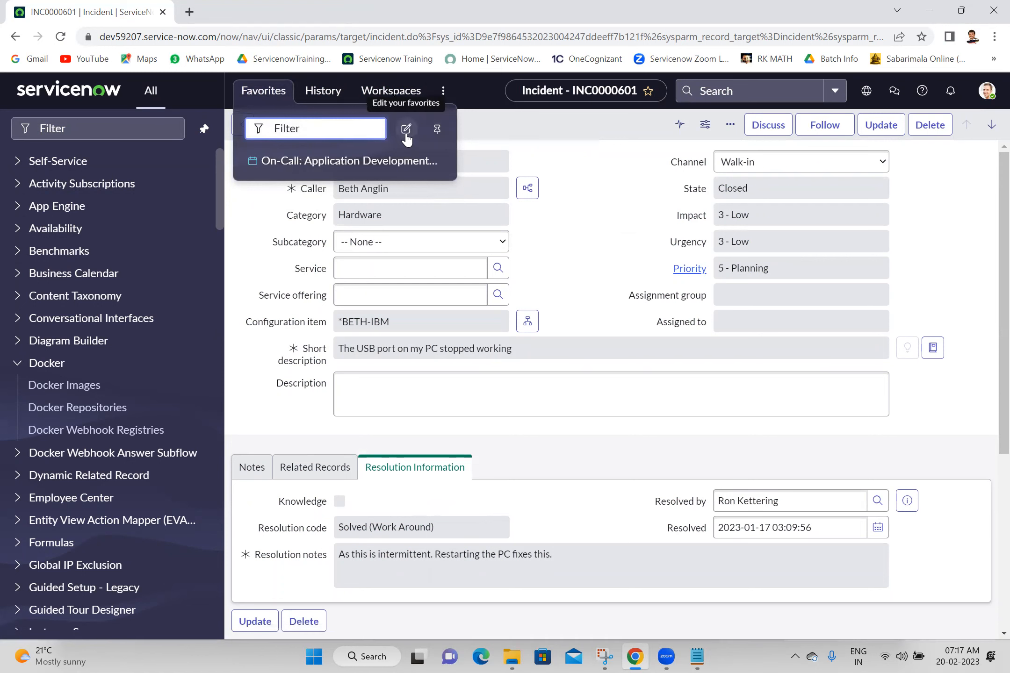
Turn on Show ability to quick edit favorites in the Display preferences and close the dialog.
{"action": "left_click", "coordinate": [987, 91]}
{"action": "left_click", "coordinate": [861, 229]}
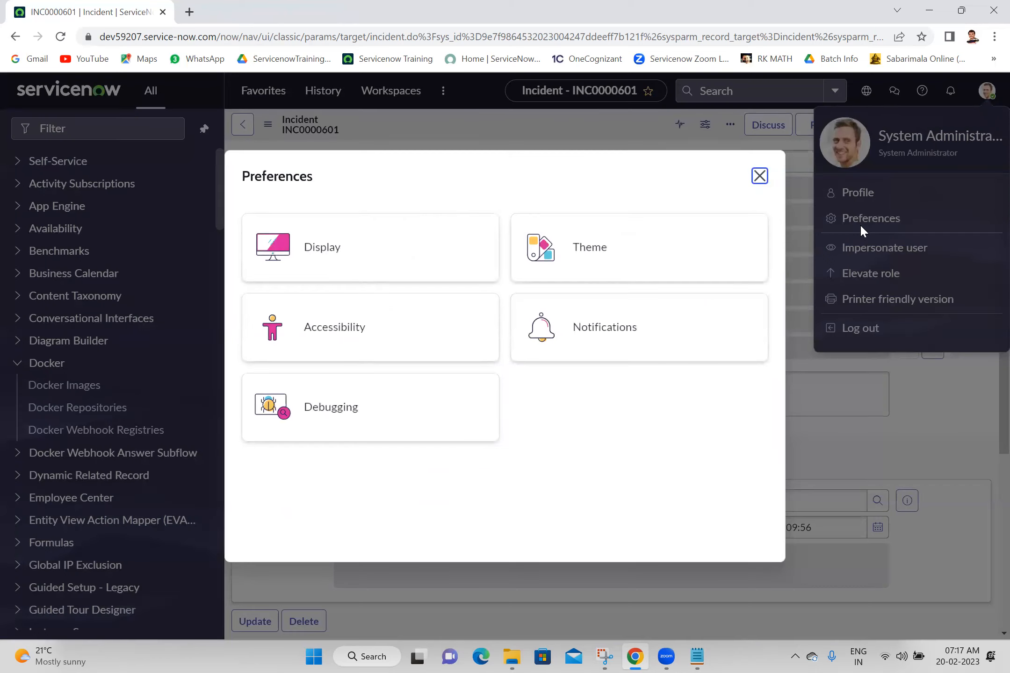
{"action": "left_click", "coordinate": [329, 260]}
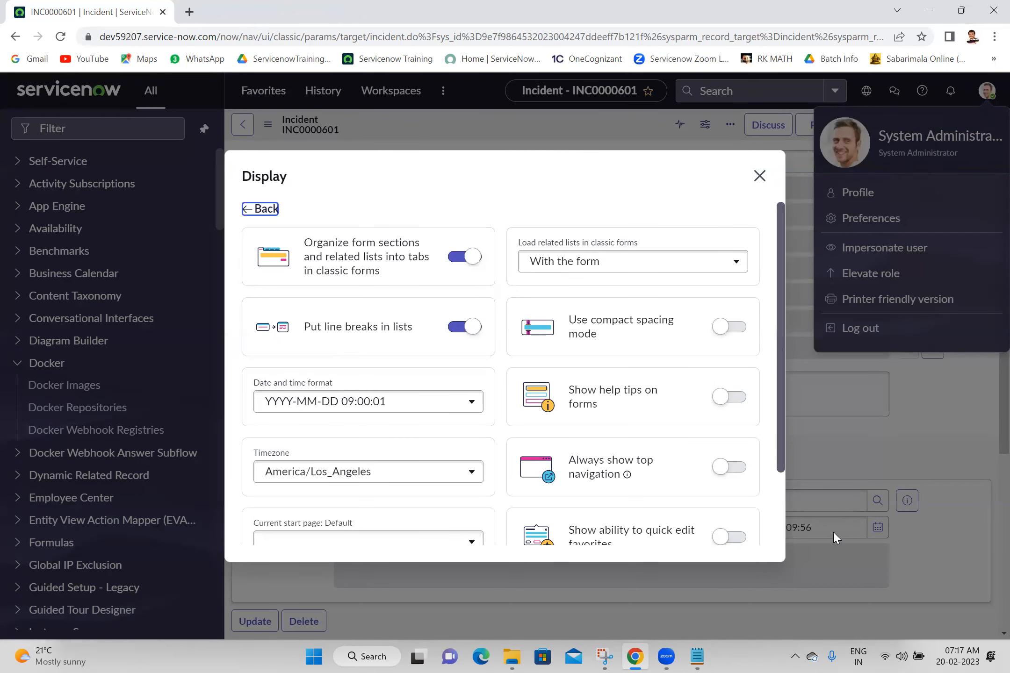
{"action": "scroll", "coordinate": [780, 529], "scroll_direction": "down", "scroll_amount": 2}
{"action": "left_click", "coordinate": [743, 447]}
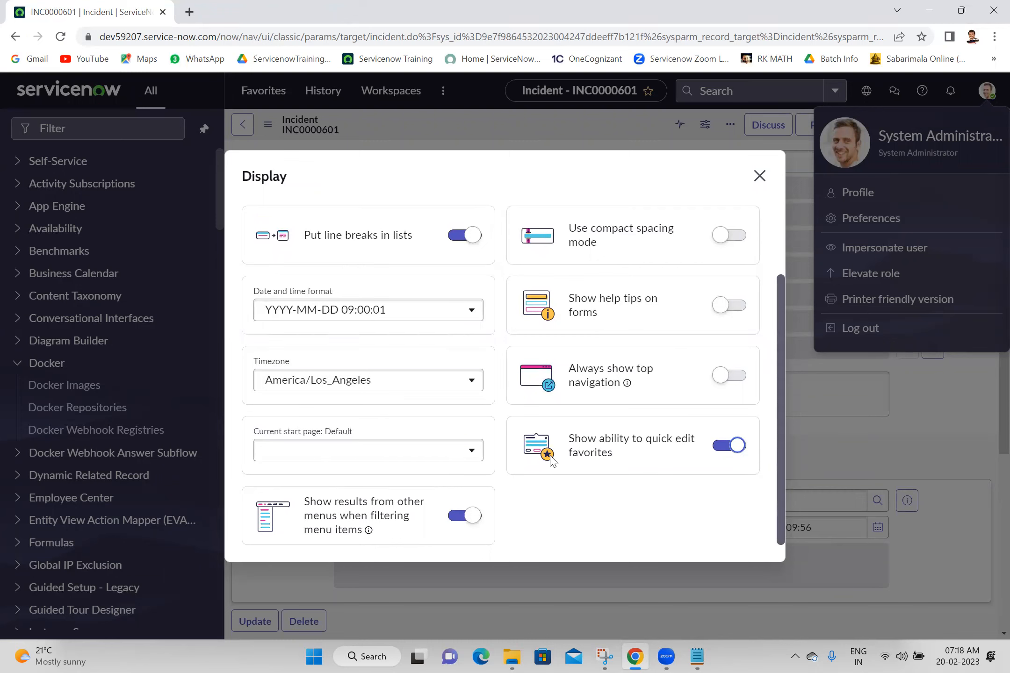
{"action": "left_click", "coordinate": [760, 177]}
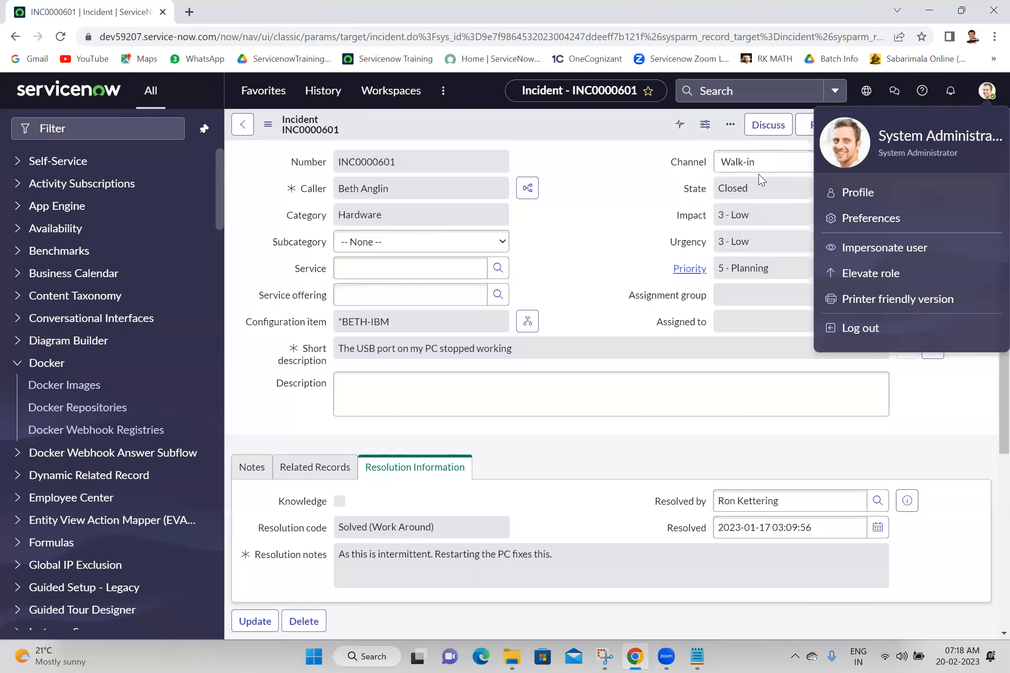
View the logged-in user's profile, then open the Preferences from the ServiceNow home page.
{"action": "left_click", "coordinate": [862, 194]}
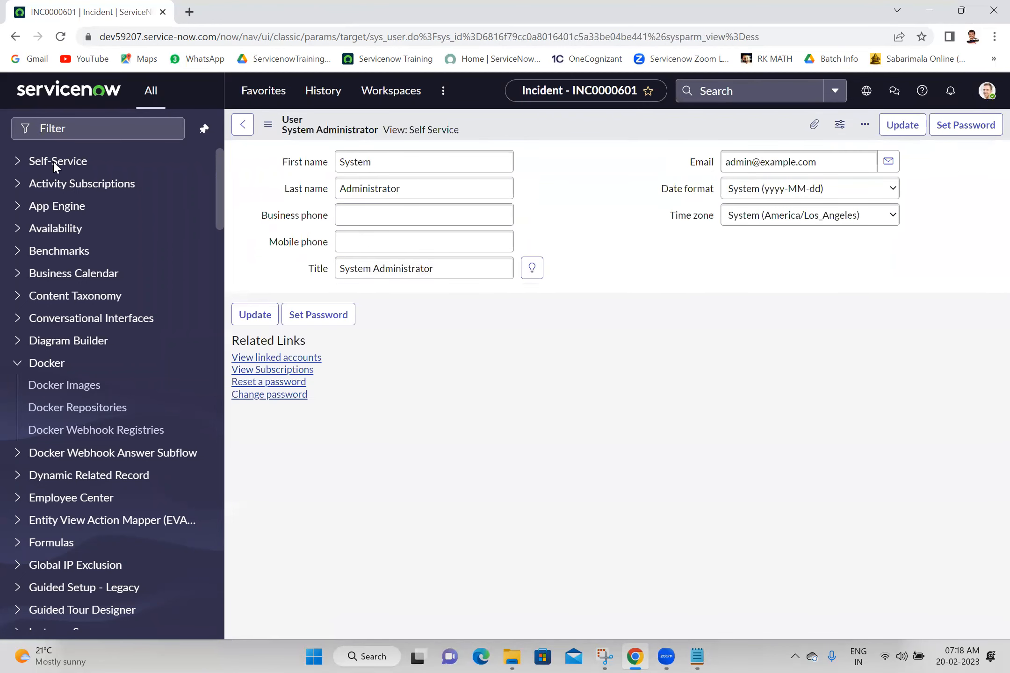
{"action": "left_click", "coordinate": [60, 93]}
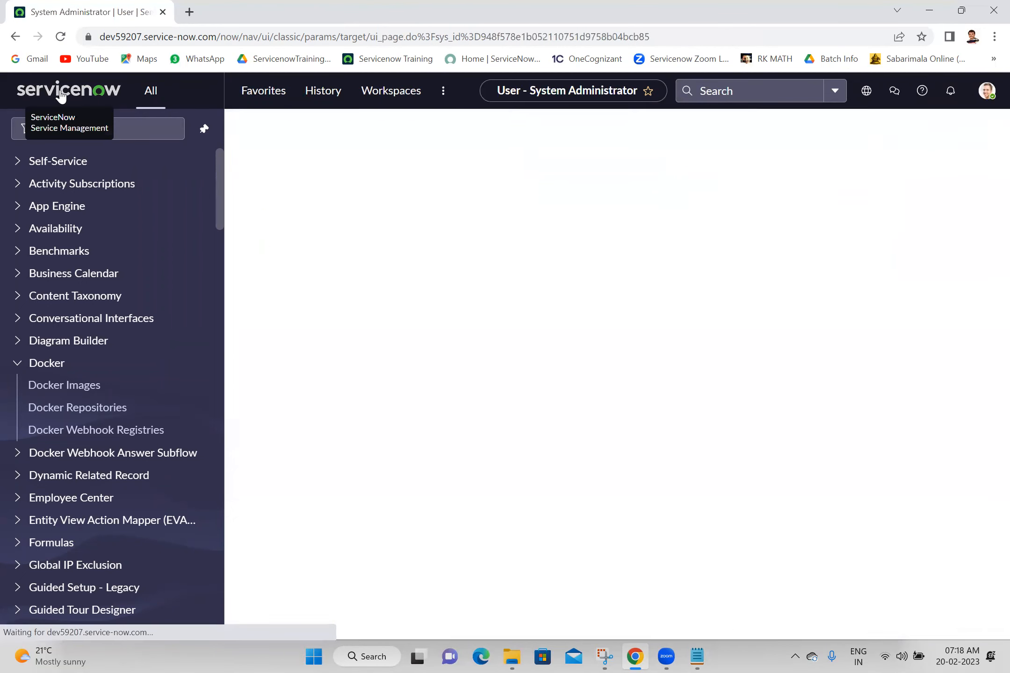
{"action": "left_click", "coordinate": [986, 93]}
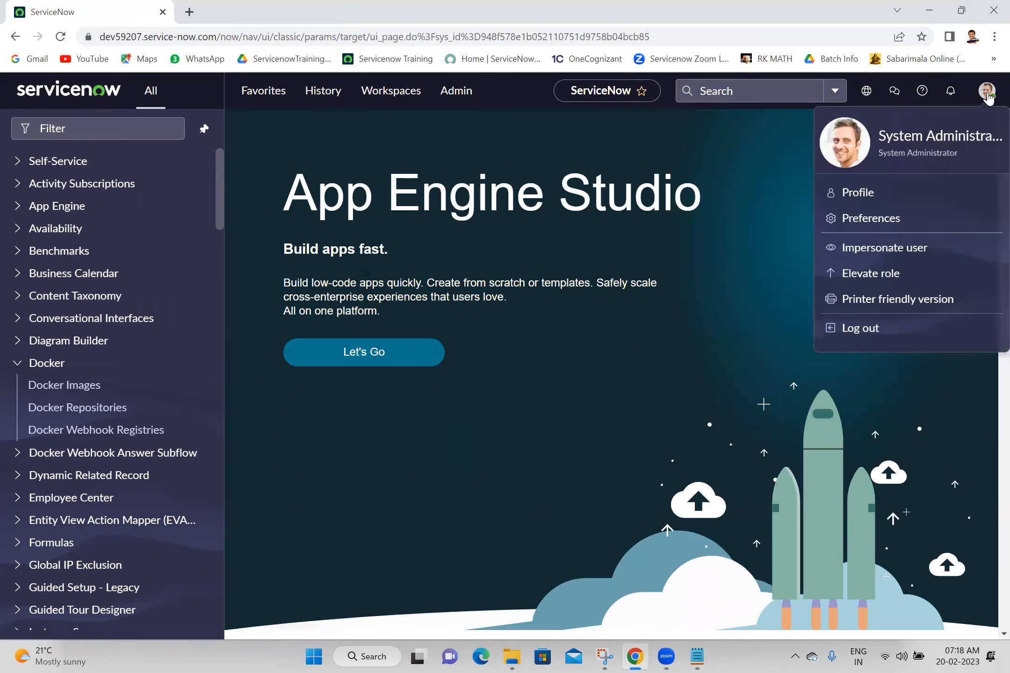
{"action": "left_click", "coordinate": [864, 224]}
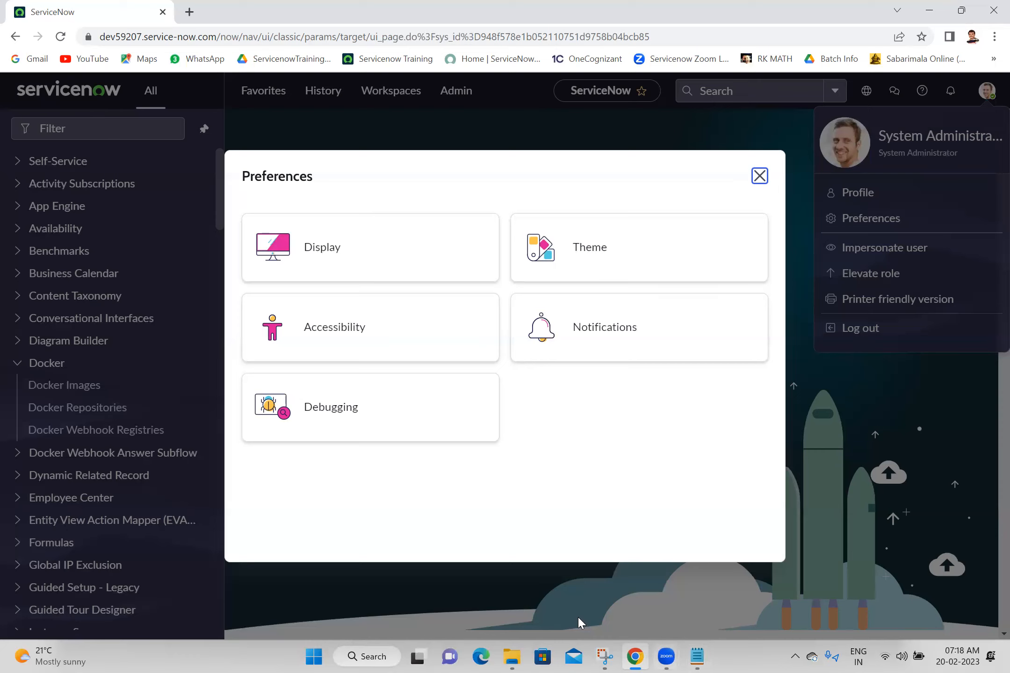
Switch to Snipping Tool and capture a new rectangular snip of the Zoom participants list.
{"action": "left_click", "coordinate": [606, 655]}
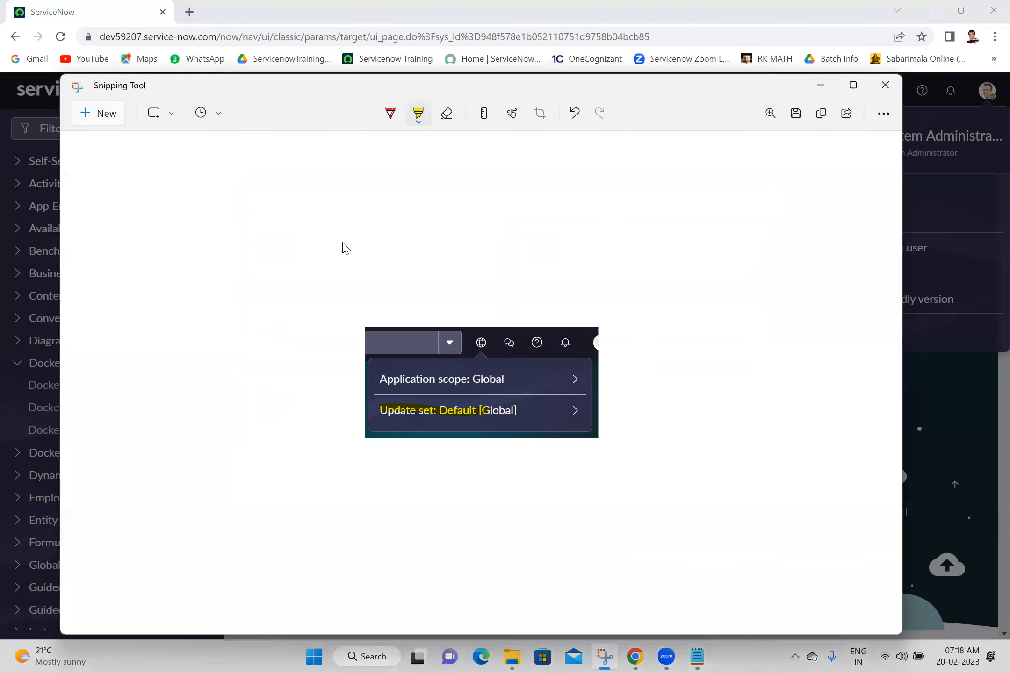
{"action": "left_click", "coordinate": [109, 116]}
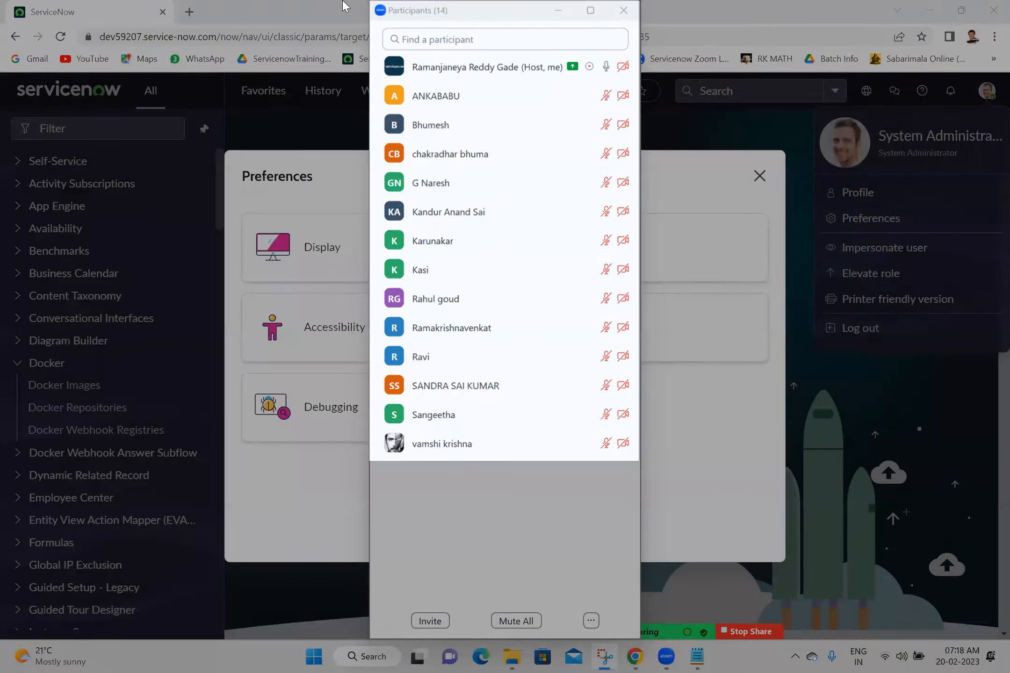
{"action": "left_click_drag", "start_coordinate": [369, 0], "coordinate": [639, 461]}
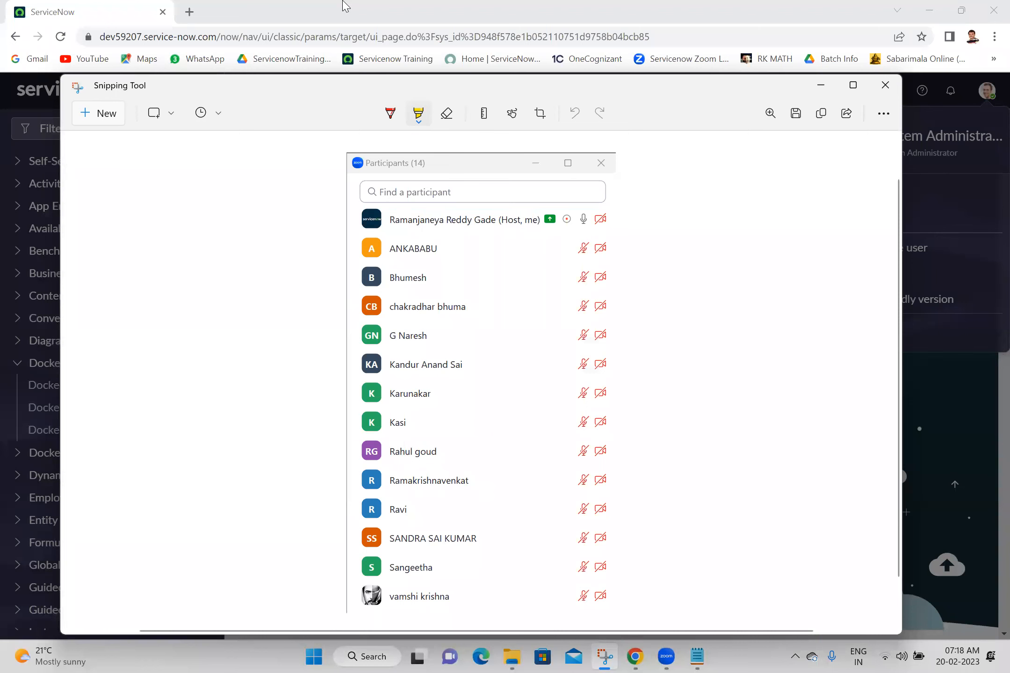
Save the participants snip as a PNG named 20-02-2023 in the Batch 18 folder and close Snipping Tool.
{"action": "left_click", "coordinate": [793, 118]}
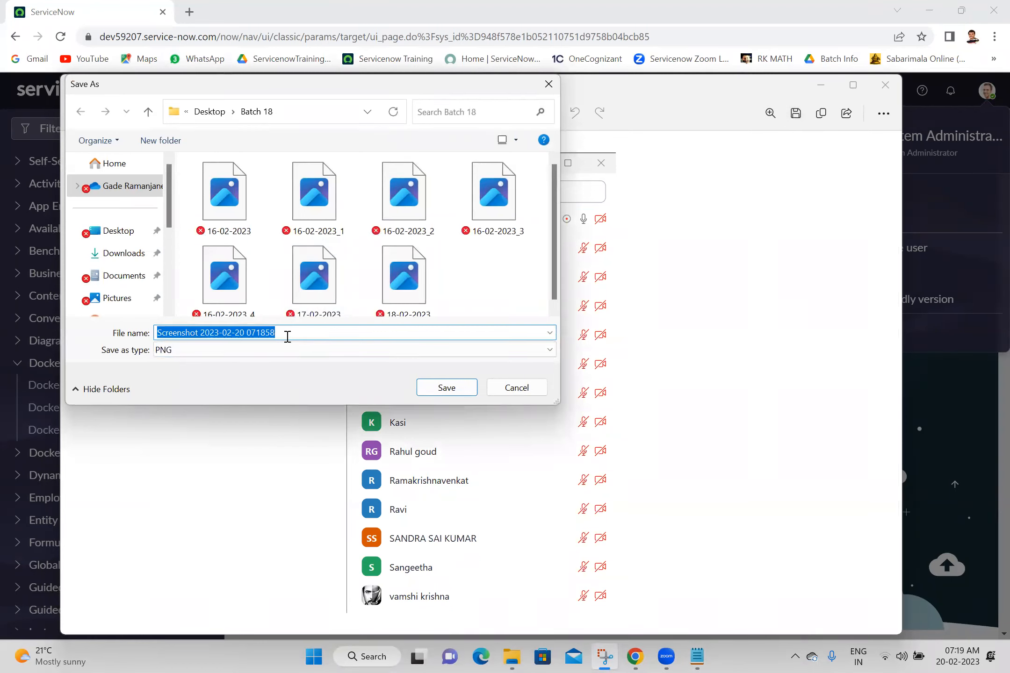
{"action": "type", "text": "20-02-2023"}
{"action": "left_click", "coordinate": [447, 388]}
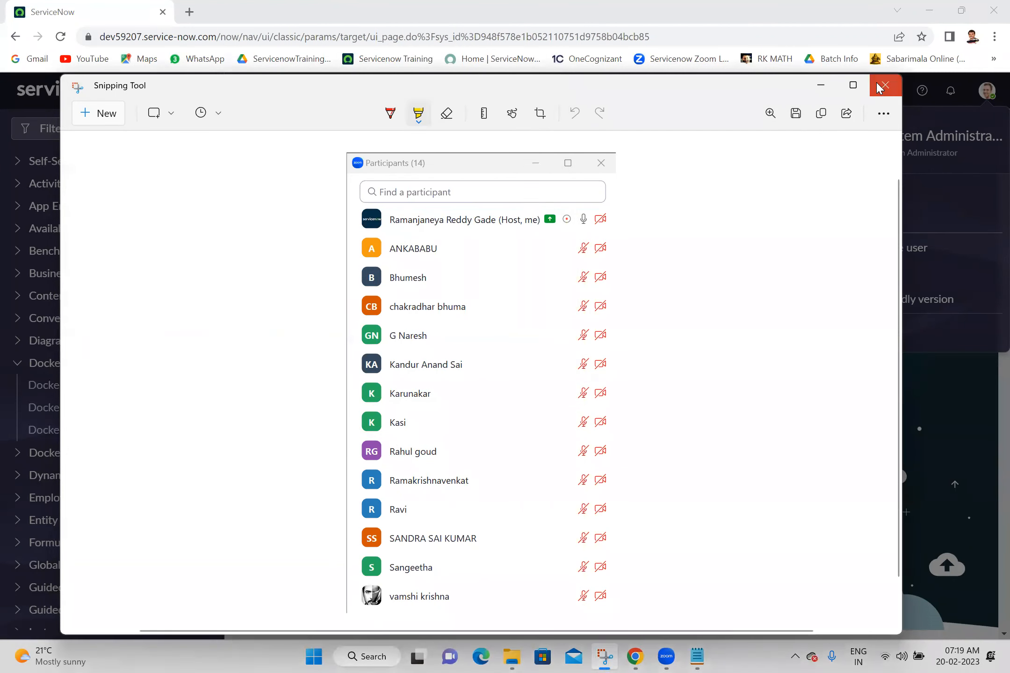
{"action": "left_click", "coordinate": [881, 86]}
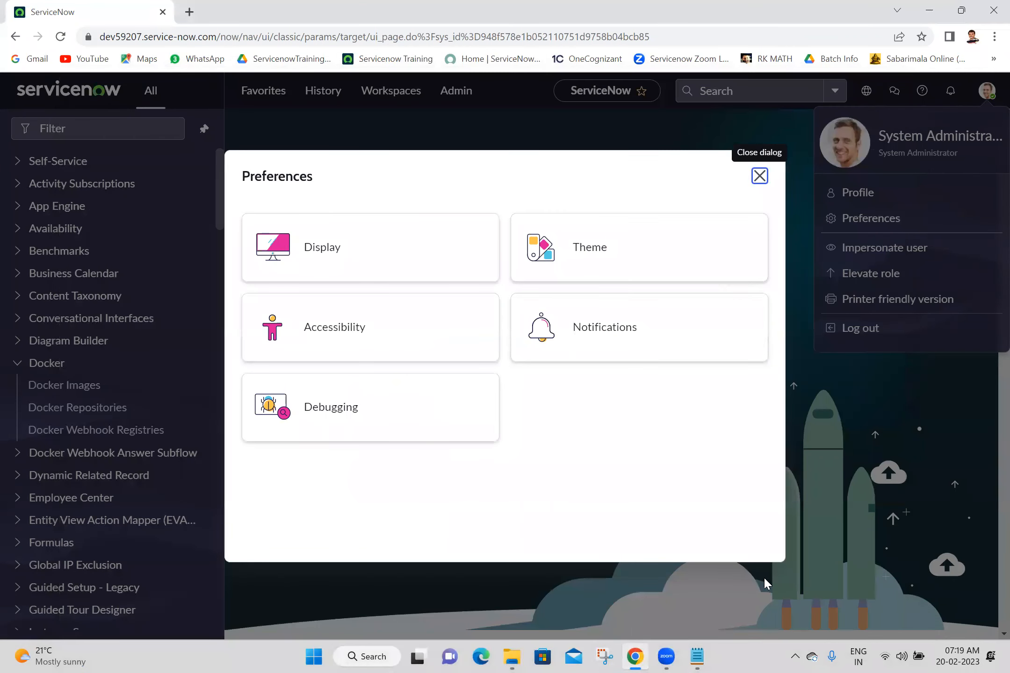